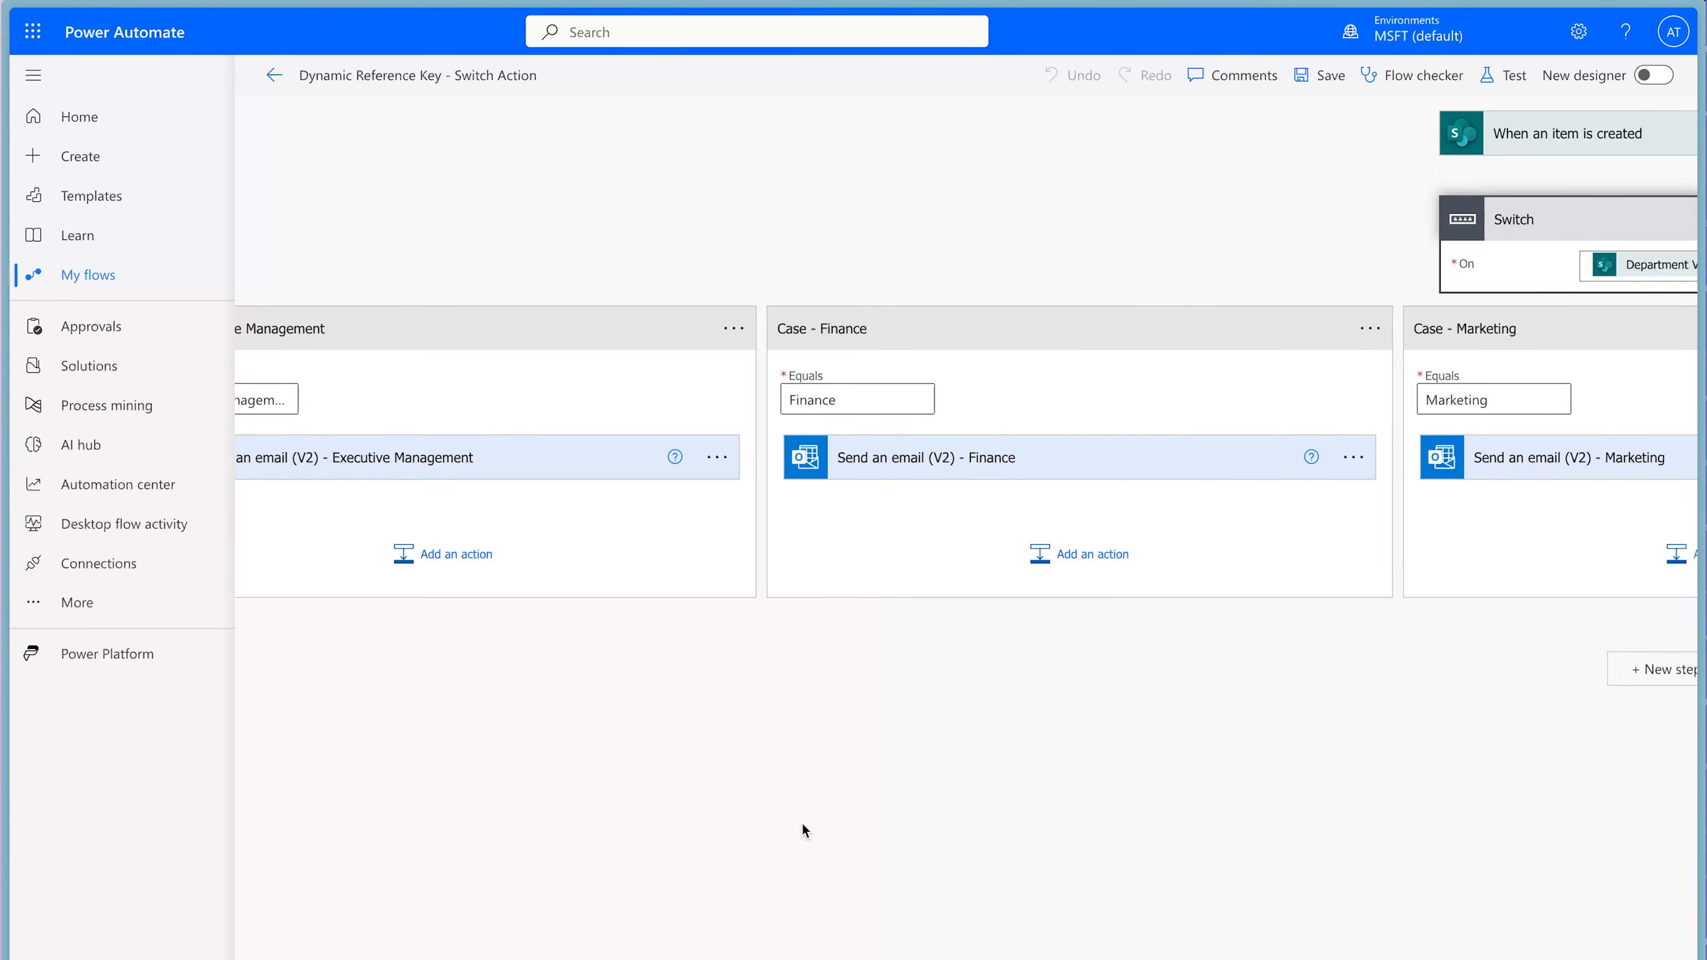
{"action": "scroll", "coordinate": [802, 824], "scroll_direction": "right", "scroll_amount": 11}
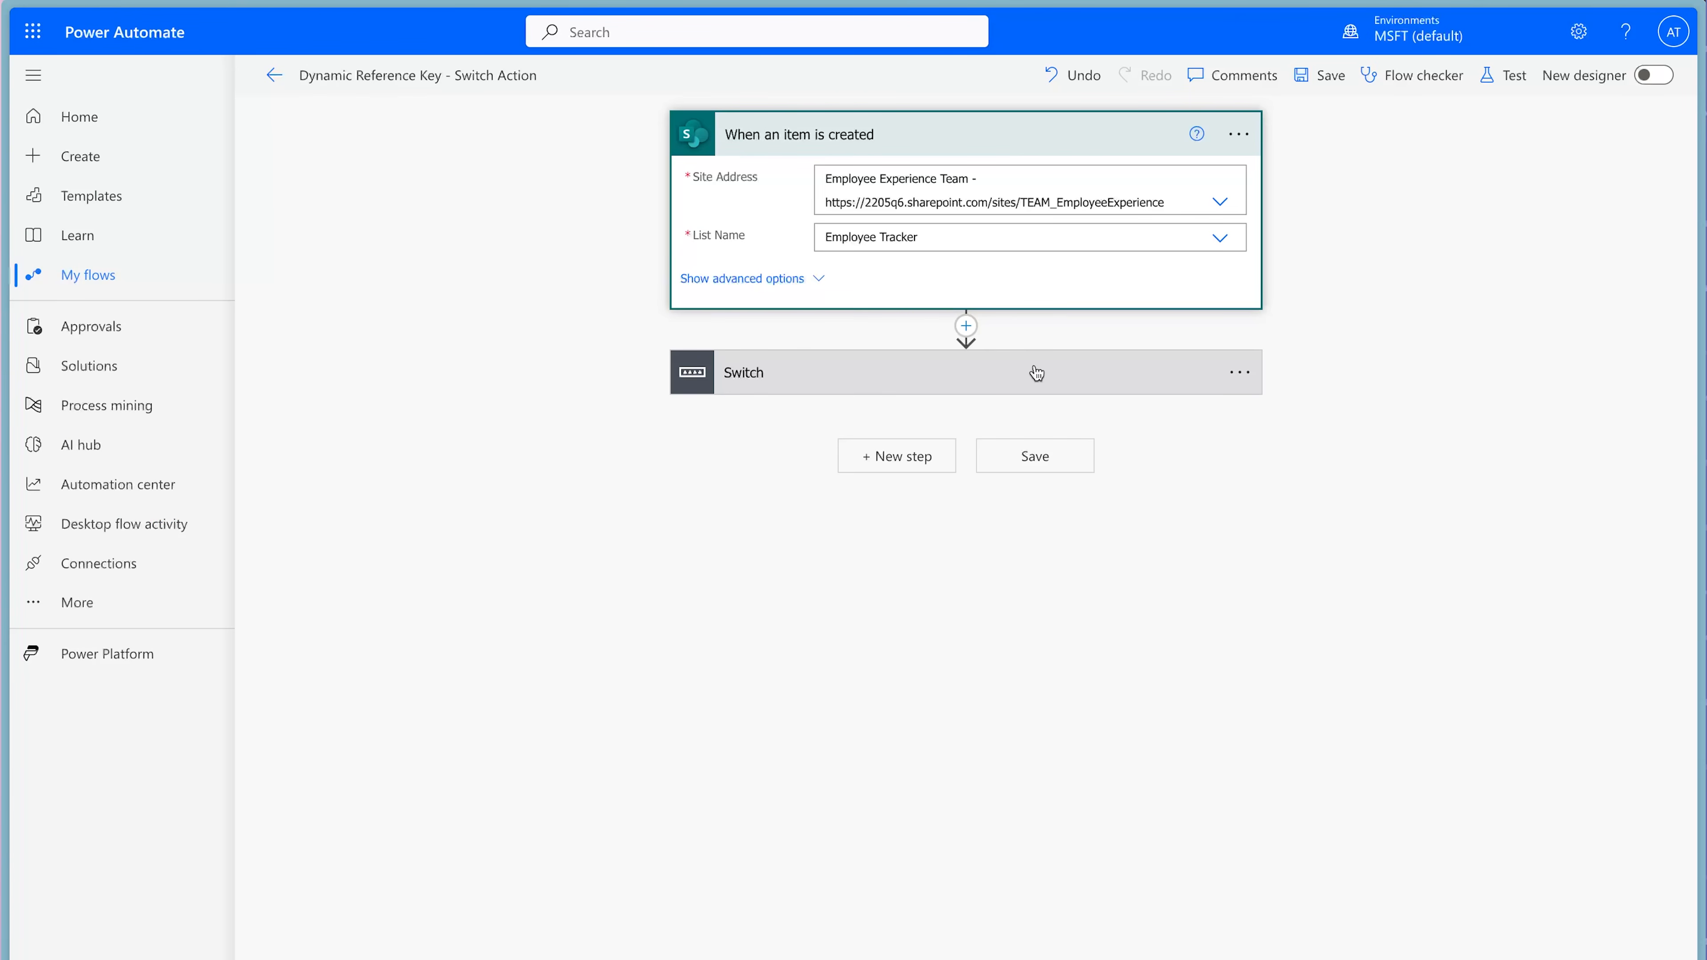
Expand the Switch action and the Executive Management email action to examine its recipient, subject and body.
{"action": "left_click", "coordinate": [999, 379]}
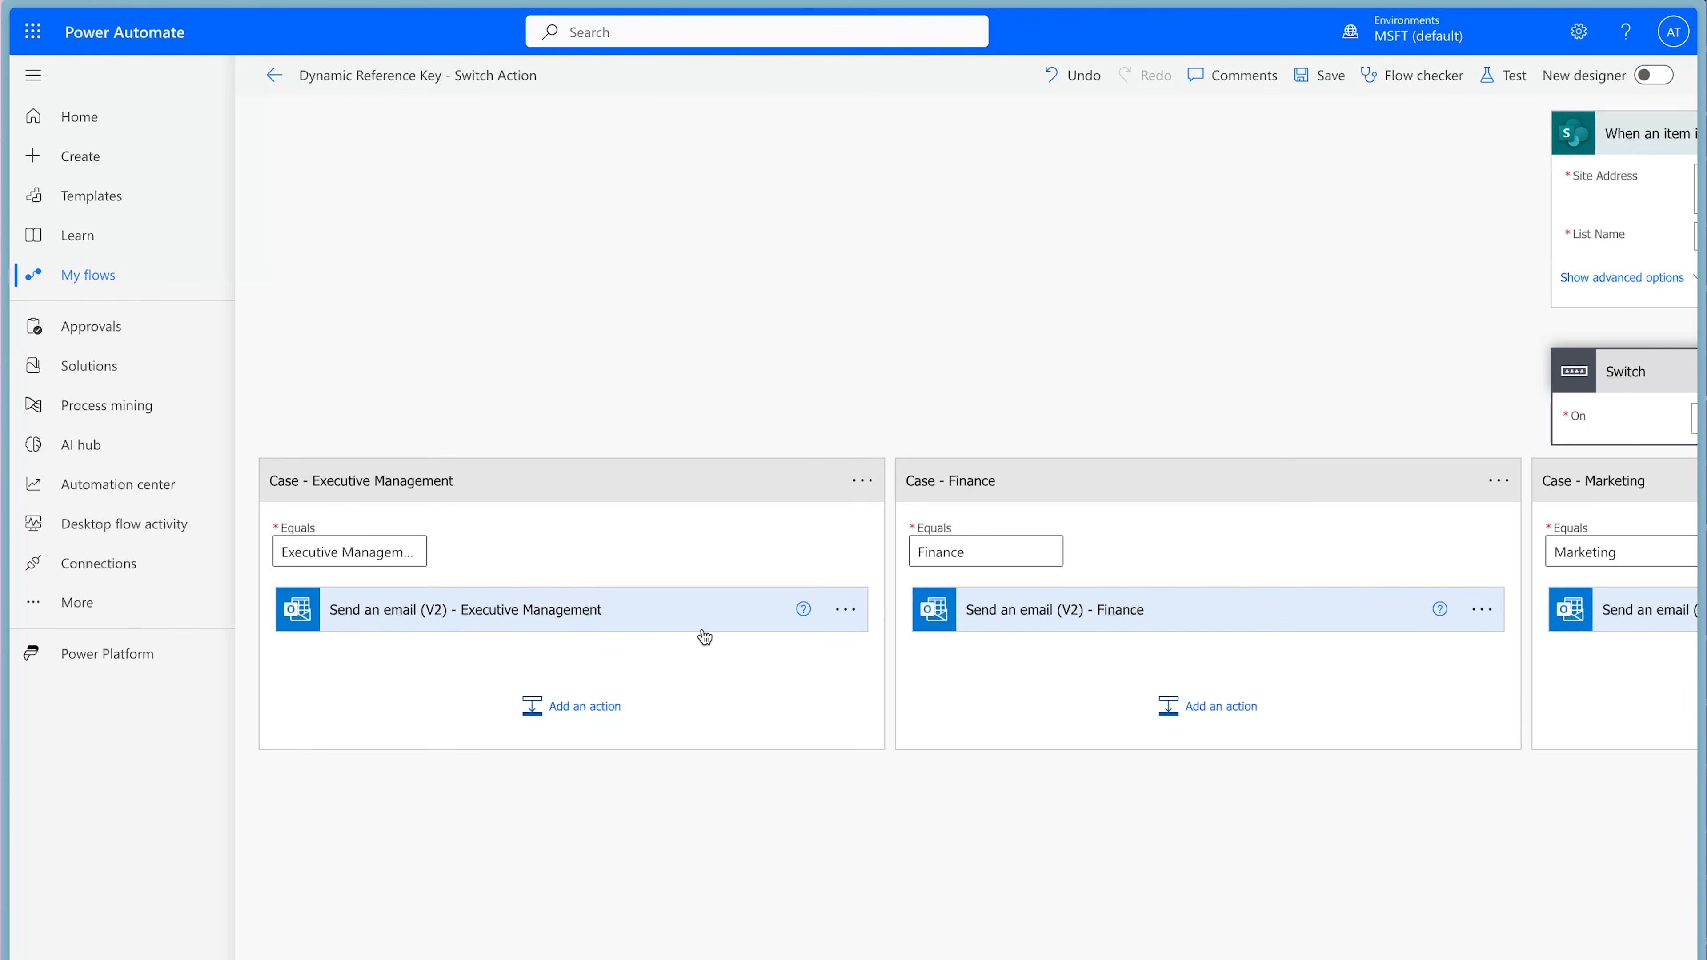
{"action": "left_click", "coordinate": [668, 627]}
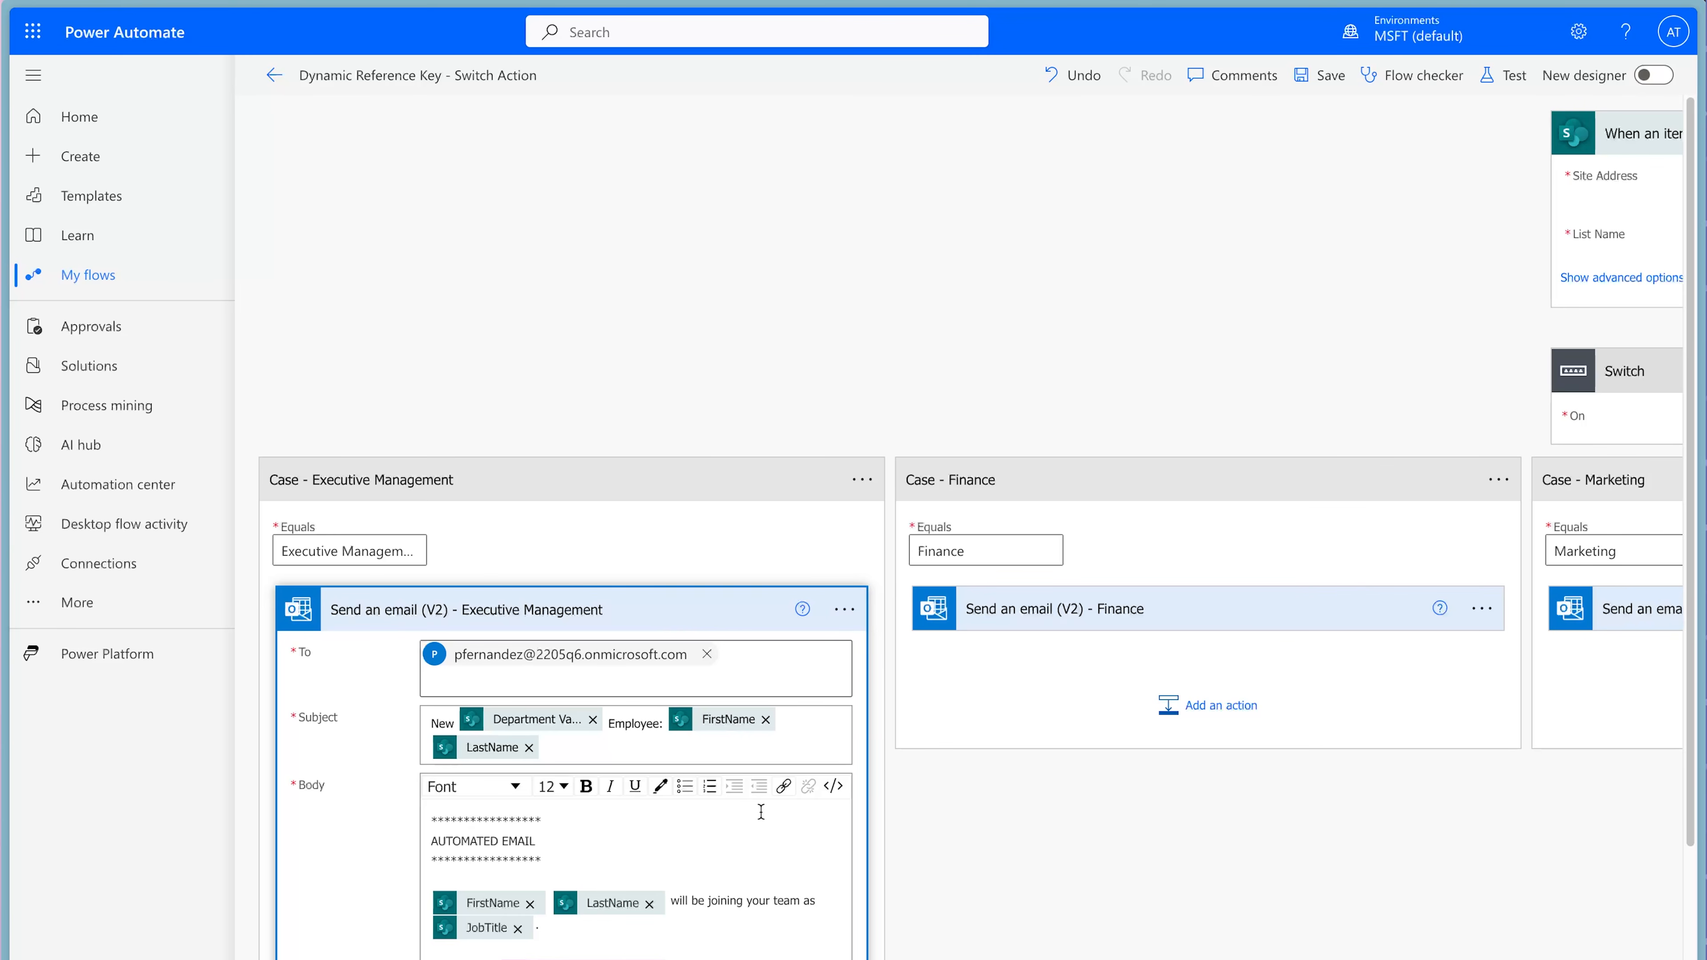
Add a case after the Retail case, rename it "Case - Sales" and set its Equals value to Sales.
{"action": "scroll", "coordinate": [1245, 796], "scroll_direction": "right", "scroll_amount": 20}
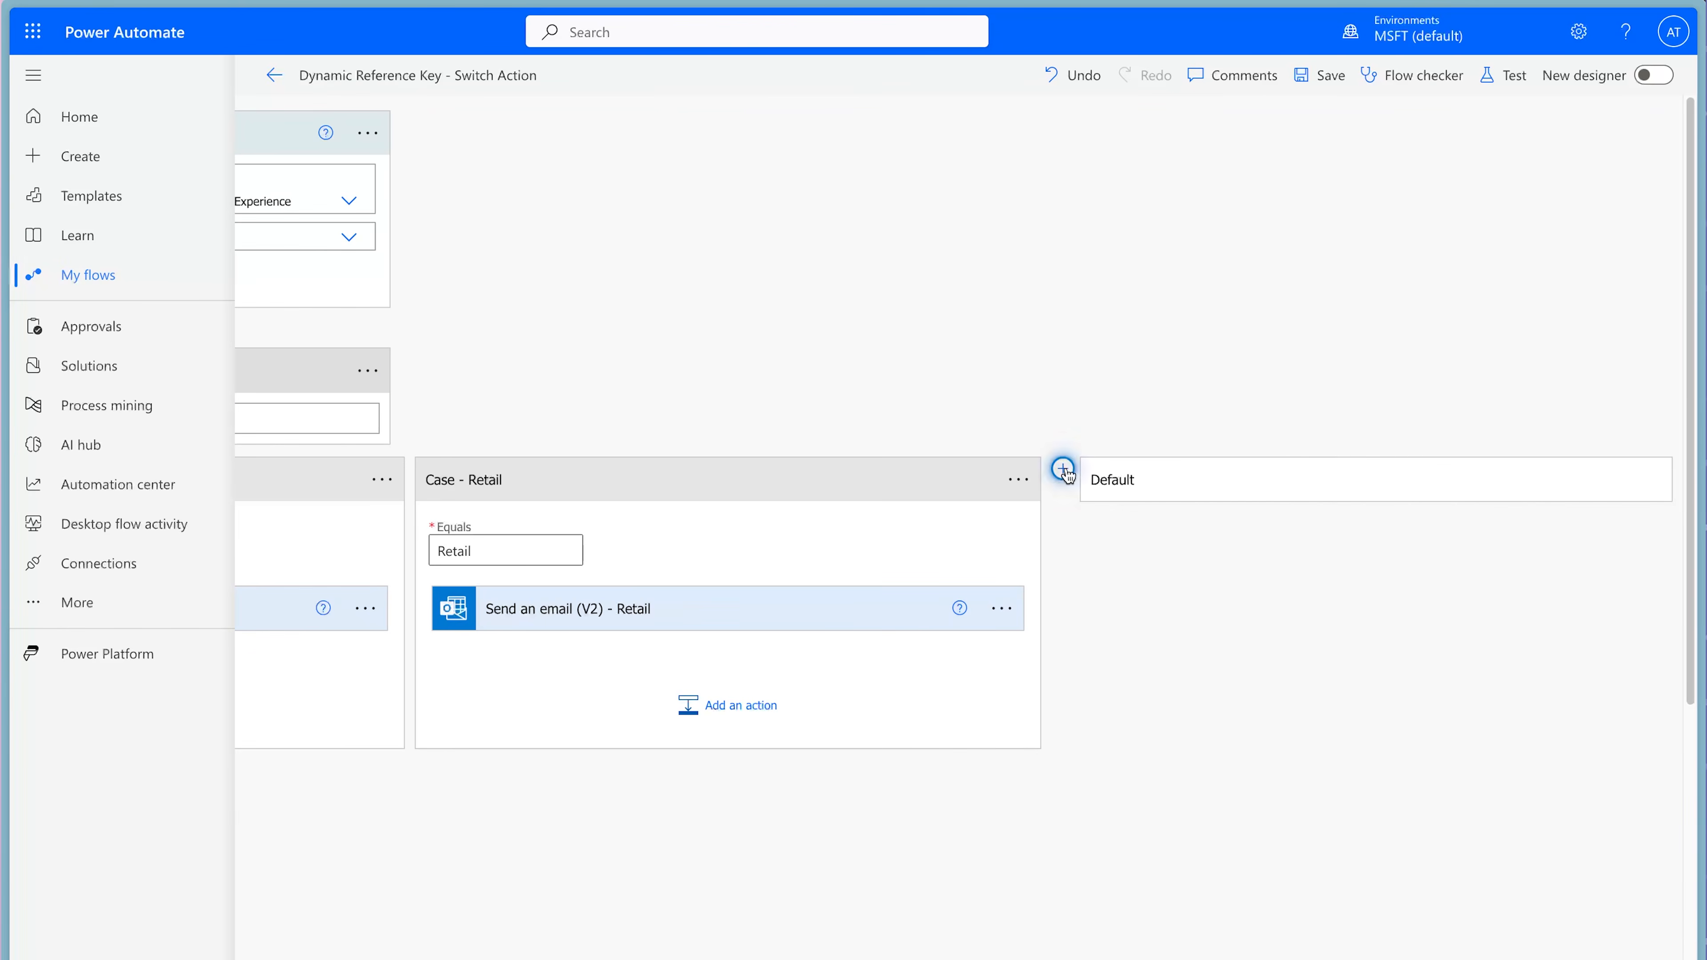
{"action": "left_click", "coordinate": [1067, 470]}
{"action": "left_click", "coordinate": [1621, 328]}
{"action": "left_click", "coordinate": [1500, 357]}
{"action": "left_click", "coordinate": [1290, 328]}
{"action": "type", "text": "- Sales"}
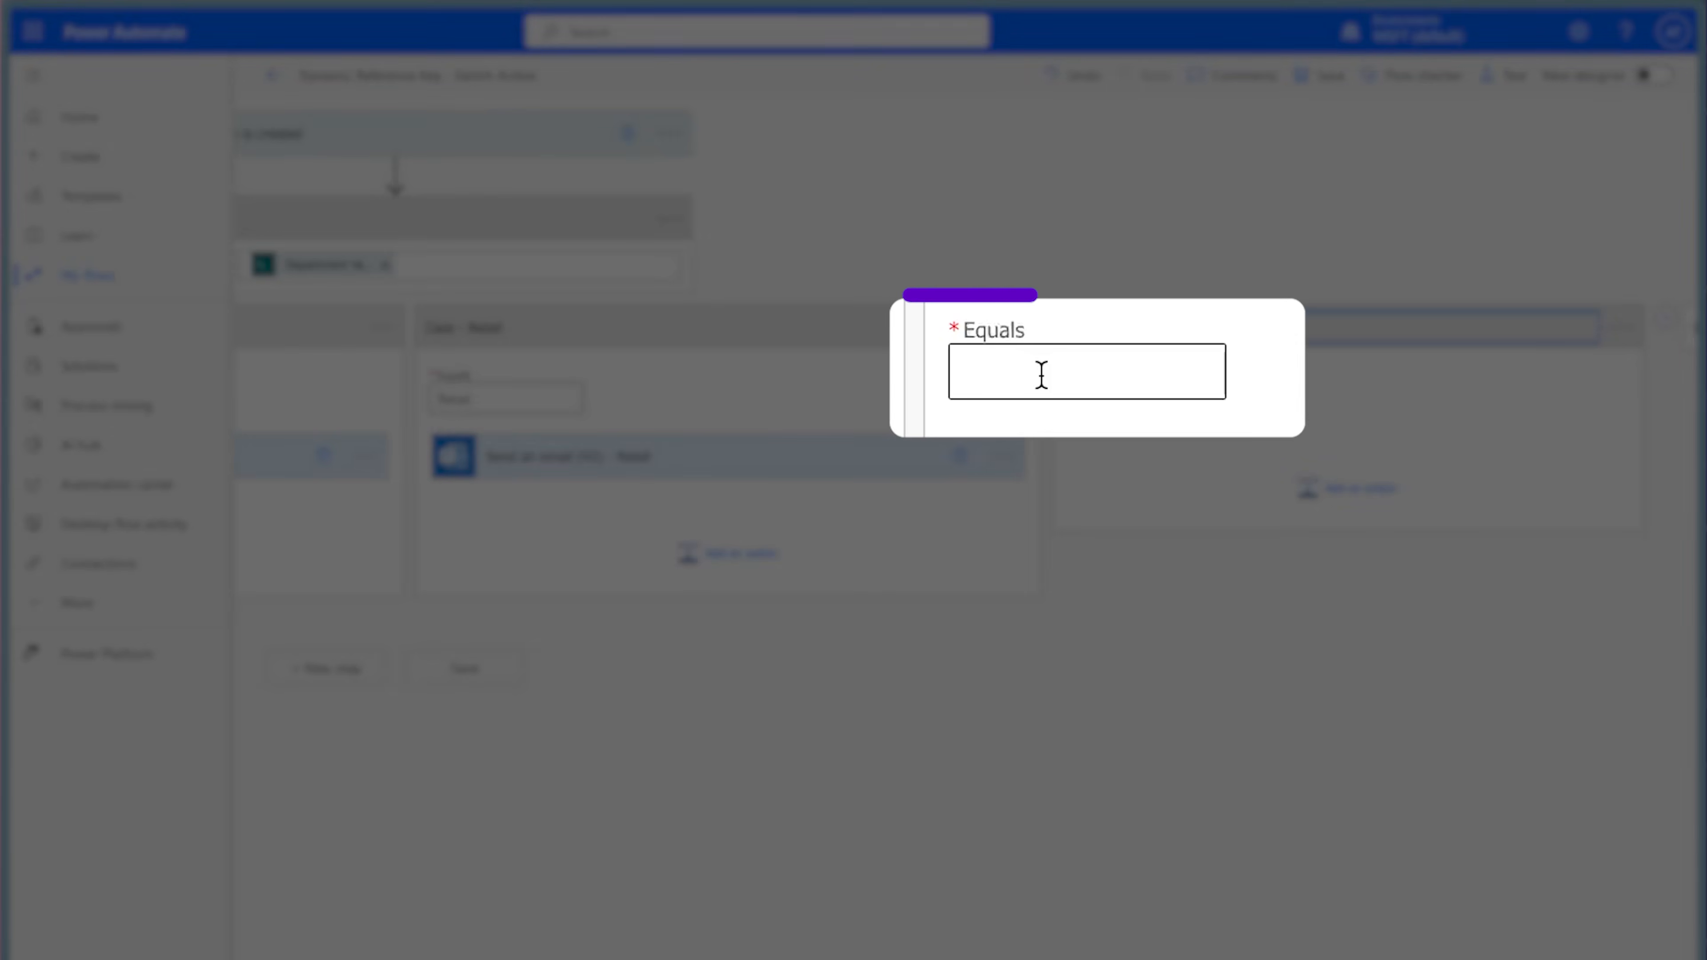
{"action": "left_click", "coordinate": [1116, 399]}
{"action": "type", "text": "Sales"}
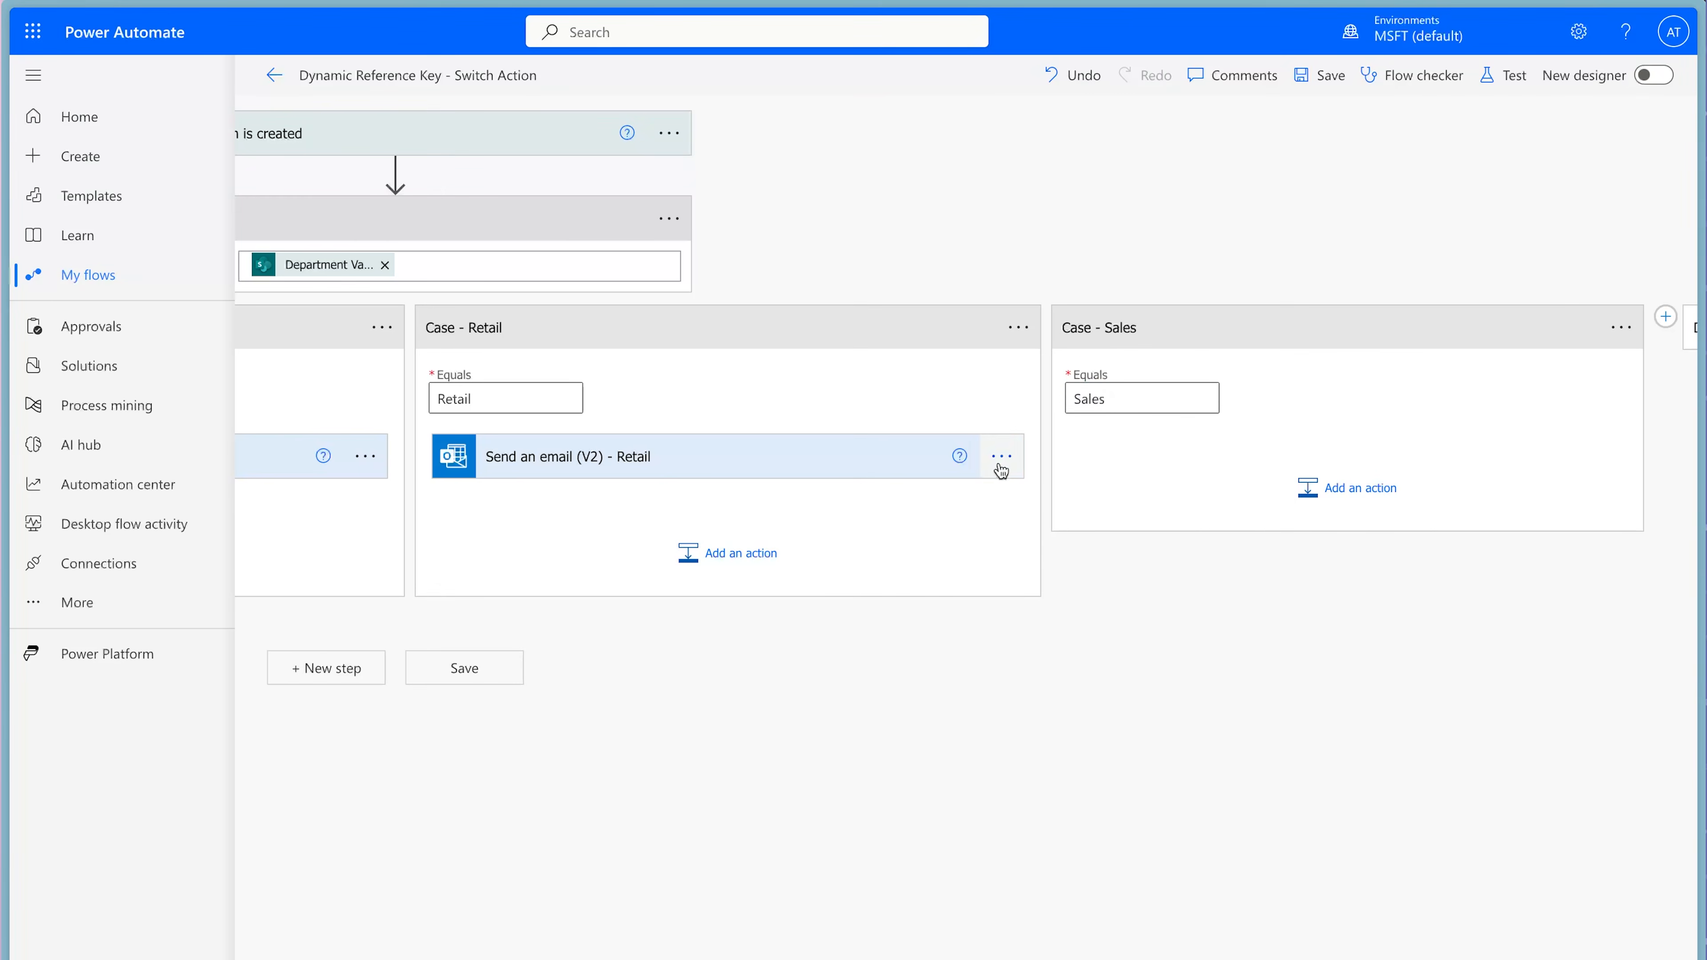
{"action": "left_click", "coordinate": [1001, 457]}
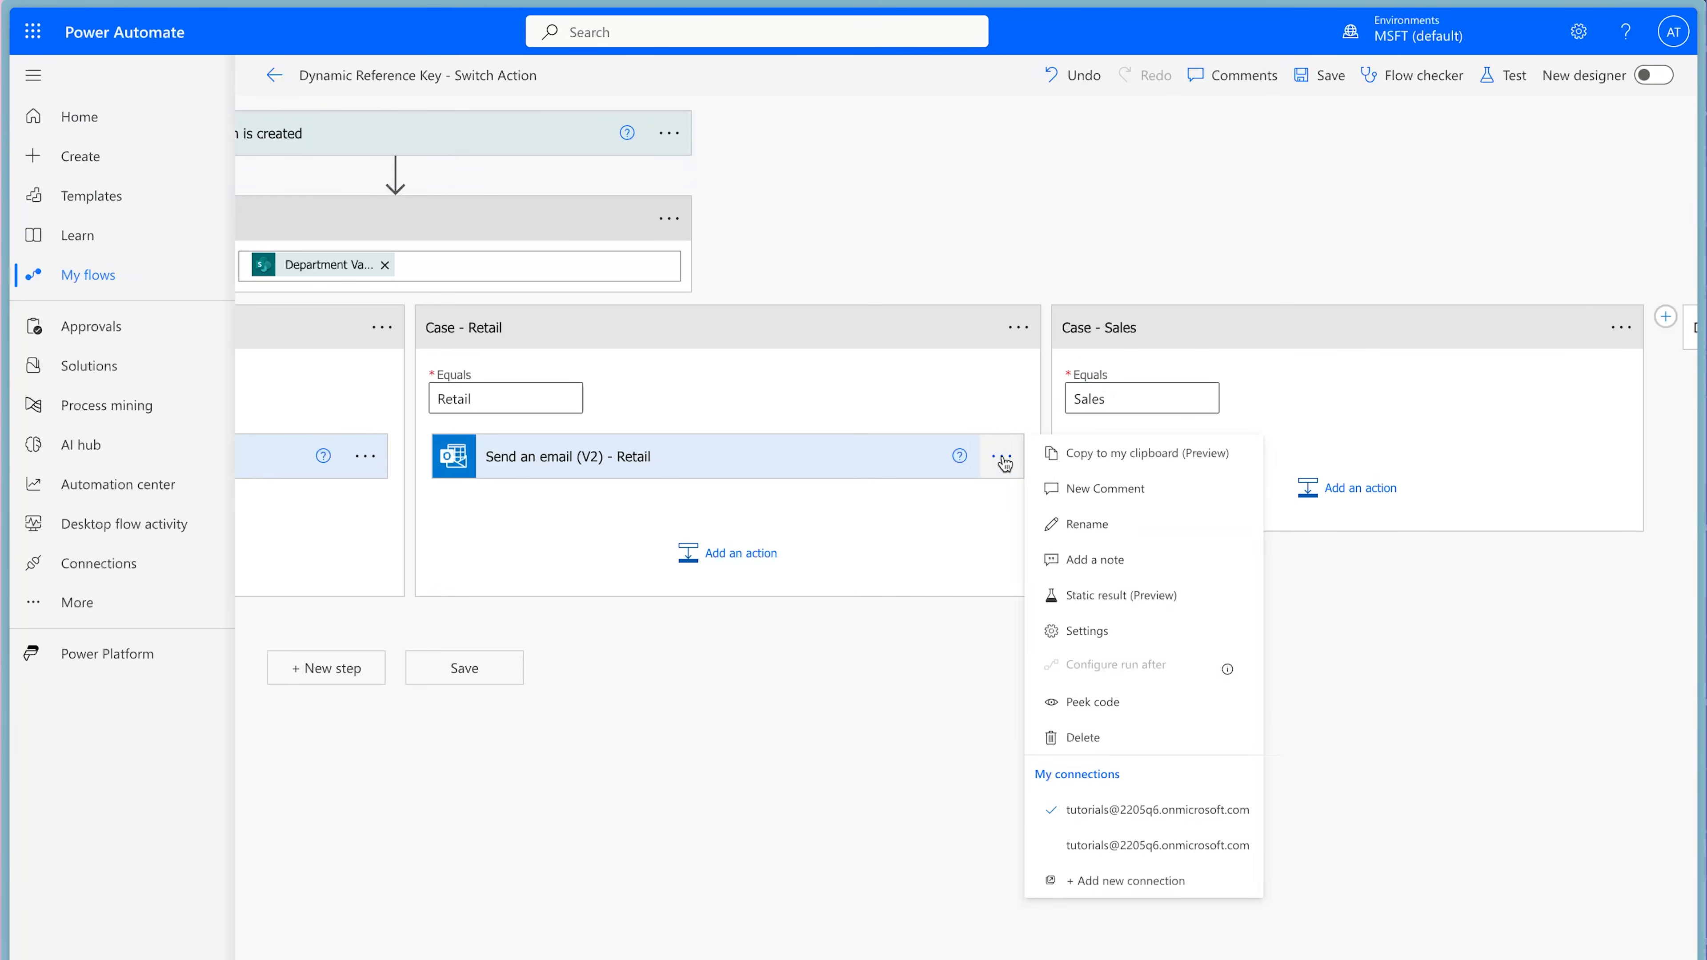
{"action": "left_click", "coordinate": [1100, 451]}
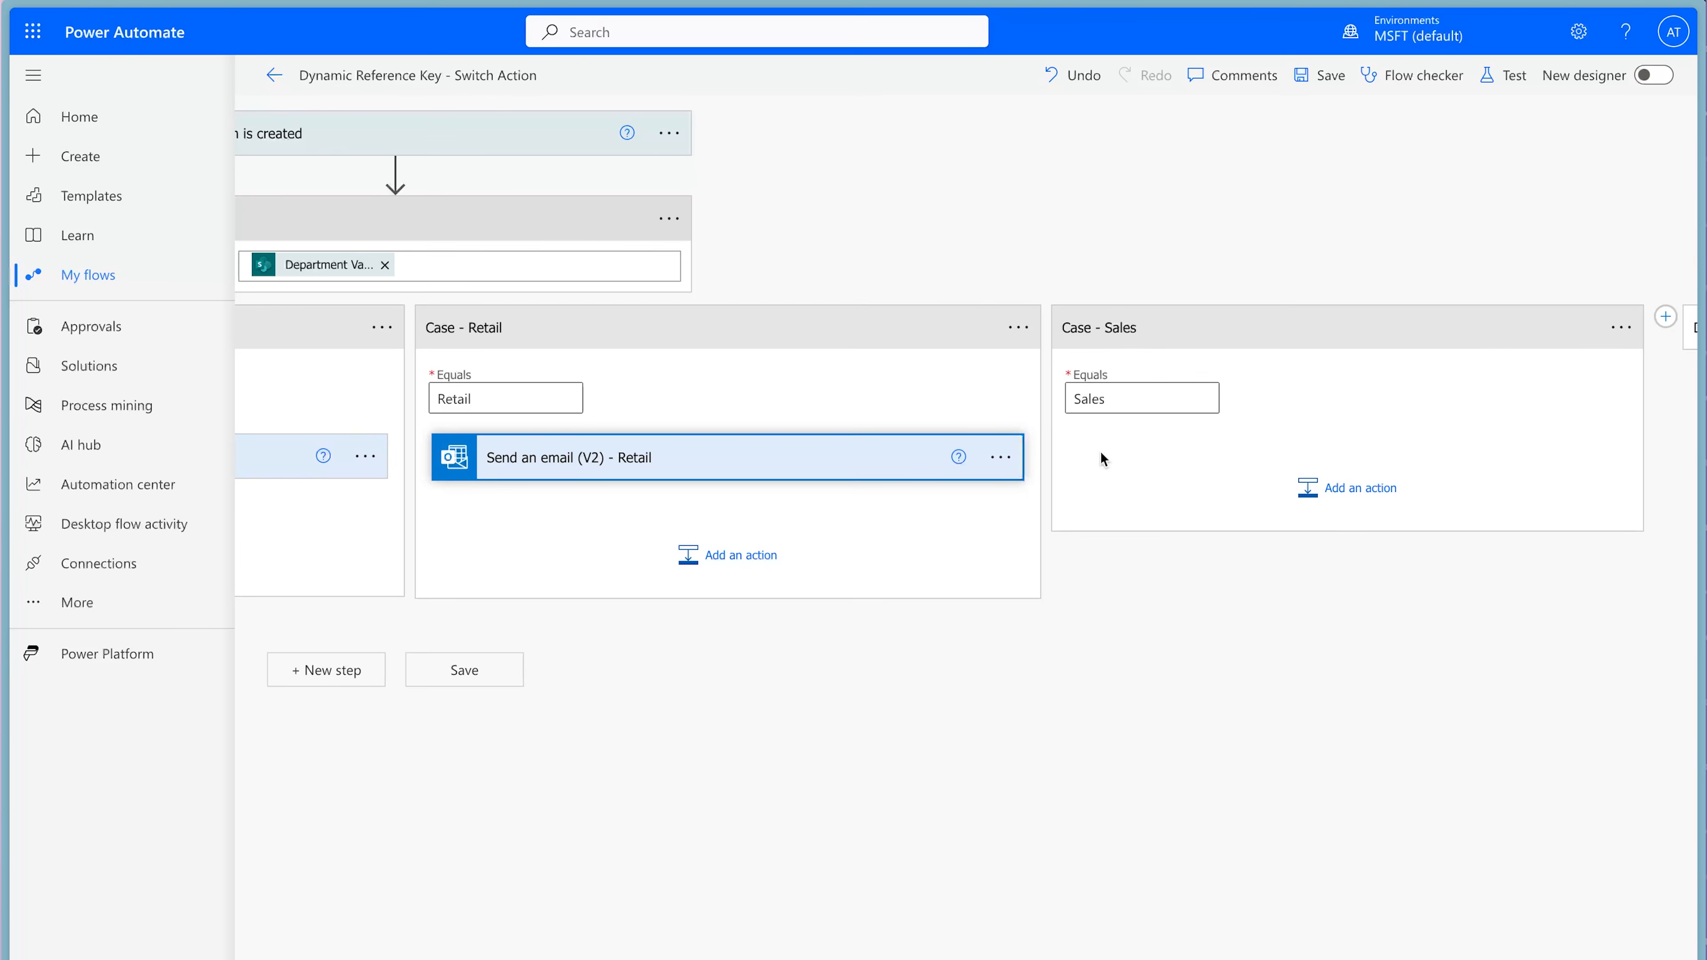
{"action": "left_click", "coordinate": [1315, 486]}
{"action": "left_click", "coordinate": [1456, 543]}
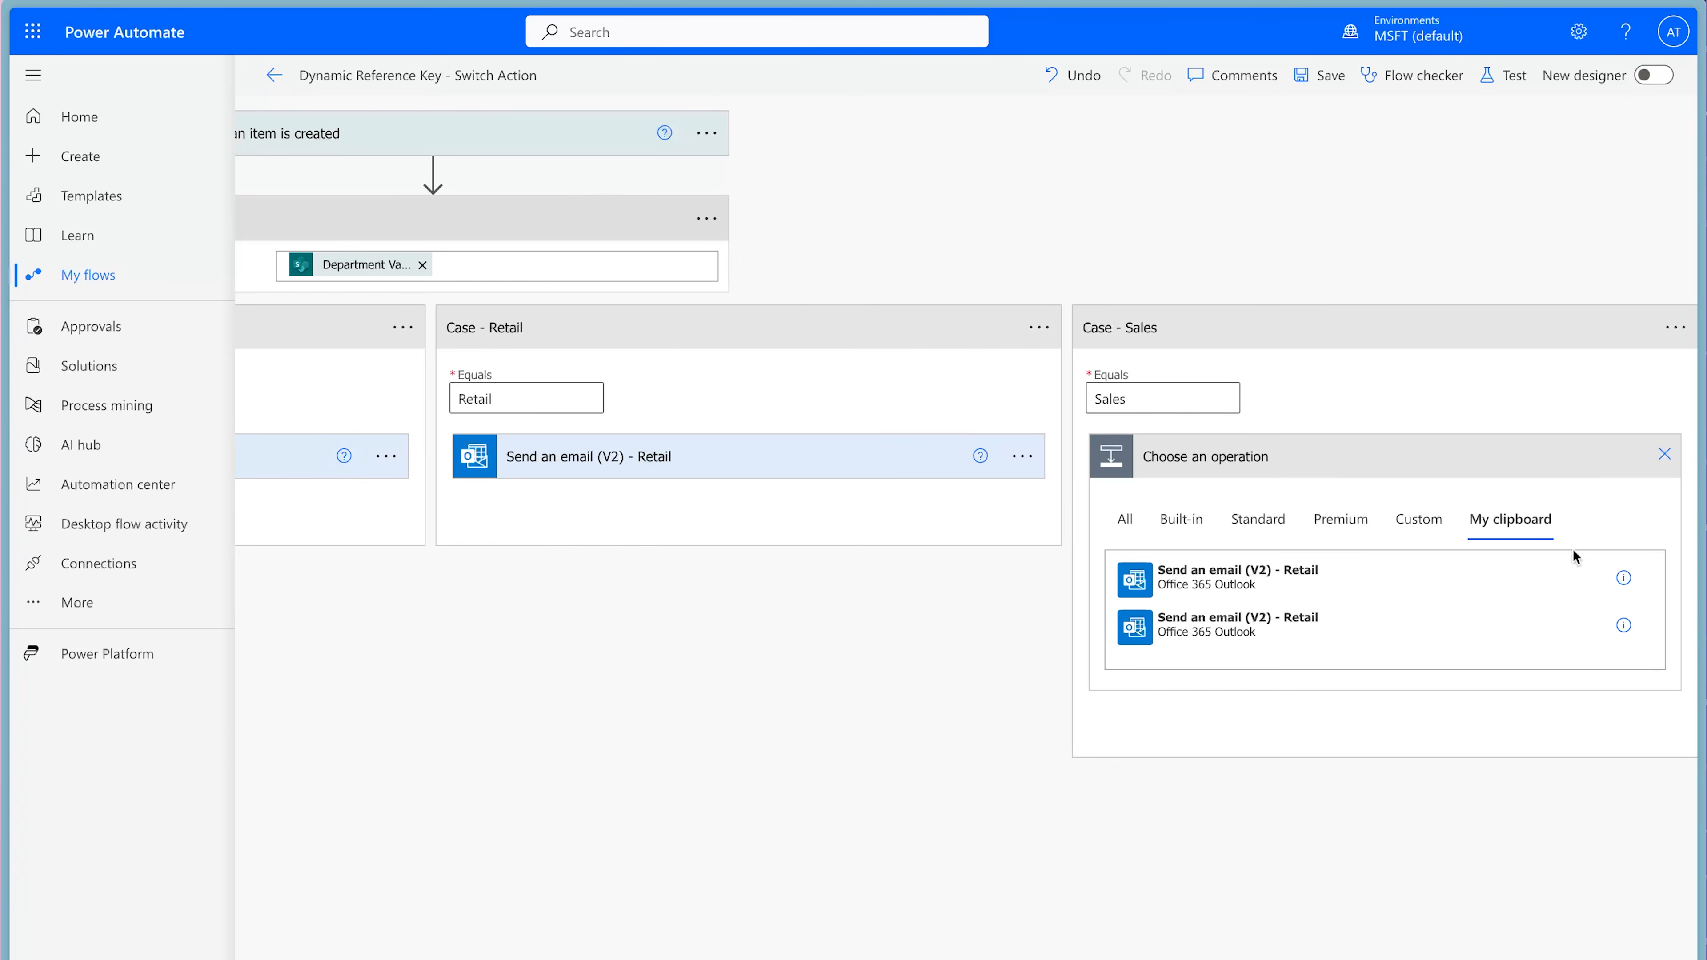
{"action": "left_click", "coordinate": [1664, 454]}
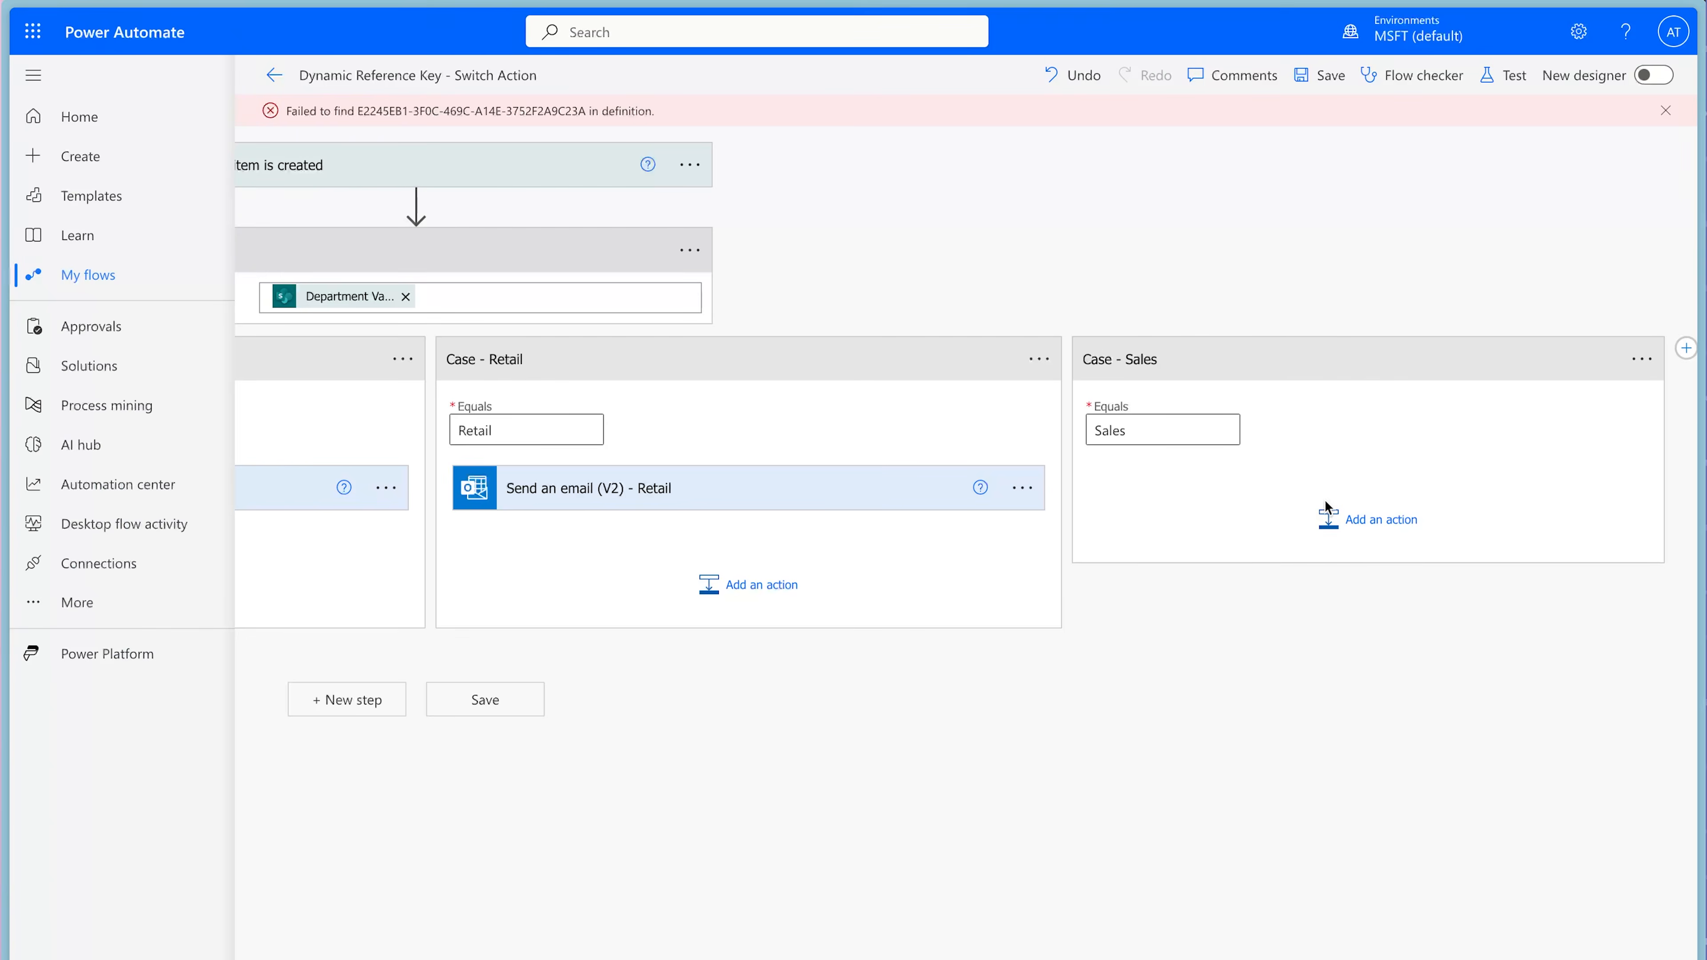
Add a Send an email (V2) - Sales action to the Sales case and choose the sales contact as recipient.
{"action": "left_click", "coordinate": [1357, 514]}
{"action": "type", "text": "send an email"}
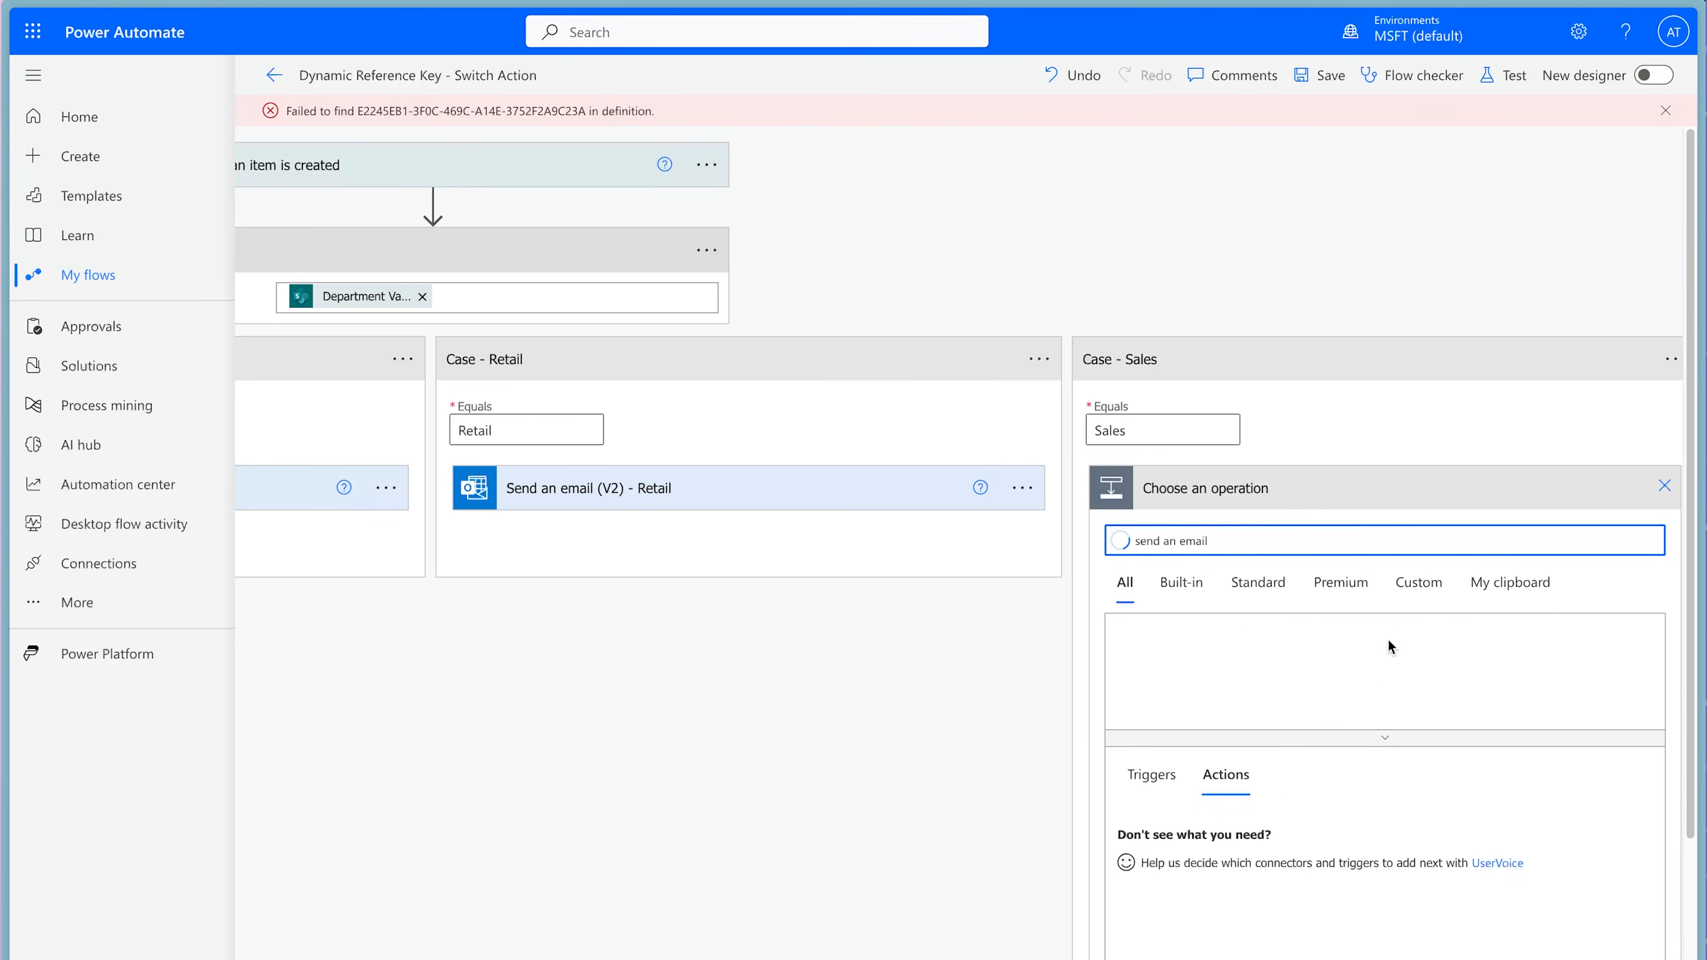
{"action": "left_click", "coordinate": [1290, 881]}
{"action": "type", "text": "anik"}
{"action": "left_click", "coordinate": [1298, 639]}
Copy the subject and body of the Retail case's email into the Sales case's email.
{"action": "left_click", "coordinate": [873, 496]}
{"action": "left_click", "coordinate": [1493, 624]}
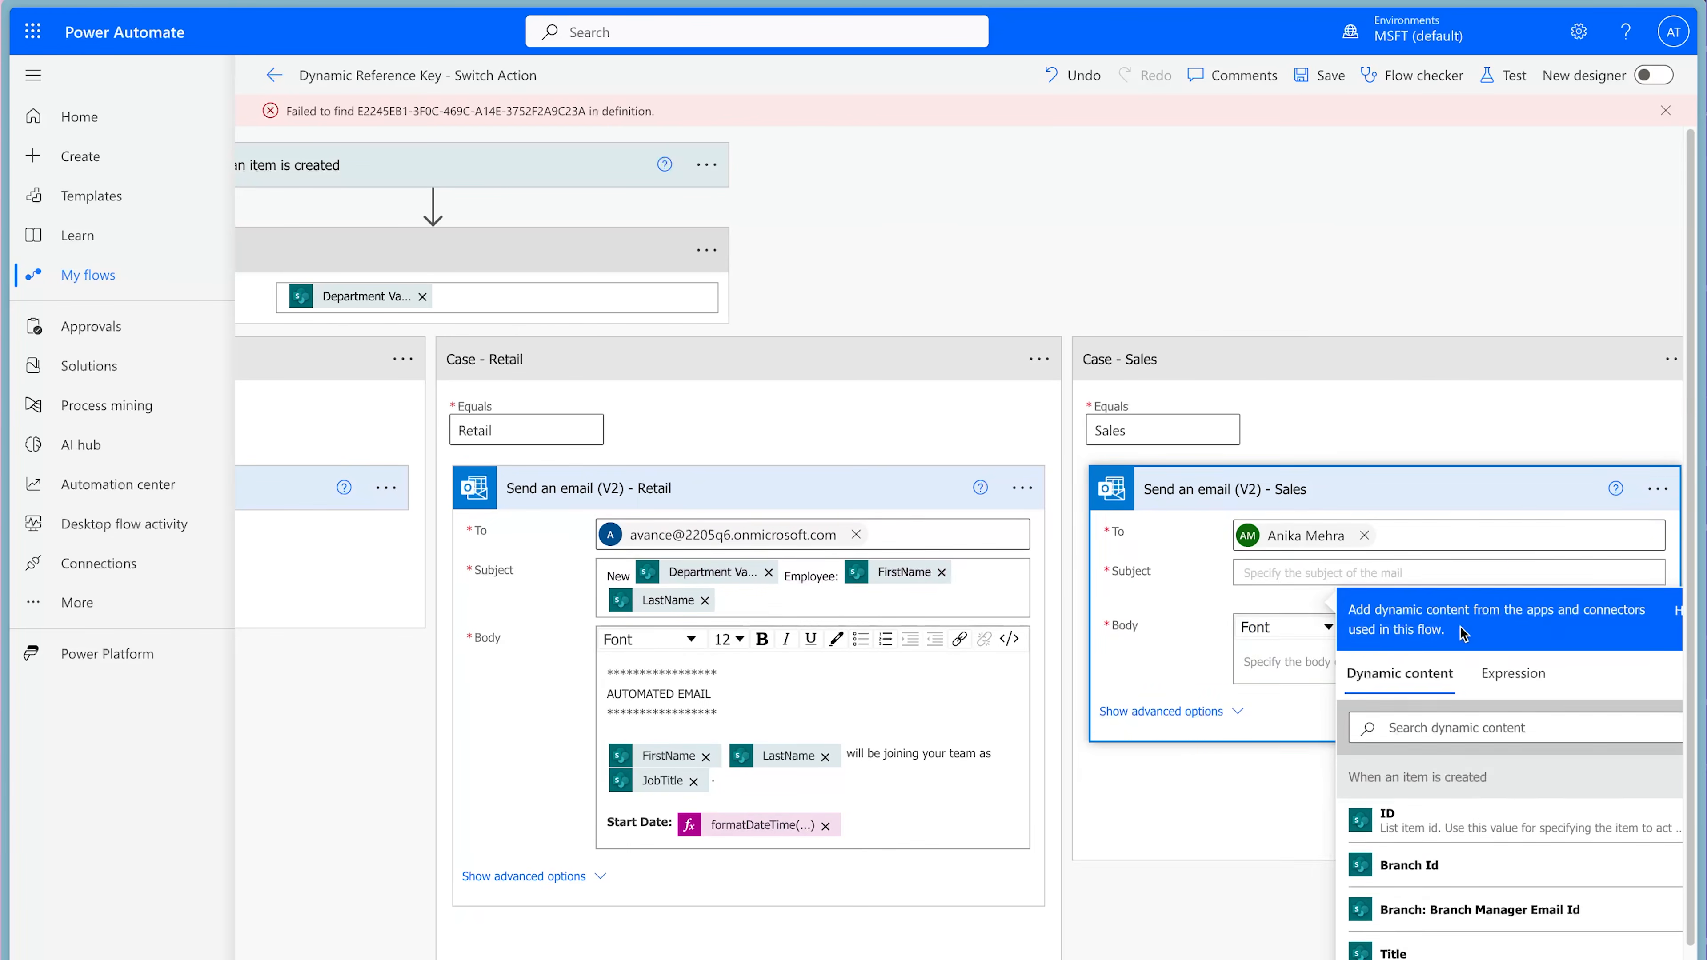
{"action": "key", "text": "ctrl+v"}
{"action": "left_click", "coordinate": [777, 713]}
{"action": "key", "text": "ctrl+a"}
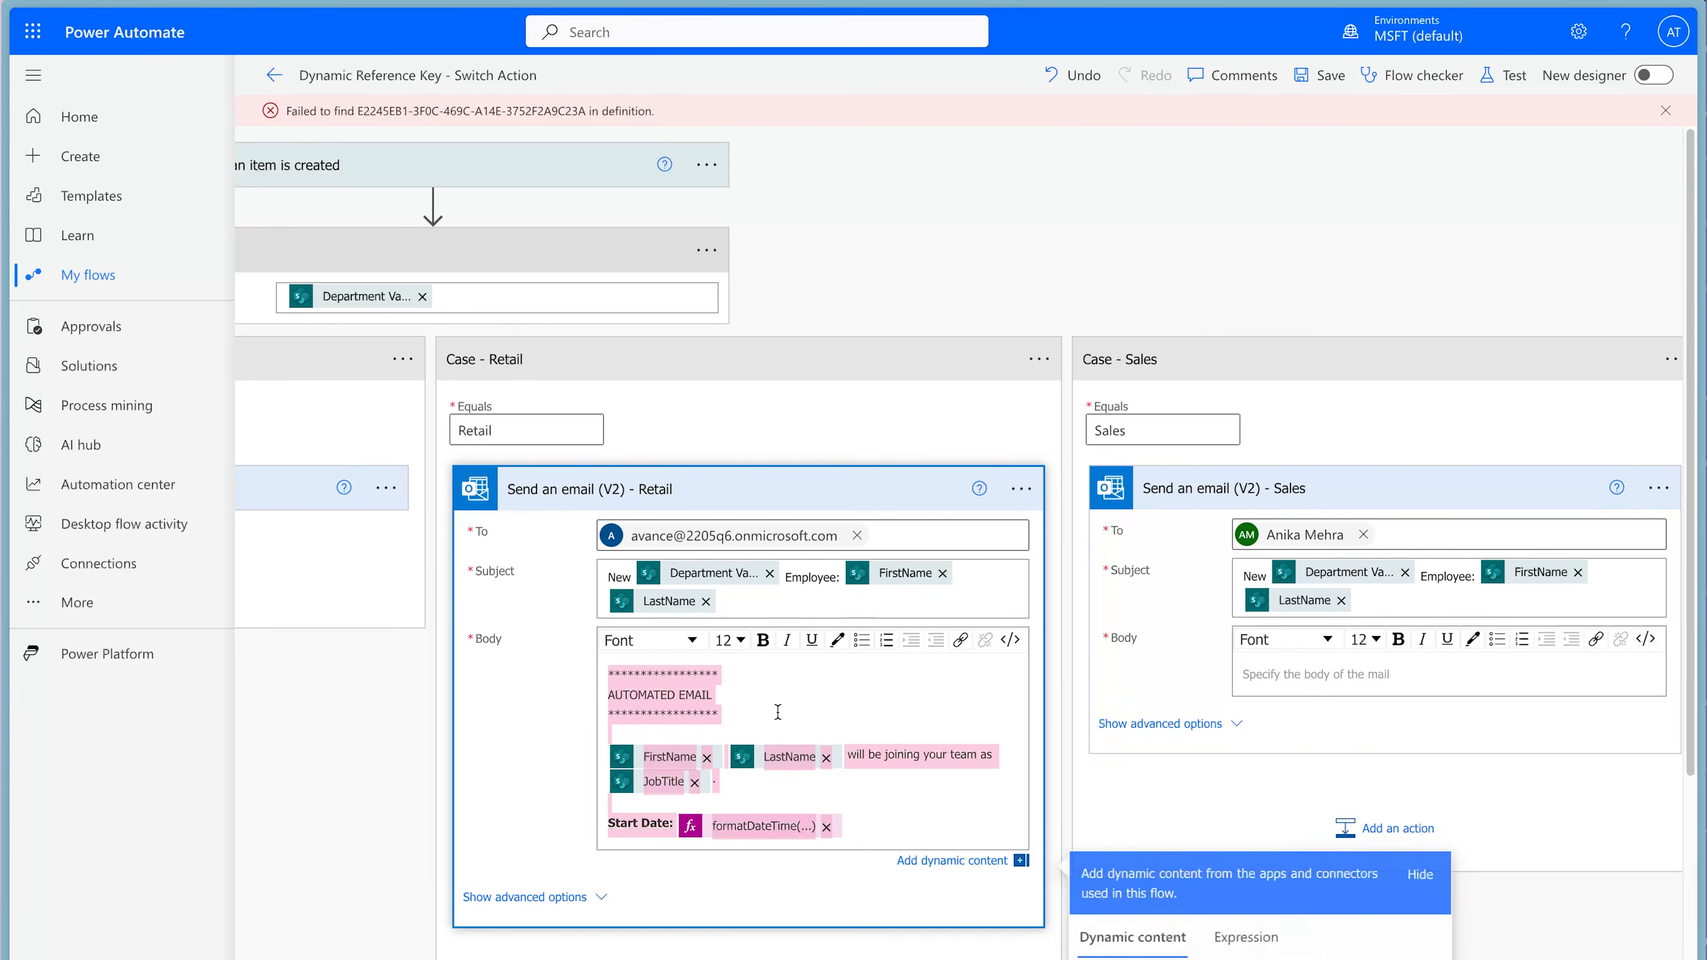
{"action": "key", "text": "ctrl+c"}
{"action": "left_click", "coordinate": [1282, 681]}
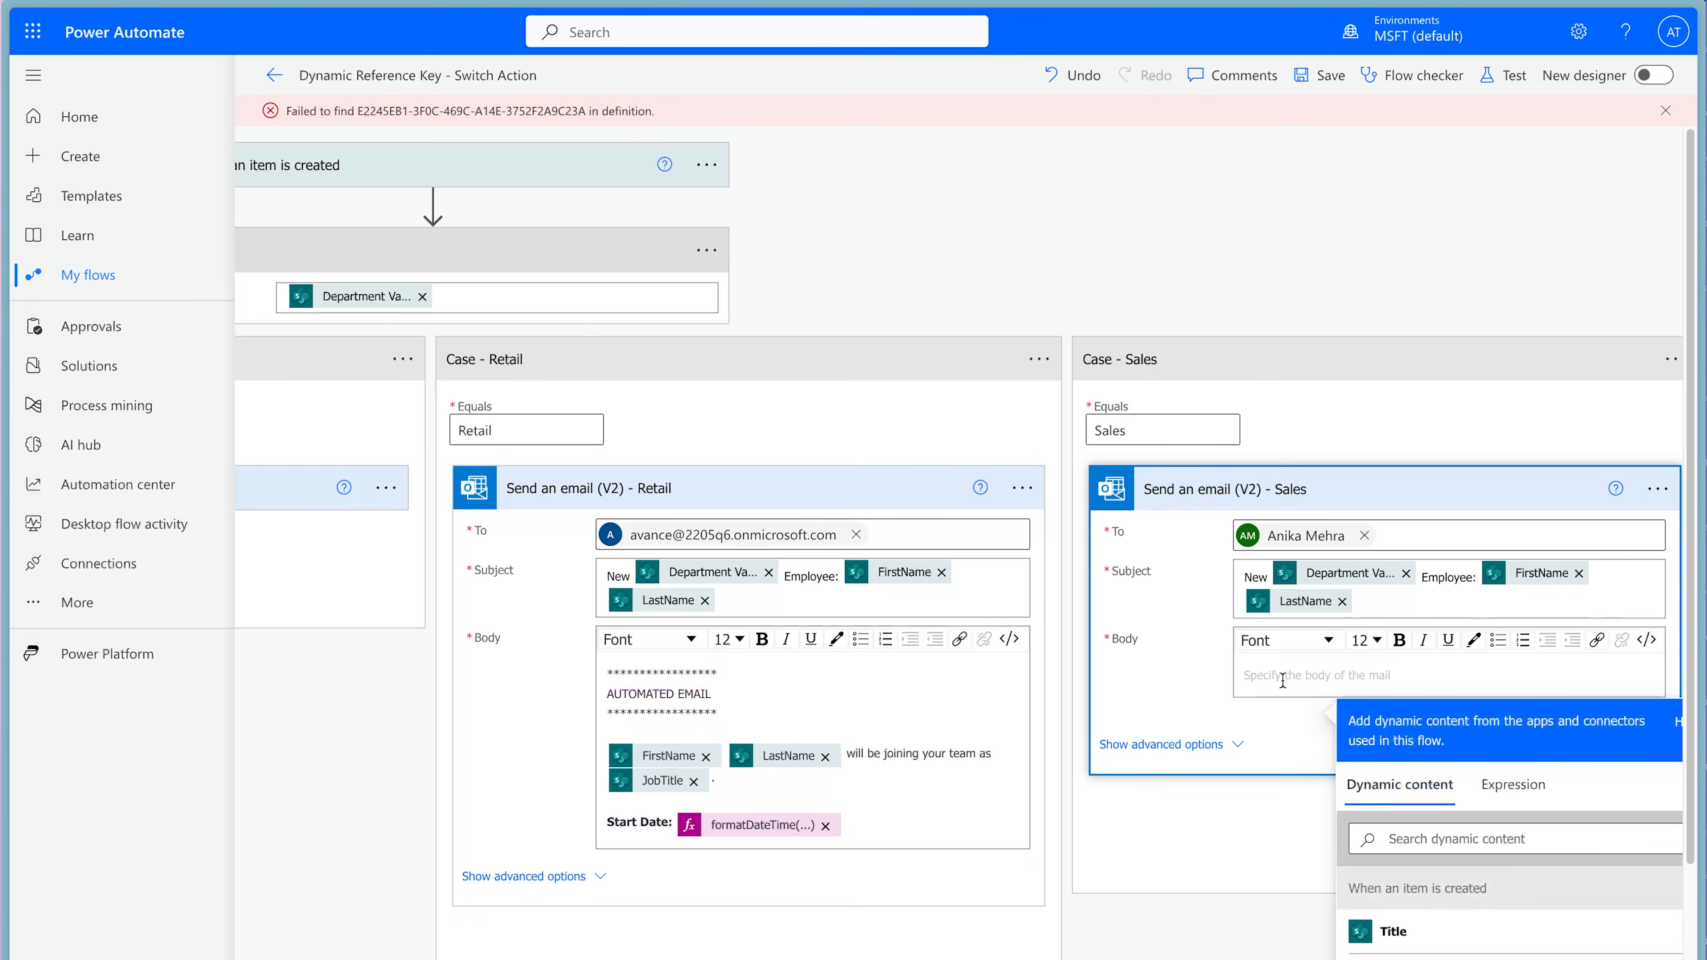
{"action": "key", "text": "ctrl+v"}
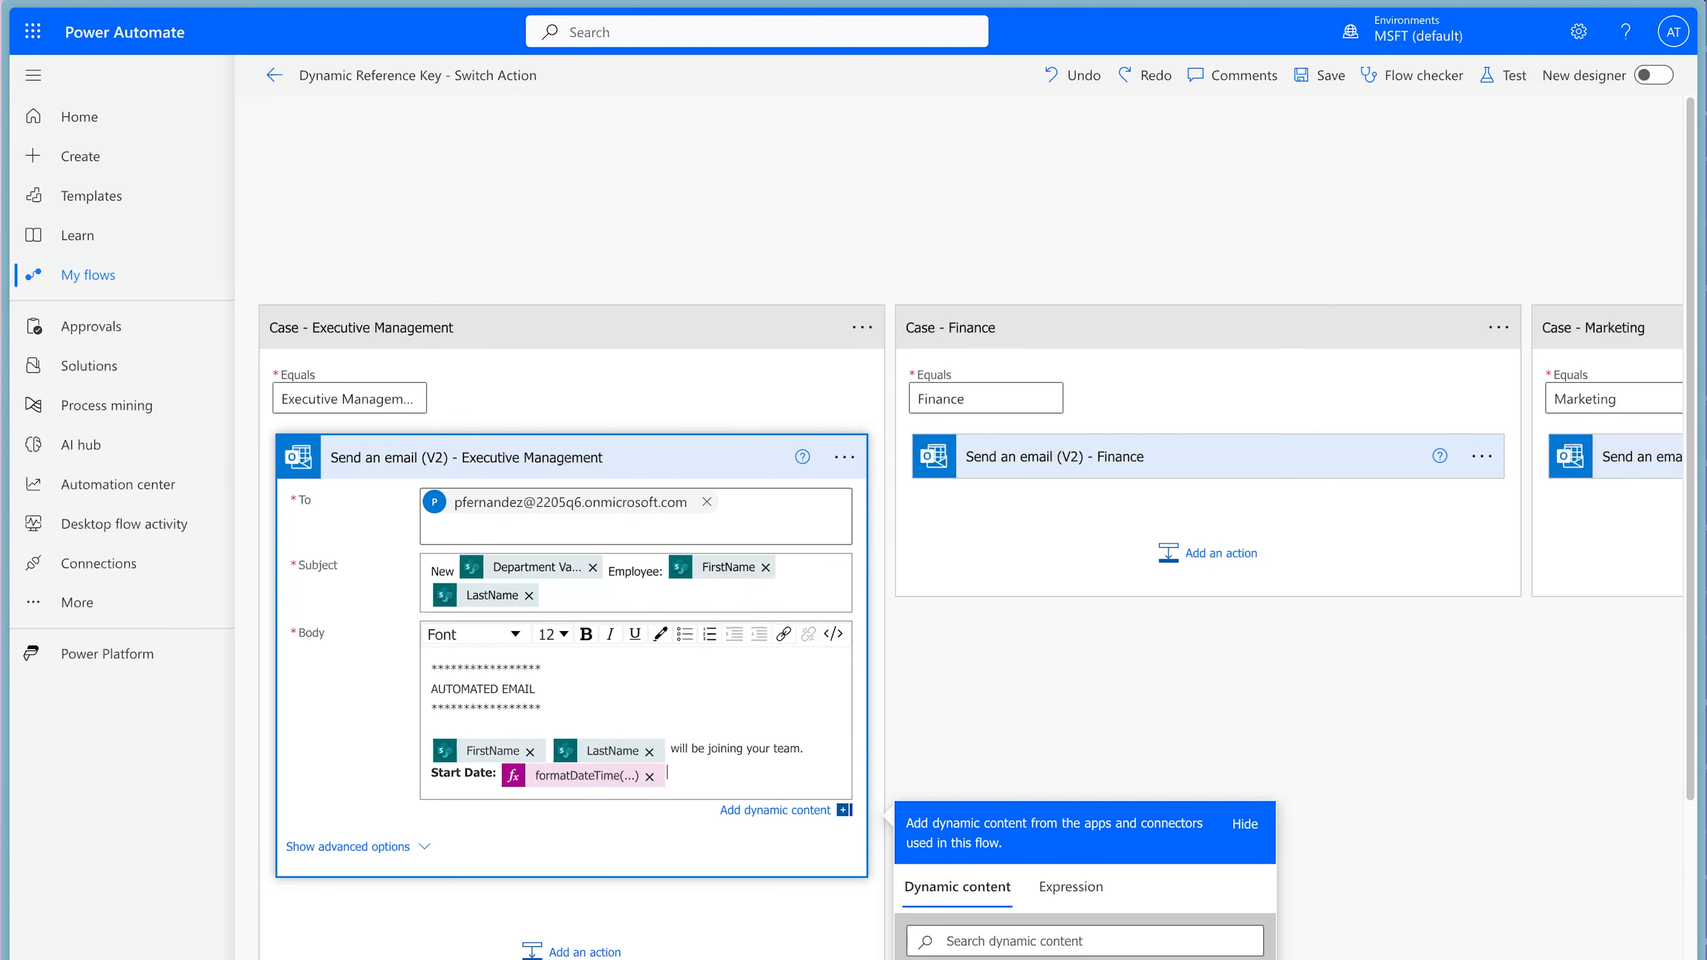
Add a "Job Title:" line with the JobTitle dynamic content to the Executive Management email body, with the label in bold.
{"action": "key", "text": "Return"}
{"action": "type", "text": "Job Title:"}
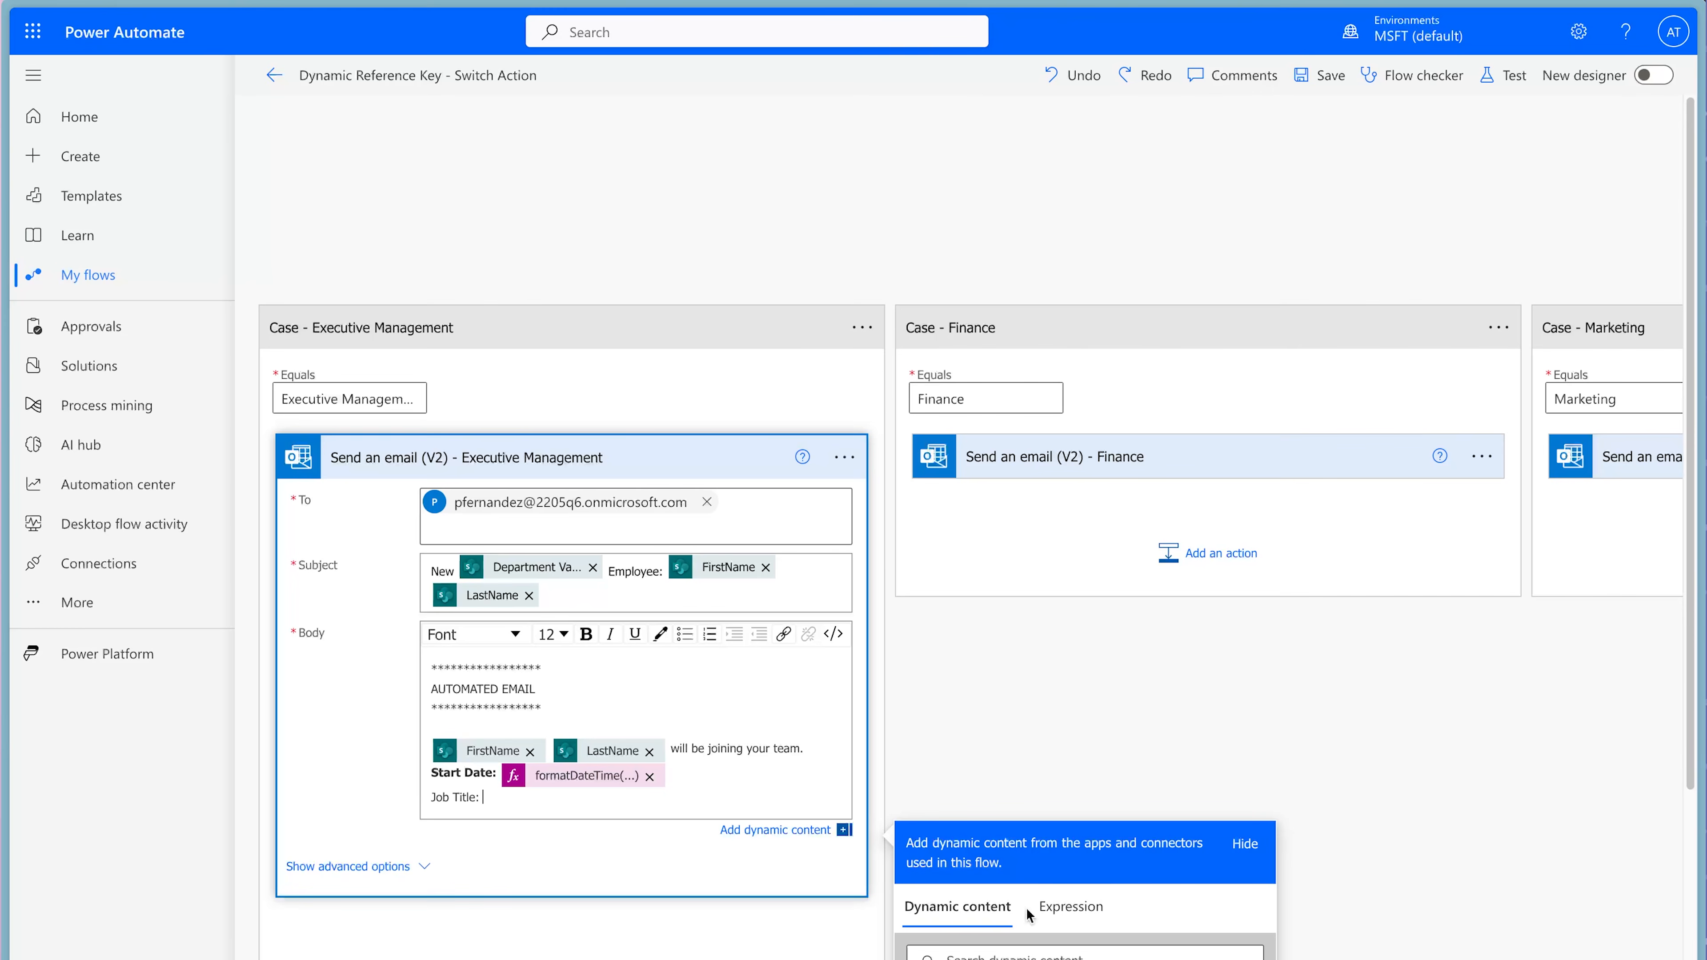
{"action": "left_click", "coordinate": [1025, 955]}
{"action": "type", "text": "job title"}
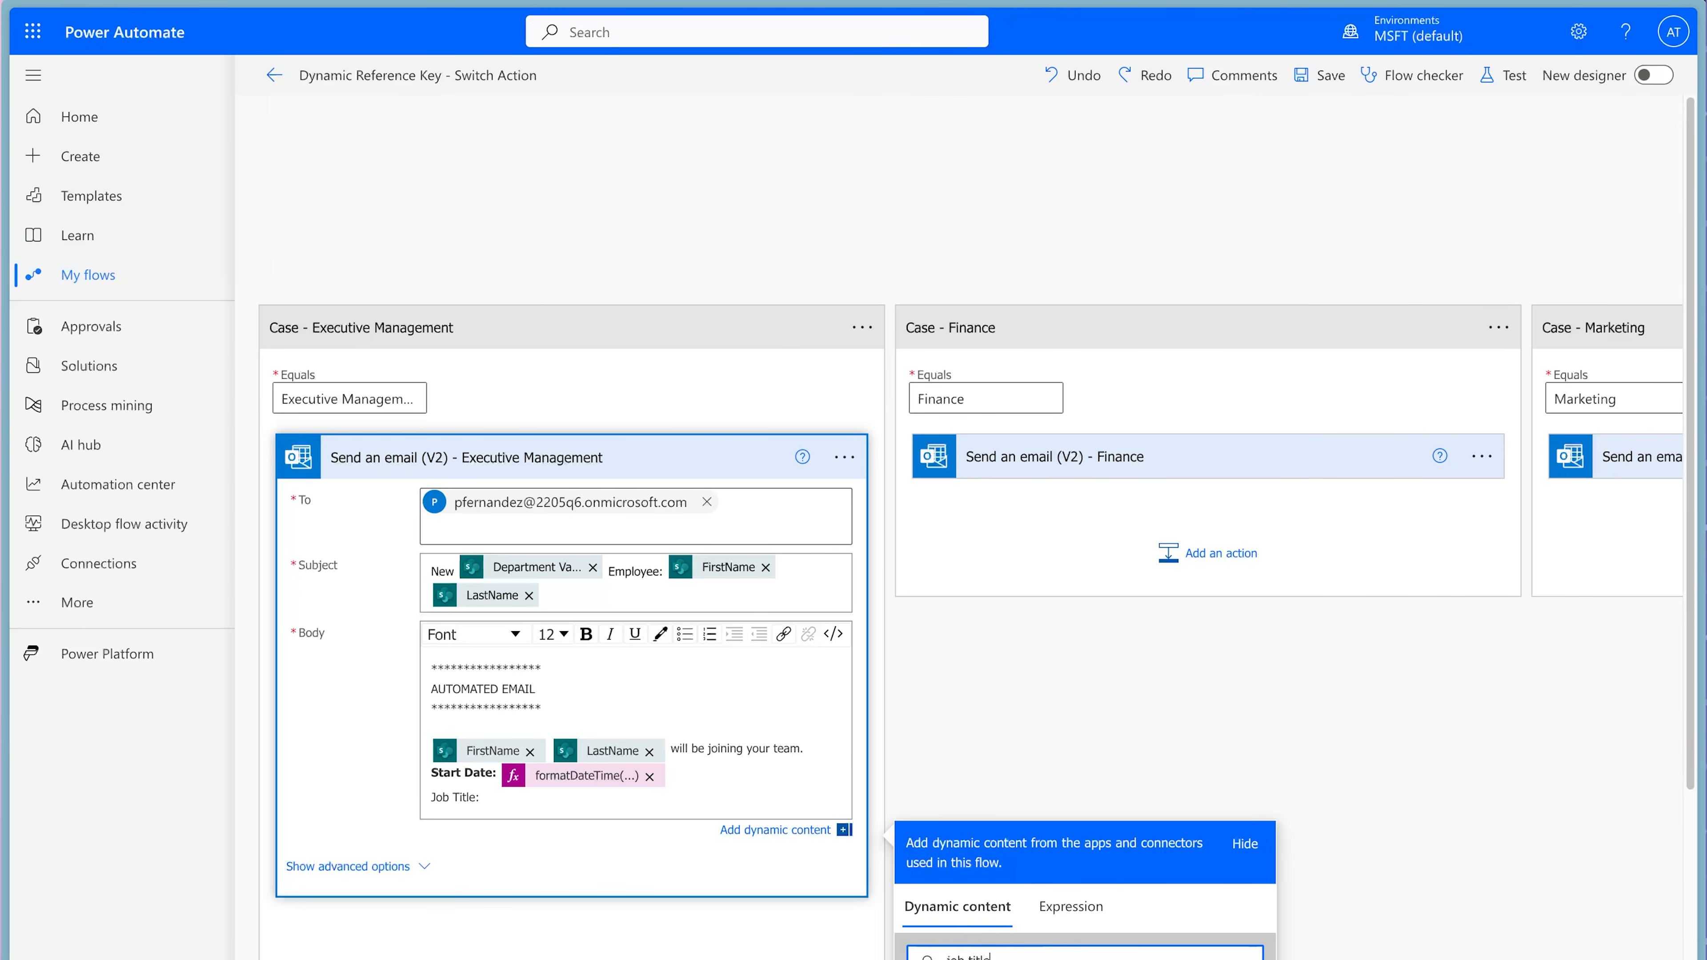
{"action": "scroll", "coordinate": [1102, 684], "scroll_direction": "down", "scroll_amount": 5}
{"action": "left_click", "coordinate": [961, 764]}
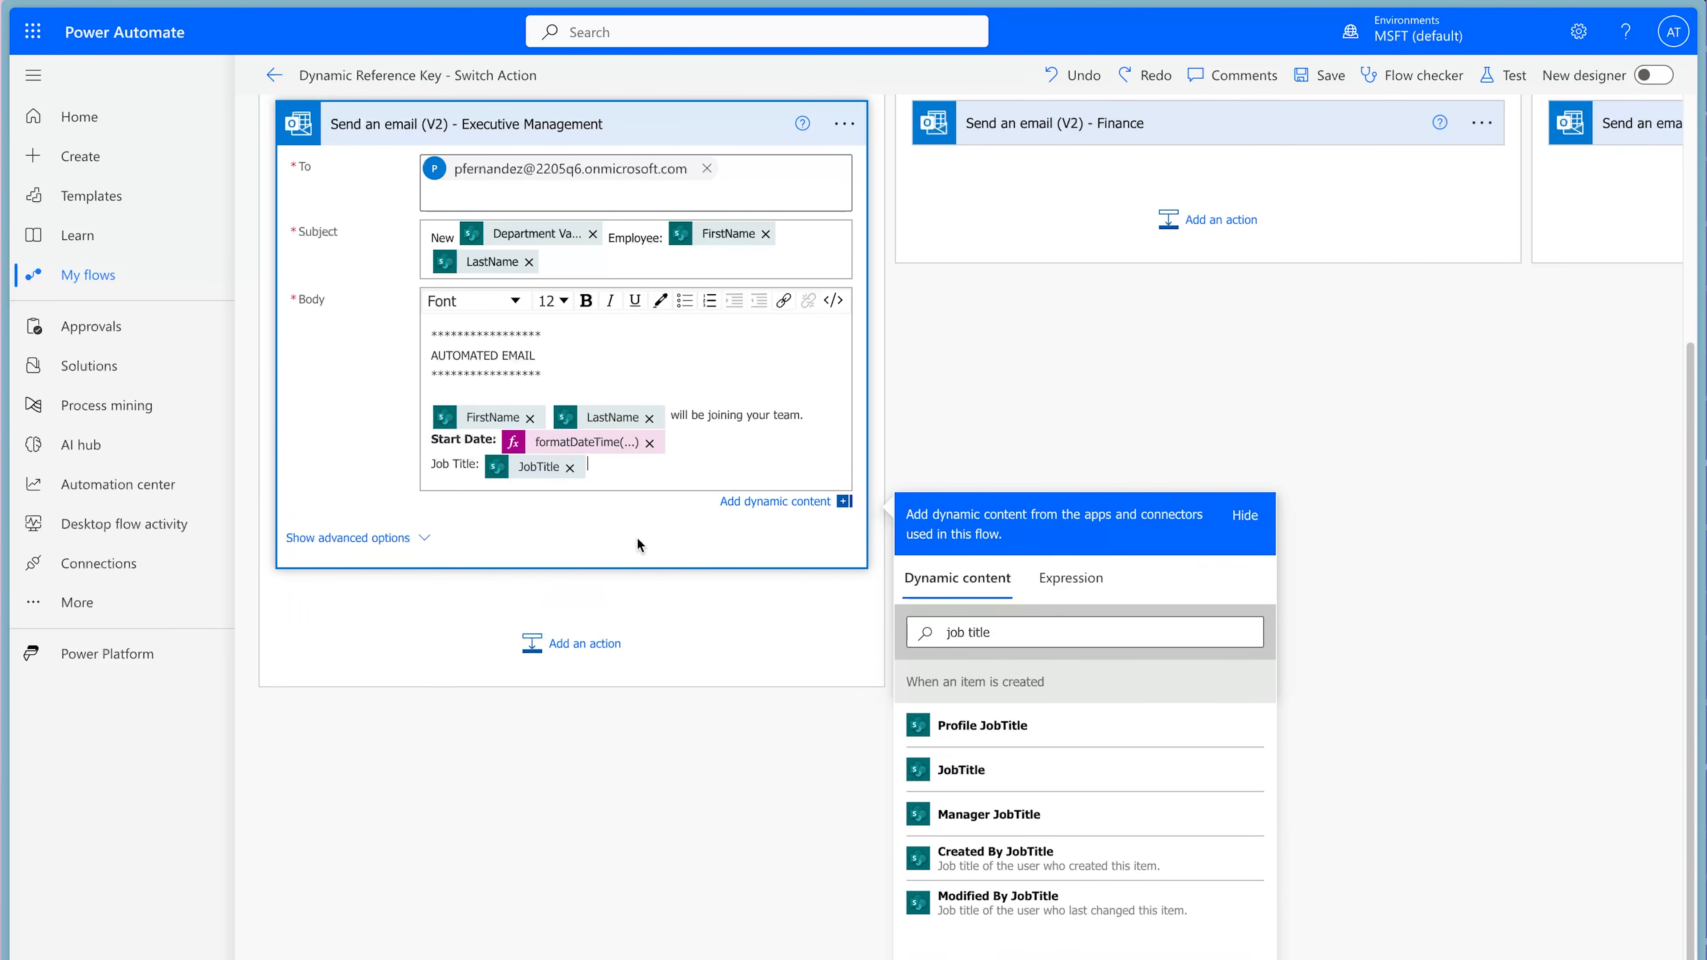
{"action": "left_click_drag", "start_coordinate": [479, 463], "coordinate": [430, 464]}
{"action": "left_click", "coordinate": [585, 301]}
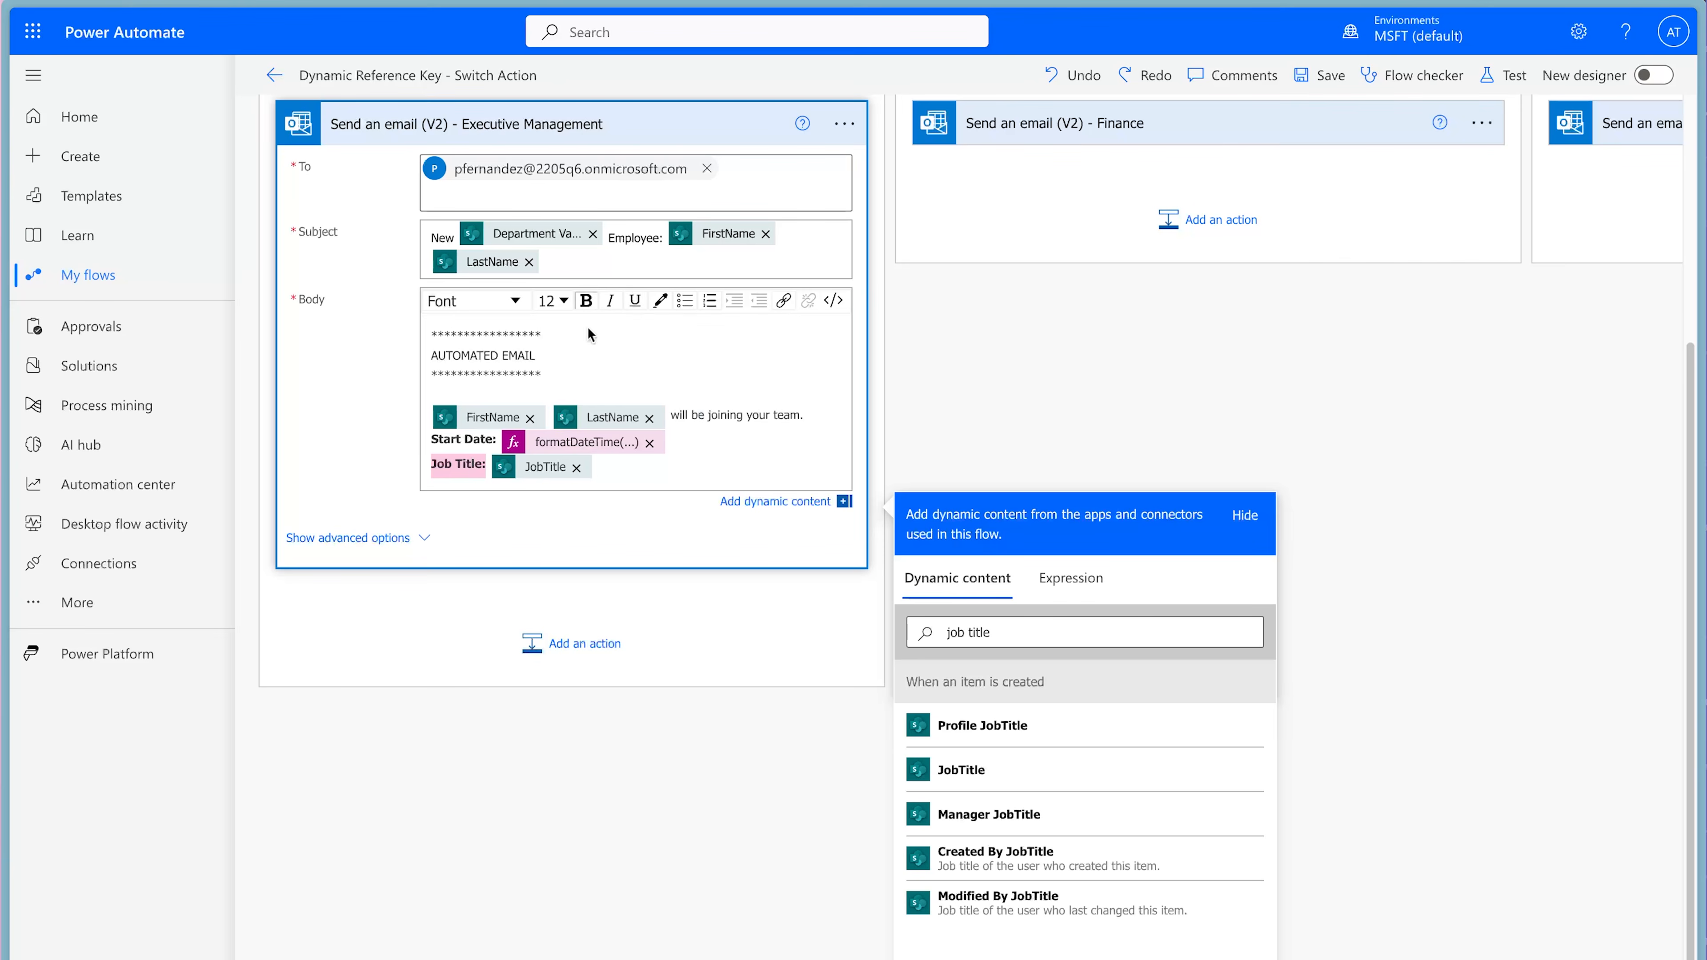
Copy the Job Title line from the Executive Management email into the body of the Finance email.
{"action": "left_click_drag", "start_coordinate": [608, 469], "coordinate": [434, 457]}
{"action": "left_click", "coordinate": [1193, 132]}
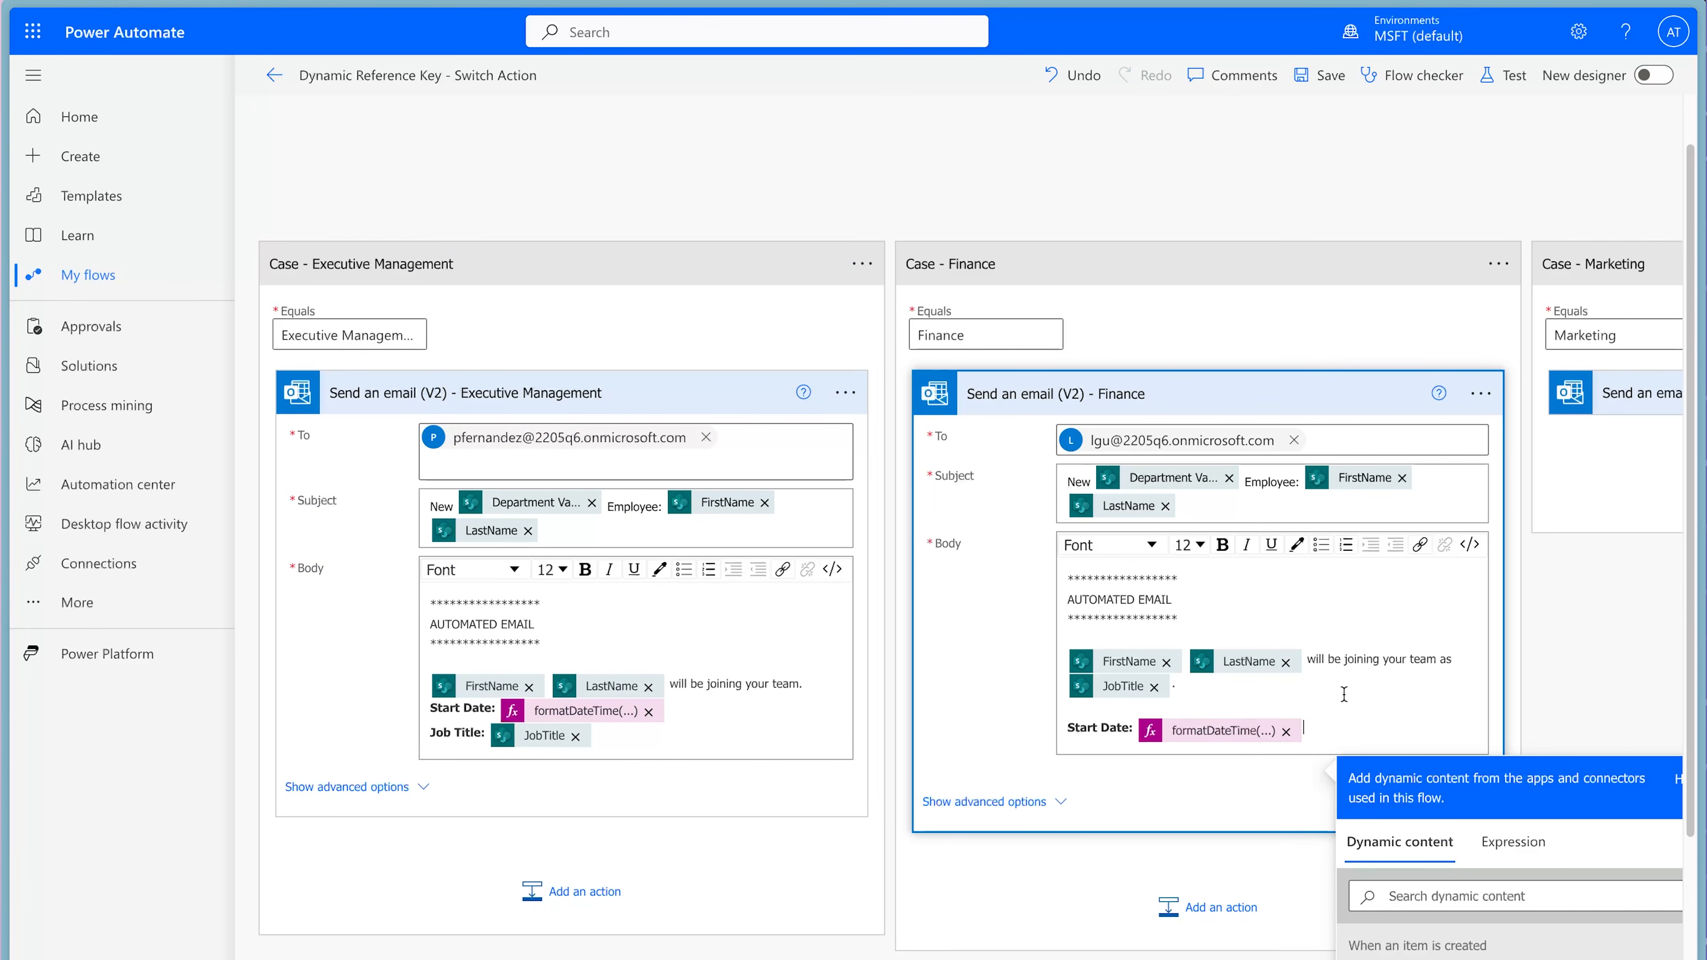
{"action": "key", "text": "ctrl+v"}
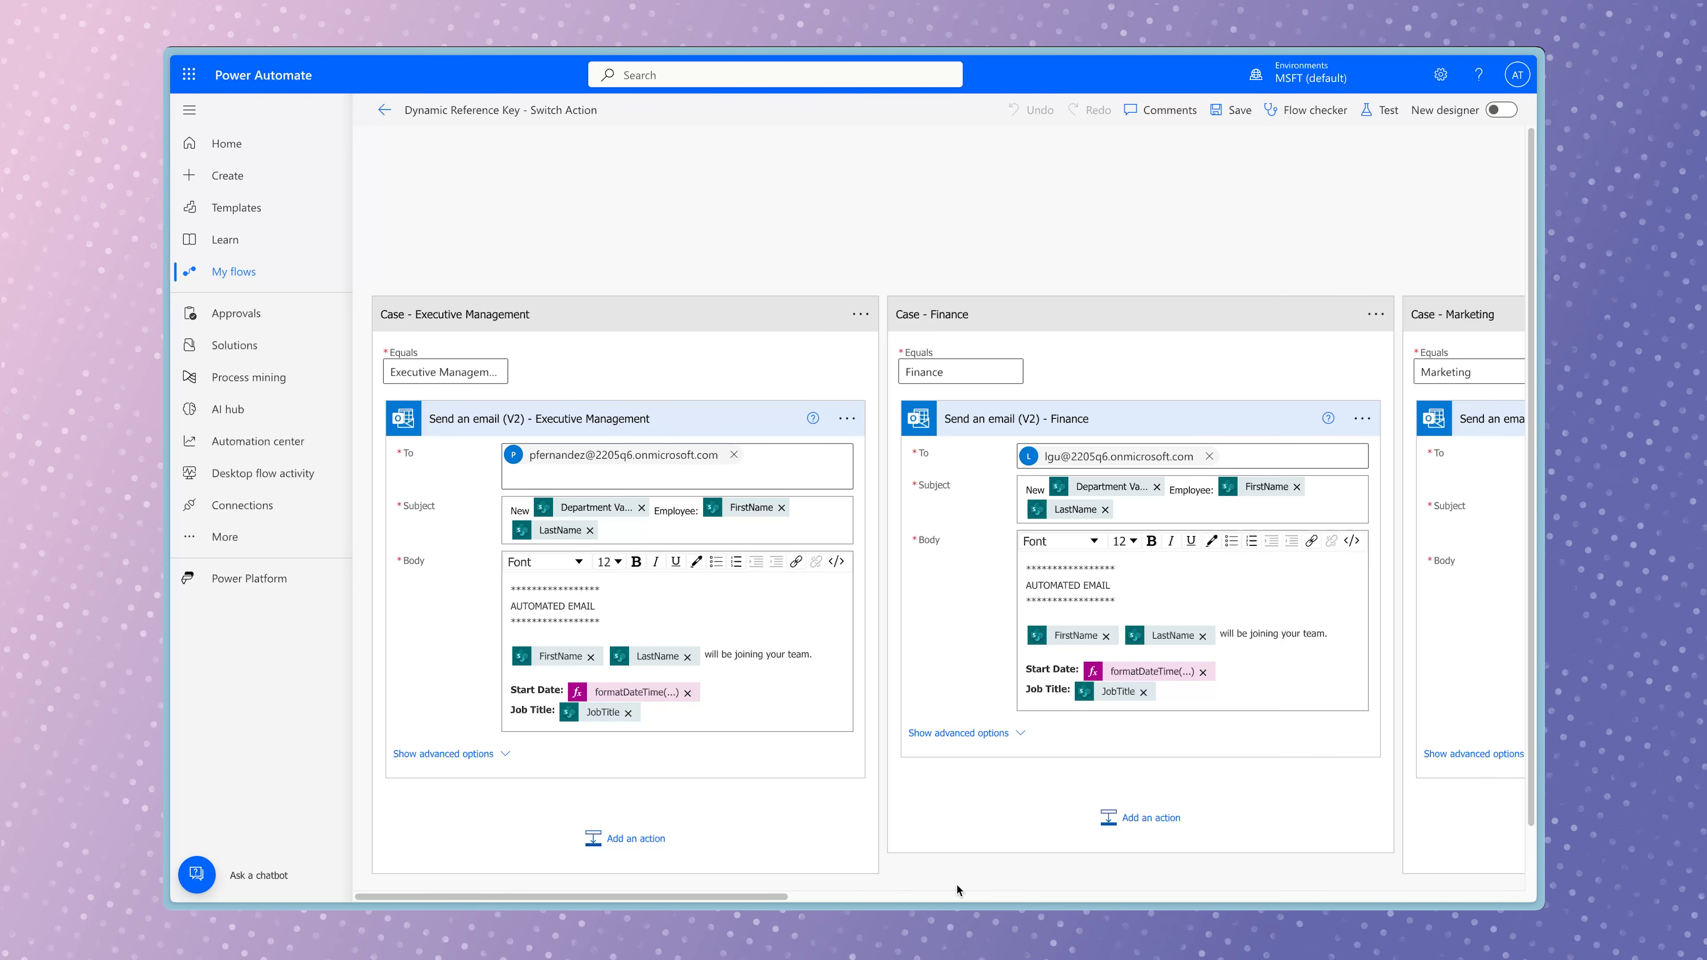
Review the email actions in the Finance, Marketing, Retail and Sales cases and the Default branch for consistent body text.
{"action": "scroll", "coordinate": [957, 885], "scroll_direction": "right", "scroll_amount": 10}
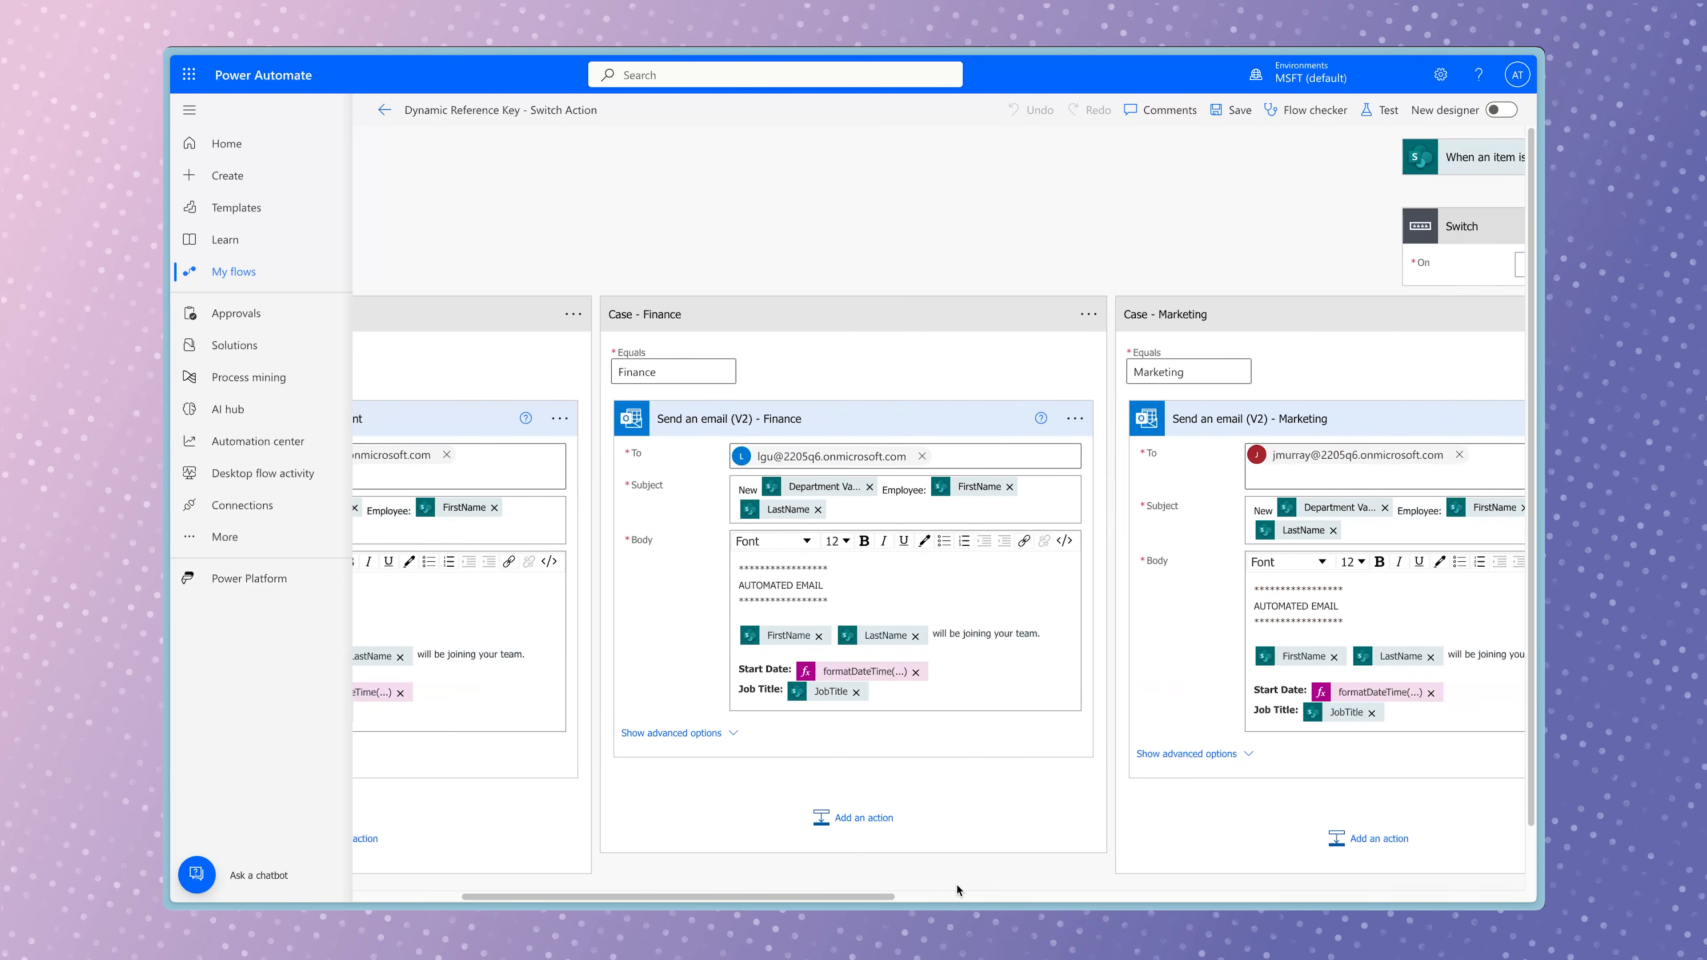
{"action": "scroll", "coordinate": [956, 885], "scroll_direction": "right", "scroll_amount": 10}
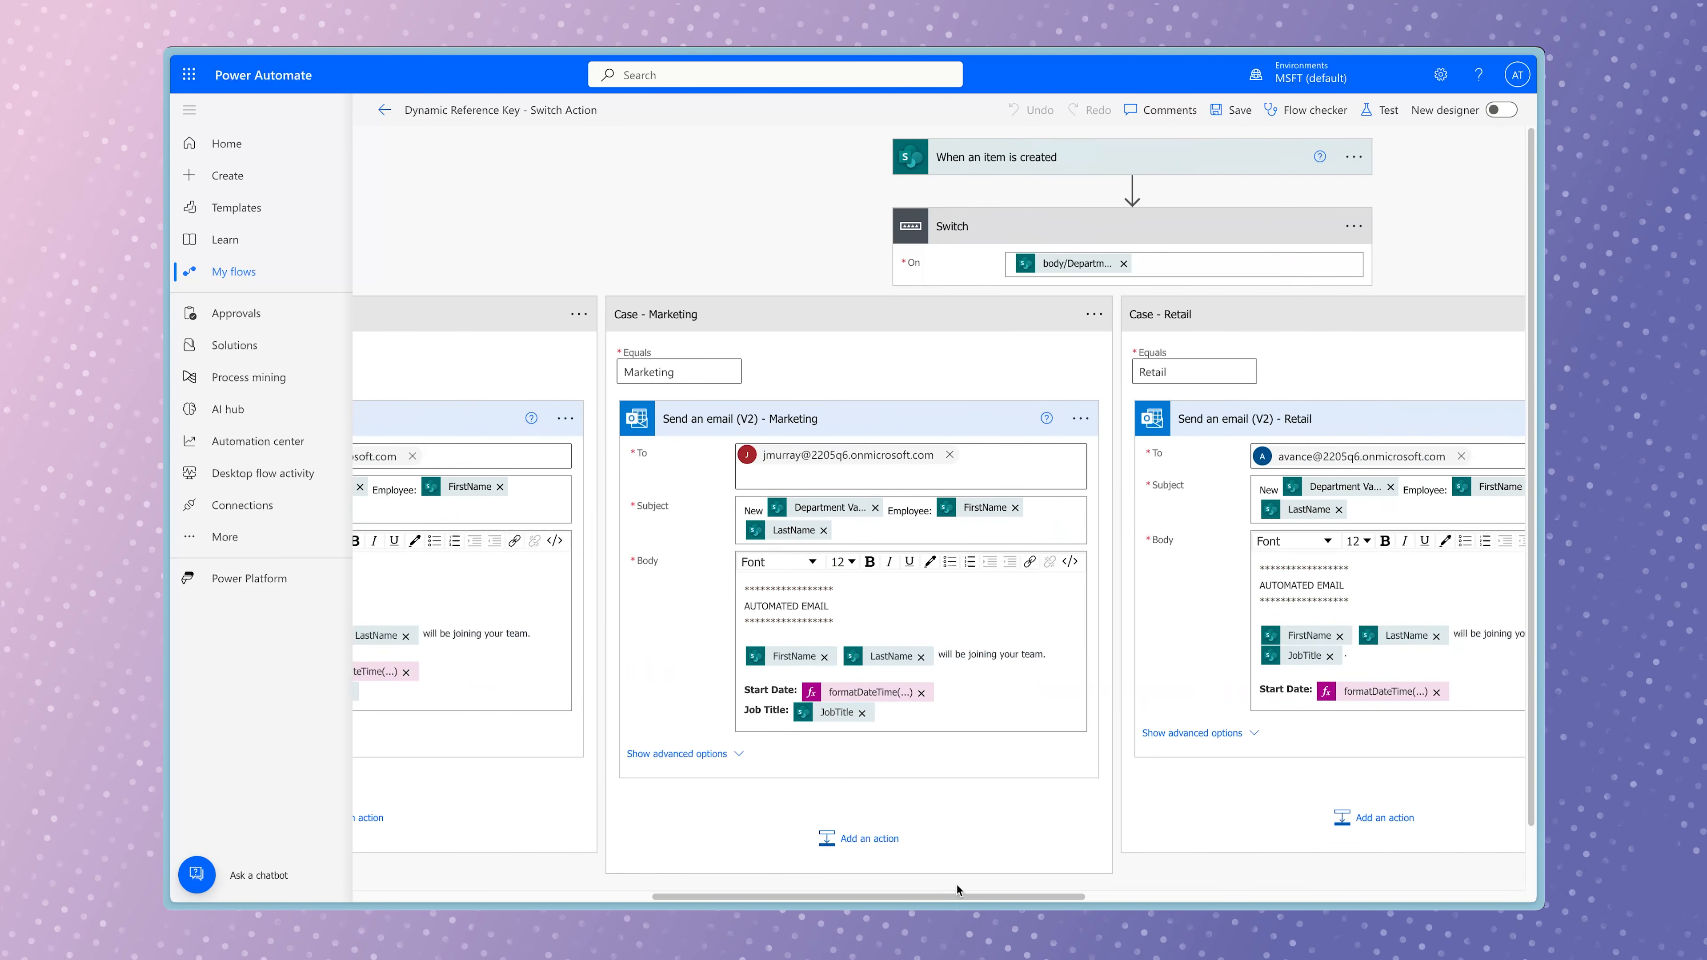
{"action": "scroll", "coordinate": [956, 885], "scroll_direction": "right", "scroll_amount": 10}
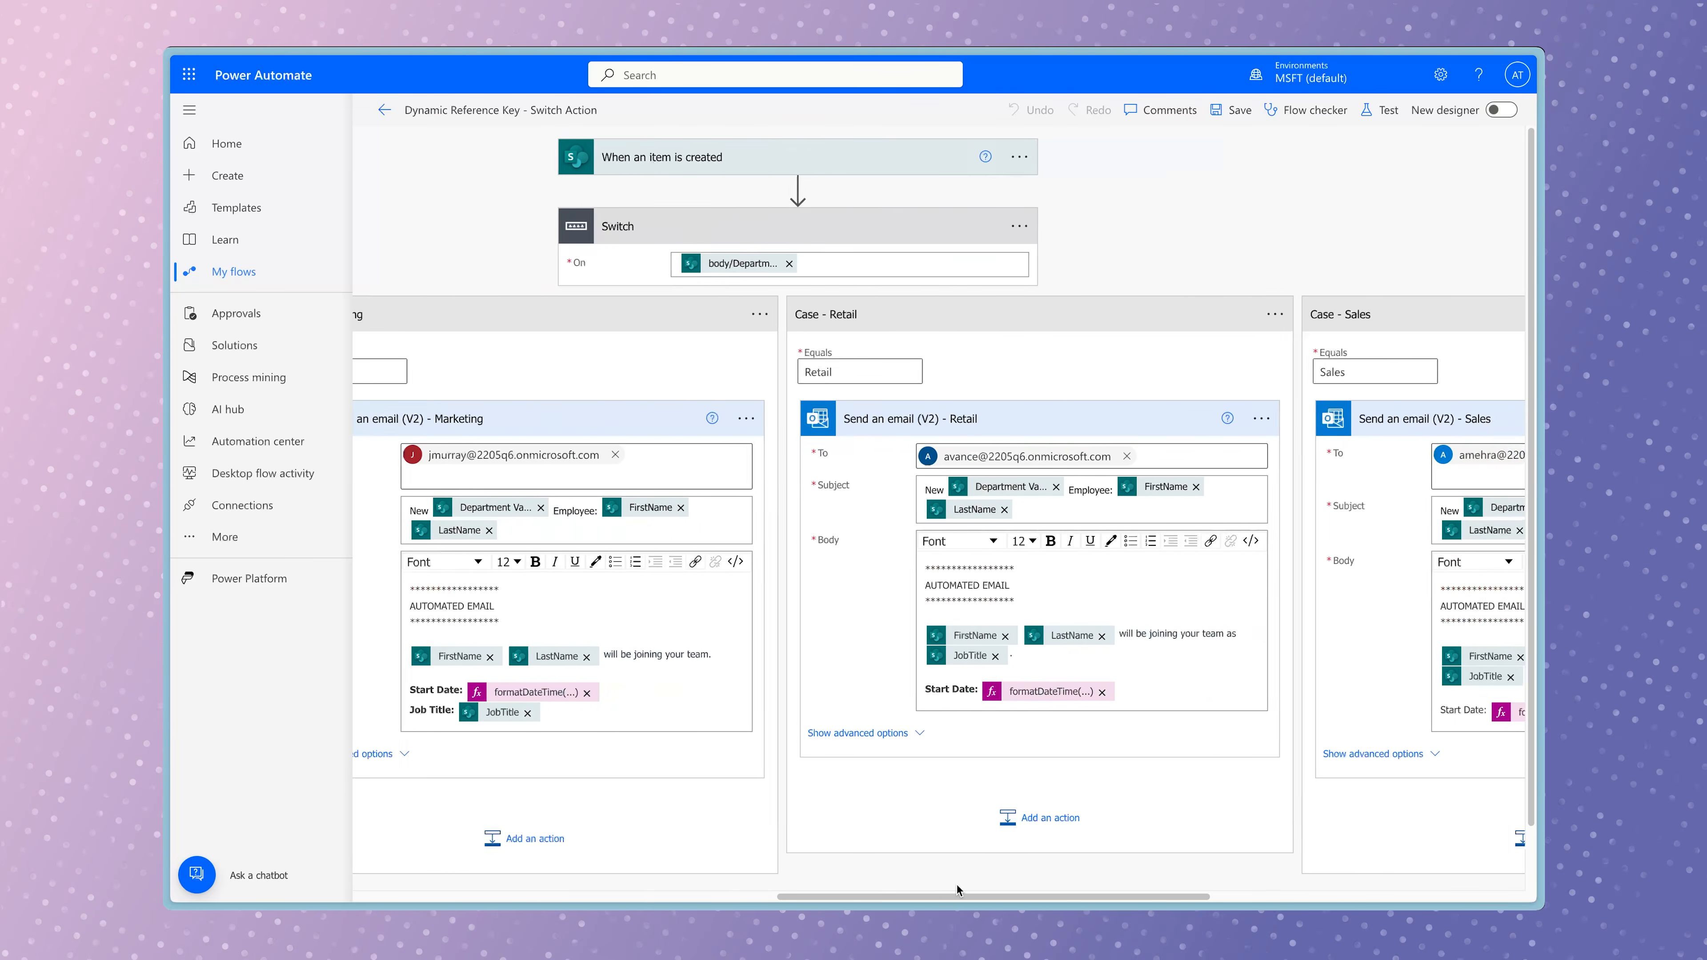
{"action": "scroll", "coordinate": [956, 885], "scroll_direction": "right", "scroll_amount": 10}
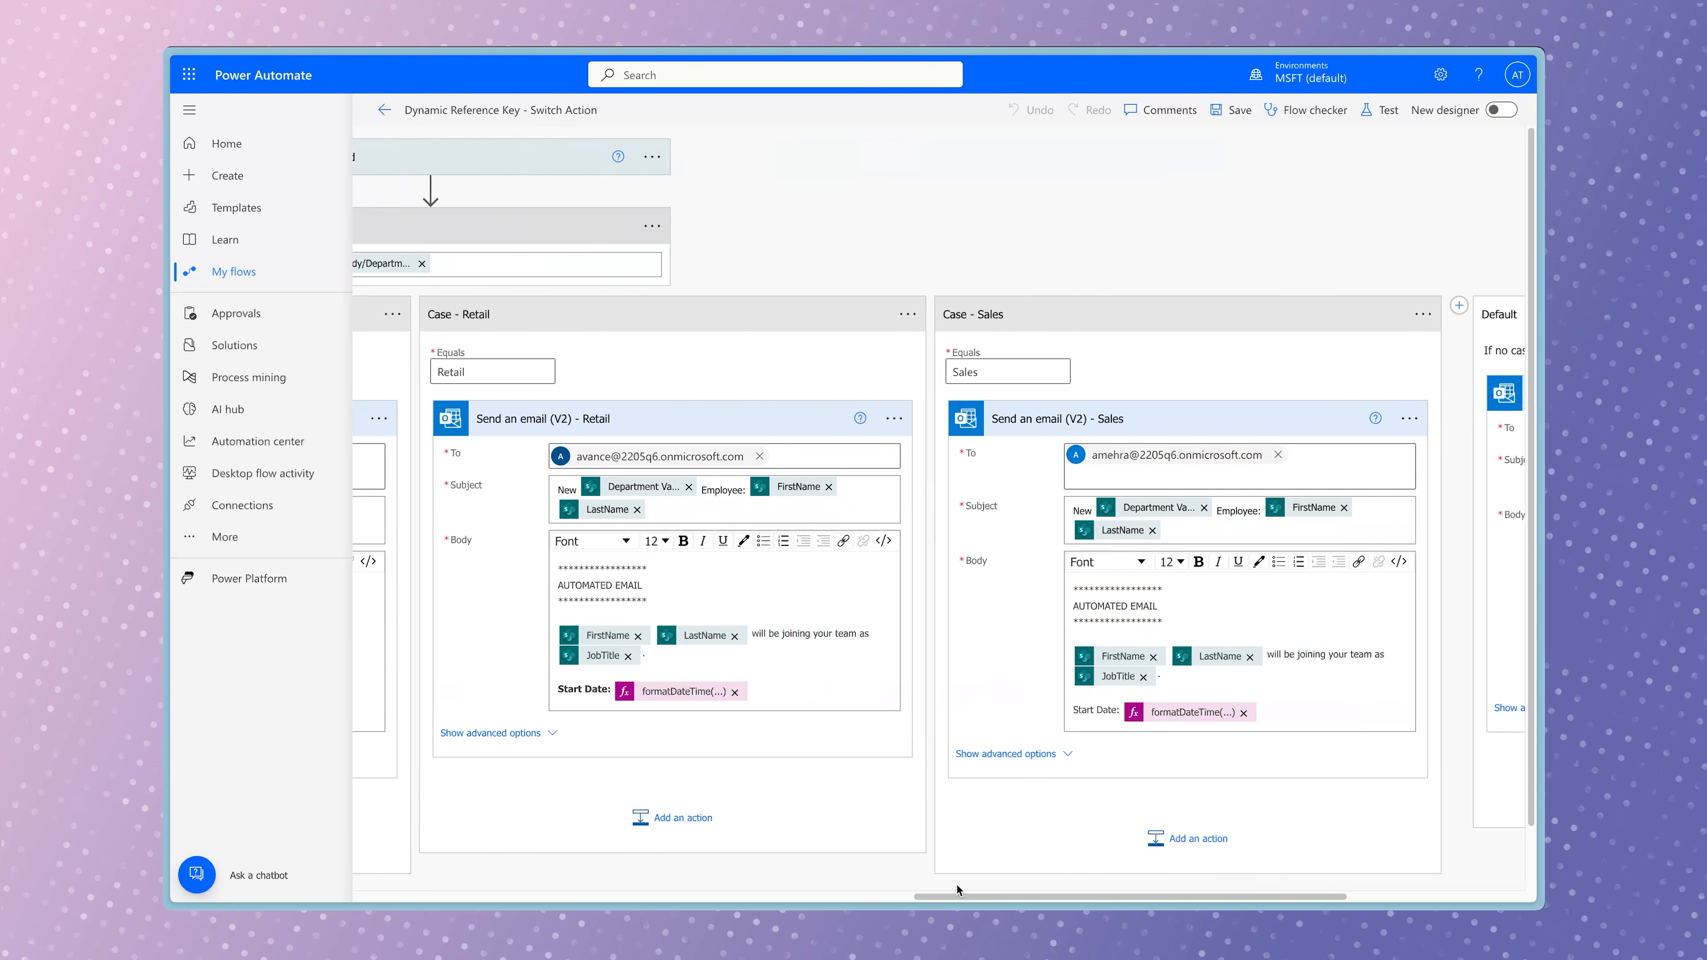
{"action": "scroll", "coordinate": [957, 885], "scroll_direction": "right", "scroll_amount": 5}
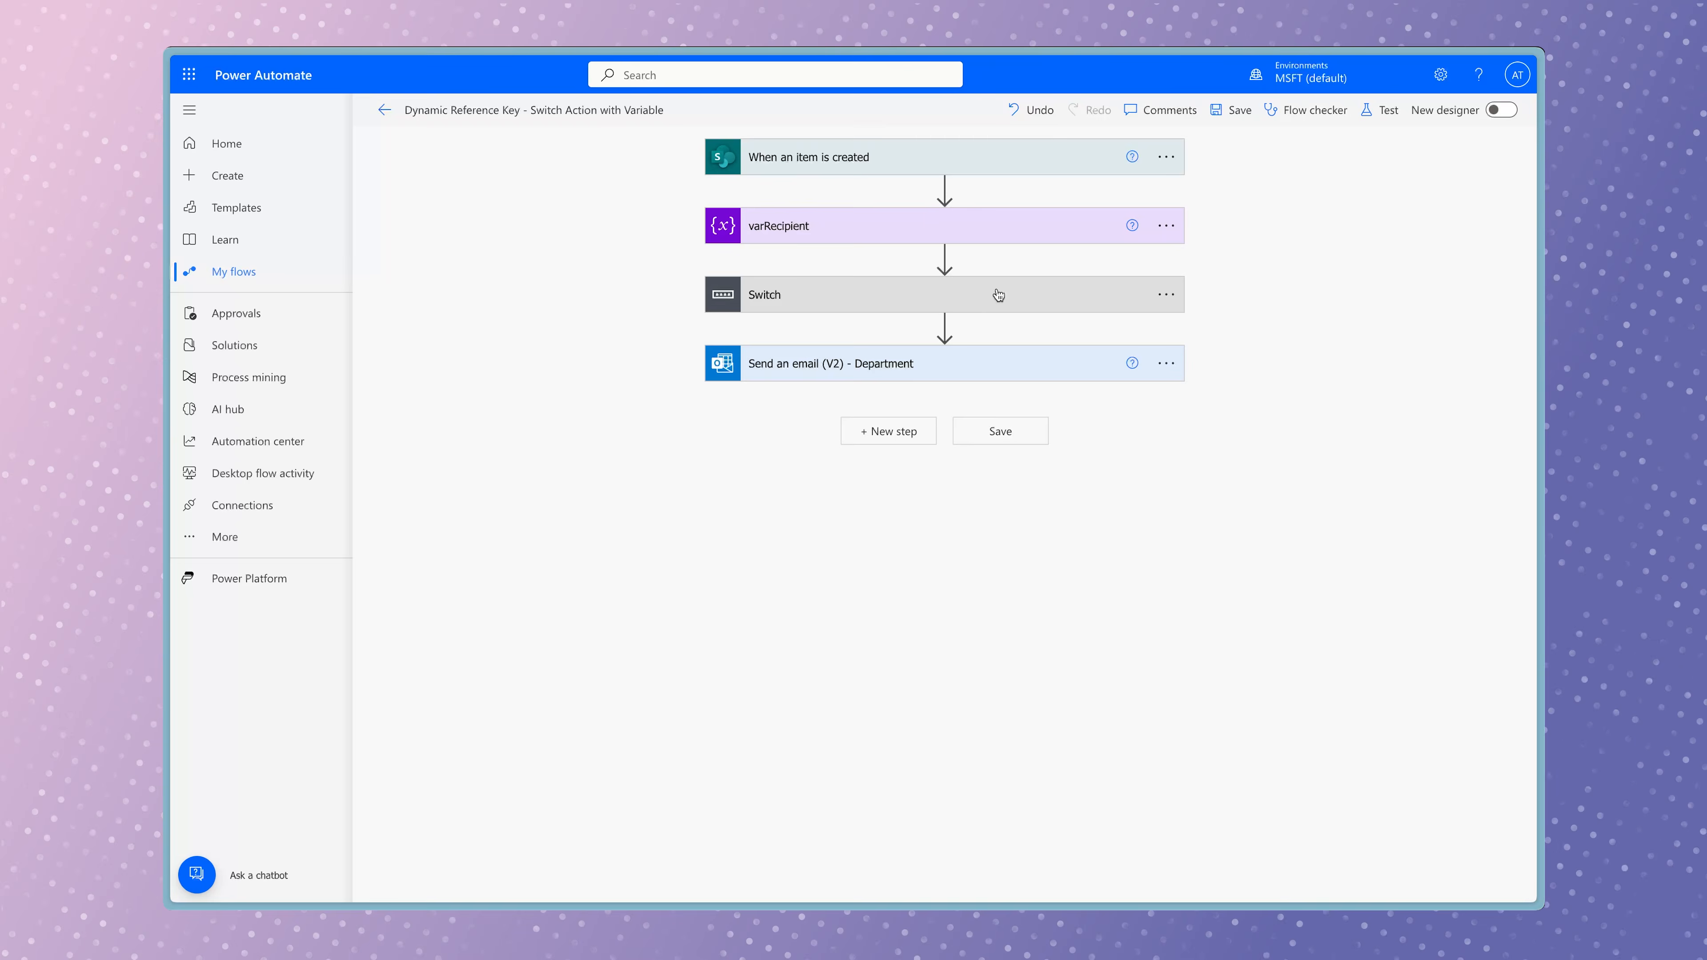
In the Switch Action with Variable flow, examine the varRecipient actions of the Executive Management, Finance and Marketing cases and the Department email.
{"action": "left_click", "coordinate": [998, 294]}
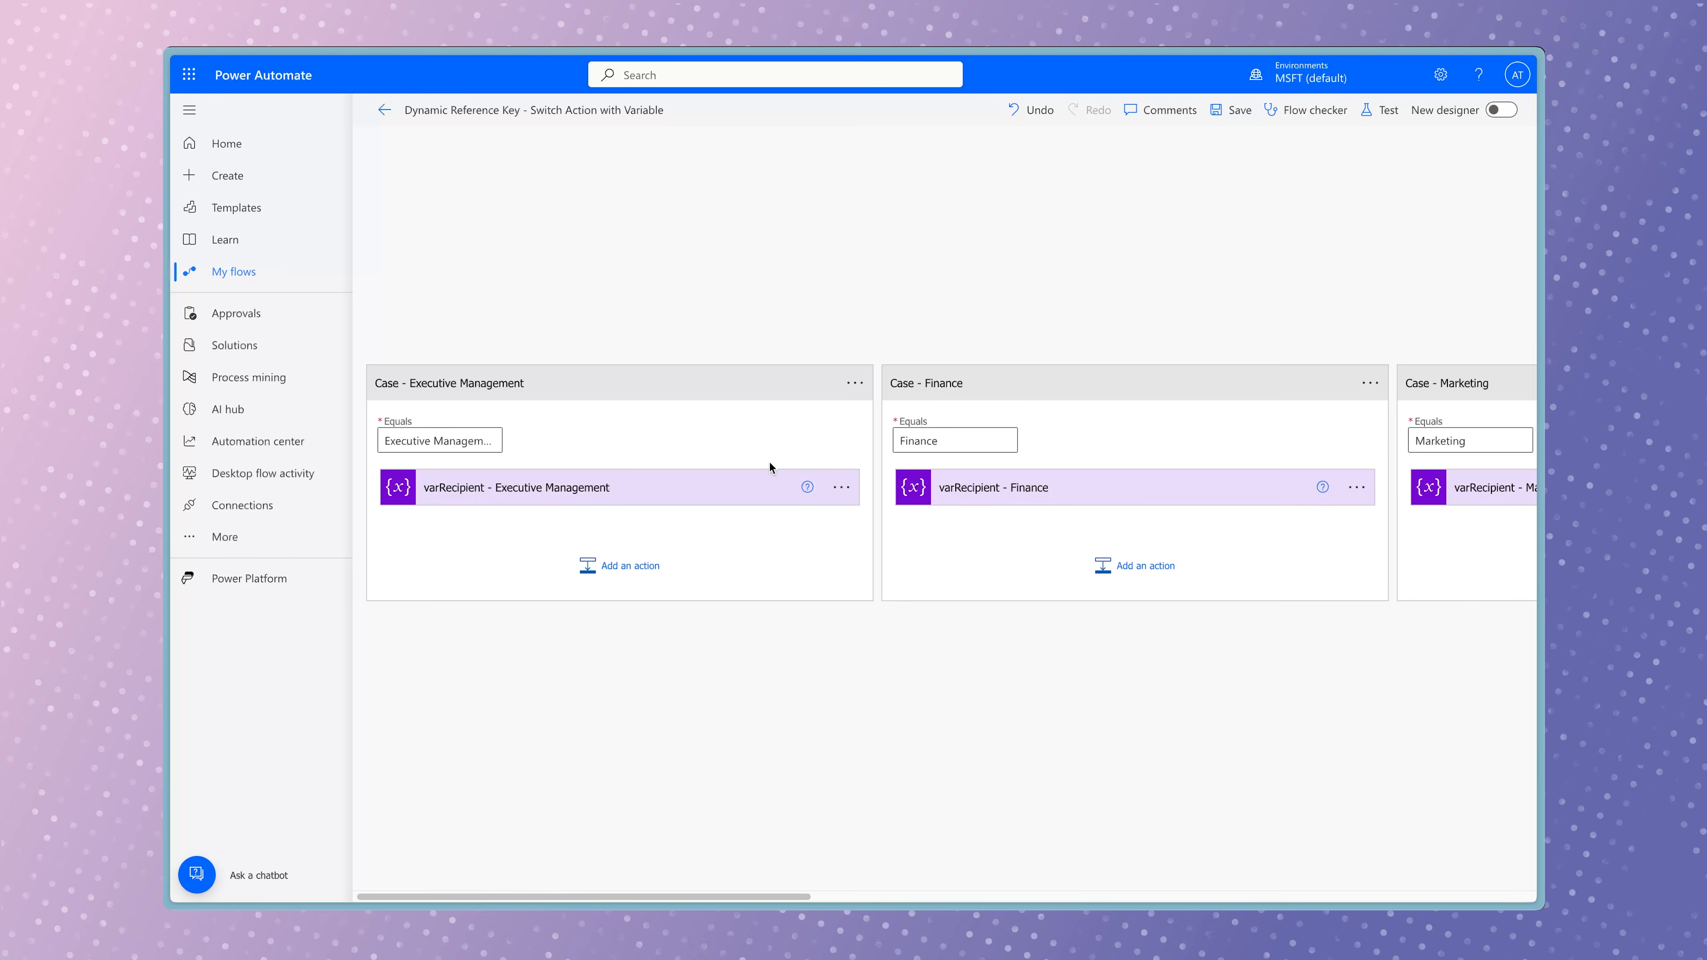
{"action": "left_click", "coordinate": [756, 488]}
{"action": "left_click", "coordinate": [1094, 488]}
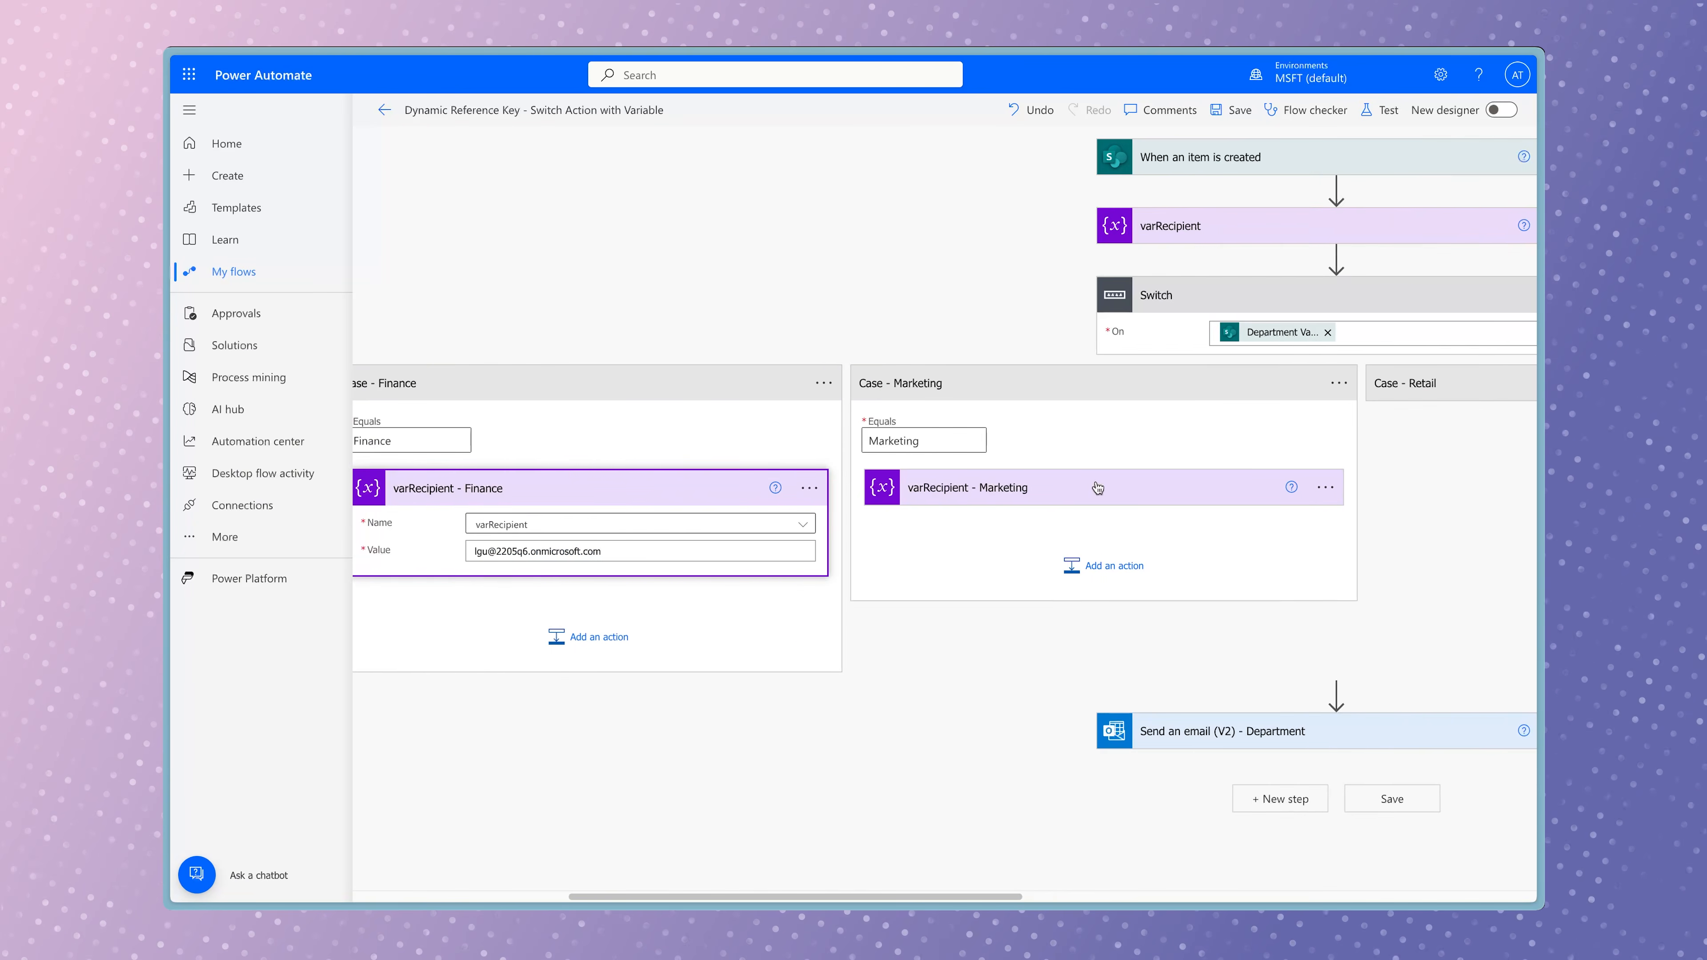
{"action": "left_click", "coordinate": [1097, 485]}
{"action": "left_click", "coordinate": [1062, 730]}
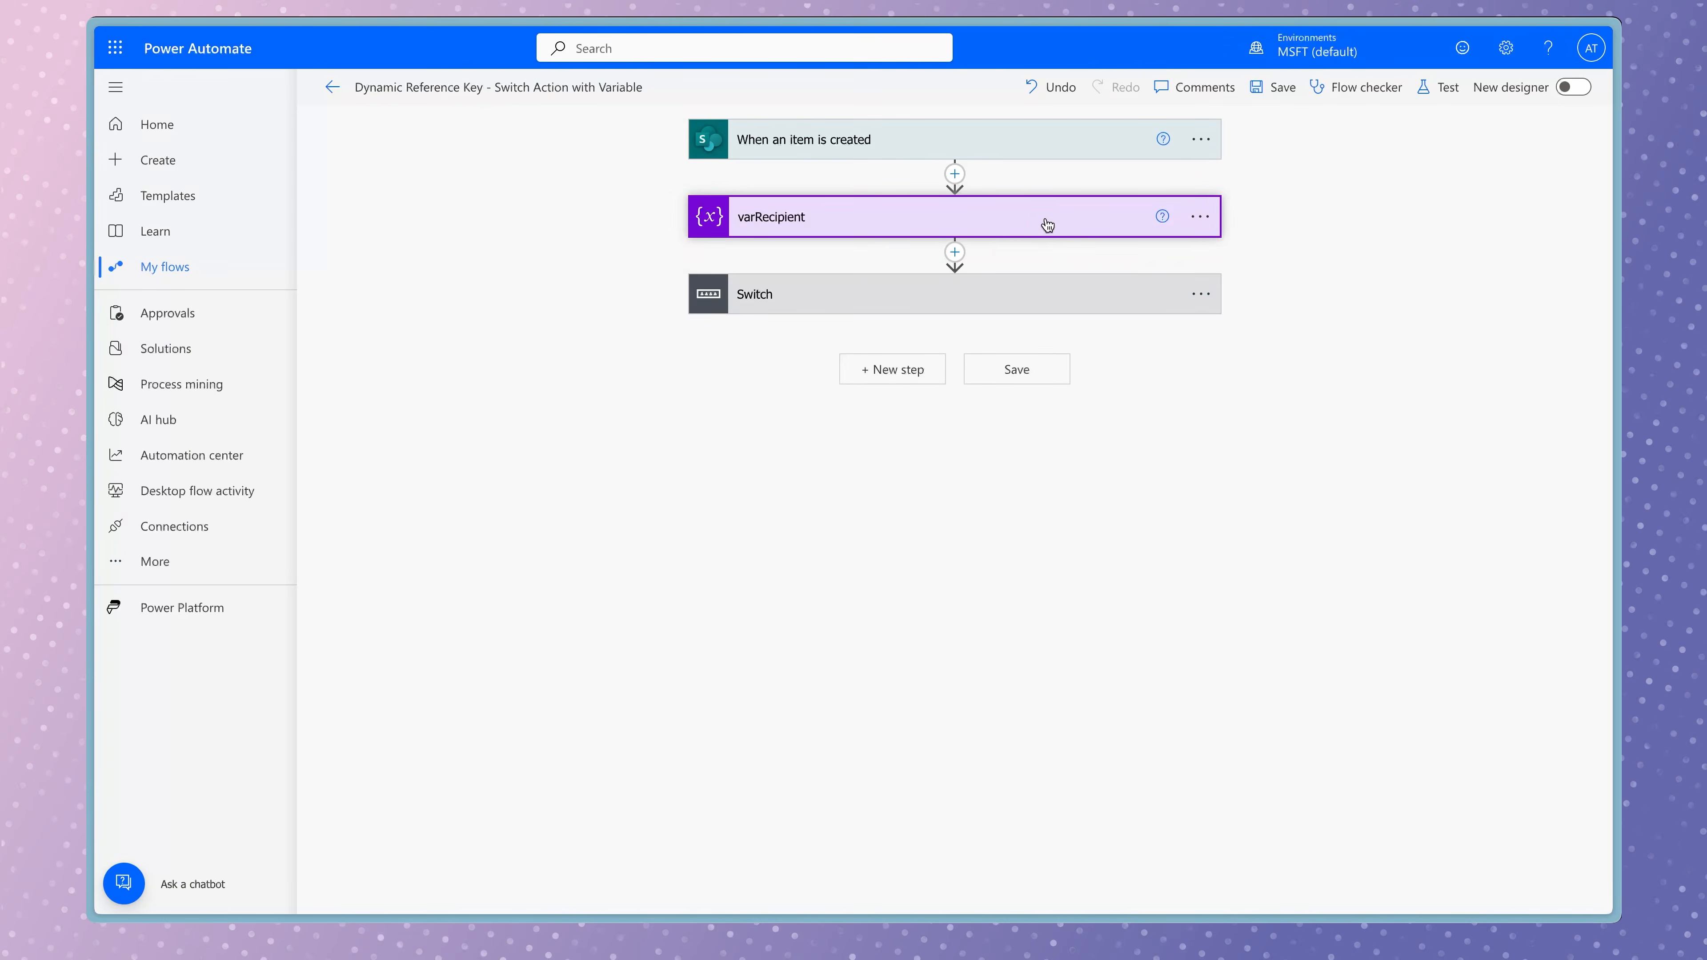
Examine the initial varRecipient variable and the varRecipient values set in the Executive Management and Finance cases.
{"action": "left_click", "coordinate": [1048, 224]}
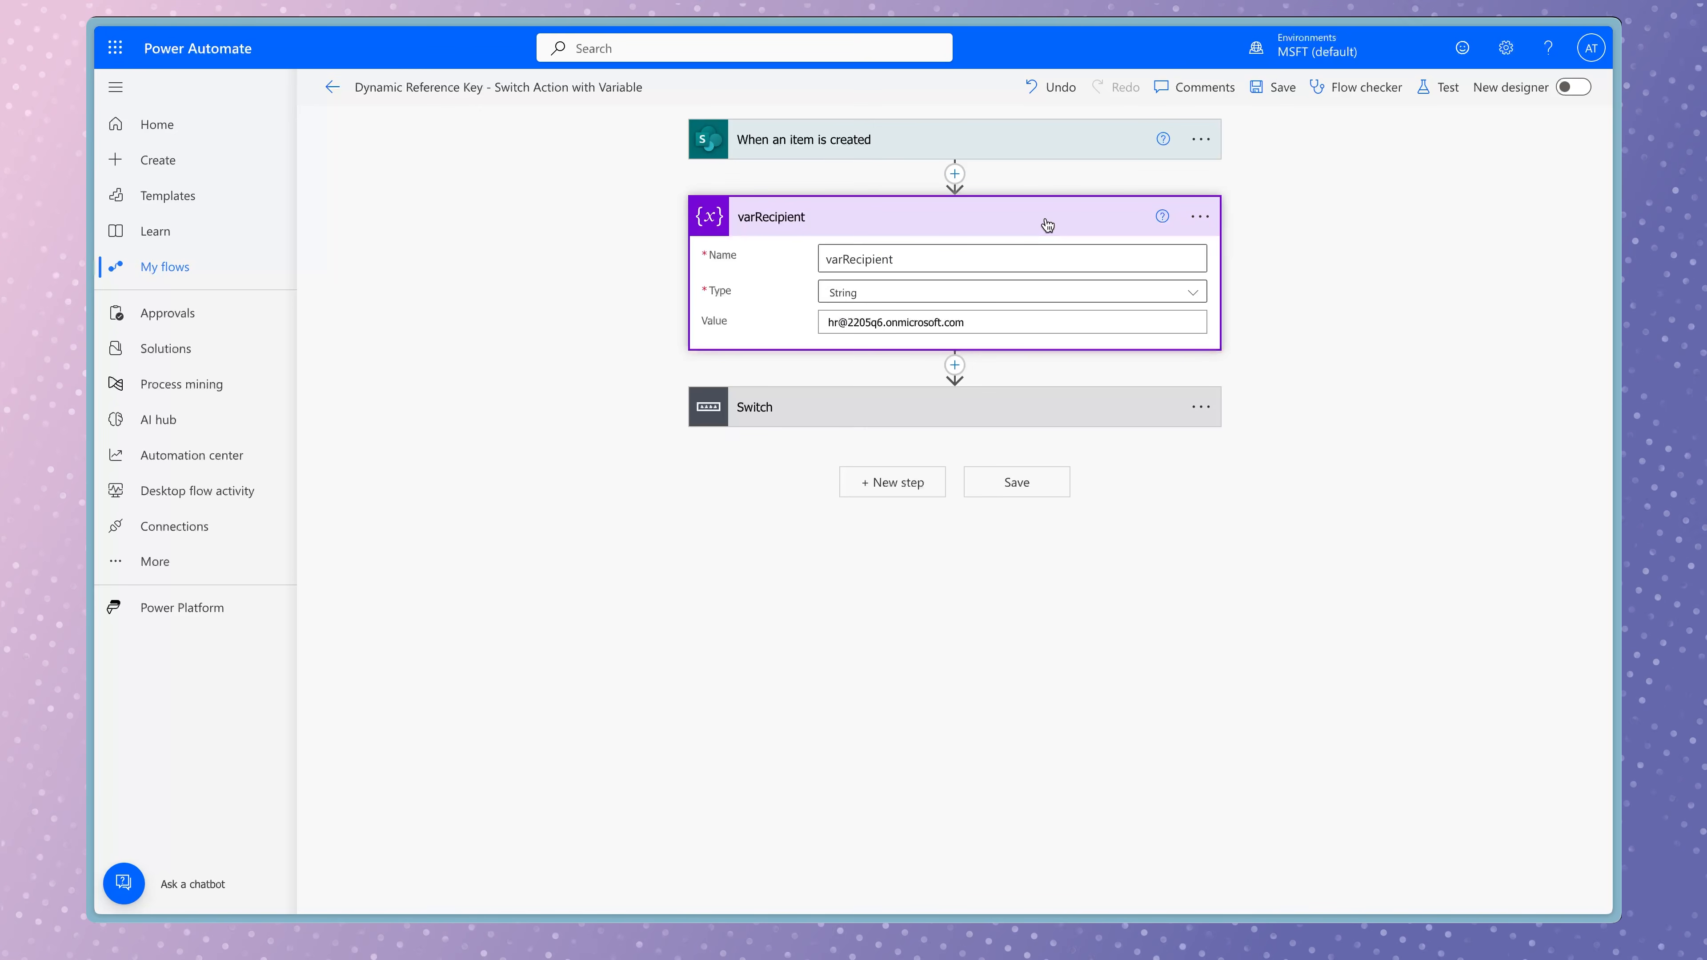
{"action": "left_click", "coordinate": [1087, 410]}
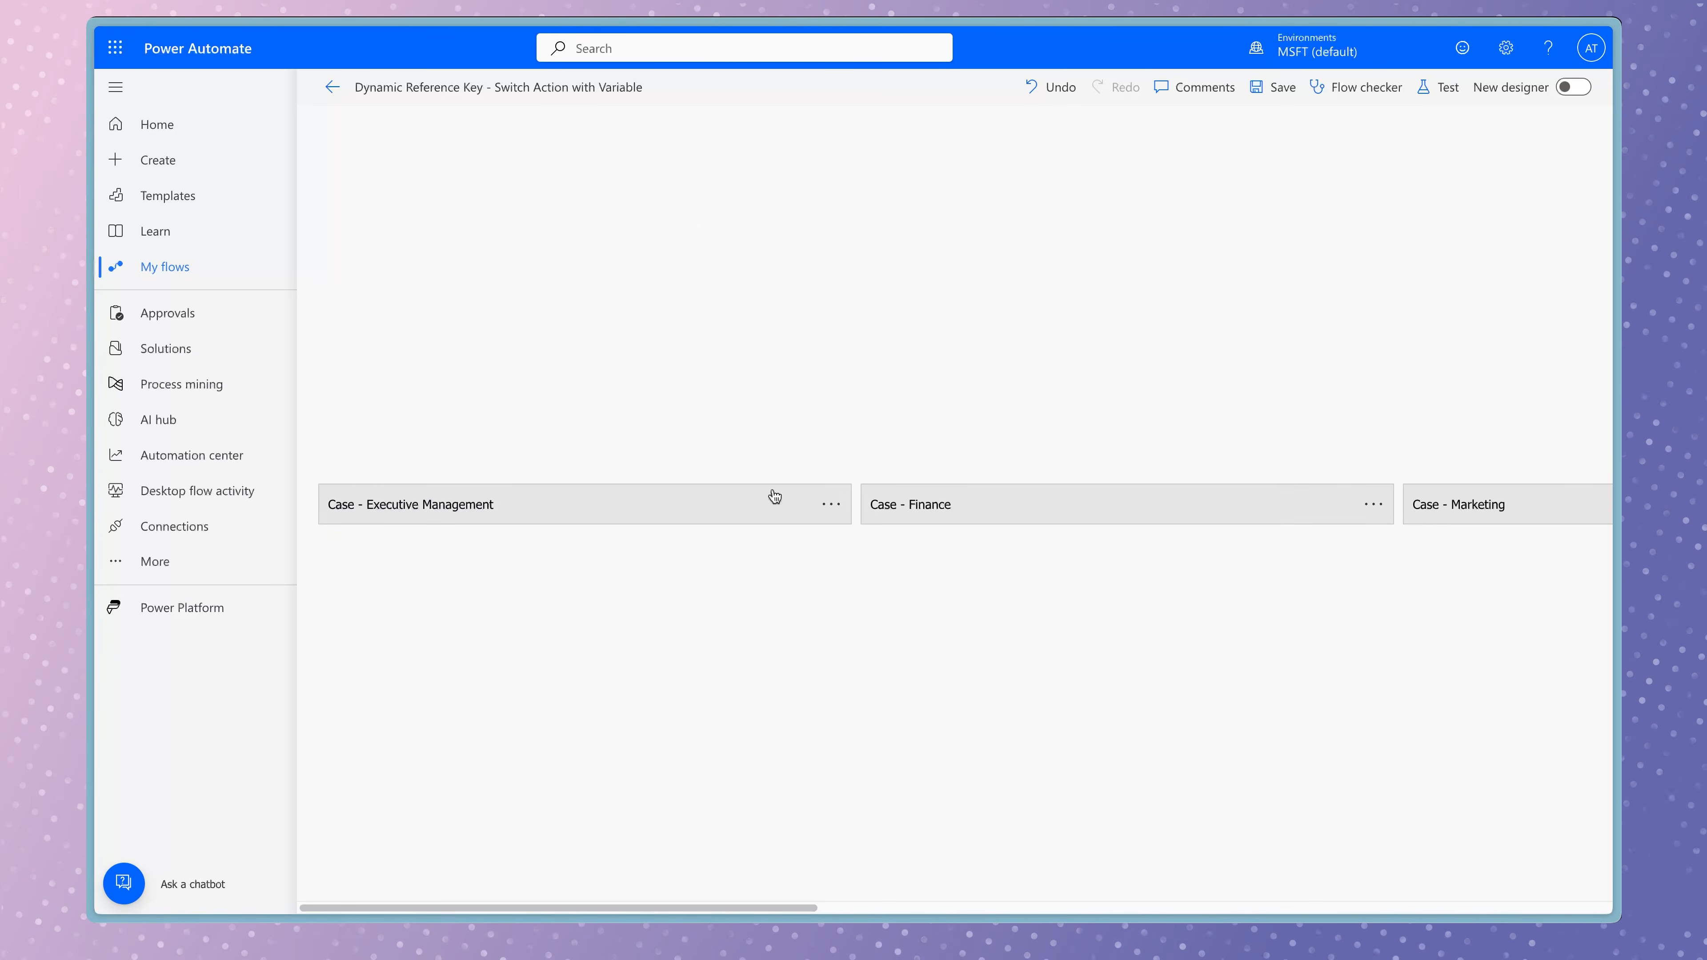
{"action": "left_click", "coordinate": [706, 508]}
{"action": "left_click", "coordinate": [669, 622]}
{"action": "left_click", "coordinate": [1011, 520]}
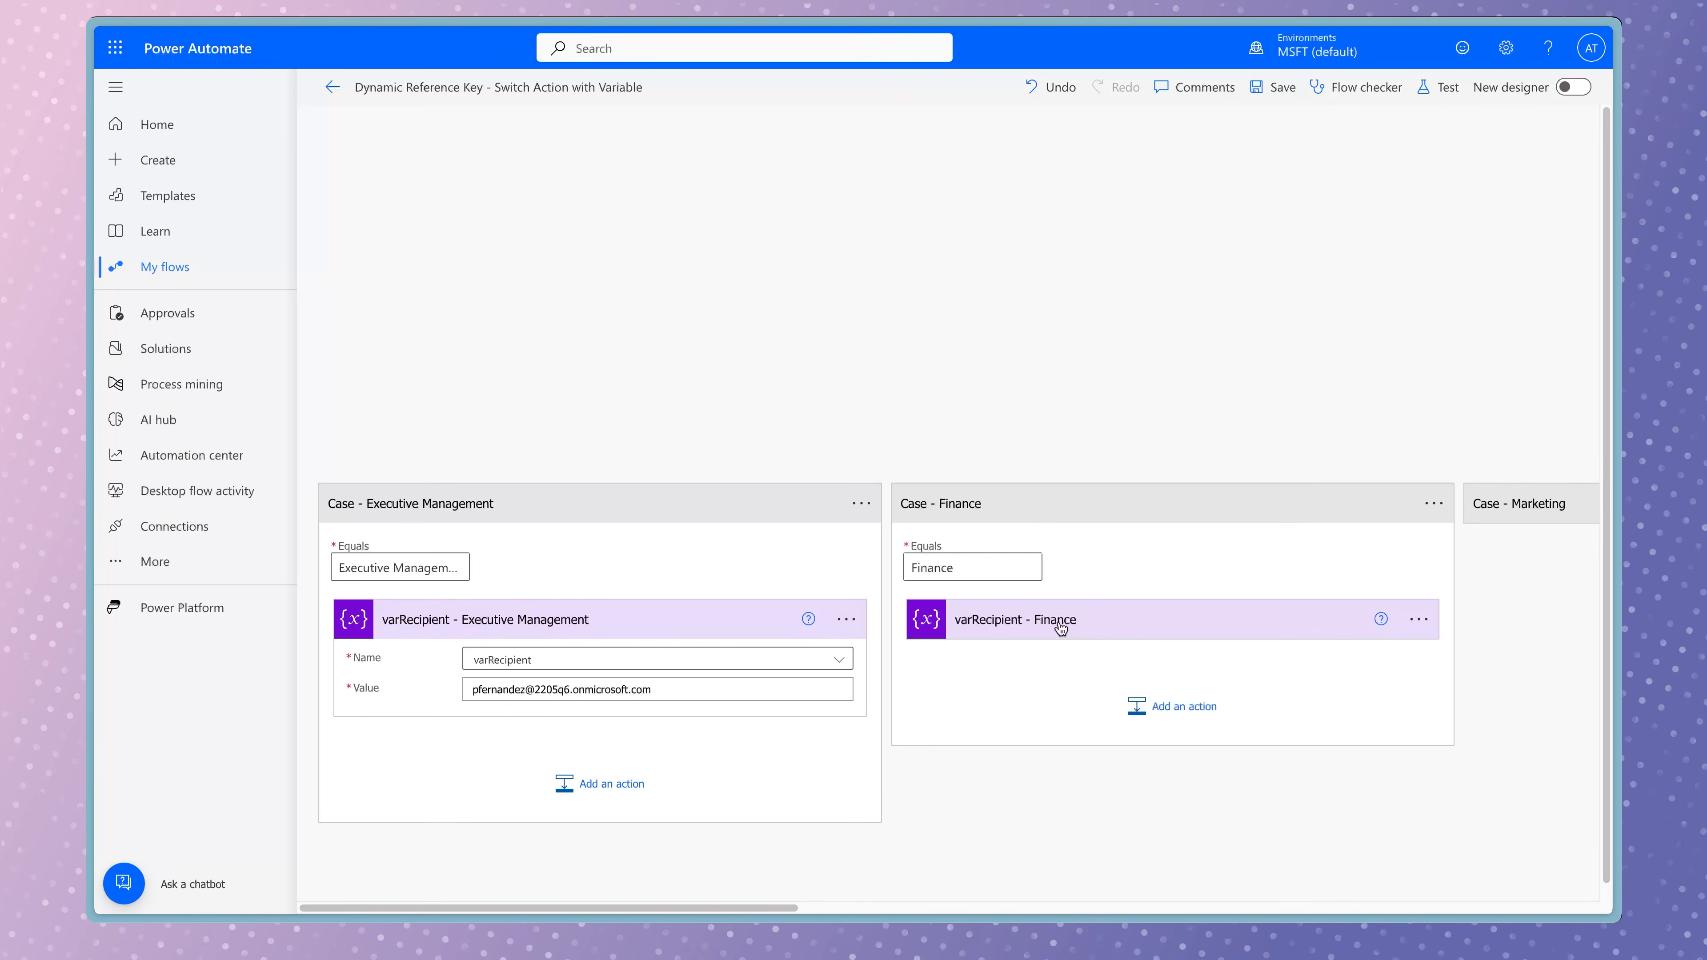
{"action": "left_click", "coordinate": [1061, 629]}
Examine the varRecipient values in the Marketing, Retail and Sales cases, and open the Department email action.
{"action": "scroll", "coordinate": [1522, 547], "scroll_direction": "right", "scroll_amount": 10}
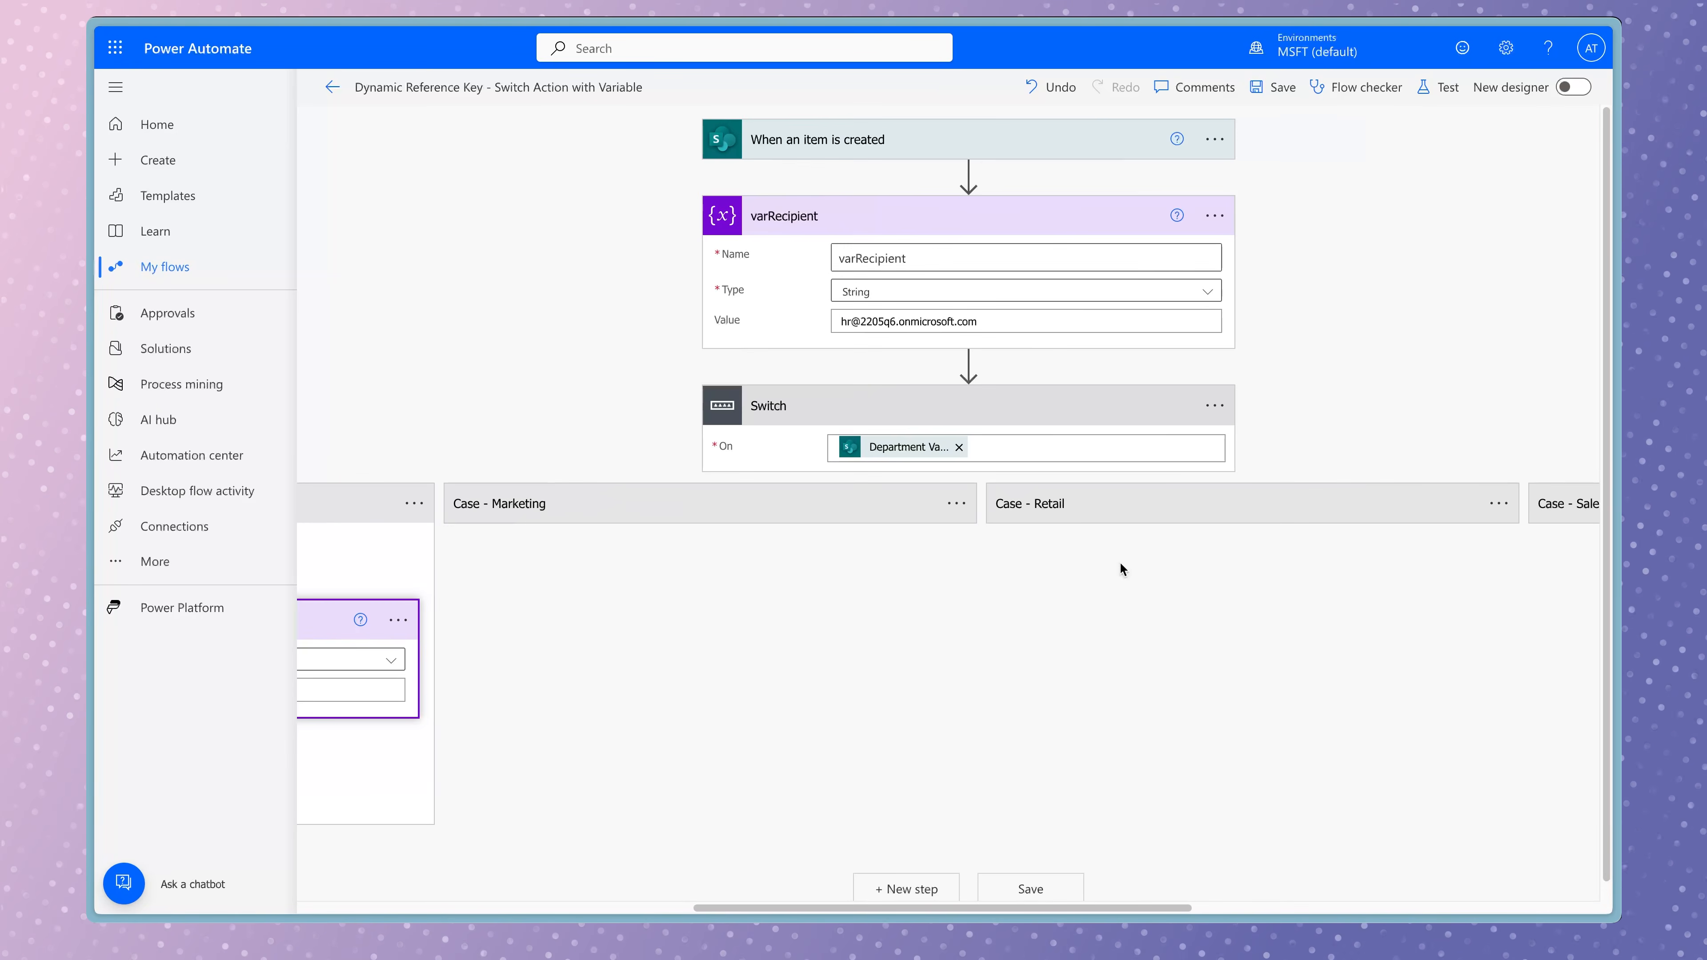
{"action": "left_click", "coordinate": [781, 514]}
{"action": "left_click", "coordinate": [789, 621]}
{"action": "left_click", "coordinate": [1269, 514]}
{"action": "left_click", "coordinate": [1286, 620]}
{"action": "scroll", "coordinate": [1286, 620], "scroll_direction": "right", "scroll_amount": 8}
{"action": "left_click", "coordinate": [1074, 517]}
{"action": "left_click", "coordinate": [1102, 621]}
{"action": "scroll", "coordinate": [1419, 566], "scroll_direction": "right", "scroll_amount": 3}
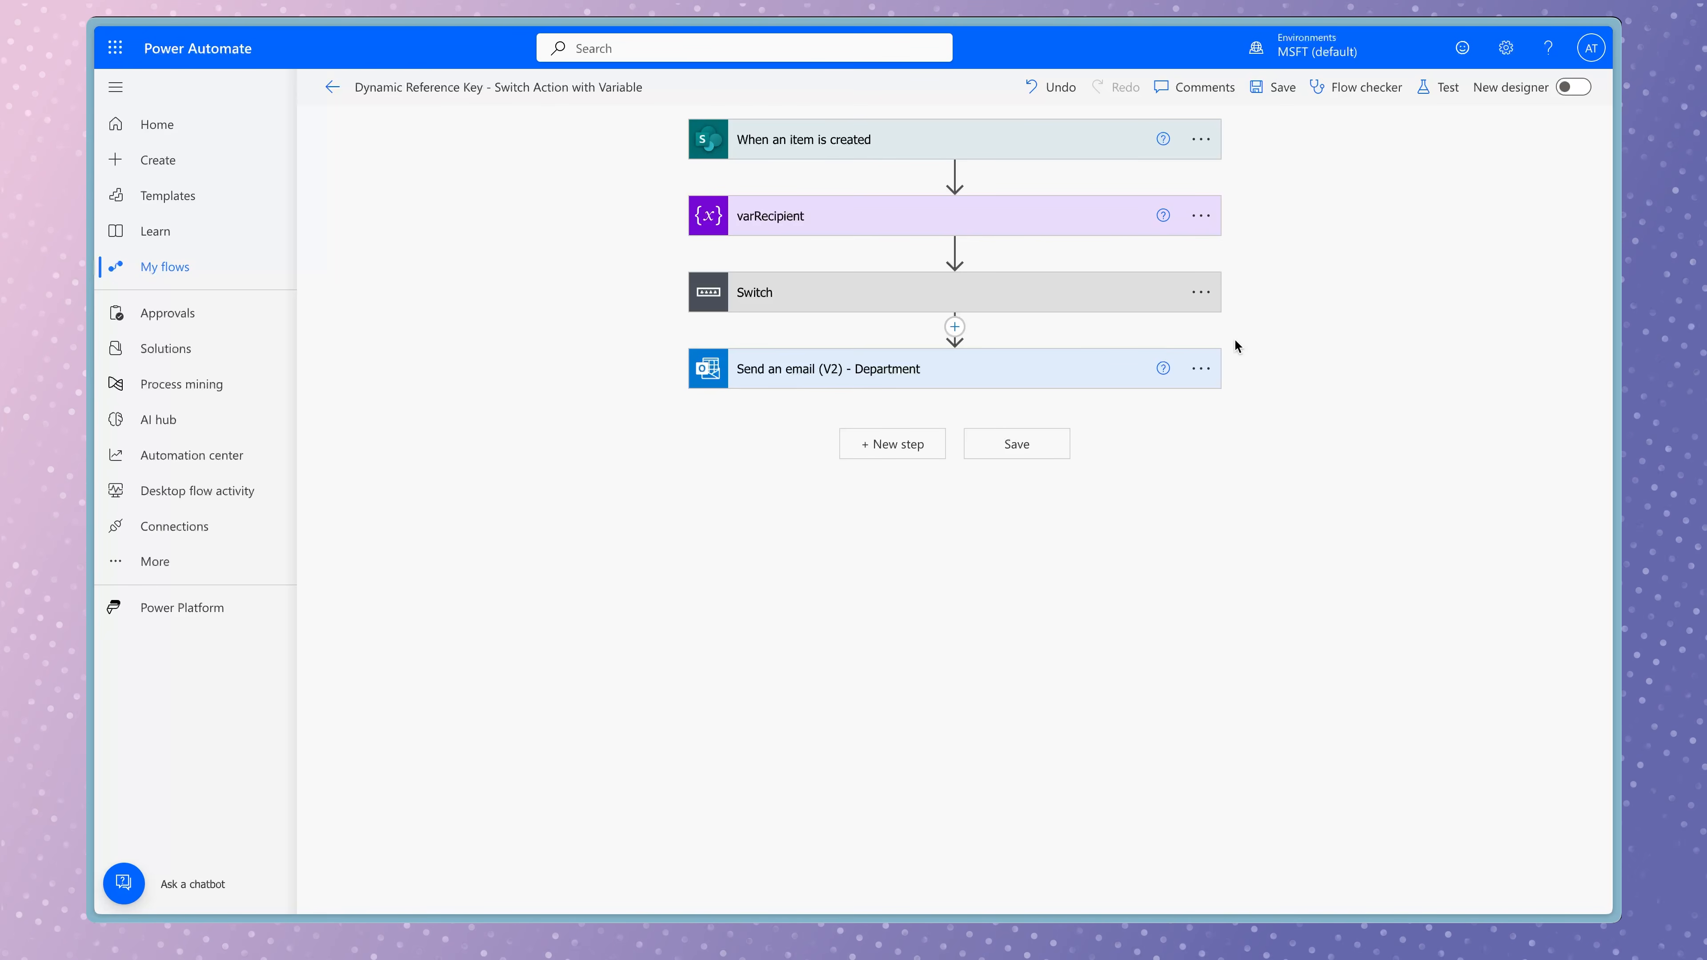
{"action": "left_click", "coordinate": [1106, 372]}
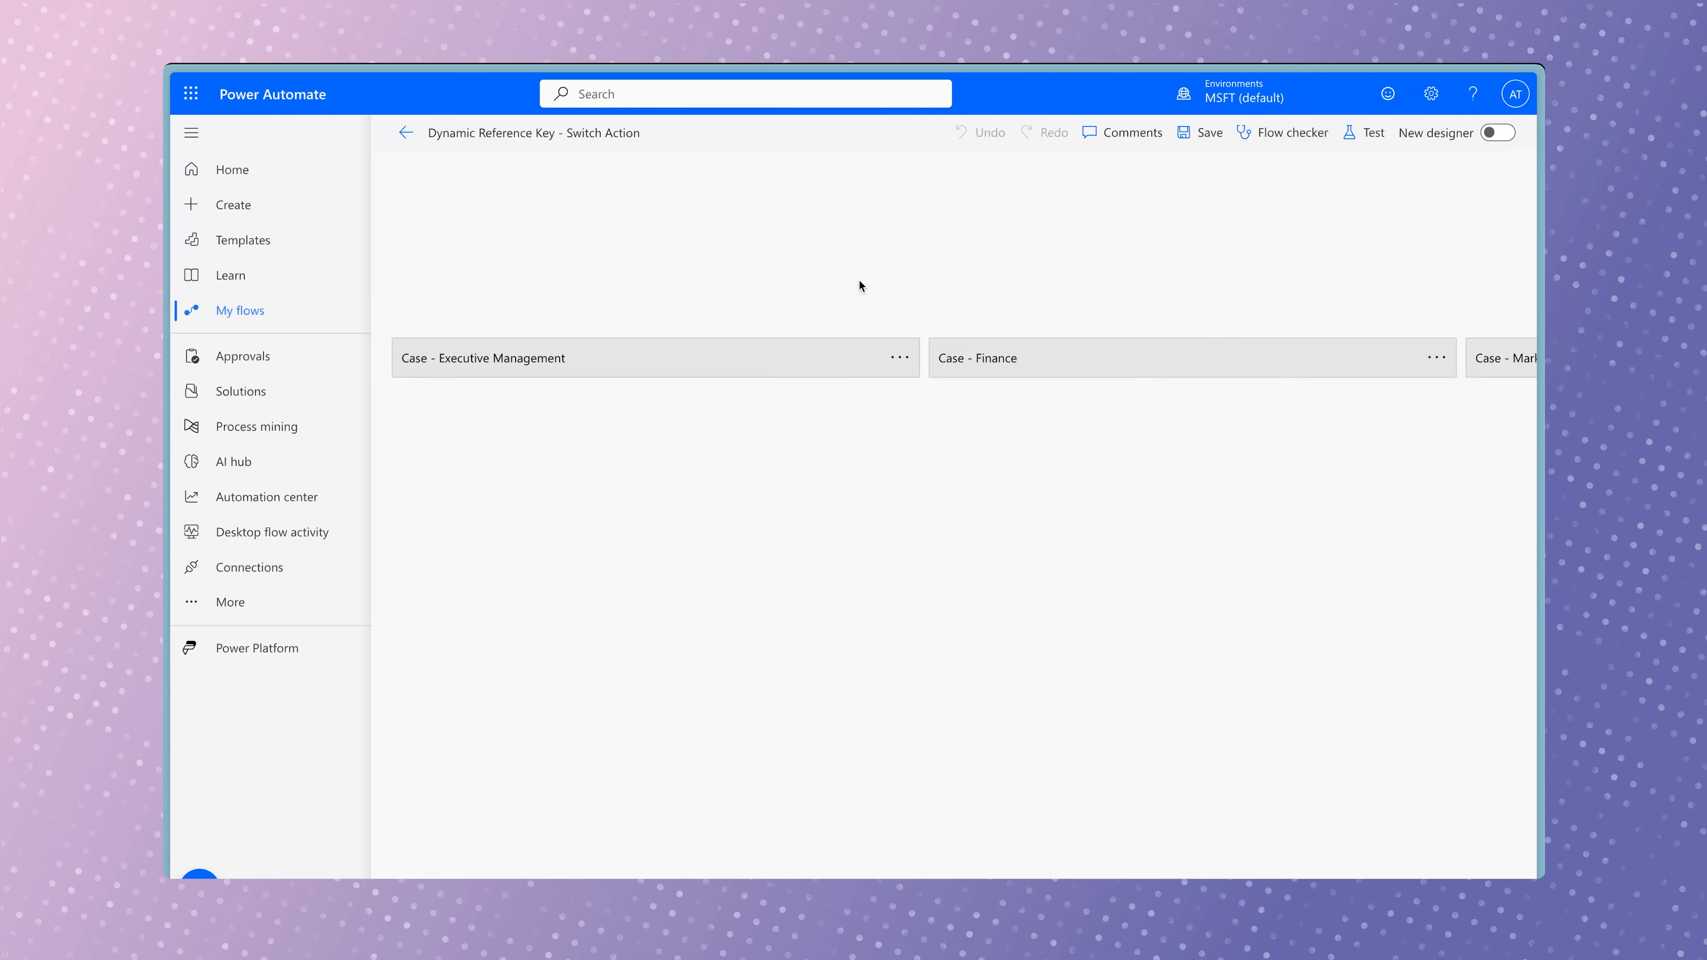
Examine the Executive Management, Finance and Marketing cases in the Dynamic Reference Key - Switch Action flow.
{"action": "left_click", "coordinate": [759, 363]}
{"action": "left_click", "coordinate": [1074, 376]}
{"action": "left_click", "coordinate": [1183, 472]}
{"action": "scroll", "coordinate": [1196, 472], "scroll_direction": "right", "scroll_amount": 5}
{"action": "left_click", "coordinate": [1237, 473]}
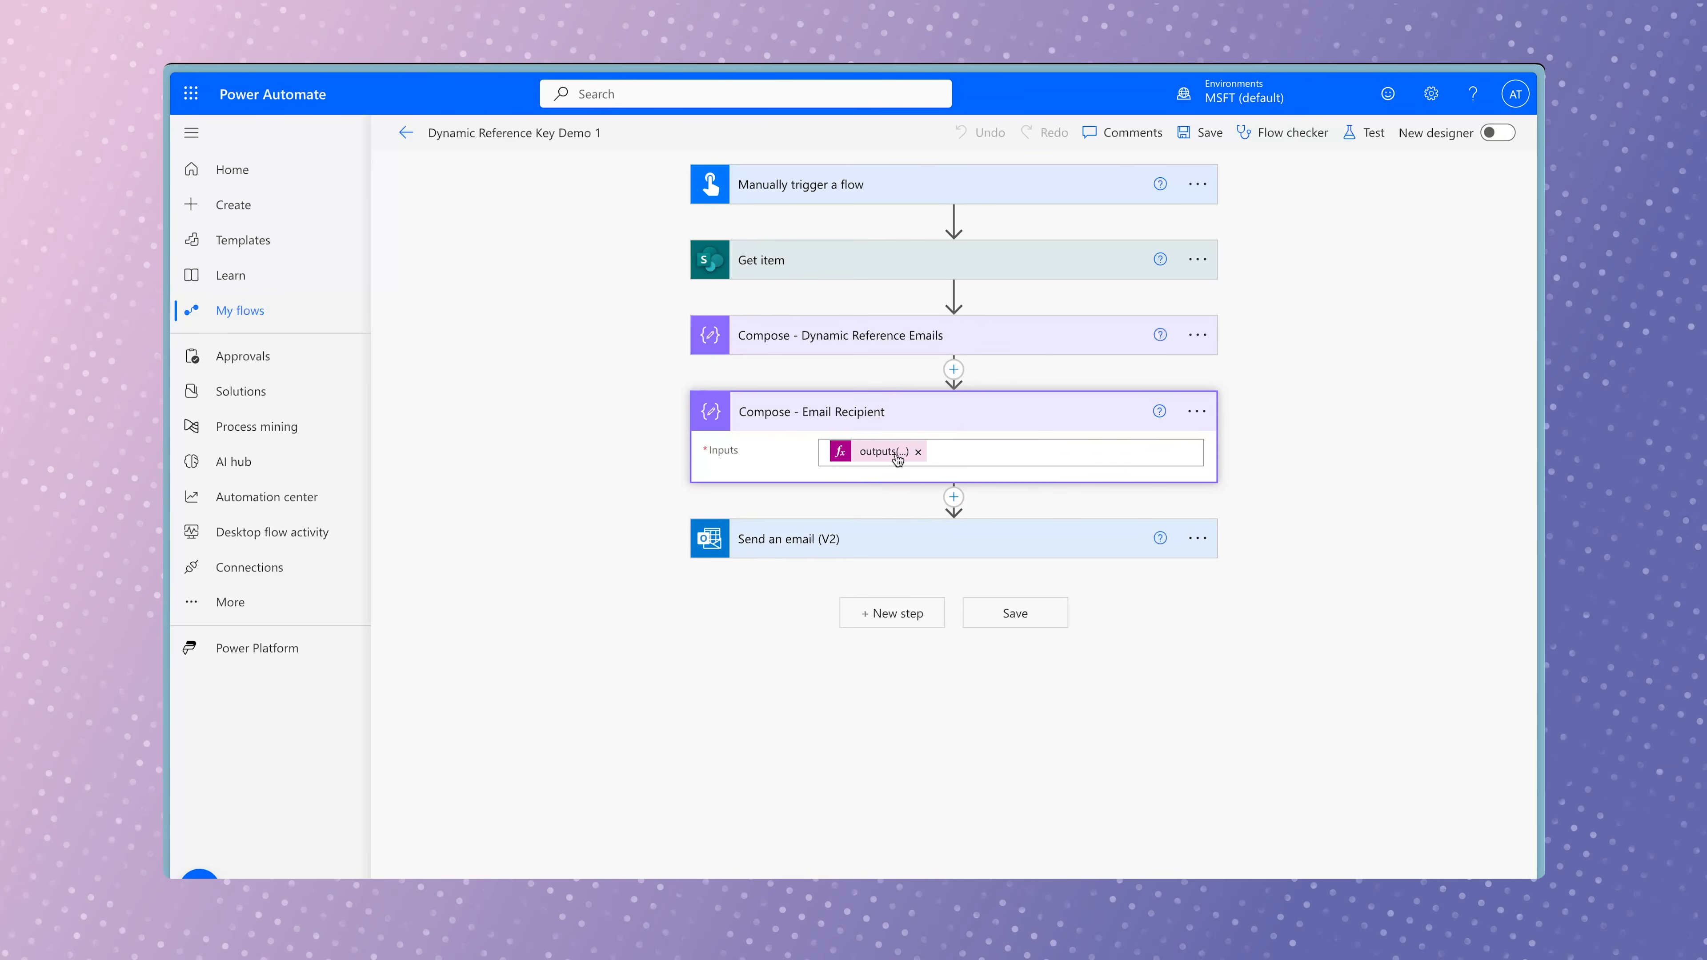
In Dynamic Reference Key Demo 1, examine the Compose - Email Recipient expression and open the Send an email (V2) action.
{"action": "left_click", "coordinate": [878, 452]}
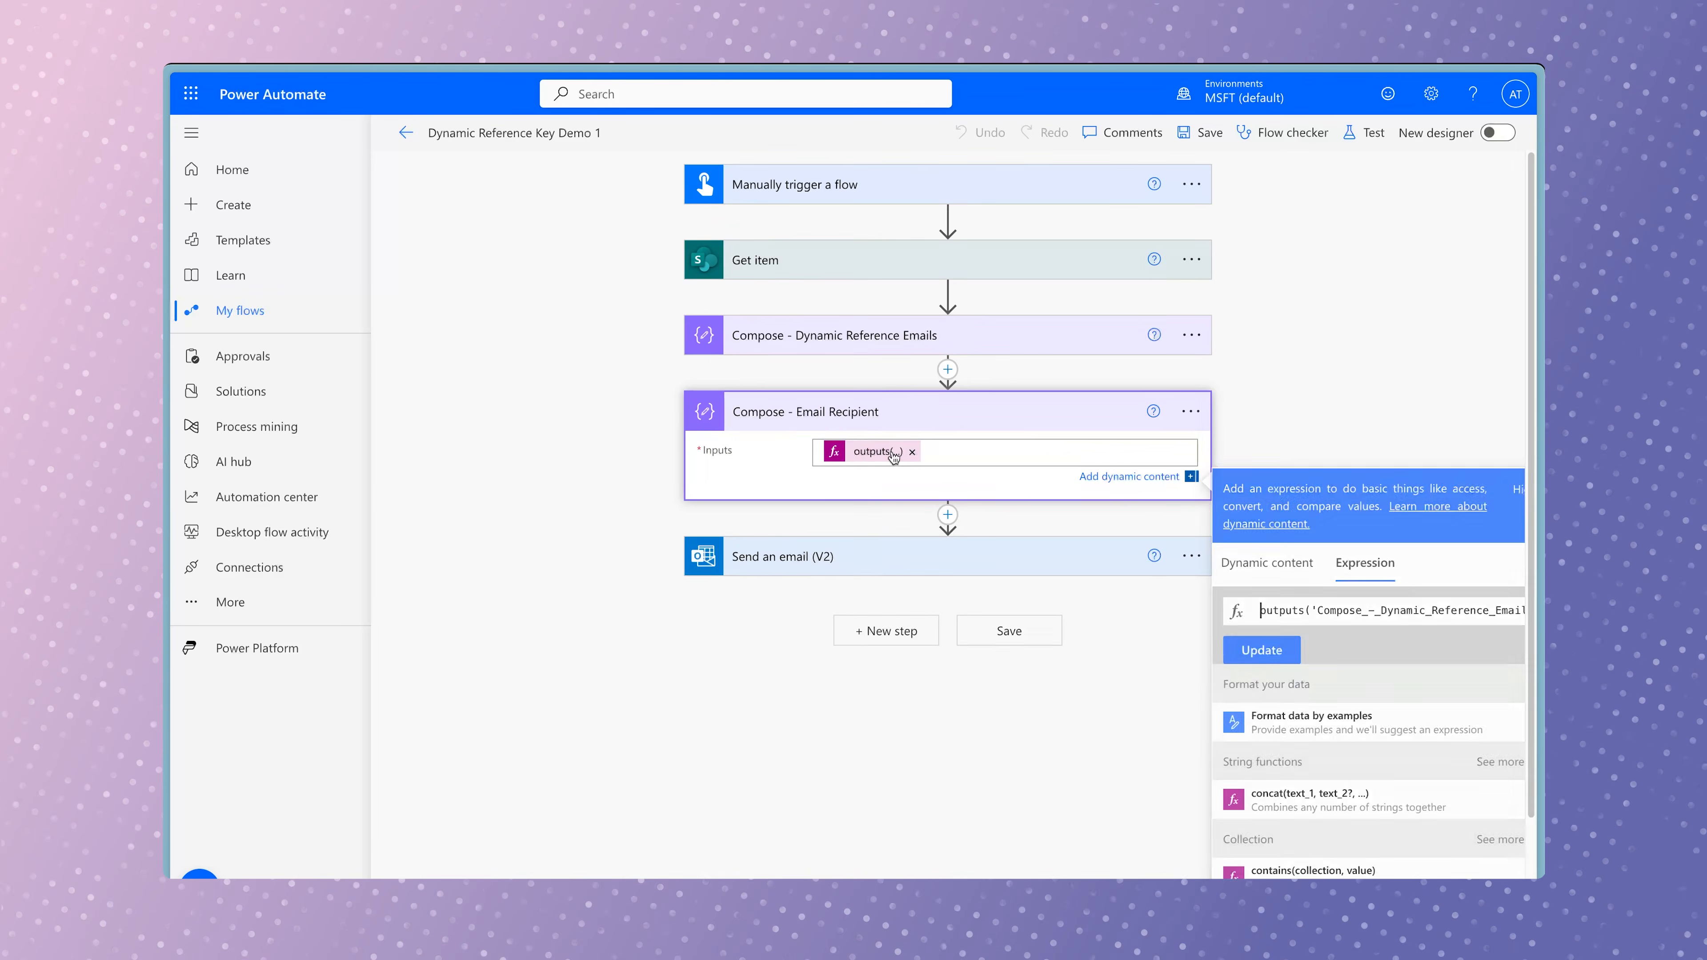
{"action": "left_click", "coordinate": [1431, 611]}
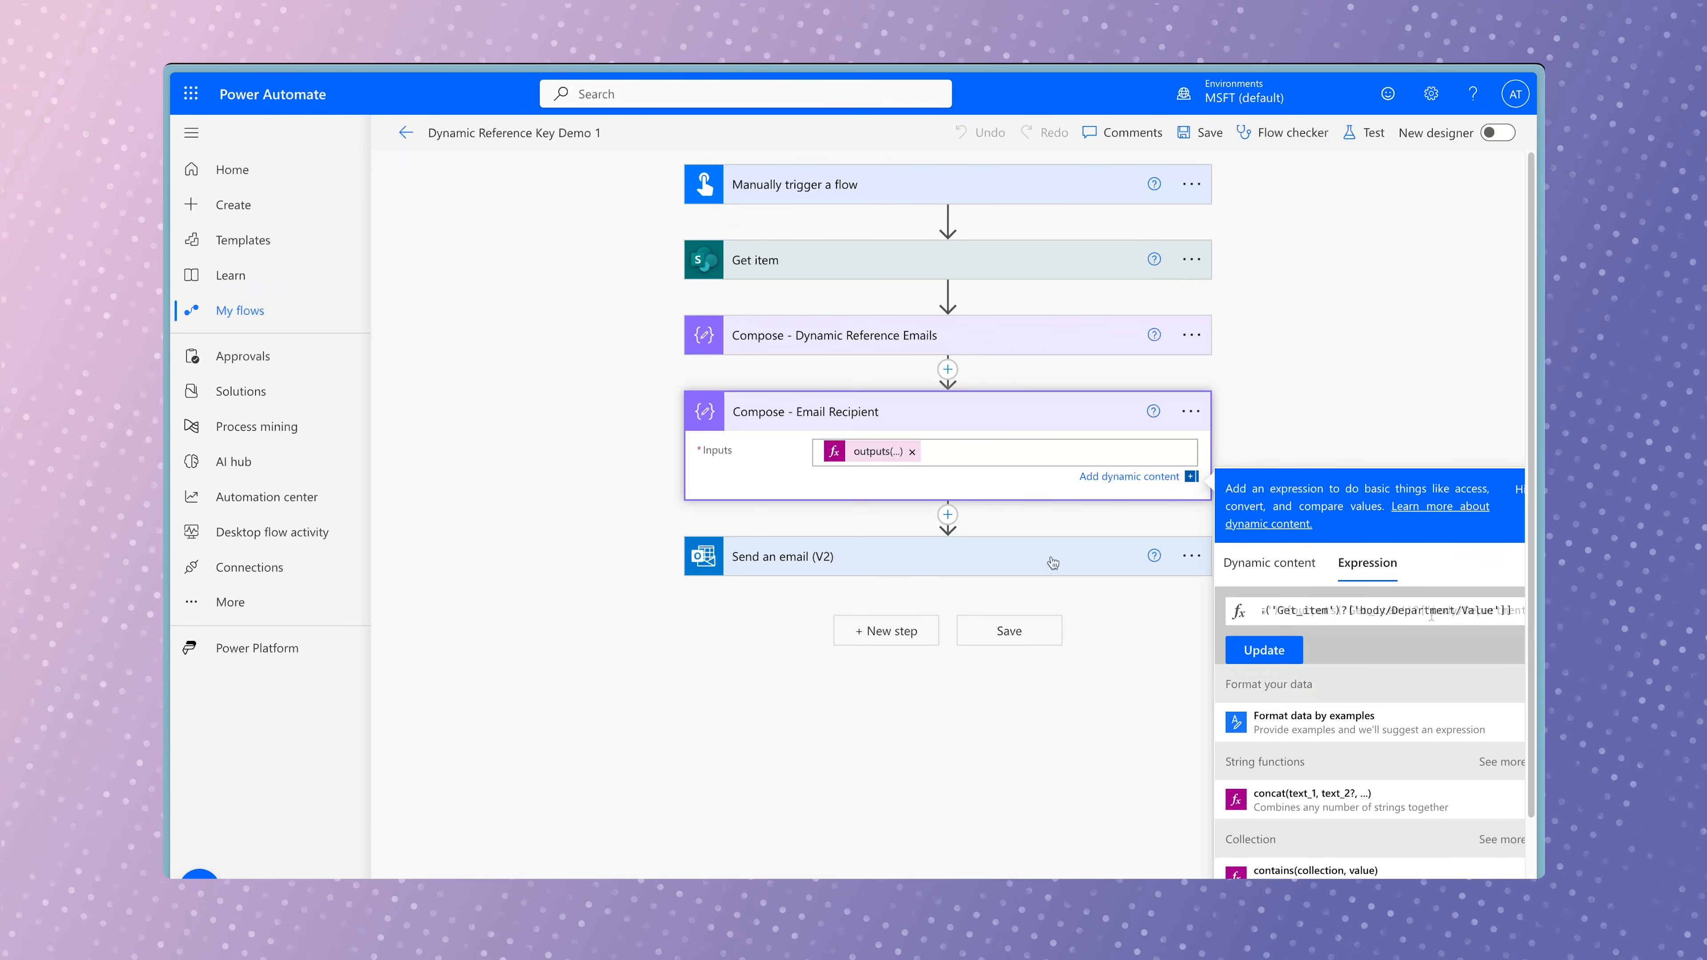
{"action": "left_click", "coordinate": [1051, 559]}
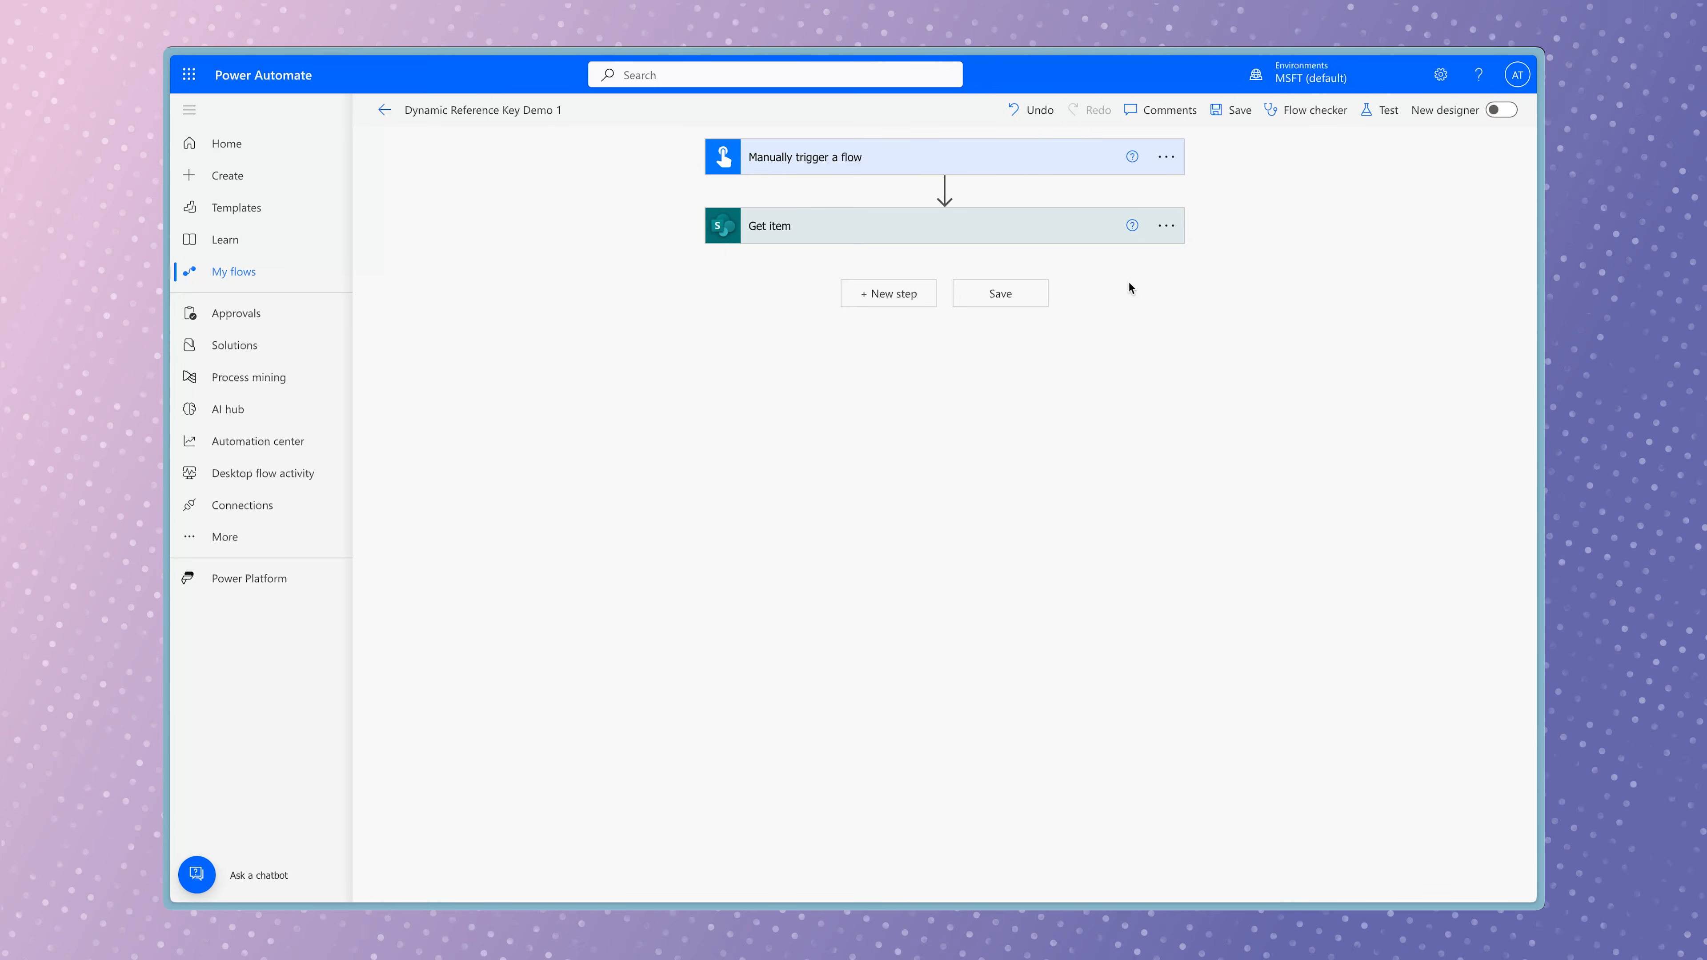
Review the Get item action's site, list and Id settings, and add a Compose action after it.
{"action": "left_click", "coordinate": [1051, 237]}
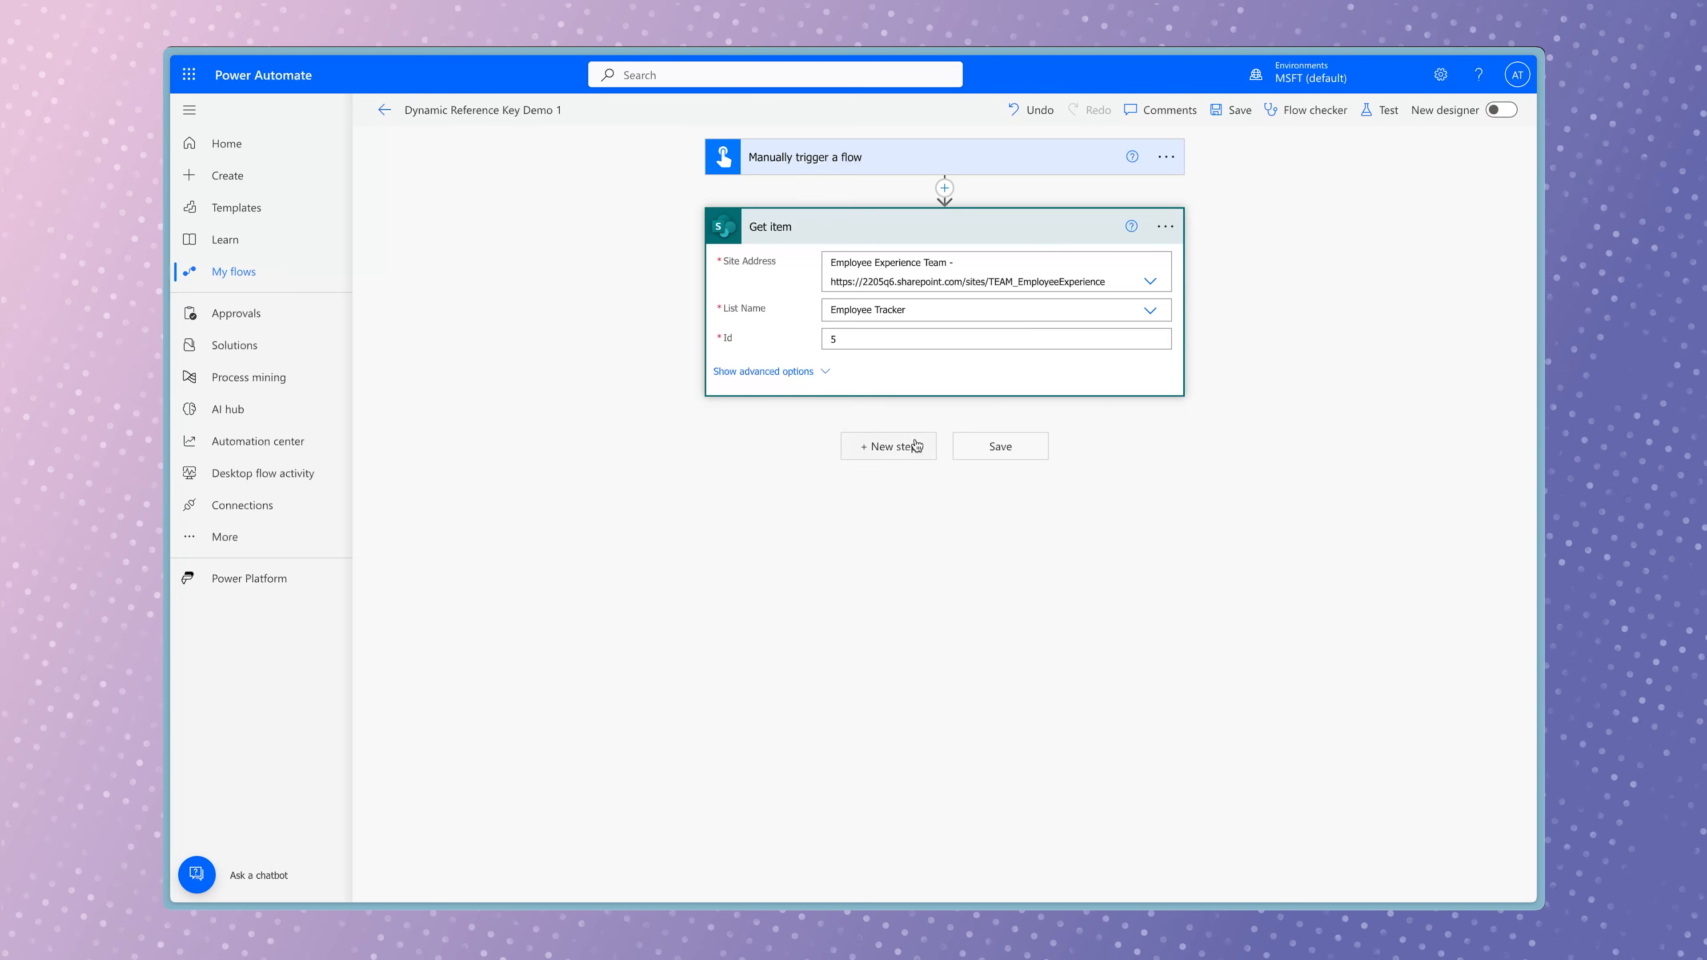
{"action": "left_click", "coordinate": [898, 447]}
{"action": "type", "text": "d"}
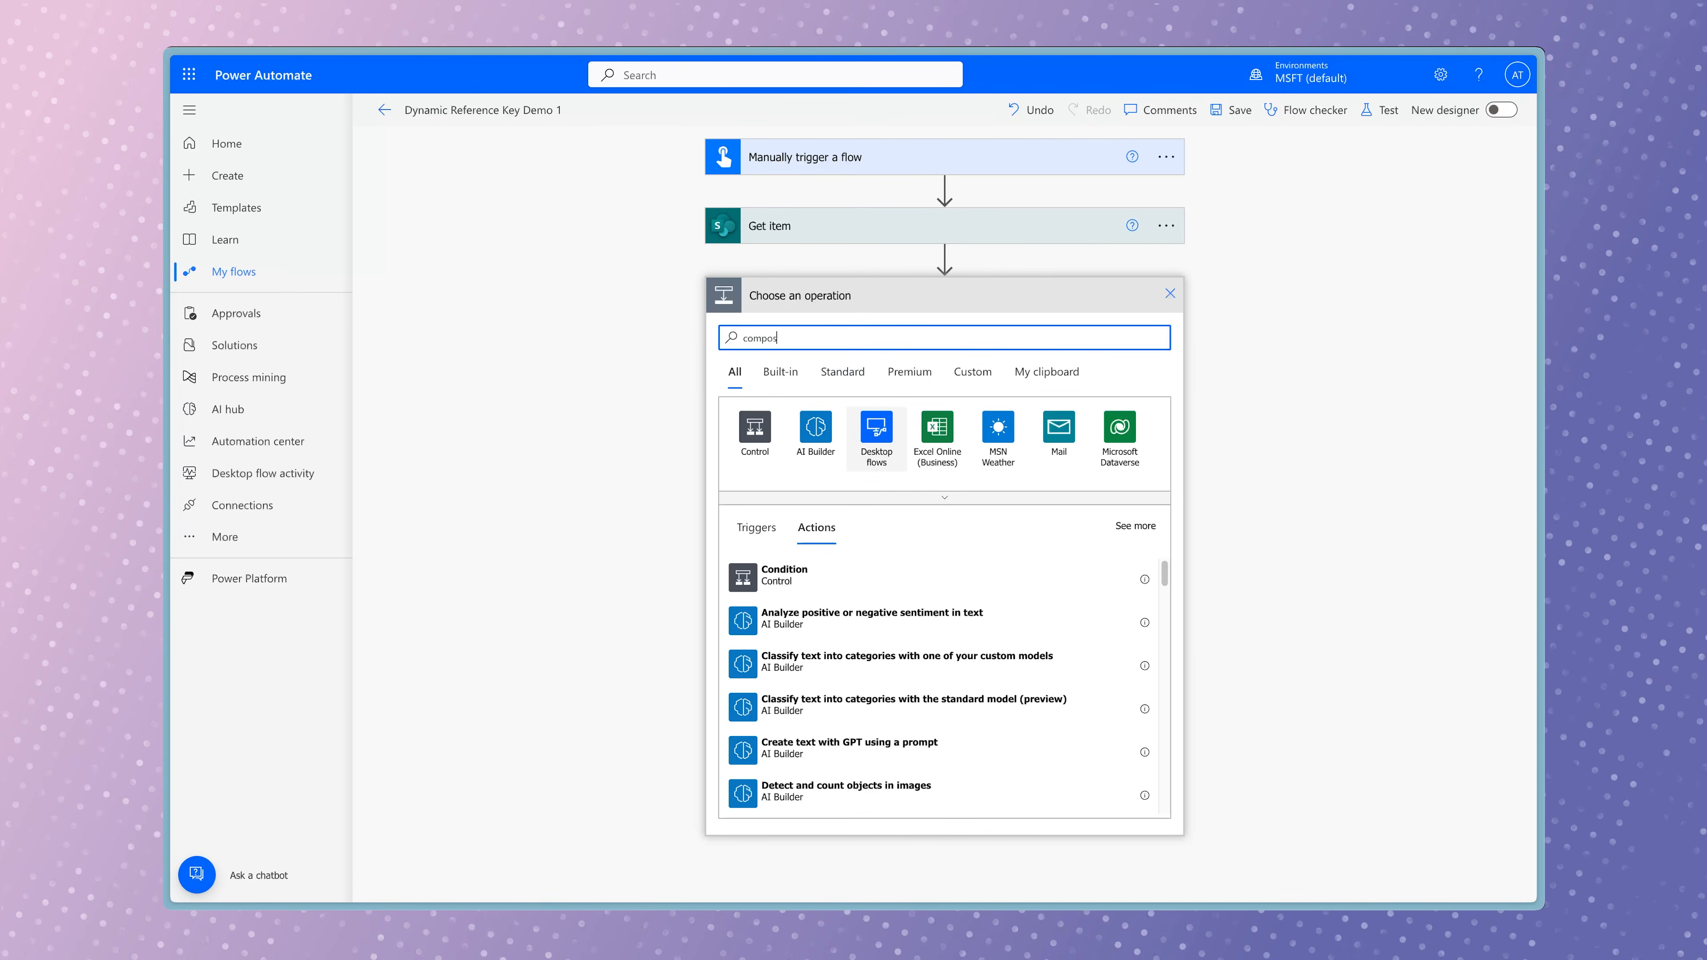
{"action": "type", "text": "ompose"}
{"action": "left_click", "coordinate": [905, 577]}
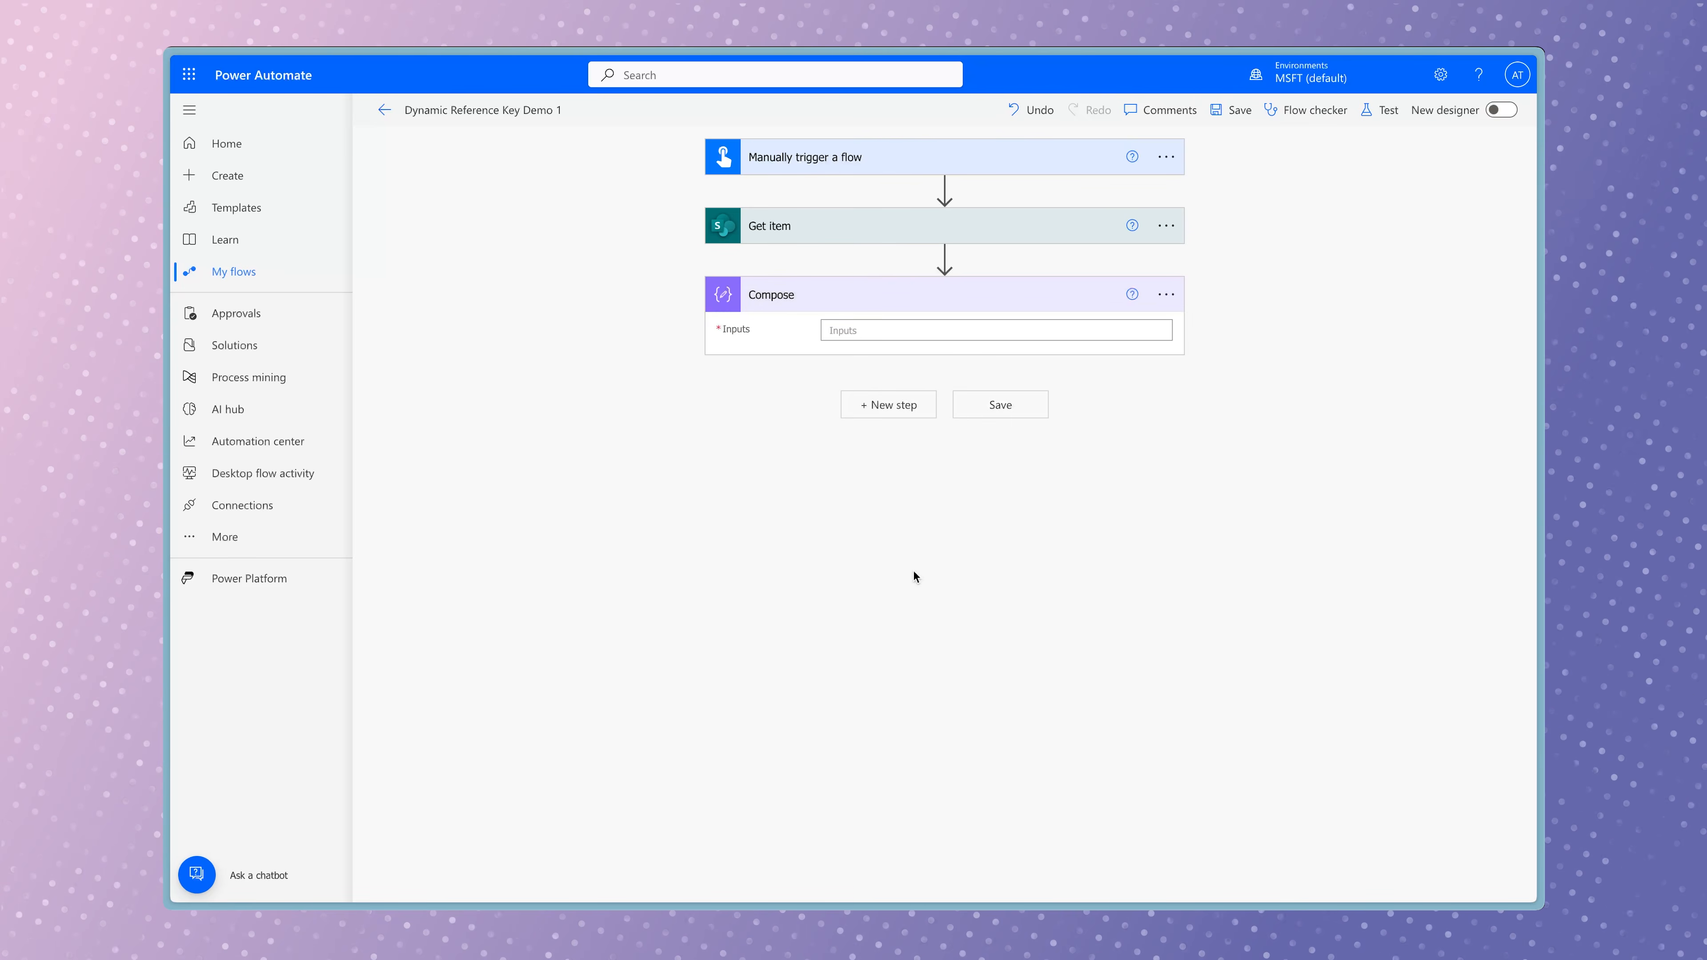
Insert Get item's Department Value as the Compose input and inspect the expression behind it.
{"action": "left_click", "coordinate": [1043, 329]}
{"action": "type", "text": "depart"}
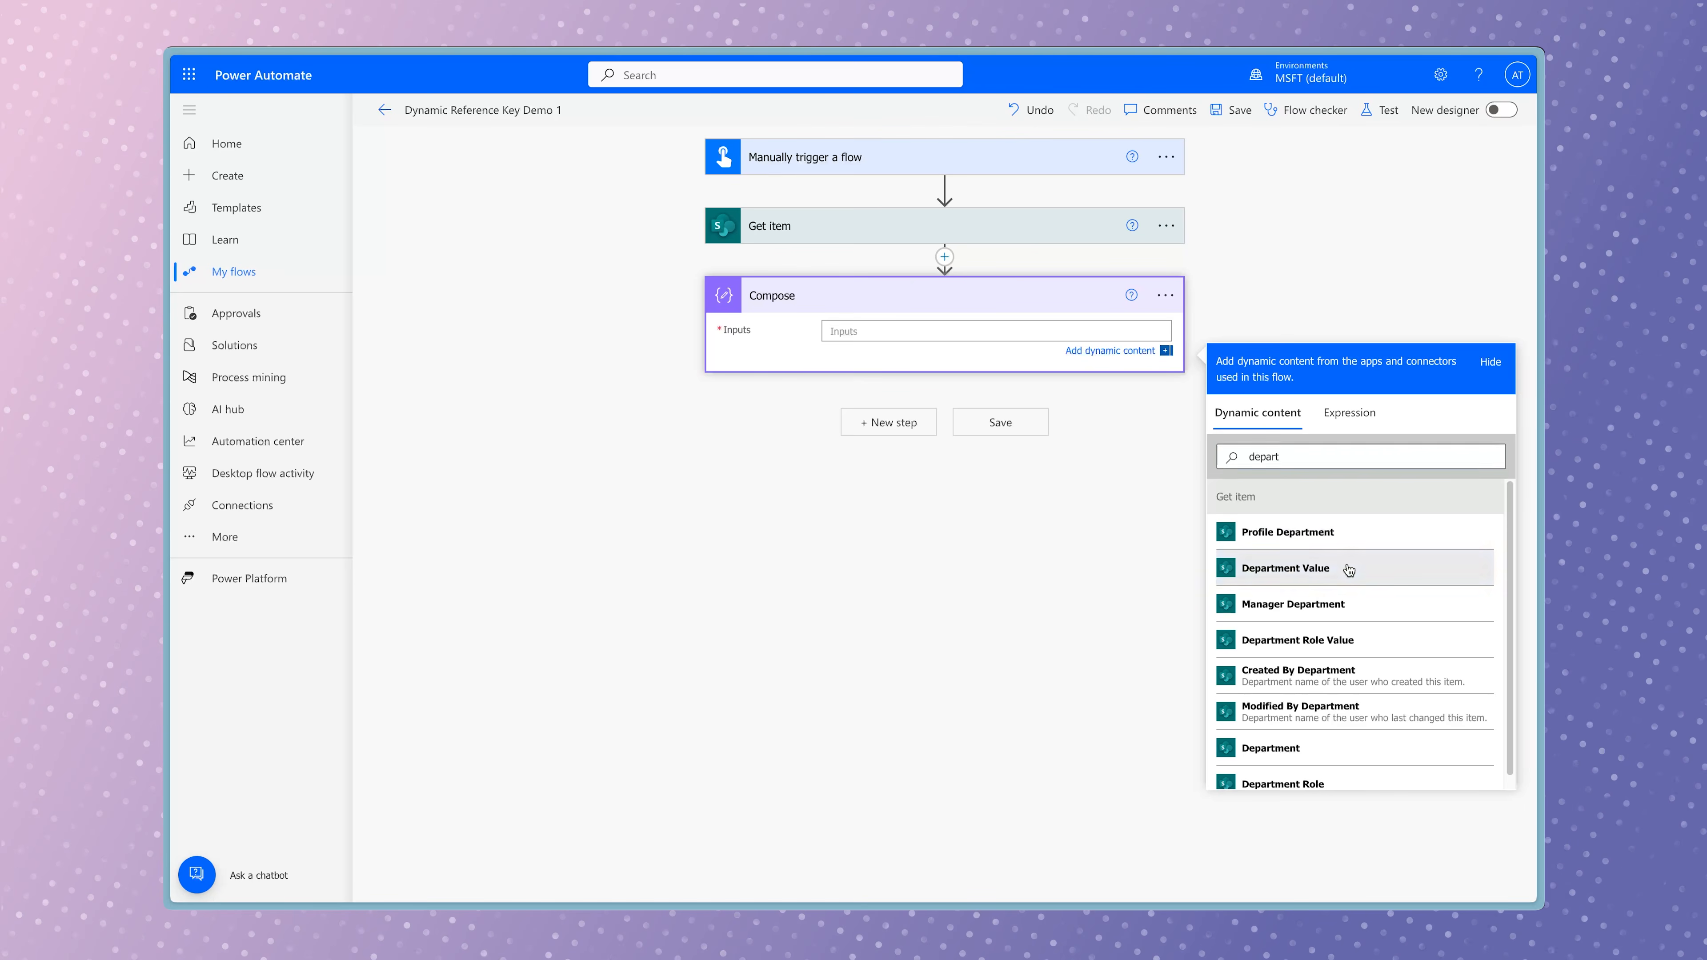
{"action": "left_click", "coordinate": [1285, 569]}
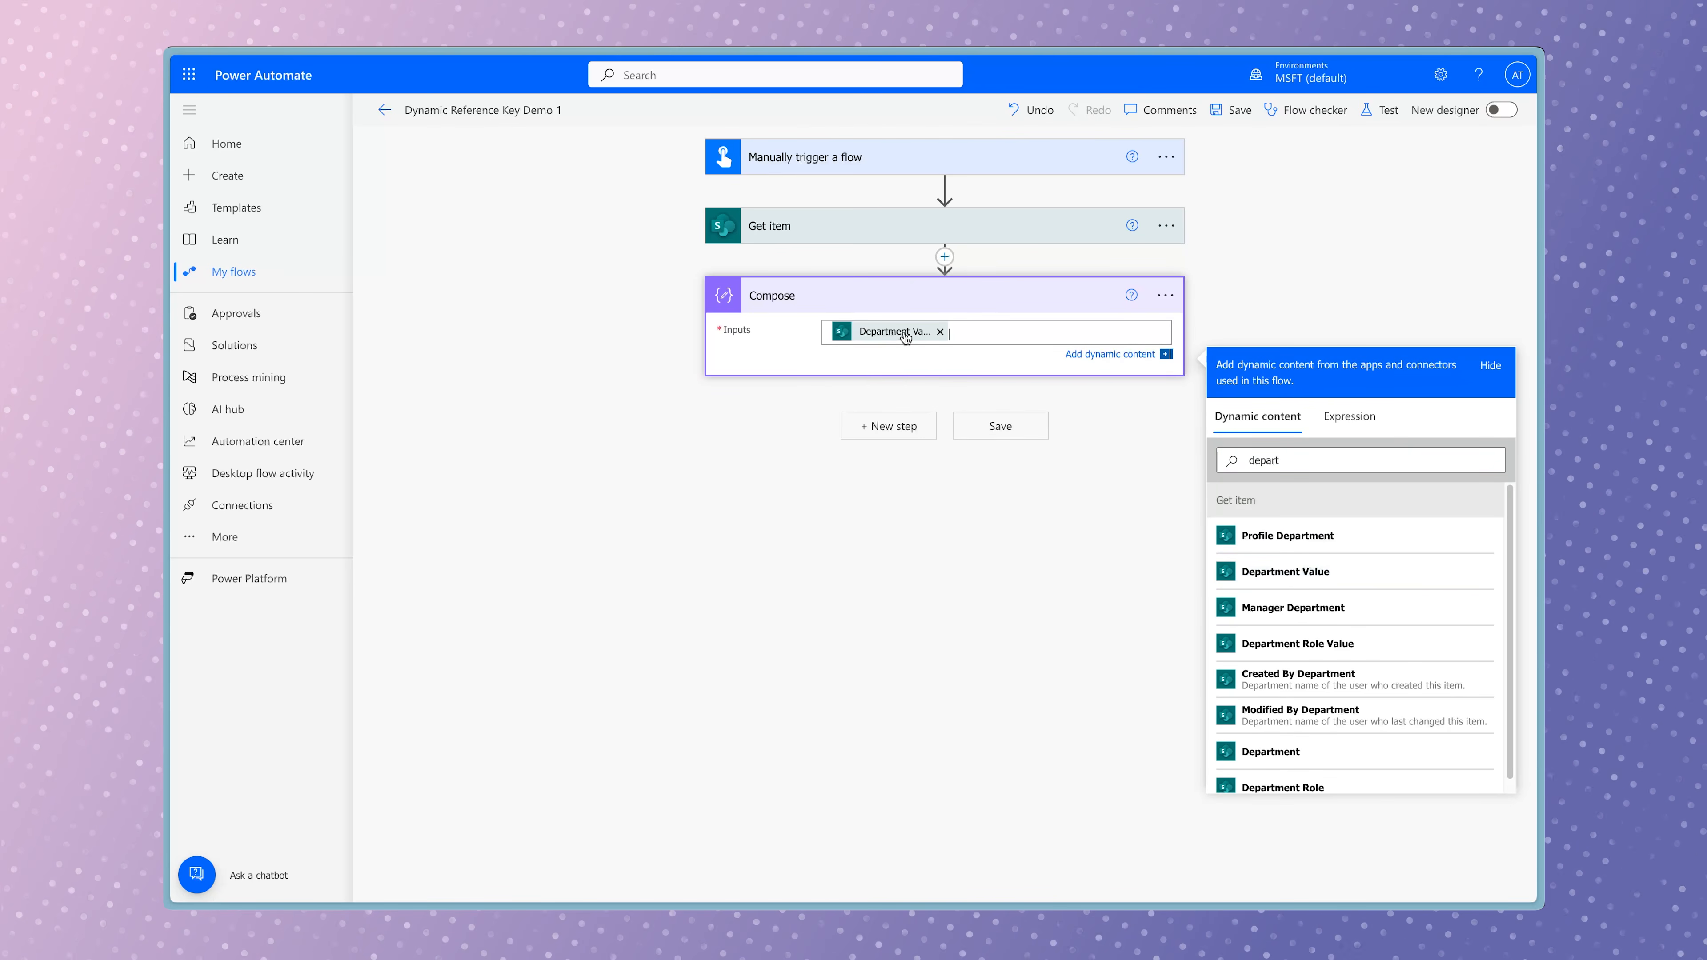
{"action": "mouse_move", "coordinate": [905, 338]}
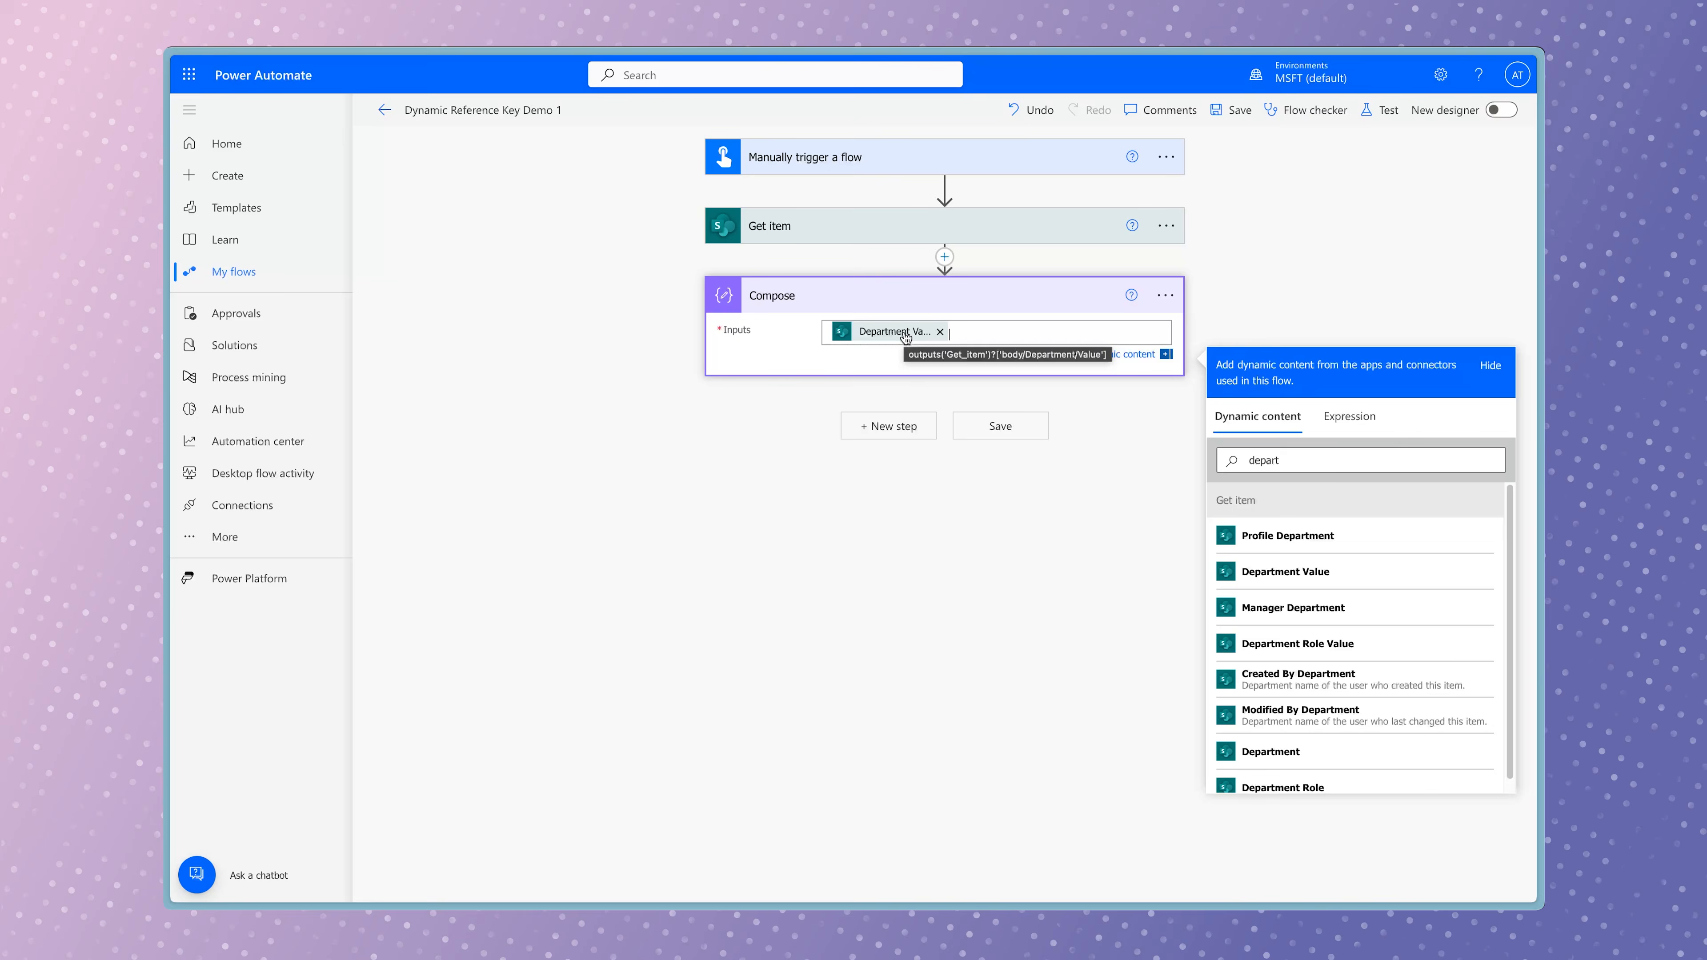
Save the flow and run a manual test of it.
{"action": "left_click", "coordinate": [1379, 110]}
{"action": "left_click", "coordinate": [1267, 871]}
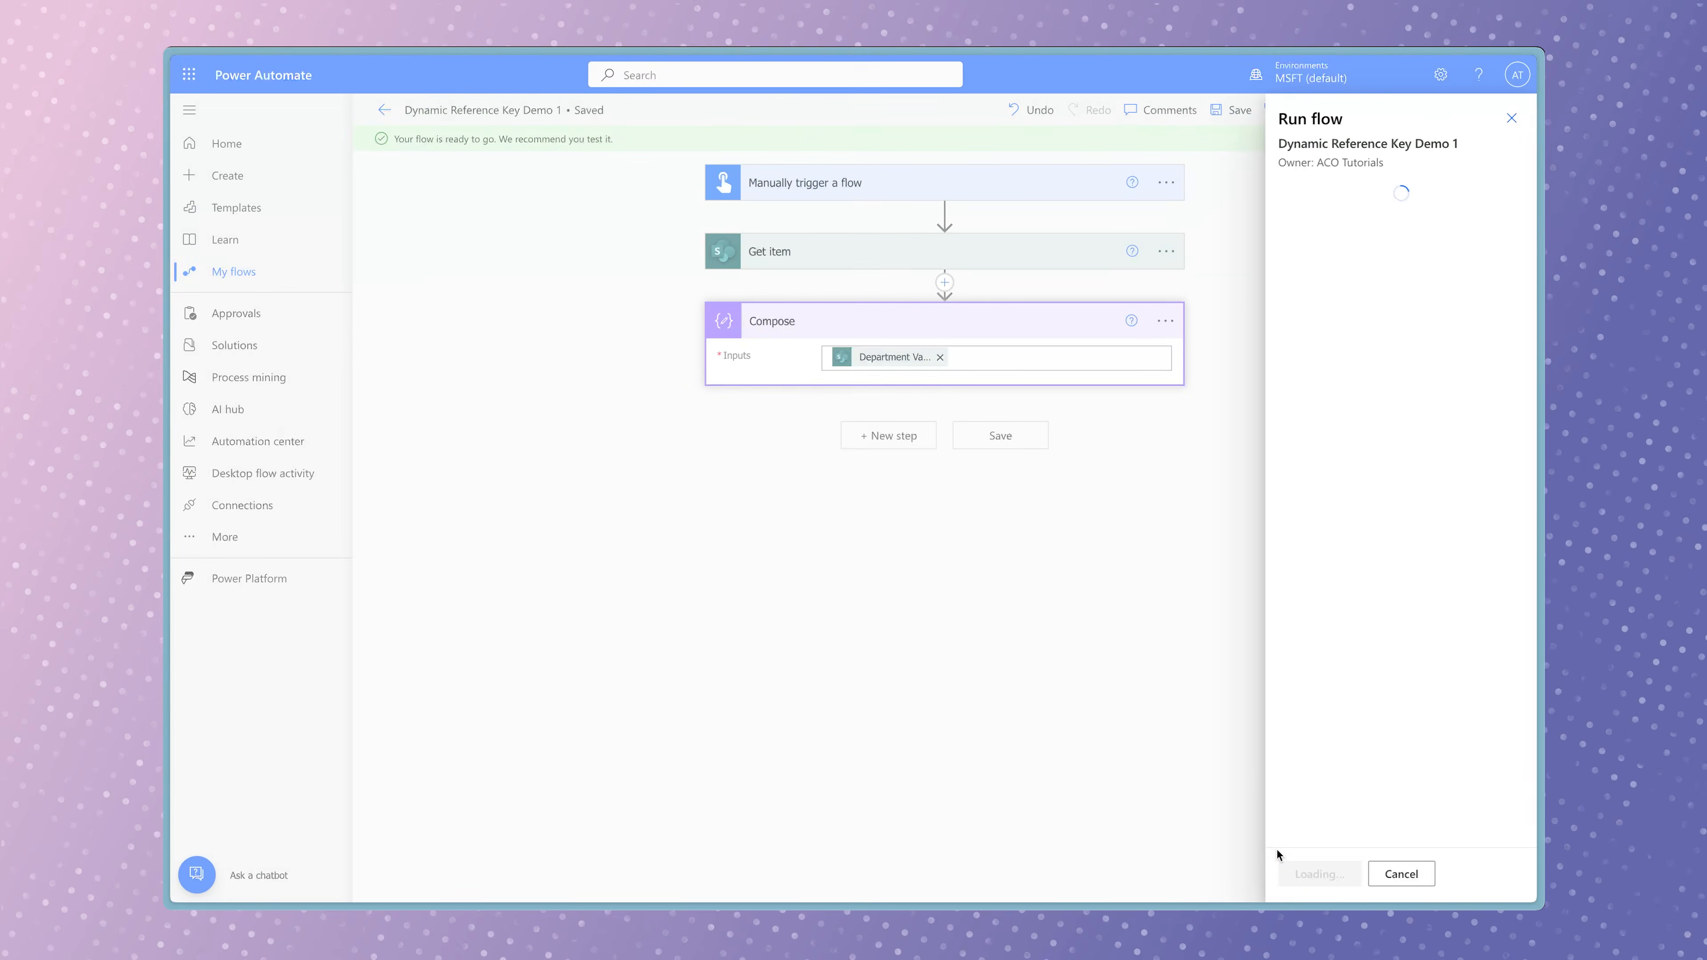
{"action": "left_click", "coordinate": [1316, 872]}
{"action": "left_click", "coordinate": [1309, 874]}
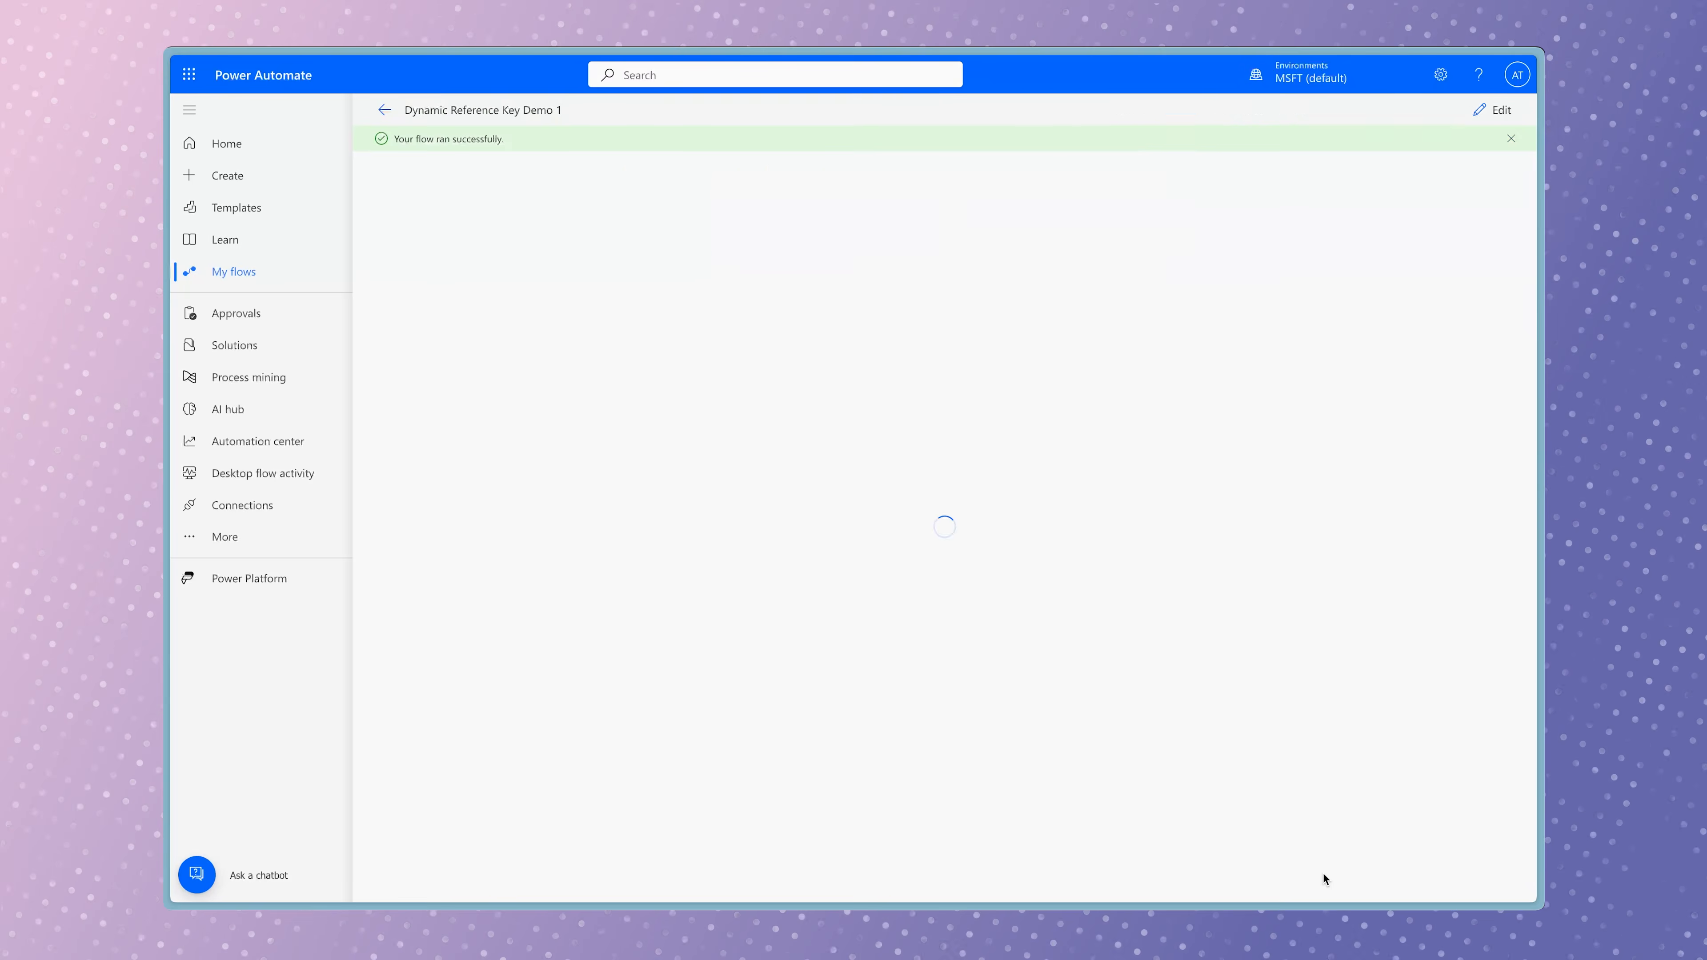
Examine the raw outputs of Get item for the body, Department and Value keys, and return to editing the flow.
{"action": "left_click", "coordinate": [982, 274]}
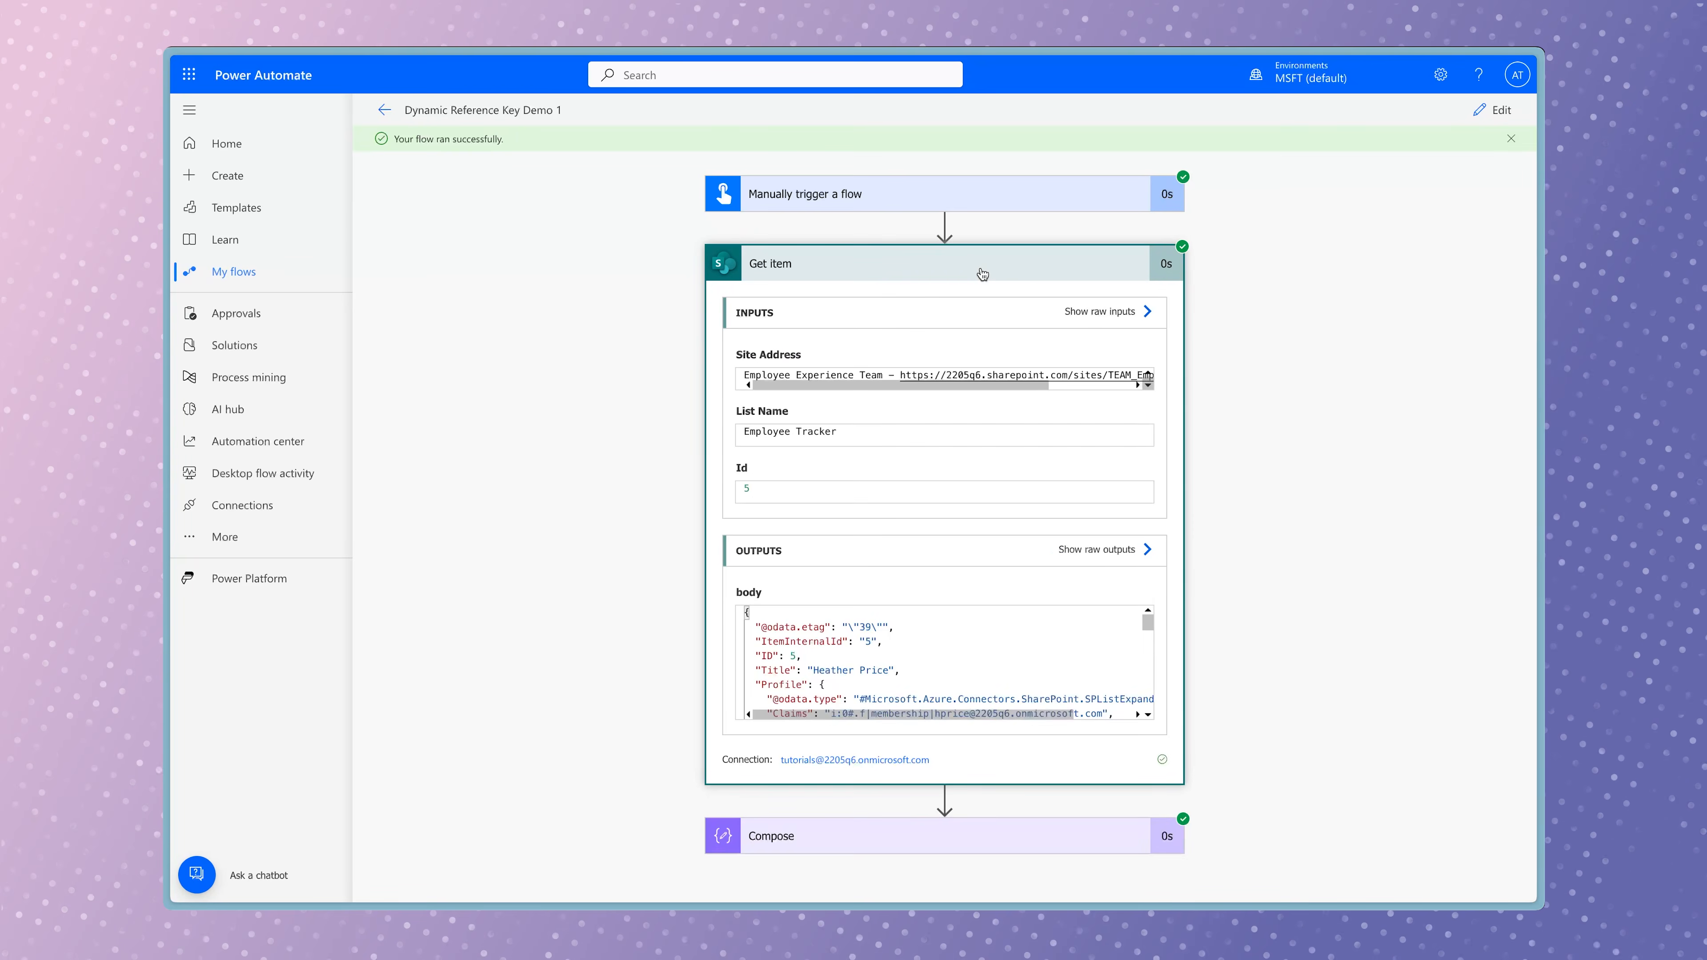
{"action": "left_click", "coordinate": [1099, 549]}
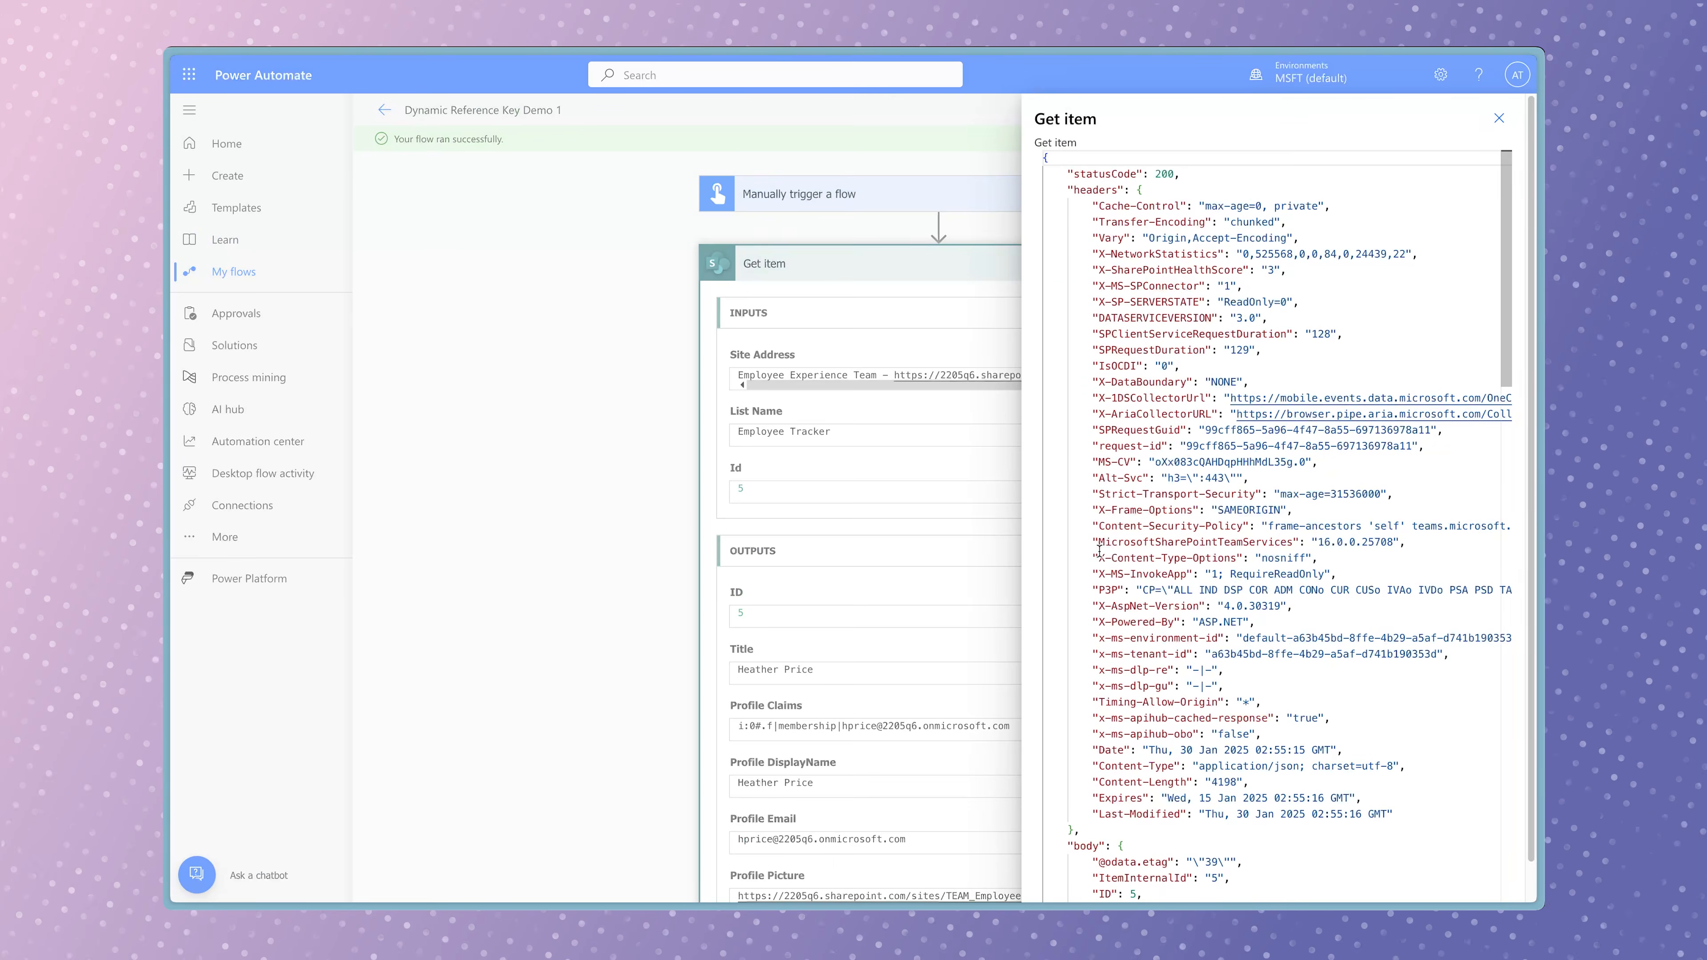
{"action": "scroll", "coordinate": [1161, 556], "scroll_direction": "down", "scroll_amount": 8}
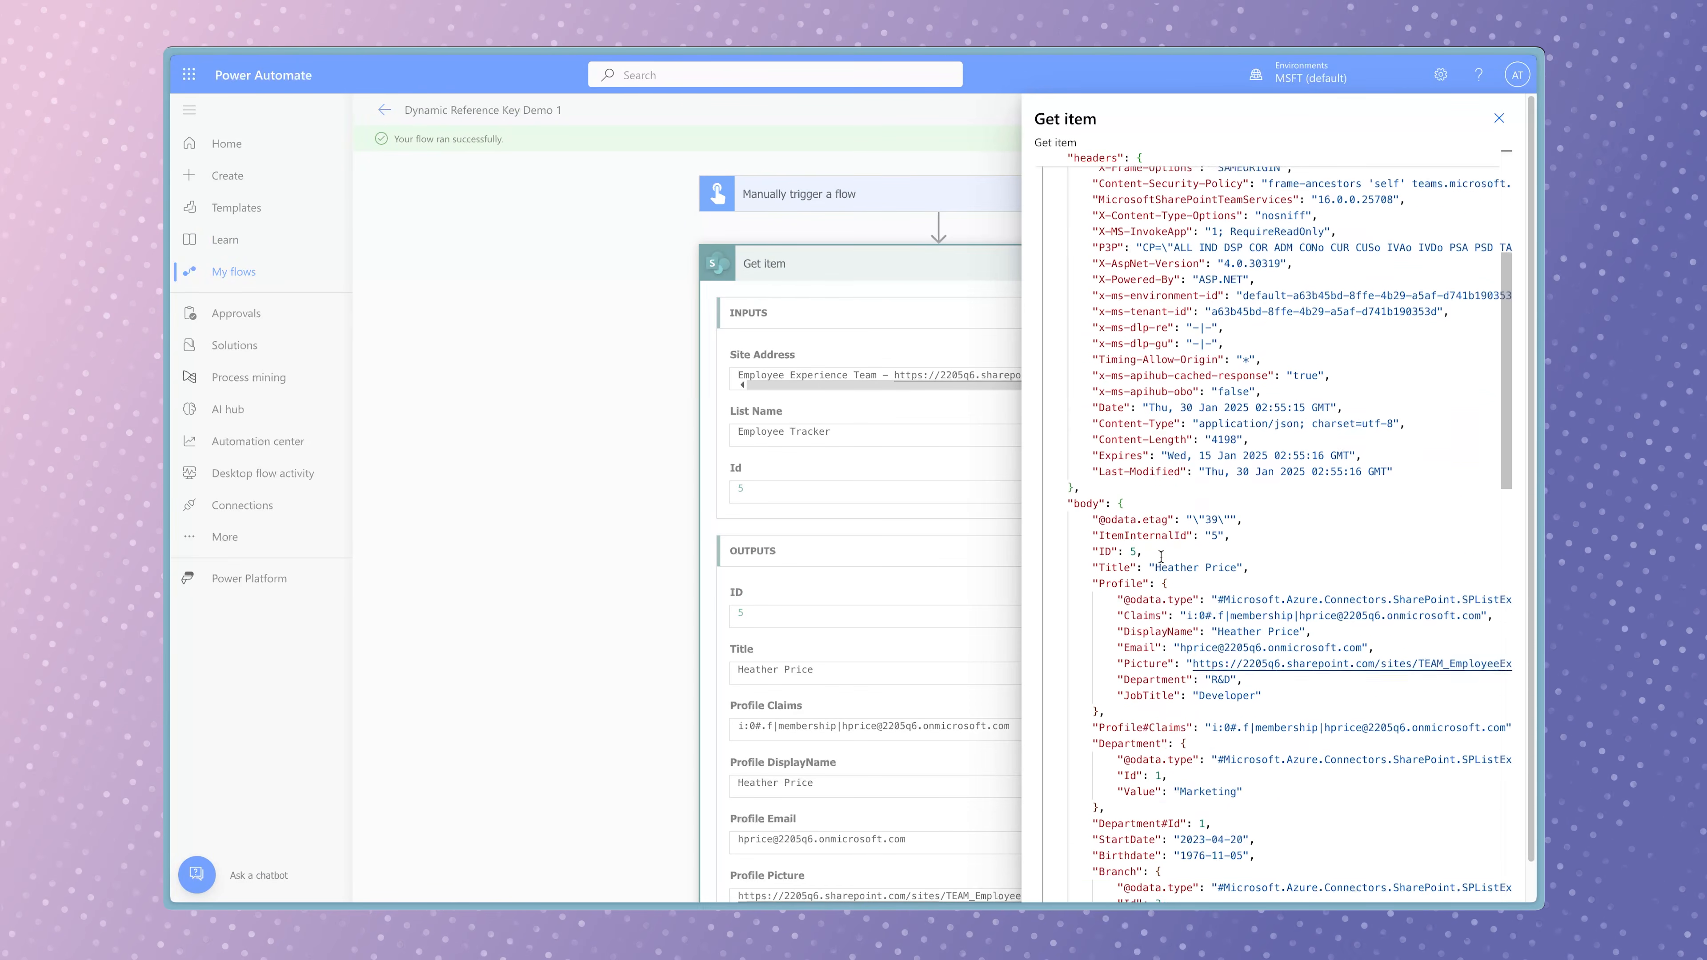
{"action": "left_click_drag", "start_coordinate": [1118, 519], "coordinate": [1244, 519]}
{"action": "left_click_drag", "start_coordinate": [1086, 471], "coordinate": [1175, 471]}
{"action": "left_click_drag", "start_coordinate": [1063, 230], "coordinate": [1109, 231]}
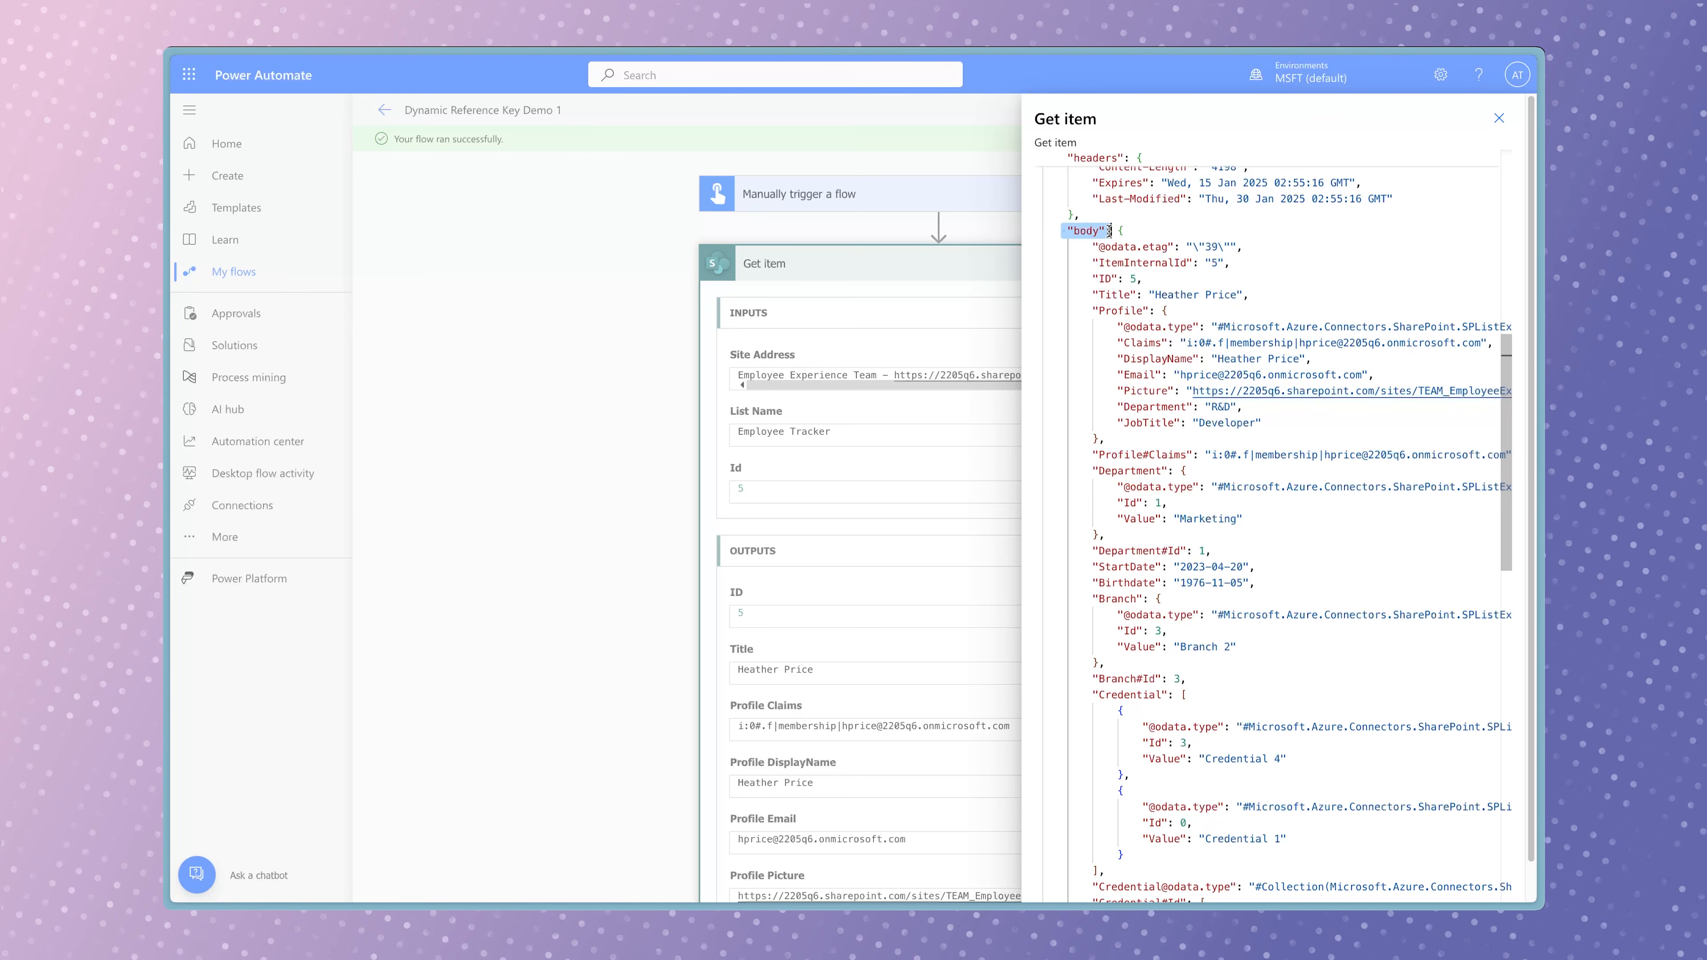
{"action": "left_click", "coordinate": [1499, 121]}
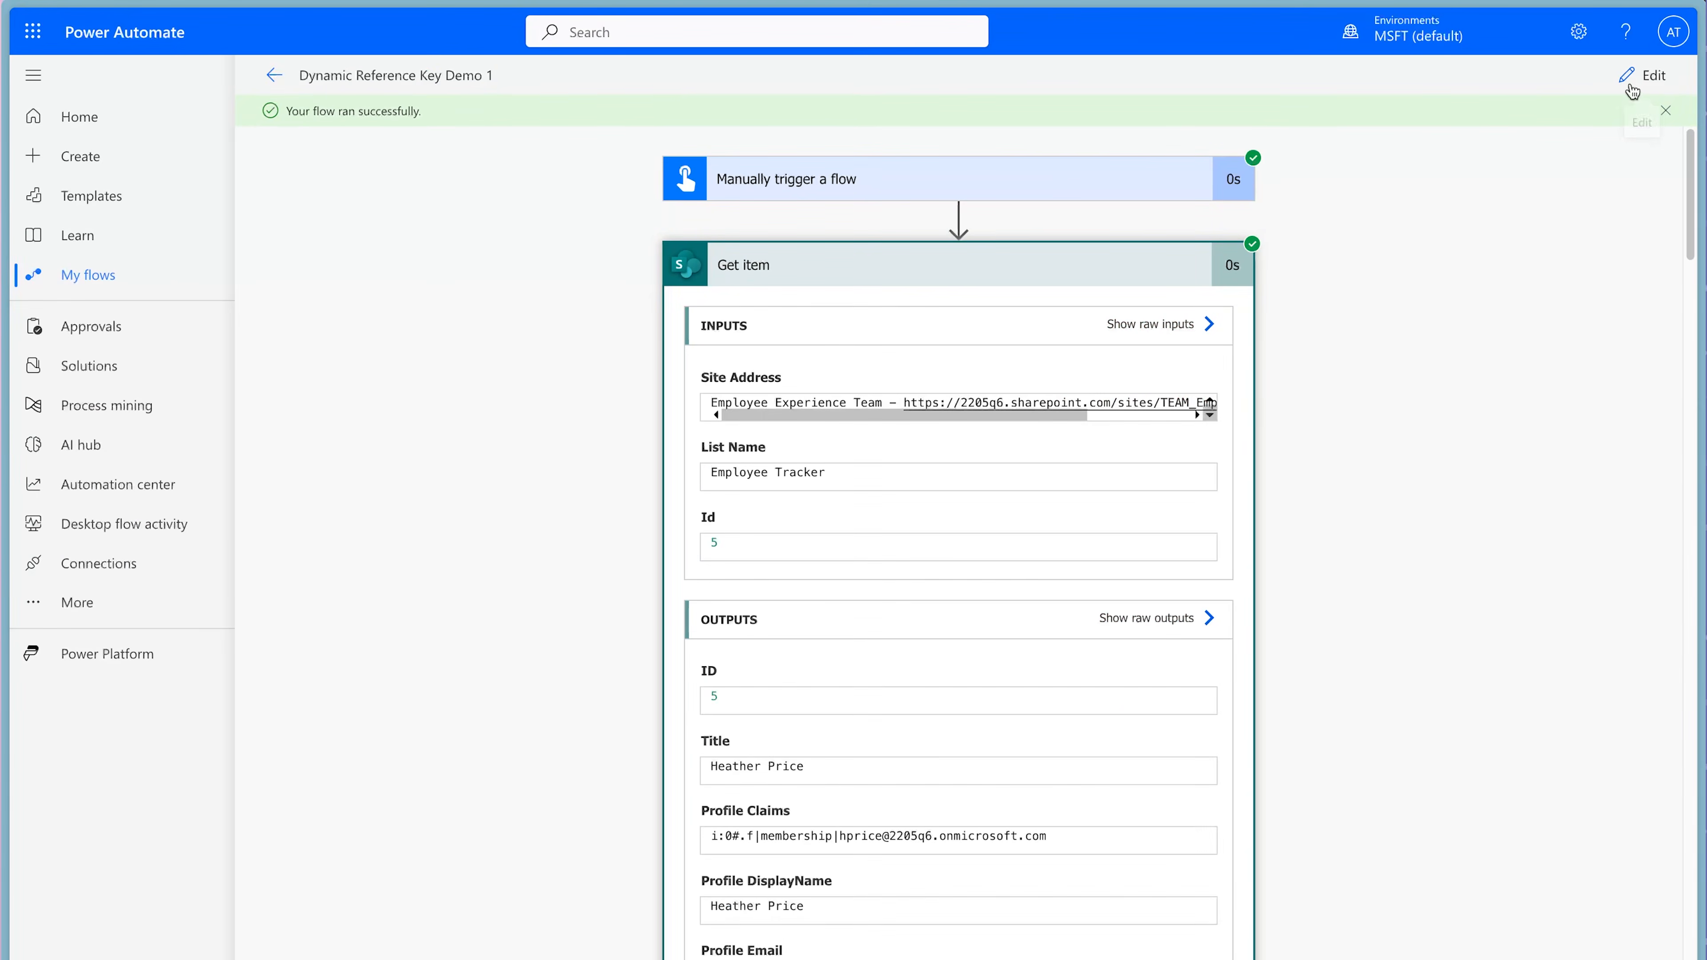
{"action": "left_click", "coordinate": [1640, 75]}
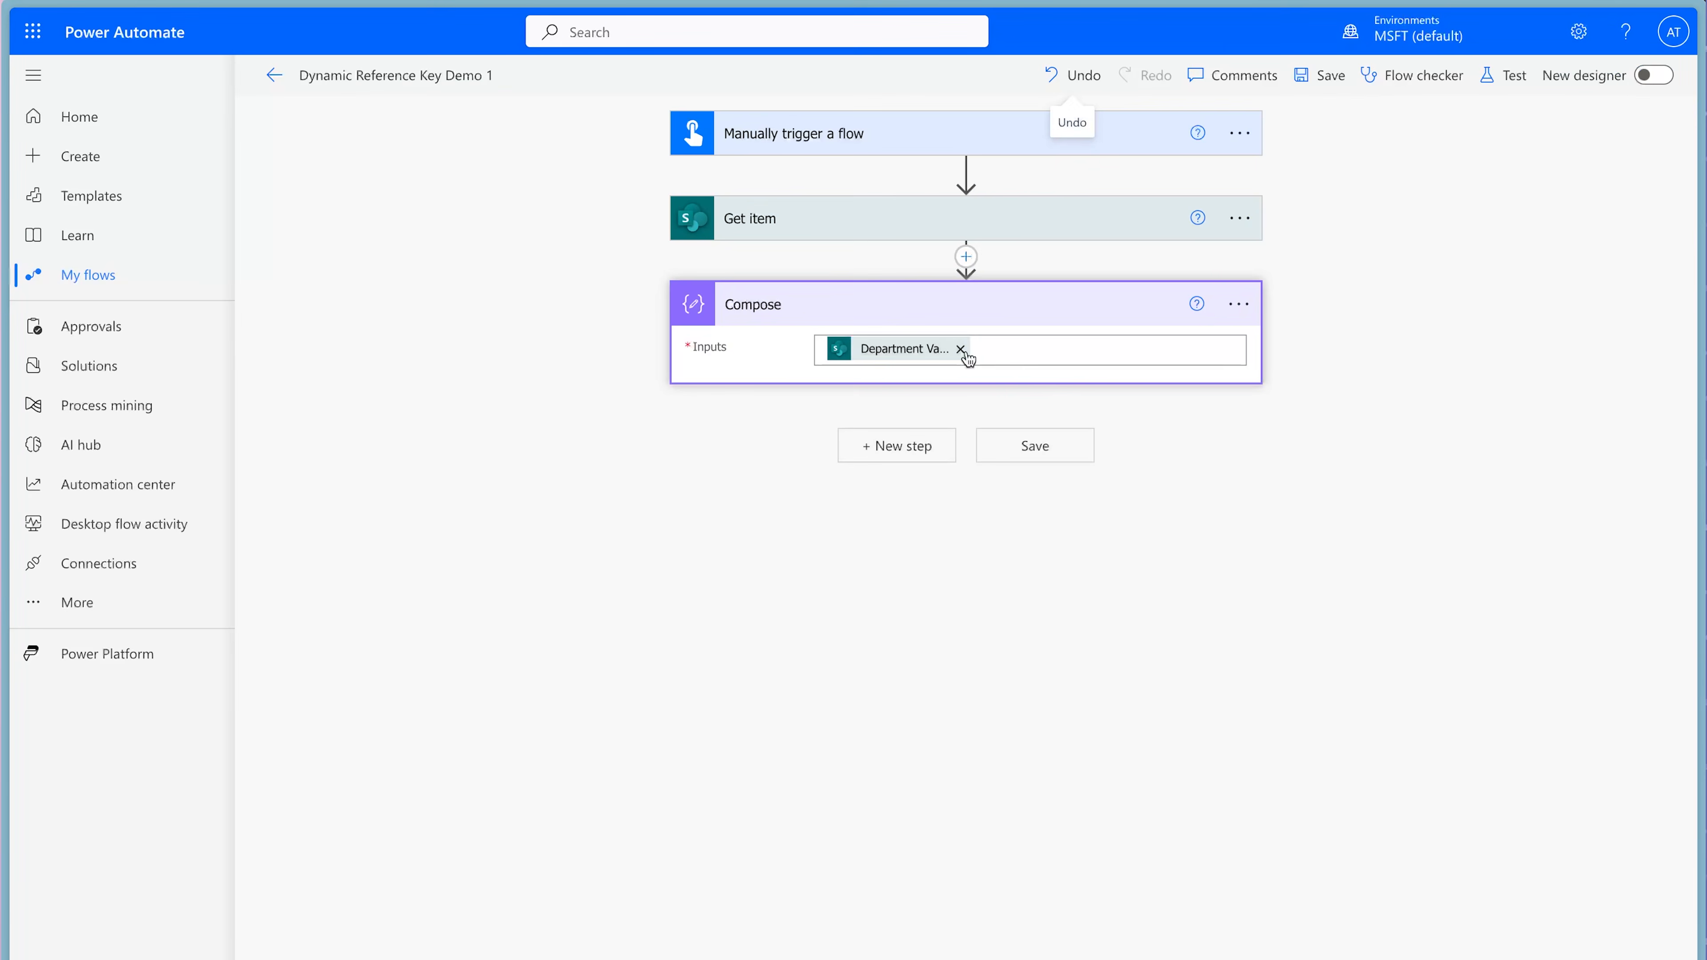
Clear the Compose action's input and rename the action as "Compose - Dynamic Reference Emails".
{"action": "left_click", "coordinate": [961, 349]}
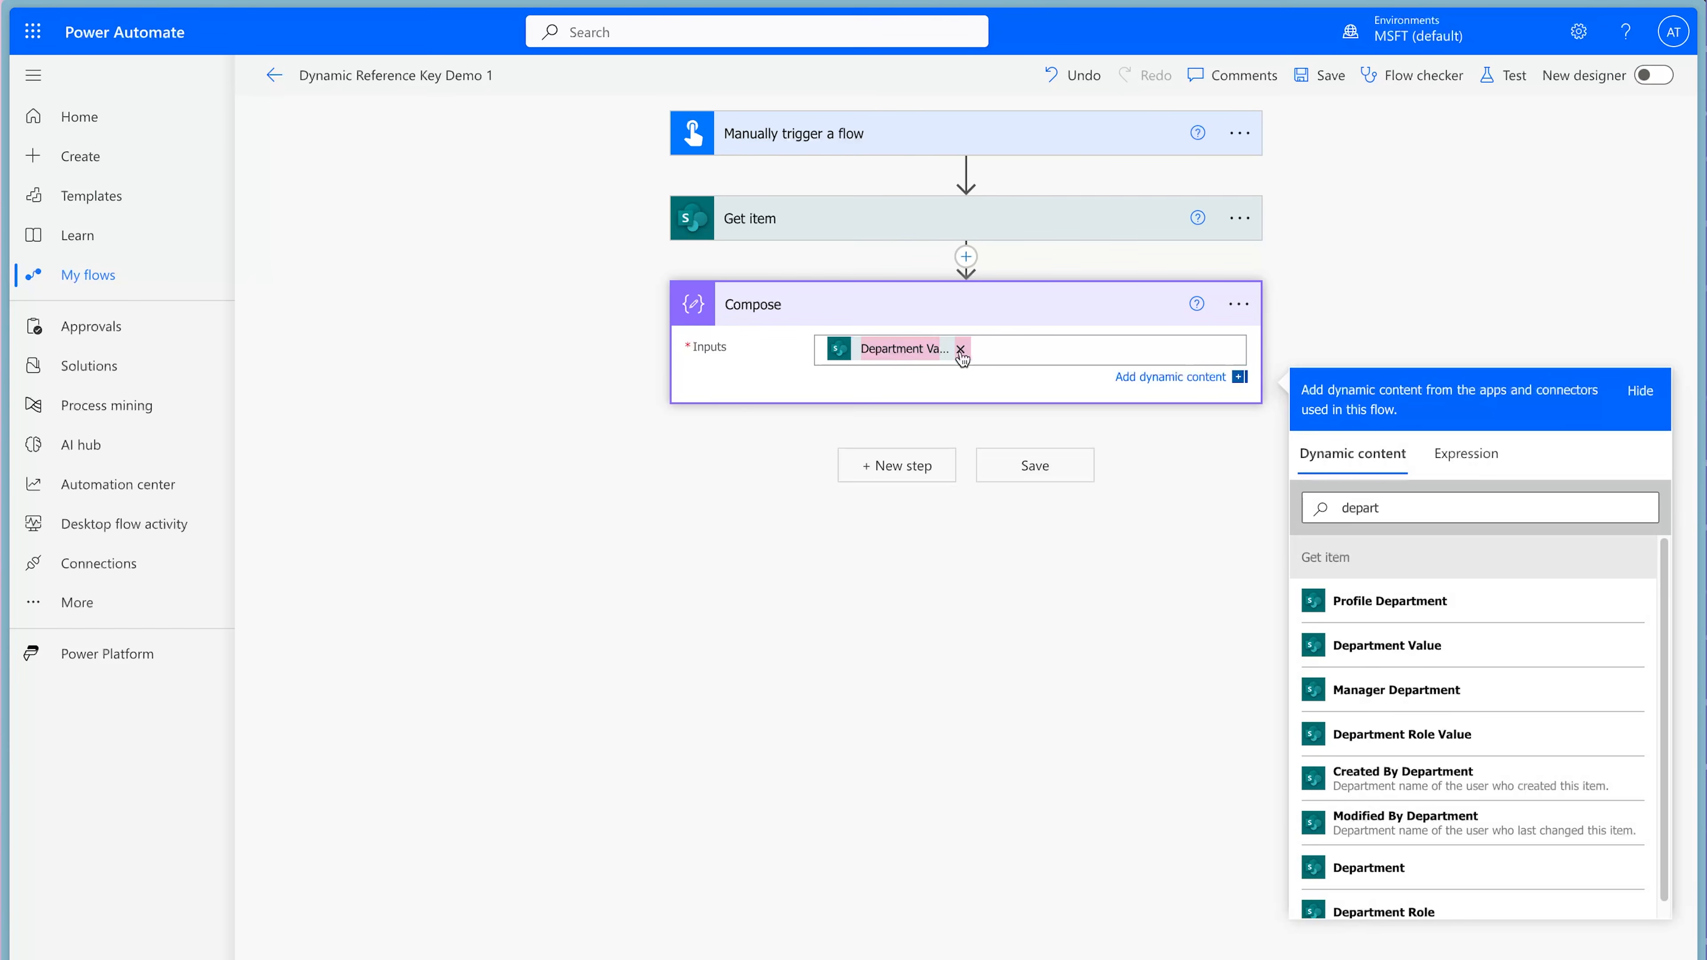
{"action": "left_click", "coordinate": [1244, 306]}
{"action": "left_click", "coordinate": [1314, 403]}
{"action": "left_click", "coordinate": [956, 308]}
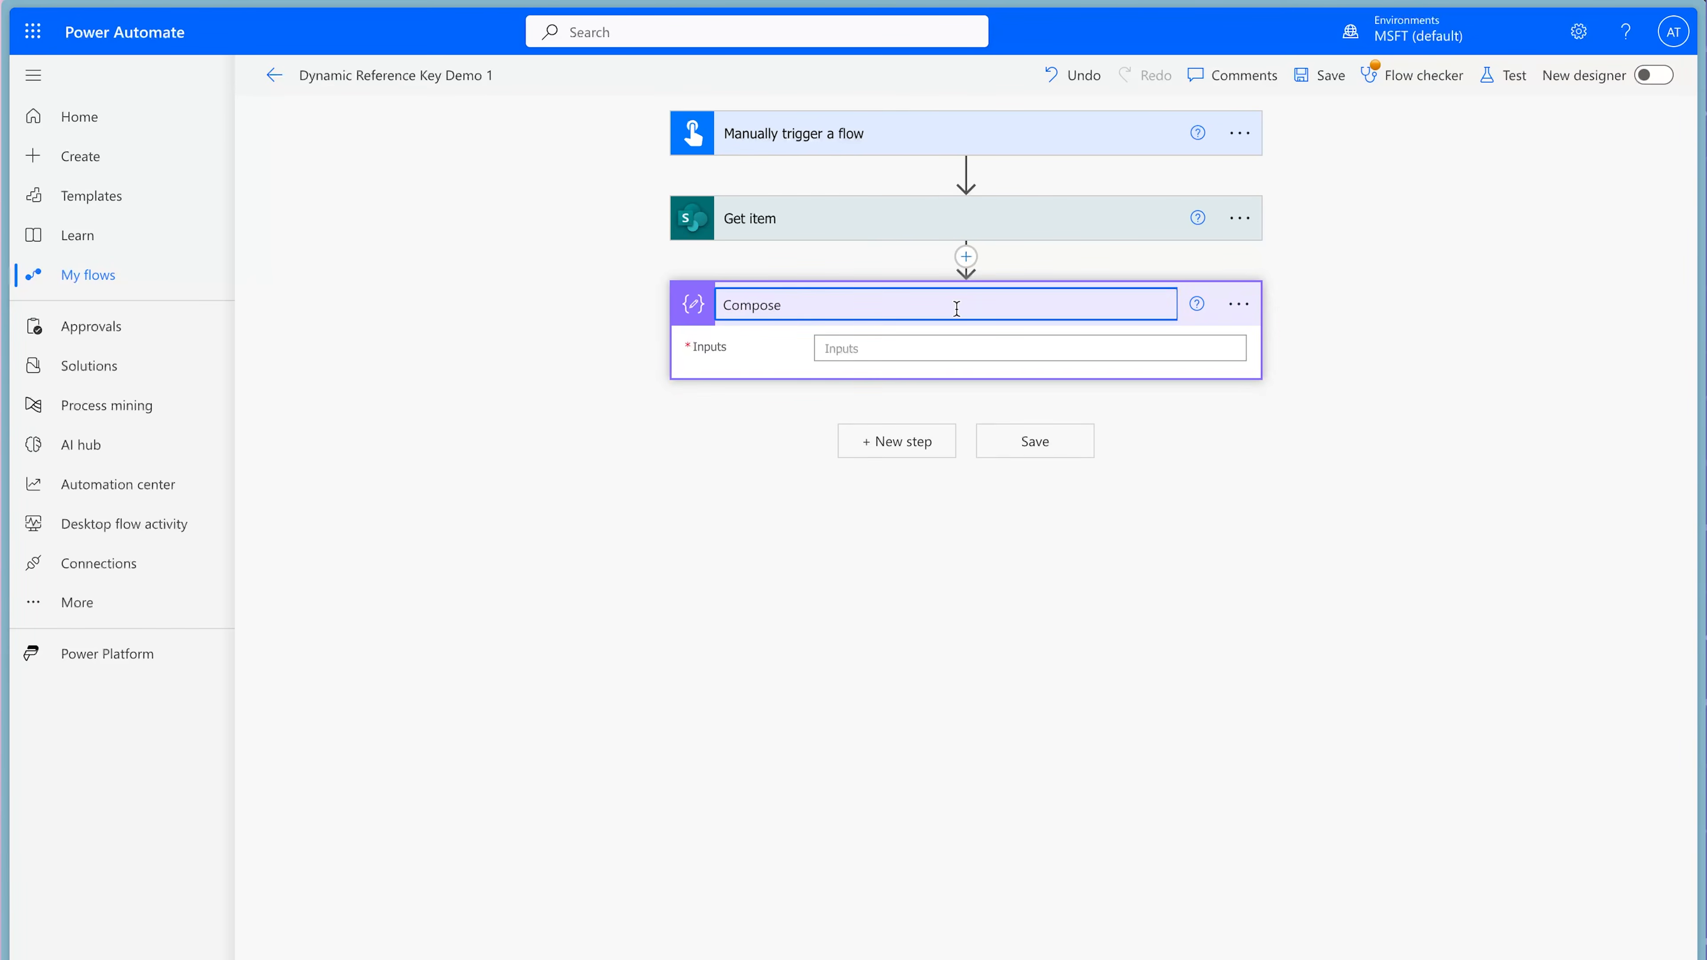
{"action": "type", "text": "- Dynamic Reference Emails"}
Enter an opening and a closing curly brace as the Compose input, with an empty line between them.
{"action": "left_click", "coordinate": [855, 350]}
{"action": "type", "text": "{"}
{"action": "key", "text": "Return"}
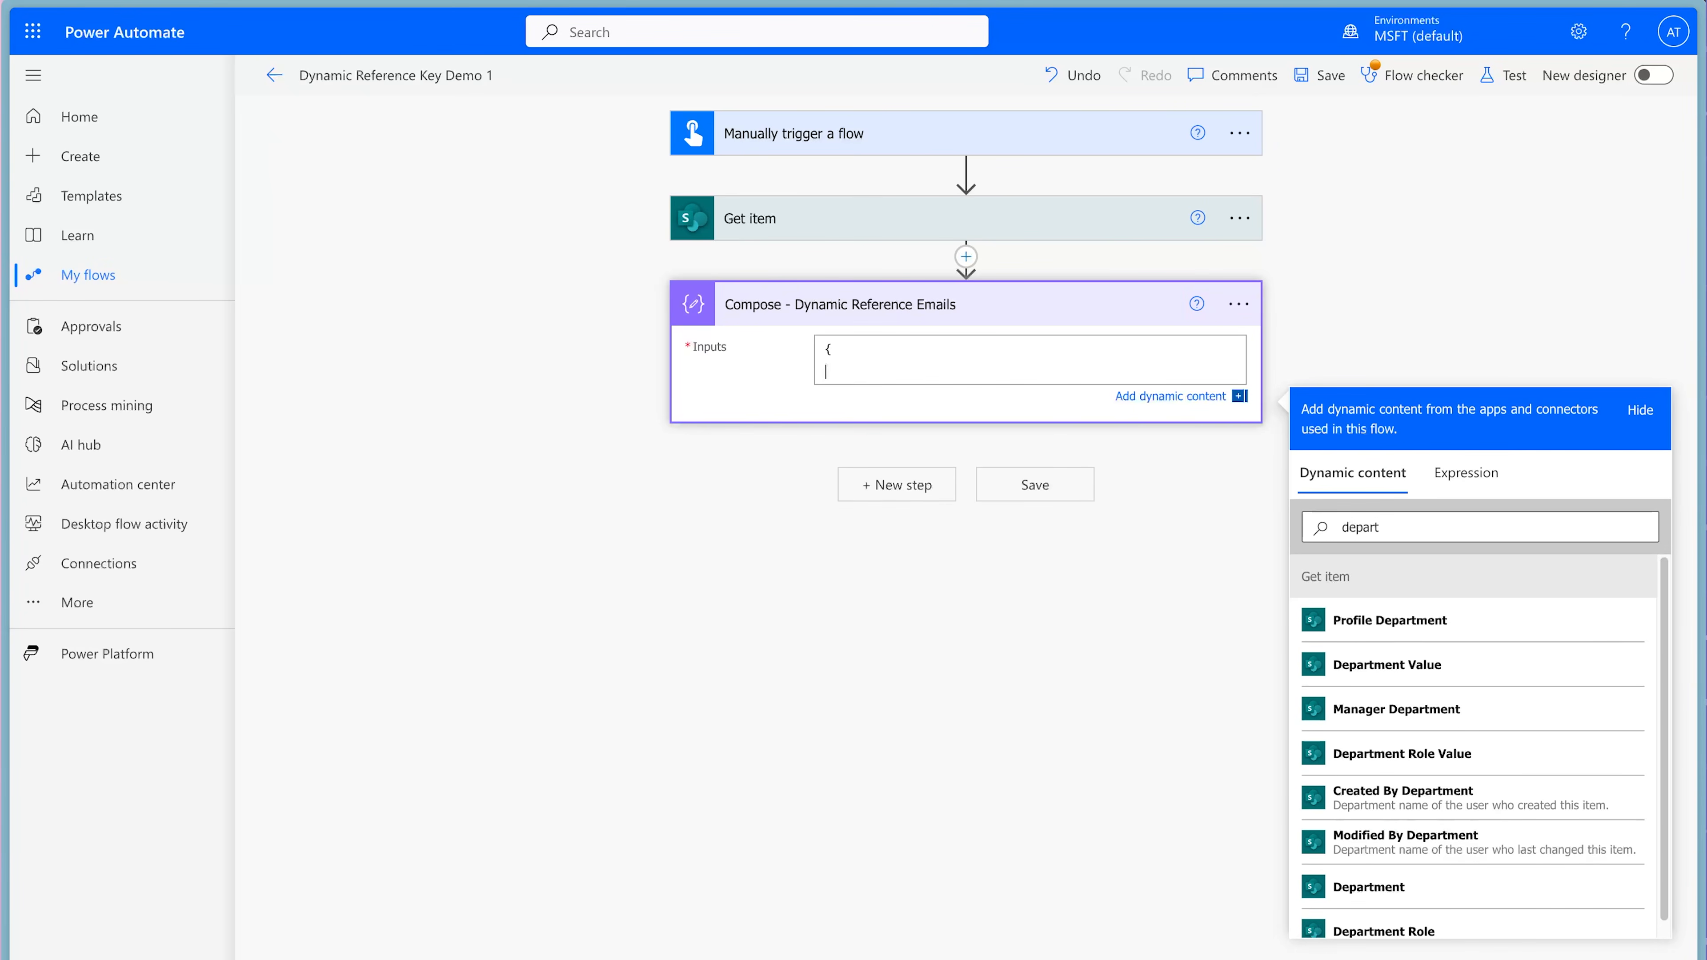
{"action": "key", "text": "Return"}
{"action": "type", "text": "}"}
{"action": "left_click", "coordinate": [902, 378]}
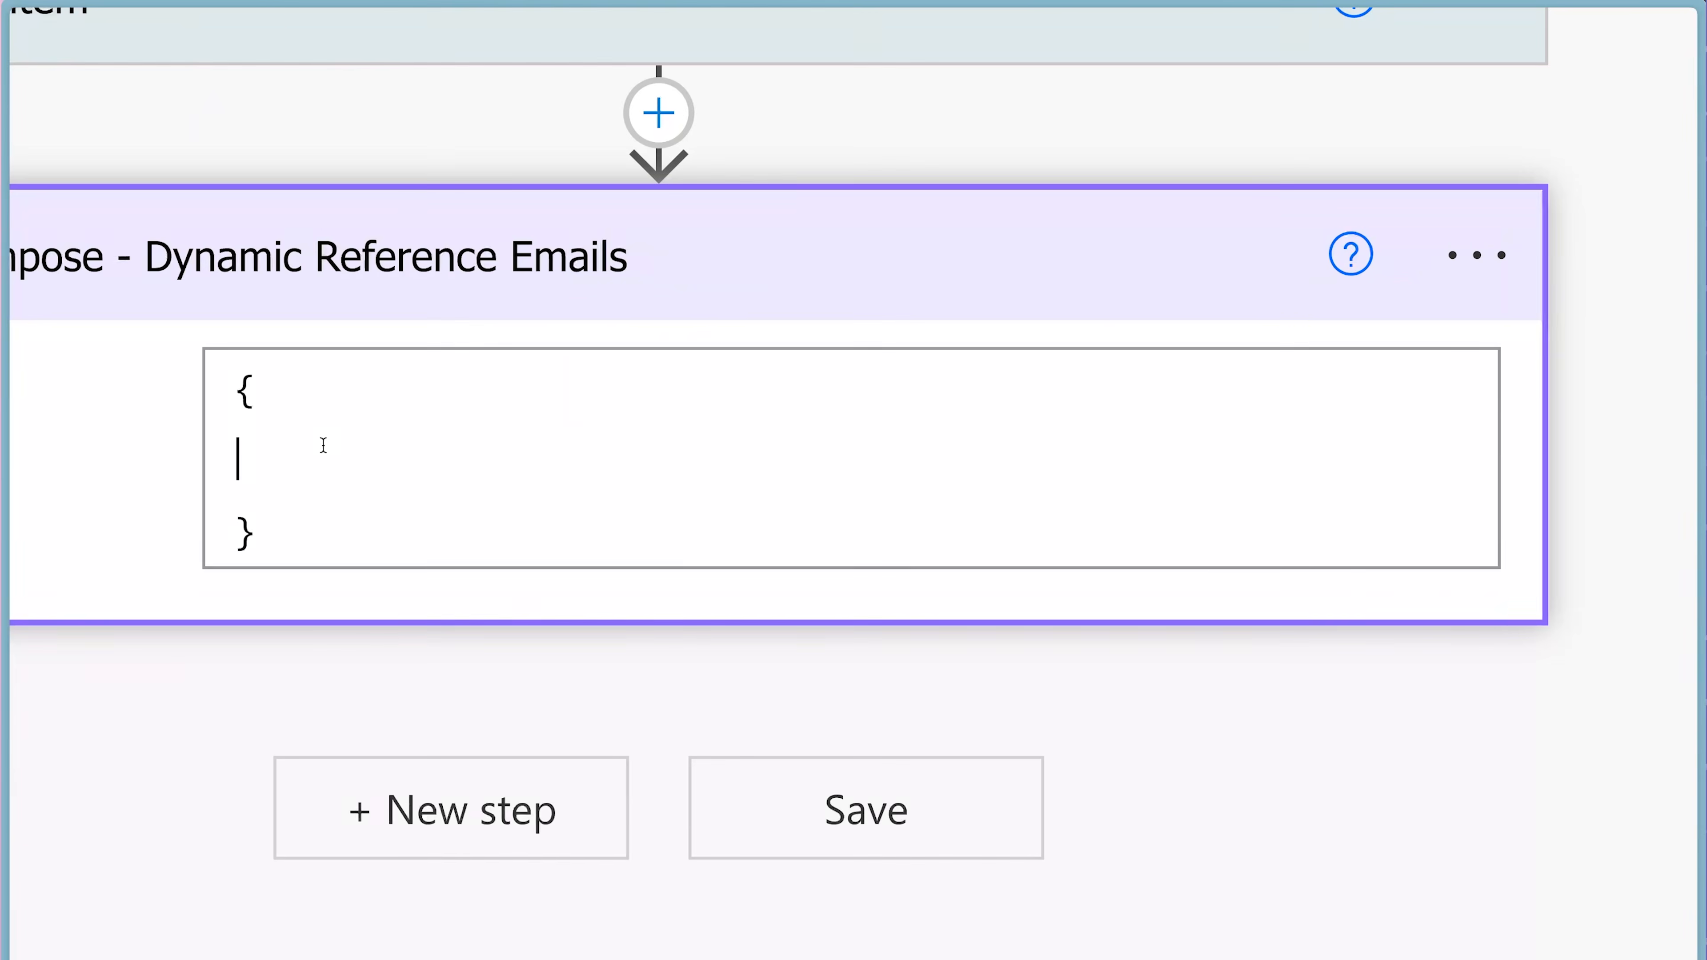
Add the keys "Sales":, "Marketing": and "IT": on separate lines between the curly braces.
{"action": "left_click", "coordinate": [323, 445]}
{"action": "type", "text": "\"Sales\":"}
{"action": "key", "text": "Return"}
{"action": "type", "text": "\"Marketing\":"}
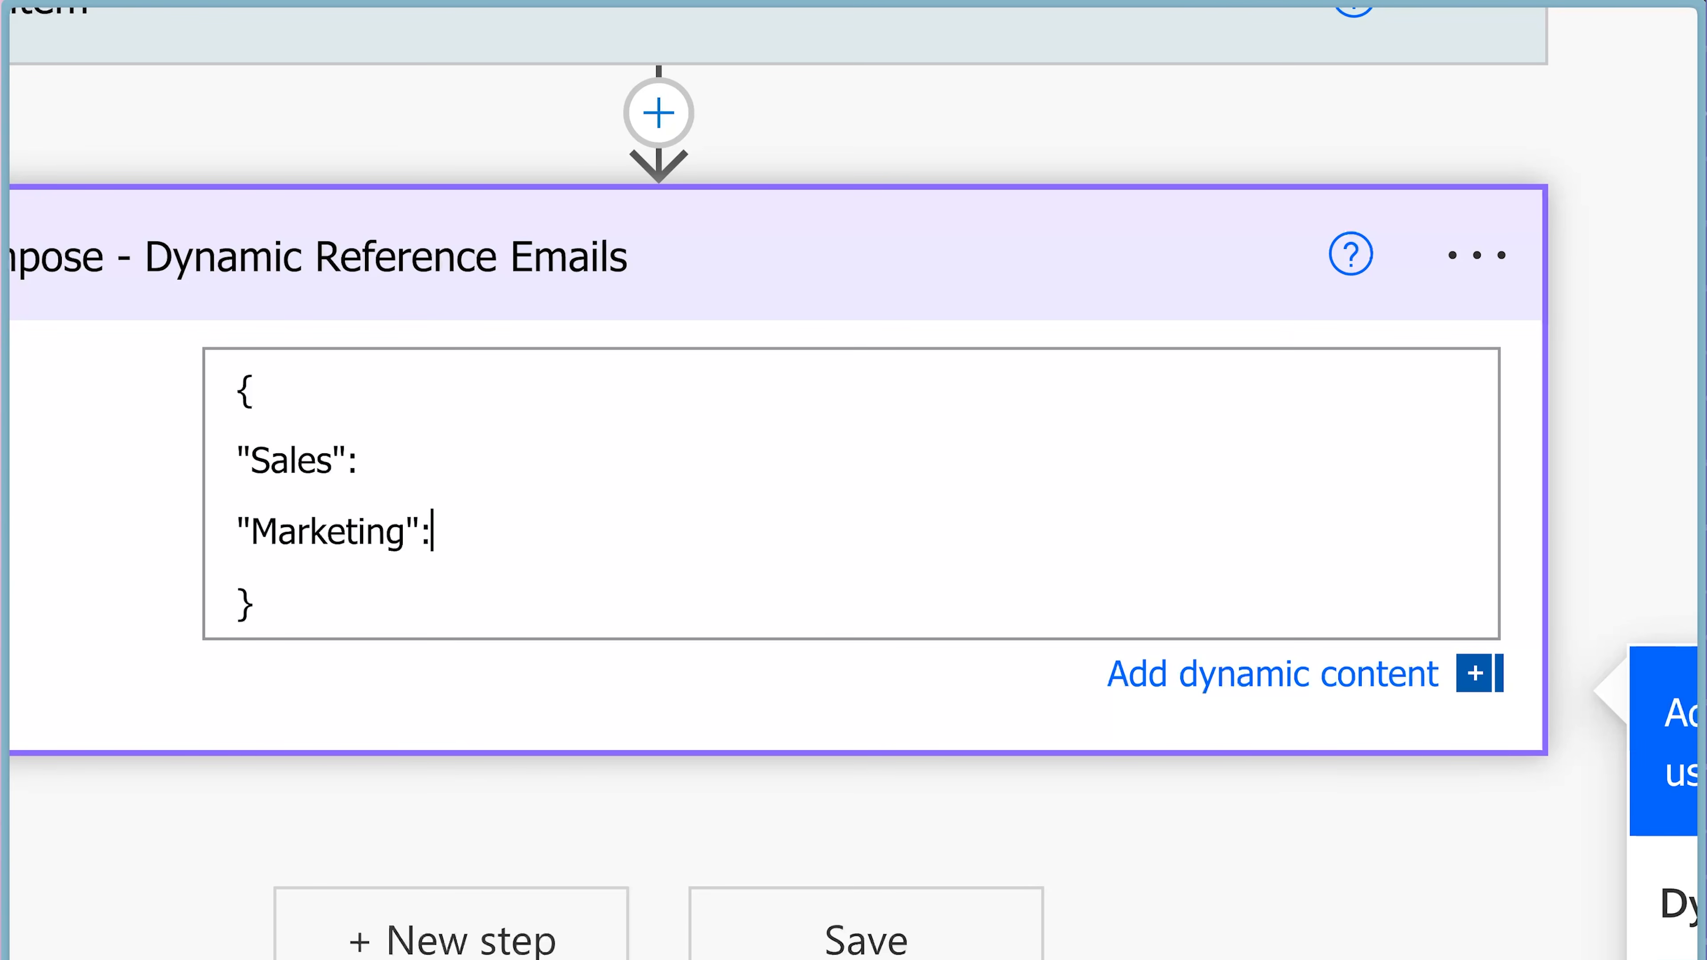
{"action": "key", "text": "Return"}
{"action": "type", "text": "\"IT\""}
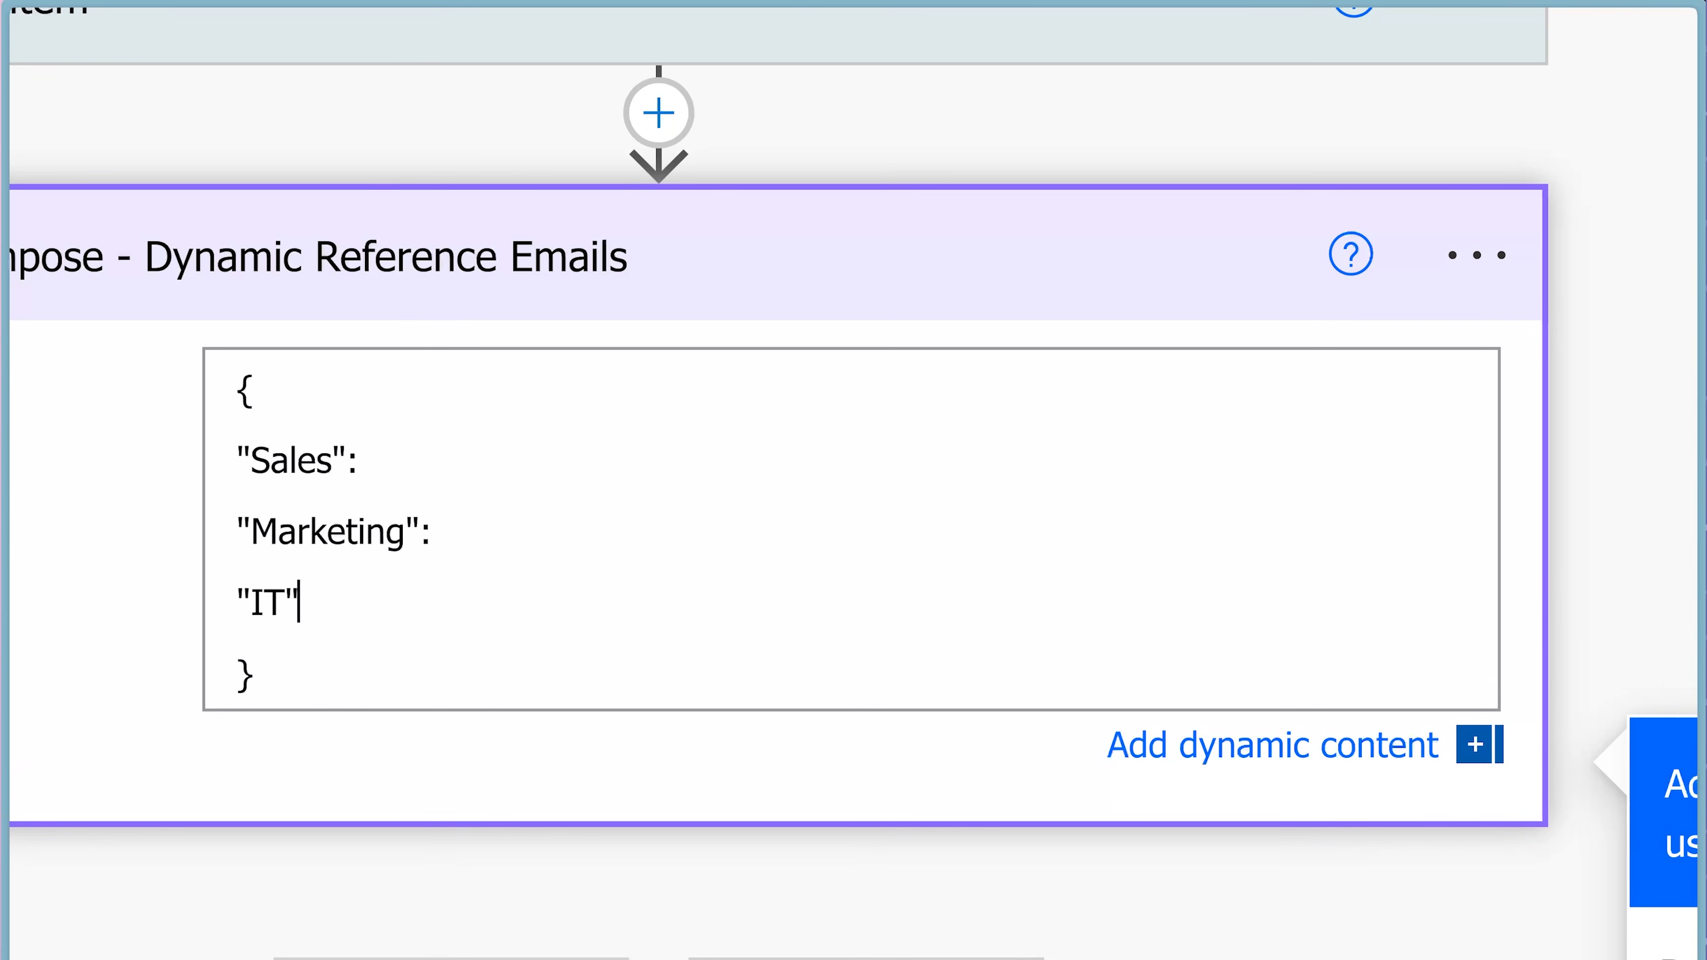
{"action": "type", "text": ":"}
Give the "Sales" key the sales department's email address in double quotes, ending the line with a comma.
{"action": "left_click", "coordinate": [462, 475]}
{"action": "type", "text": "\"sales@email.com\","}
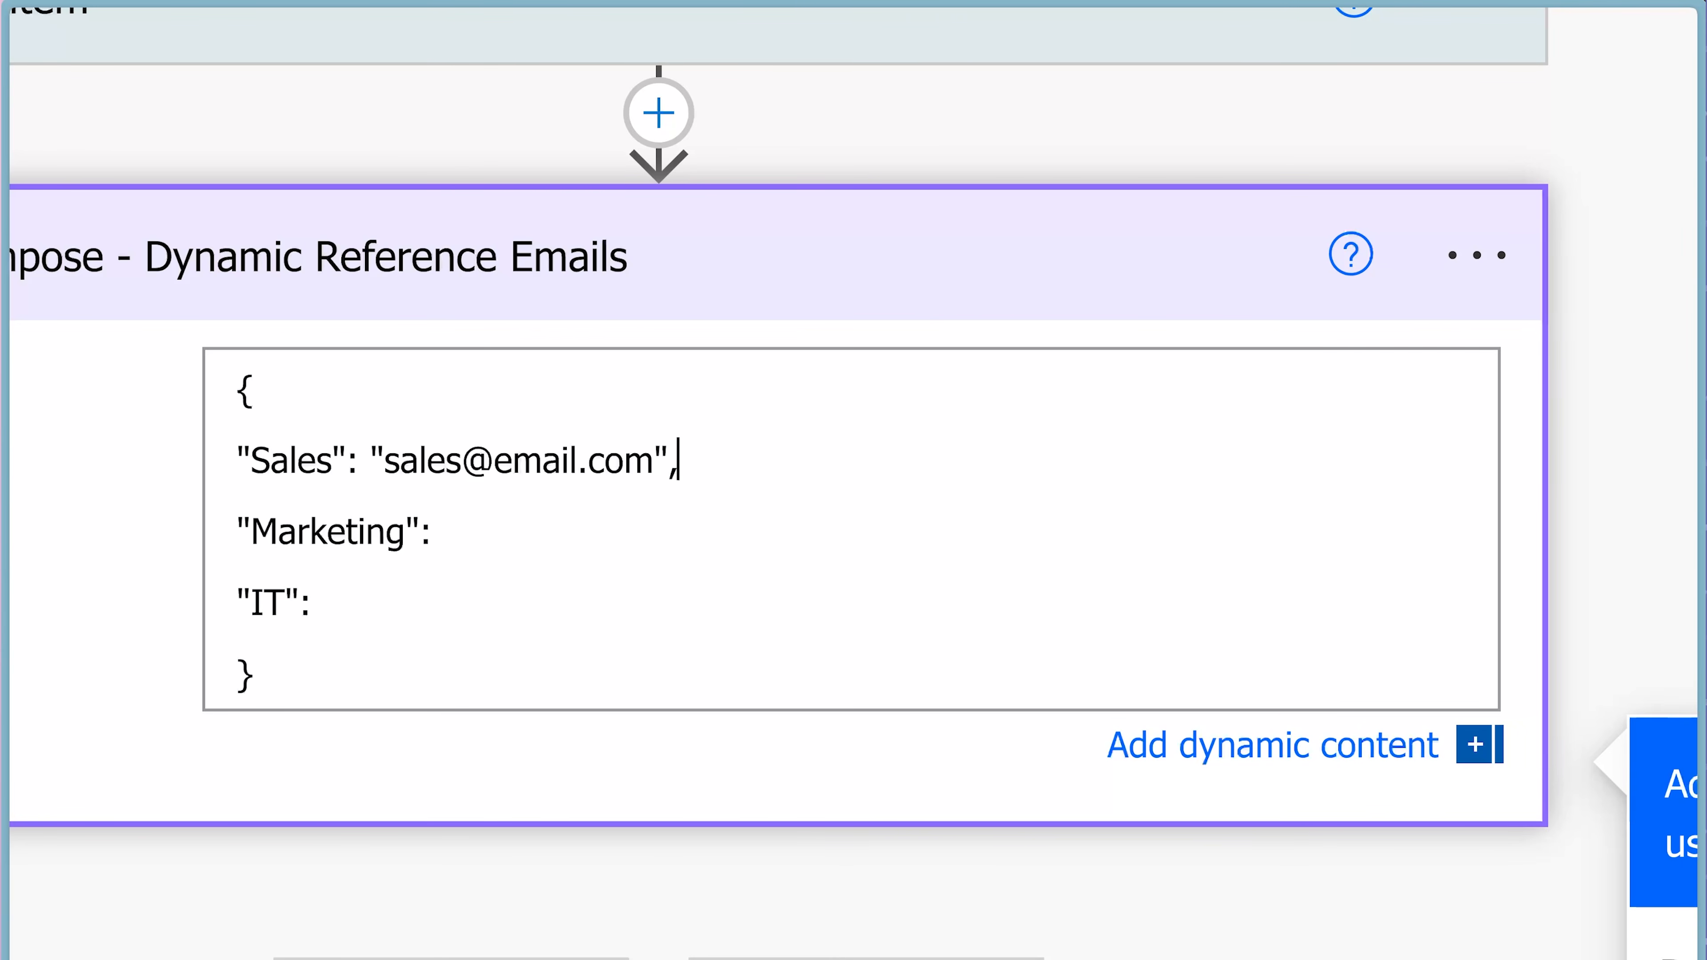
Give "Marketing" two quoted email addresses separated by a semicolon plus a trailing comma, and "IT" its department's quoted email address.
{"action": "key", "text": "Down"}
{"action": "type", "text": "\"marketi"}
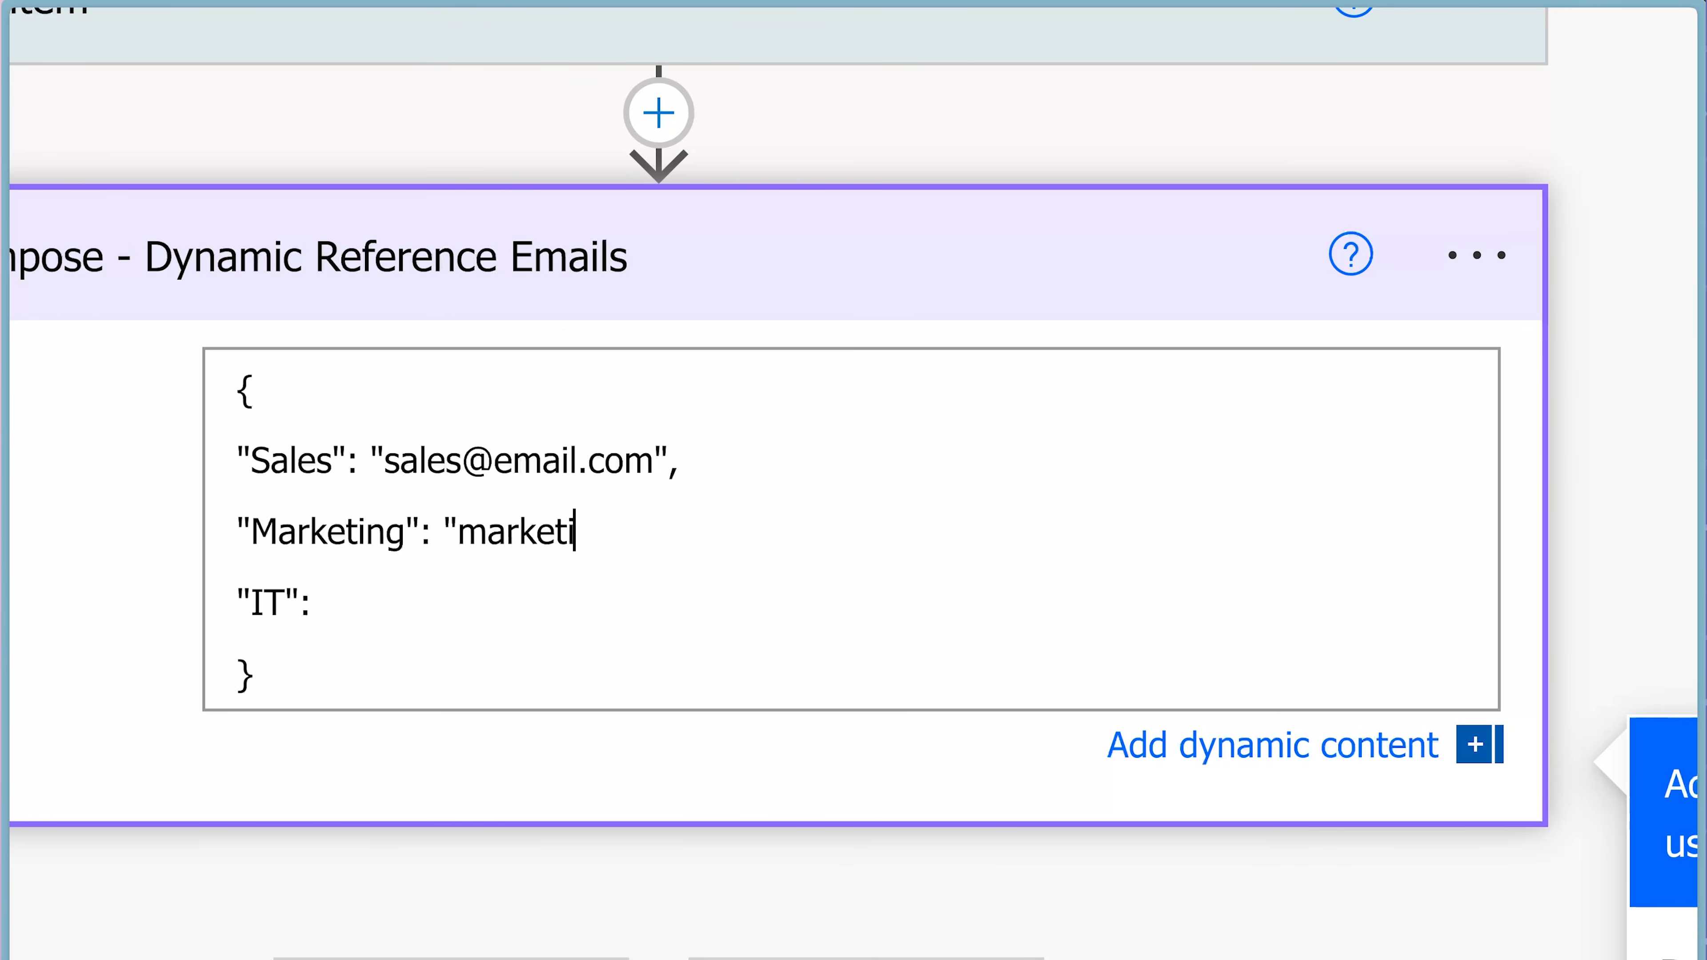
{"action": "type", "text": "ng@email.com"}
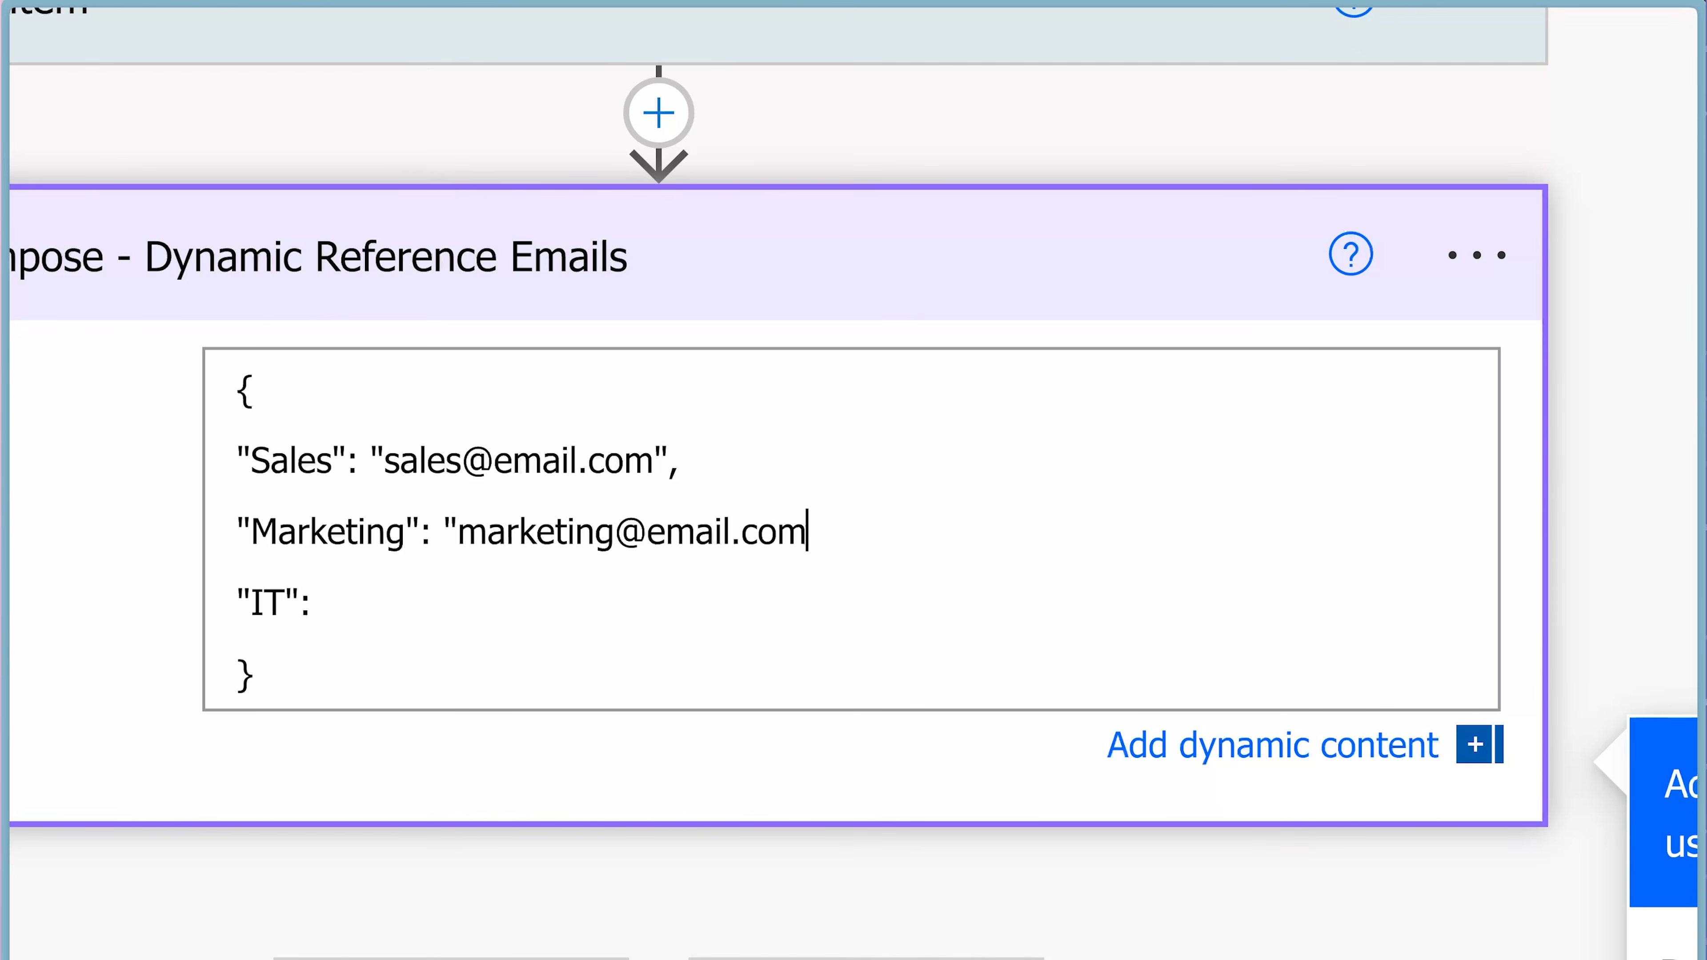
{"action": "type", "text": ";headofmarketing@email.com\","}
{"action": "key", "text": "Down"}
{"action": "type", "text": "\""}
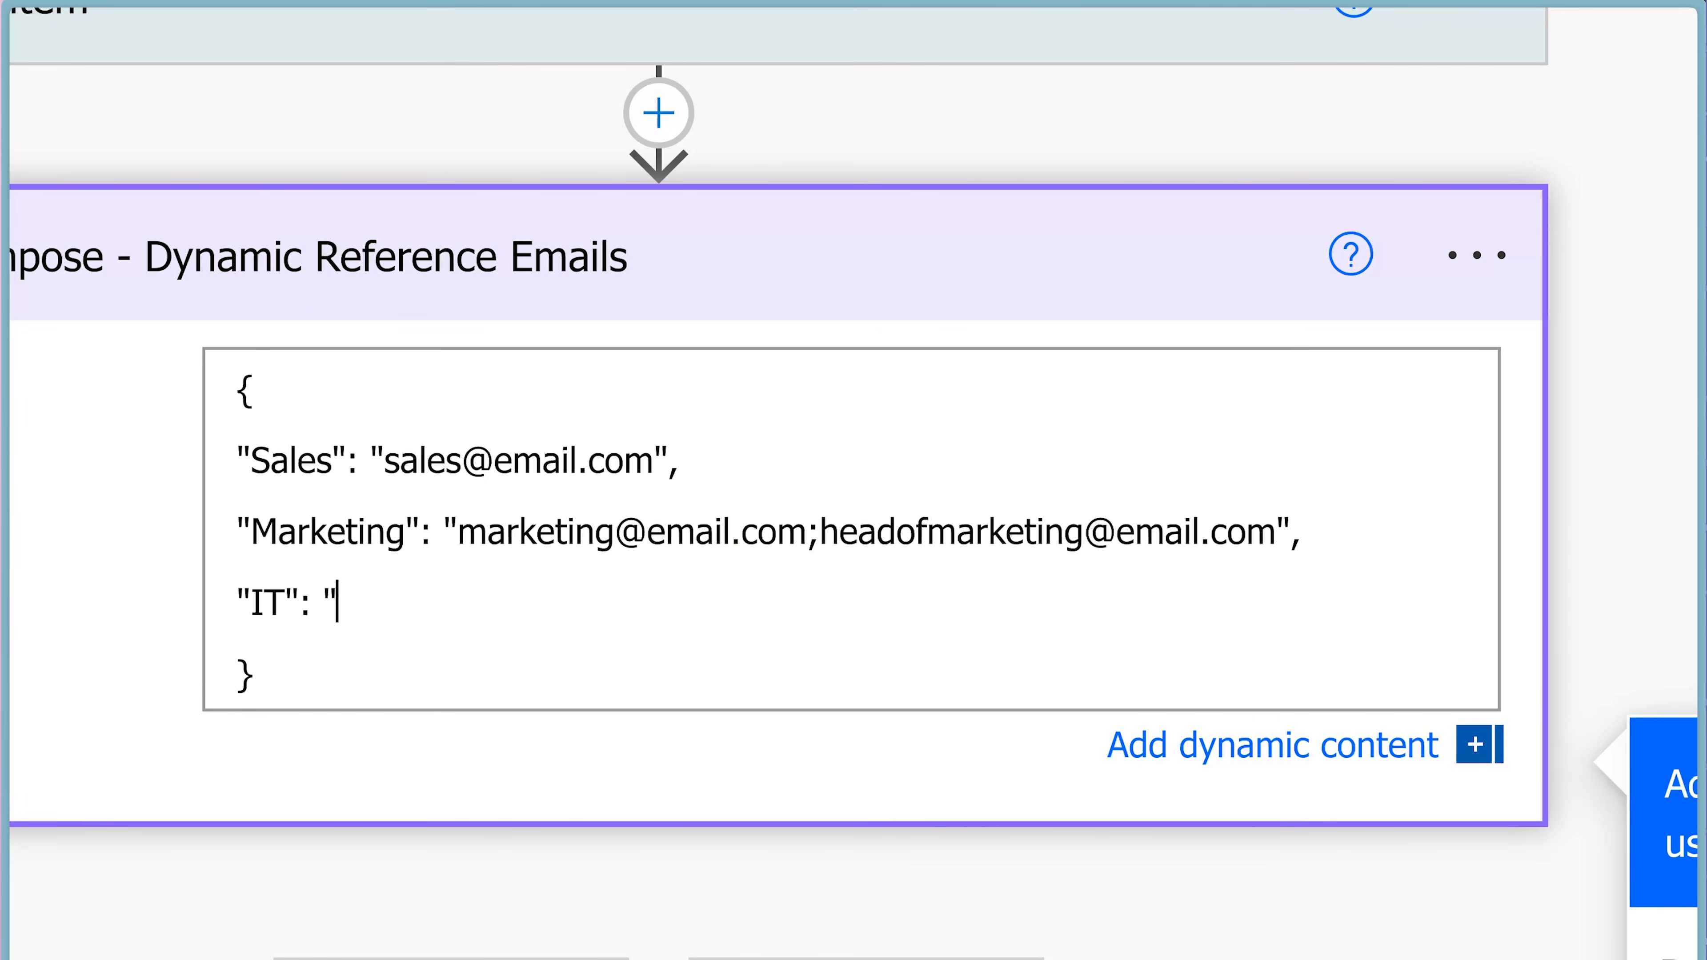
{"action": "type", "text": "it@email.com\""}
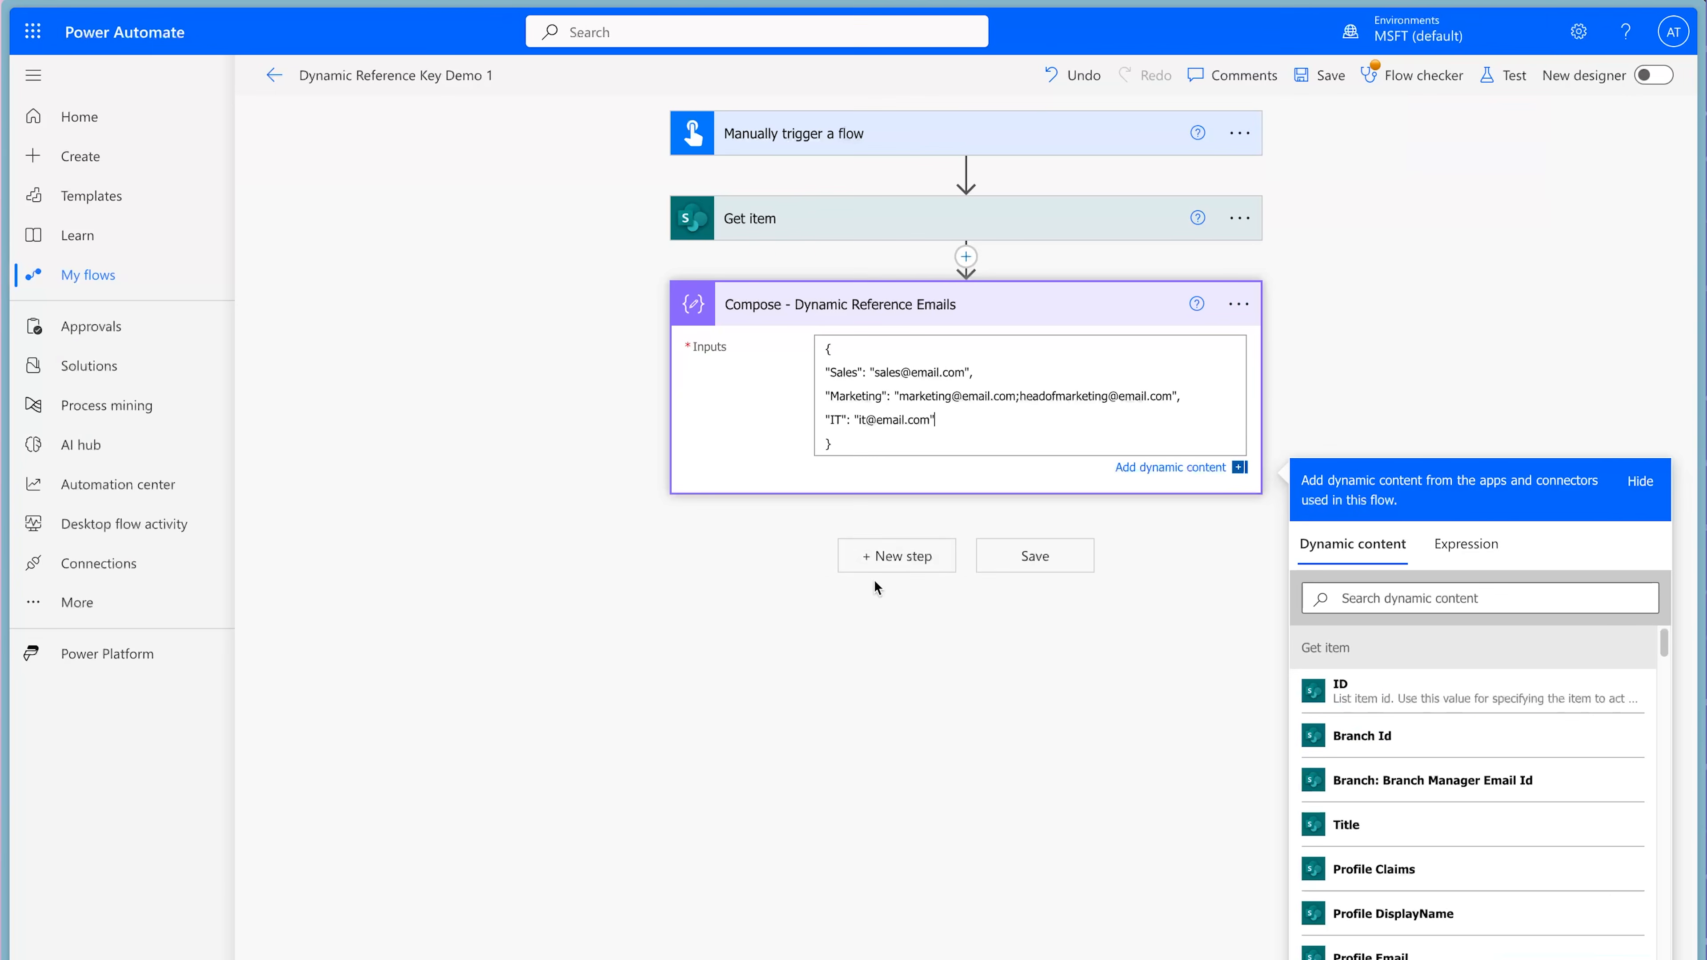
Add another Compose action after Compose - Dynamic Reference Emails and rename it "Compose - Email Recipient".
{"action": "left_click", "coordinate": [887, 557]}
{"action": "type", "text": "compose"}
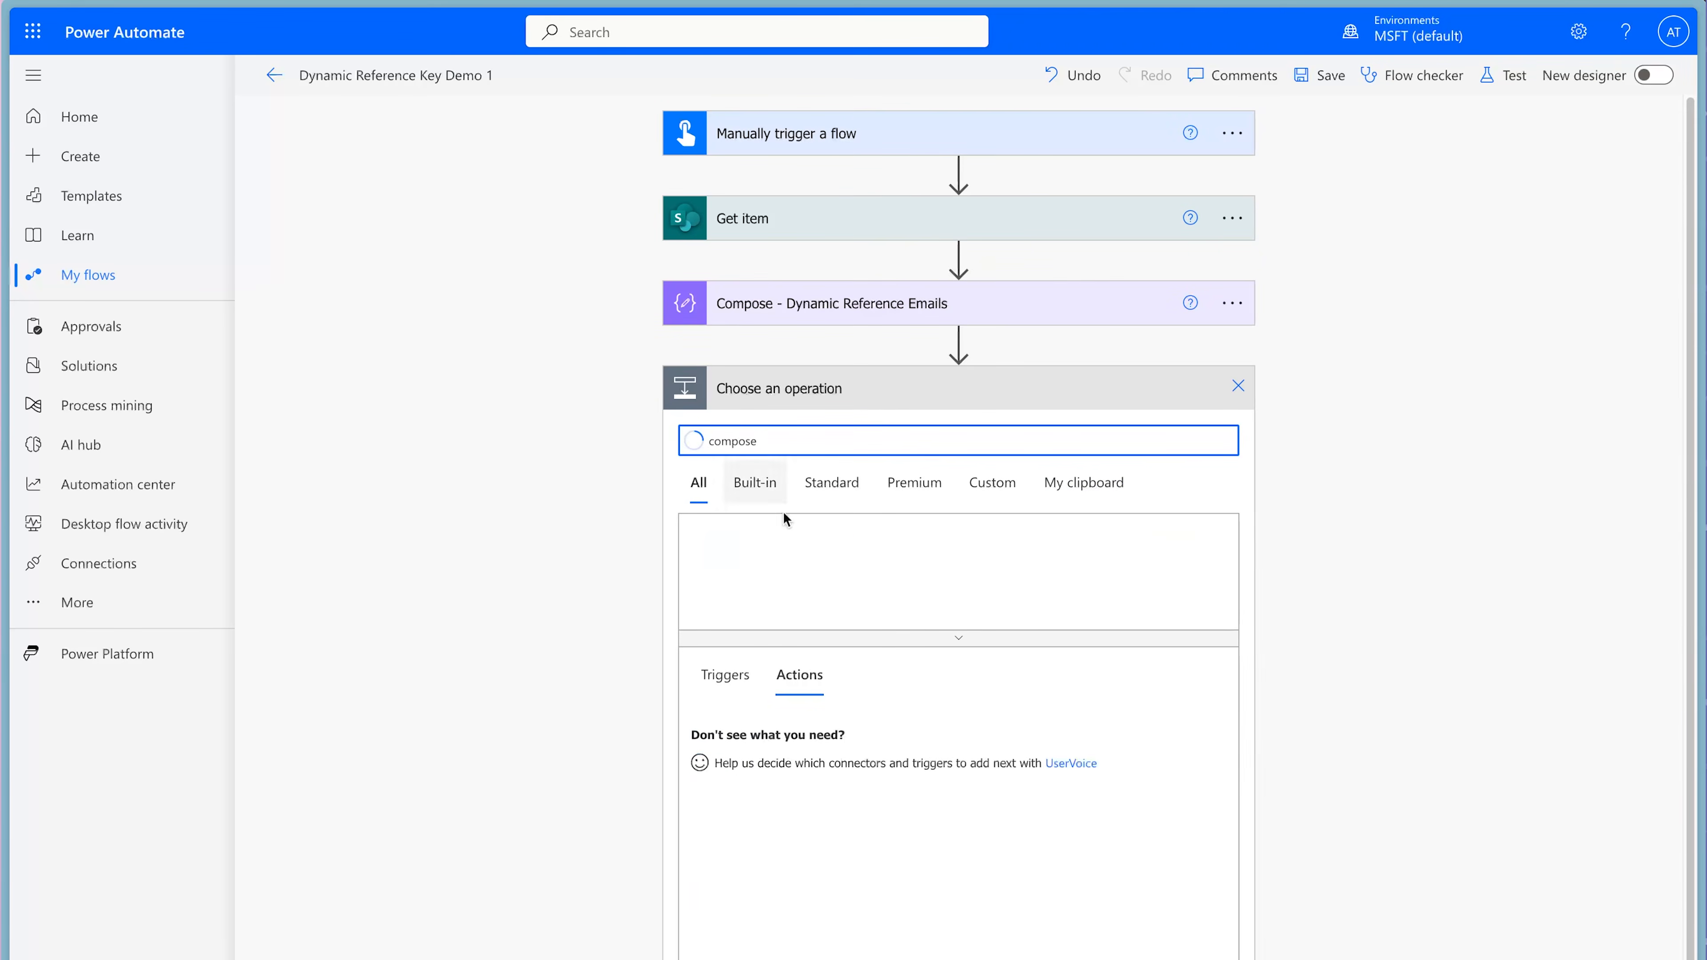
{"action": "left_click", "coordinate": [739, 725]}
{"action": "left_click", "coordinate": [1254, 396]}
{"action": "left_click", "coordinate": [1321, 456]}
{"action": "left_click", "coordinate": [1102, 390]}
{"action": "type", "text": "- Email Recipient"}
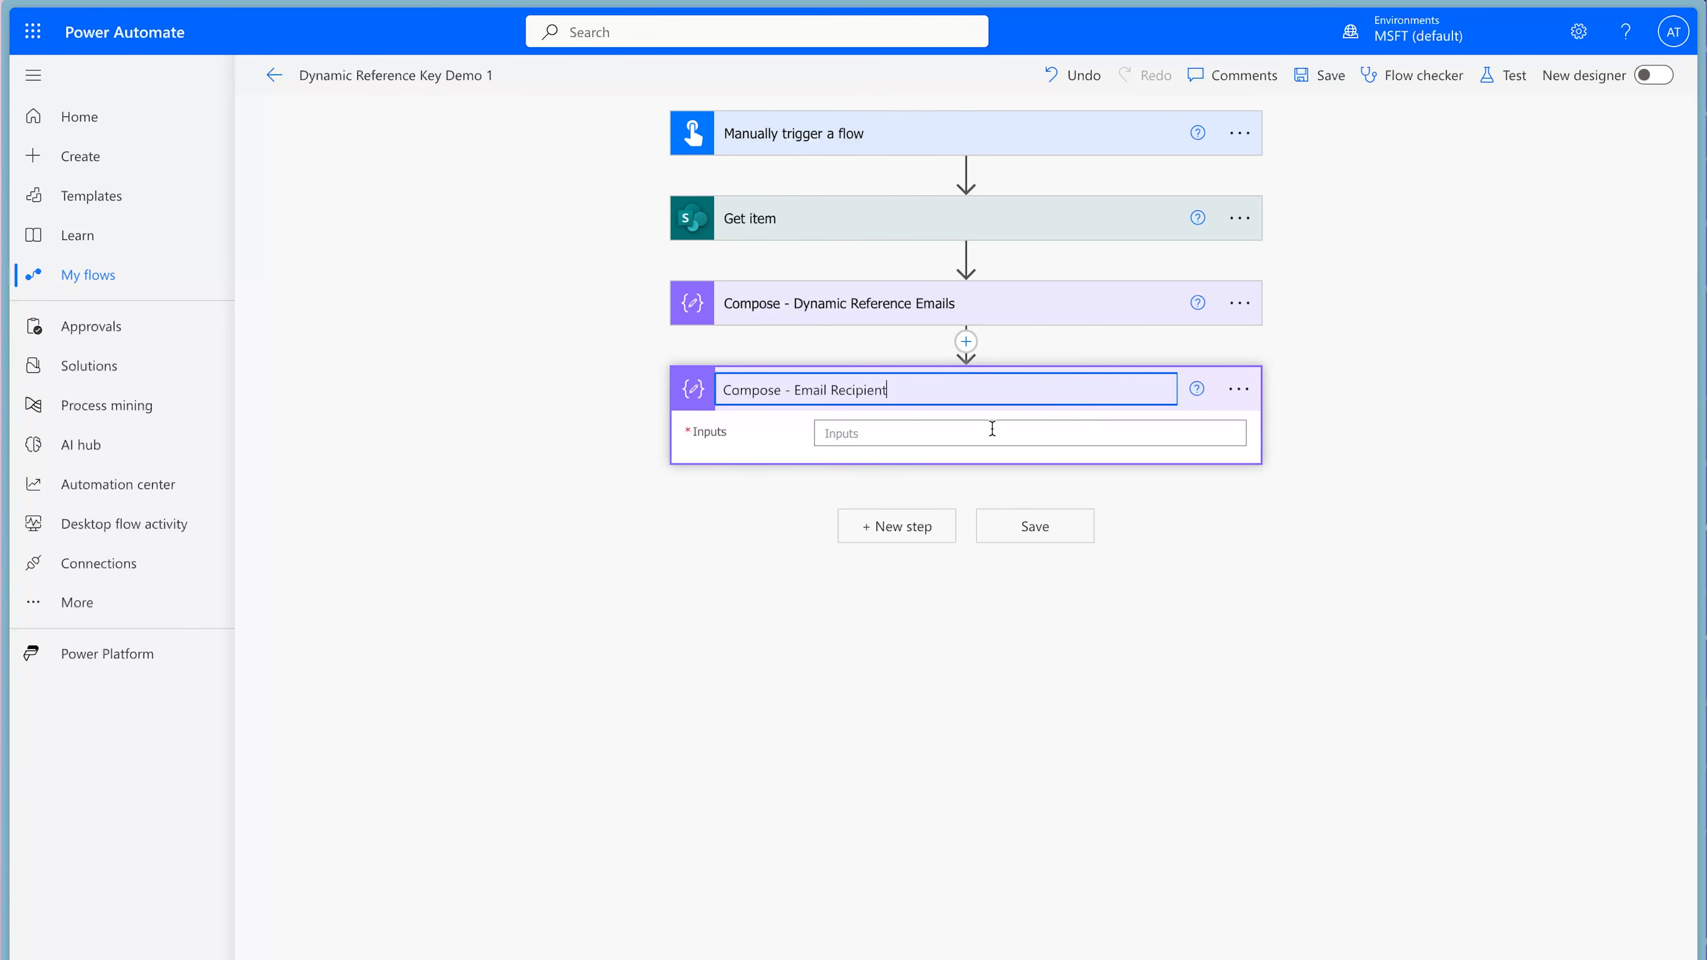
Start an expression for the Compose - Email Recipient input with the key reference ?['Sales'].
{"action": "left_click", "coordinate": [988, 431]}
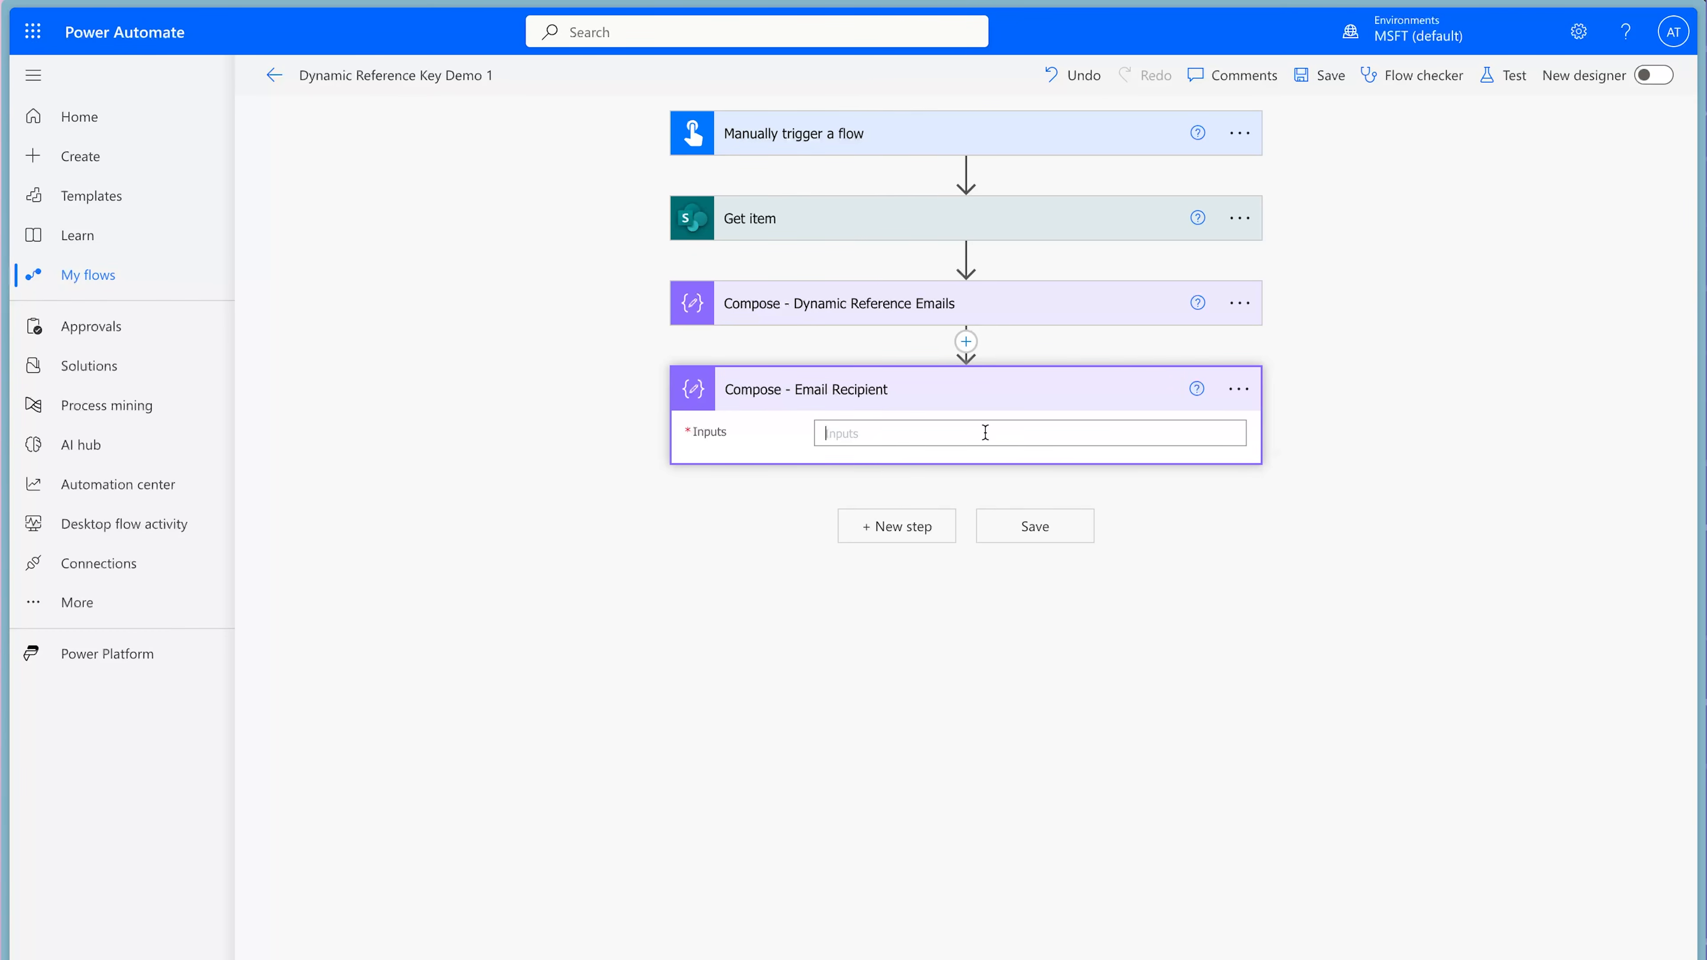
{"action": "left_click", "coordinate": [1459, 548]}
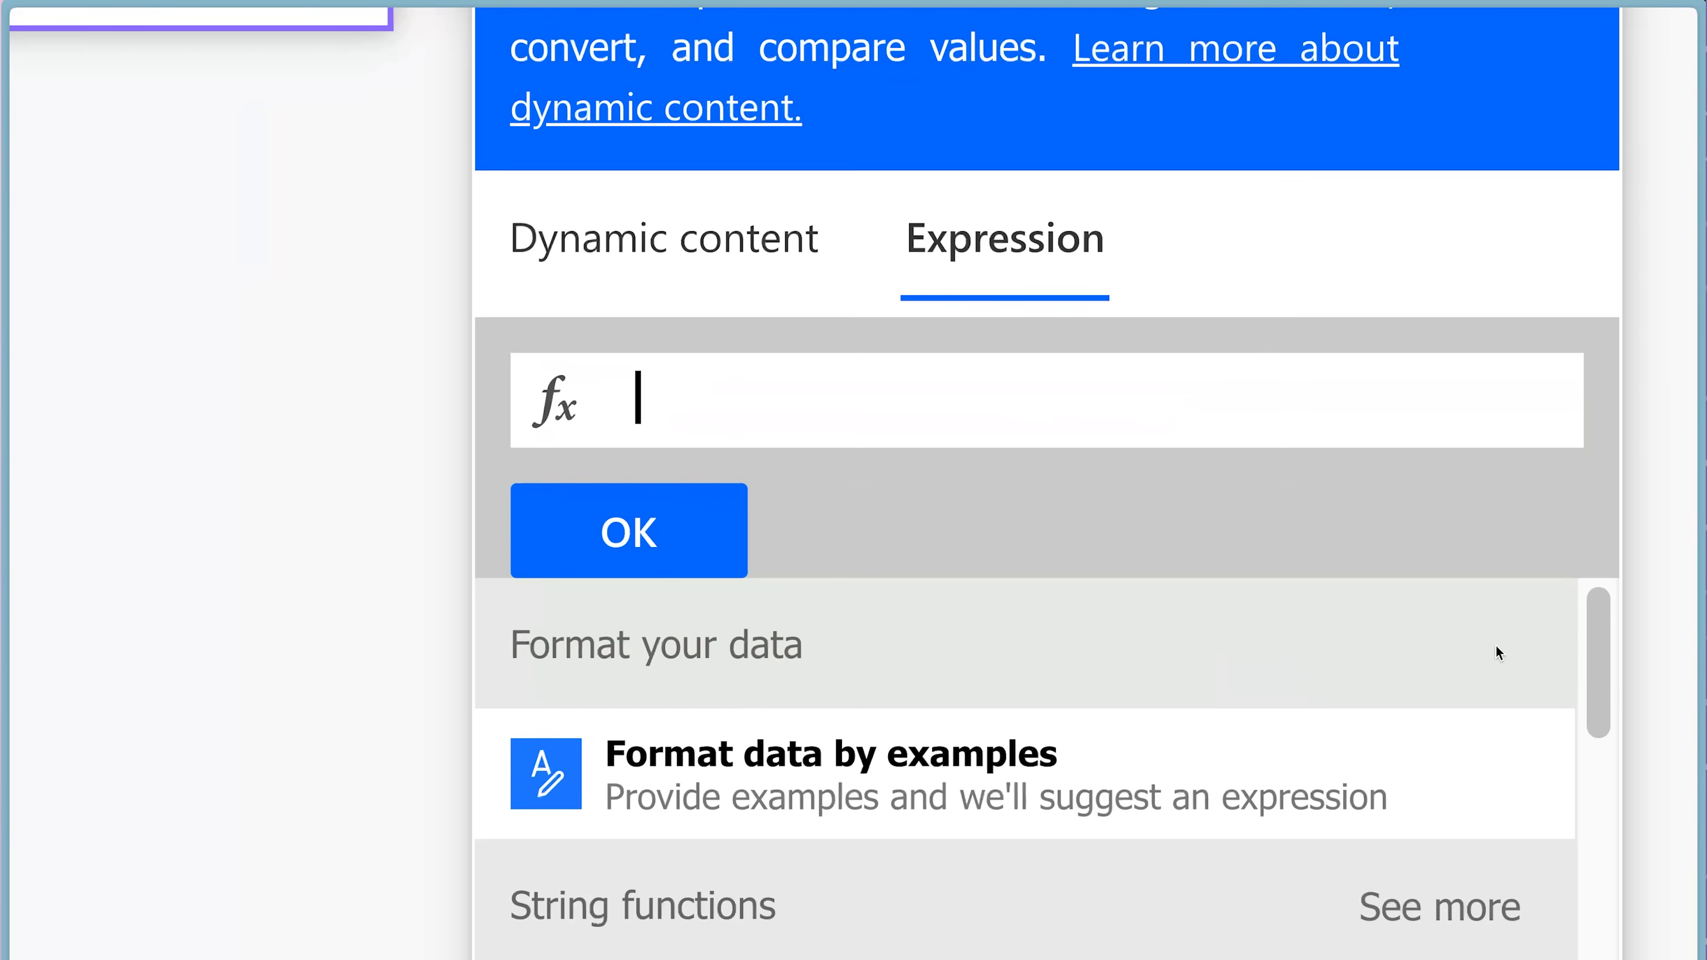
{"action": "type", "text": "? ['Sales"}
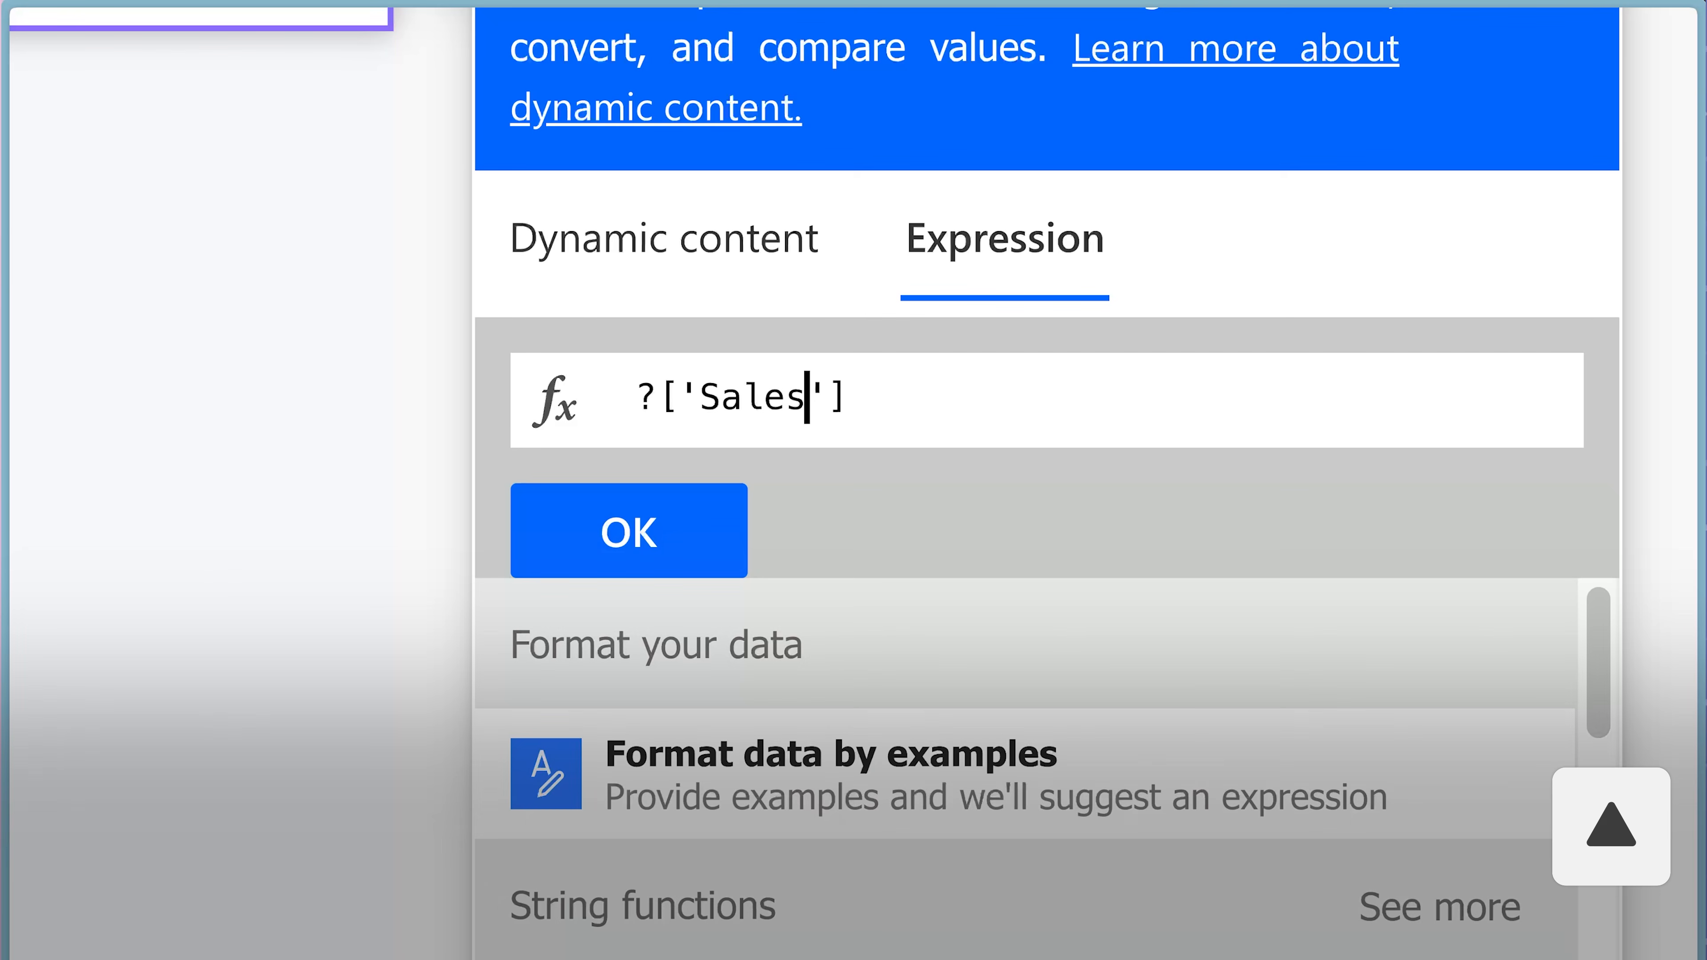
Insert the Outputs of Compose - Dynamic Reference Emails before ?['Sales'] and add the finished expression to the Compose - Email Recipient input.
{"action": "key", "text": "Up"}
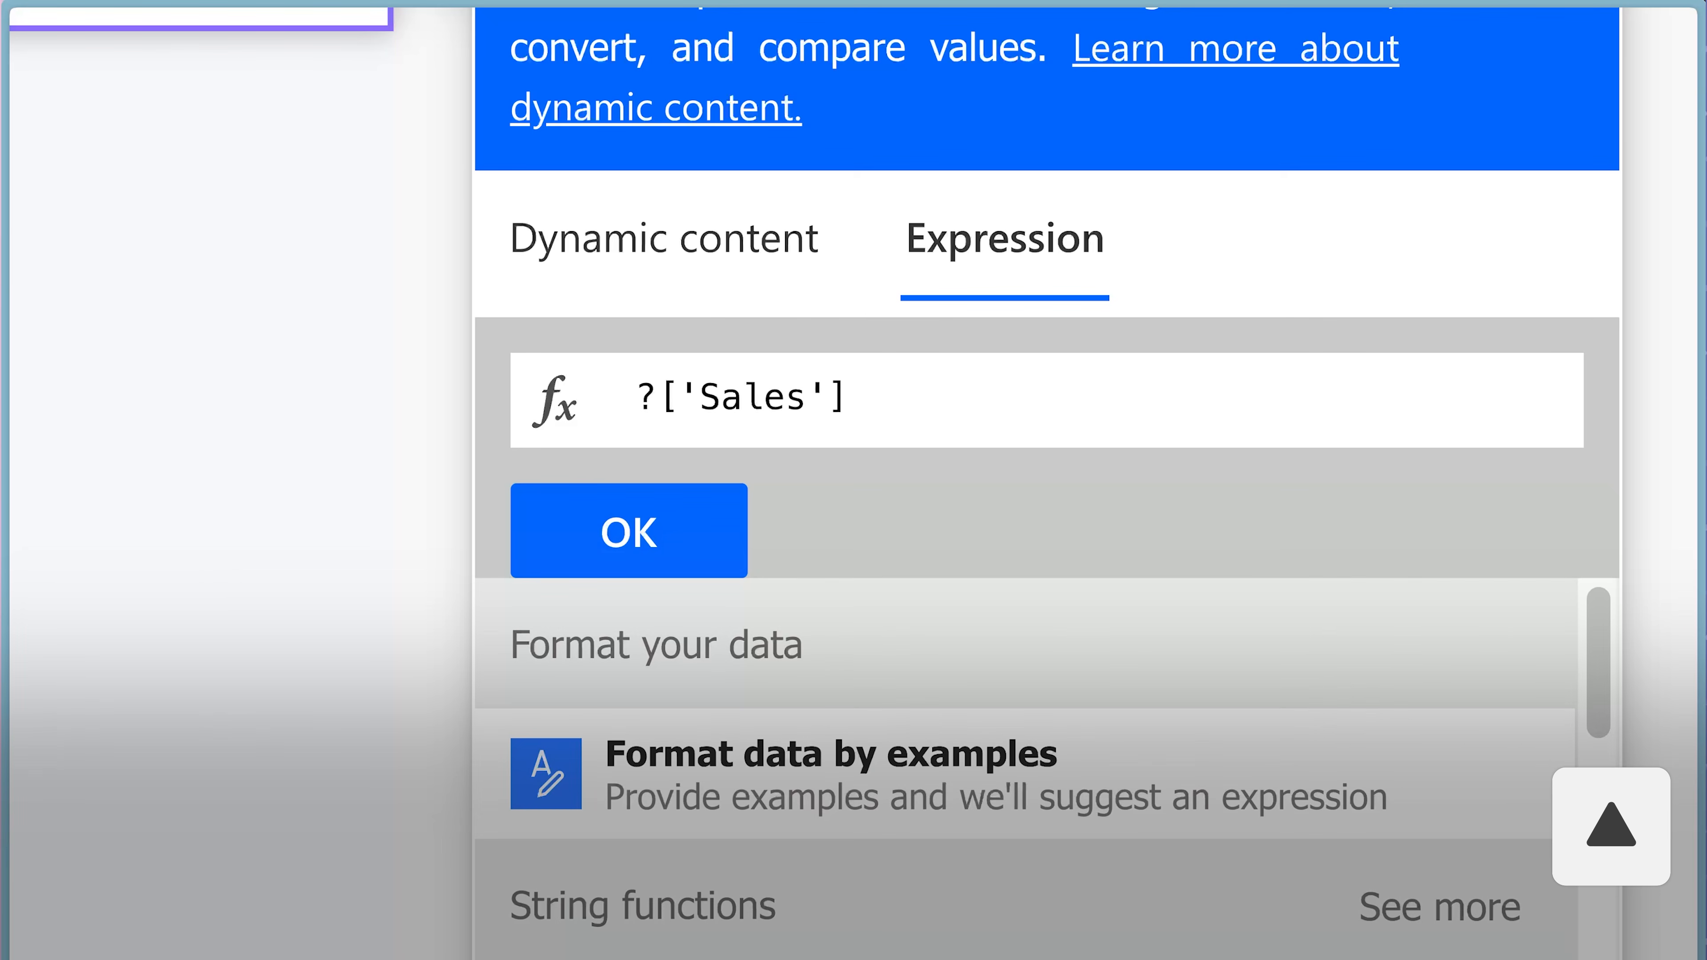
{"action": "left_click", "coordinate": [732, 282]}
{"action": "scroll", "coordinate": [817, 690], "scroll_direction": "down", "scroll_amount": 1}
{"action": "scroll", "coordinate": [817, 691], "scroll_direction": "down", "scroll_amount": 1}
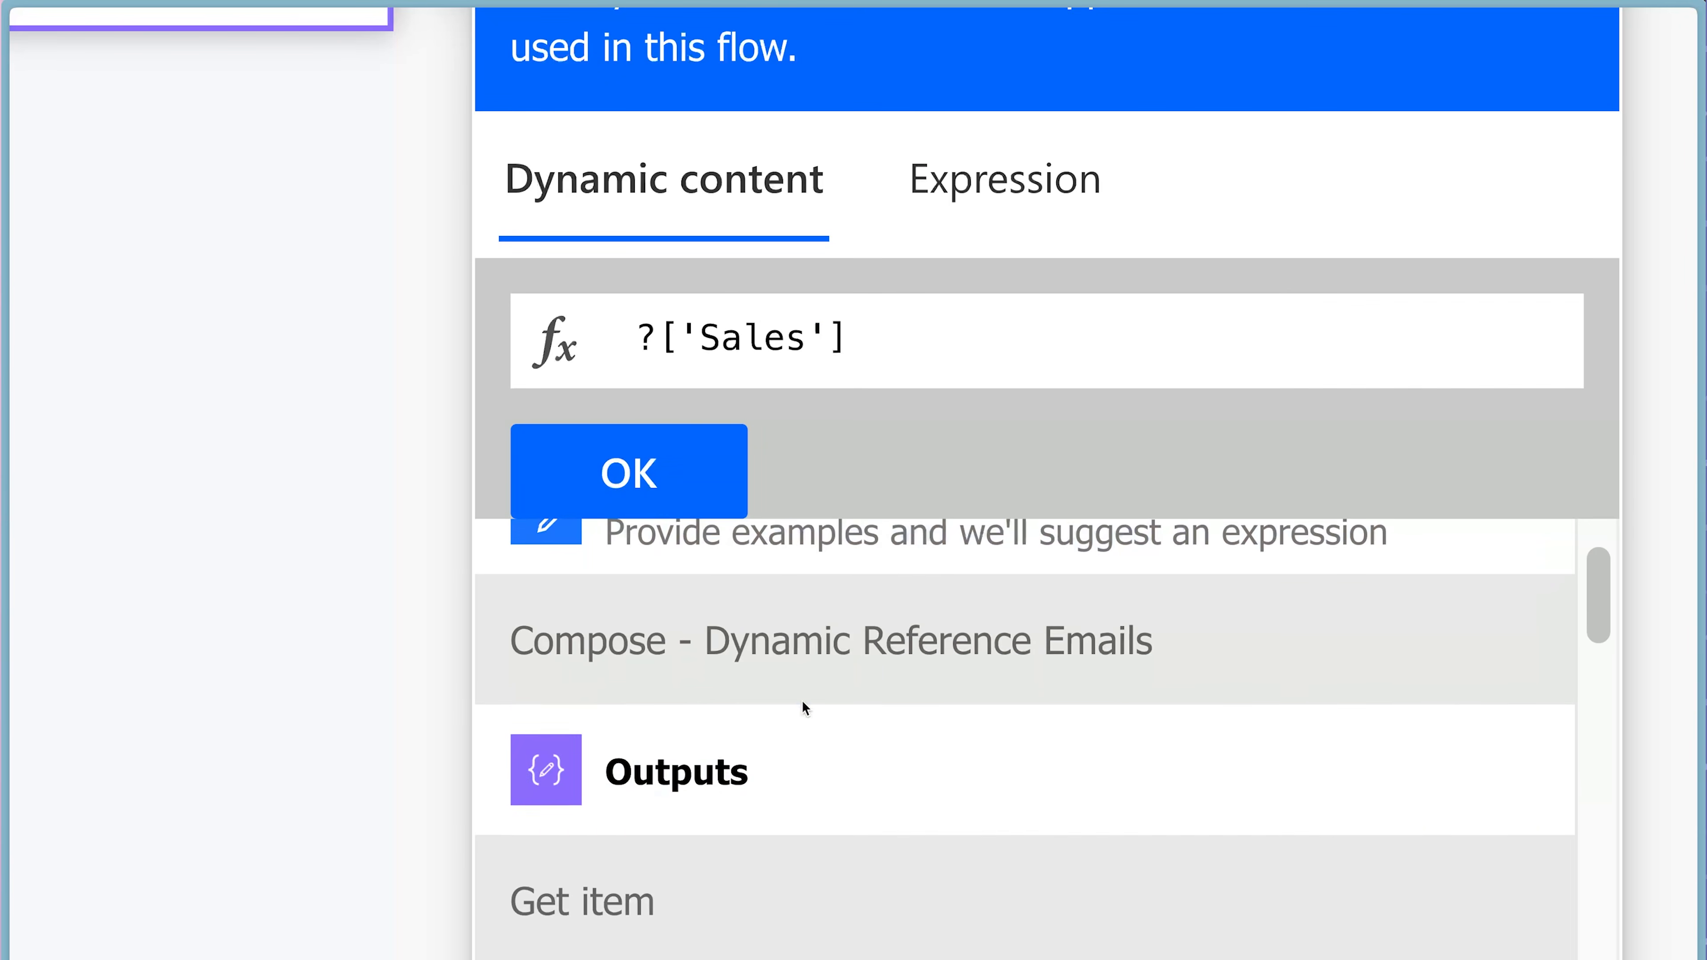
{"action": "left_click", "coordinate": [758, 751]}
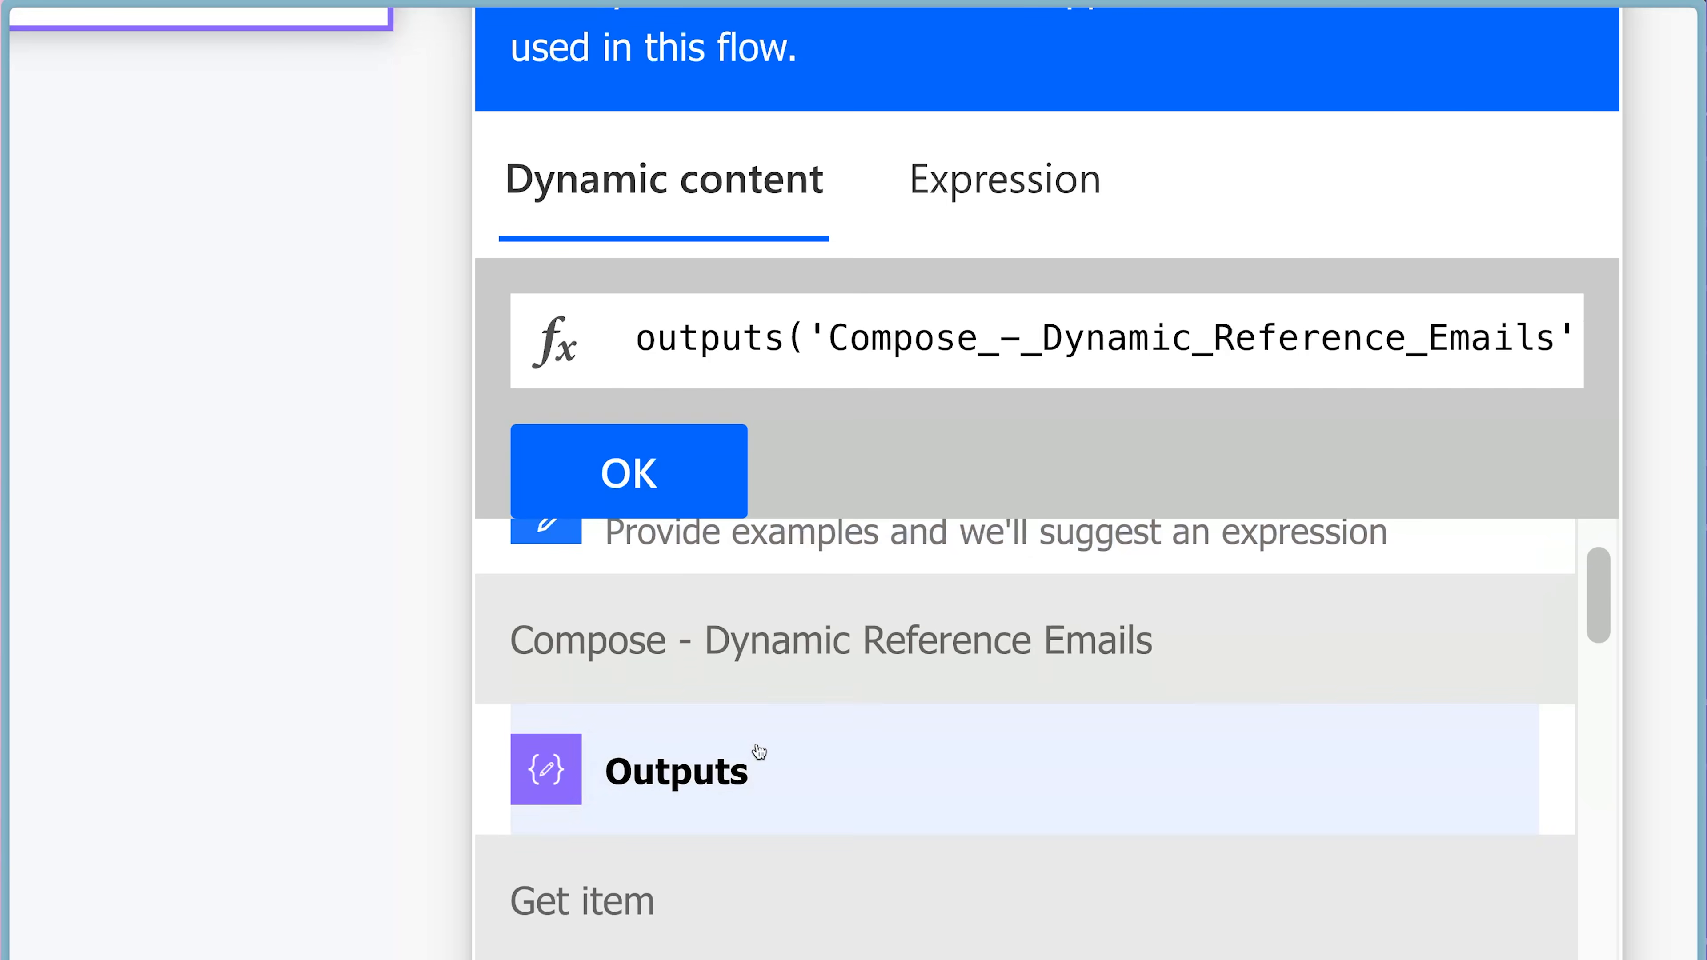
{"action": "left_click", "coordinate": [686, 484]}
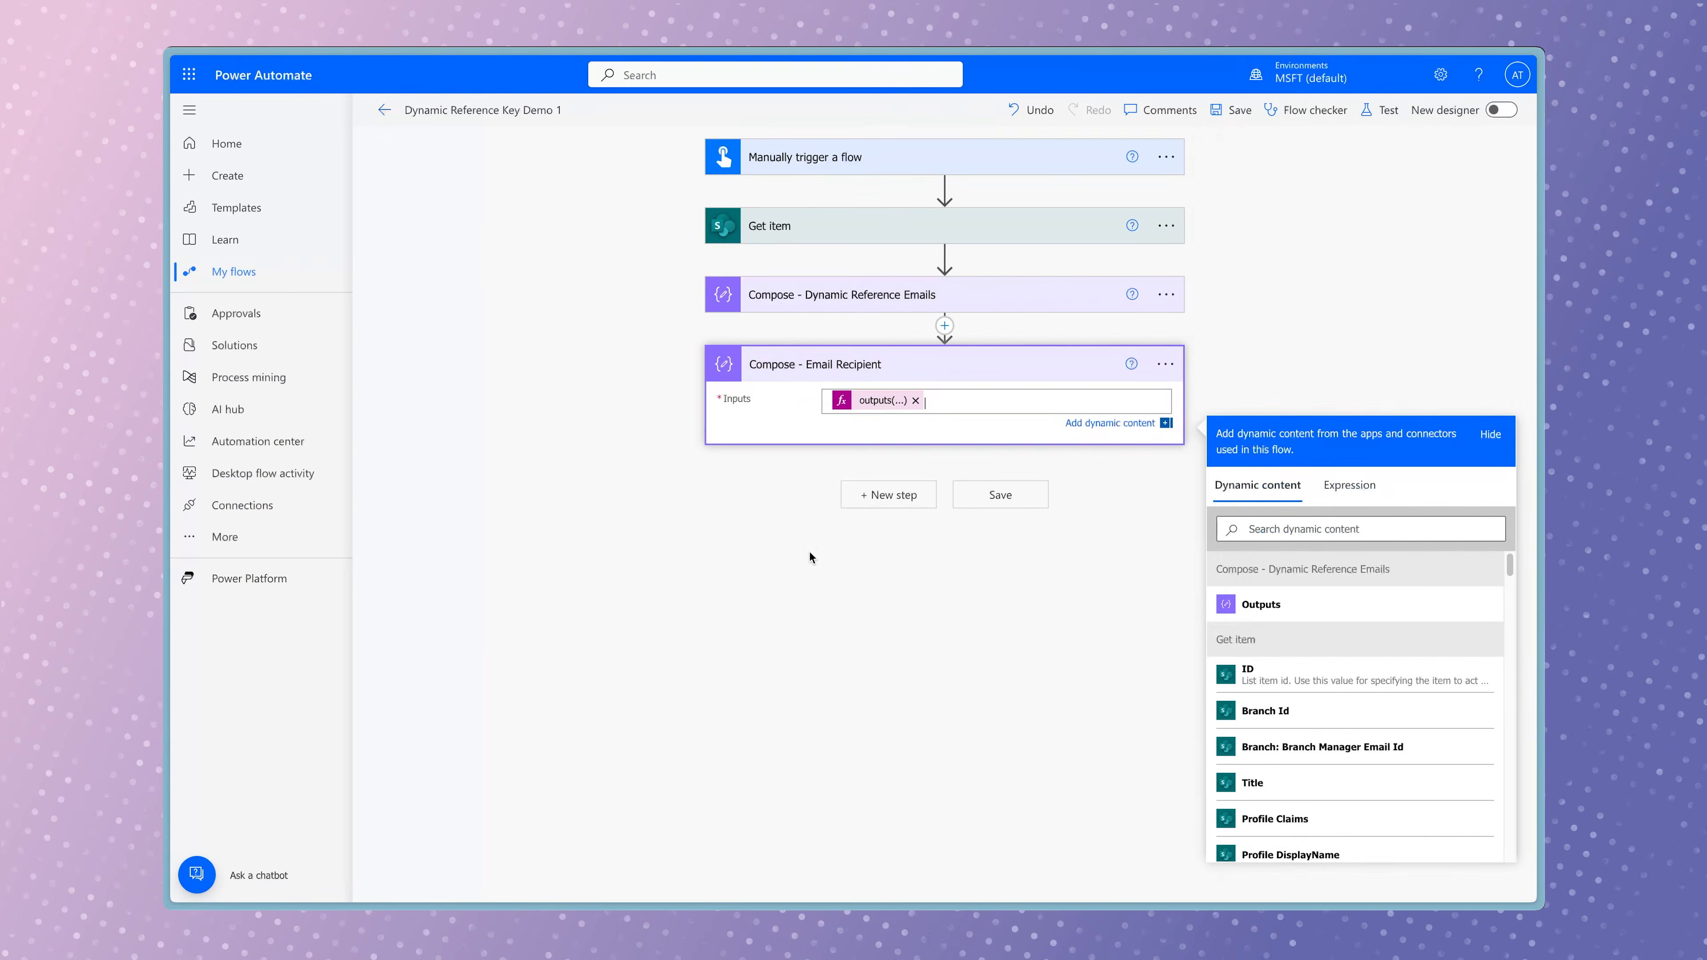
Save the flow and run it as a manual test.
{"action": "left_click", "coordinate": [1378, 110]}
{"action": "left_click", "coordinate": [1277, 874]}
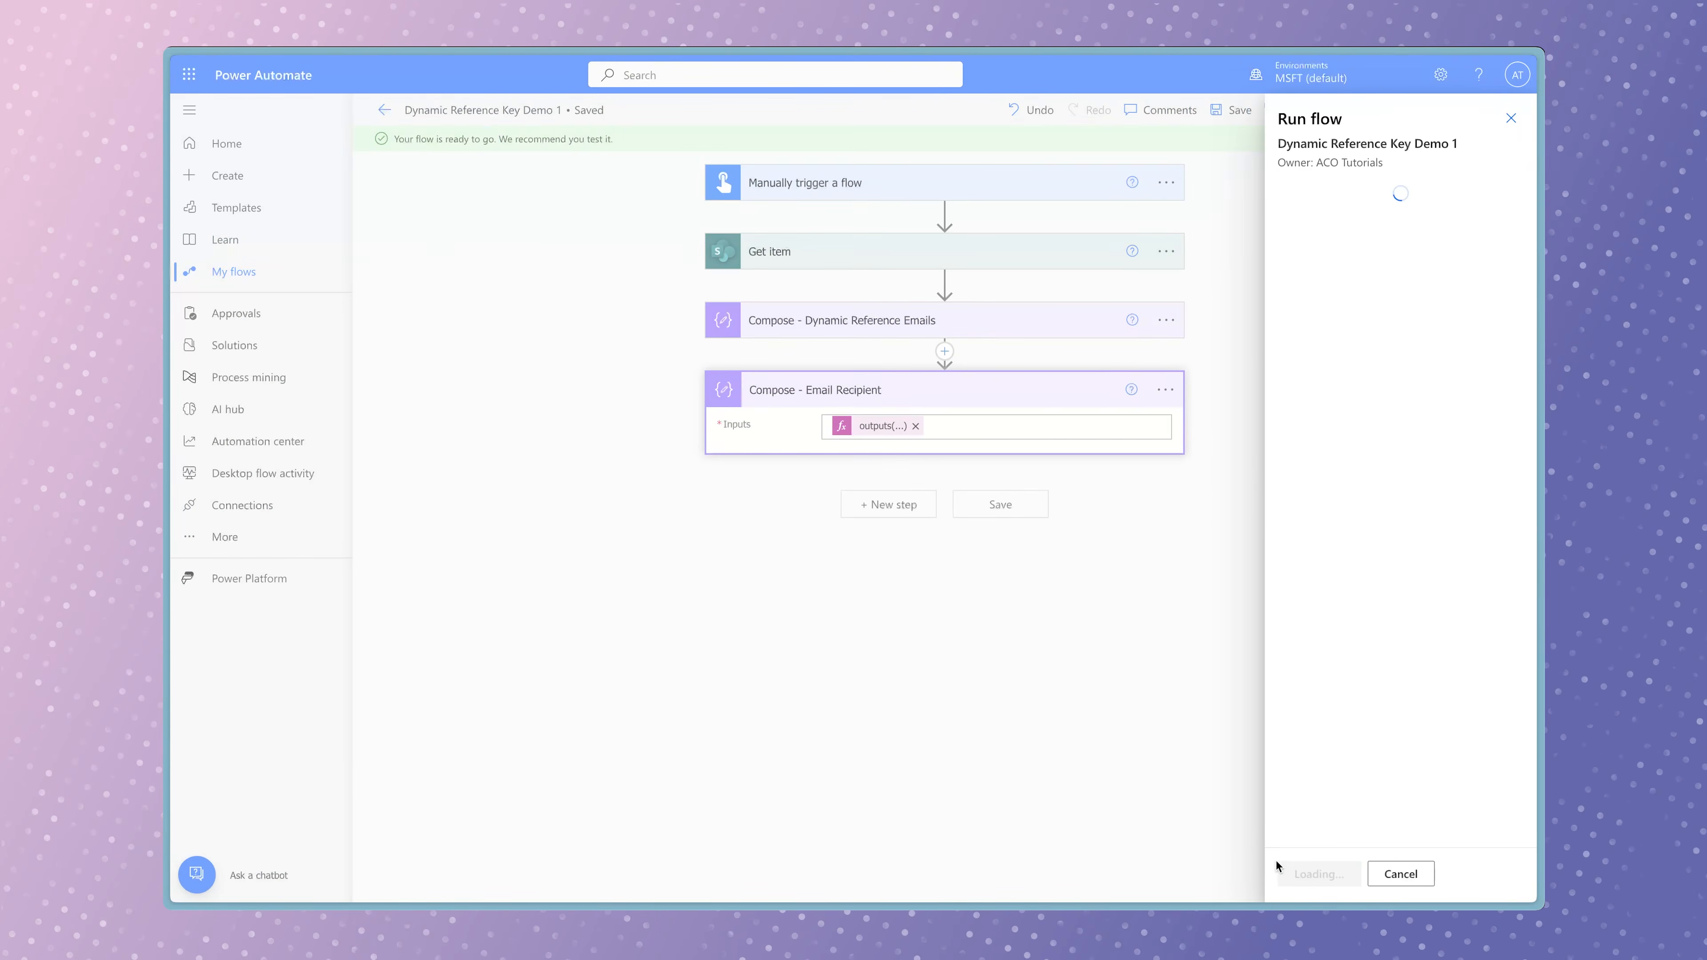
{"action": "left_click", "coordinate": [1324, 874]}
{"action": "left_click", "coordinate": [1323, 874]}
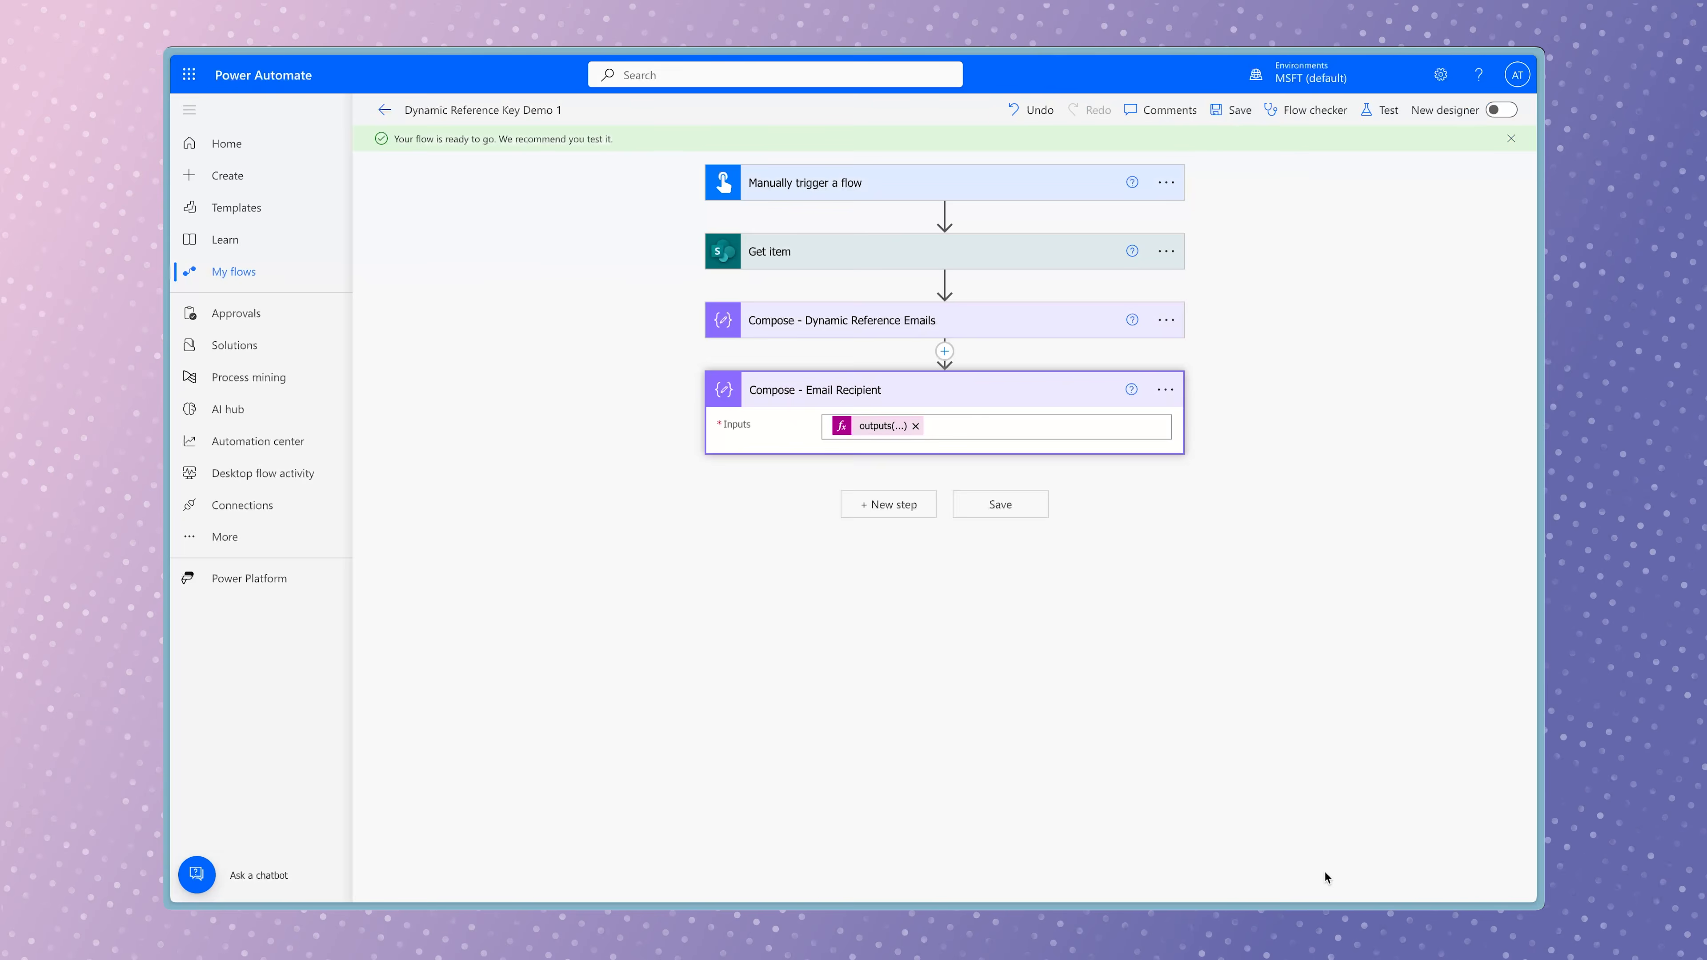
Expand the run results of Compose - Dynamic Reference Emails and Compose - Email Recipient to check the recipient returned for Sales.
{"action": "left_click", "coordinate": [978, 348]}
{"action": "left_click", "coordinate": [1008, 789]}
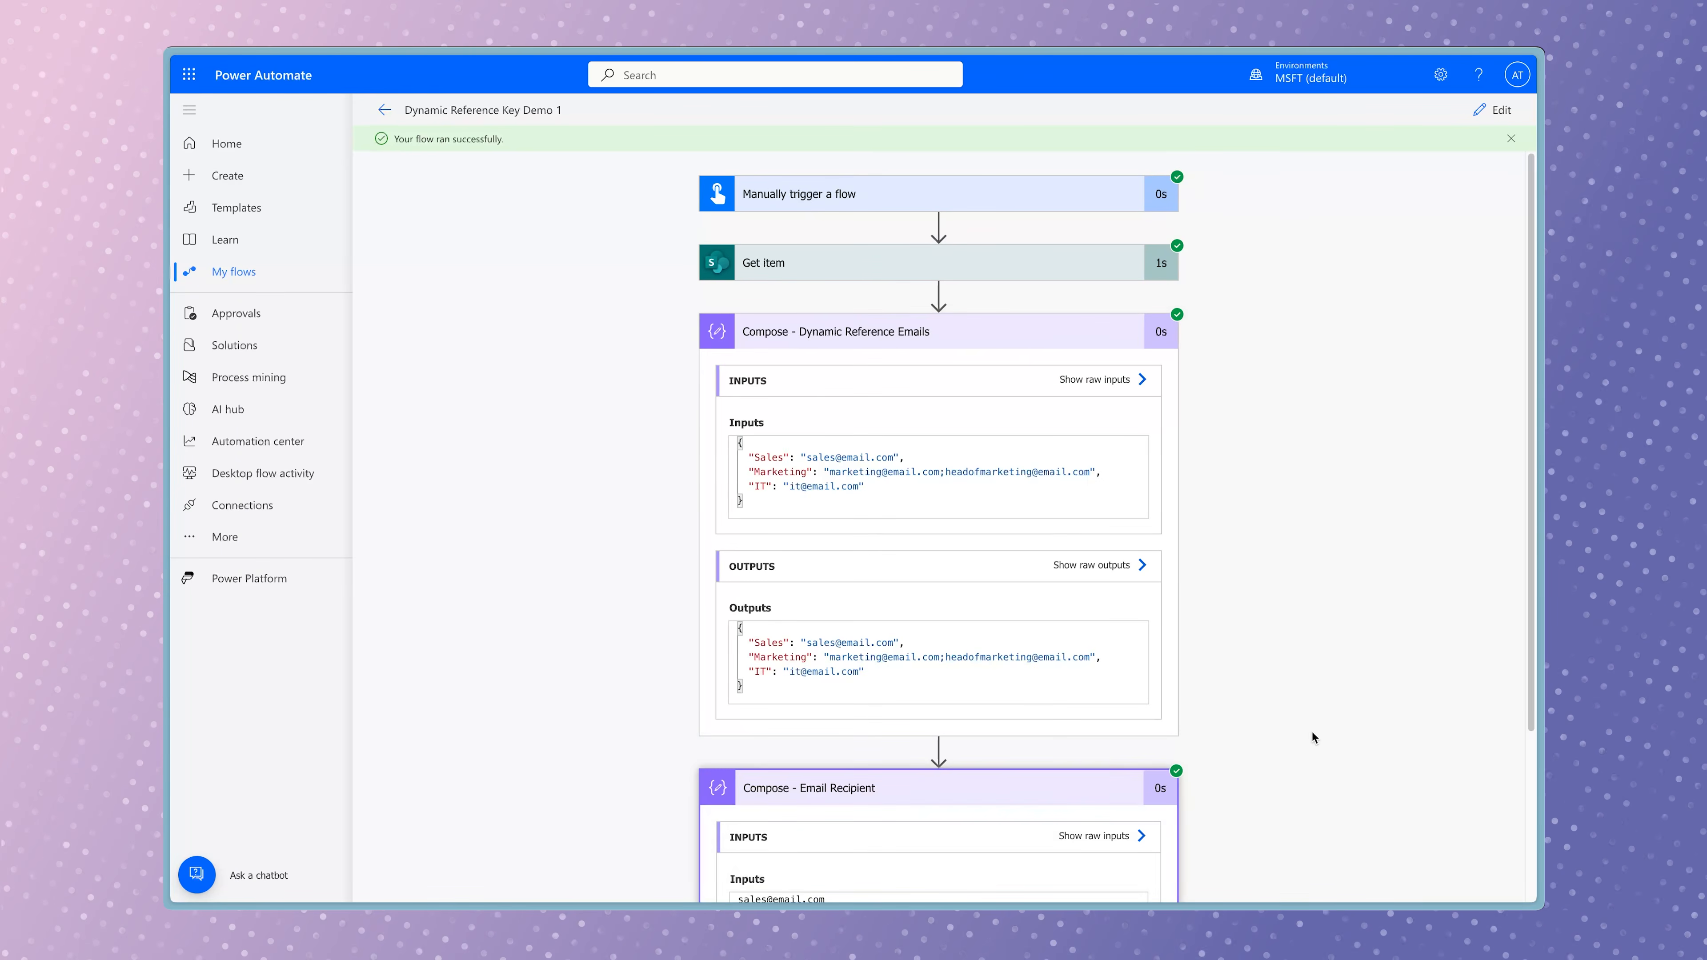
{"action": "scroll", "coordinate": [1312, 733], "scroll_direction": "down", "scroll_amount": 3}
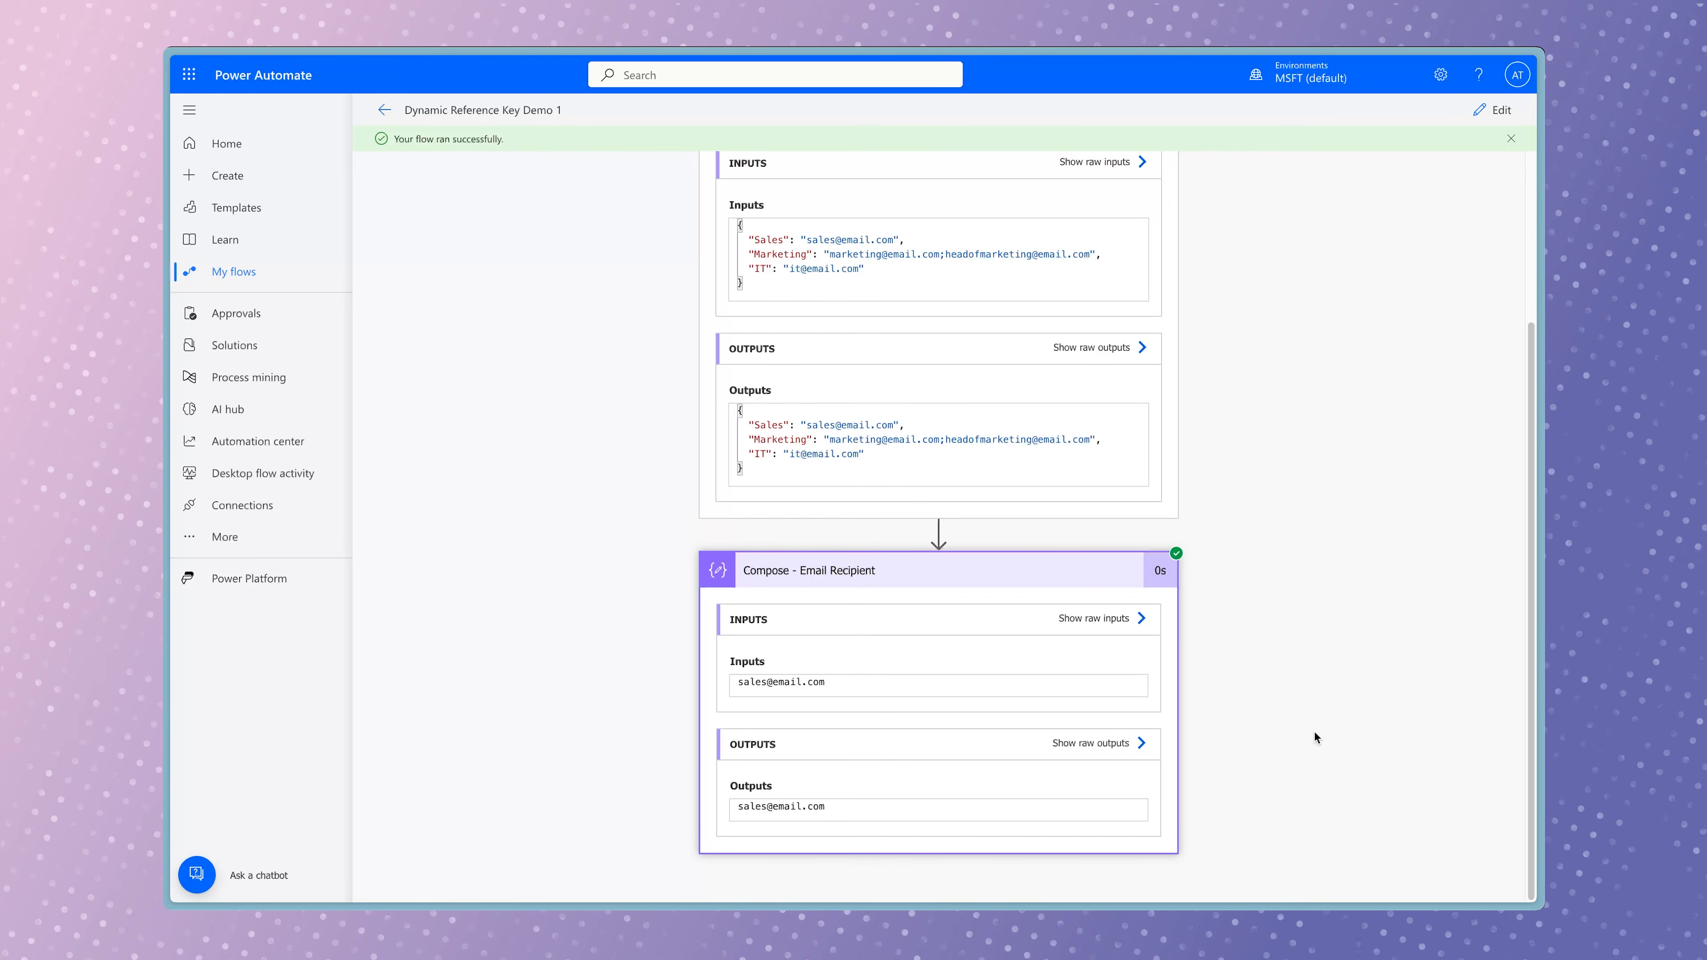
Reopen the flow for editing and remove the hard-coded 'Sales' key from the brackets of the Compose - Email Recipient expression.
{"action": "left_click", "coordinate": [1490, 110]}
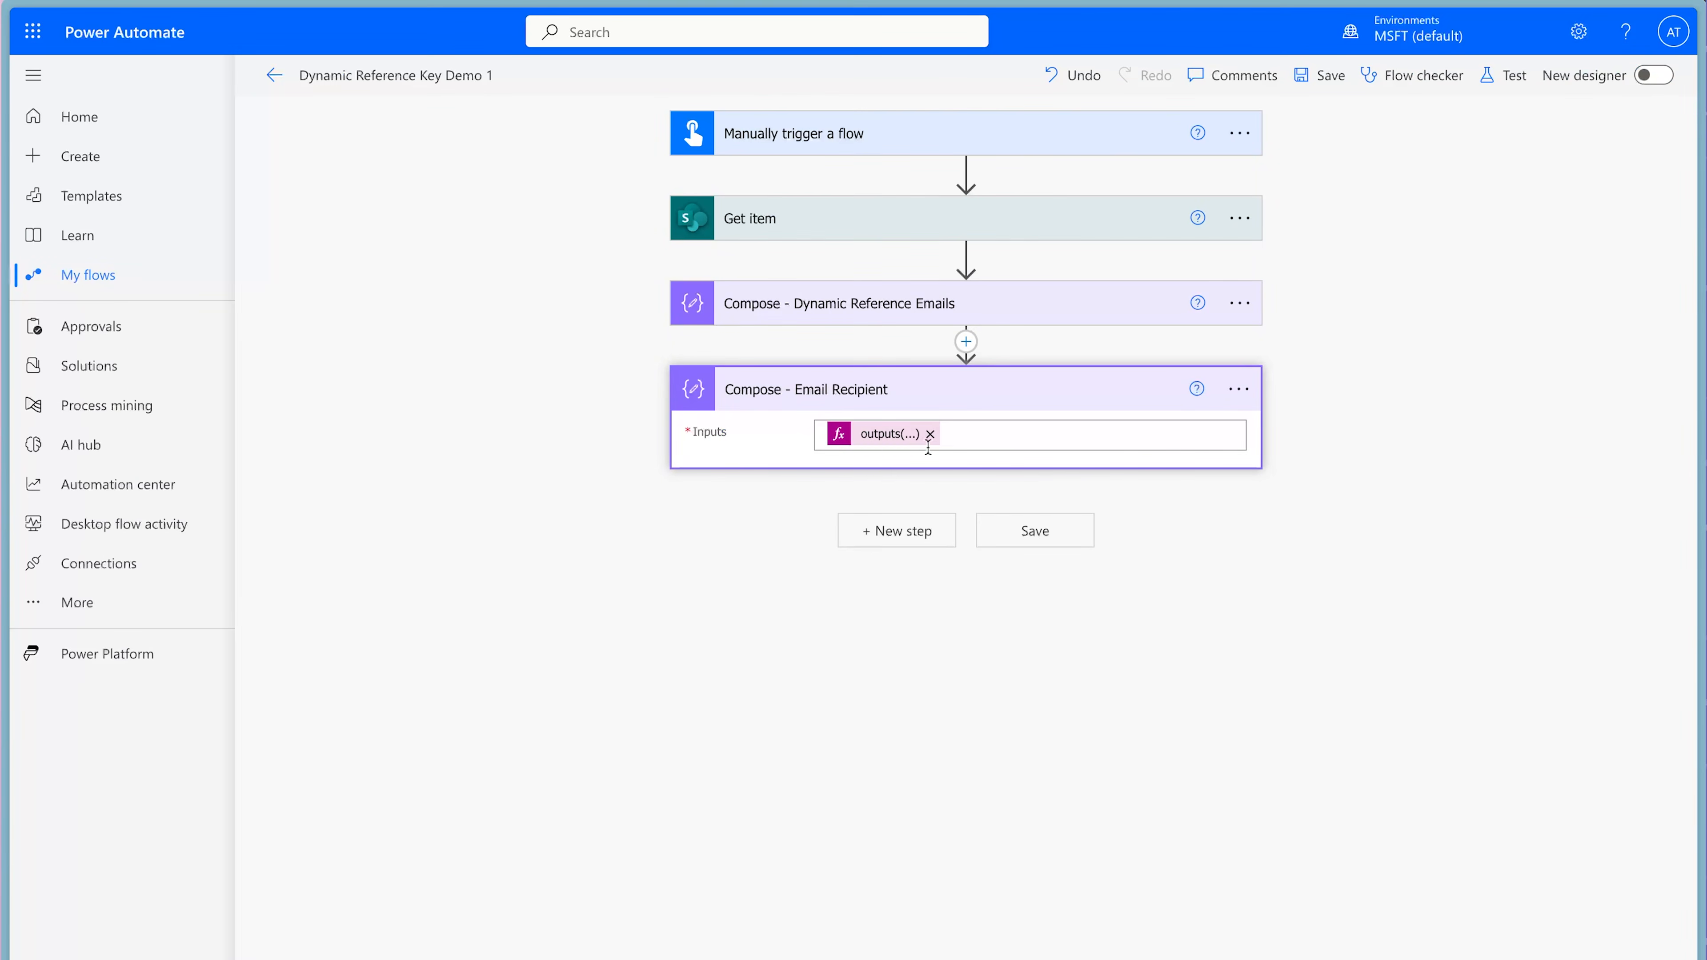
{"action": "left_click", "coordinate": [872, 436]}
{"action": "scroll", "coordinate": [1473, 614], "scroll_direction": "right", "scroll_amount": 2}
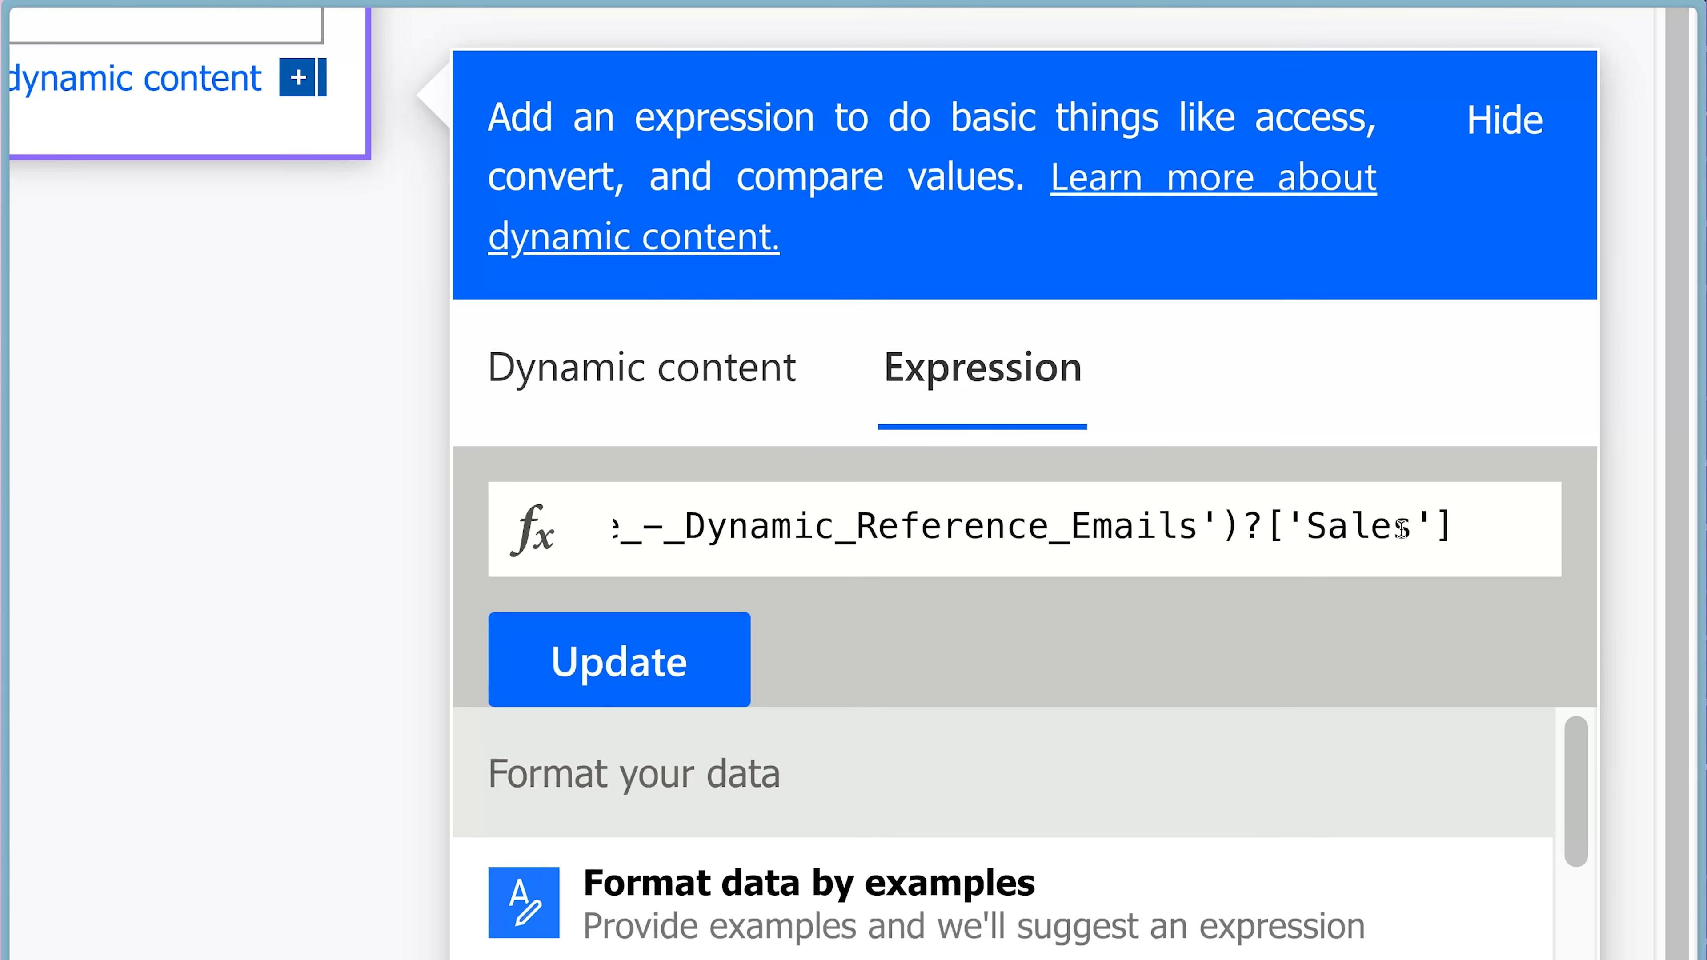
{"action": "left_click_drag", "start_coordinate": [1607, 610], "coordinate": [1565, 610]}
{"action": "left_click_drag", "start_coordinate": [1306, 523], "coordinate": [1287, 524]}
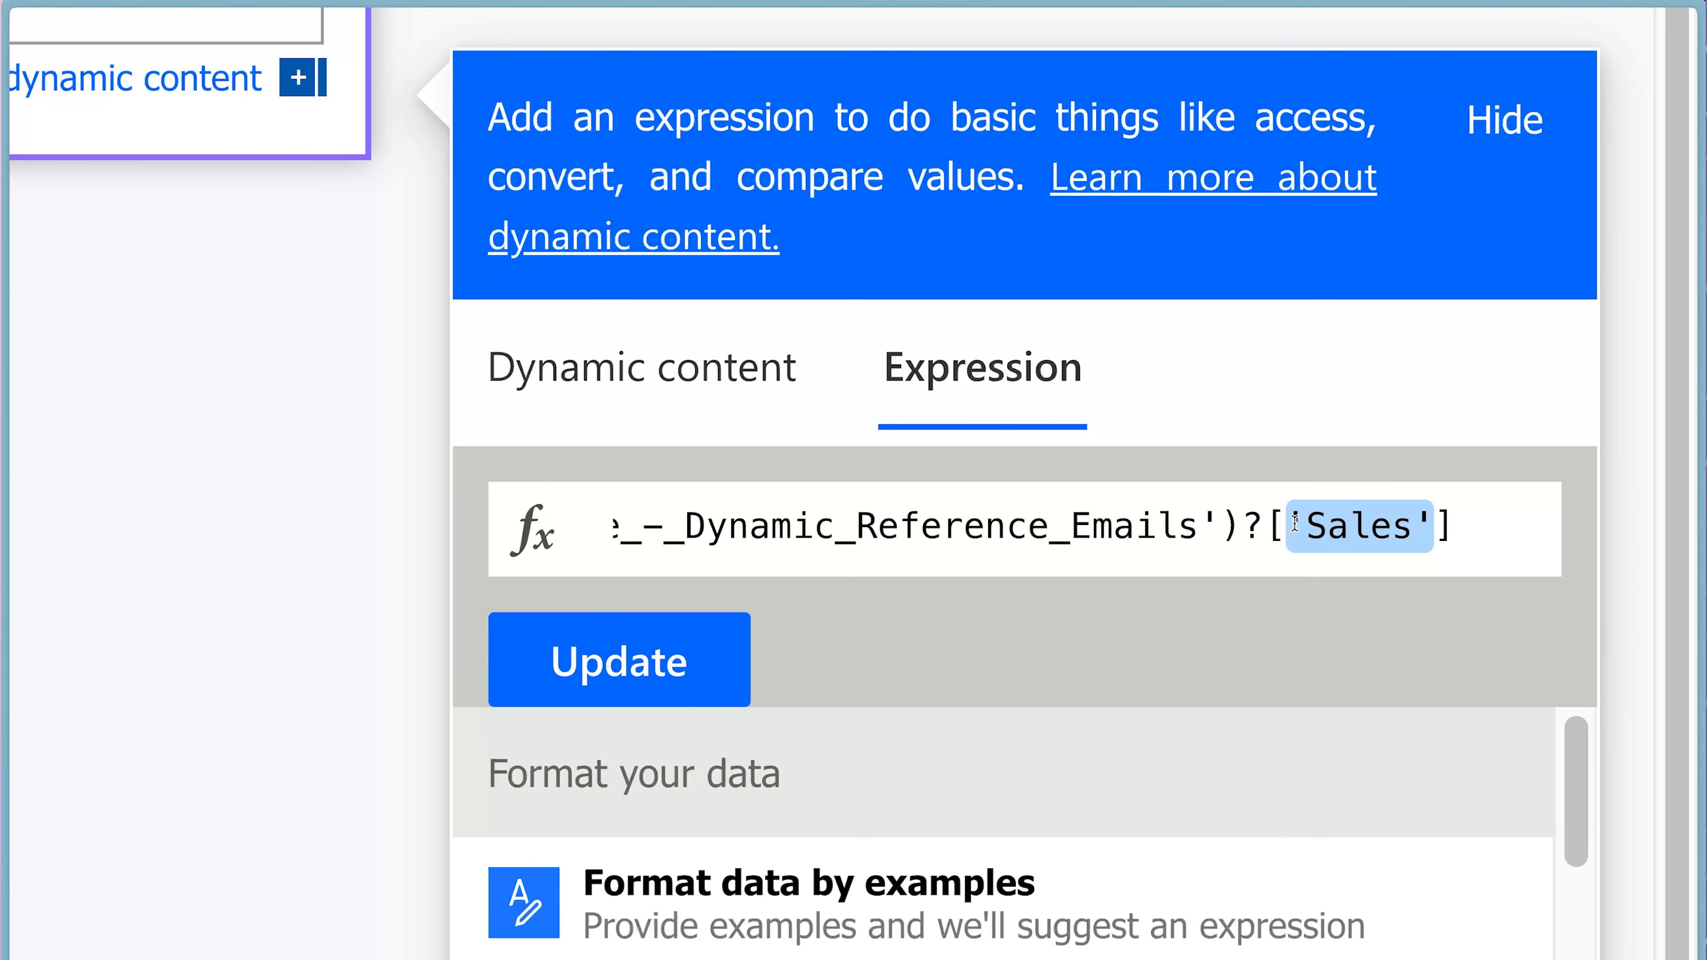
{"action": "key", "text": "BackSpace"}
Insert Get item's Department Value as the reference key inside the empty brackets and update the expression.
{"action": "left_click", "coordinate": [709, 400]}
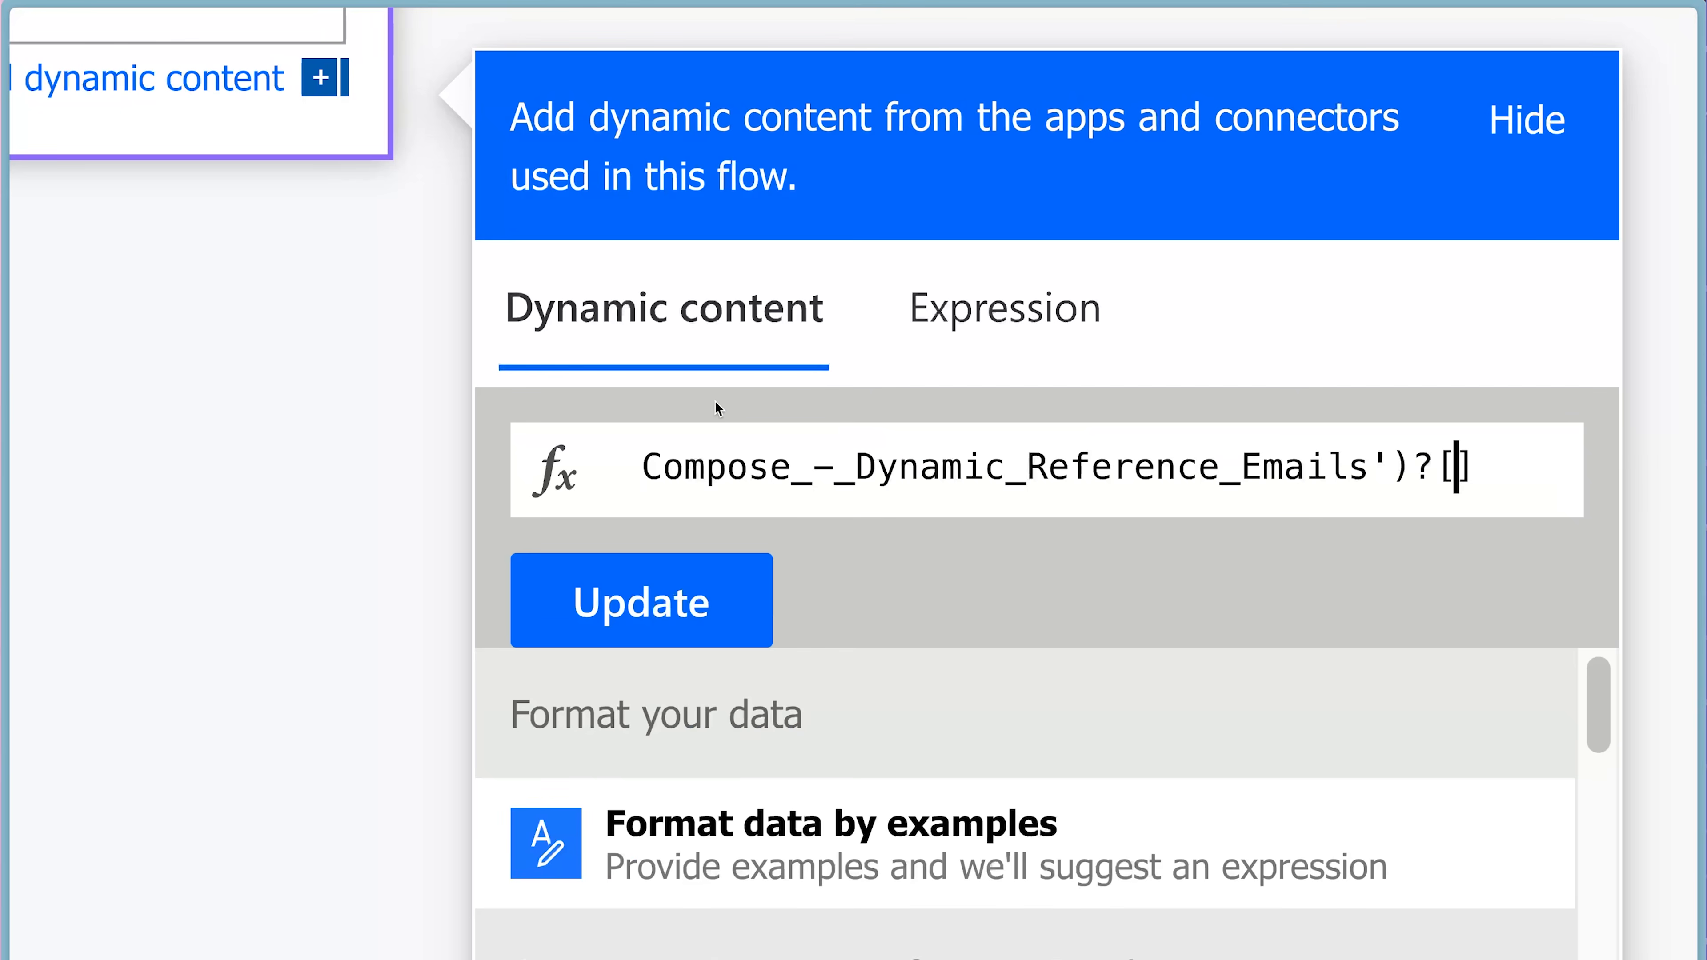
{"action": "scroll", "coordinate": [1121, 760], "scroll_direction": "down", "scroll_amount": 10}
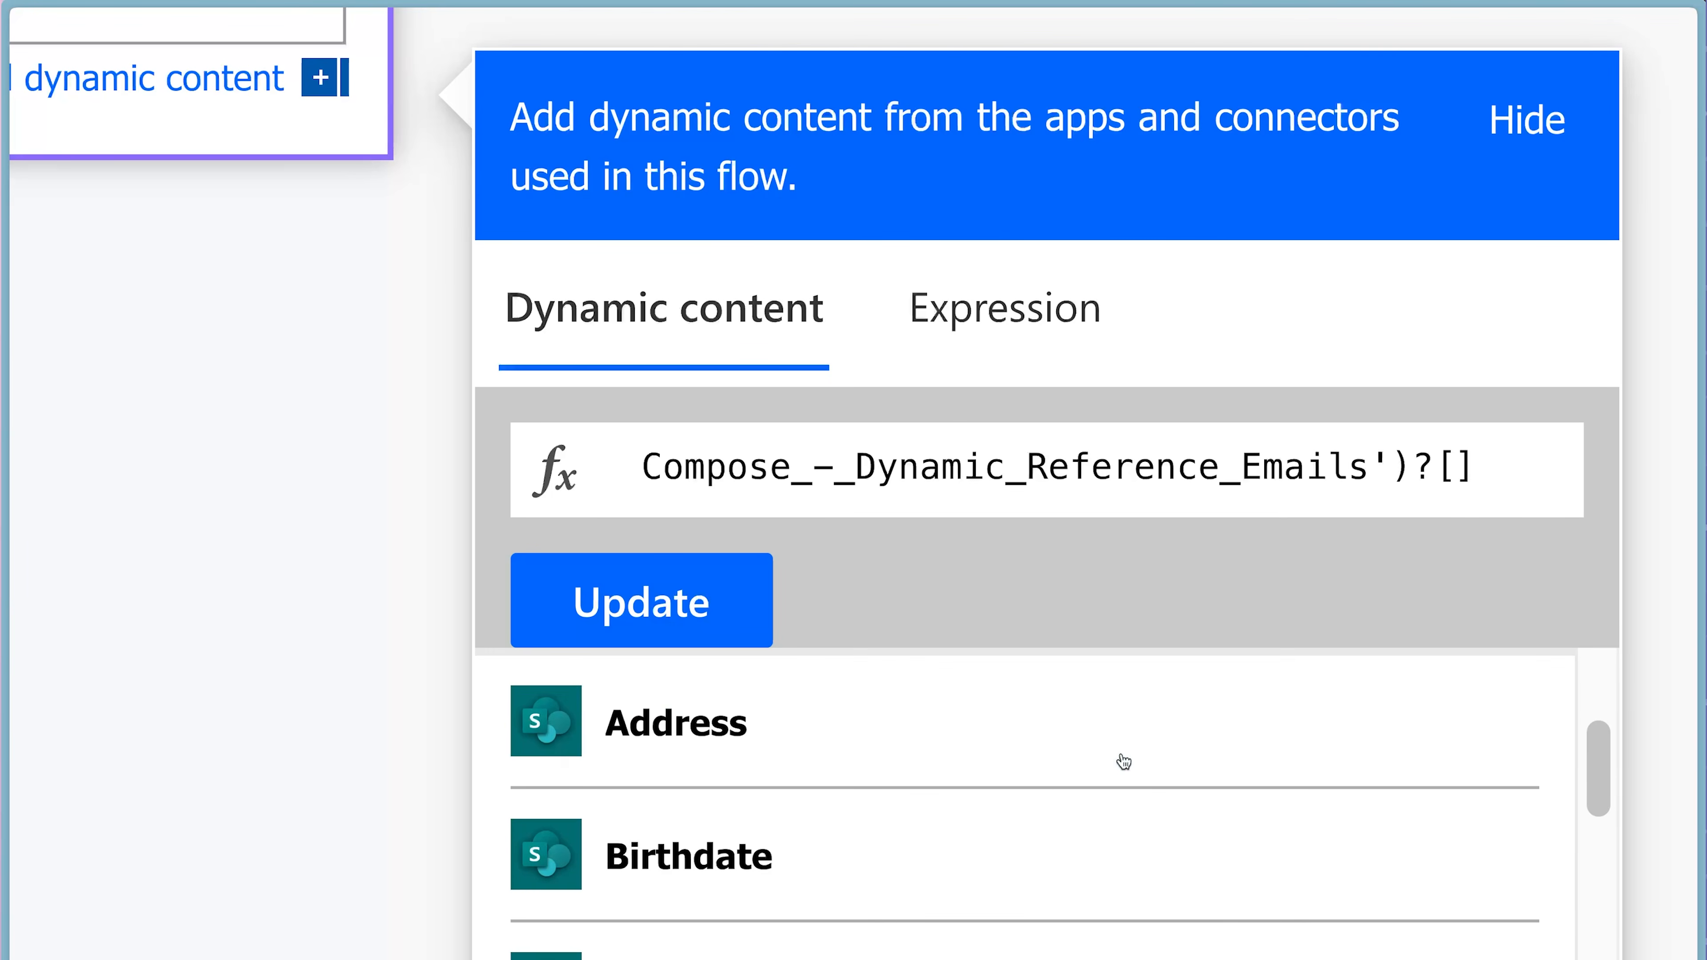
{"action": "scroll", "coordinate": [1124, 762], "scroll_direction": "down", "scroll_amount": 10}
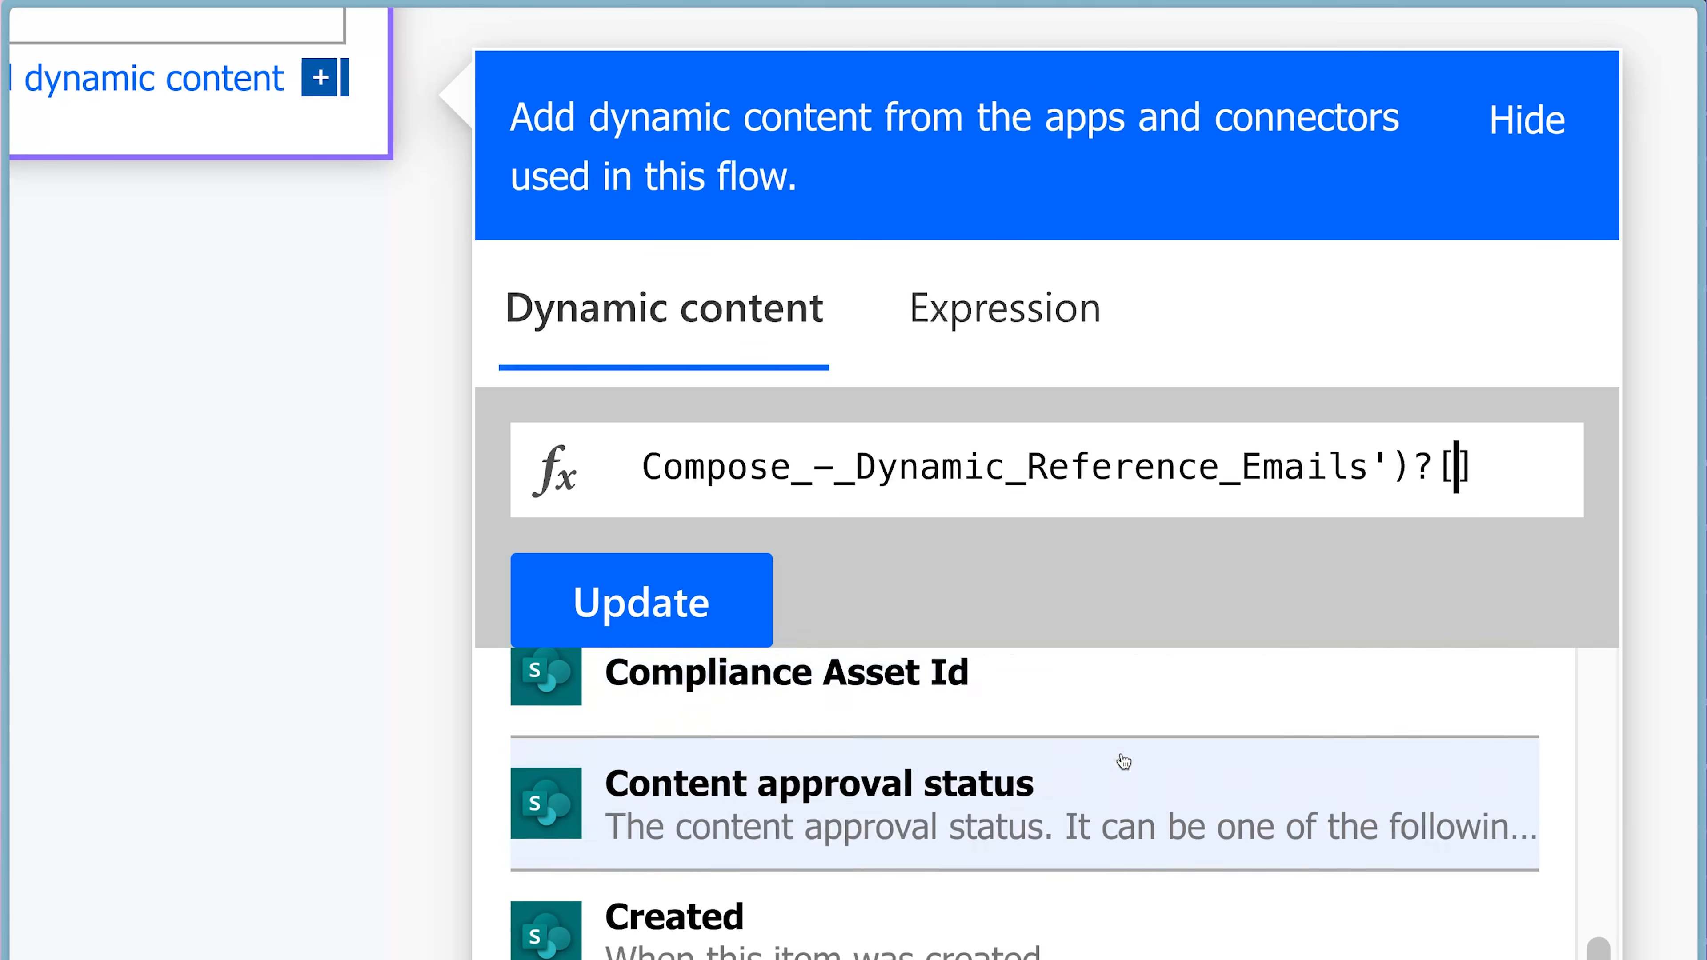
{"action": "scroll", "coordinate": [1124, 762], "scroll_direction": "down", "scroll_amount": 5}
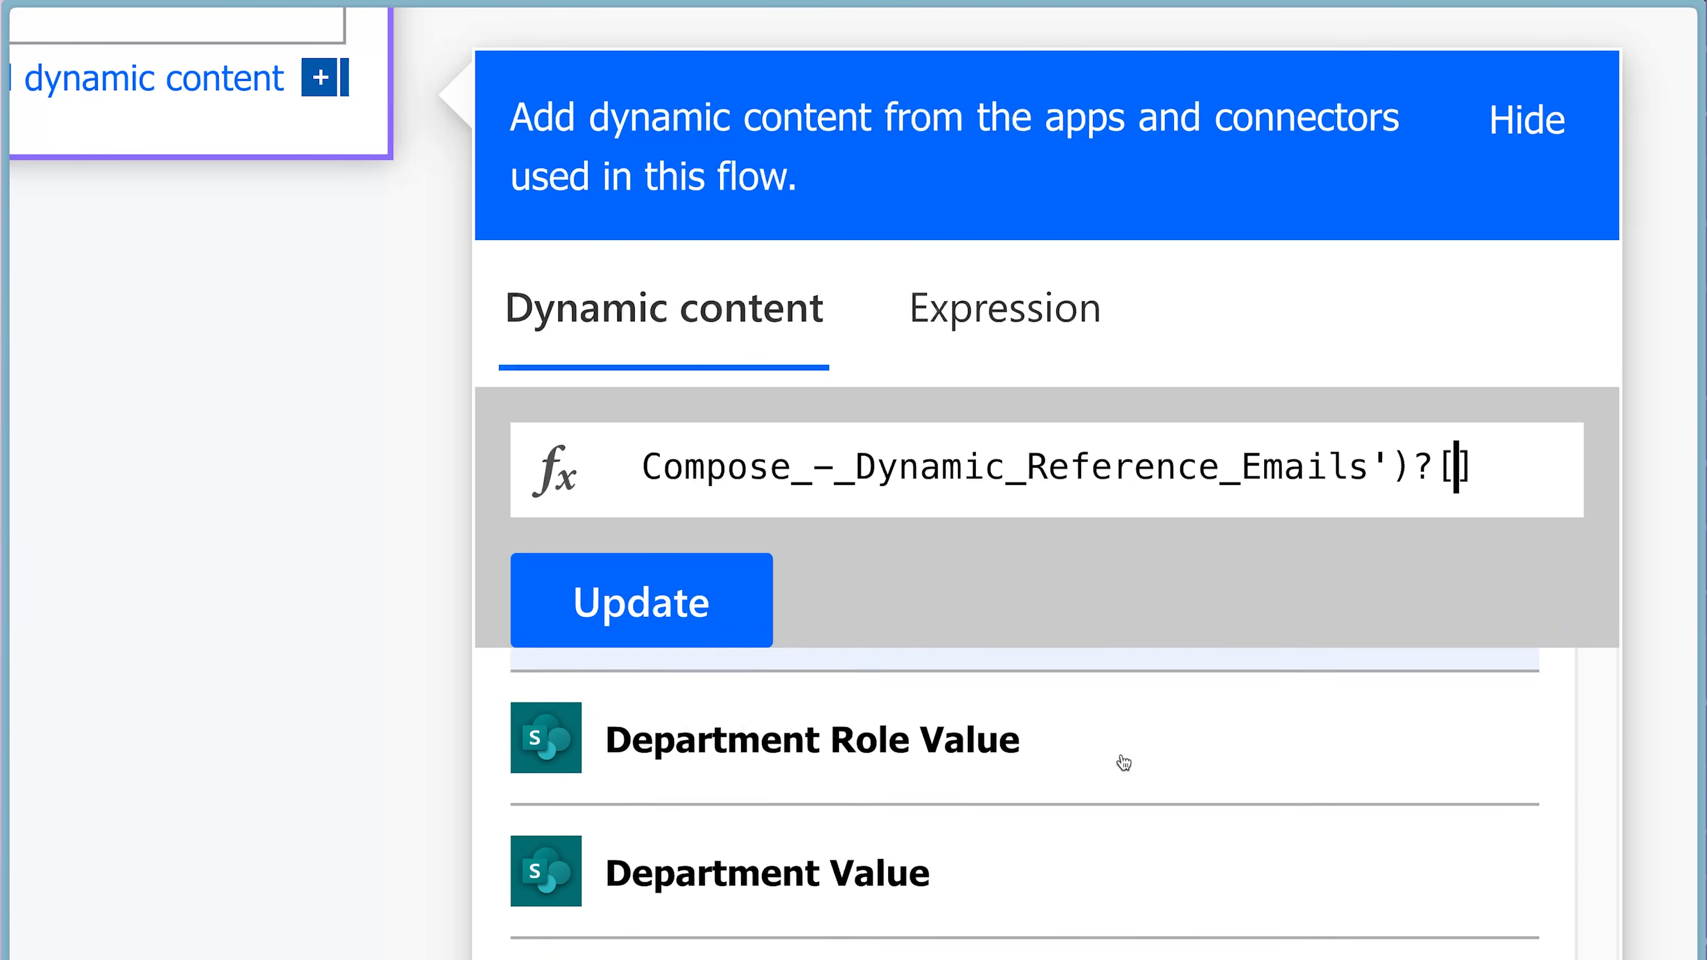
{"action": "left_click", "coordinate": [946, 787]}
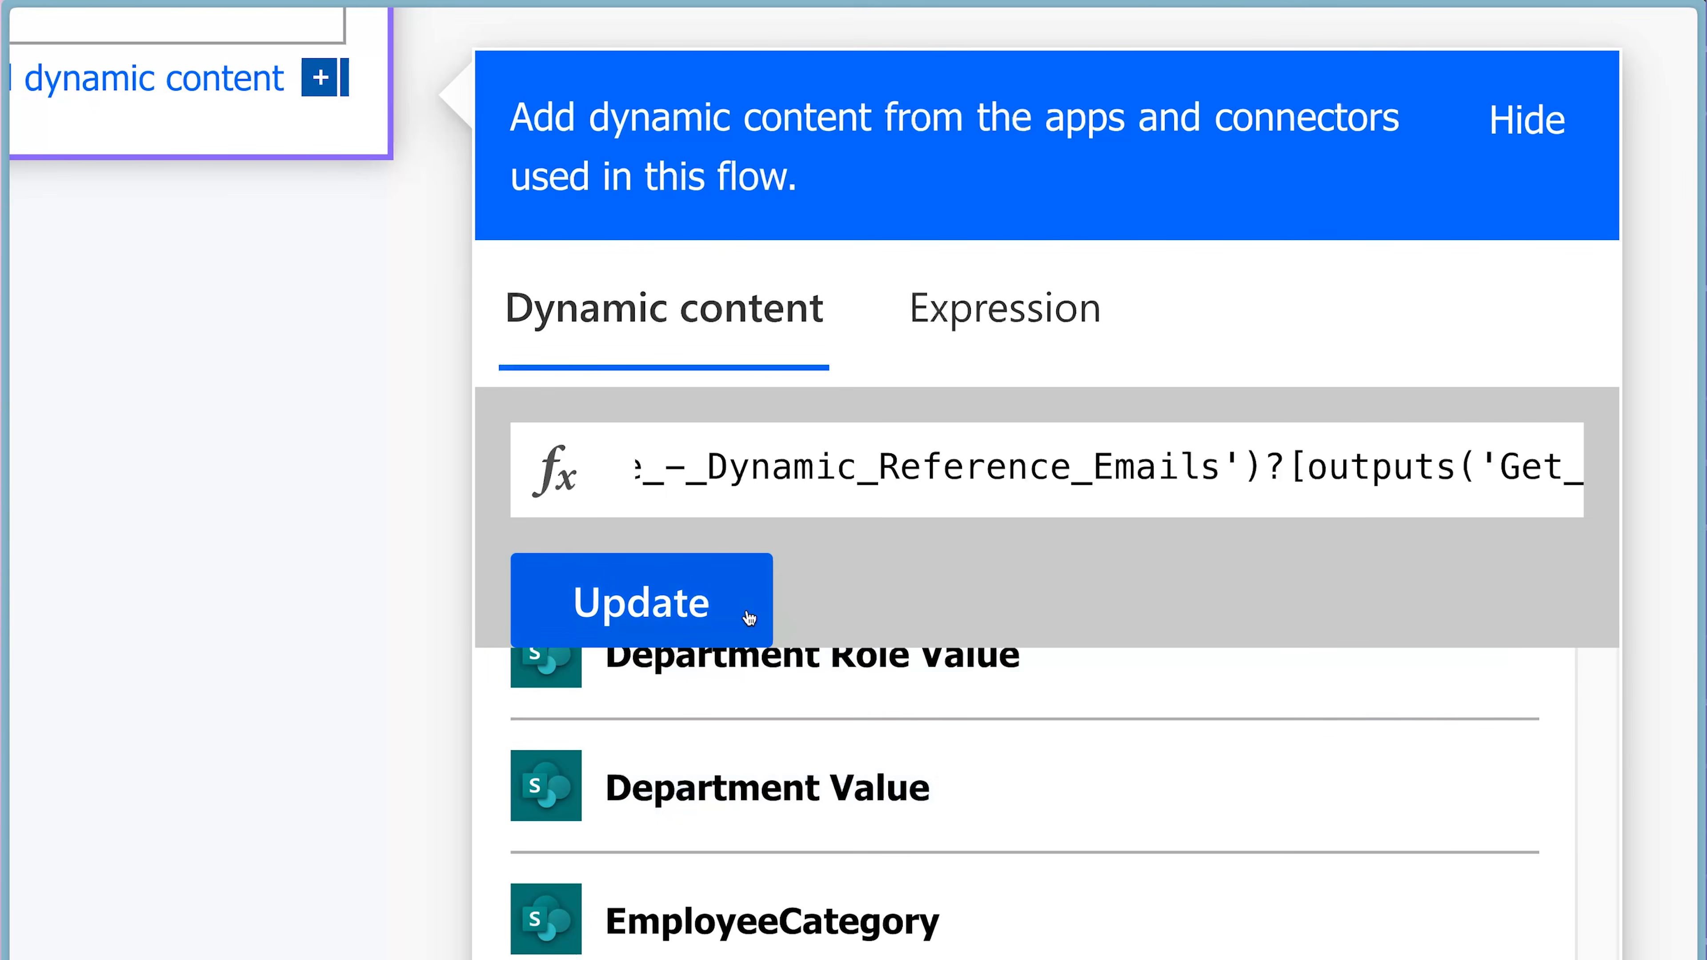
{"action": "left_click", "coordinate": [672, 601]}
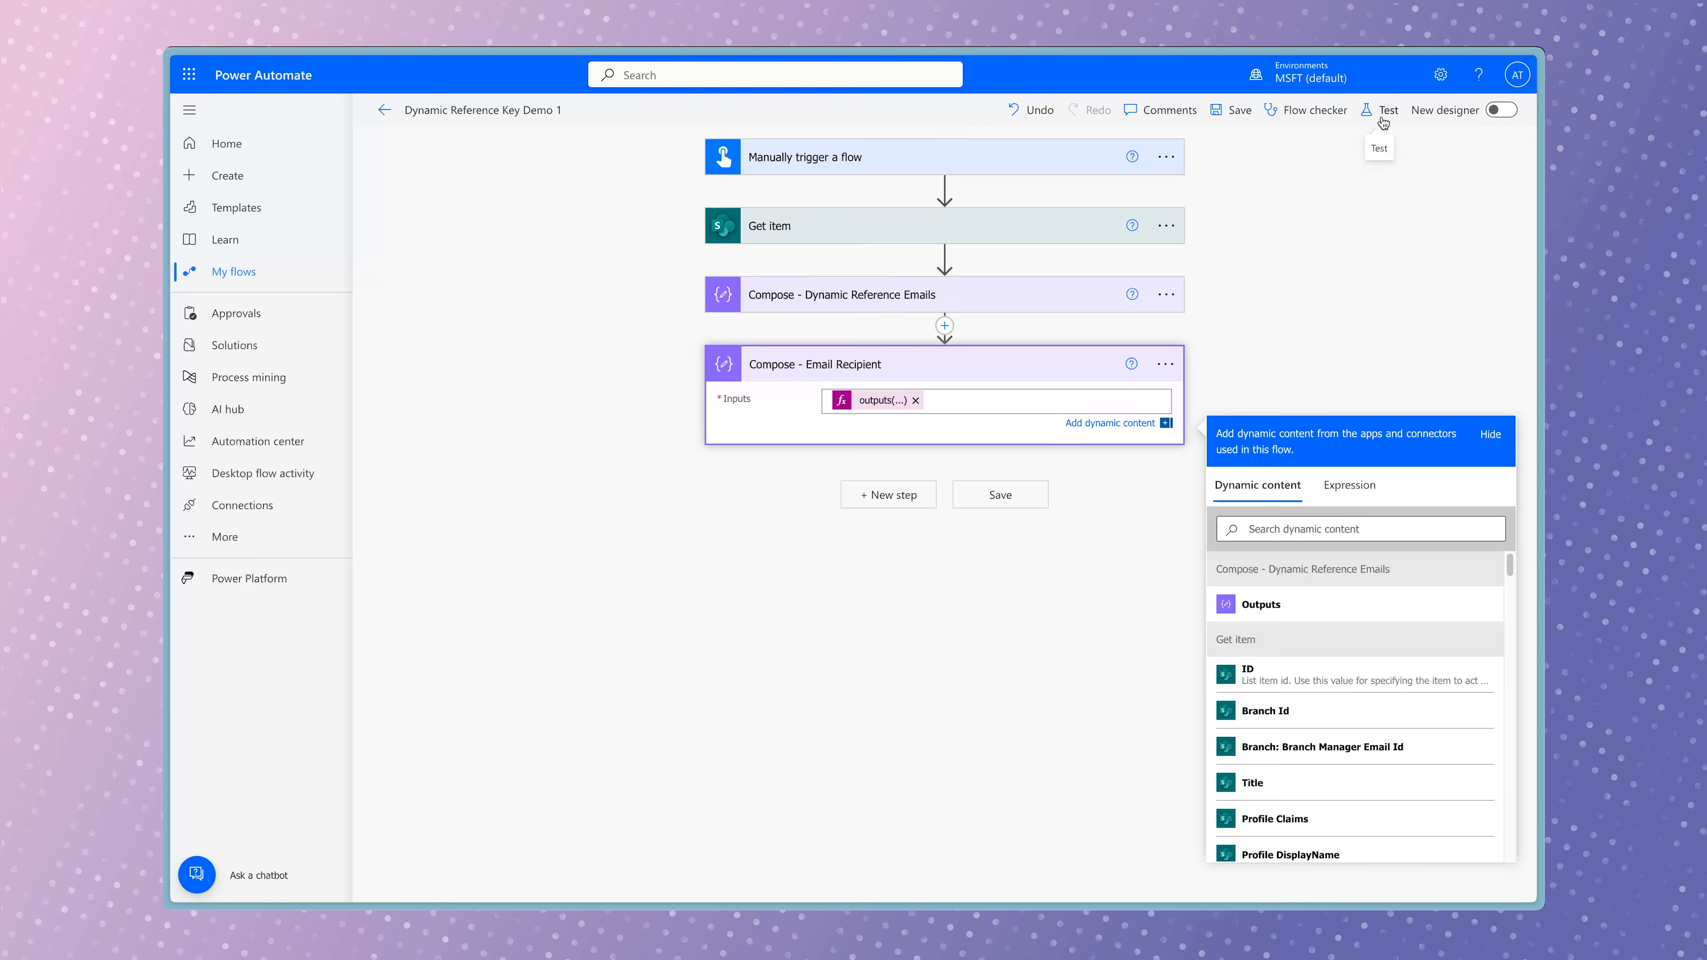
Save and manually test the flow again with the dynamic department key.
{"action": "left_click", "coordinate": [1503, 75]}
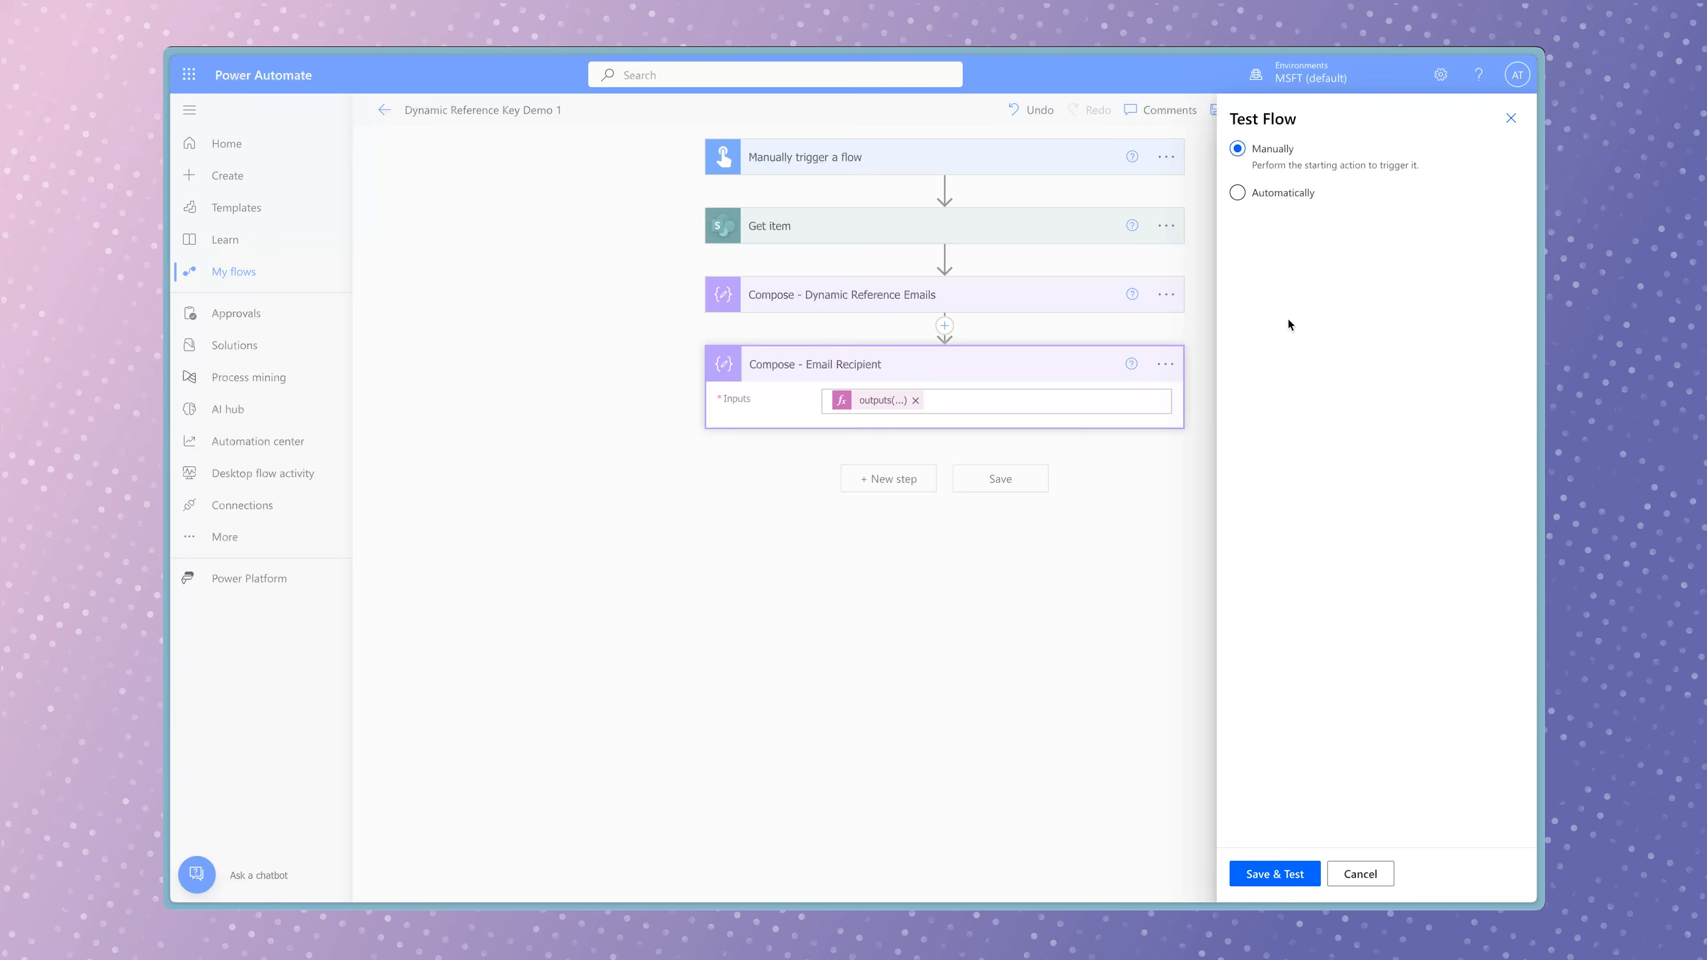
{"action": "left_click", "coordinate": [1293, 875]}
{"action": "left_click", "coordinate": [1321, 874]}
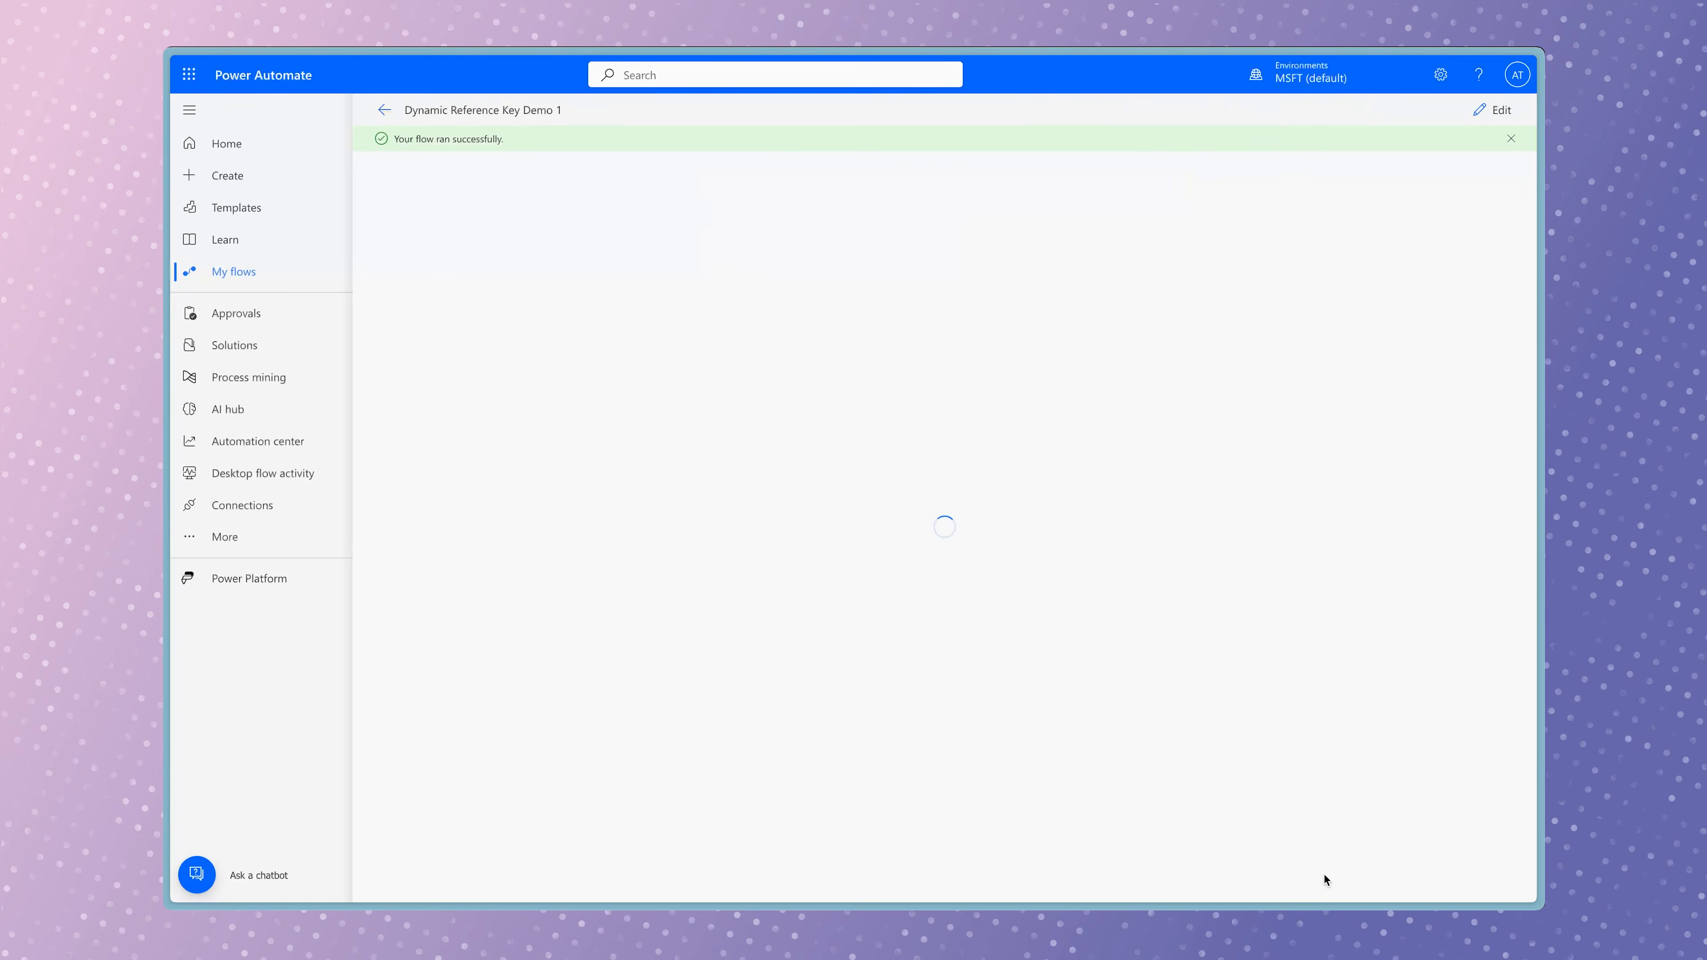
Expand the Get item run result and examine the employee's Department Value in its outputs.
{"action": "left_click", "coordinate": [1005, 281]}
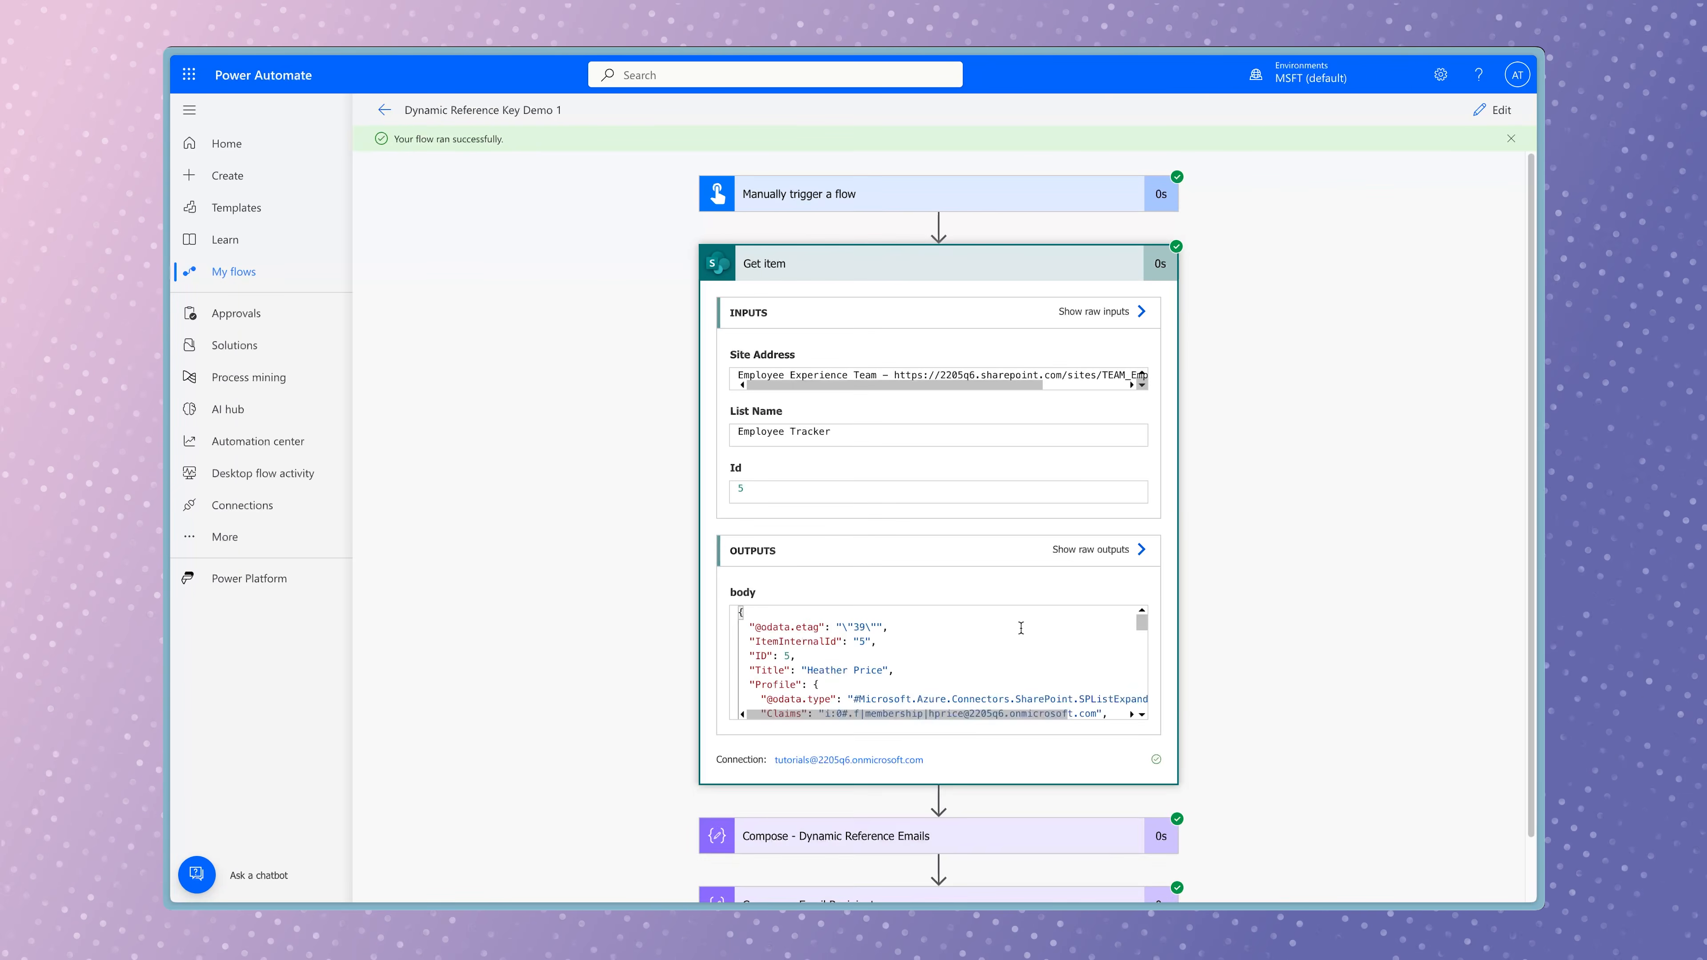
{"action": "scroll", "coordinate": [1140, 632], "scroll_direction": "down", "scroll_amount": 10}
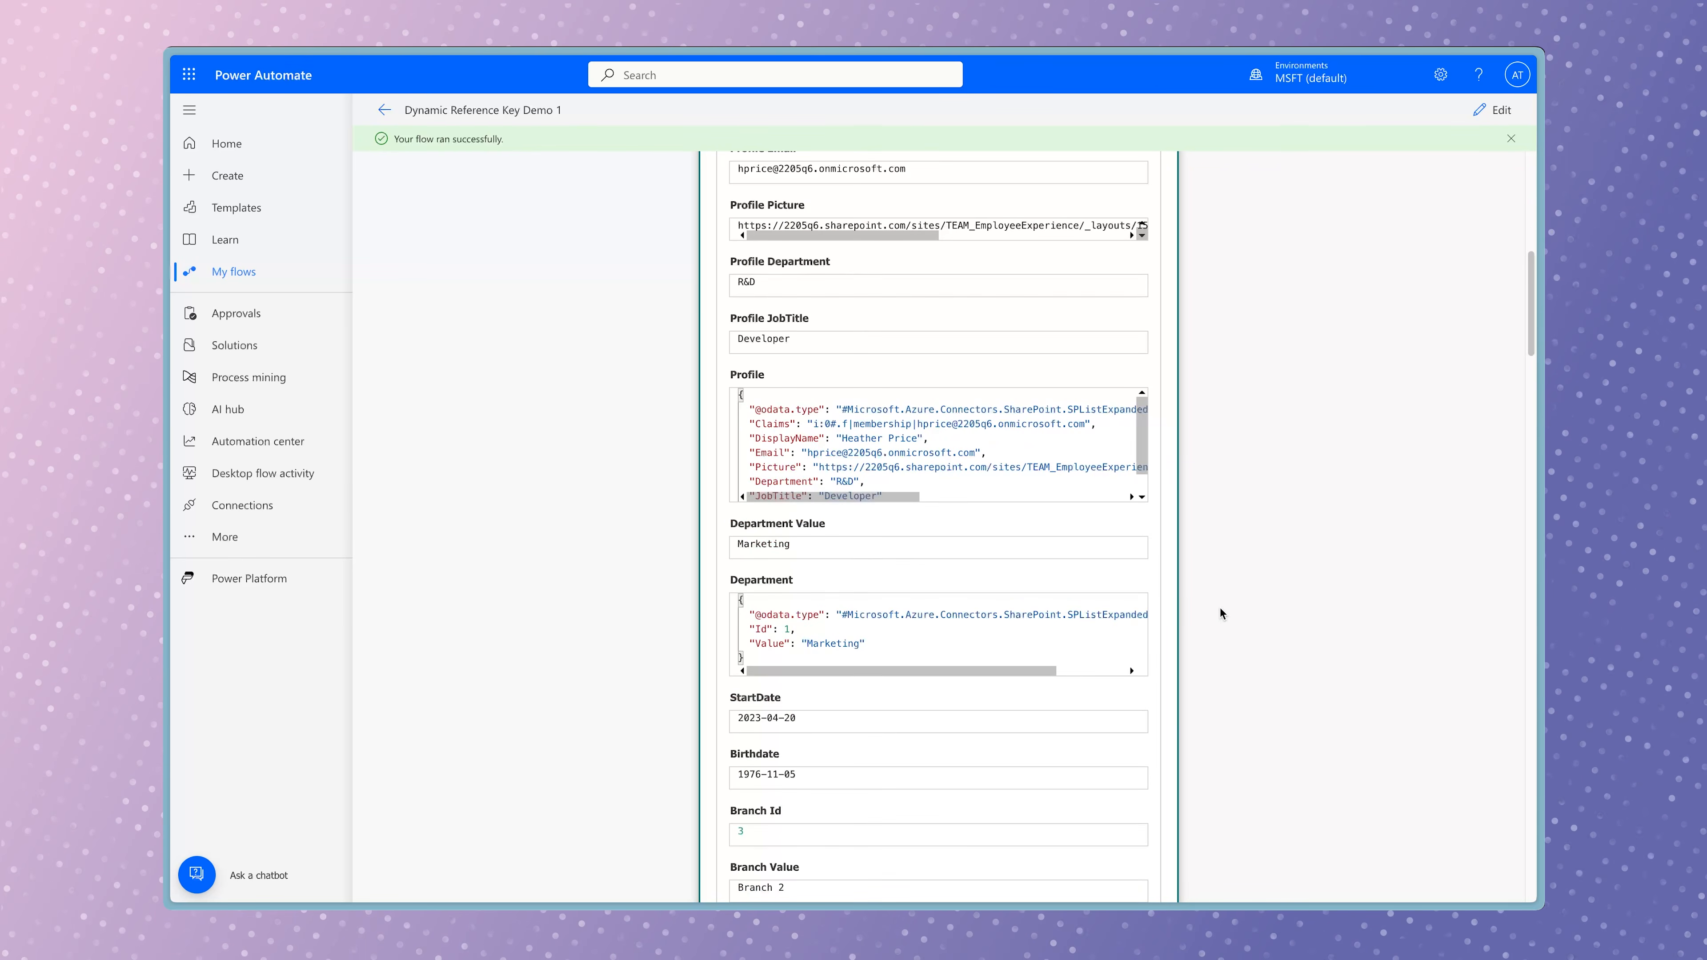
{"action": "scroll", "coordinate": [1219, 609], "scroll_direction": "down", "scroll_amount": 10}
{"action": "scroll", "coordinate": [1216, 610], "scroll_direction": "down", "scroll_amount": 15}
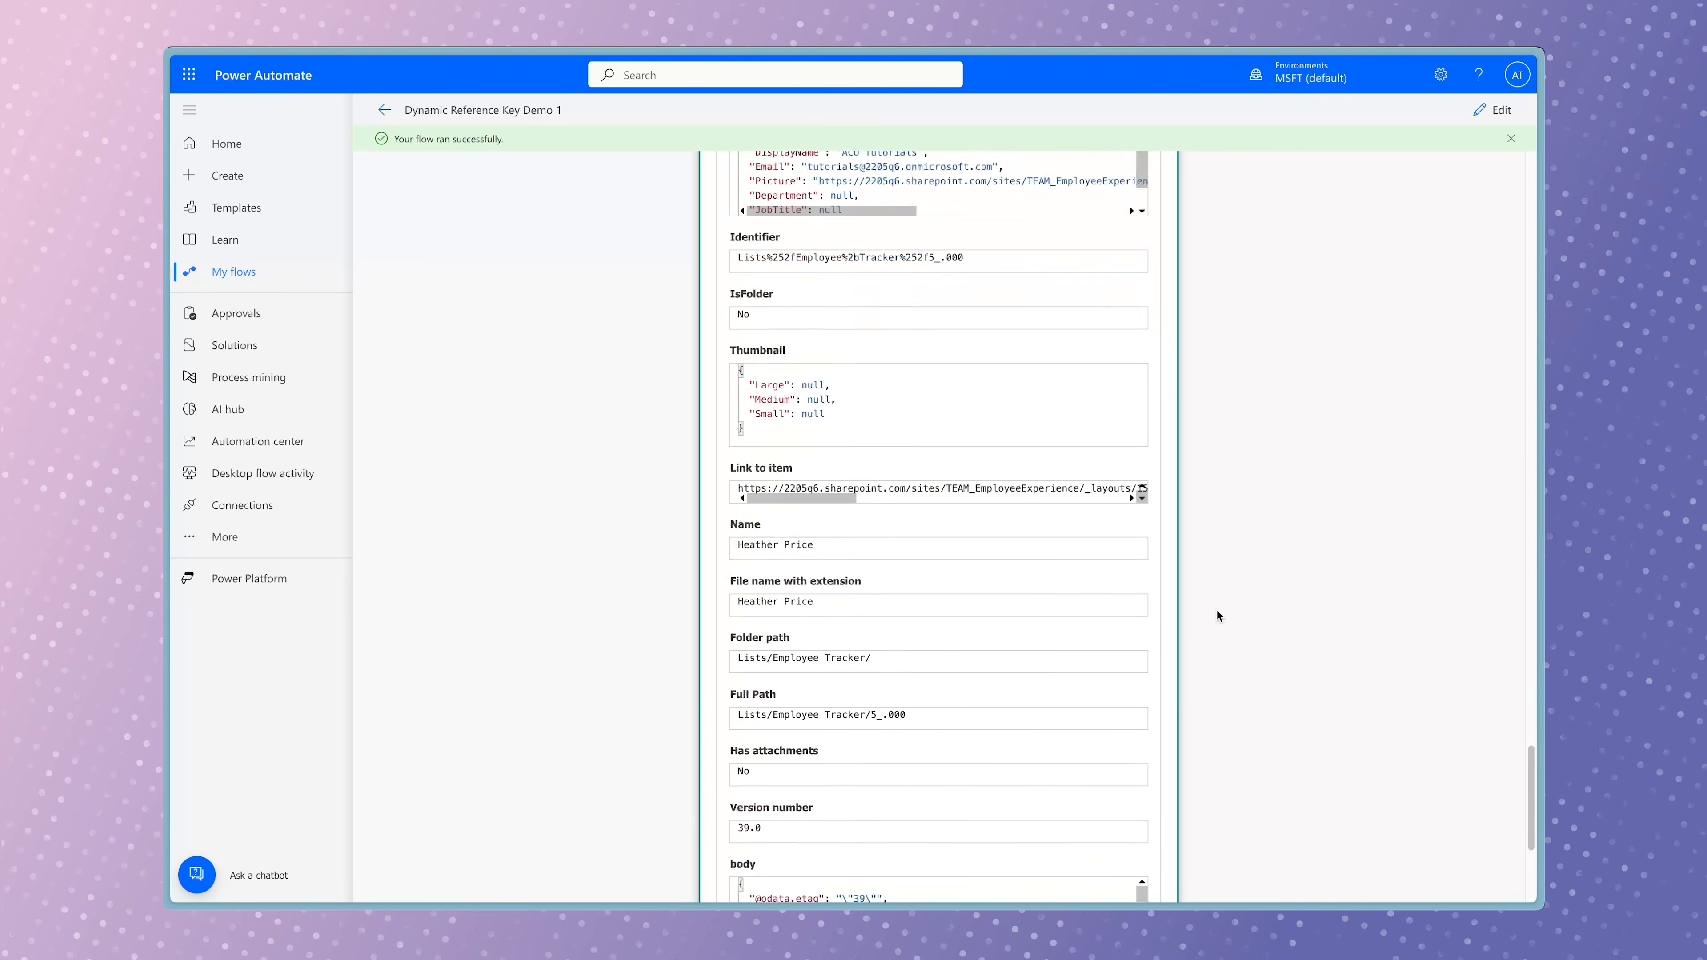
Expand both Compose run results and compare the email recipient output with the department addresses in the JSON object.
{"action": "left_click", "coordinate": [986, 777]}
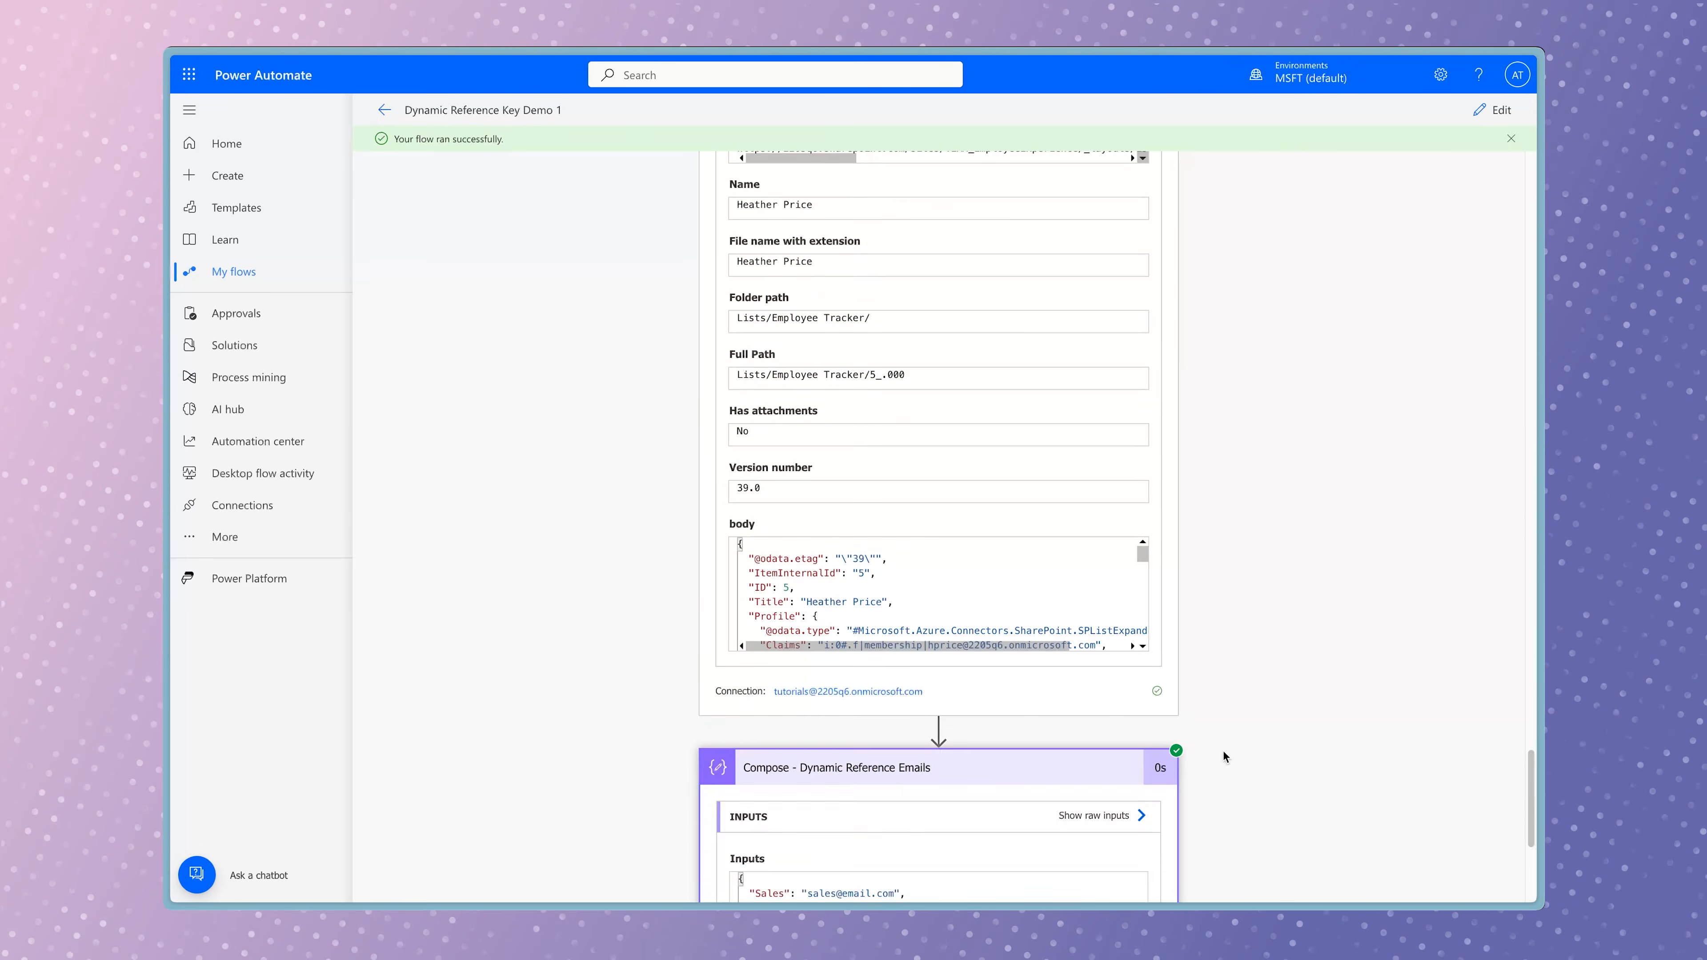
{"action": "scroll", "coordinate": [991, 806], "scroll_direction": "down", "scroll_amount": 5}
{"action": "left_click", "coordinate": [998, 840]}
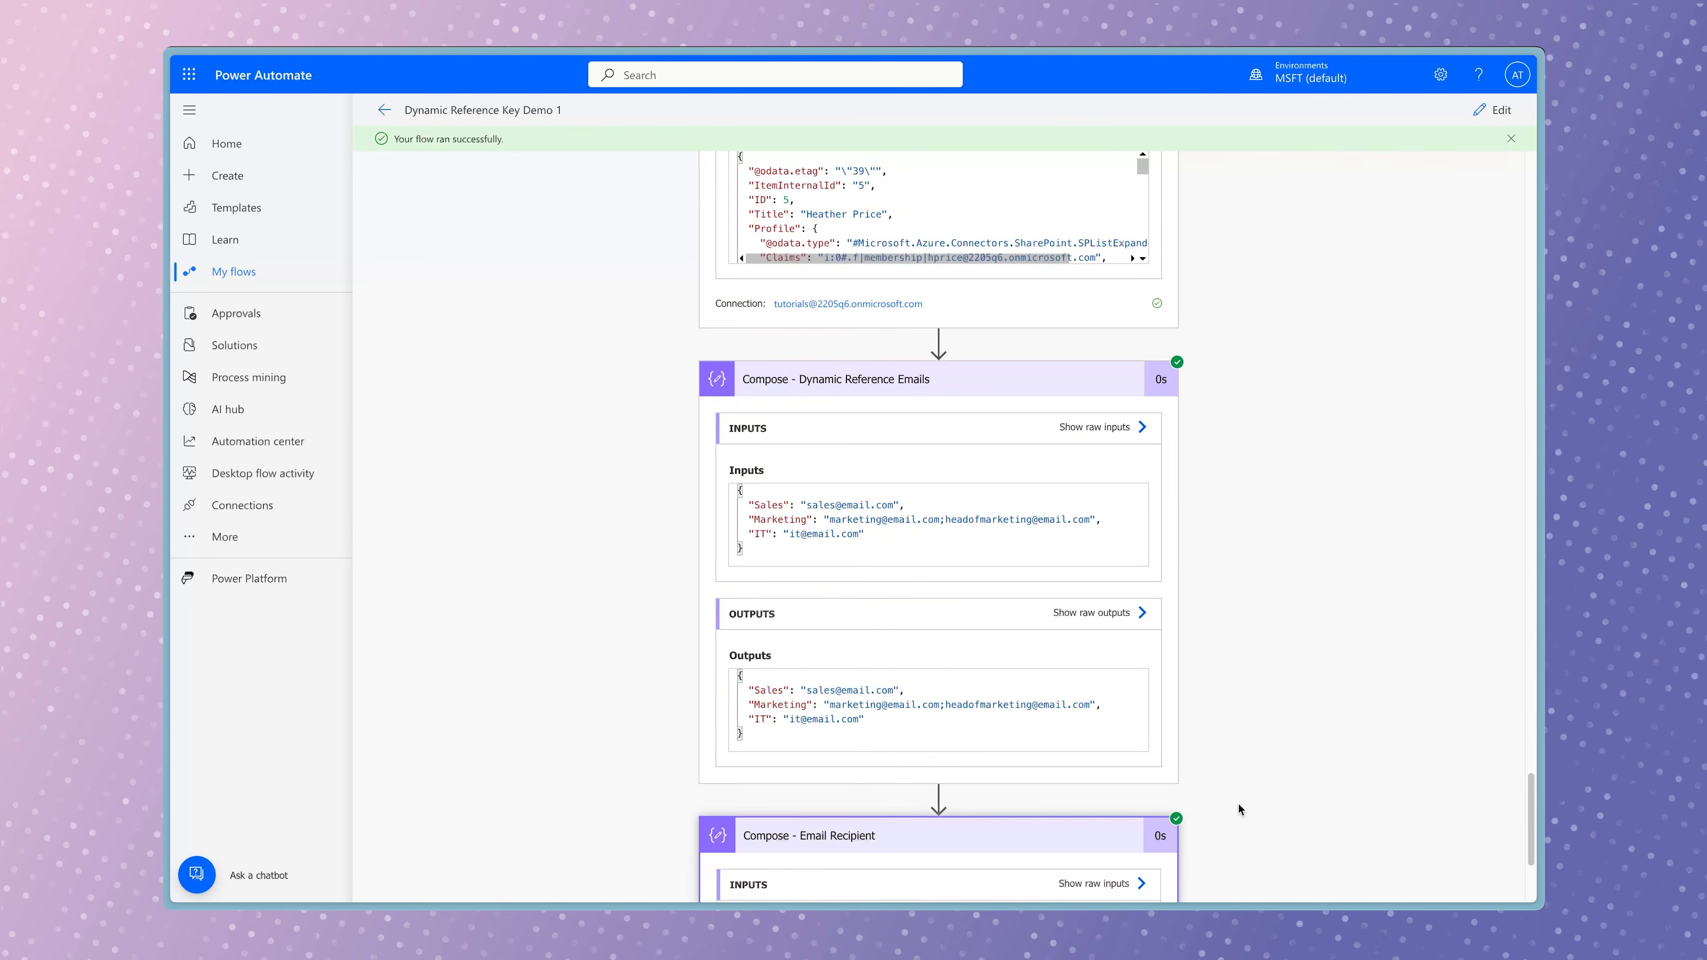
{"action": "scroll", "coordinate": [1238, 803], "scroll_direction": "down", "scroll_amount": 4}
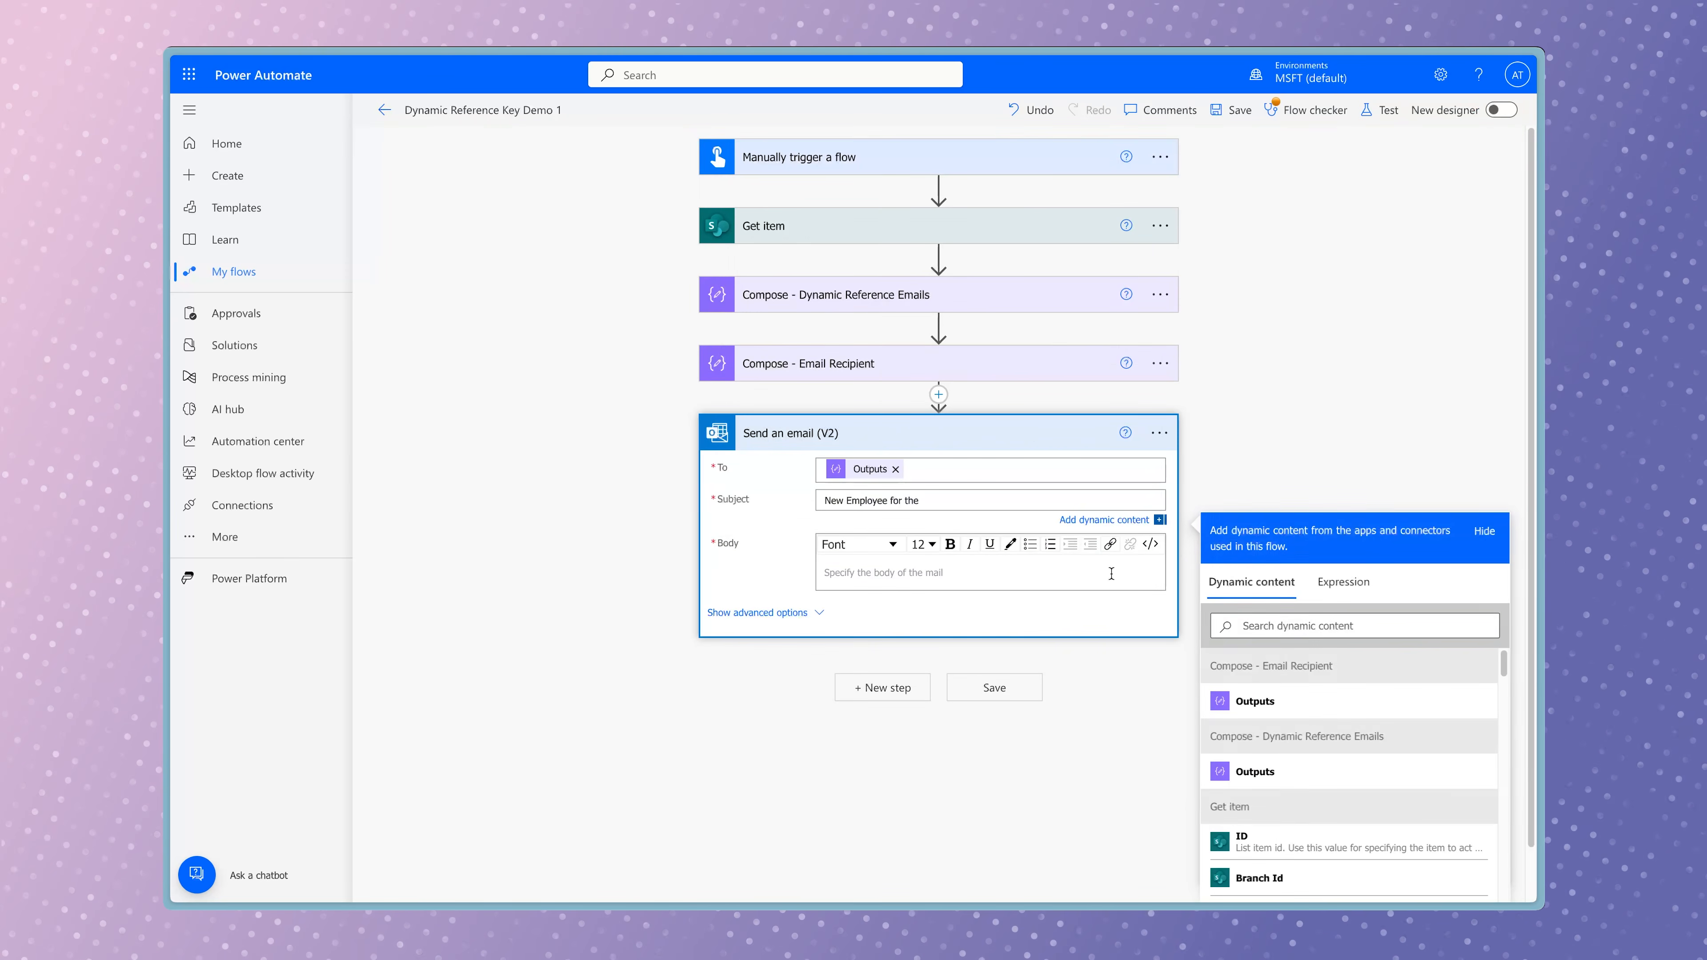
Complete the Send an email (V2) subject "New Employee for the" with Get item's Department Value followed by "Department".
{"action": "left_click", "coordinate": [1310, 626]}
{"action": "type", "text": "depar"}
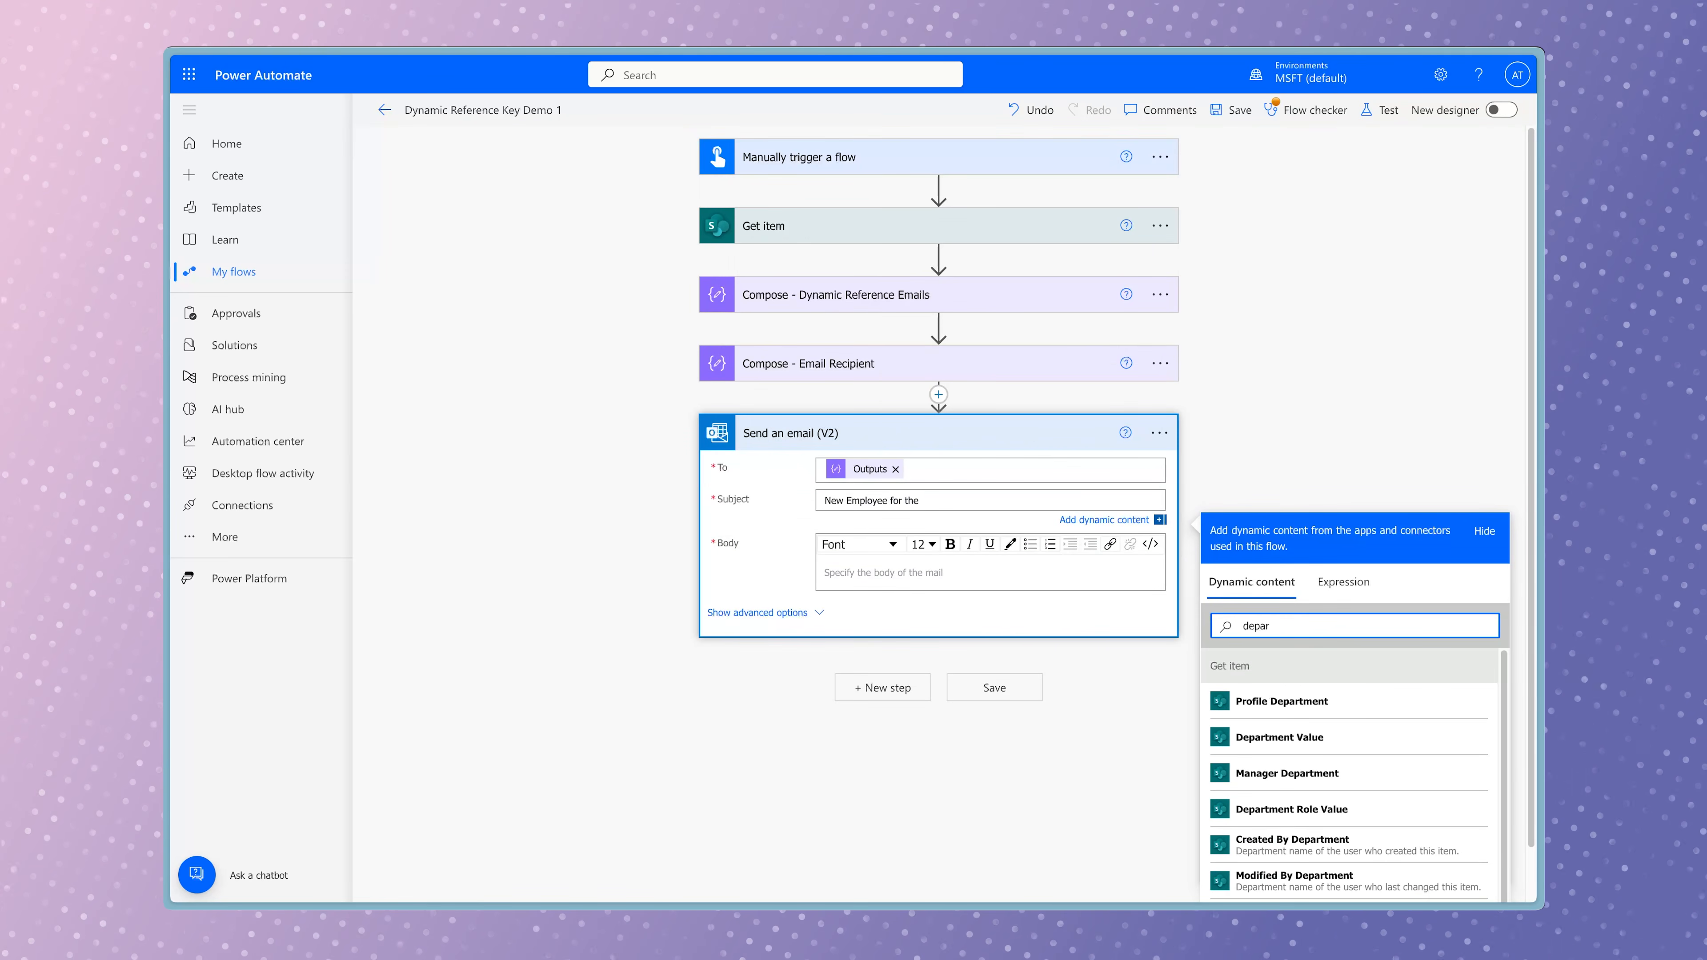
{"action": "left_click", "coordinate": [1357, 742]}
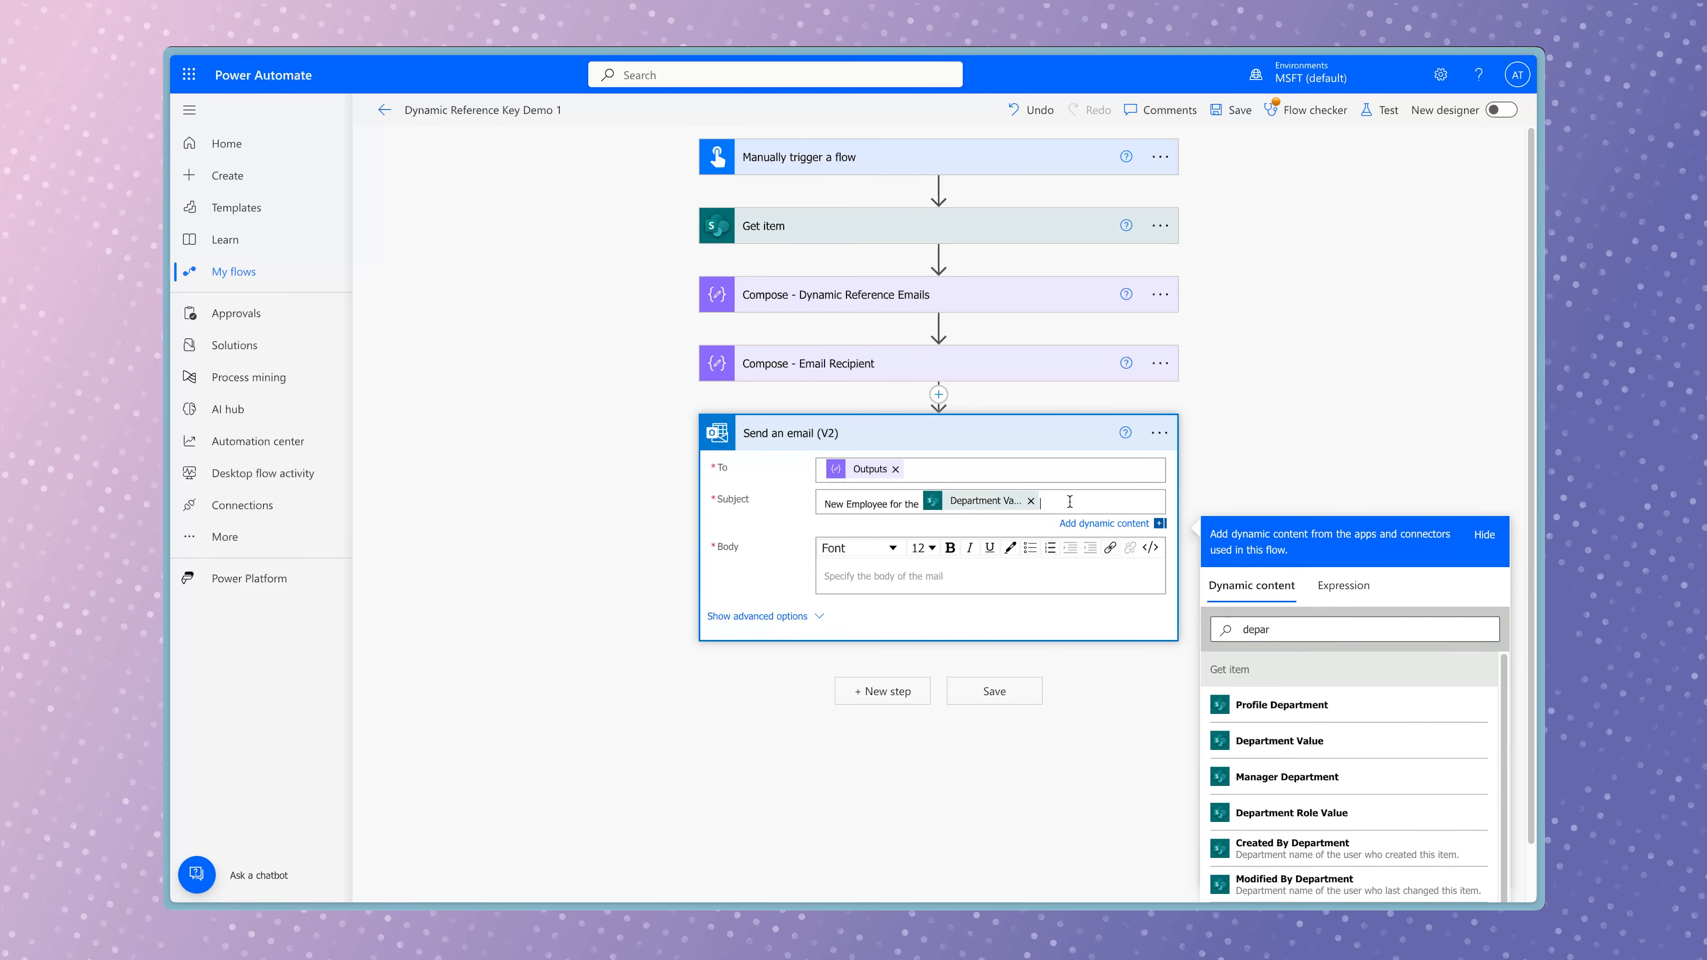
{"action": "type", "text": "Department"}
Paste the prepared automated email text into the body and make the Employee Name, Job Title and Reports To labels bold.
{"action": "left_click", "coordinate": [991, 575]}
{"action": "type", "text": "************** Automated Email **************  A New Employee will start on formatDateTime(...)  Employee Name: body/Title Job Title: body/JobTitle Reports To: body/Manager/DisplayName  Thank You"}
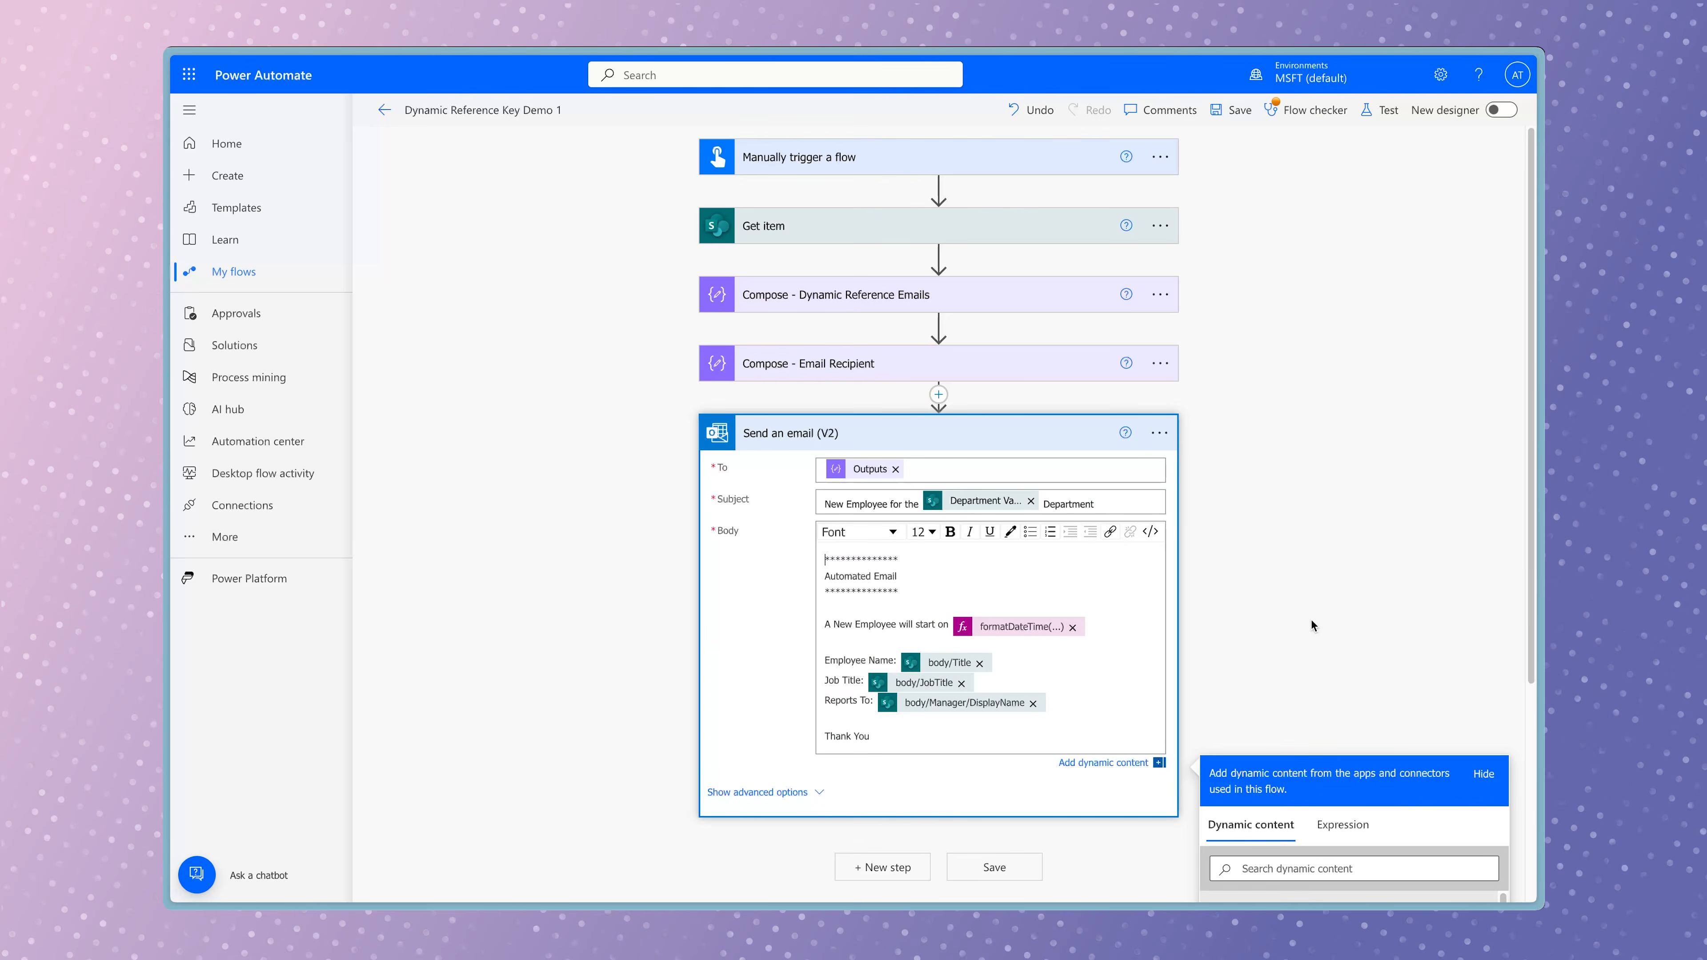
{"action": "left_click_drag", "start_coordinate": [901, 661], "coordinate": [820, 702]}
{"action": "left_click", "coordinate": [952, 533]}
{"action": "left_click", "coordinate": [950, 531]}
{"action": "left_click", "coordinate": [951, 532]}
{"action": "left_click", "coordinate": [1387, 552]}
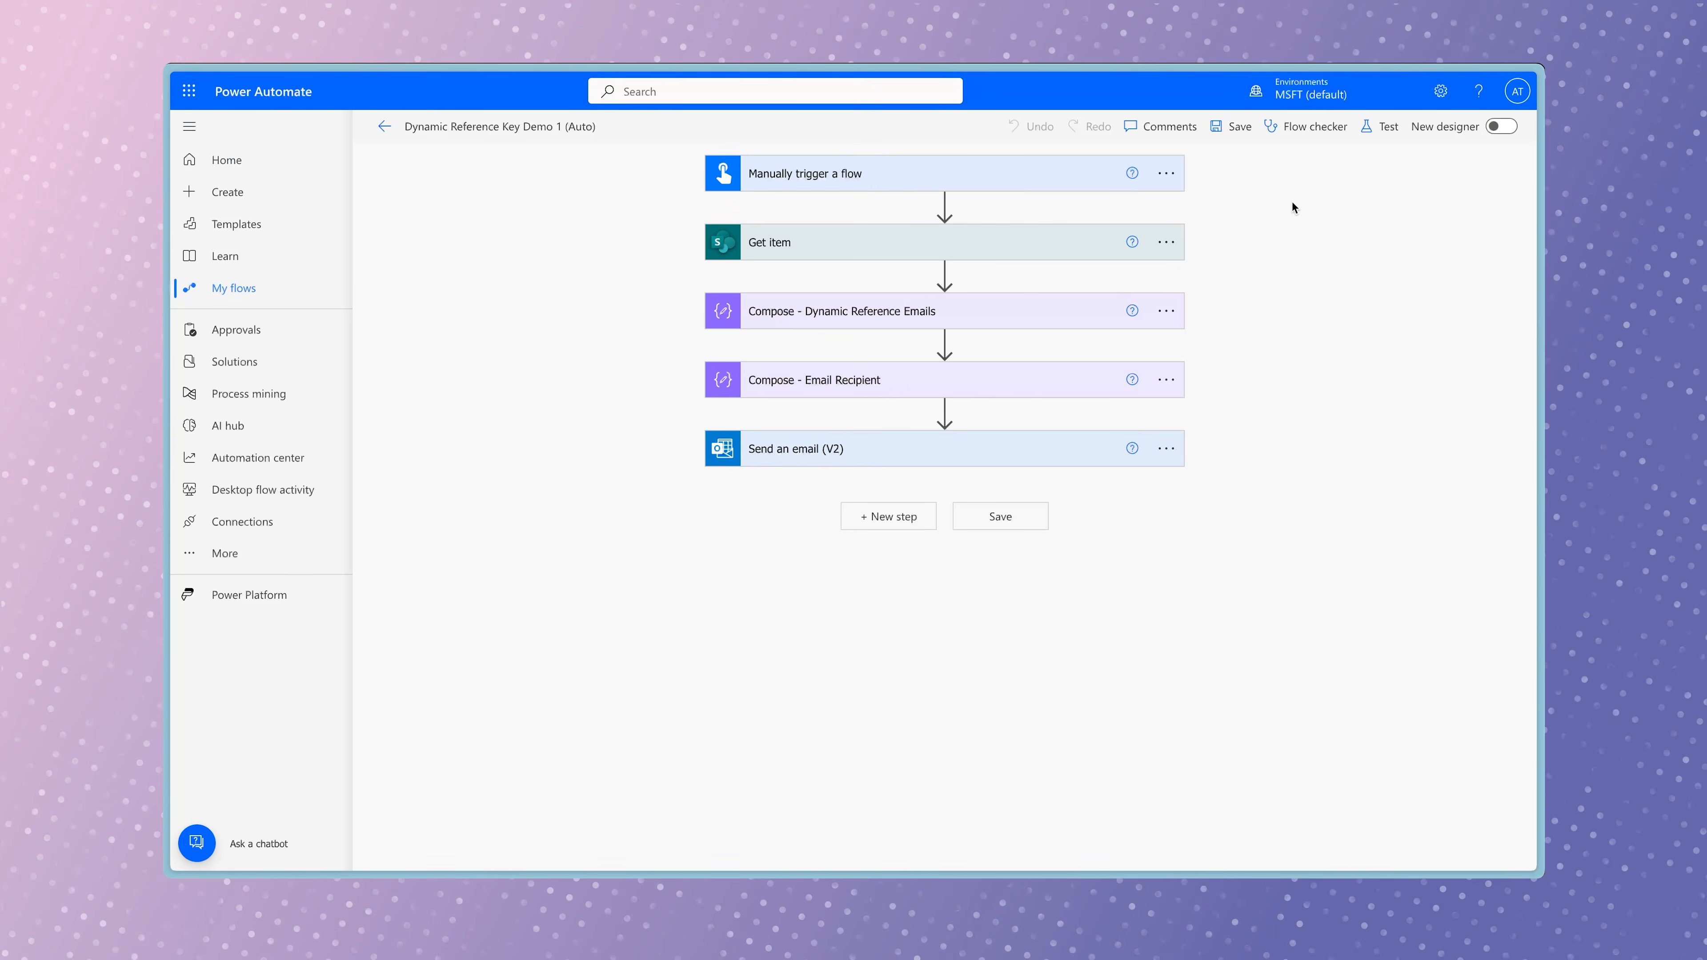
In Dynamic Reference Key Demo 1 (Auto), replace the manual trigger with SharePoint's "When an item is created" trigger.
{"action": "left_click", "coordinate": [1166, 174]}
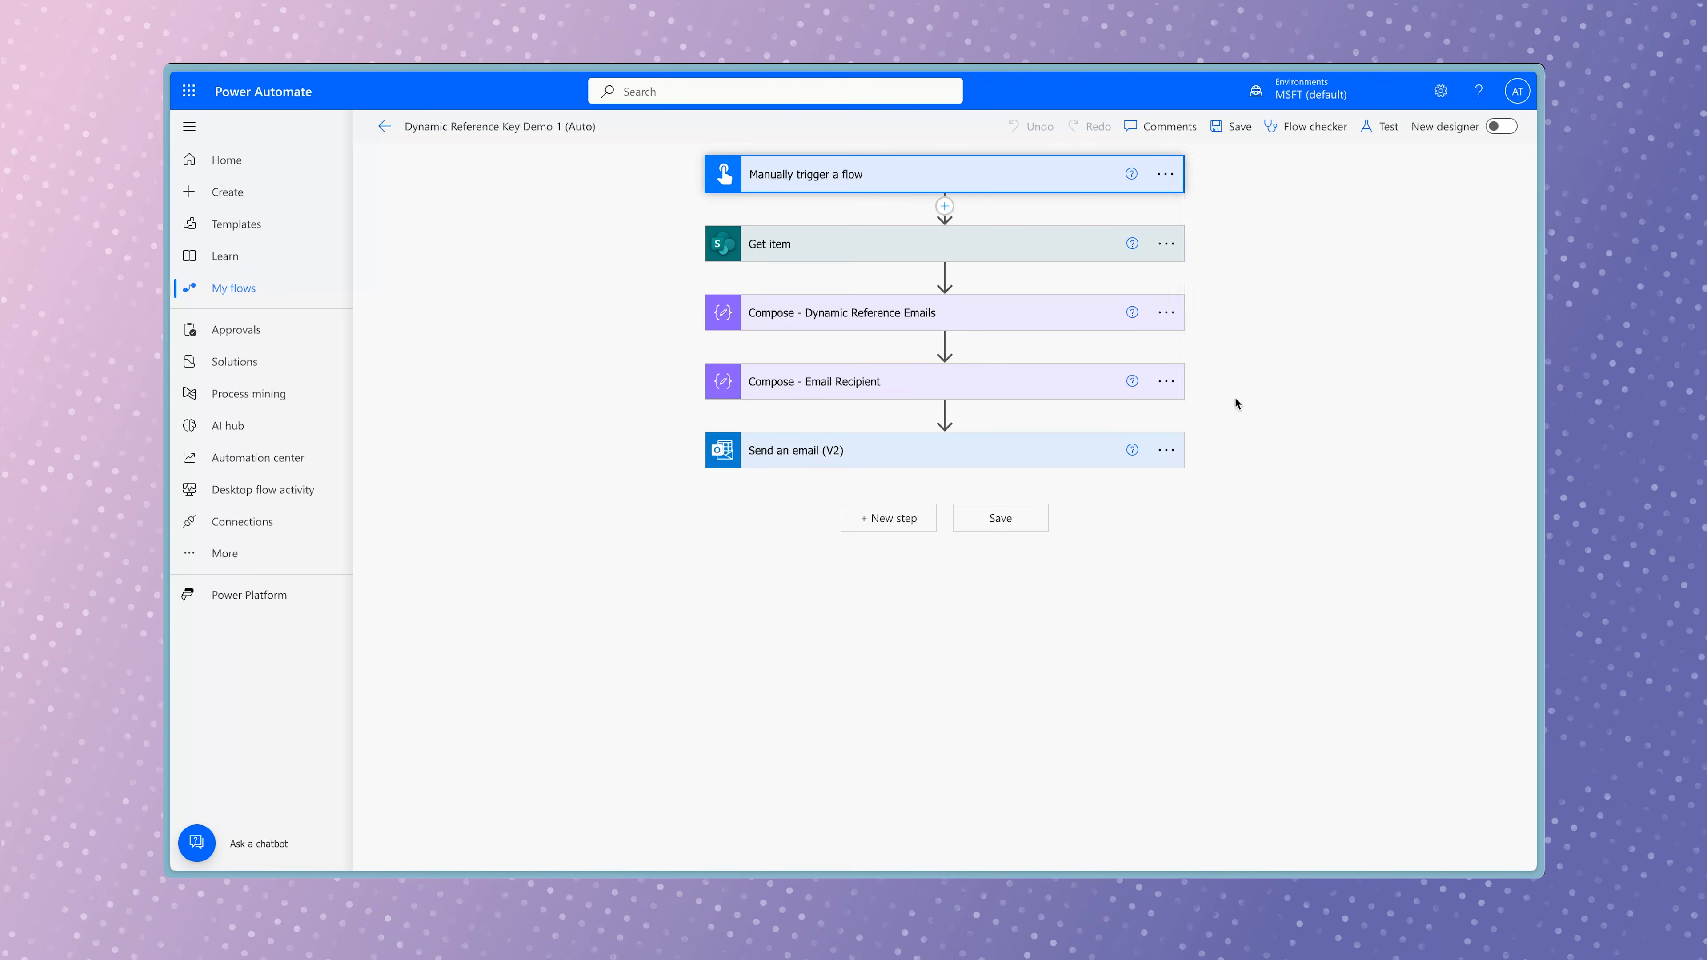
{"action": "left_click", "coordinate": [1232, 402]}
{"action": "left_click", "coordinate": [866, 508]}
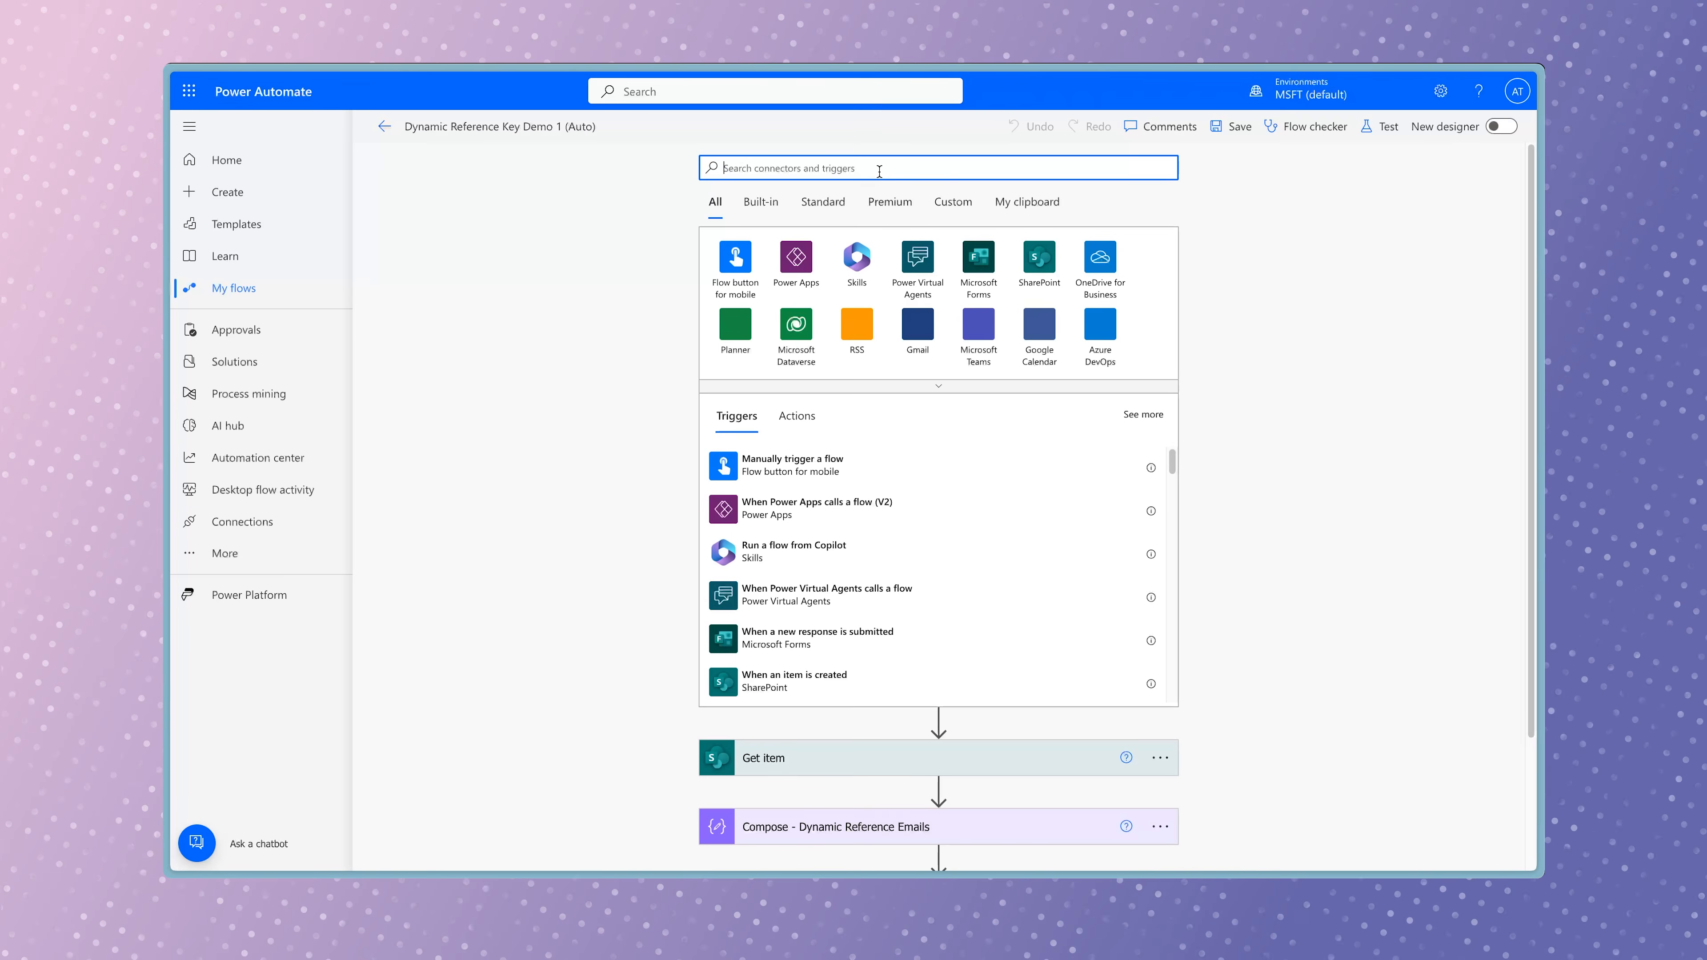
{"action": "type", "text": "when a new item"}
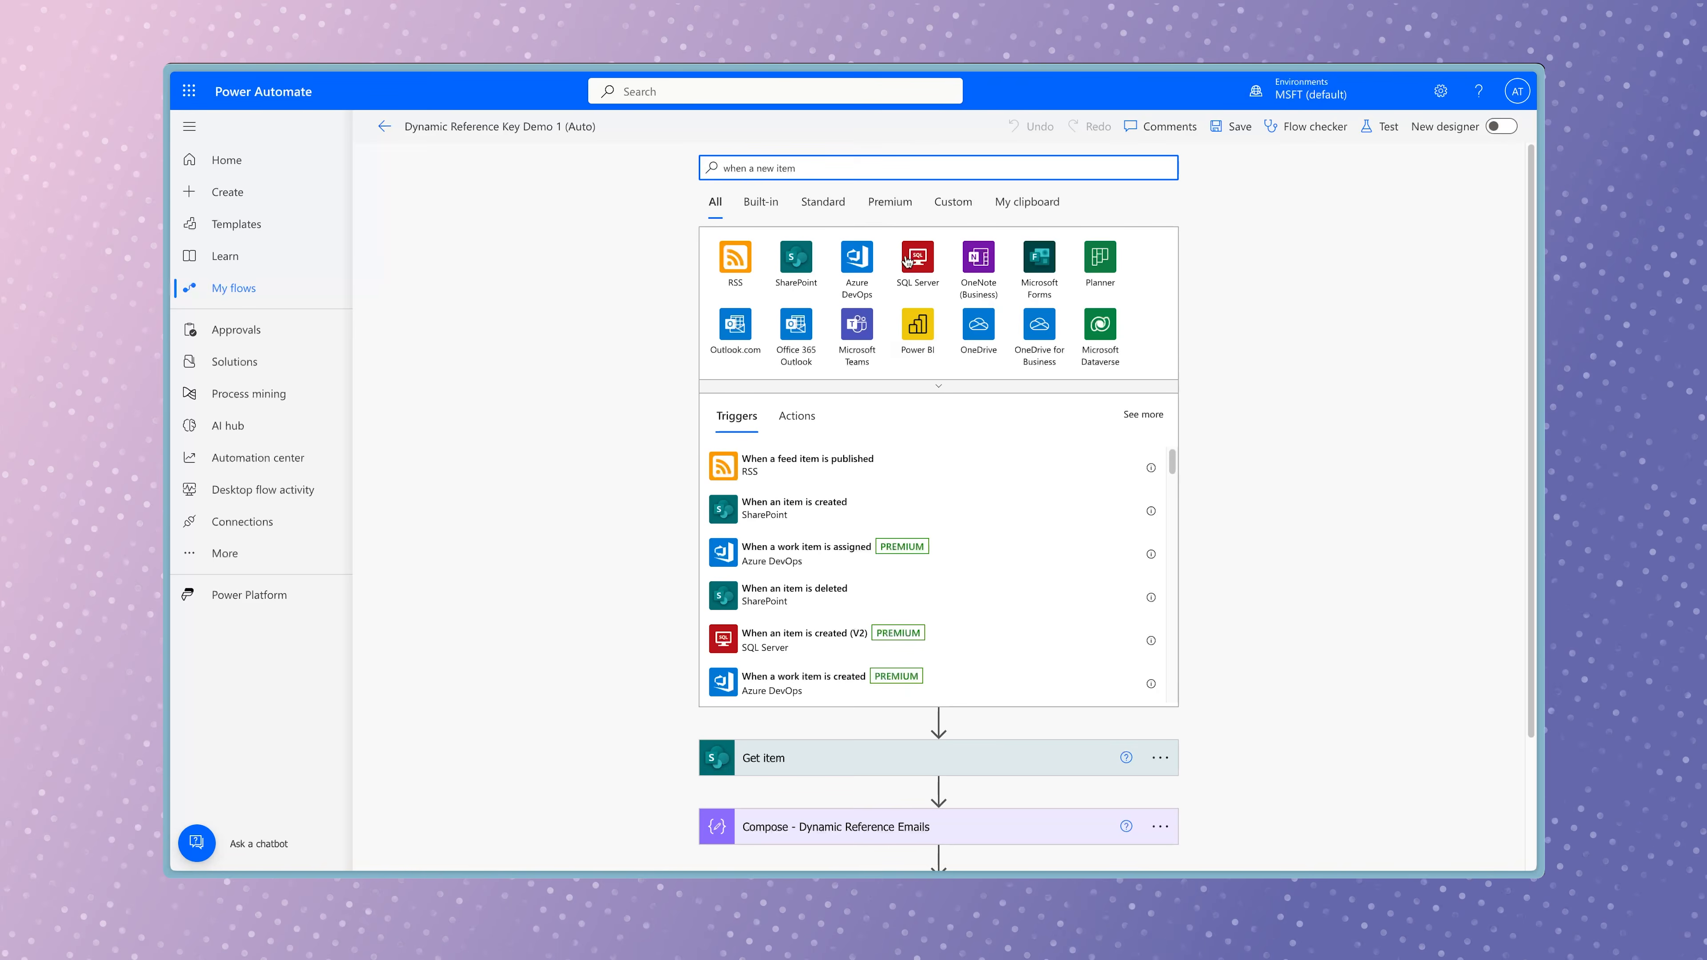
{"action": "left_click", "coordinate": [926, 509]}
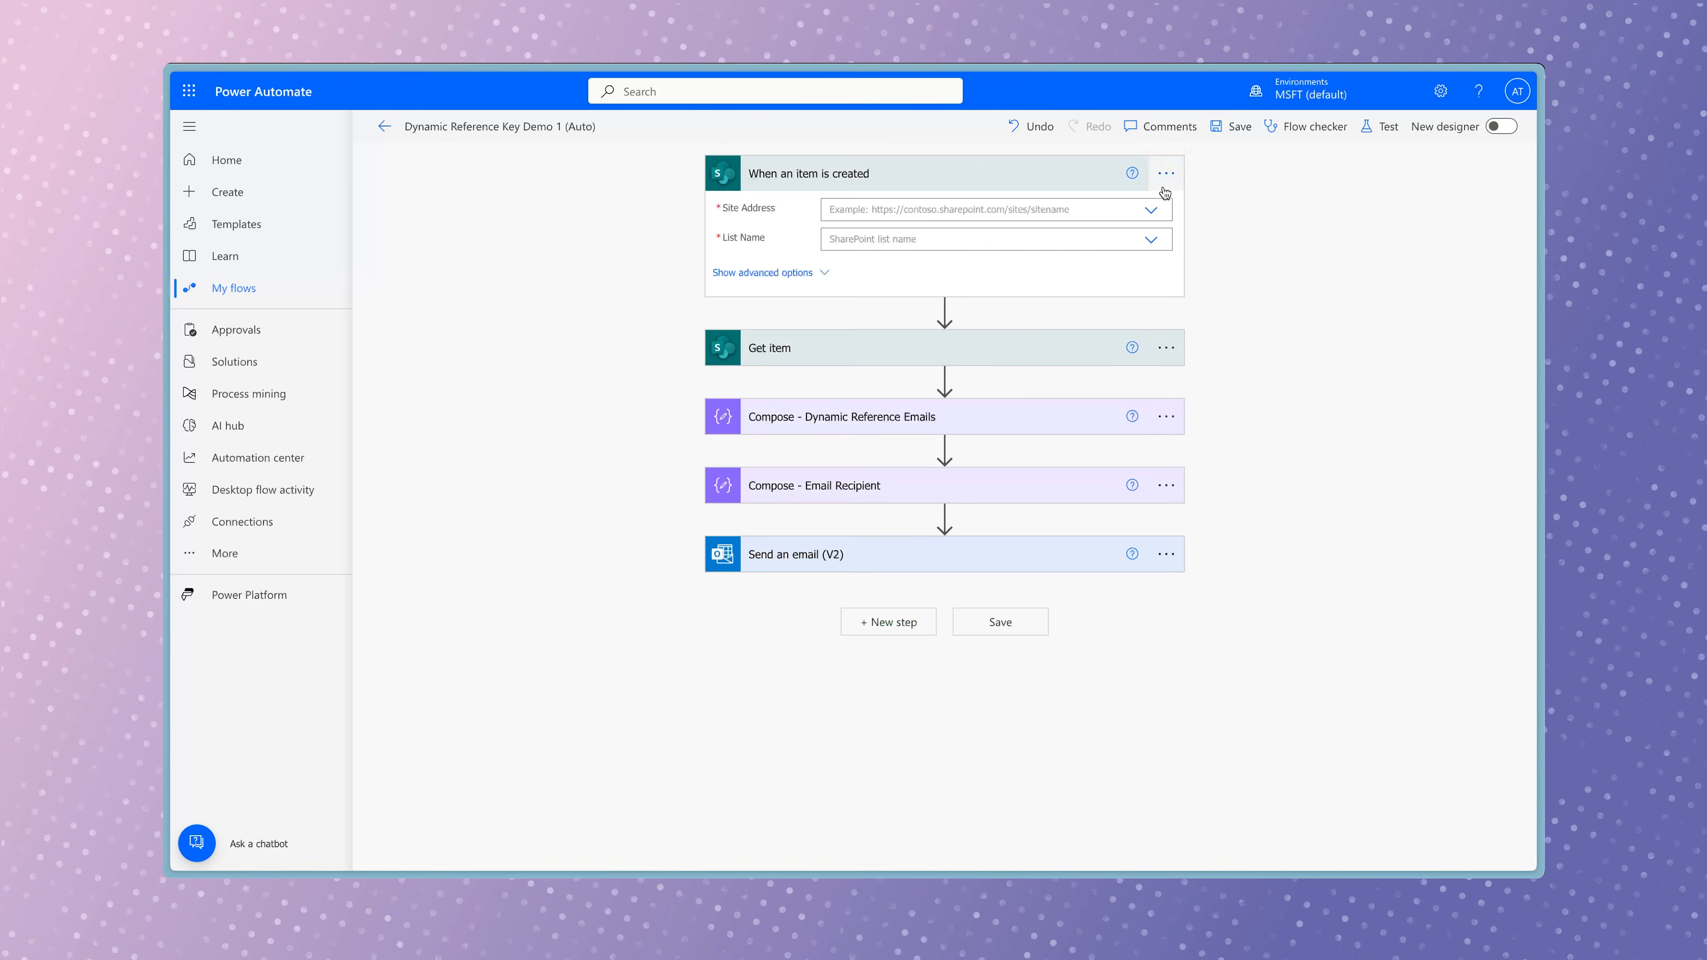
Set the trigger's site address to Employee Experience Team and its list name to Employee Tracker.
{"action": "left_click", "coordinate": [1150, 209]}
{"action": "left_click", "coordinate": [1154, 258]}
{"action": "left_click", "coordinate": [1154, 258]}
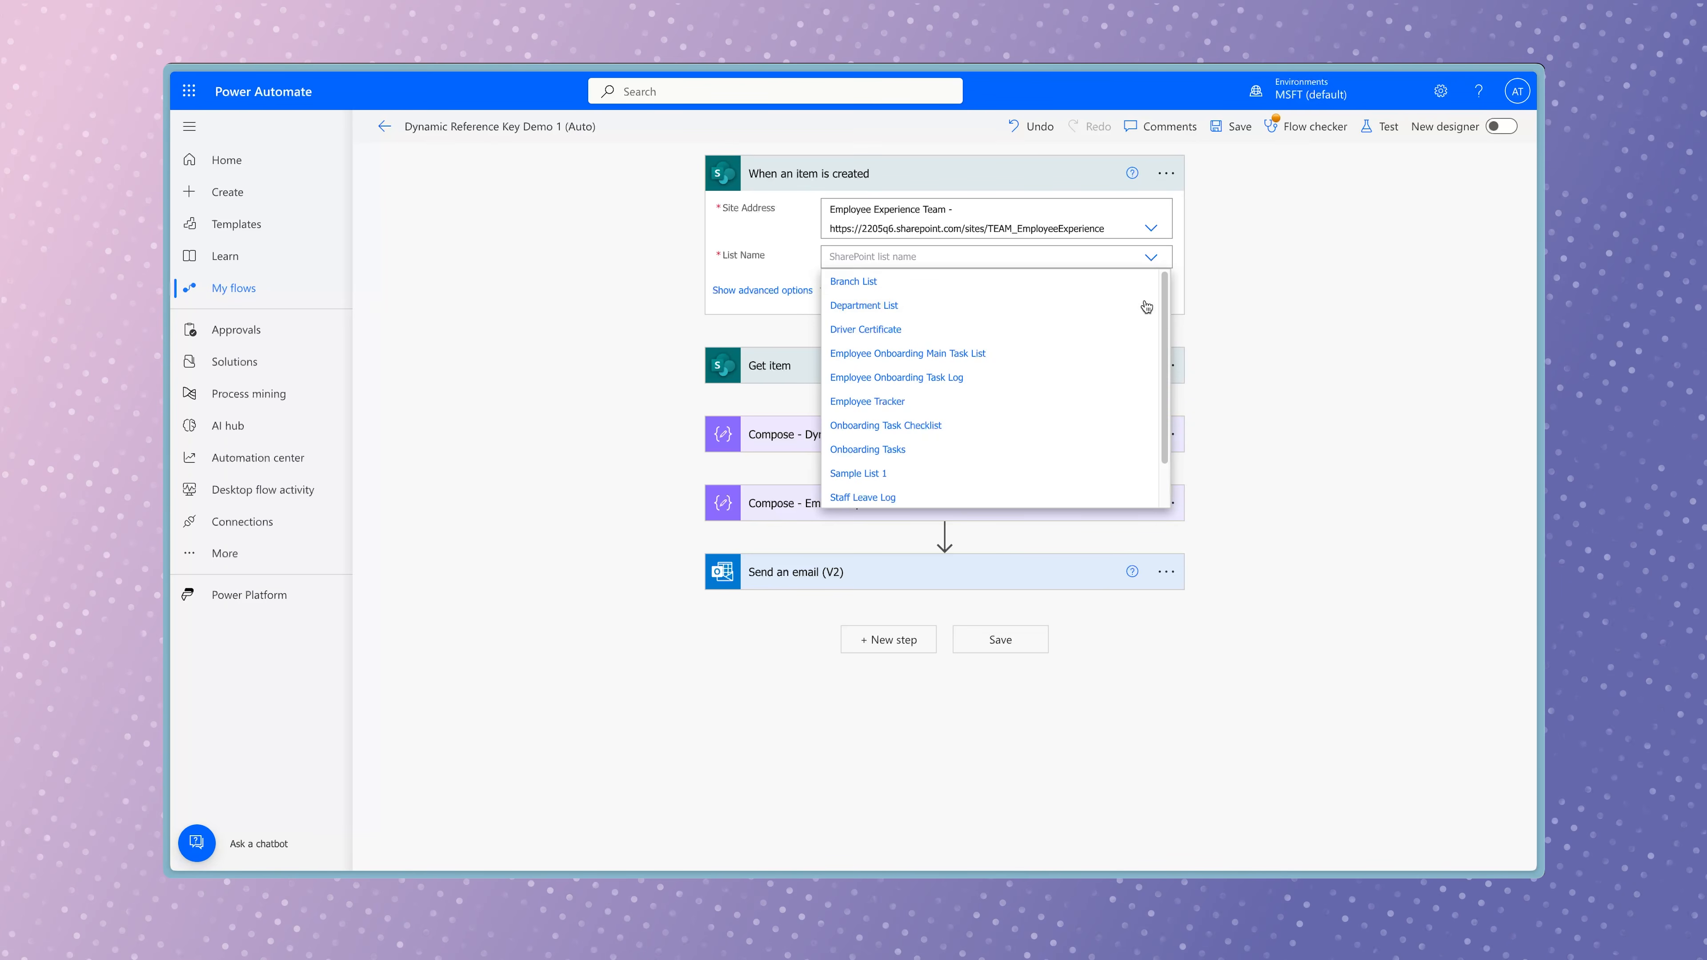
{"action": "left_click", "coordinate": [1065, 401]}
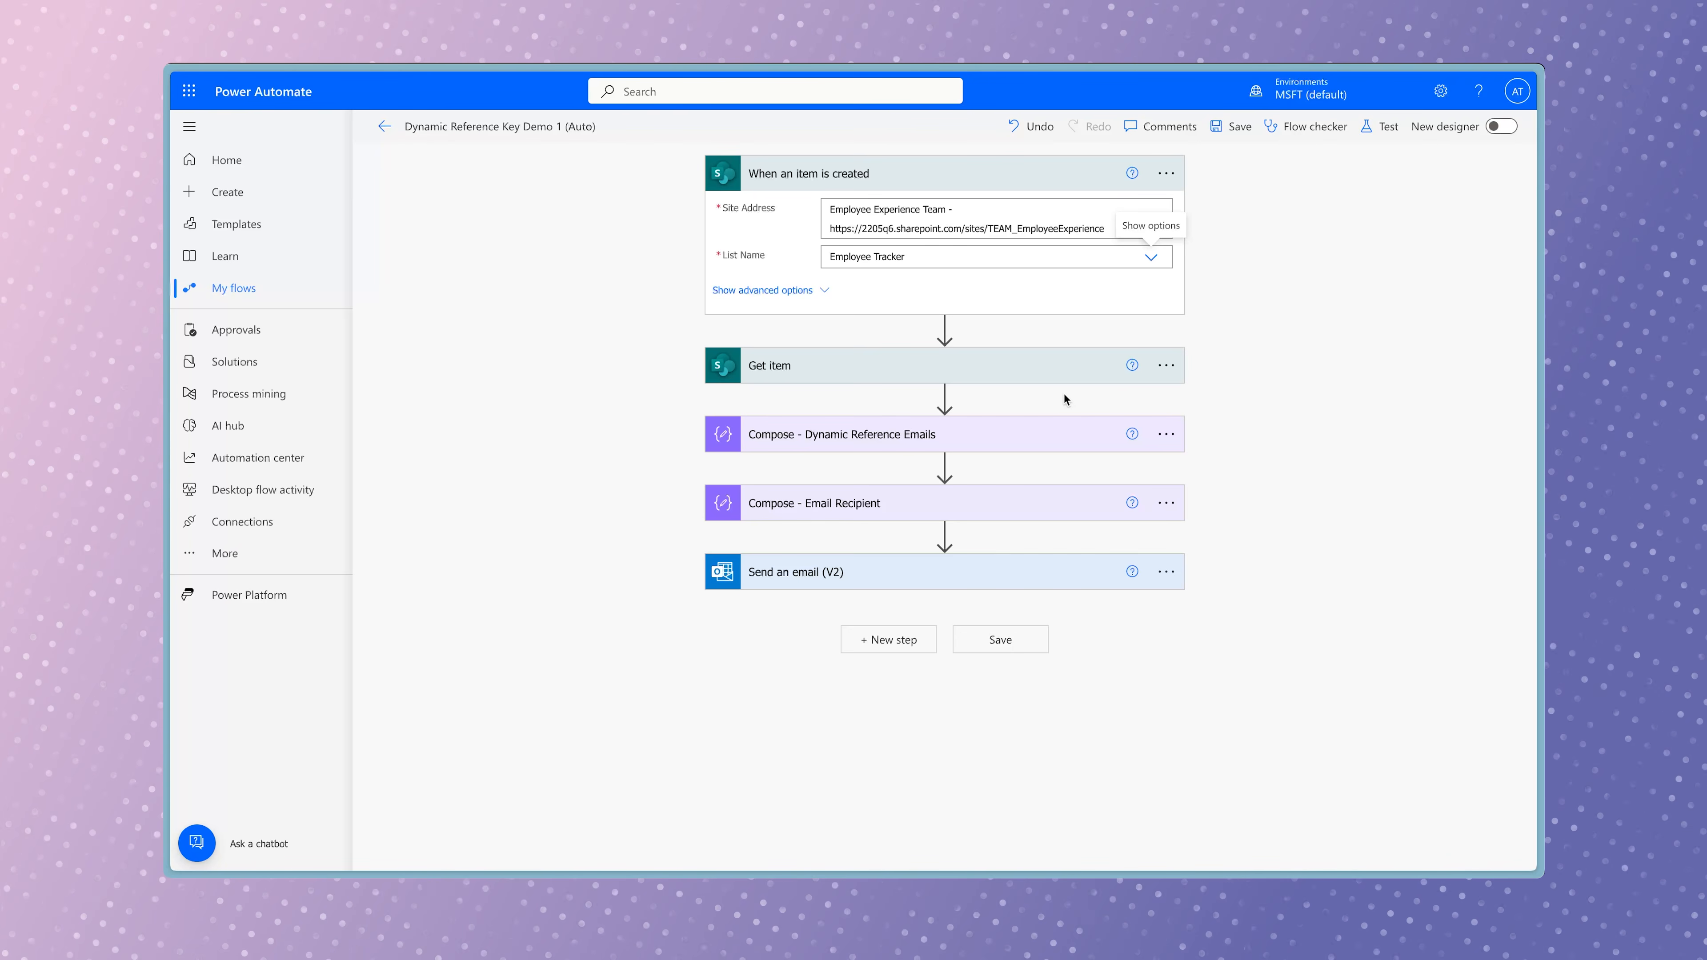
Replace the Get item action's Id with the ID from the When an item is created trigger.
{"action": "left_click", "coordinate": [1019, 374]}
{"action": "left_click", "coordinate": [1019, 374]}
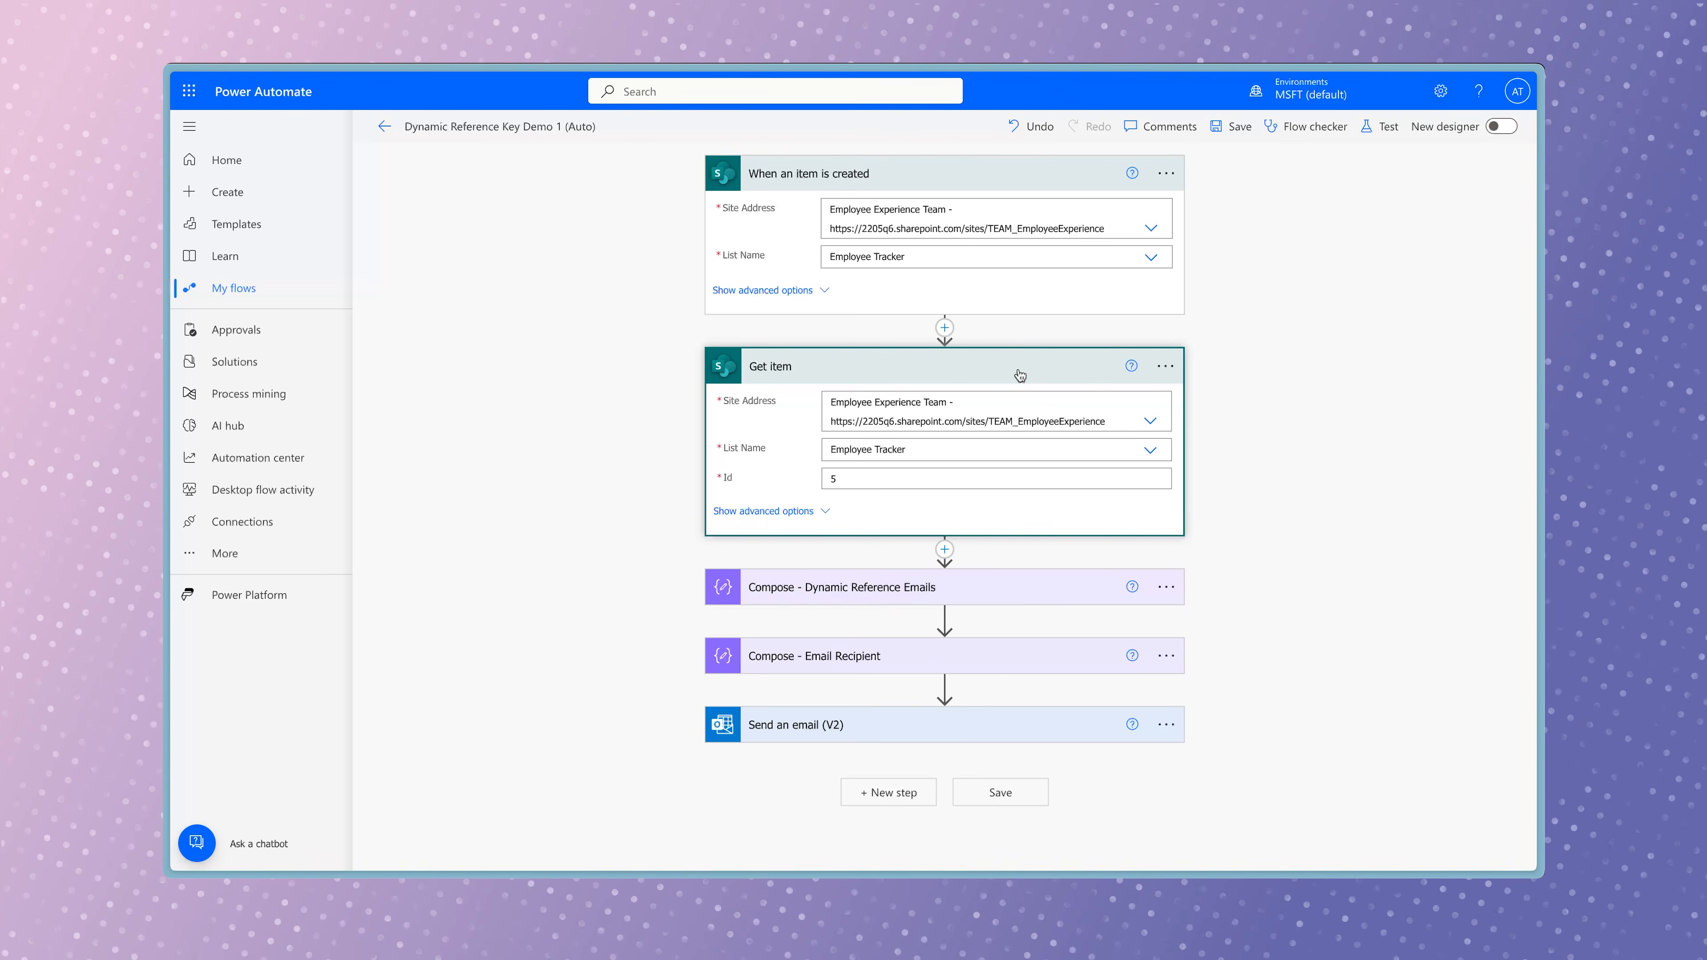
{"action": "left_click", "coordinate": [833, 478]}
{"action": "left_click", "coordinate": [1250, 678]}
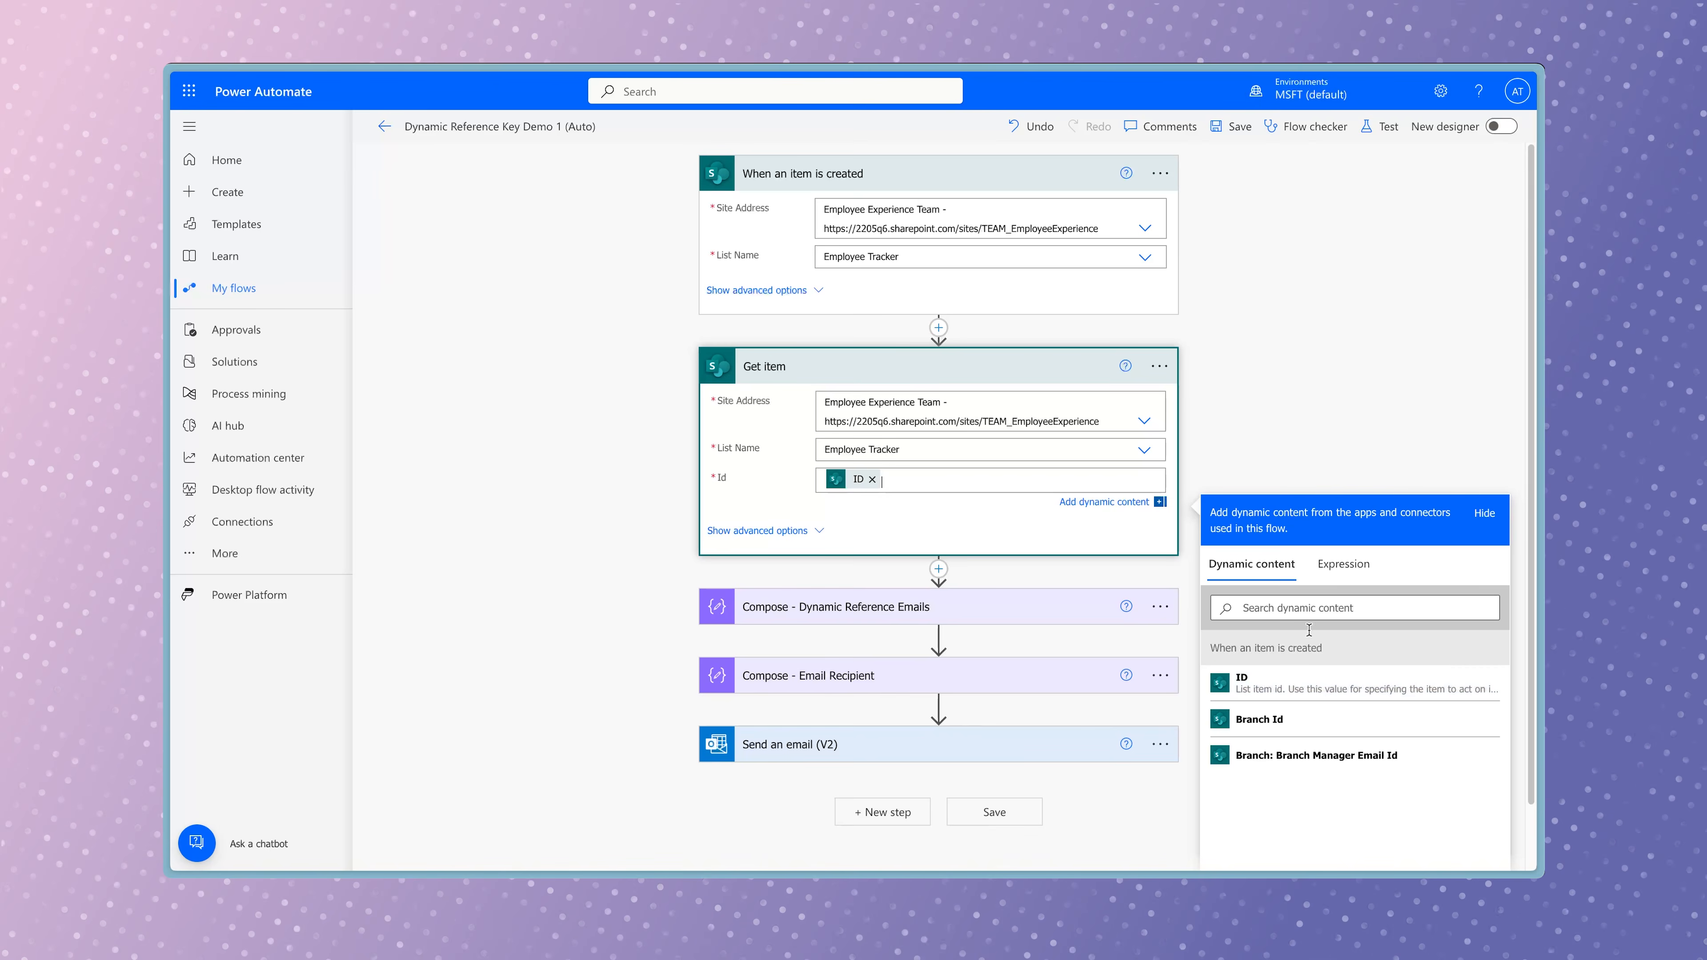
{"action": "left_click", "coordinate": [1345, 414]}
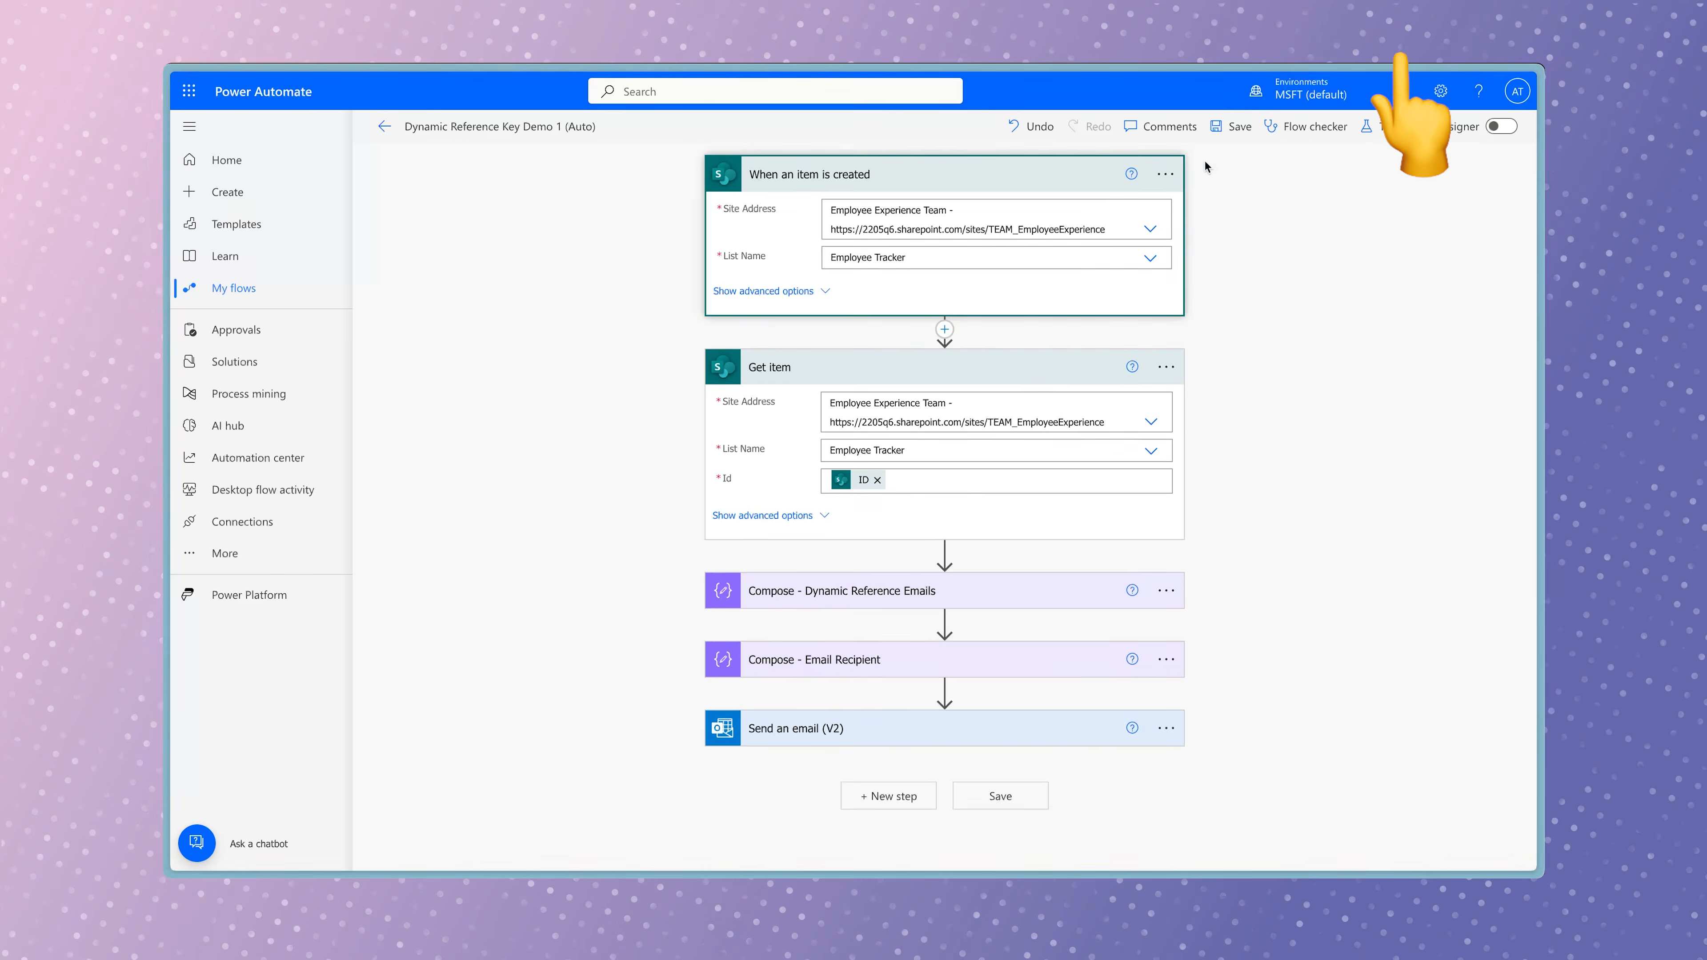
Open the settings of the When an item is created trigger and examine its trigger condition on the Status value.
{"action": "left_click", "coordinate": [1165, 175]}
{"action": "left_click", "coordinate": [1252, 315]}
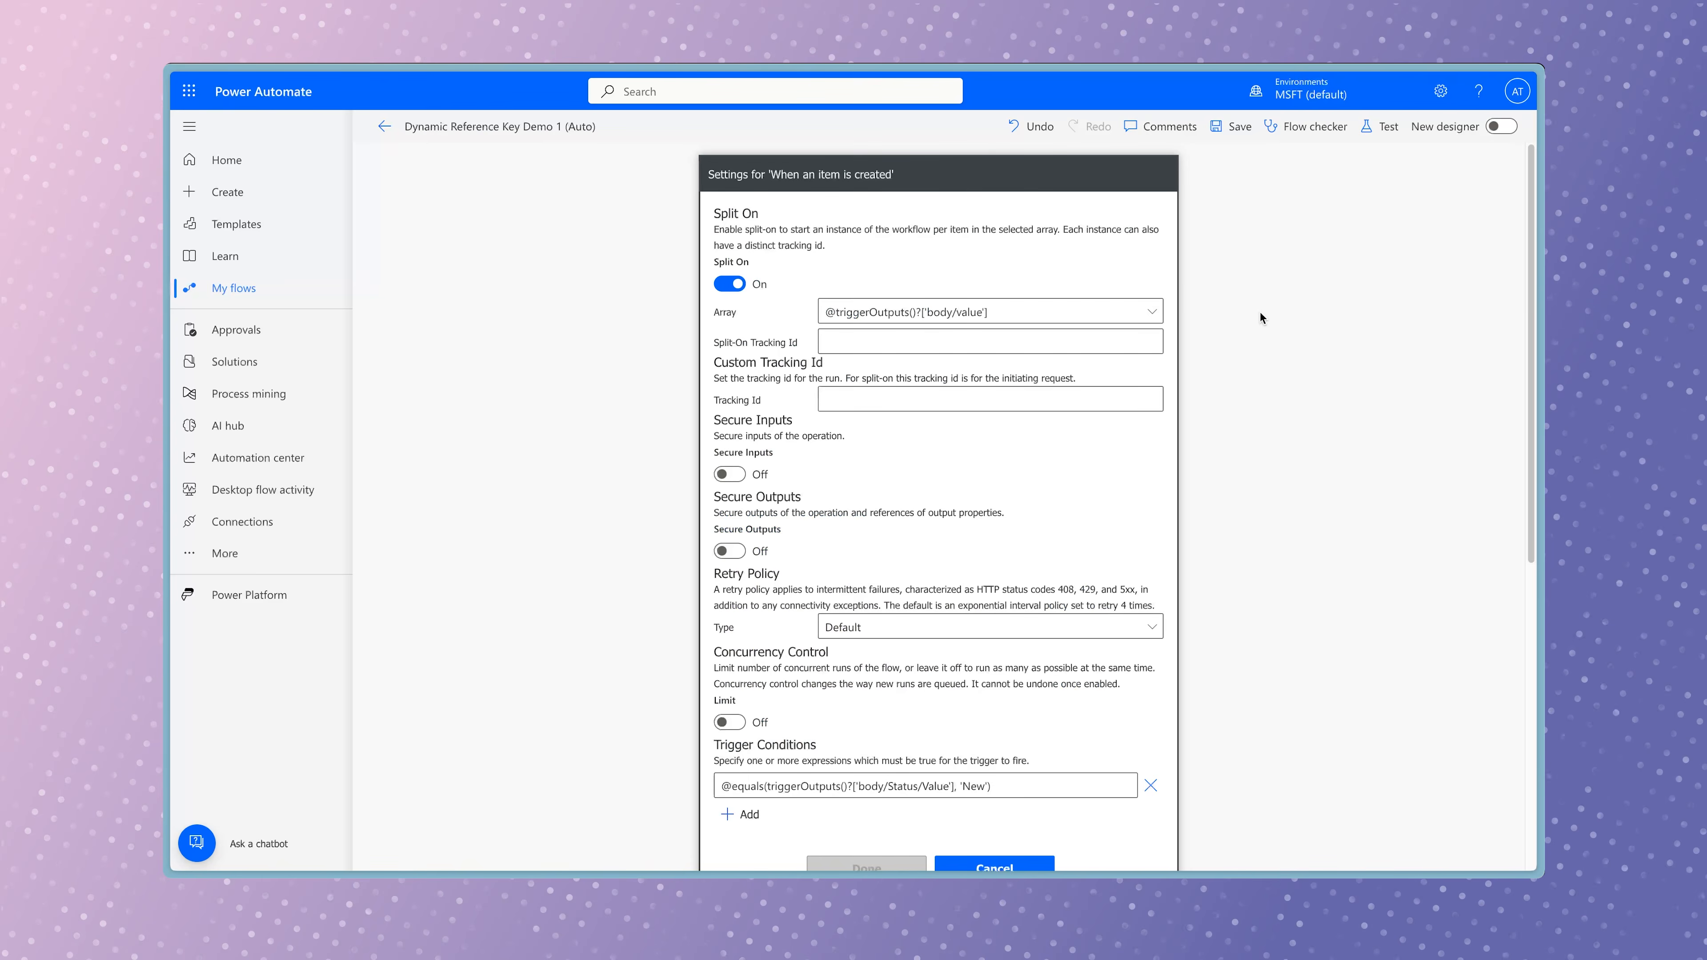
{"action": "scroll", "coordinate": [1276, 387], "scroll_direction": "down", "scroll_amount": 6}
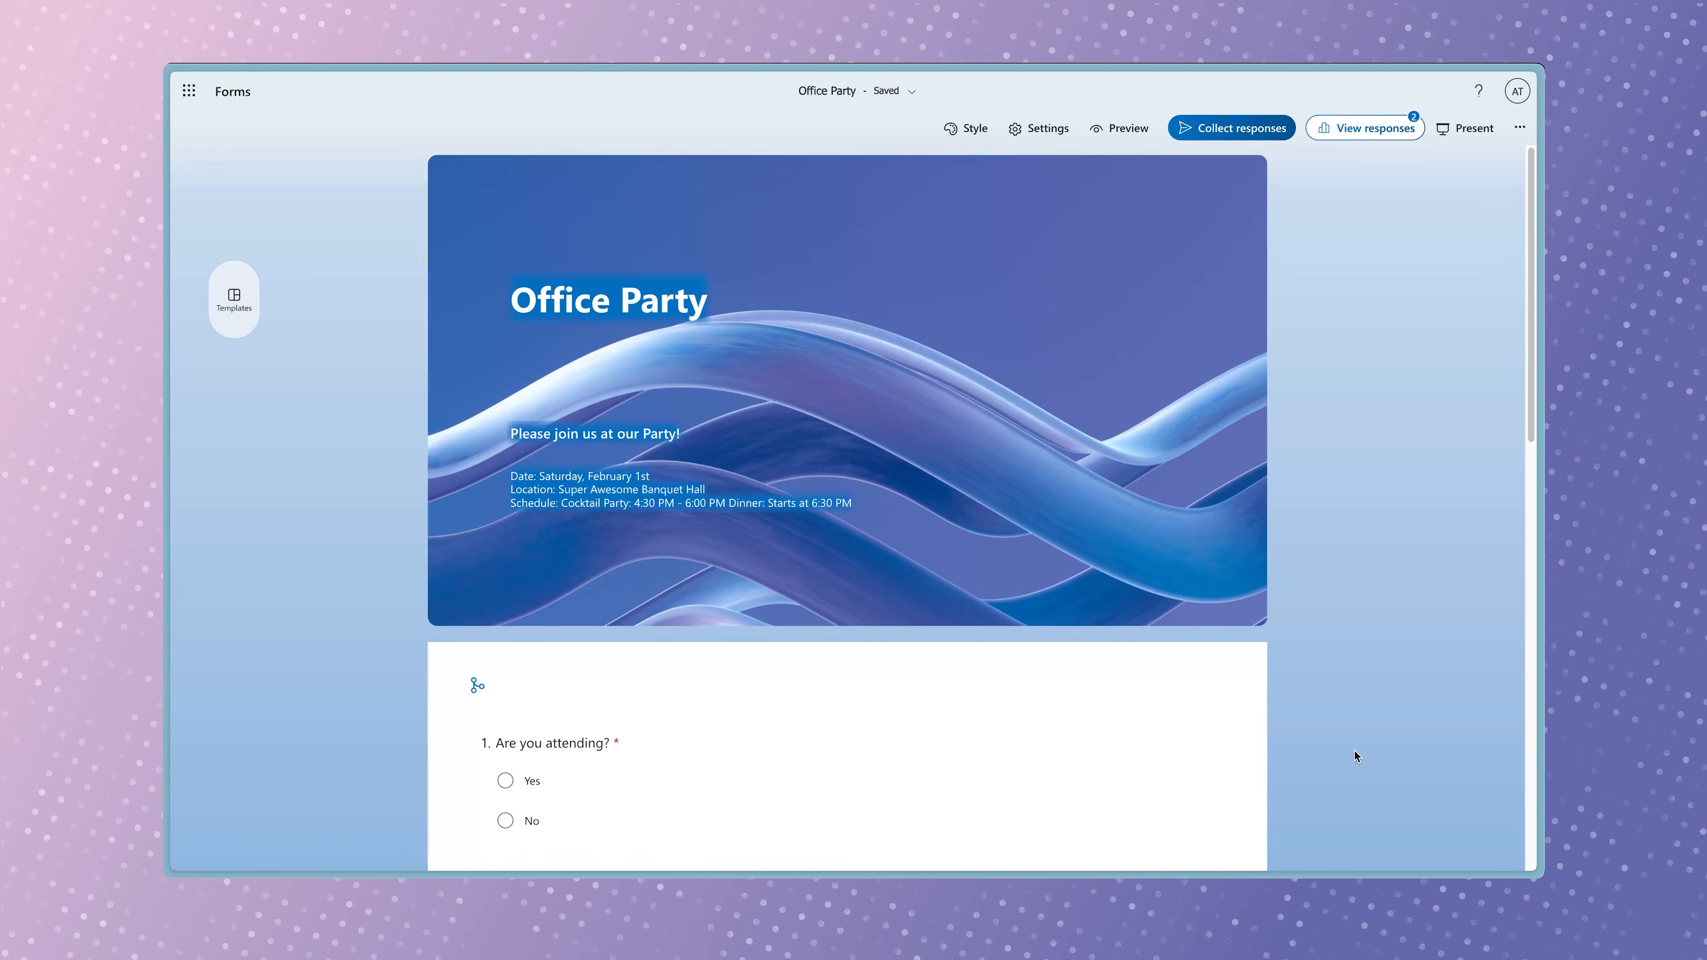
Examine the Office Party form's questions in Microsoft Forms and the RSVP column of the Office Party list in SharePoint.
{"action": "scroll", "coordinate": [1353, 751], "scroll_direction": "down", "scroll_amount": 6}
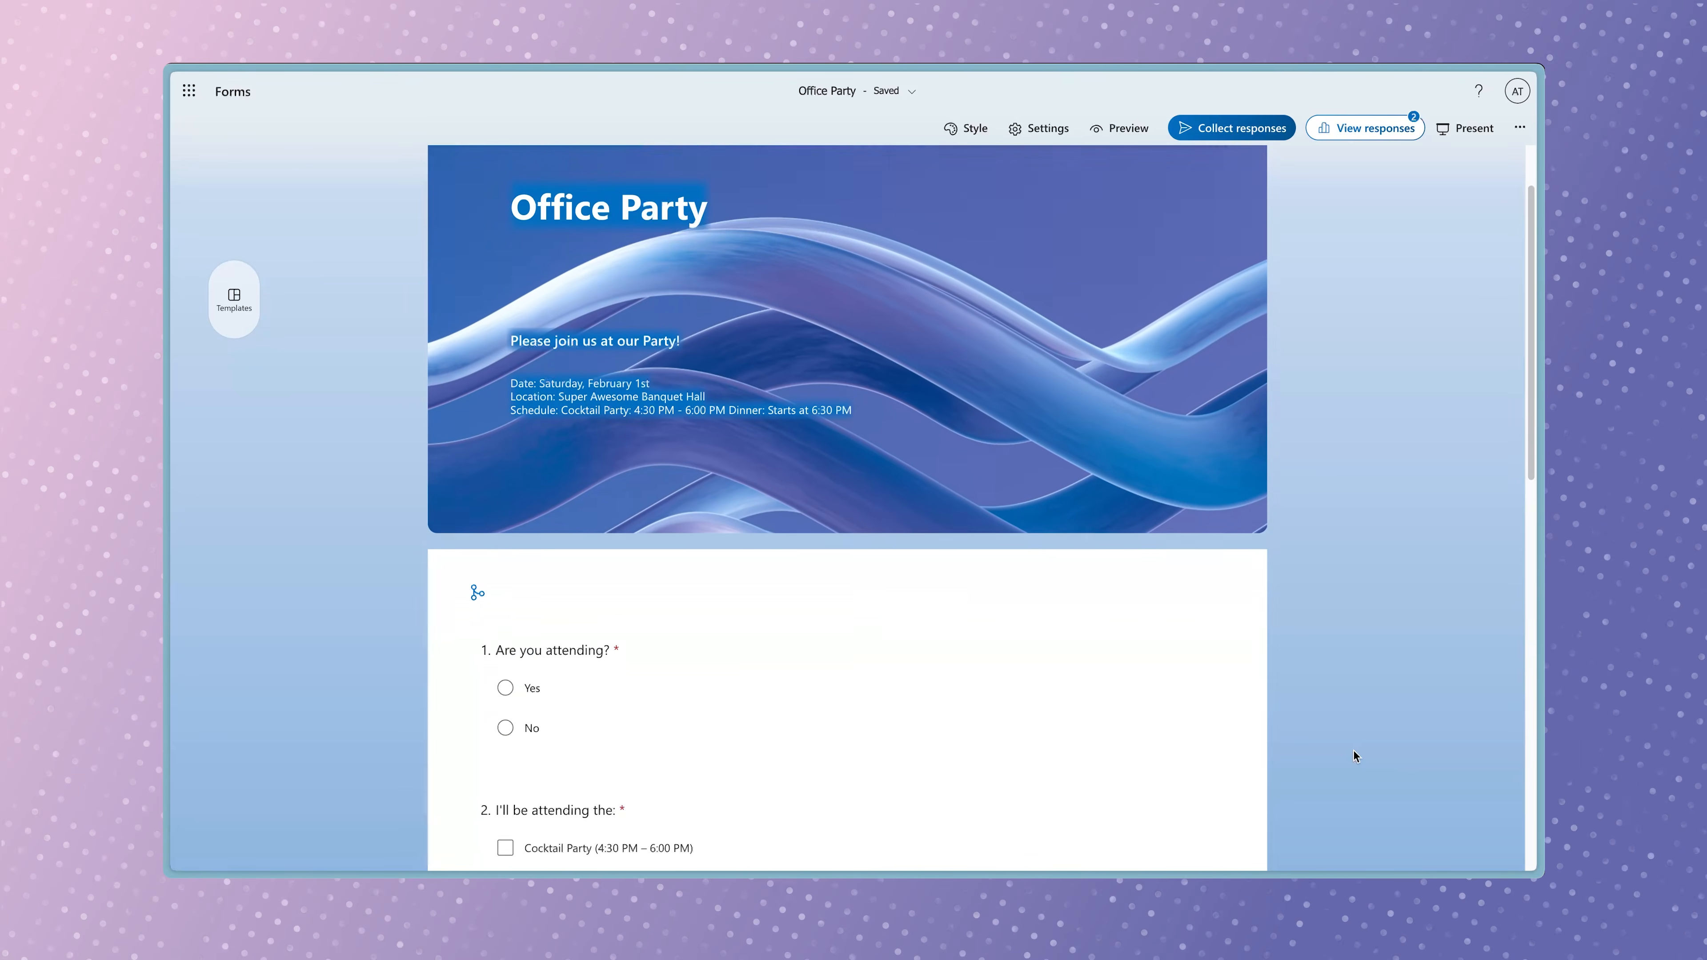
{"action": "scroll", "coordinate": [1354, 756], "scroll_direction": "down", "scroll_amount": 1}
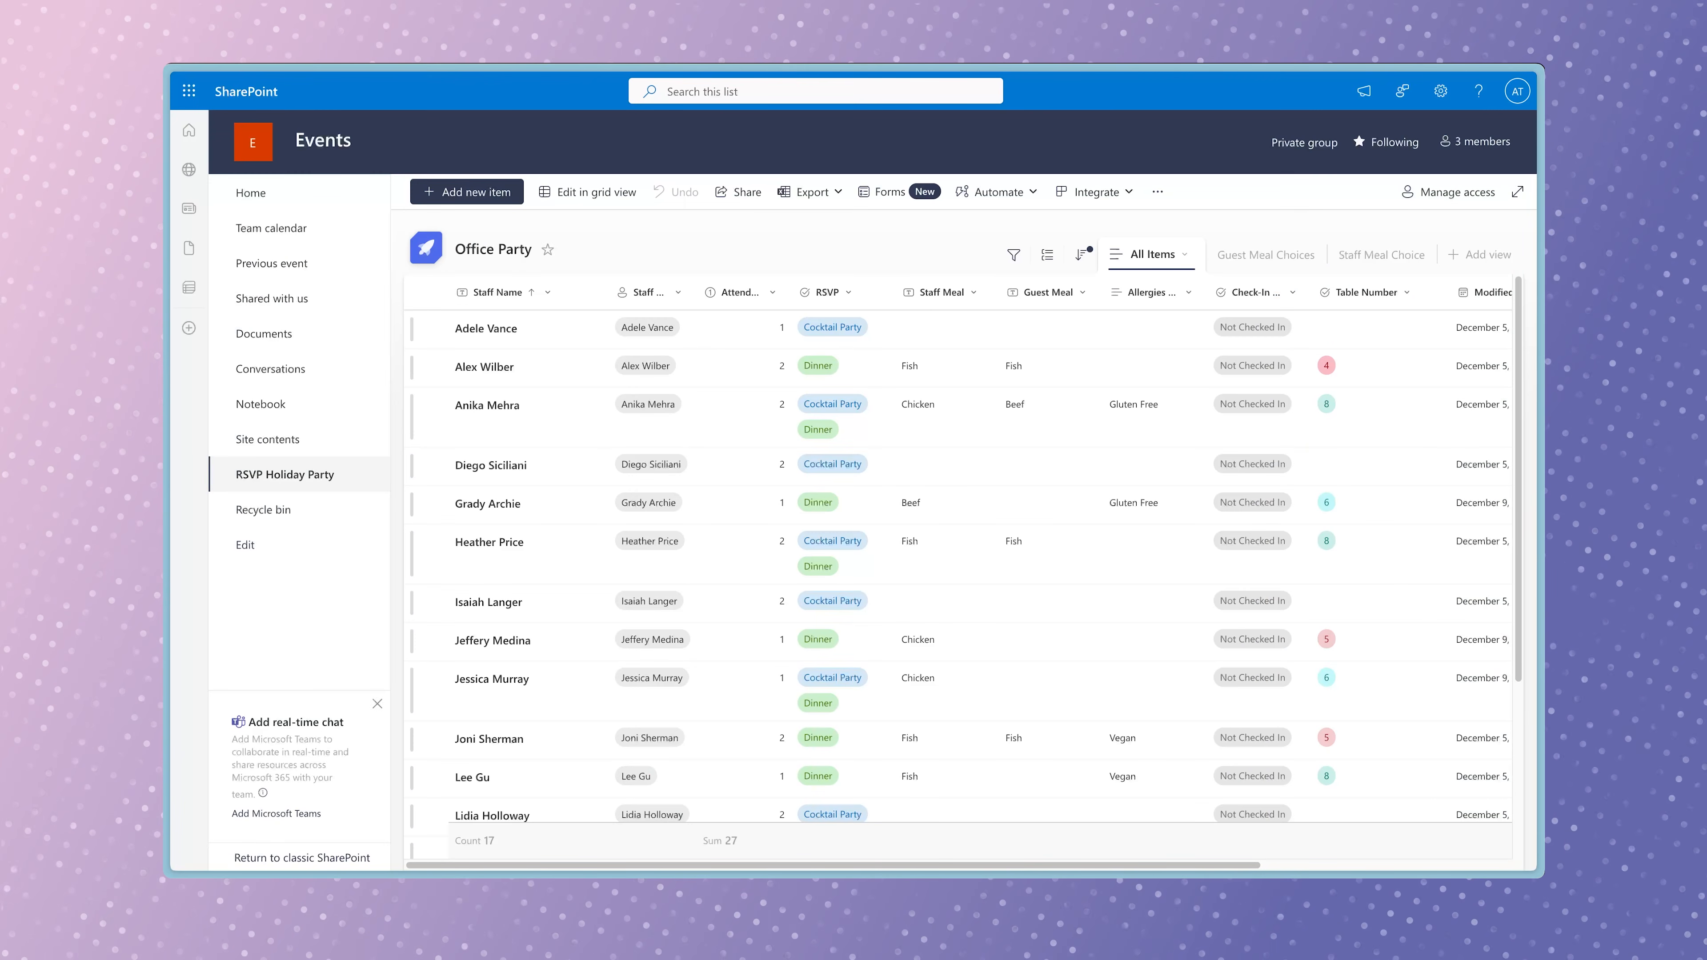
{"action": "left_click", "coordinate": [873, 291]}
{"action": "mouse_move", "coordinate": [869, 348]}
{"action": "left_click", "coordinate": [970, 347]}
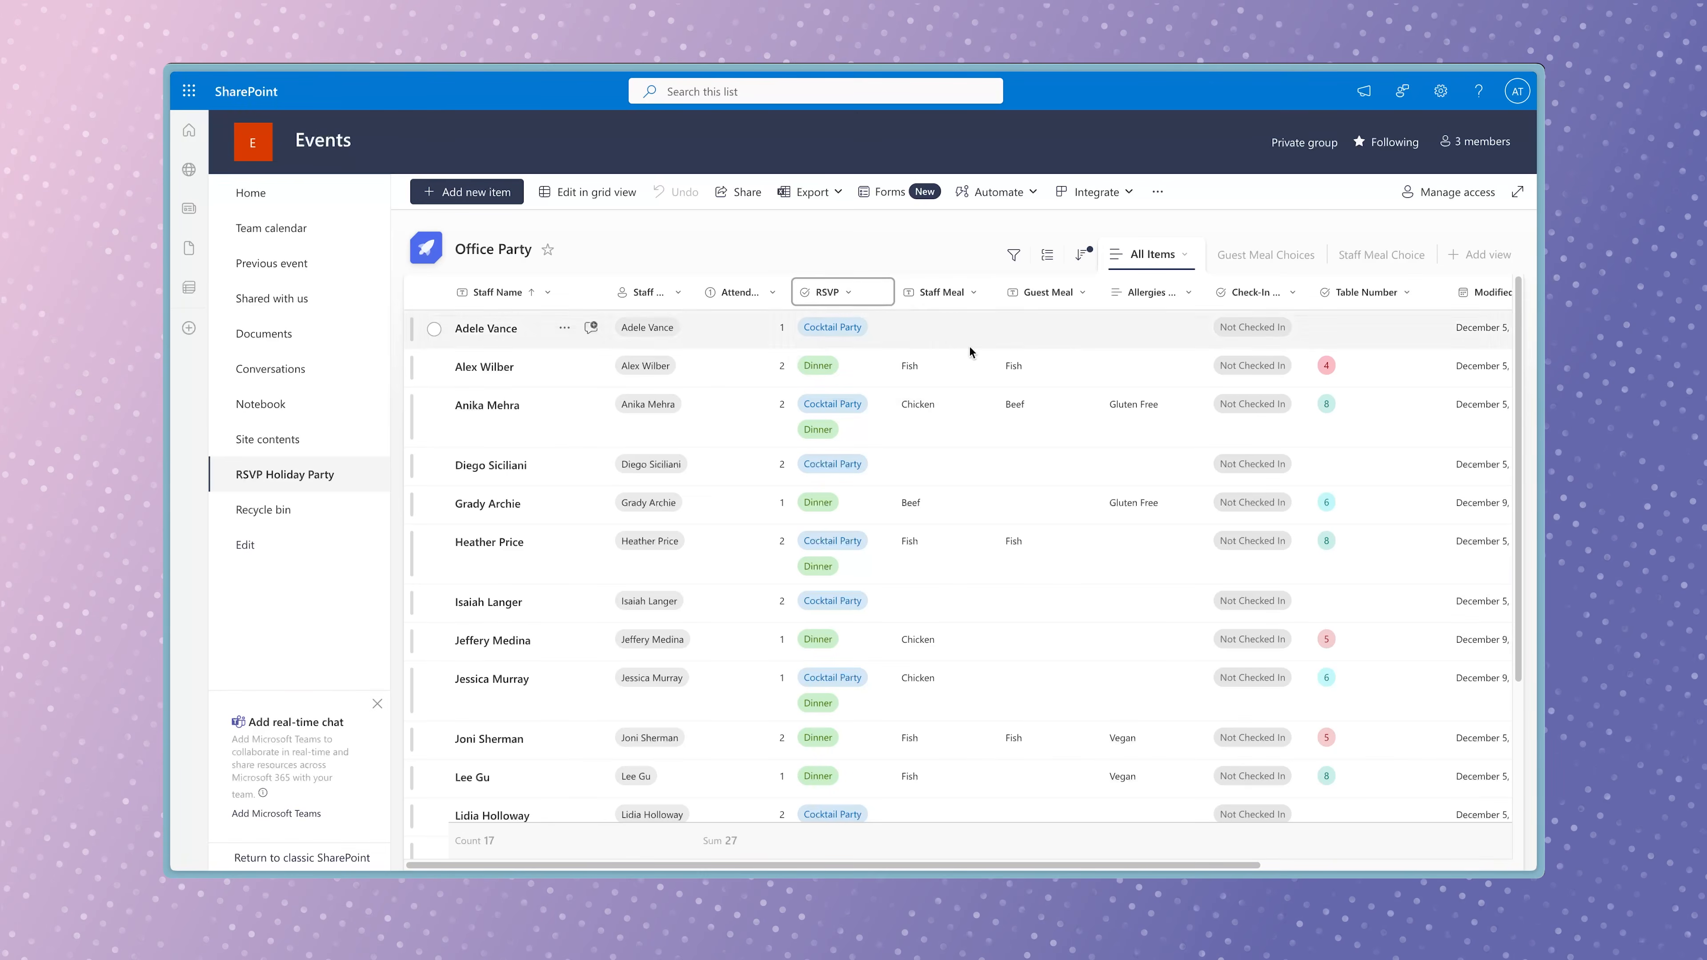
{"action": "left_click", "coordinate": [1378, 599]}
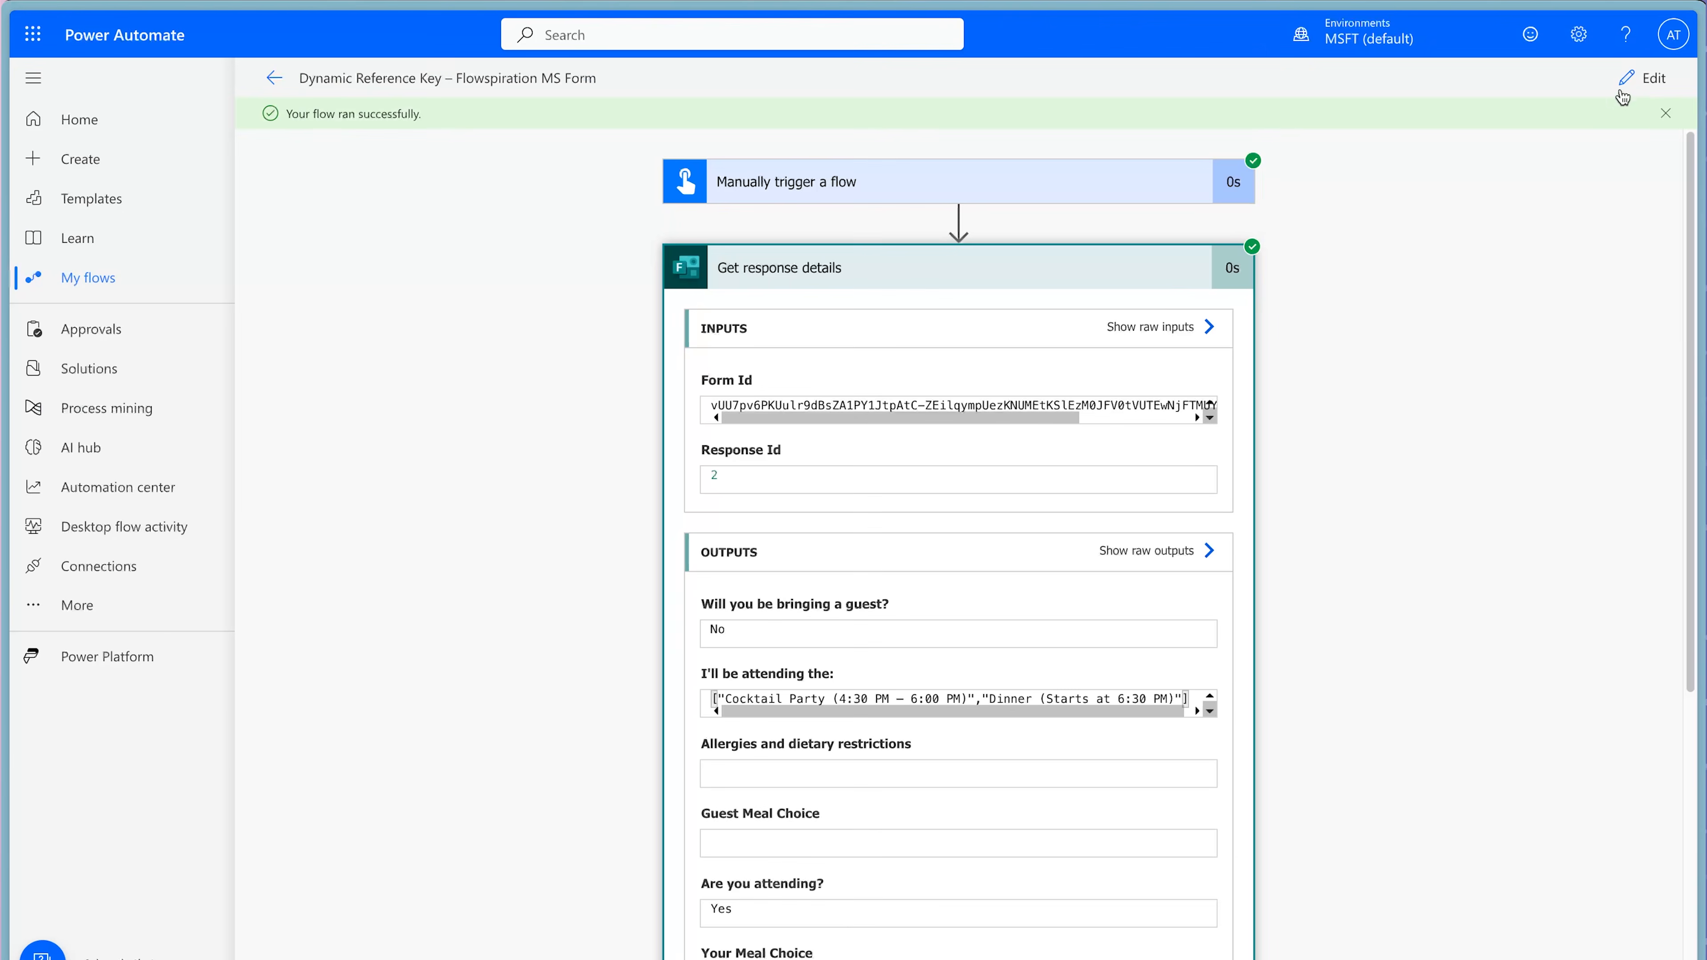
In the Dynamic Reference Key – Flowspiration MS Form flow, add a Compose action after Get response details and rename it "Compose - RSVP".
{"action": "left_click", "coordinate": [1622, 96]}
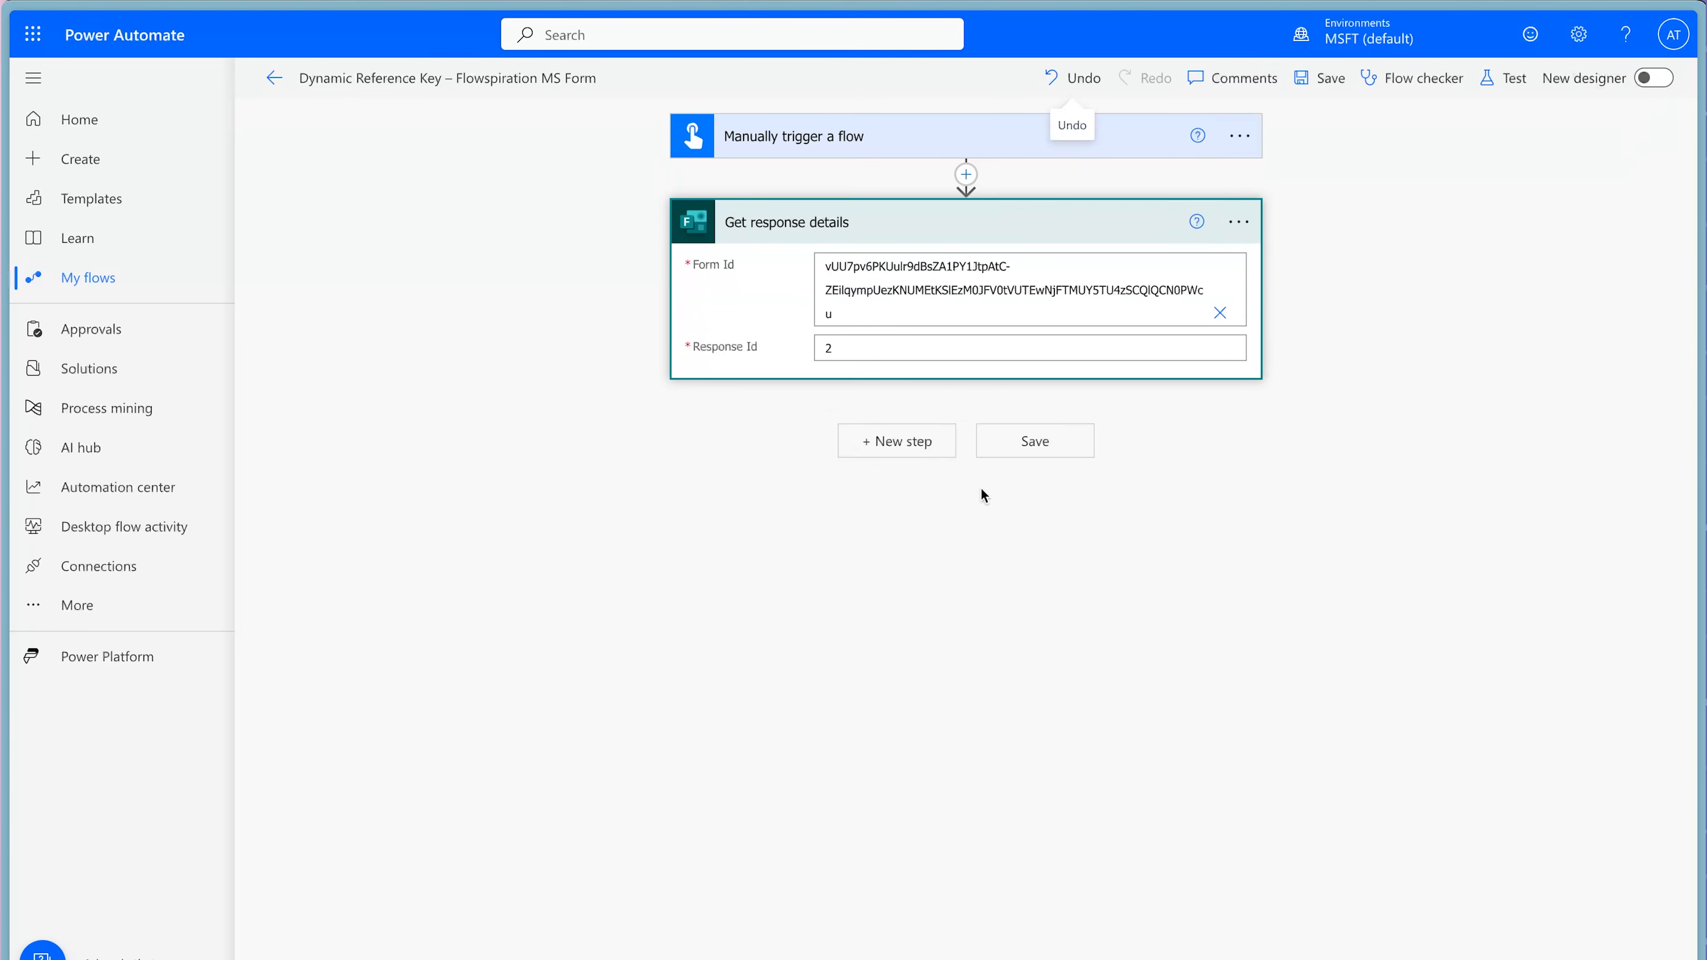
{"action": "left_click", "coordinate": [904, 442]}
{"action": "type", "text": "compose"}
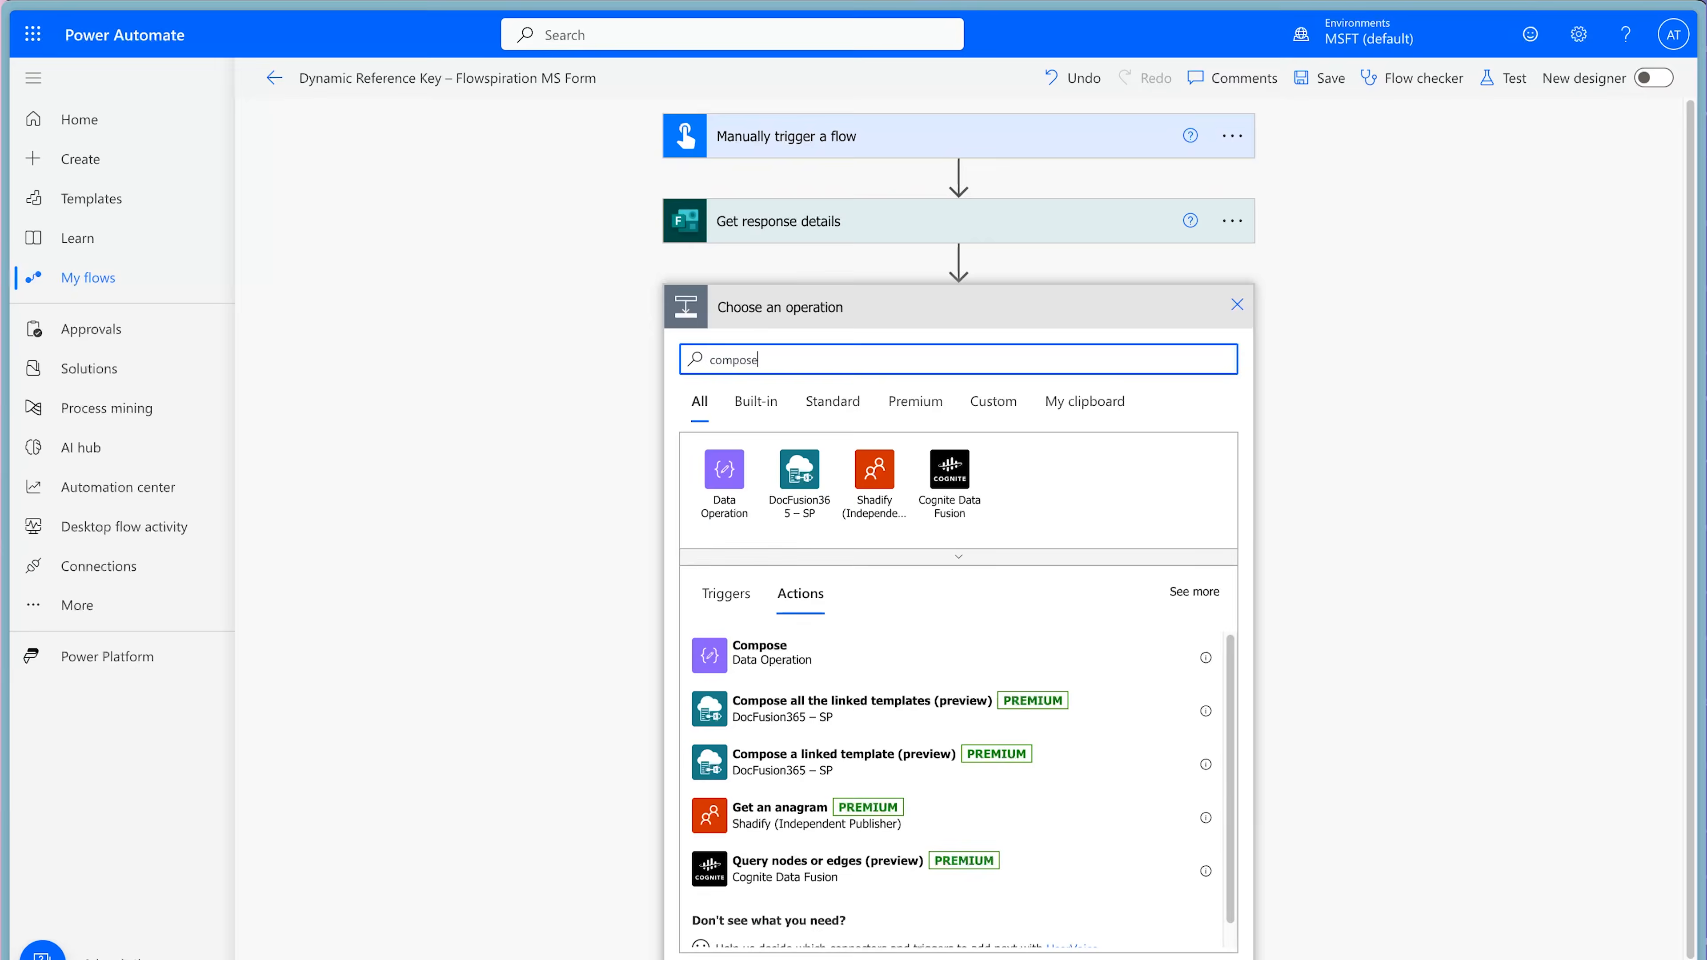
{"action": "left_click", "coordinate": [990, 654]}
{"action": "left_click", "coordinate": [1239, 307]}
{"action": "left_click", "coordinate": [1310, 375]}
{"action": "left_click", "coordinate": [1126, 307]}
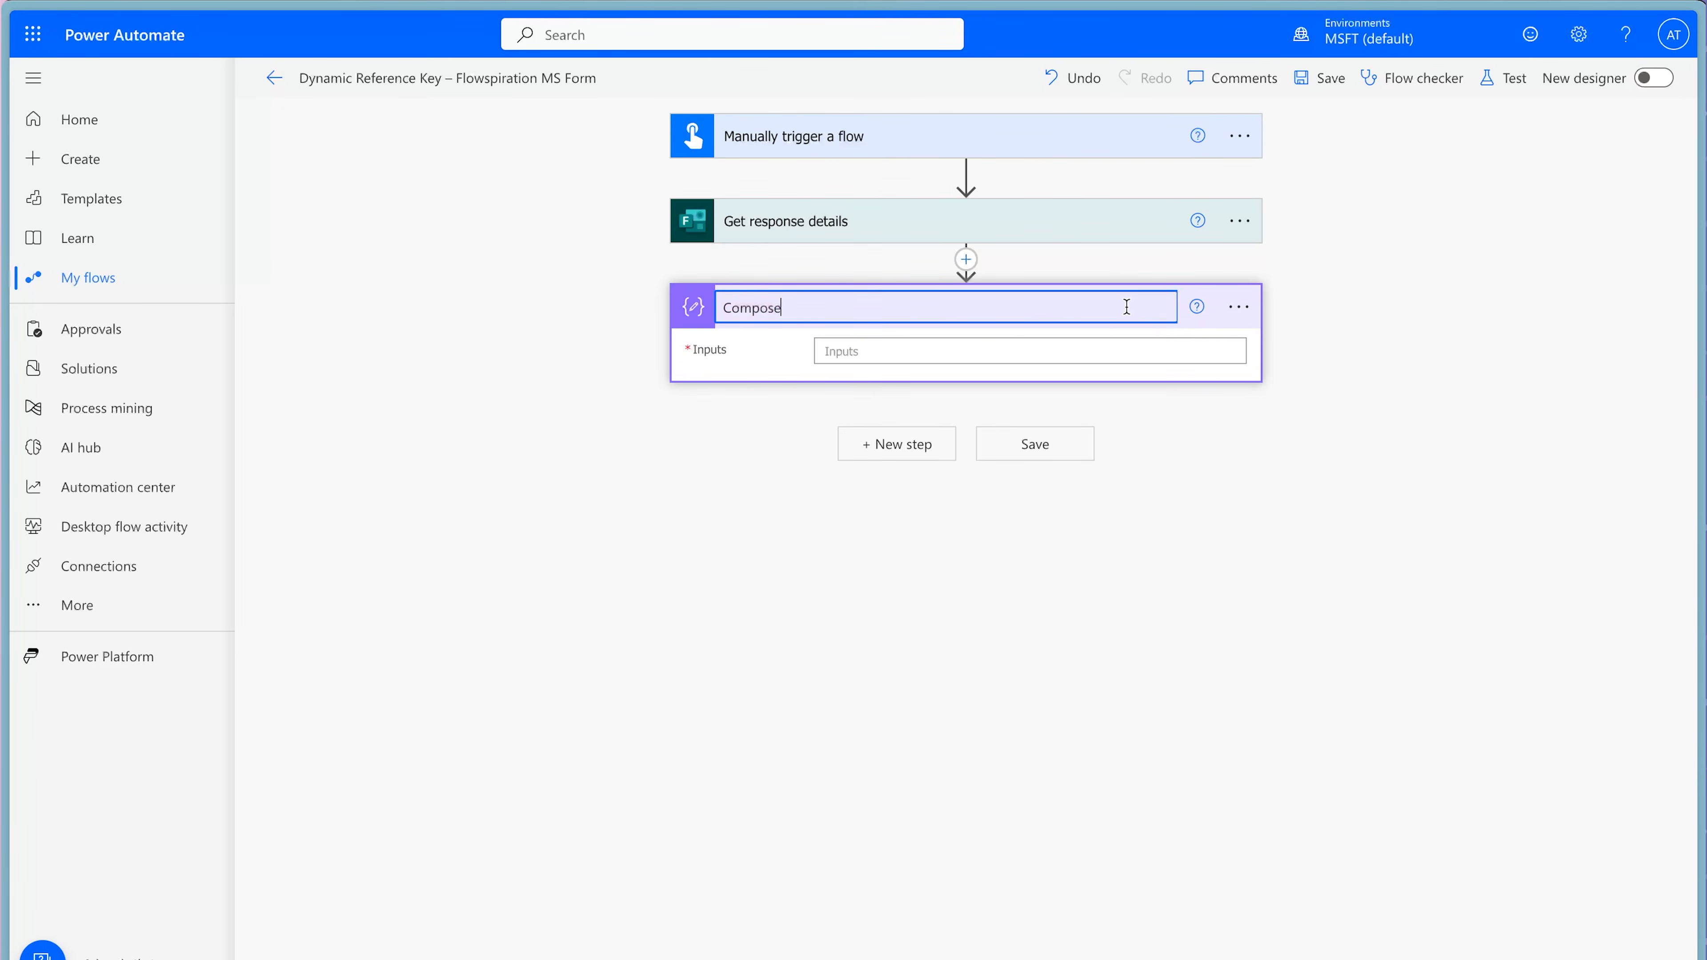
{"action": "type", "text": "- RSVP"}
Set the Compose - RSVP input to a json() expression wrapping the "I'll be attending the:" answer from Get response details.
{"action": "left_click", "coordinate": [1061, 361]}
{"action": "left_click", "coordinate": [1468, 458]}
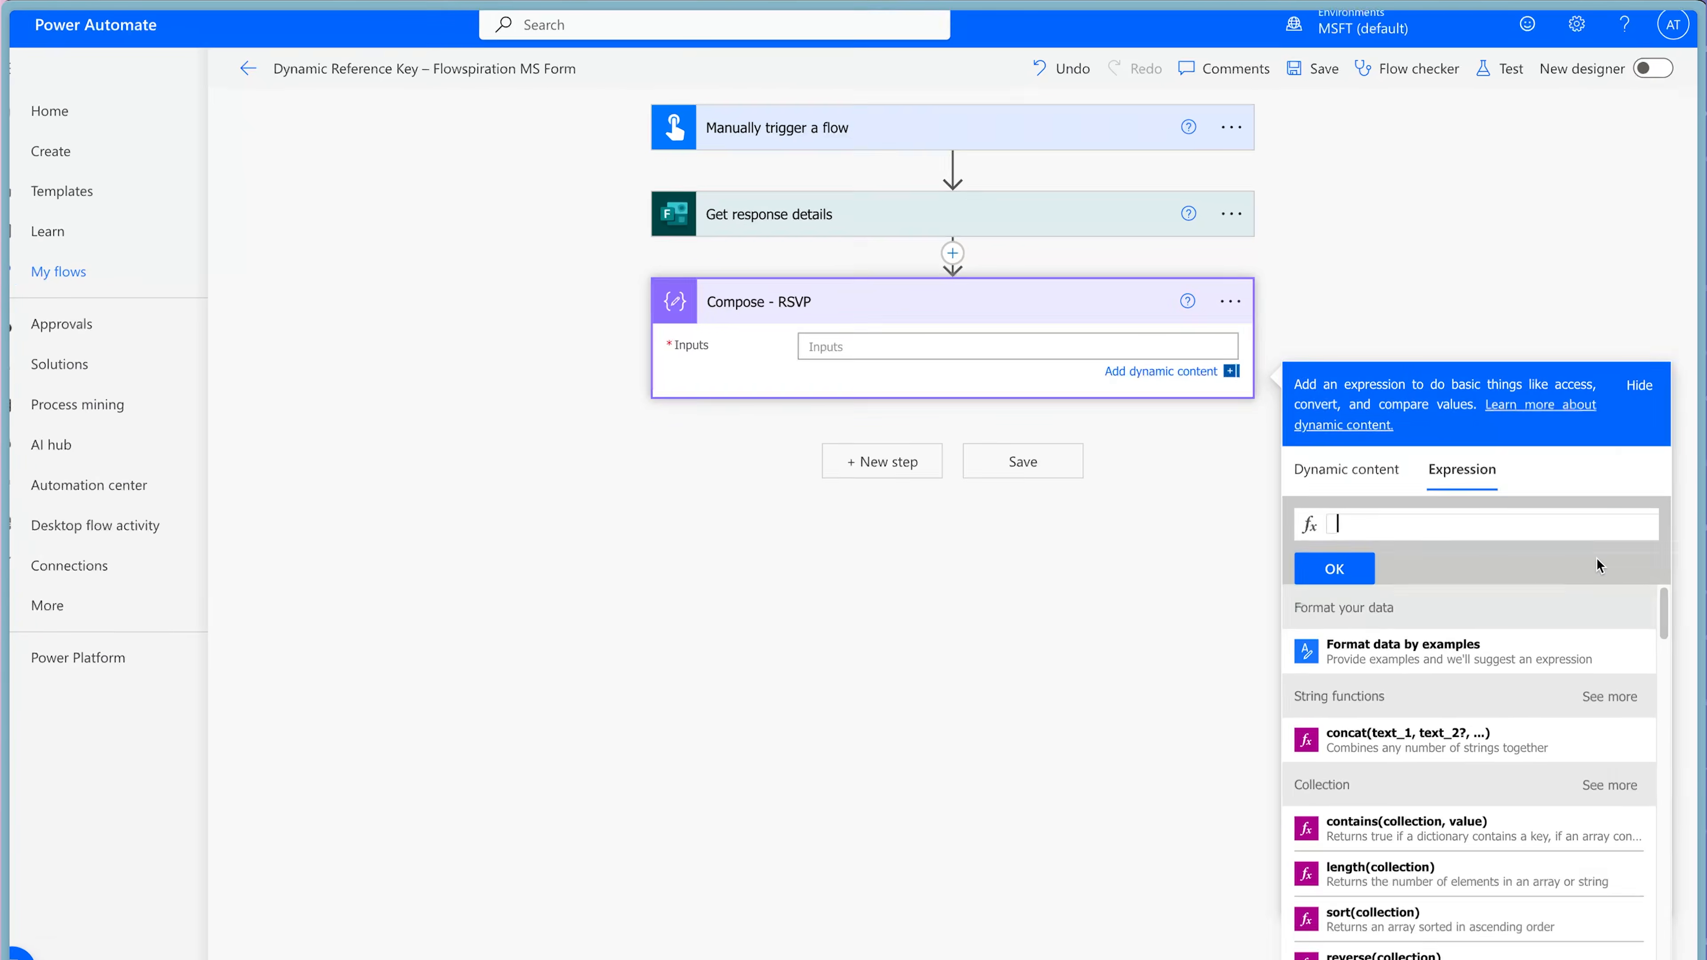
{"action": "type", "text": "json"}
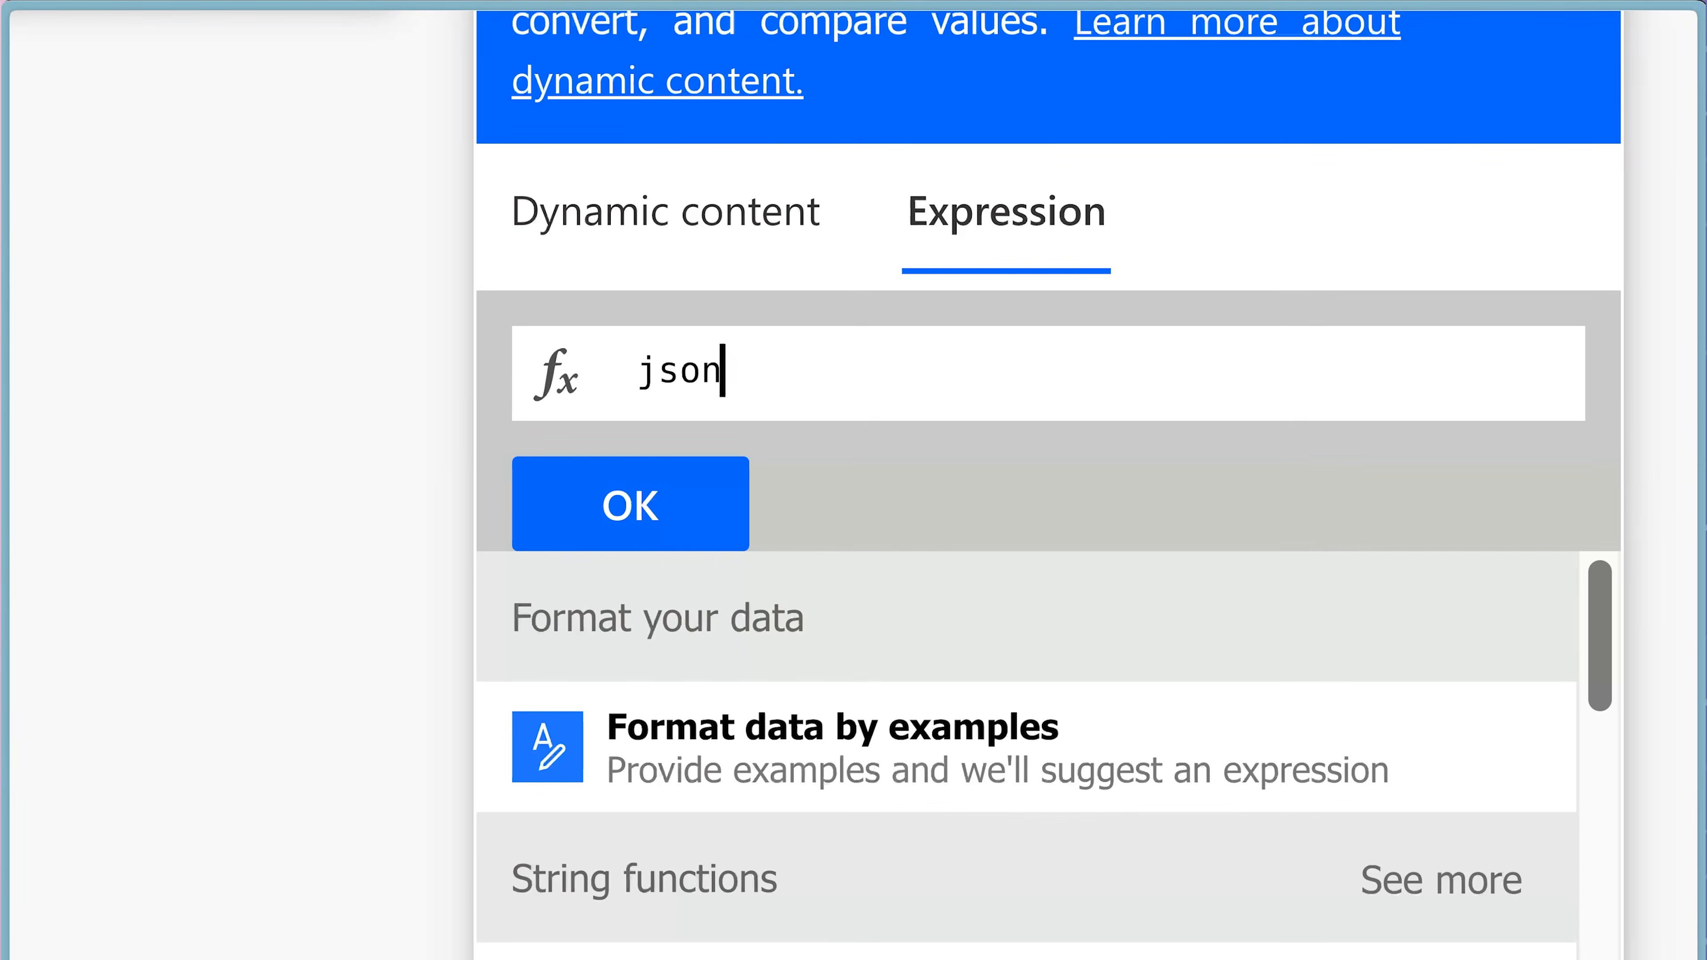
{"action": "type", "text": "("}
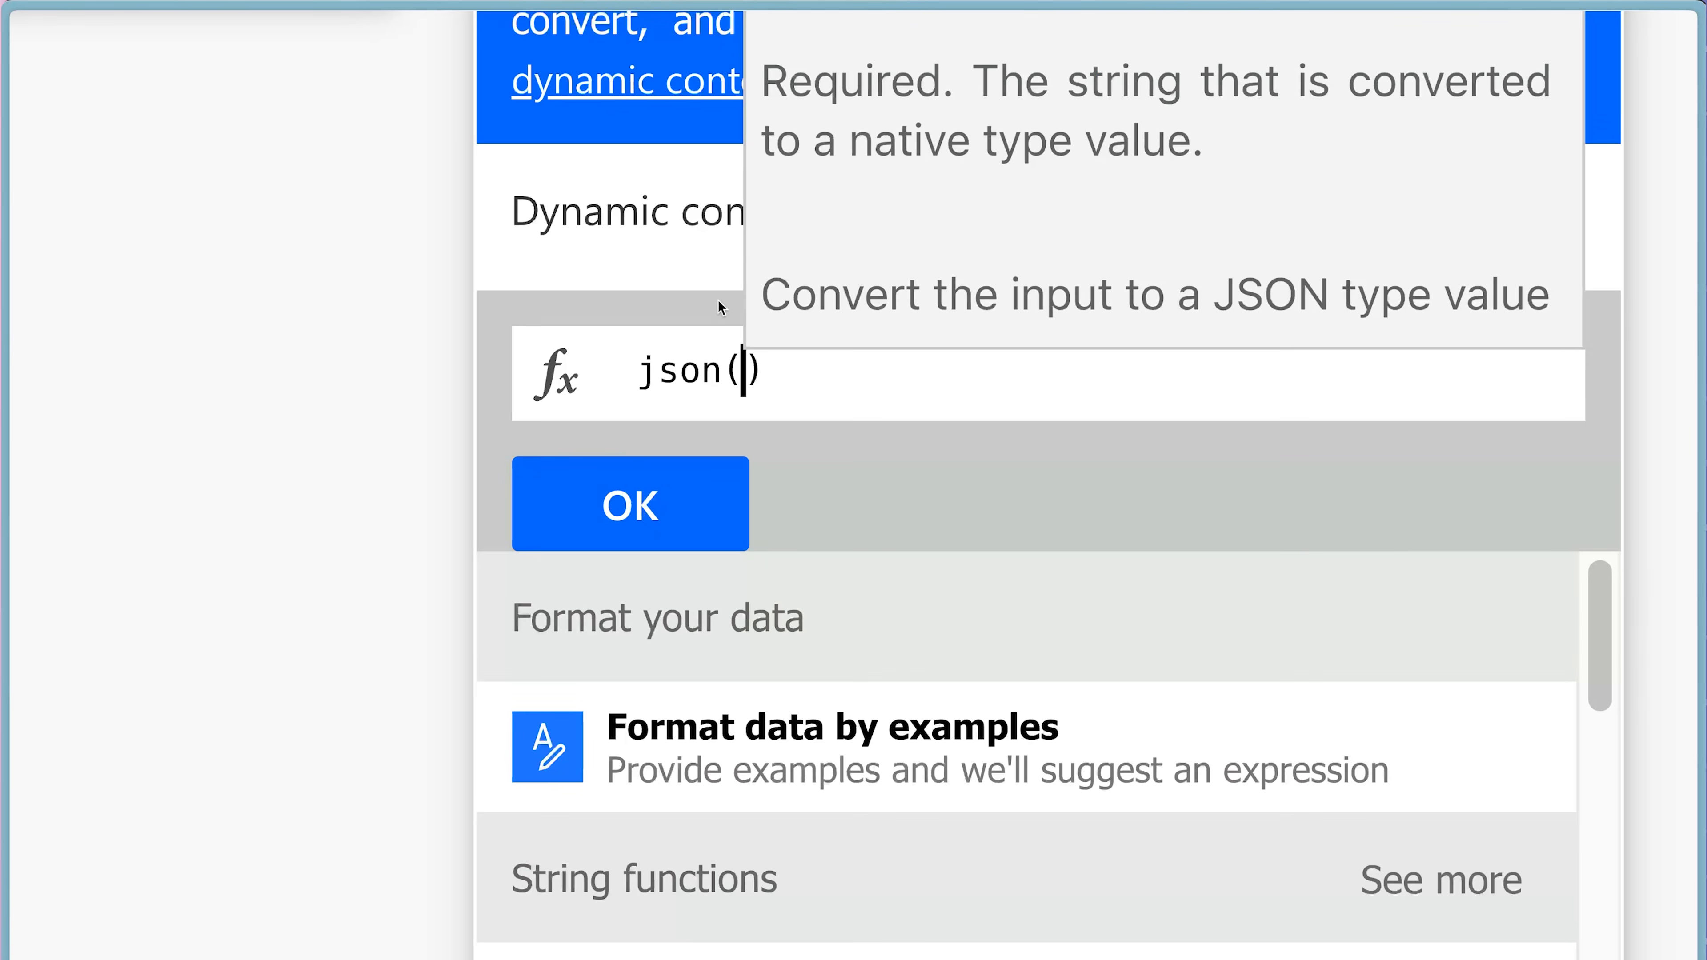
{"action": "left_click", "coordinate": [700, 243]}
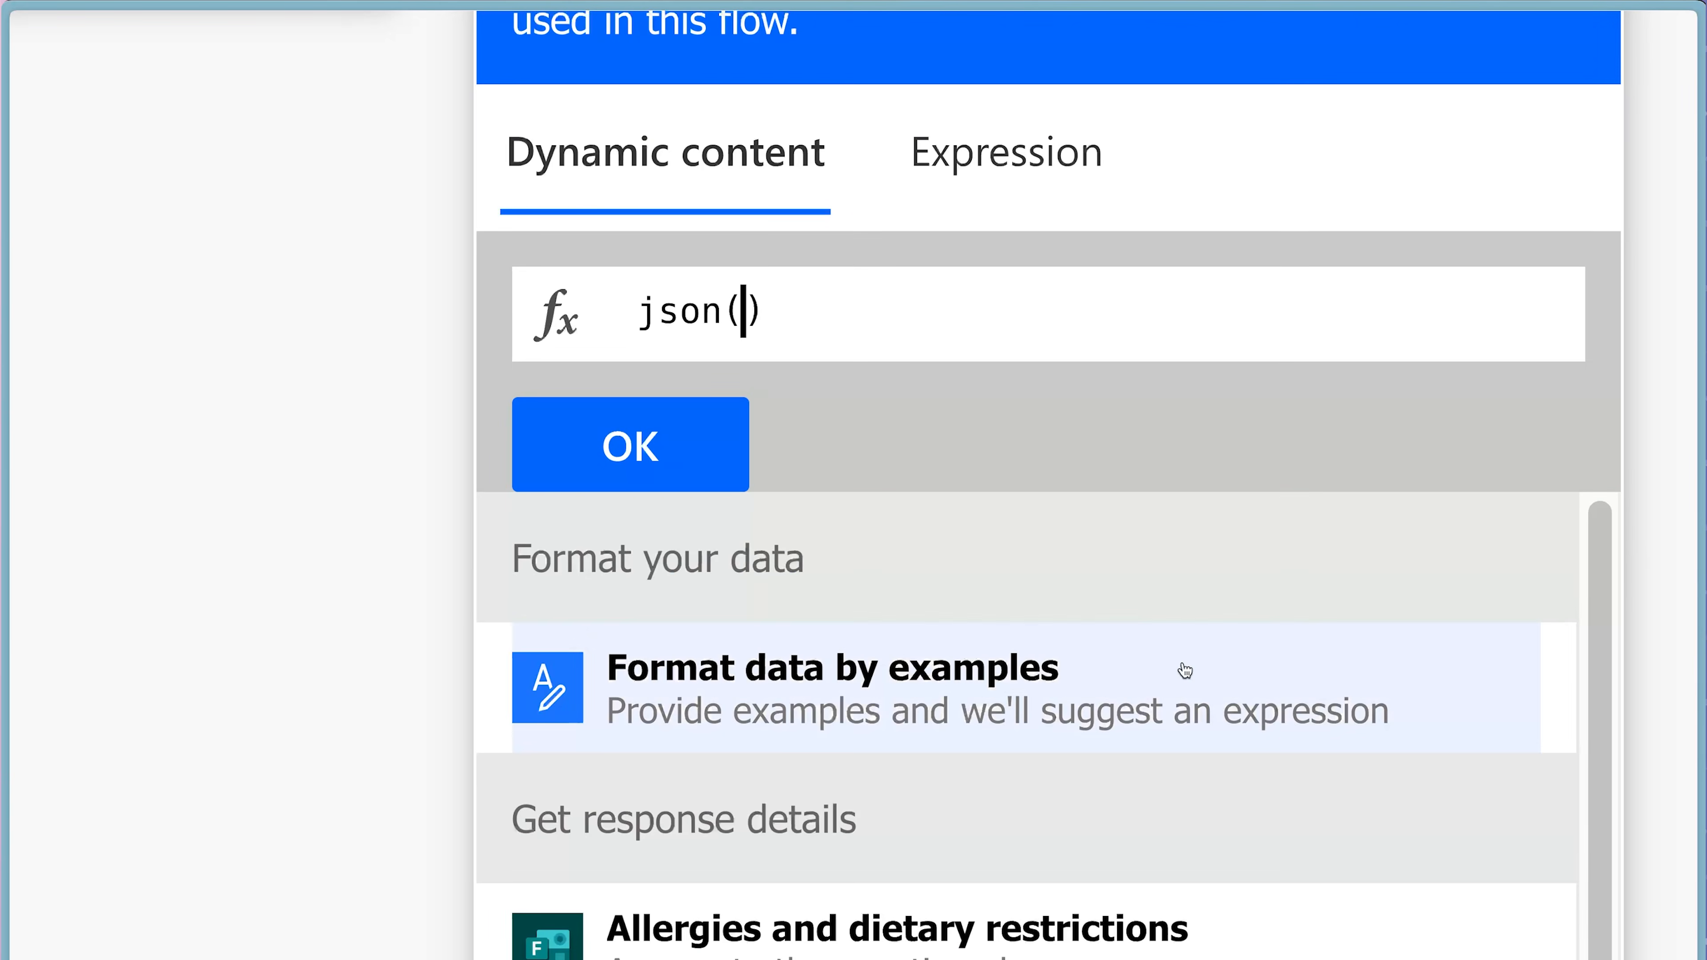
{"action": "scroll", "coordinate": [1182, 666], "scroll_direction": "down", "scroll_amount": 2}
{"action": "scroll", "coordinate": [1182, 664], "scroll_direction": "down", "scroll_amount": 5}
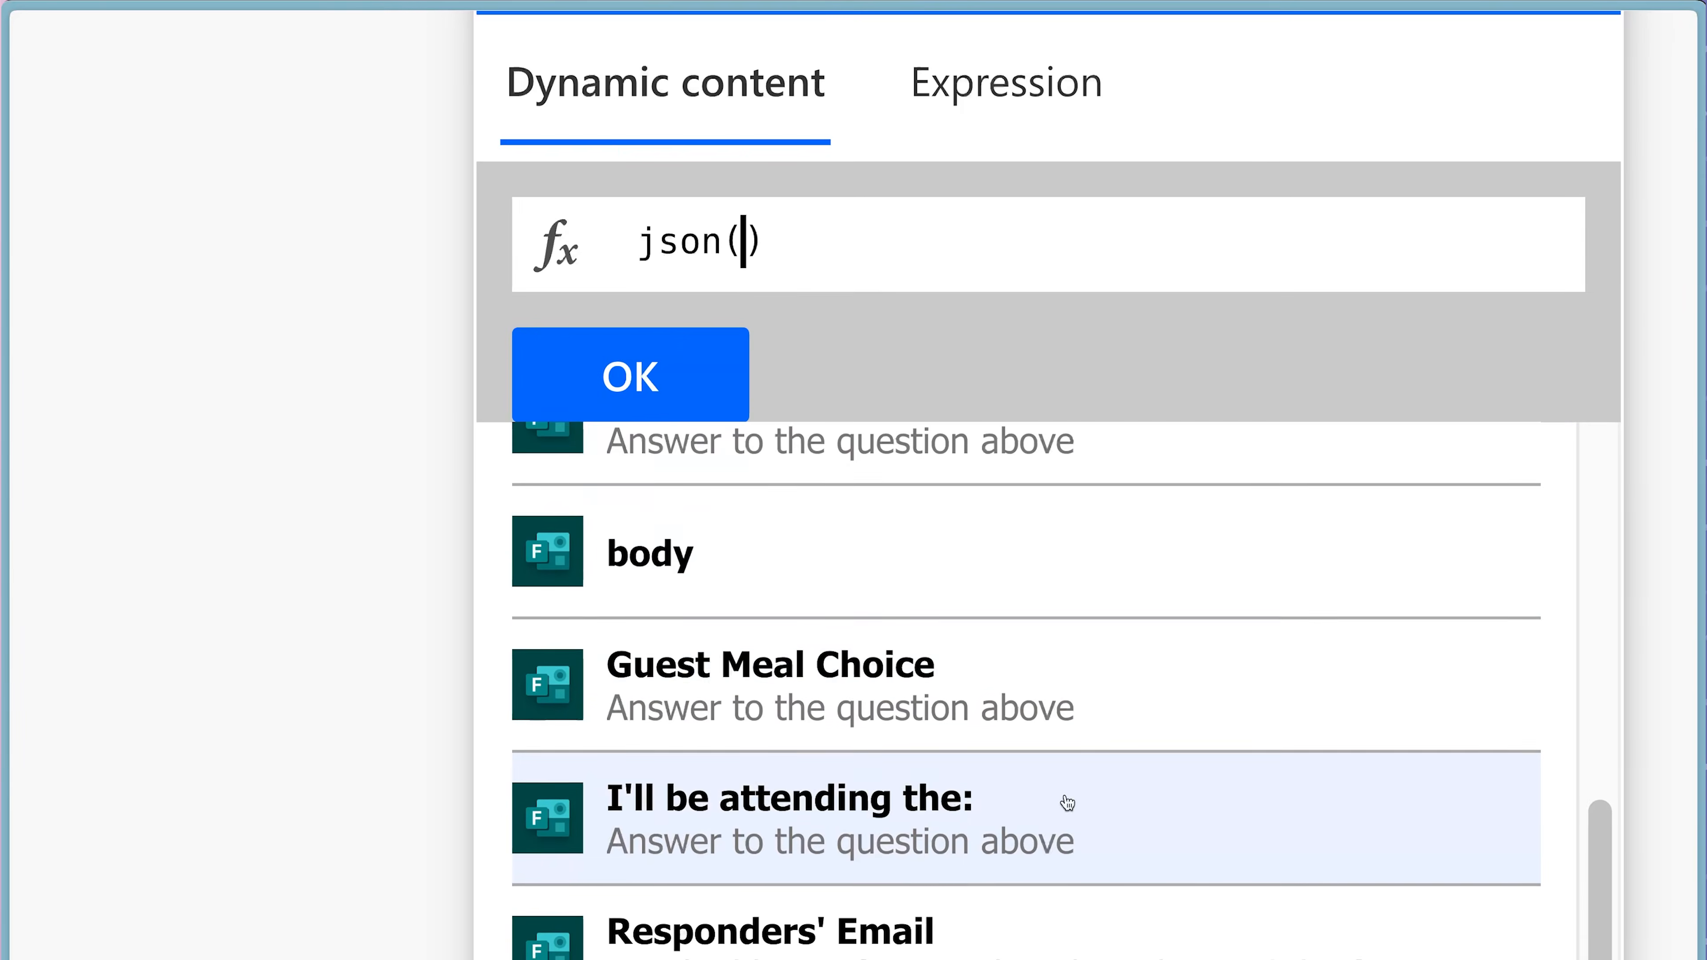
{"action": "left_click", "coordinate": [1067, 797]}
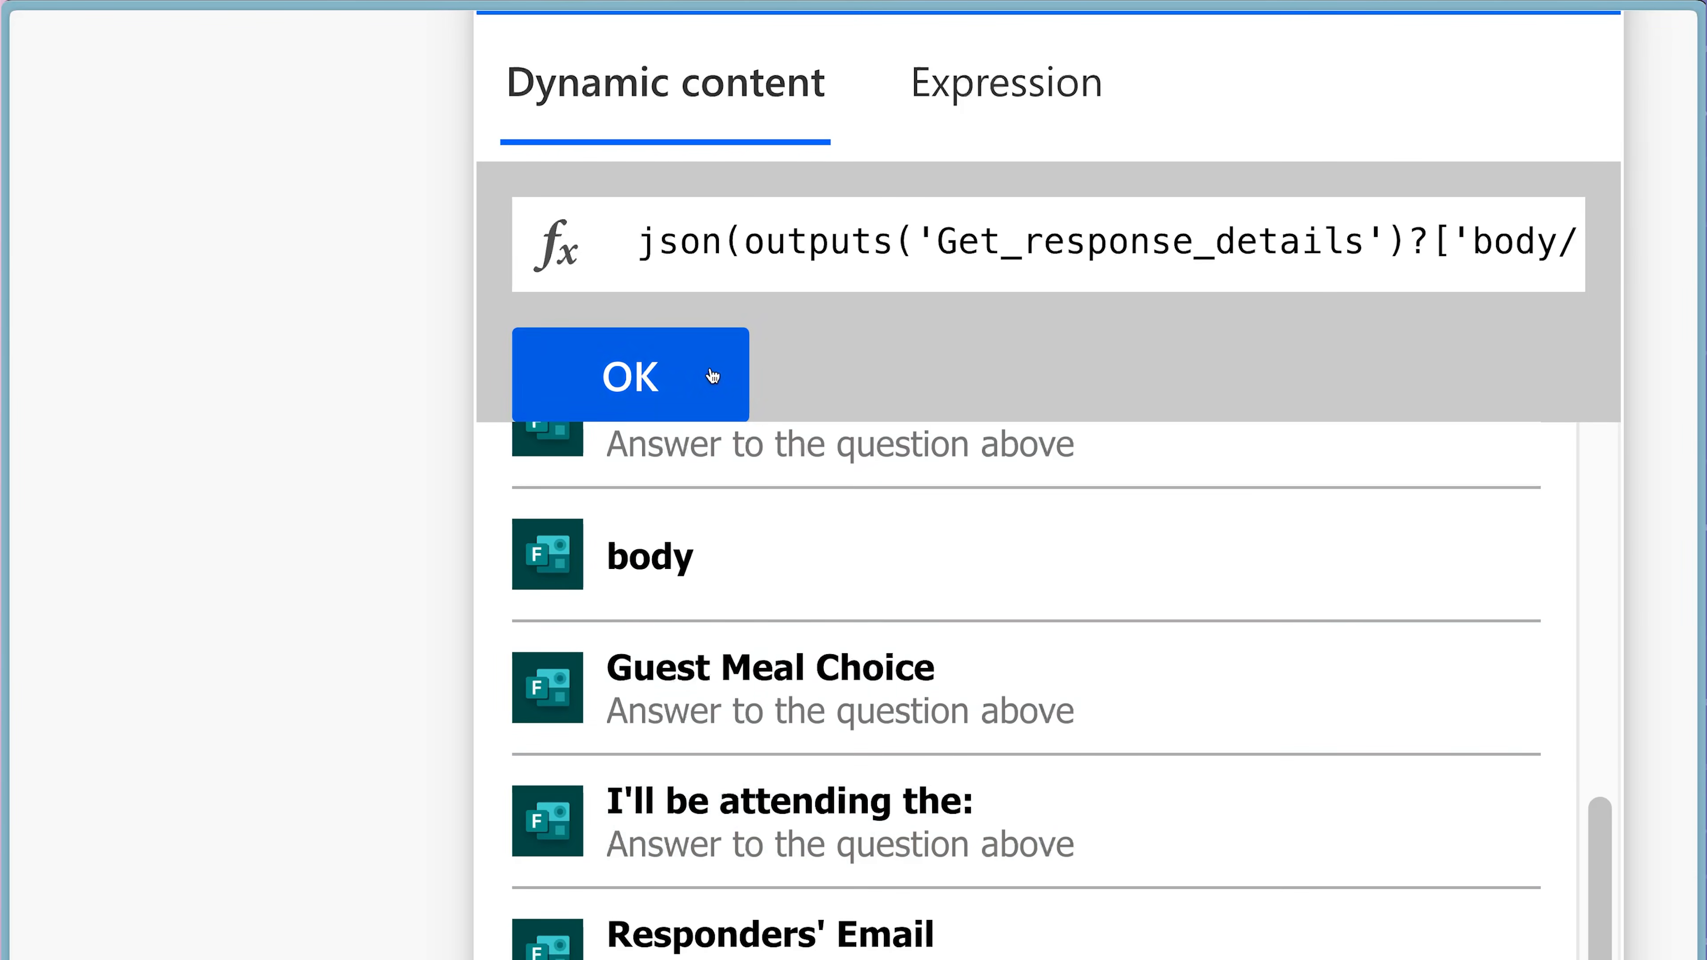
{"action": "left_click", "coordinate": [713, 377]}
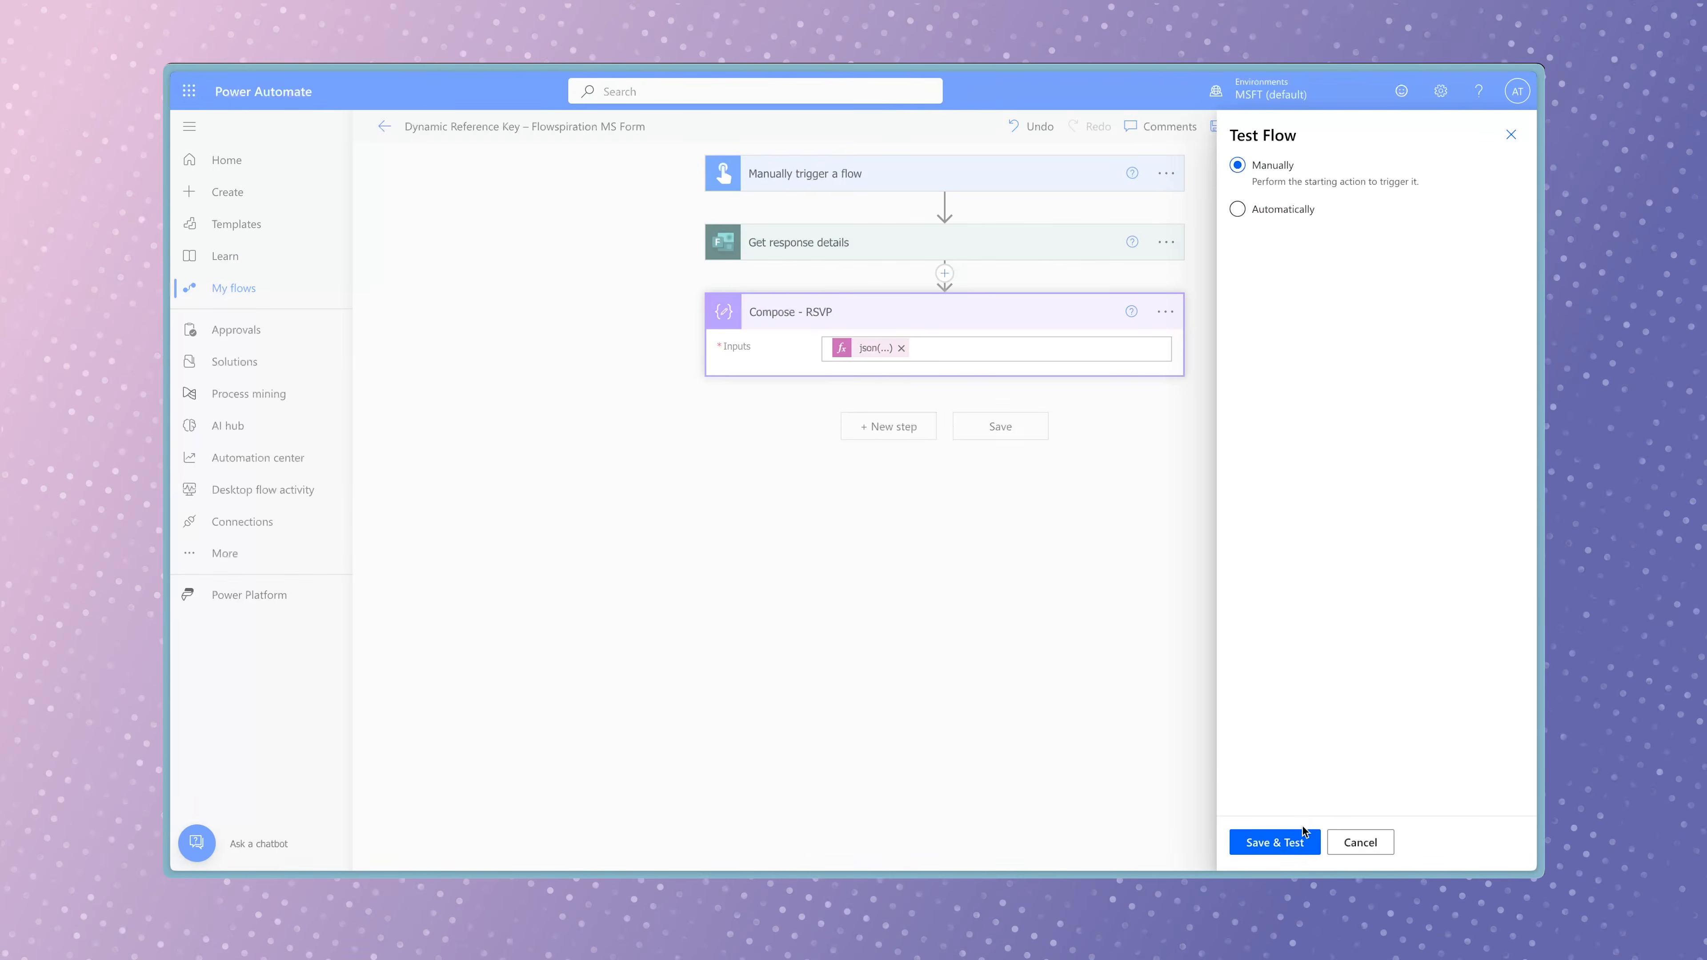
Save the Flowspiration MS Form flow and run it as a test.
{"action": "left_click", "coordinate": [1302, 832]}
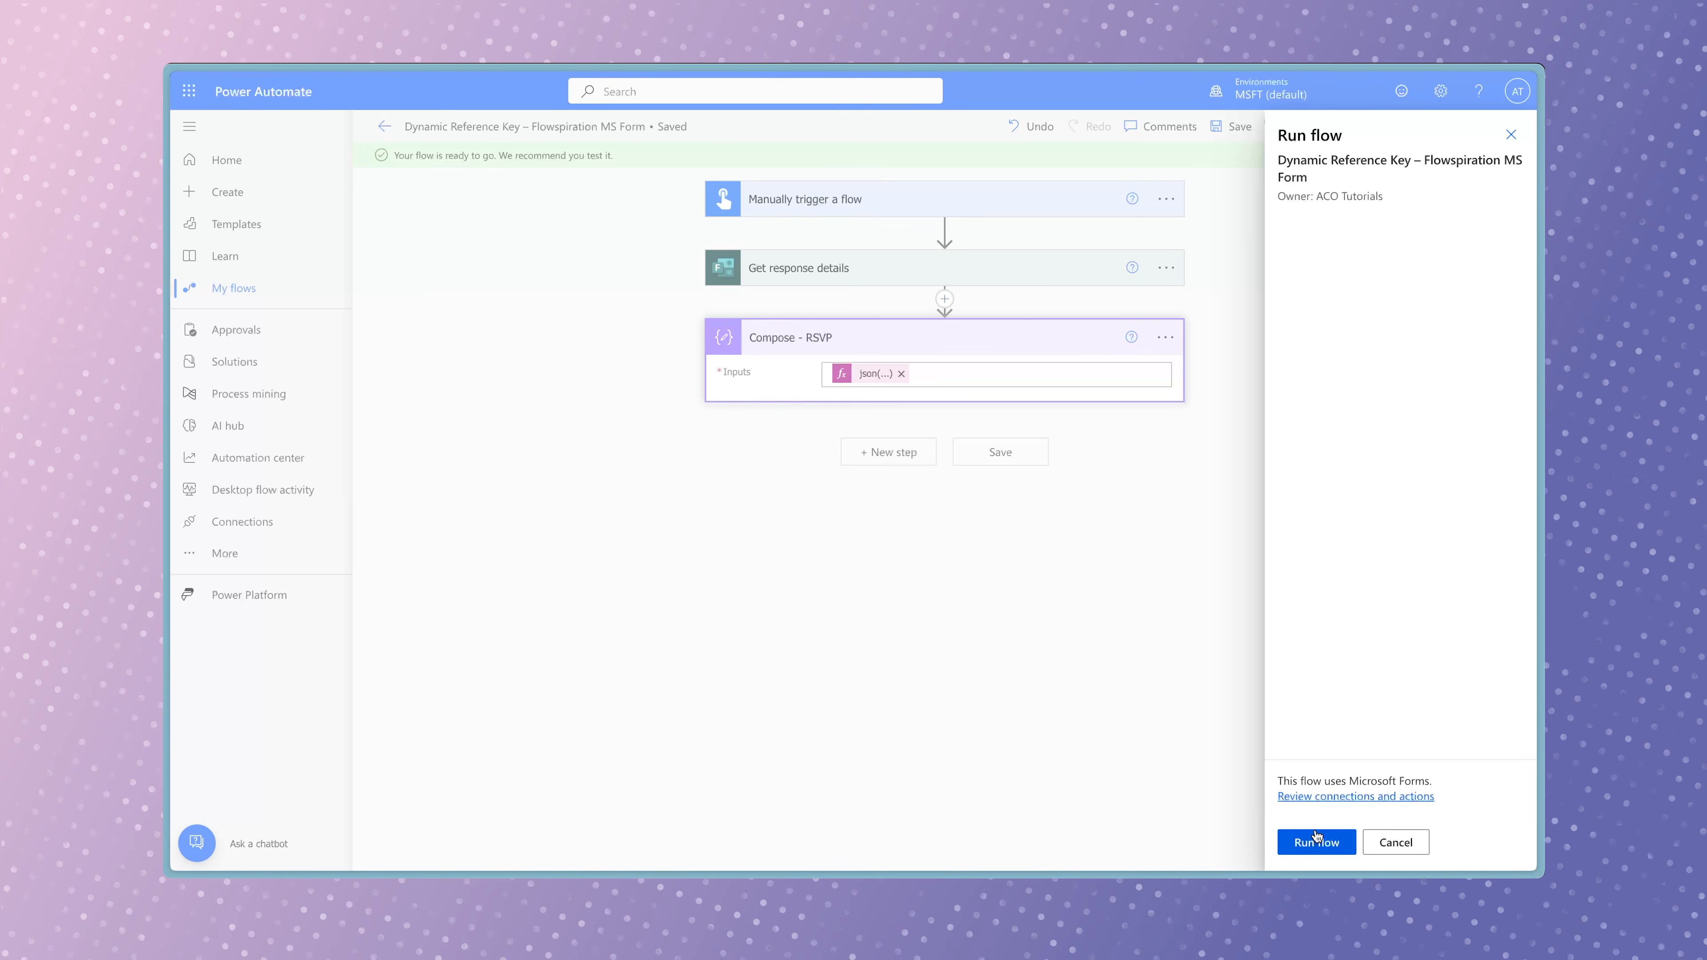
{"action": "left_click", "coordinate": [1316, 841]}
{"action": "left_click", "coordinate": [1304, 835]}
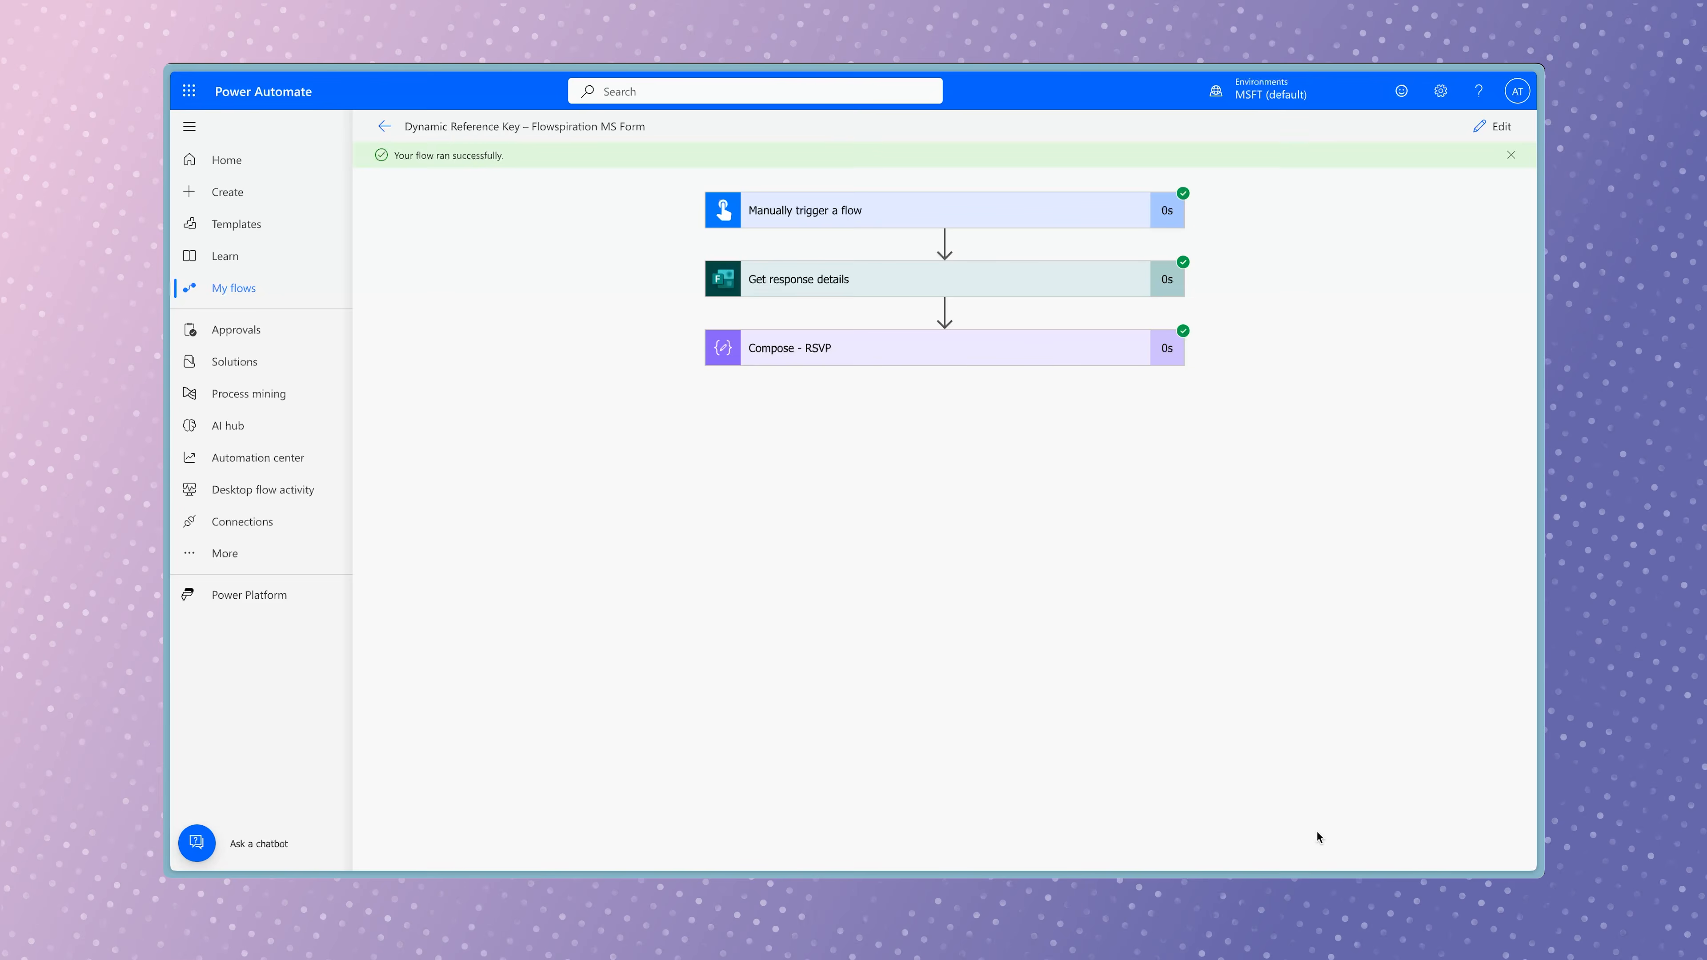
Review the run's Get response details and copy the Cocktail Party and Dinner values from the Compose - RSVP output.
{"action": "left_click", "coordinate": [973, 281]}
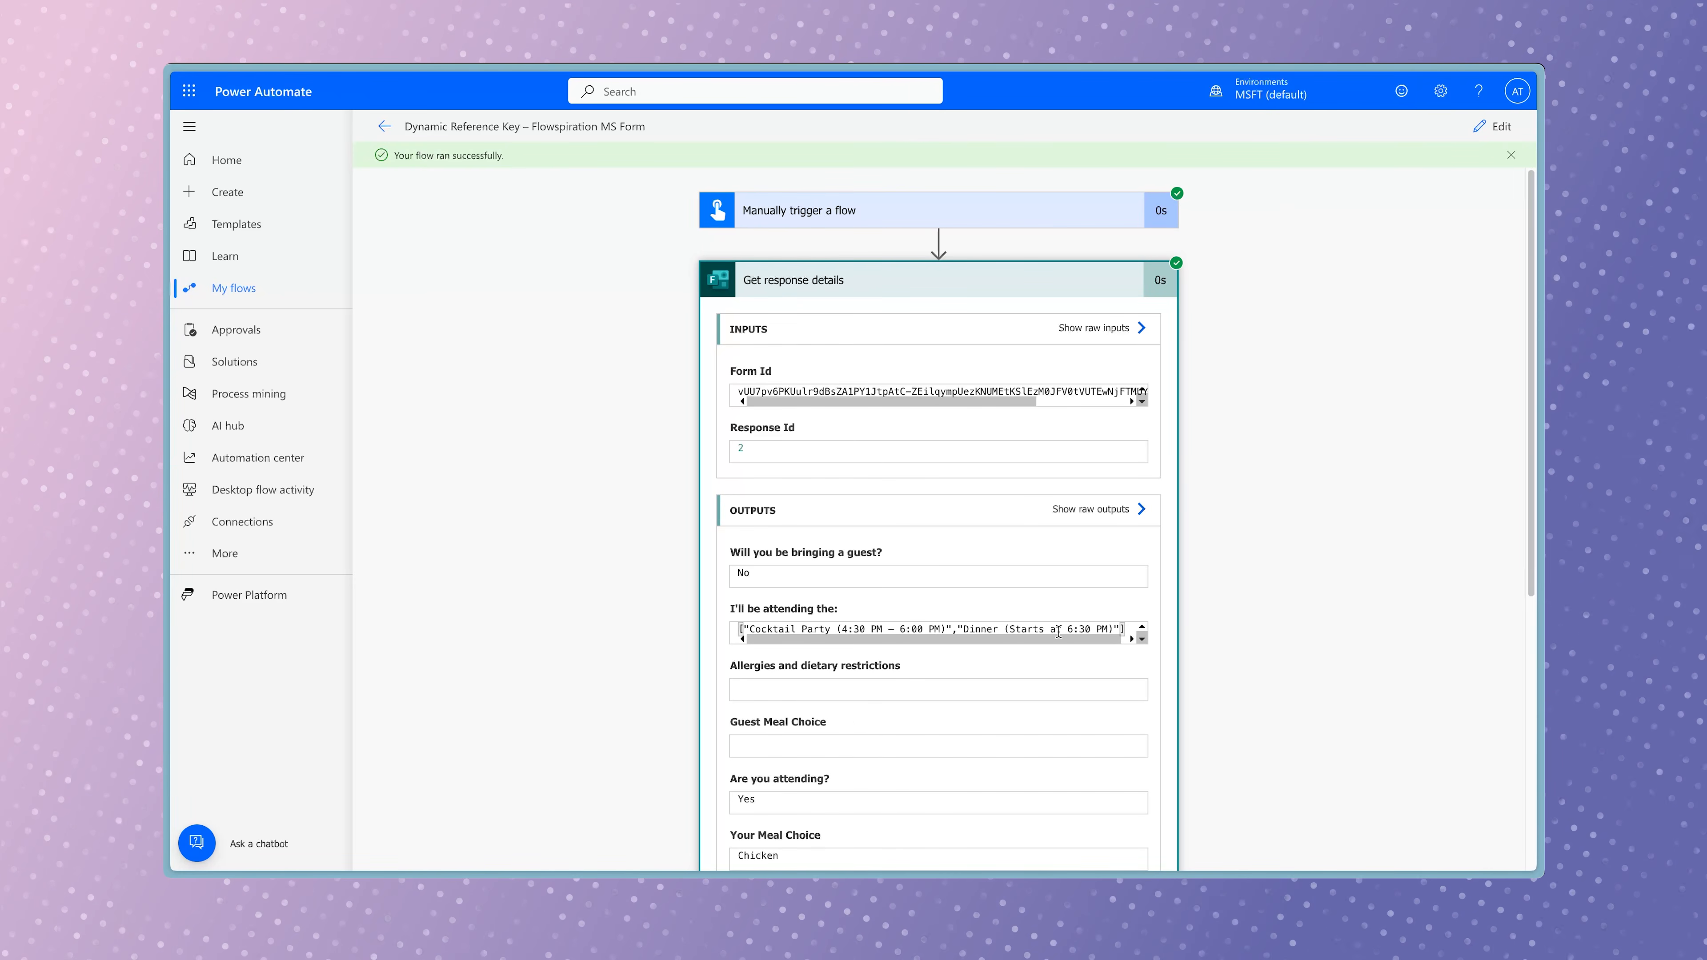
{"action": "scroll", "coordinate": [1058, 633], "scroll_direction": "down", "scroll_amount": 10}
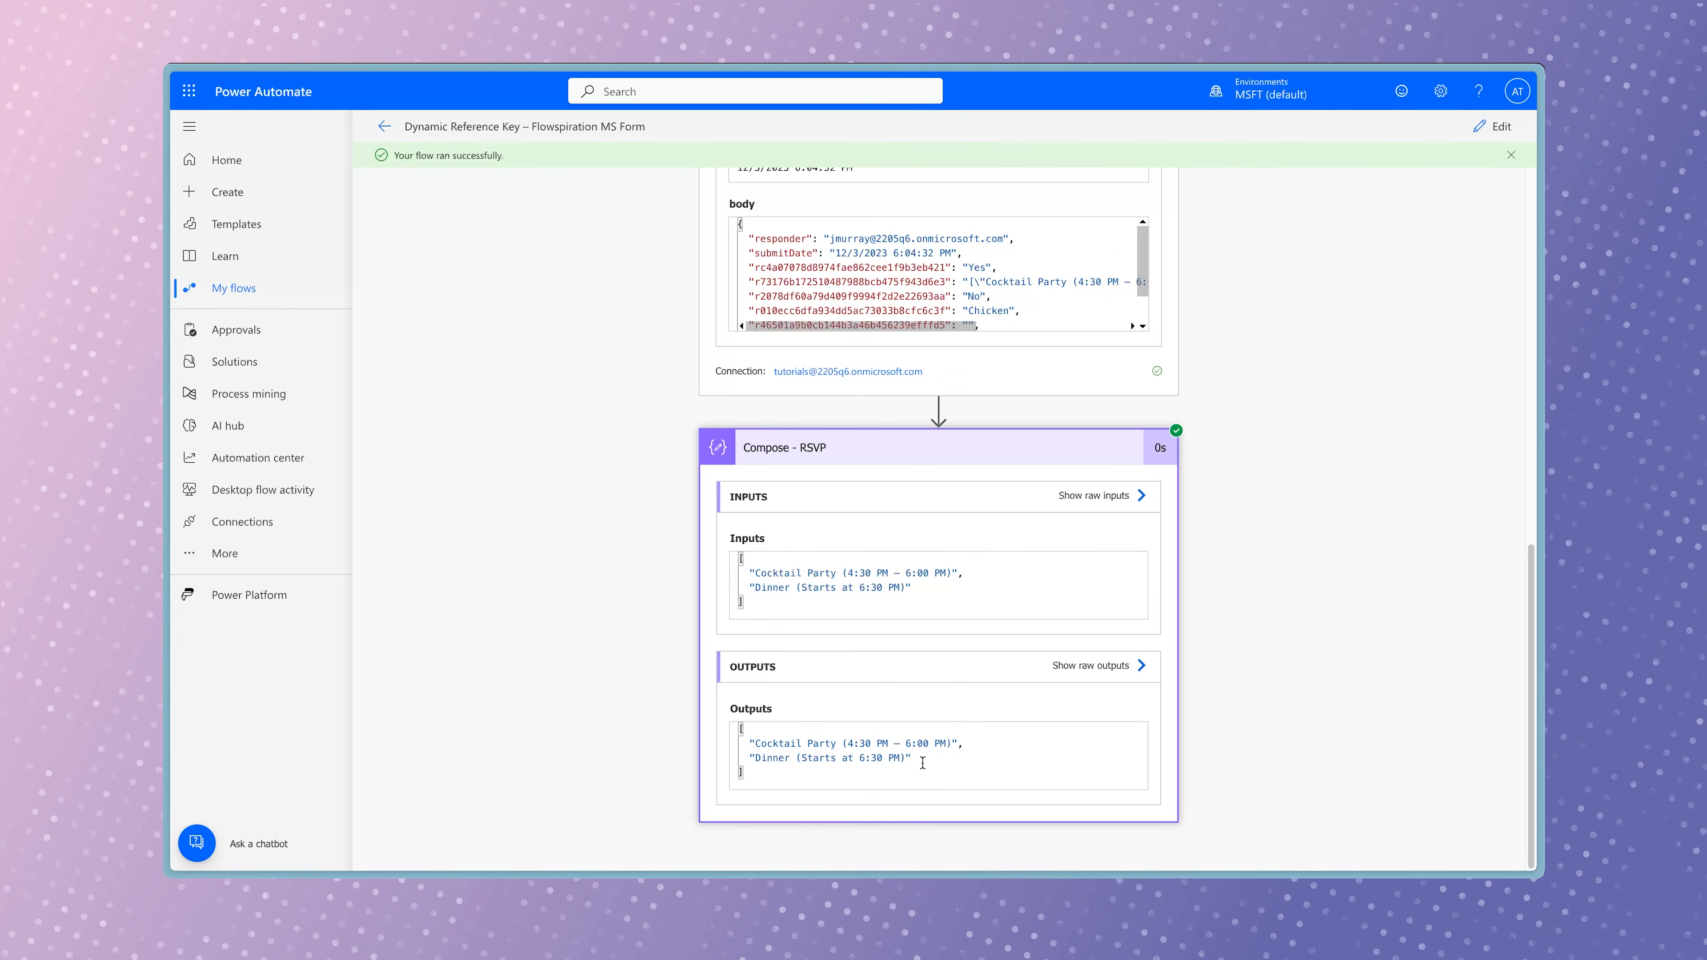
{"action": "left_click_drag", "start_coordinate": [922, 763], "coordinate": [744, 748]}
{"action": "key", "text": "ctrl+c"}
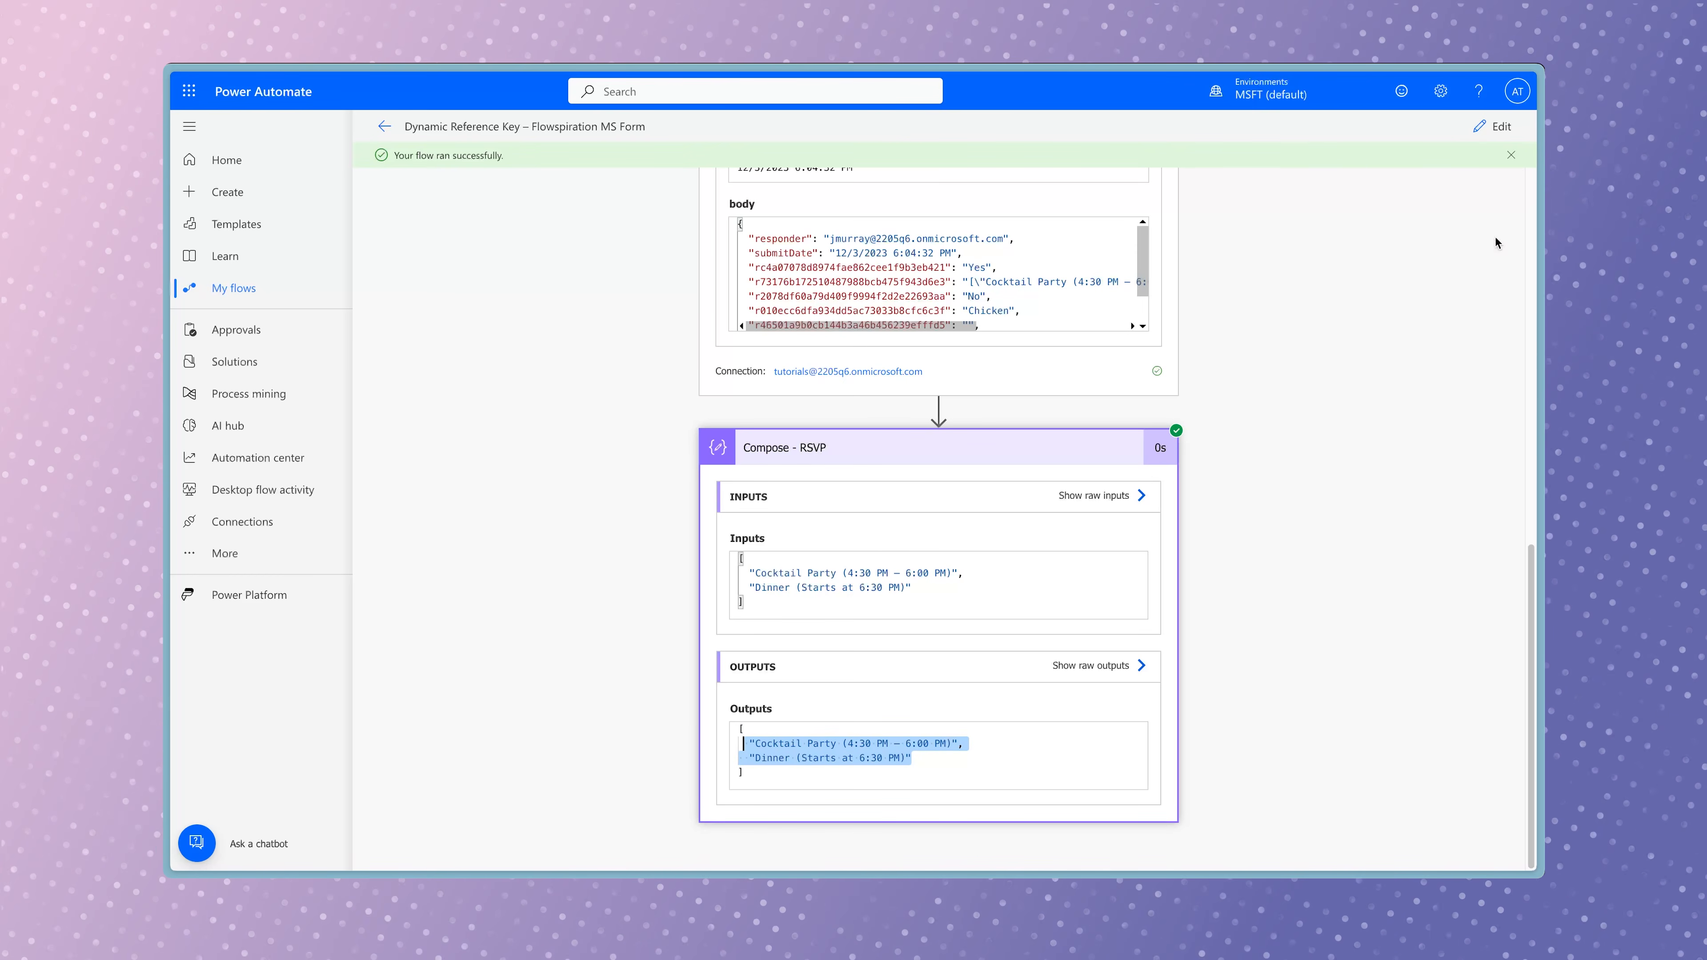
Return to editing the flow and add a second Compose action named "Compose - RSVP Key".
{"action": "left_click", "coordinate": [1495, 126]}
{"action": "left_click", "coordinate": [888, 427]}
{"action": "type", "text": "compose"}
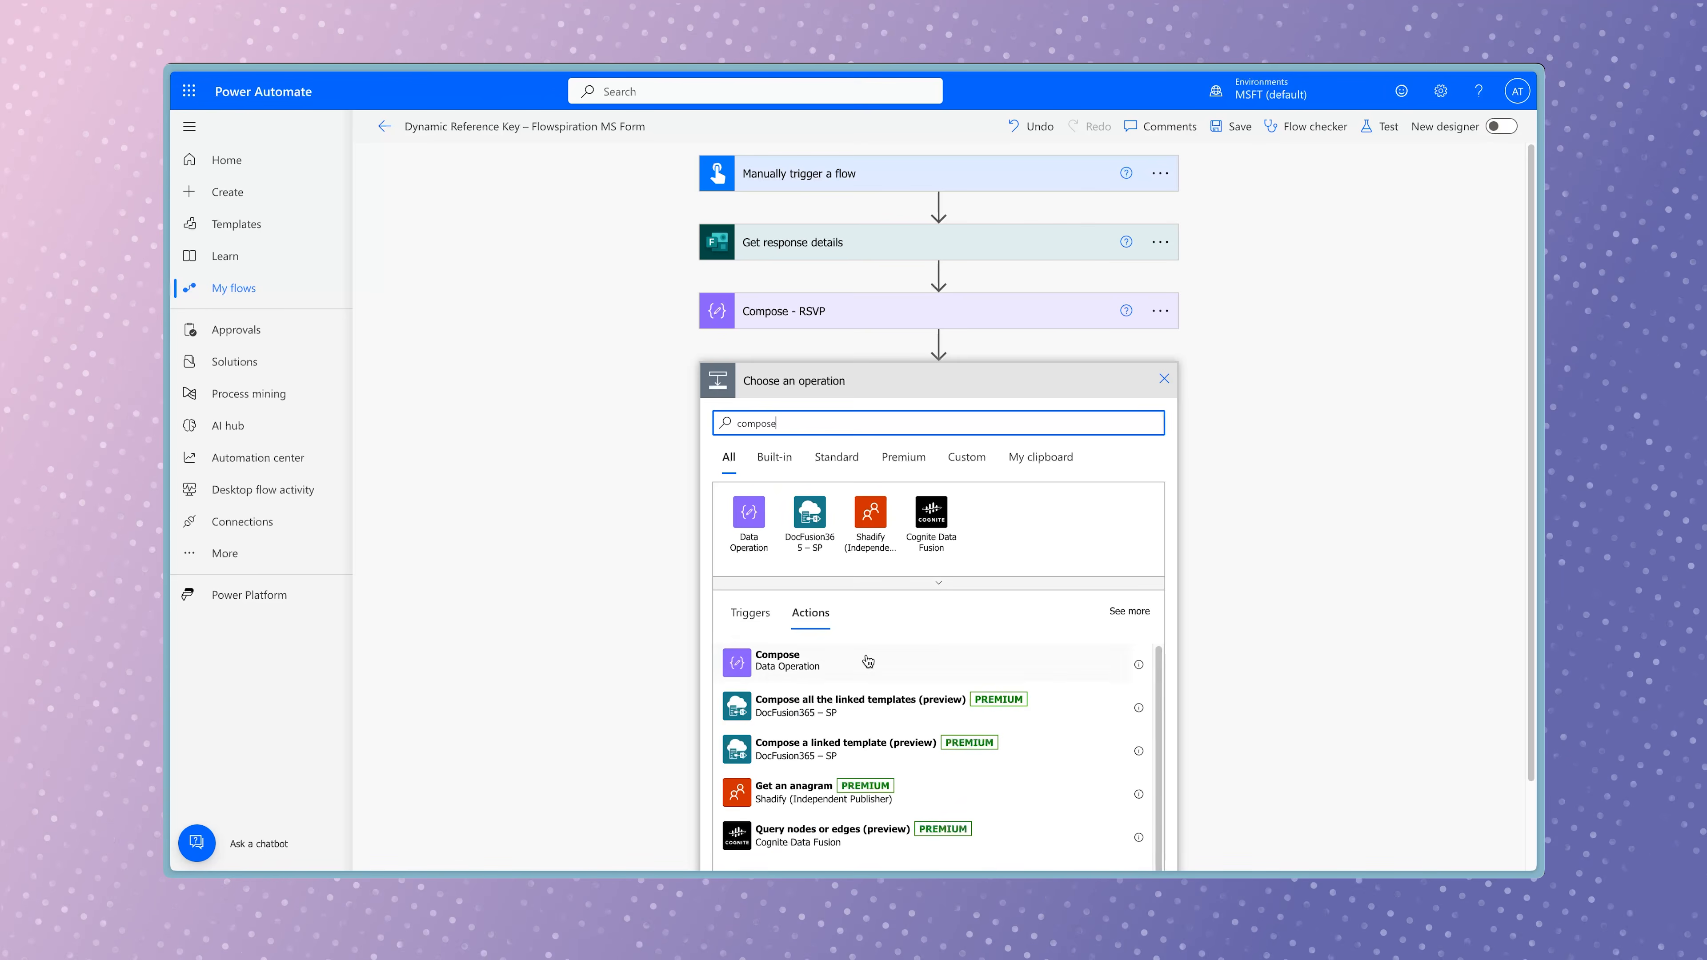
{"action": "left_click", "coordinate": [869, 660]}
{"action": "left_click", "coordinate": [1166, 379]}
{"action": "left_click", "coordinate": [1243, 434]}
{"action": "type", "text": "- RSVP Key"}
In the Compose - RSVP Key input, paste the two copied choices between curly braces and put a colon after each.
{"action": "left_click", "coordinate": [923, 417]}
{"action": "type", "text": "{"}
{"action": "key", "text": "Return"}
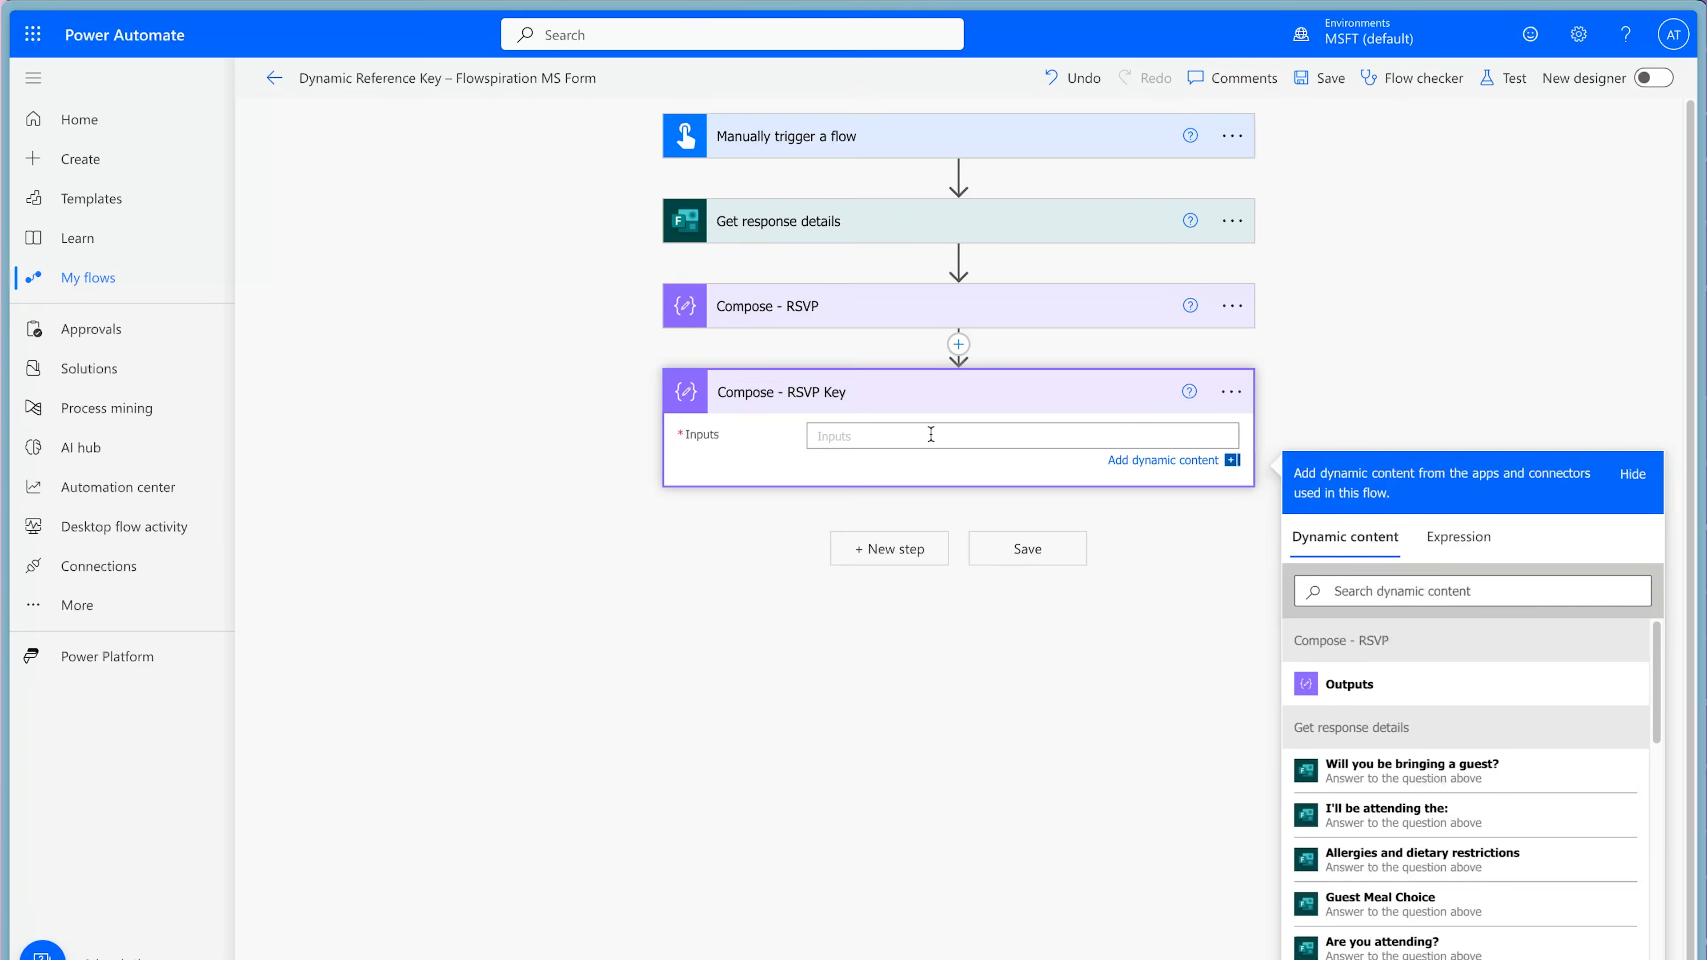
{"action": "key", "text": "Return"}
{"action": "type", "text": "}"}
{"action": "key", "text": "ctrl+v"}
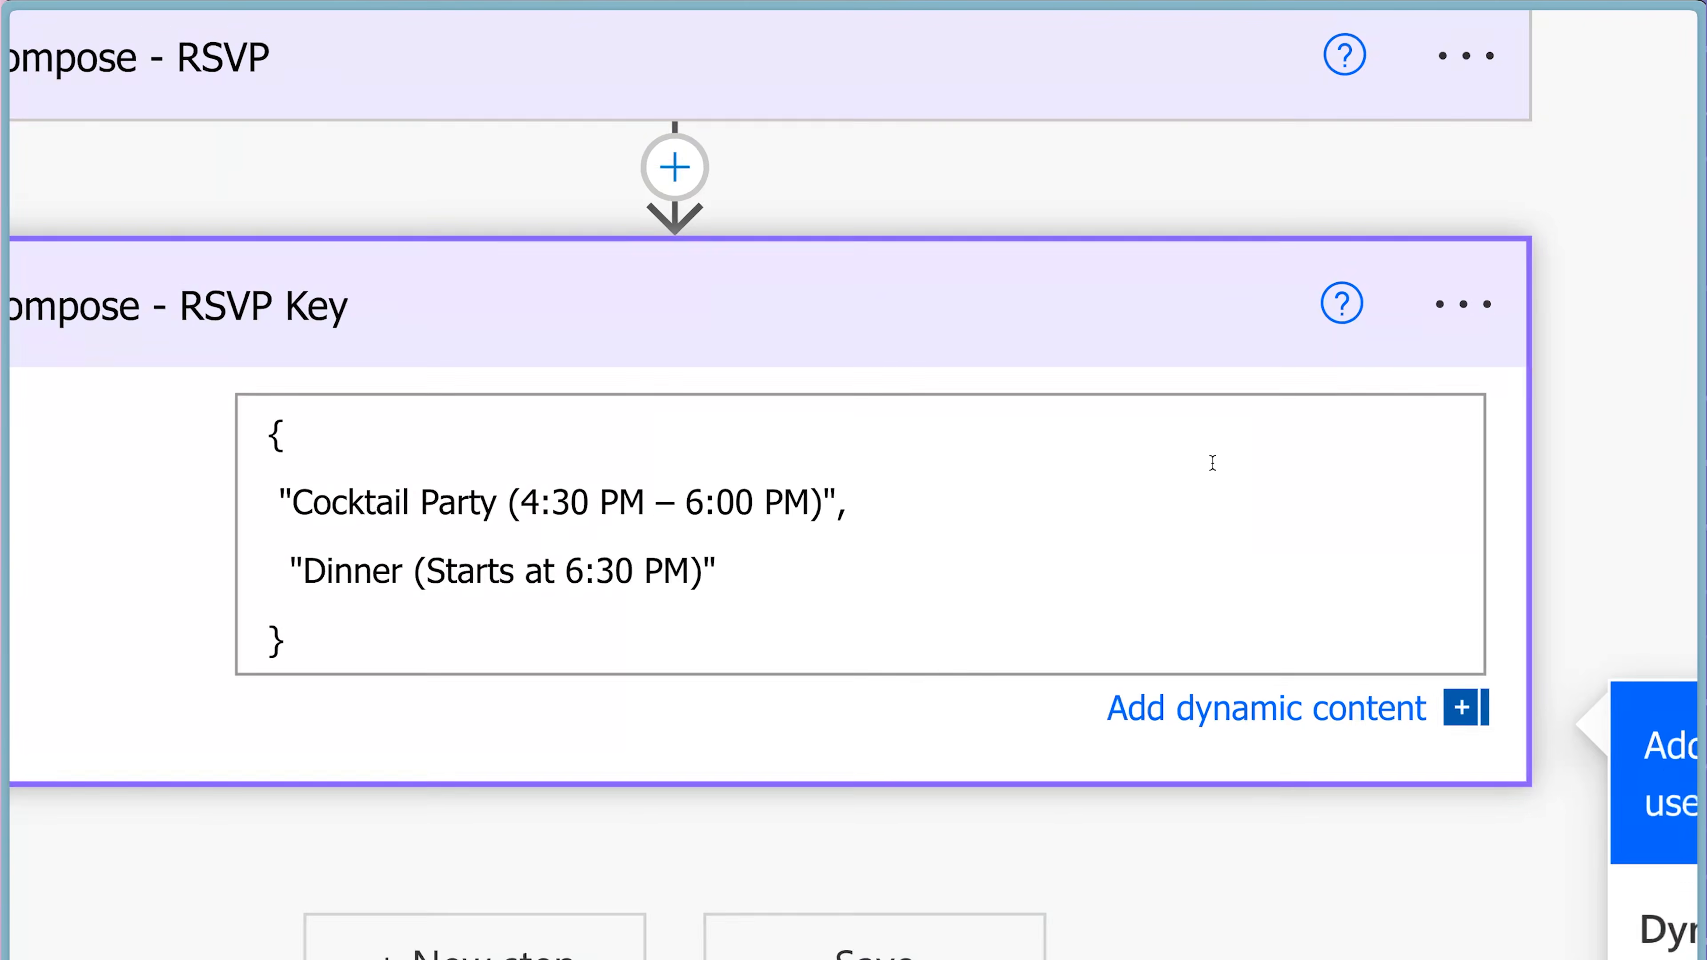
{"action": "left_click", "coordinate": [1016, 461]}
{"action": "type", "text": ":"}
{"action": "left_click", "coordinate": [702, 577]}
{"action": "type", "text": ":"}
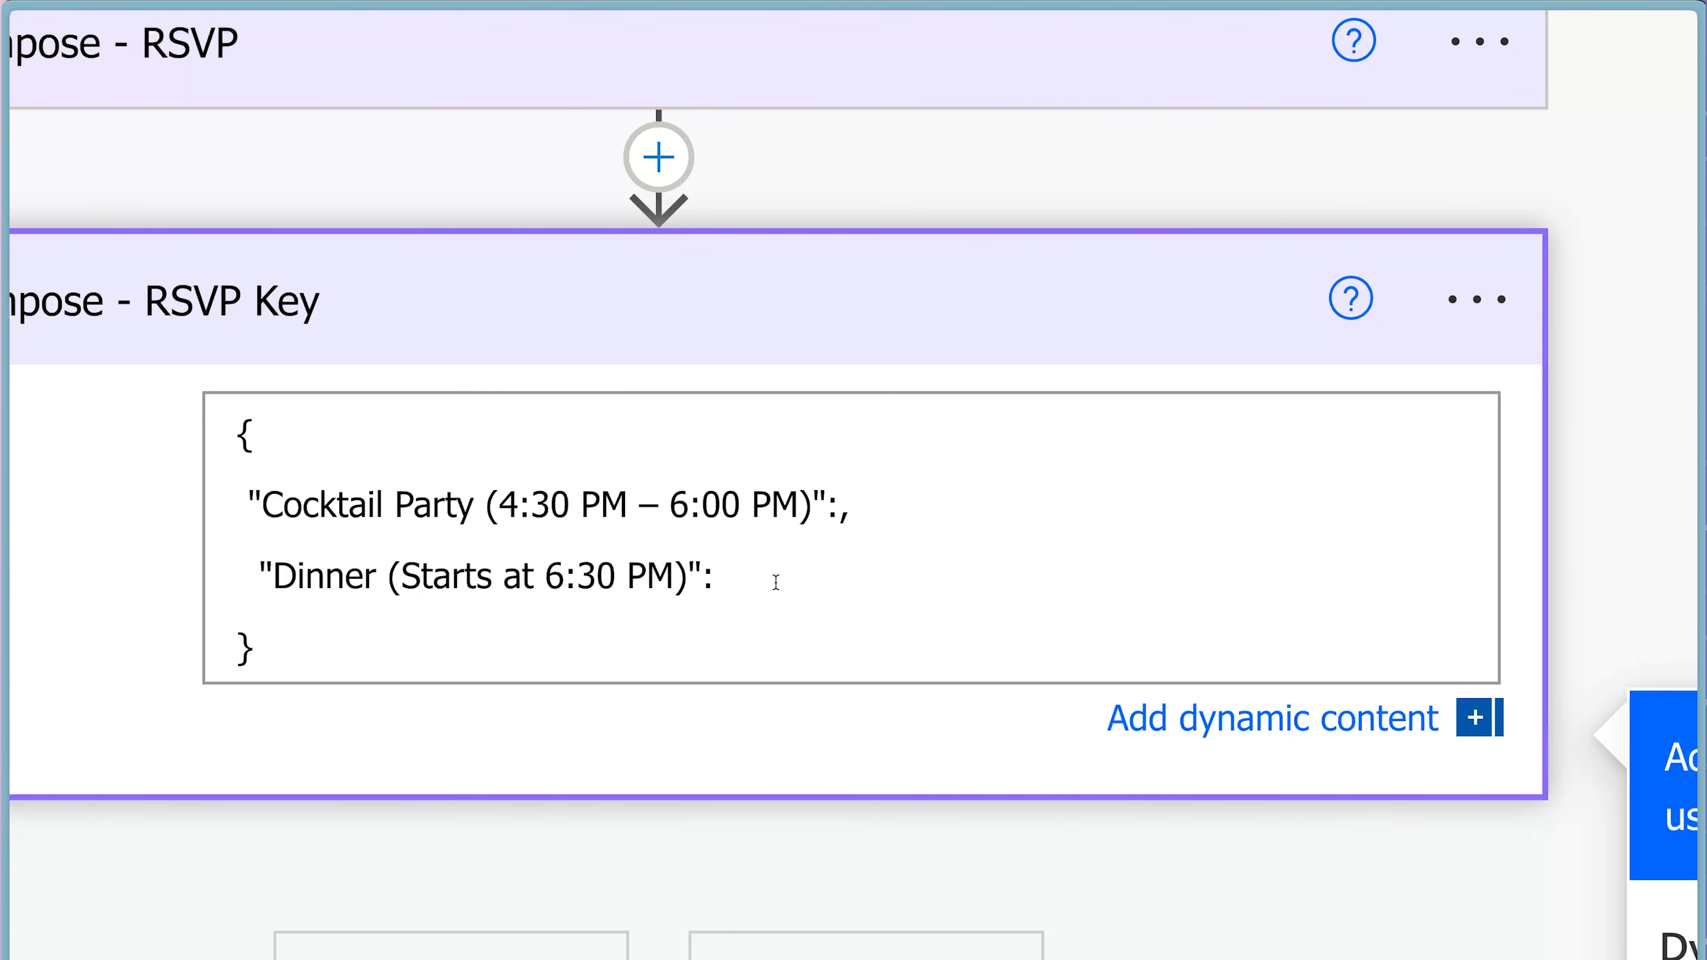
Map the cocktail party choice to "Cocktail Party" and the dinner choice to "Dinner" in the RSVP key.
{"action": "left_click", "coordinate": [837, 506]}
{"action": "type", "text": "\"Cocktail Pa"}
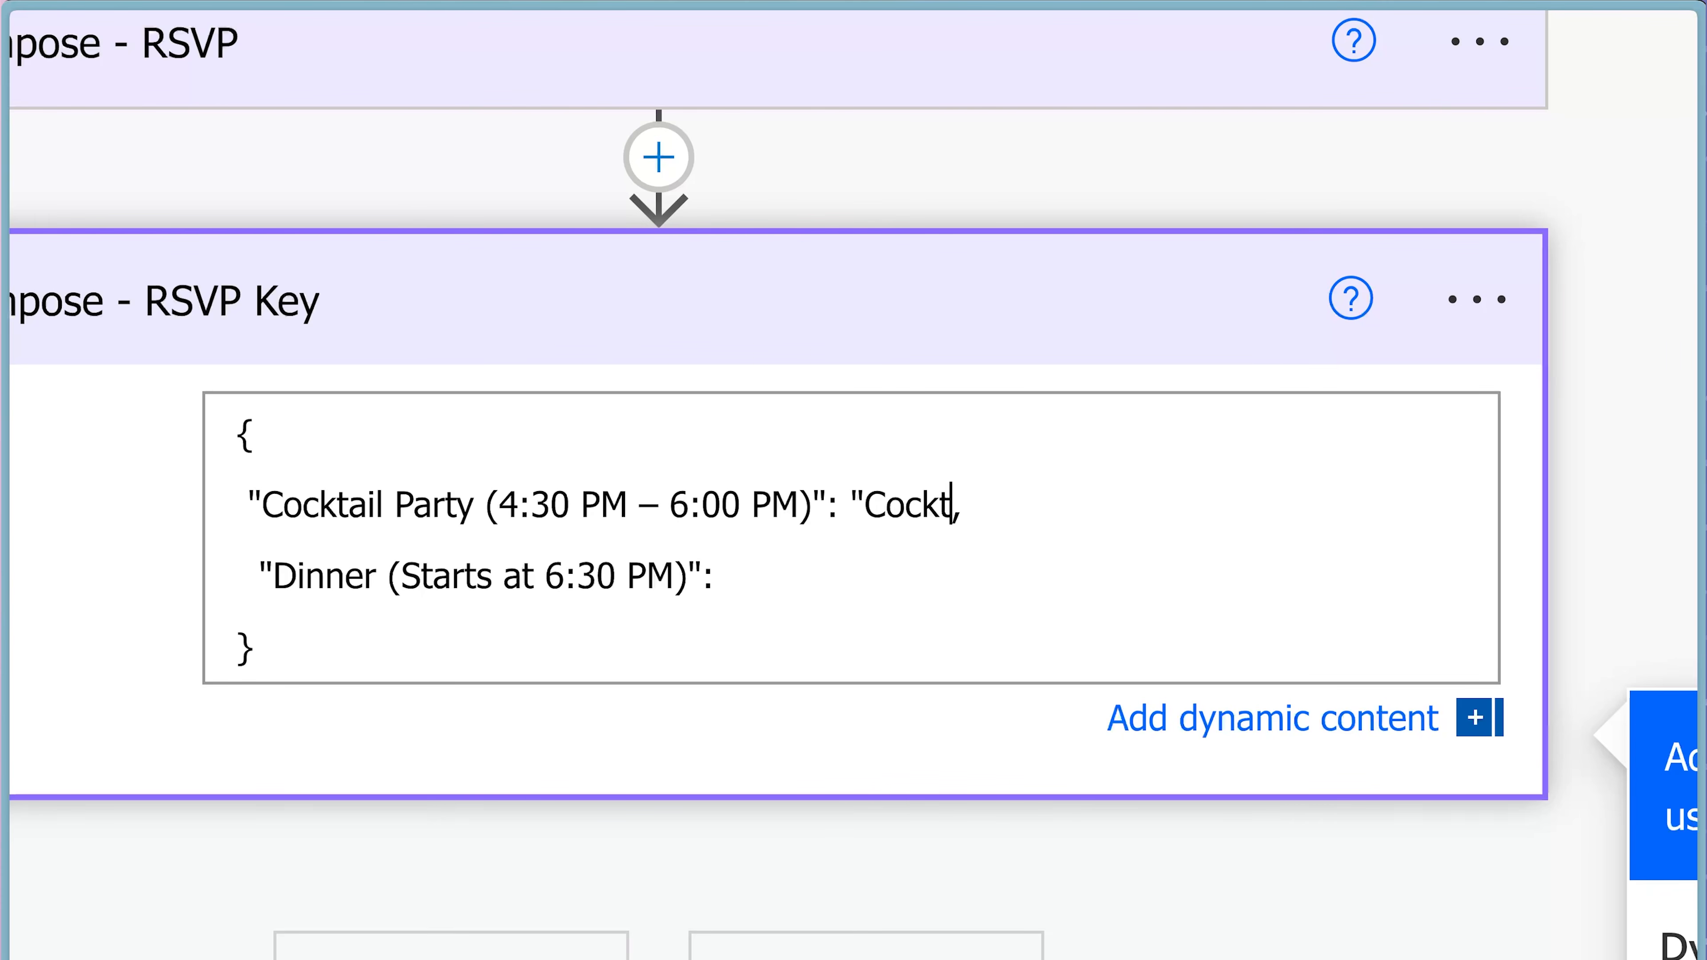
{"action": "type", "text": "rty\""}
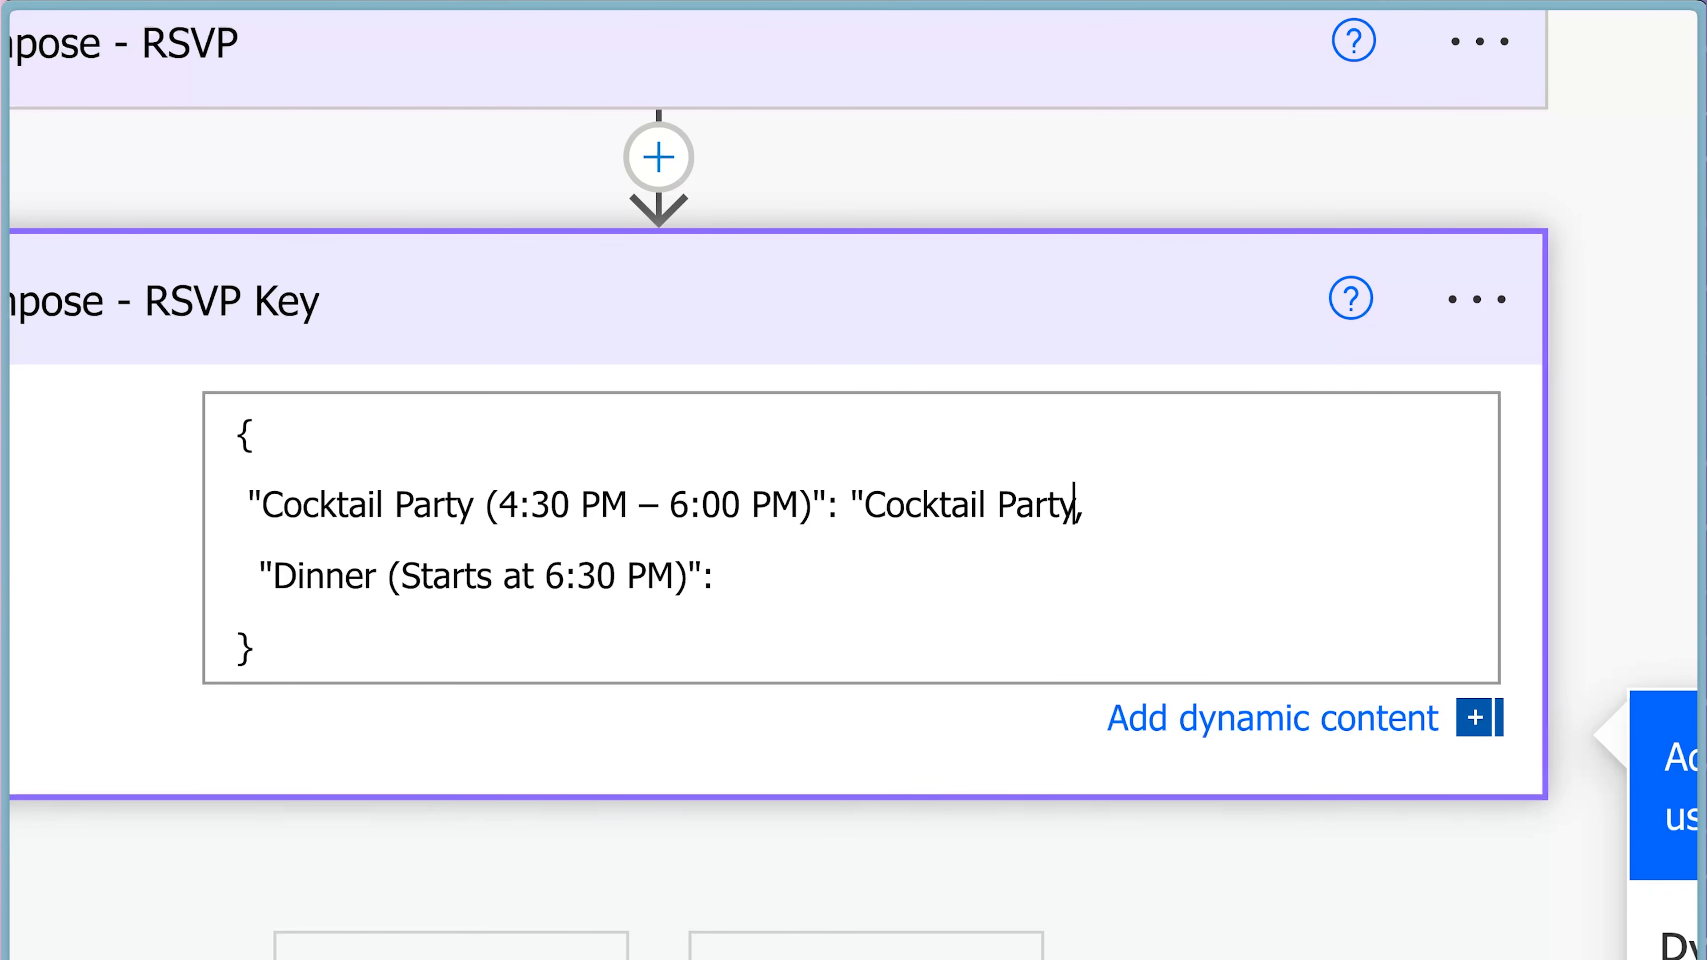
{"action": "key", "text": "Down"}
{"action": "type", "text": "\"Dinner\""}
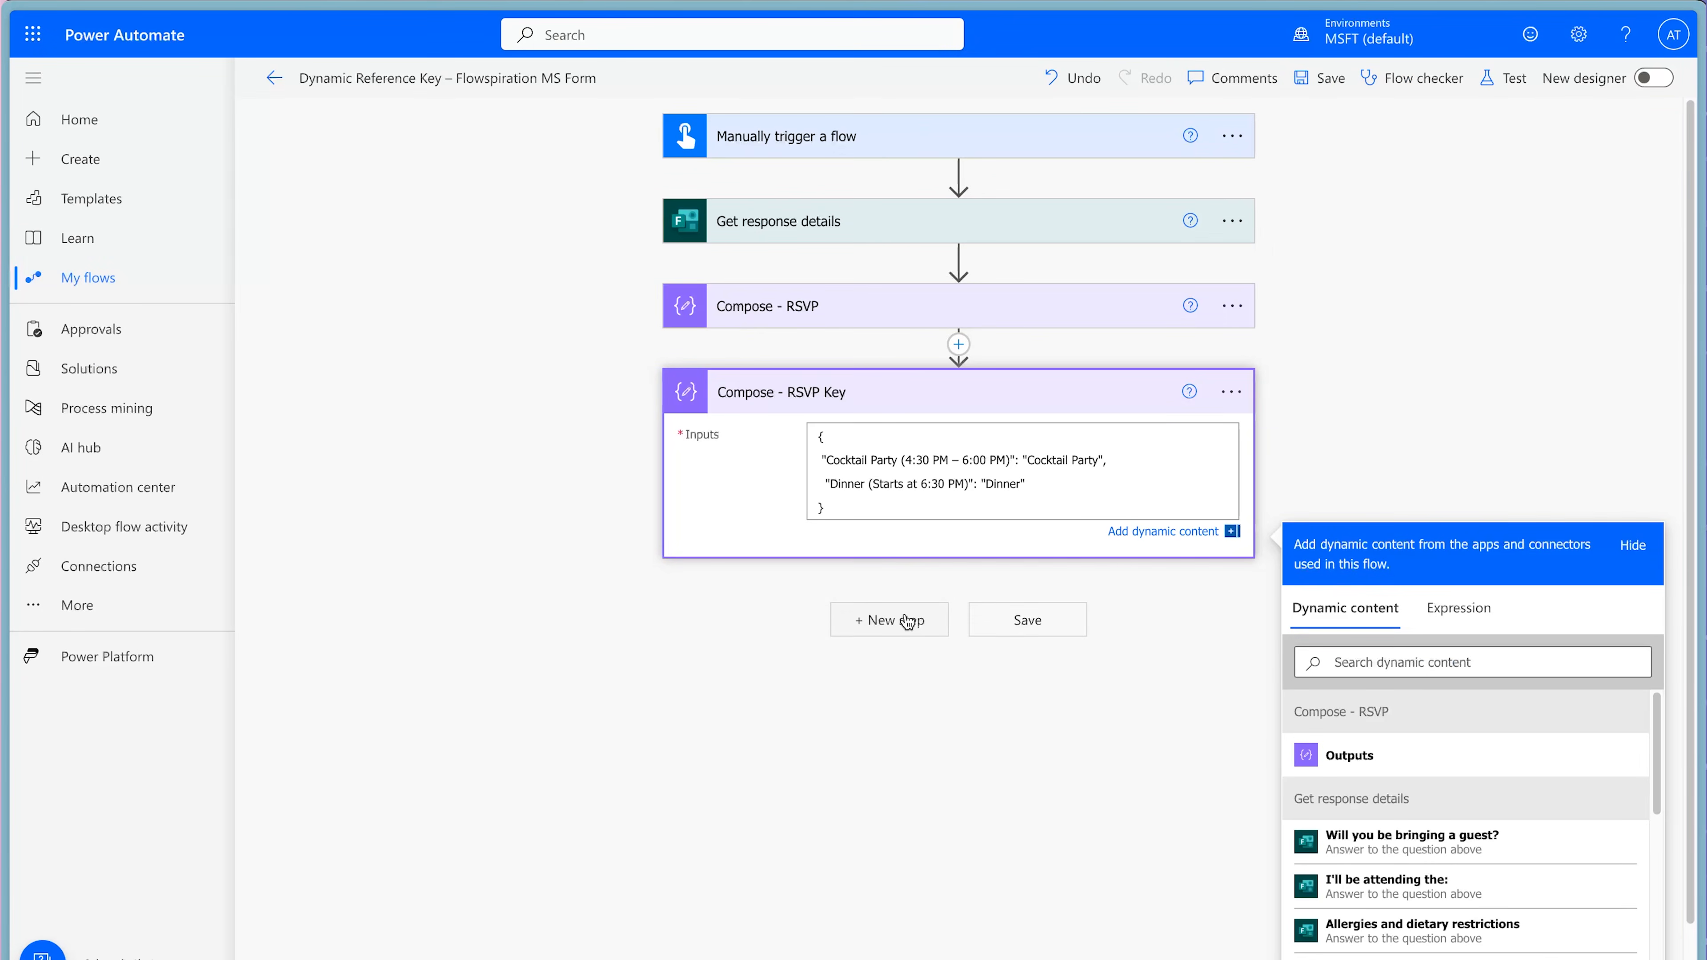
Add a Data Operation Select action below Compose - RSVP Key.
{"action": "left_click", "coordinate": [908, 622]}
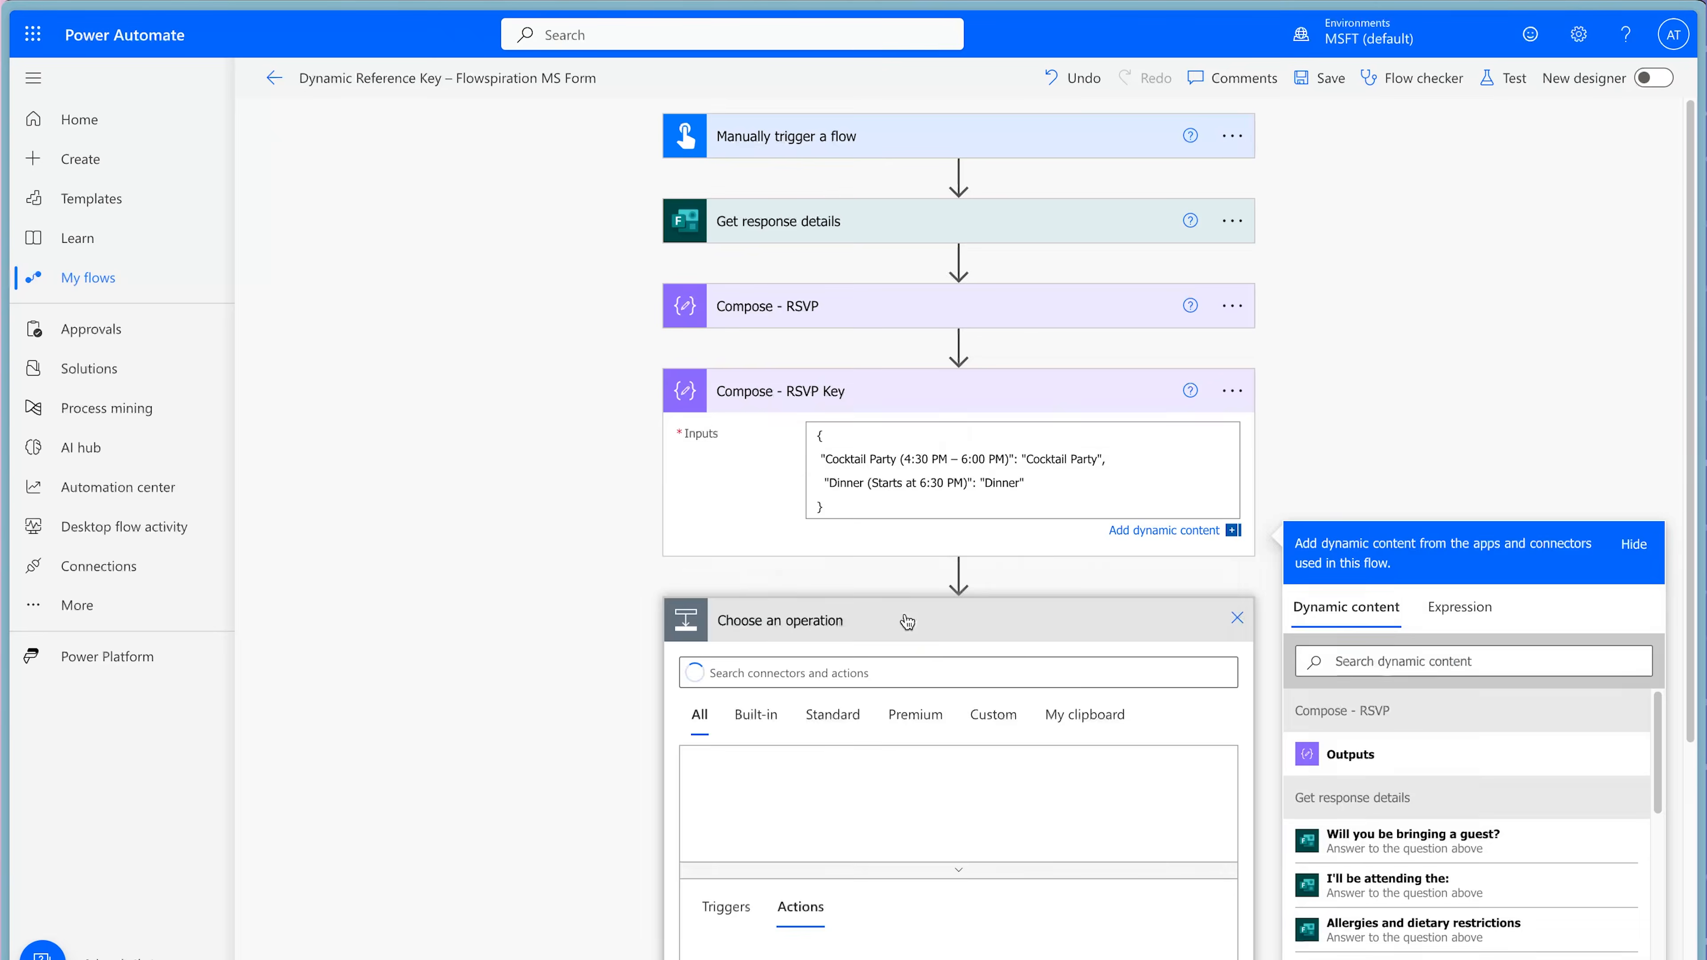
{"action": "type", "text": "select"}
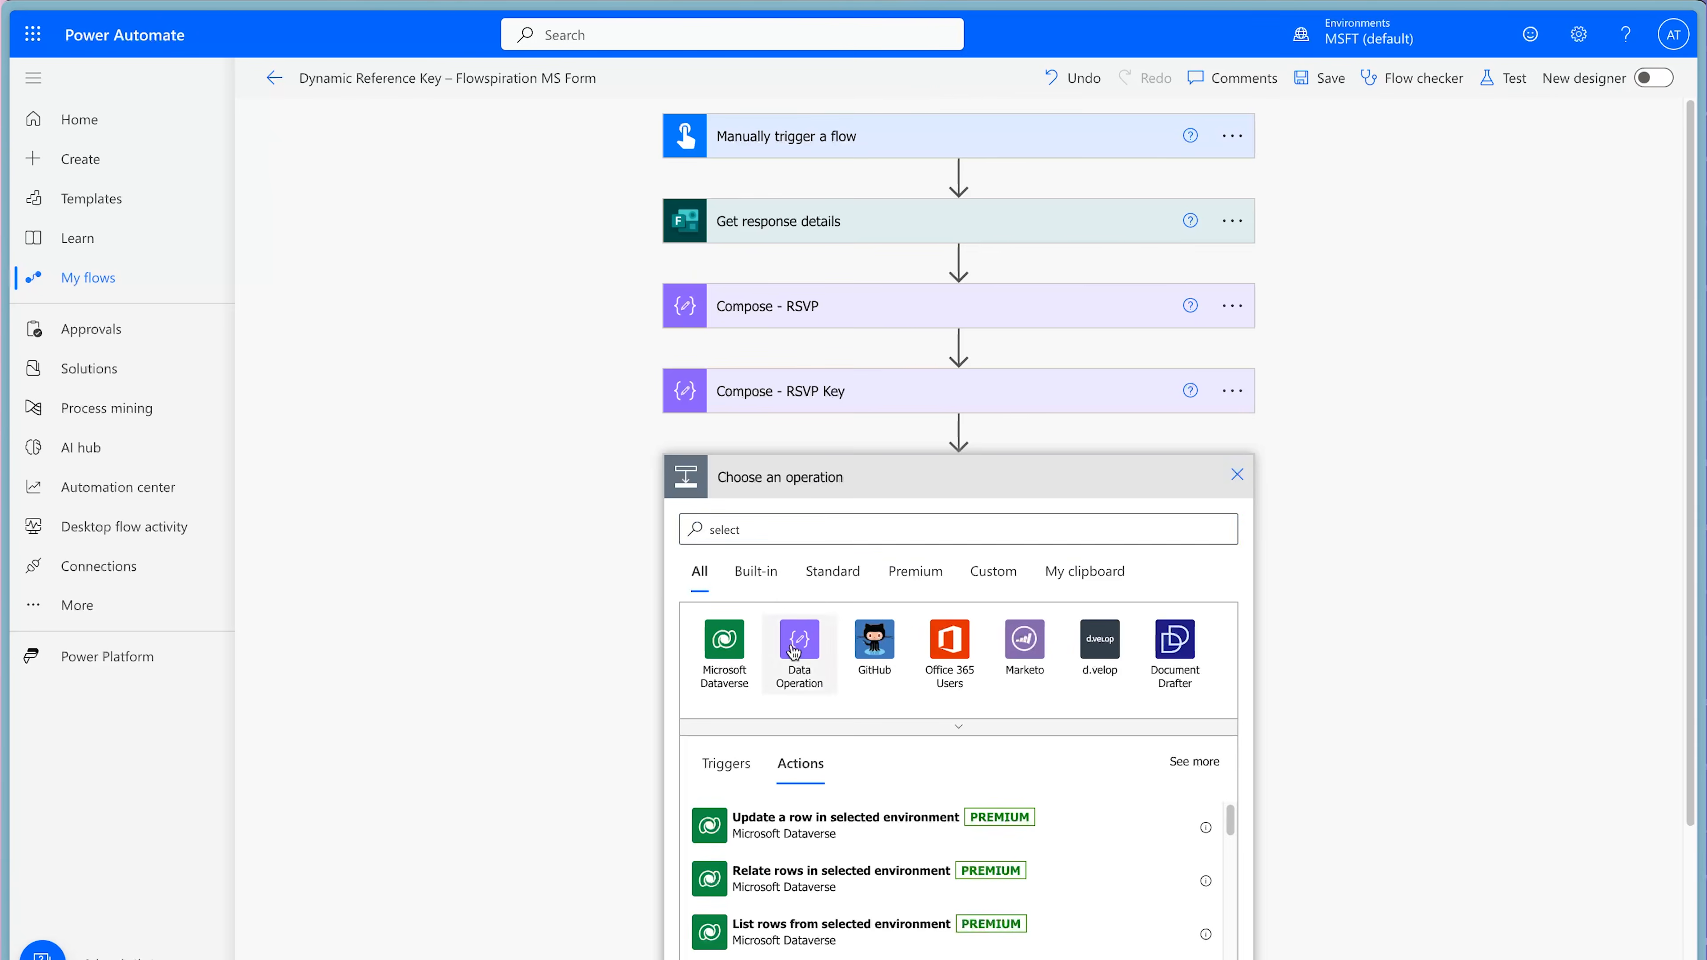
{"action": "left_click", "coordinate": [799, 640]}
{"action": "type", "text": "select"}
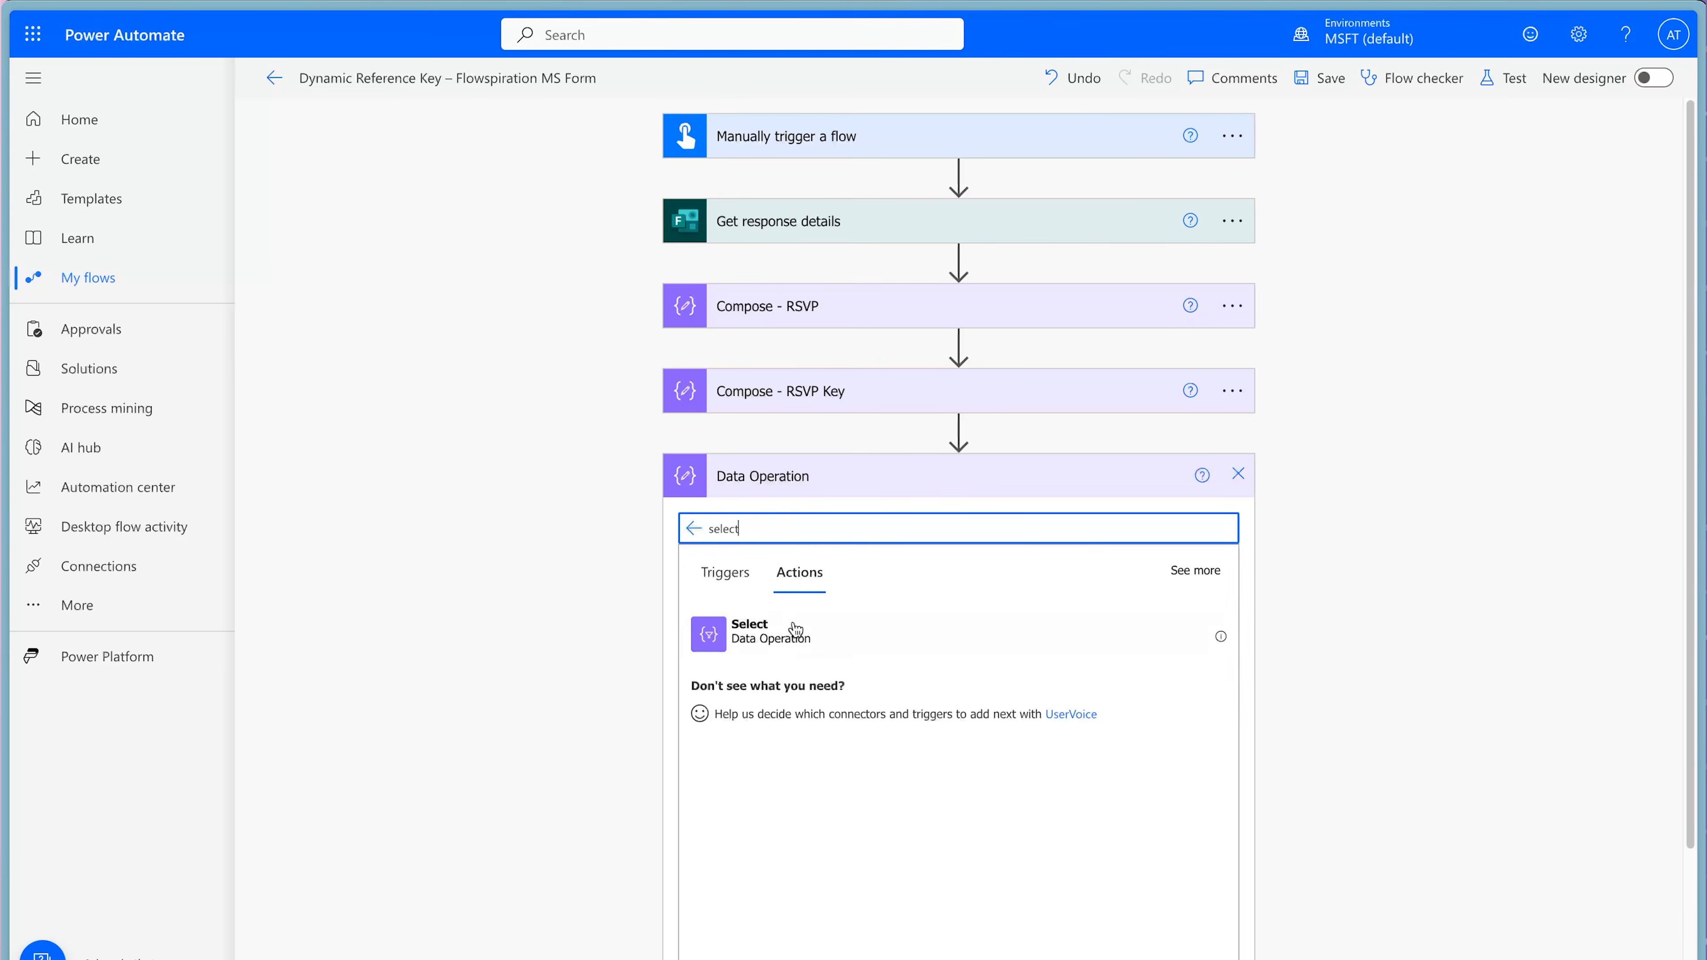
{"action": "left_click", "coordinate": [796, 628]}
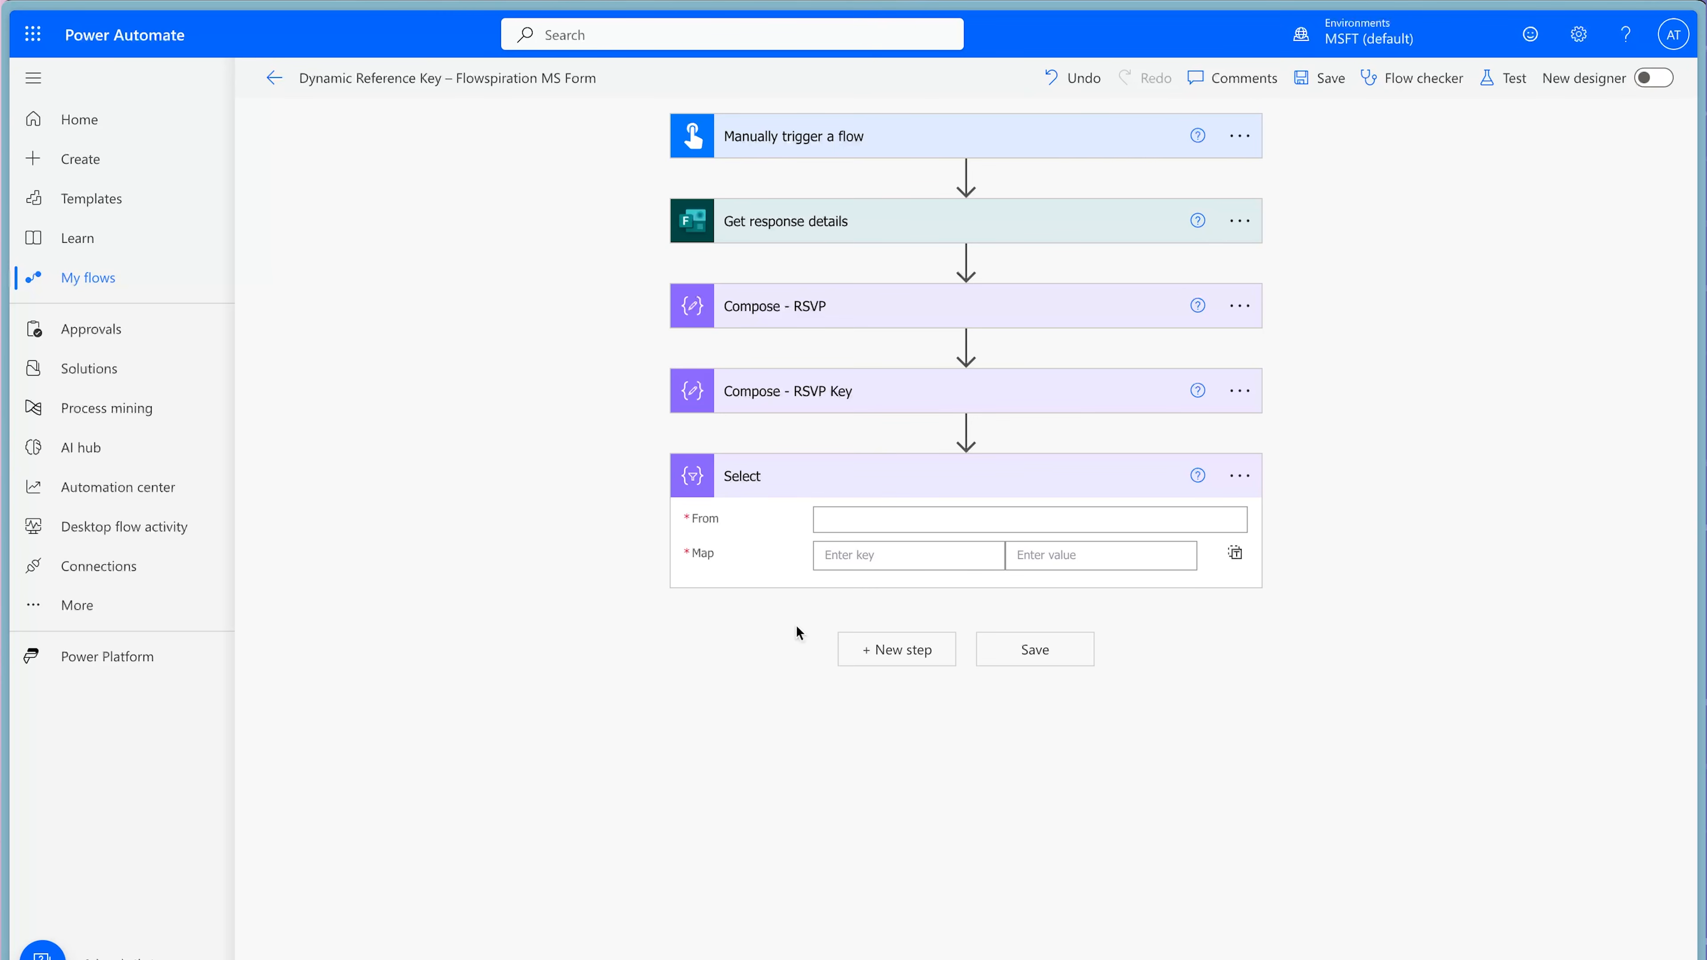
Set the Select action's From field to the Outputs of Compose - RSVP.
{"action": "left_click", "coordinate": [898, 512]}
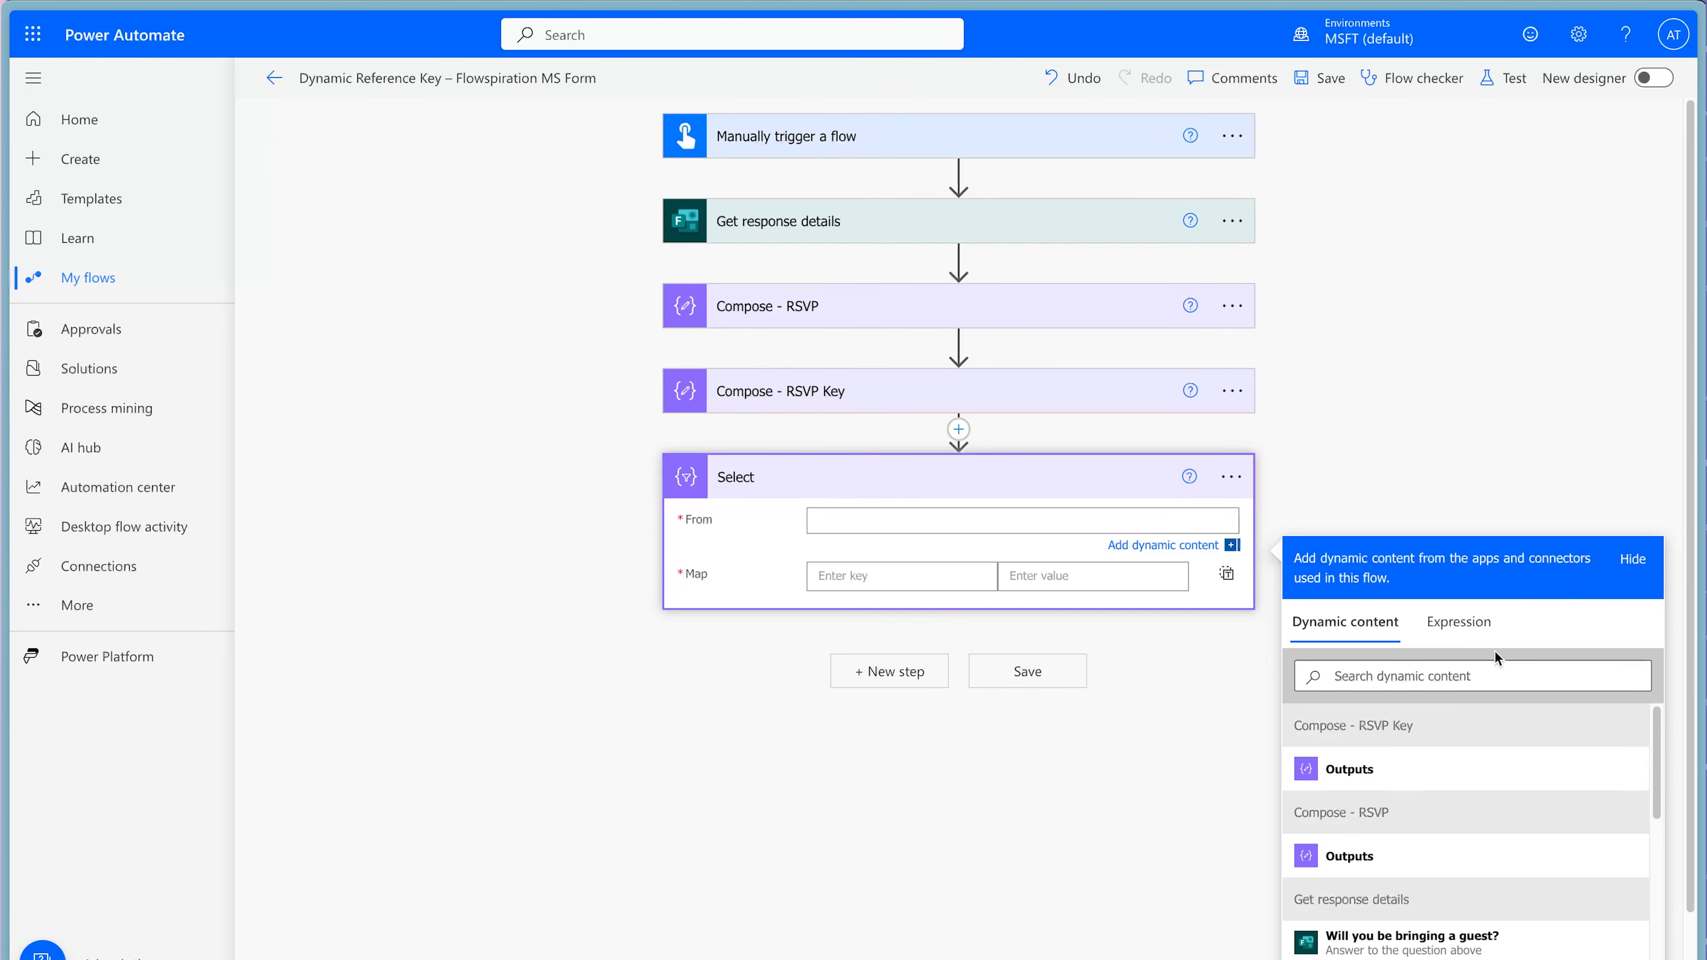
{"action": "scroll", "coordinate": [1404, 787], "scroll_direction": "down", "scroll_amount": 2}
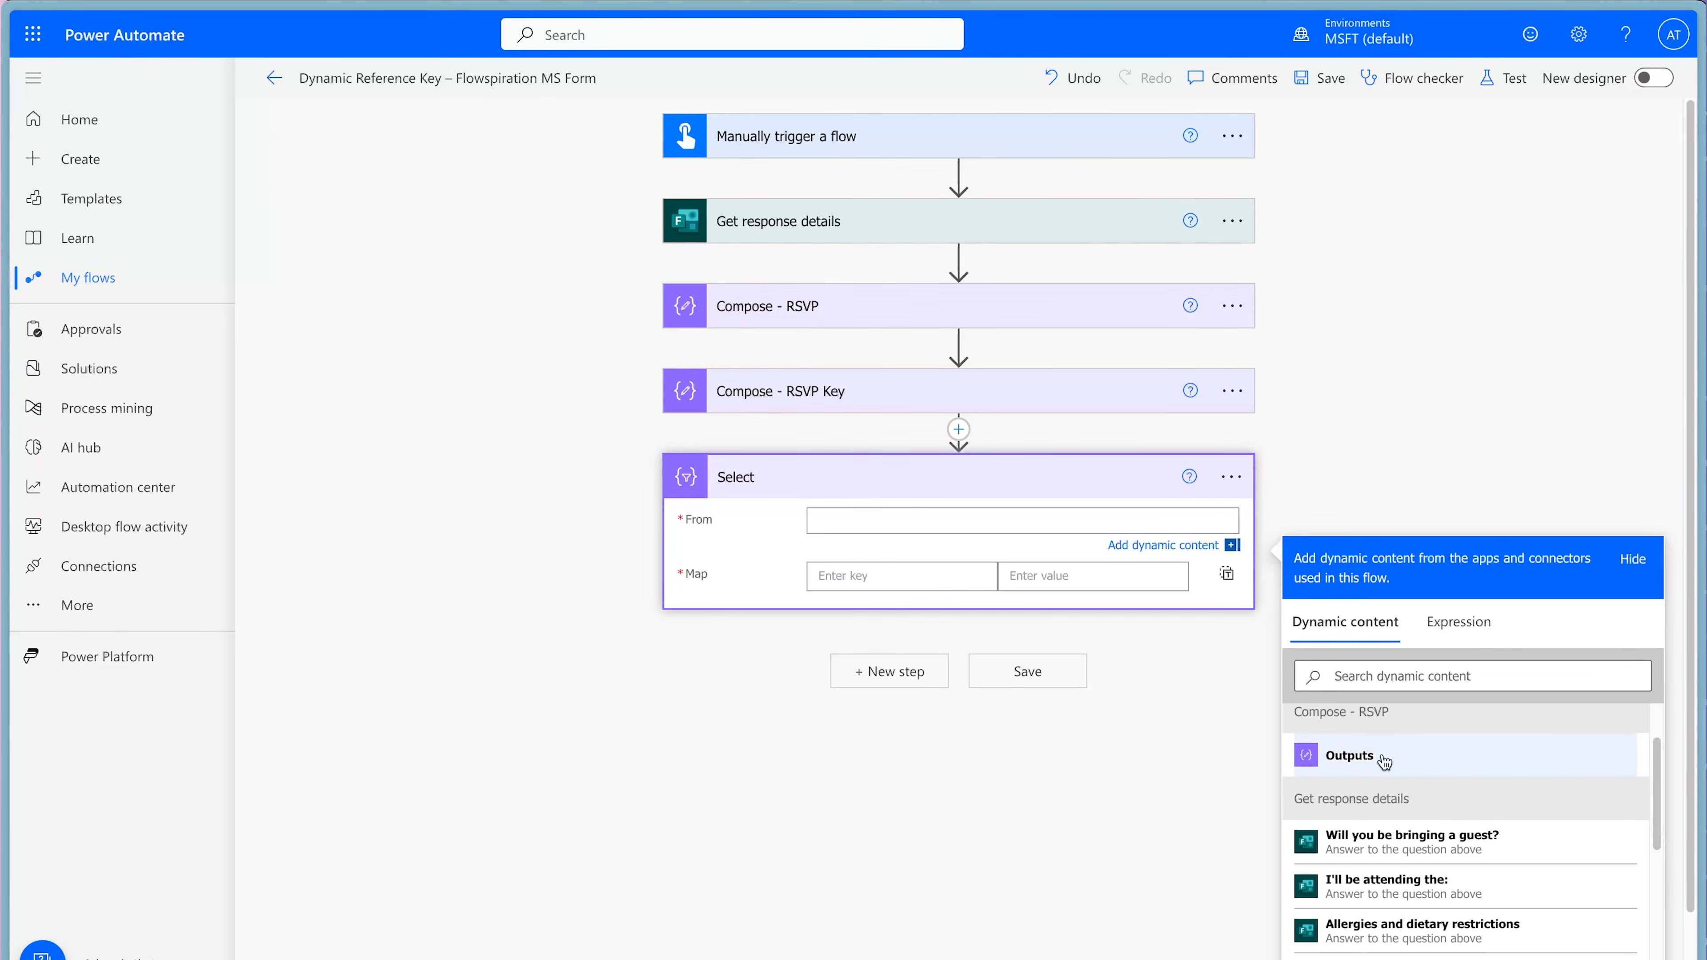
{"action": "left_click", "coordinate": [1350, 755]}
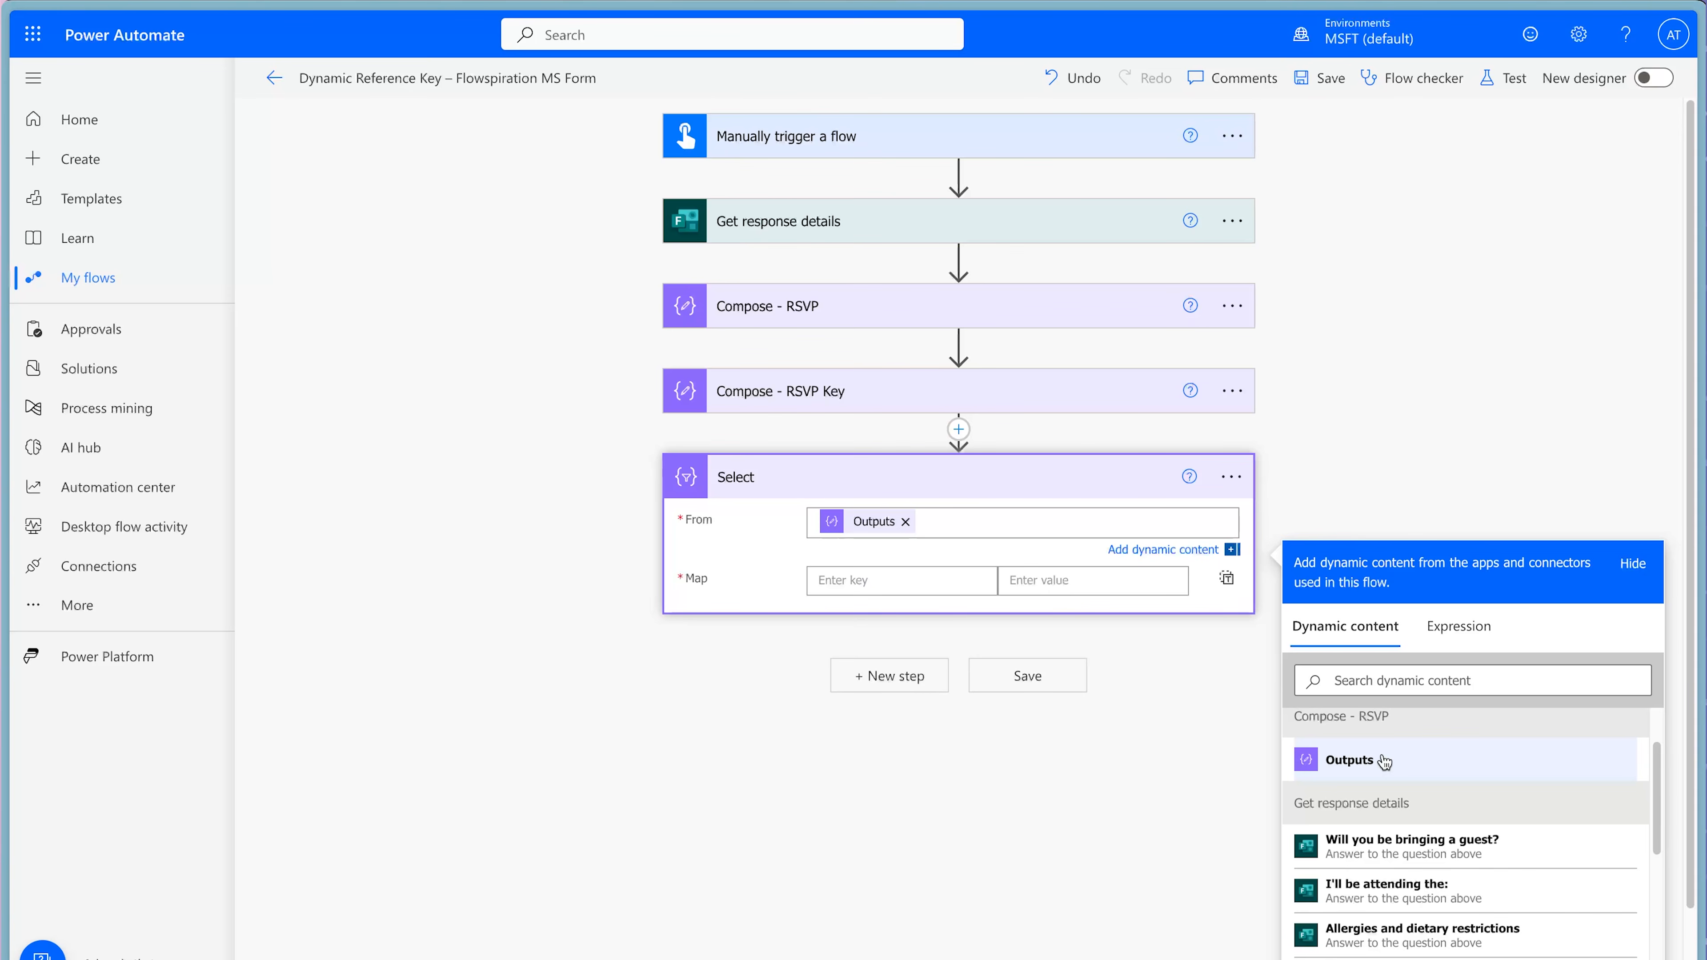
In the Select map, add the key Value with the expression item() as its value.
{"action": "left_click", "coordinate": [920, 582]}
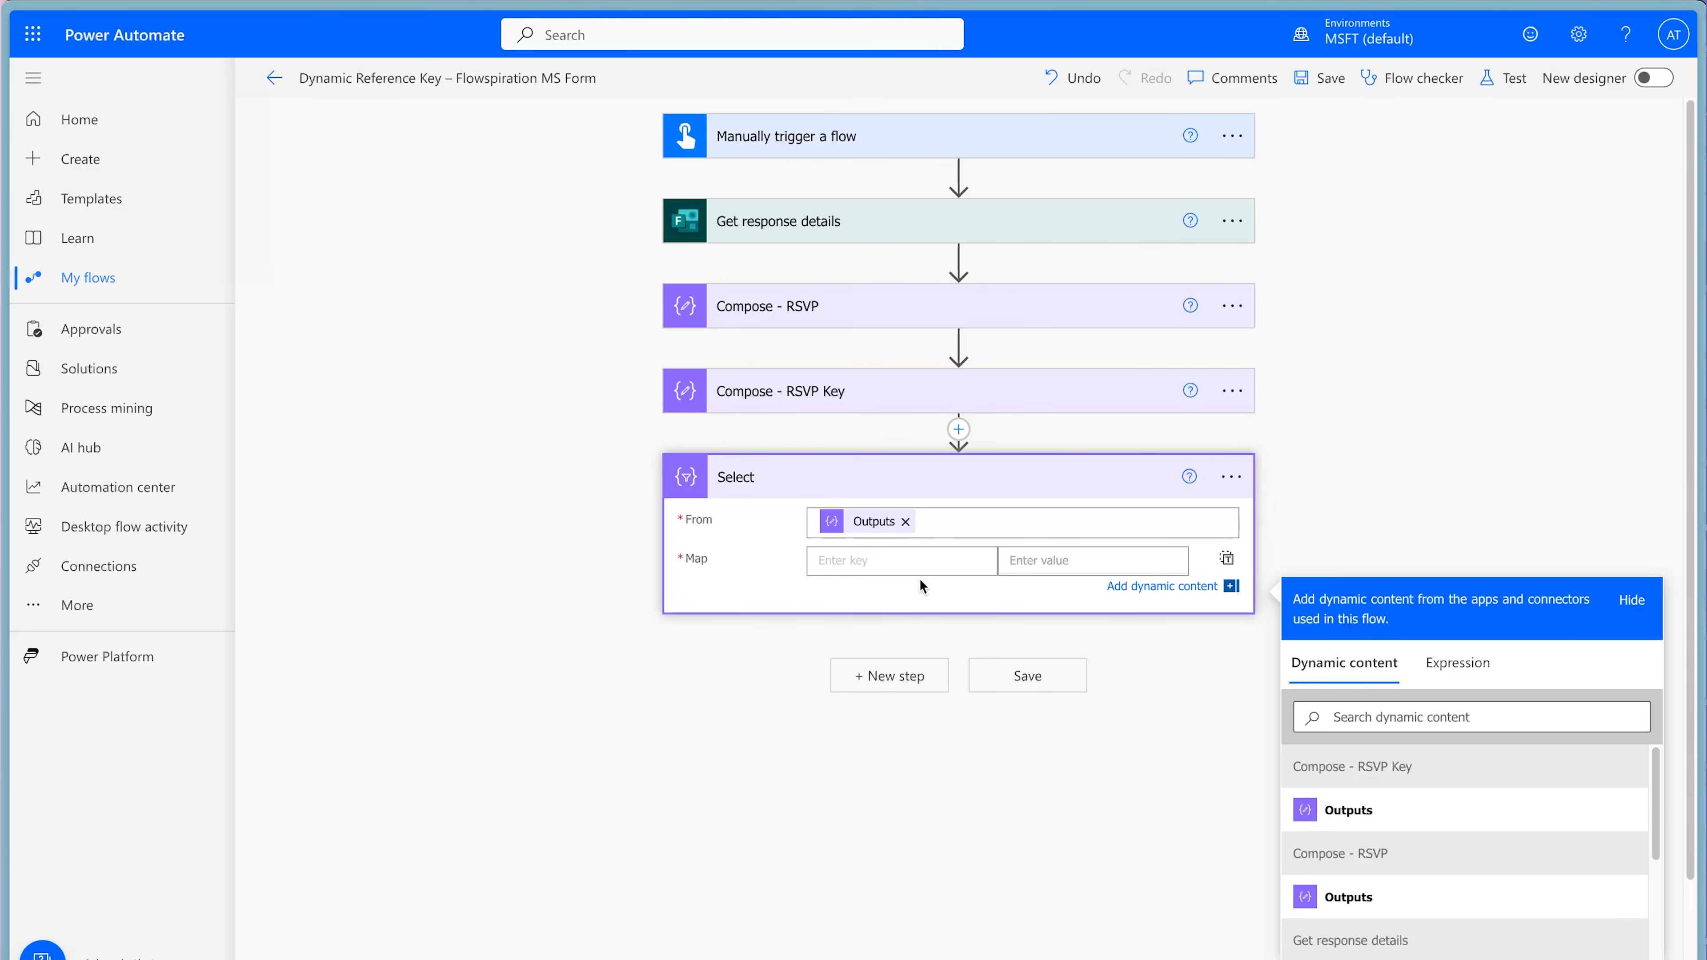
{"action": "type", "text": "Value"}
{"action": "left_click", "coordinate": [1056, 565]}
{"action": "left_click", "coordinate": [1482, 699]}
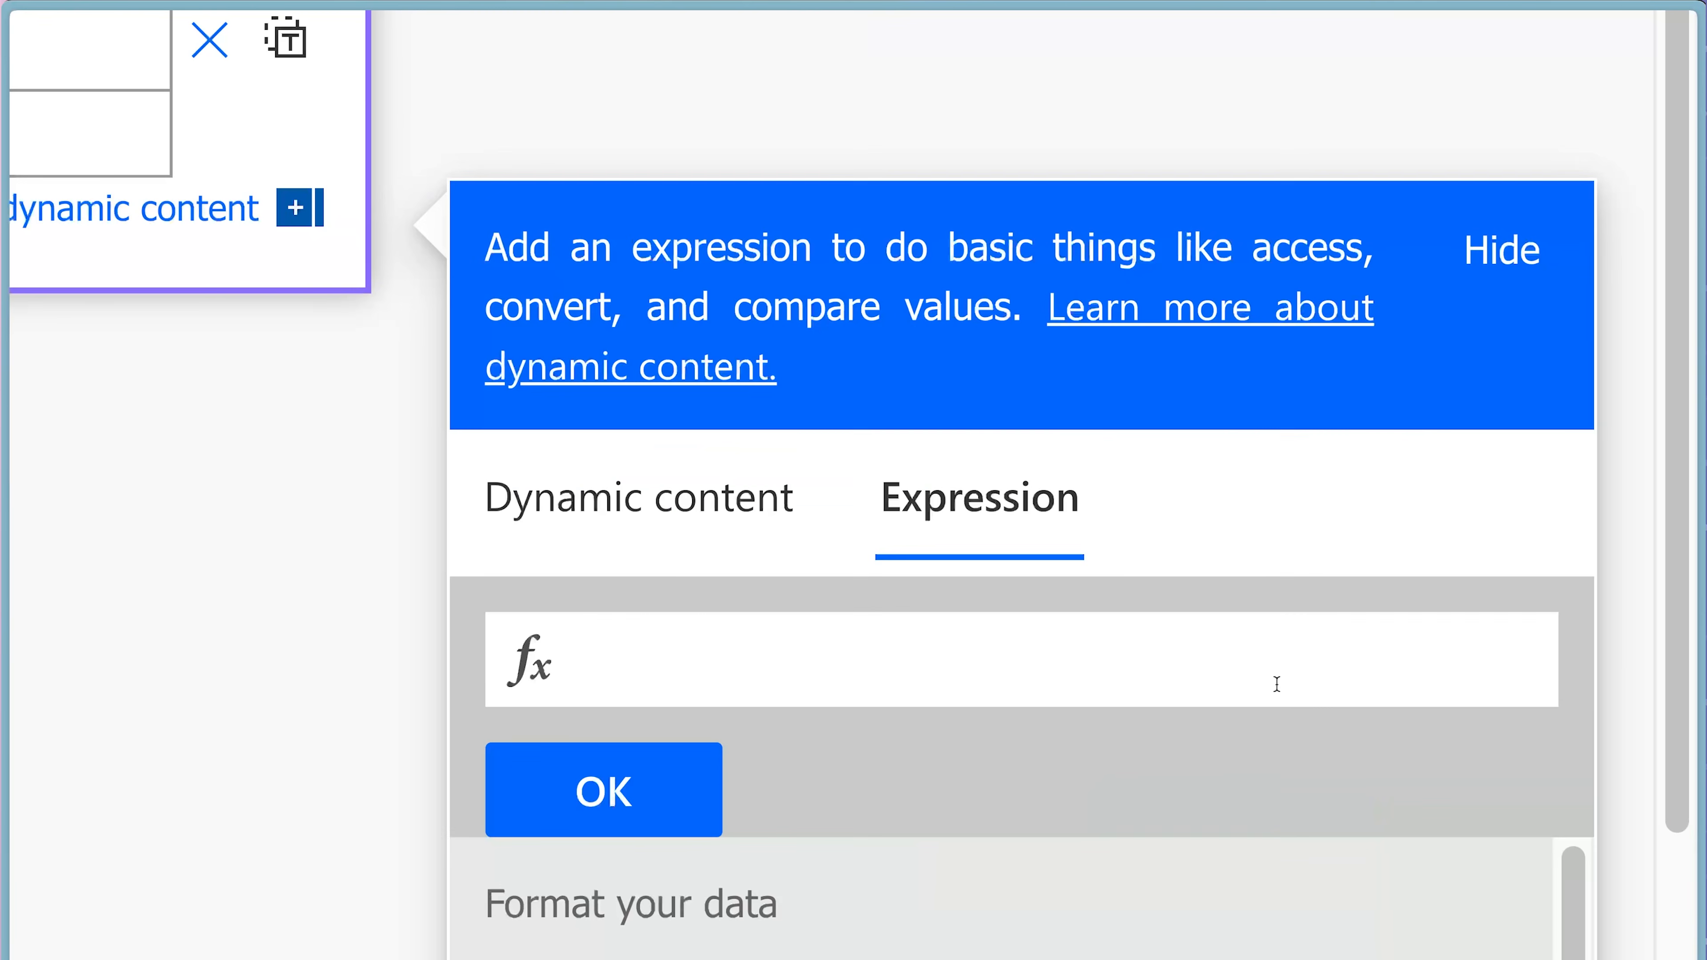
{"action": "type", "text": "item()"}
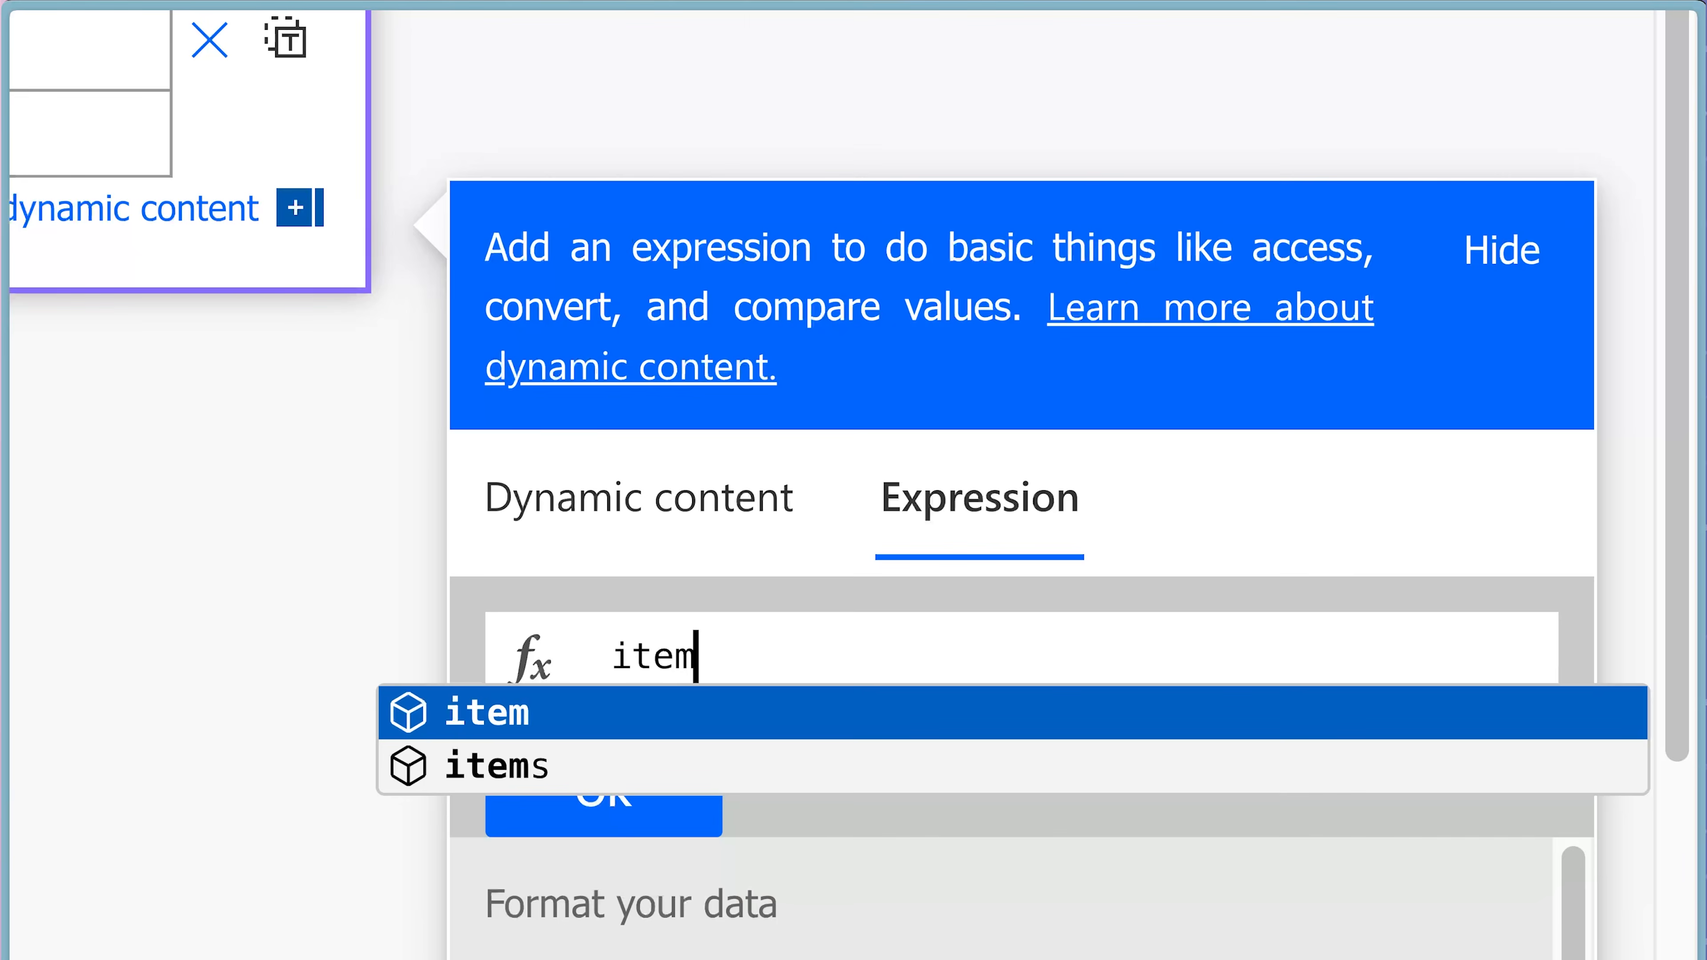
{"action": "left_click", "coordinate": [692, 773]}
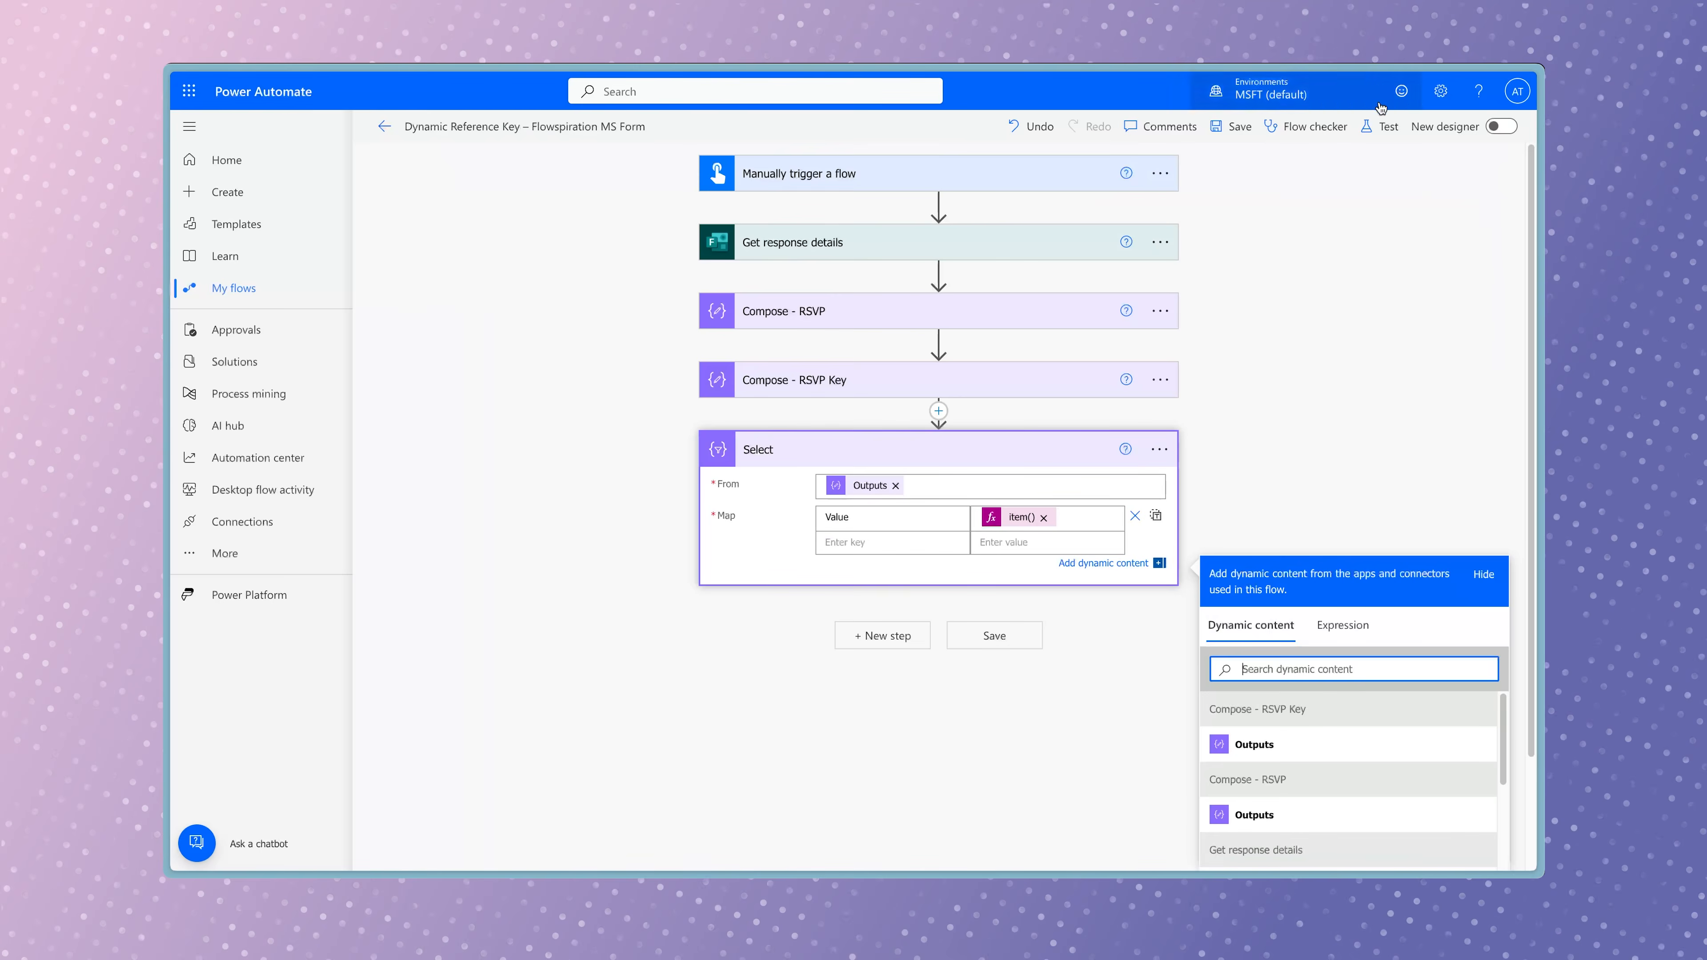
Run a manual test of the flow and examine the Select action's inputs and output body.
{"action": "left_click", "coordinate": [1376, 124]}
{"action": "left_click", "coordinate": [1292, 834]}
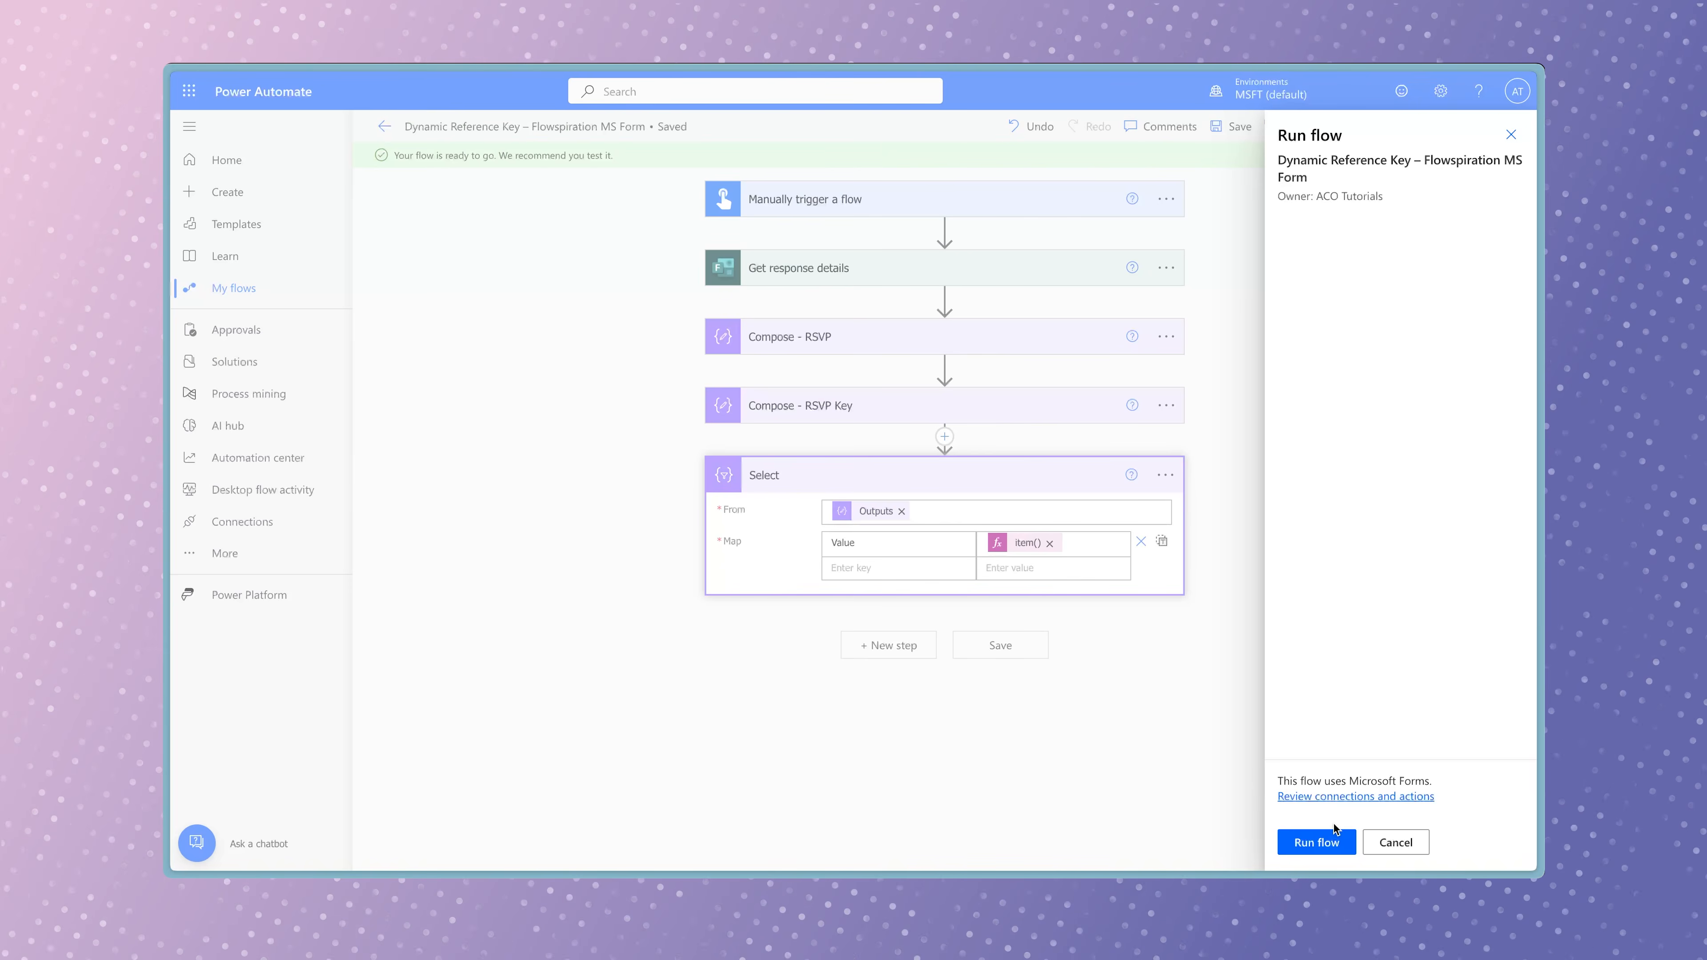
{"action": "left_click", "coordinate": [1317, 842]}
{"action": "left_click", "coordinate": [1309, 842]}
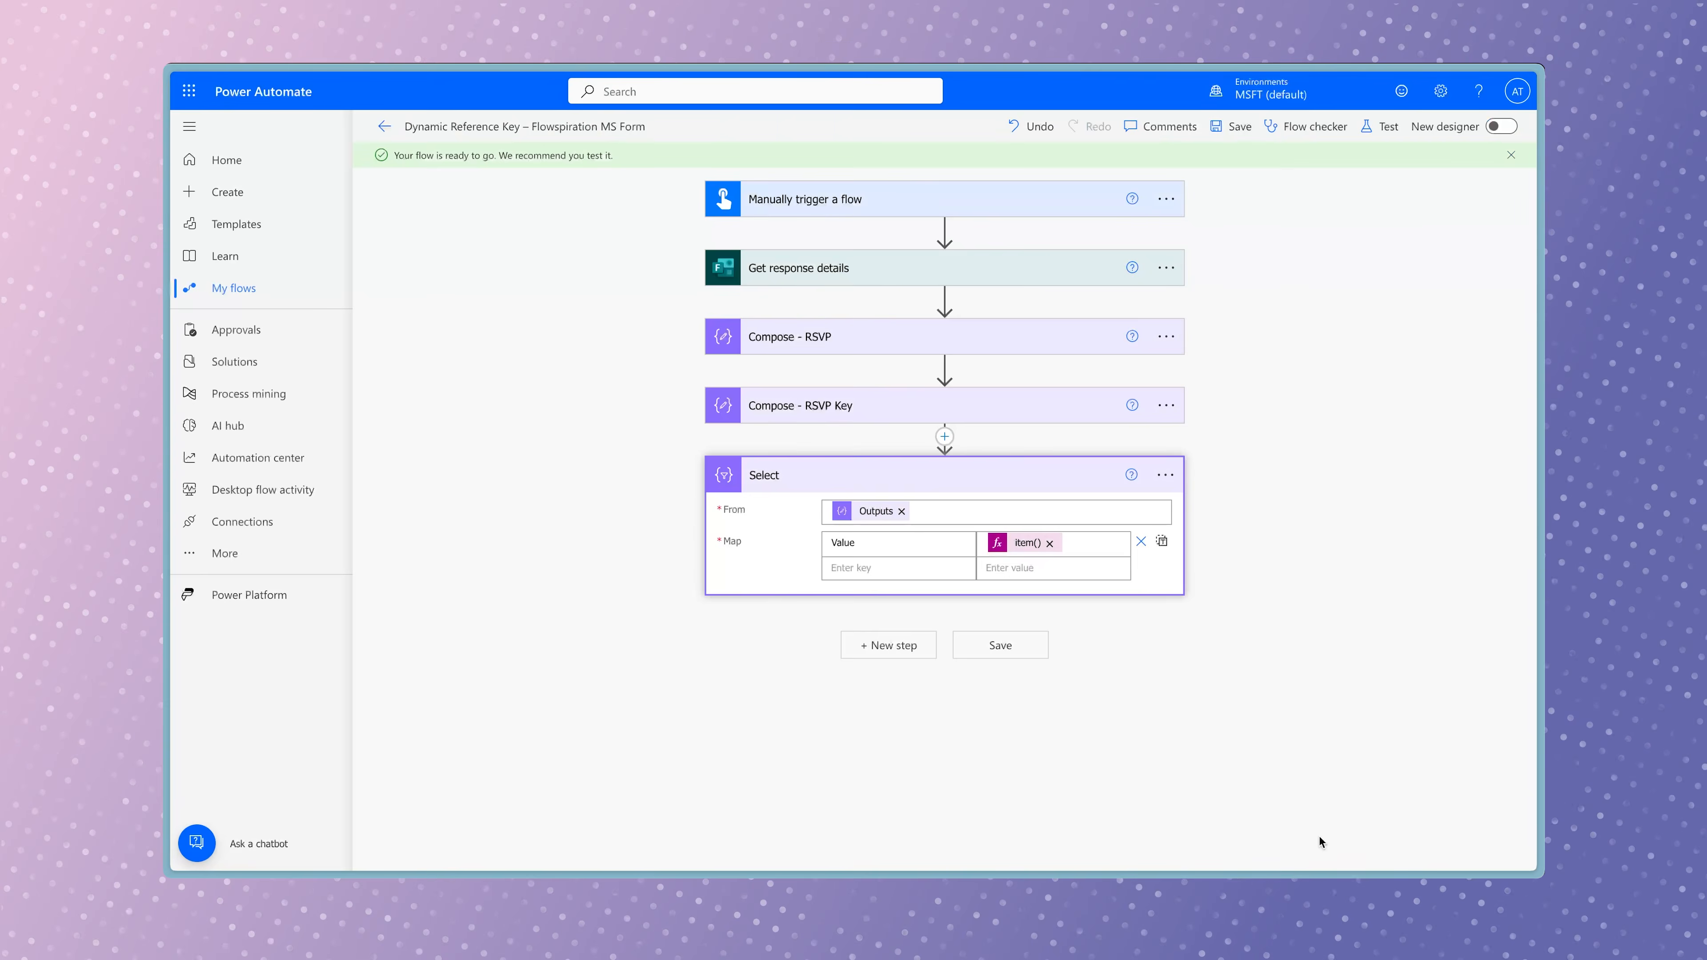
{"action": "left_click", "coordinate": [1069, 498]}
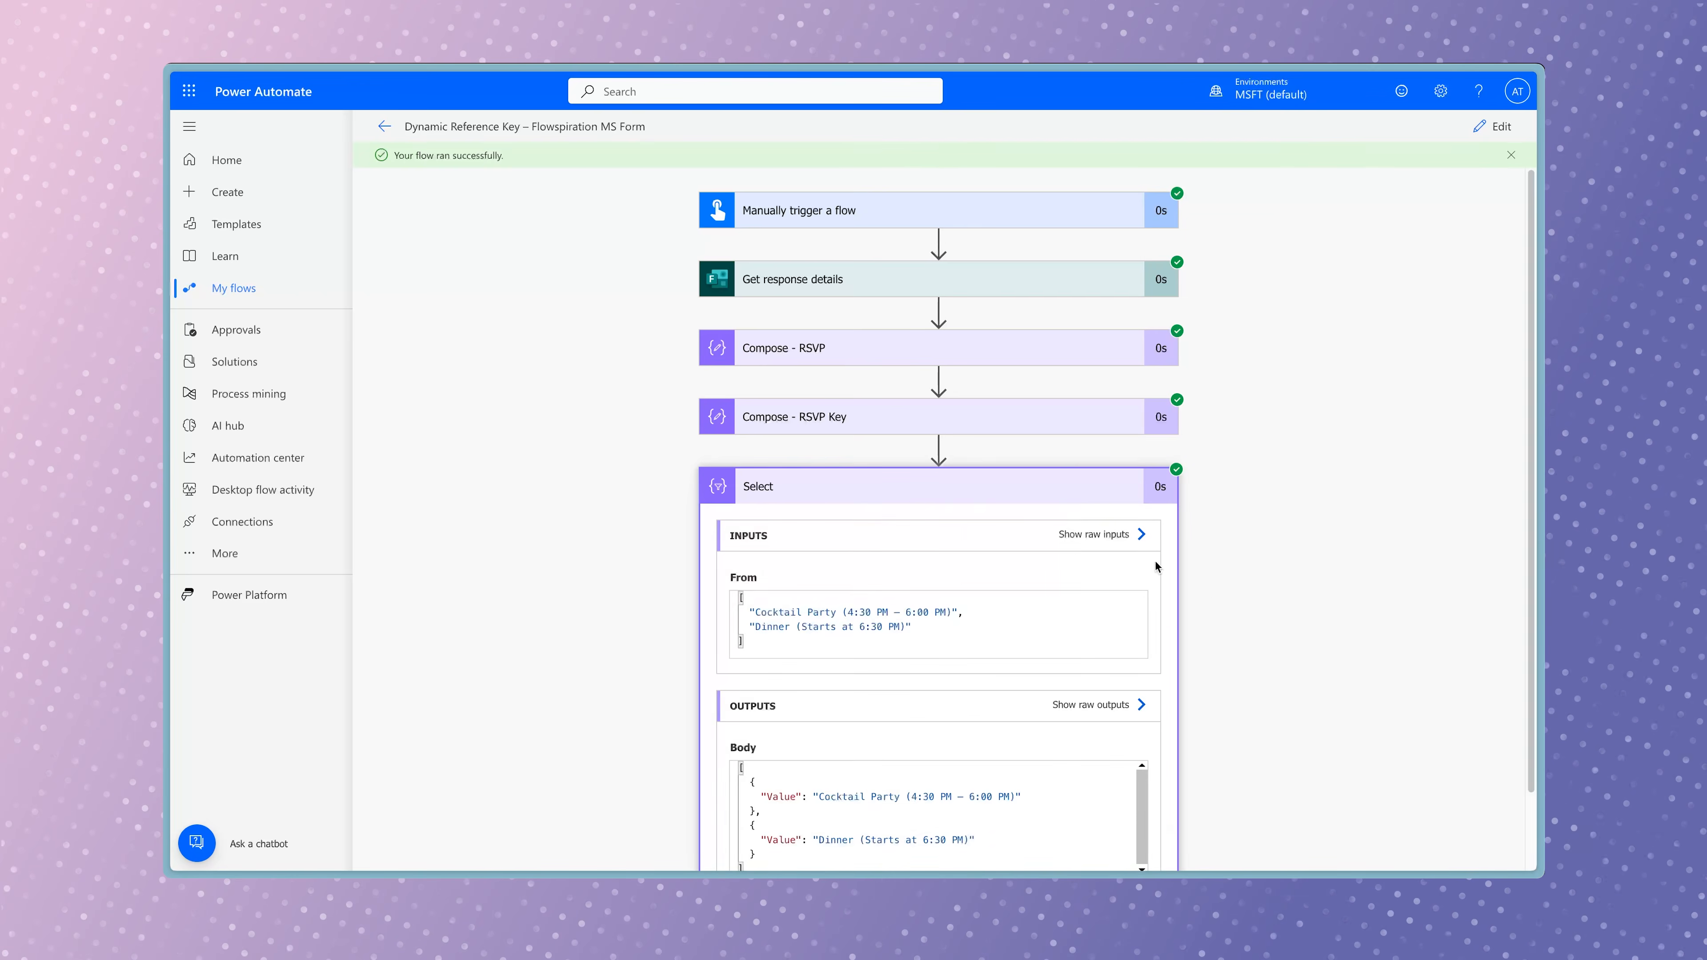
{"action": "scroll", "coordinate": [1253, 634], "scroll_direction": "down", "scroll_amount": 1}
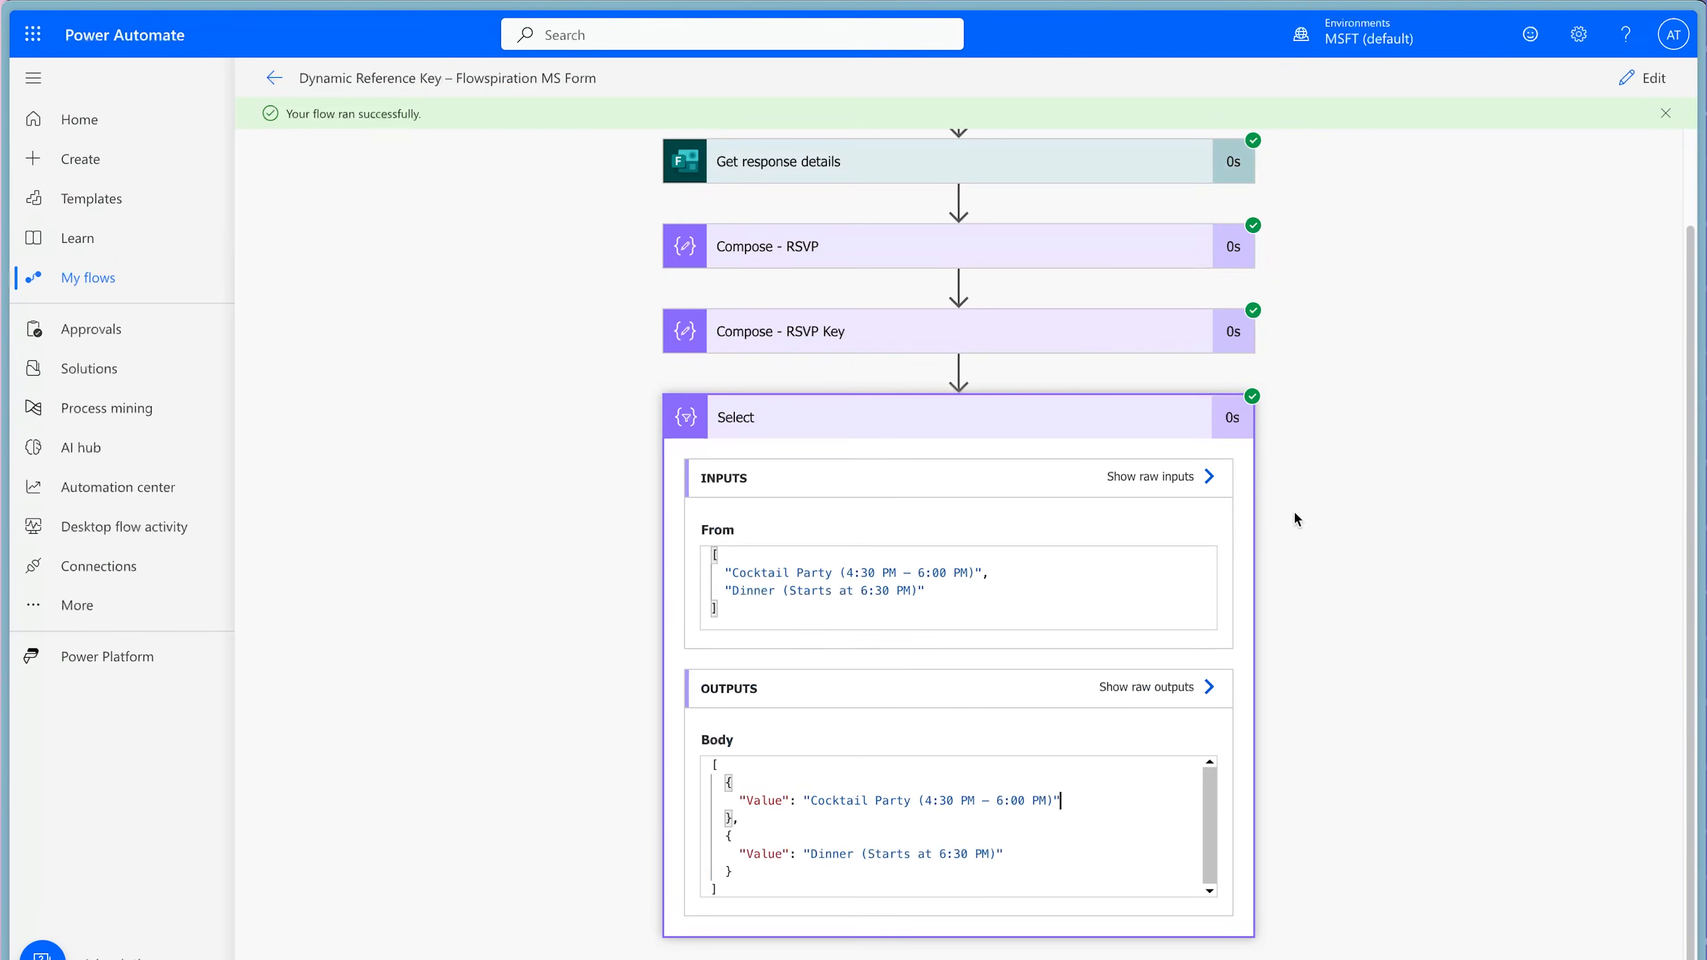
Return to editing the flow and change the Select map's value expression to outputs('Compose_-_RSVP_Key')?[item()].
{"action": "left_click", "coordinate": [1629, 81]}
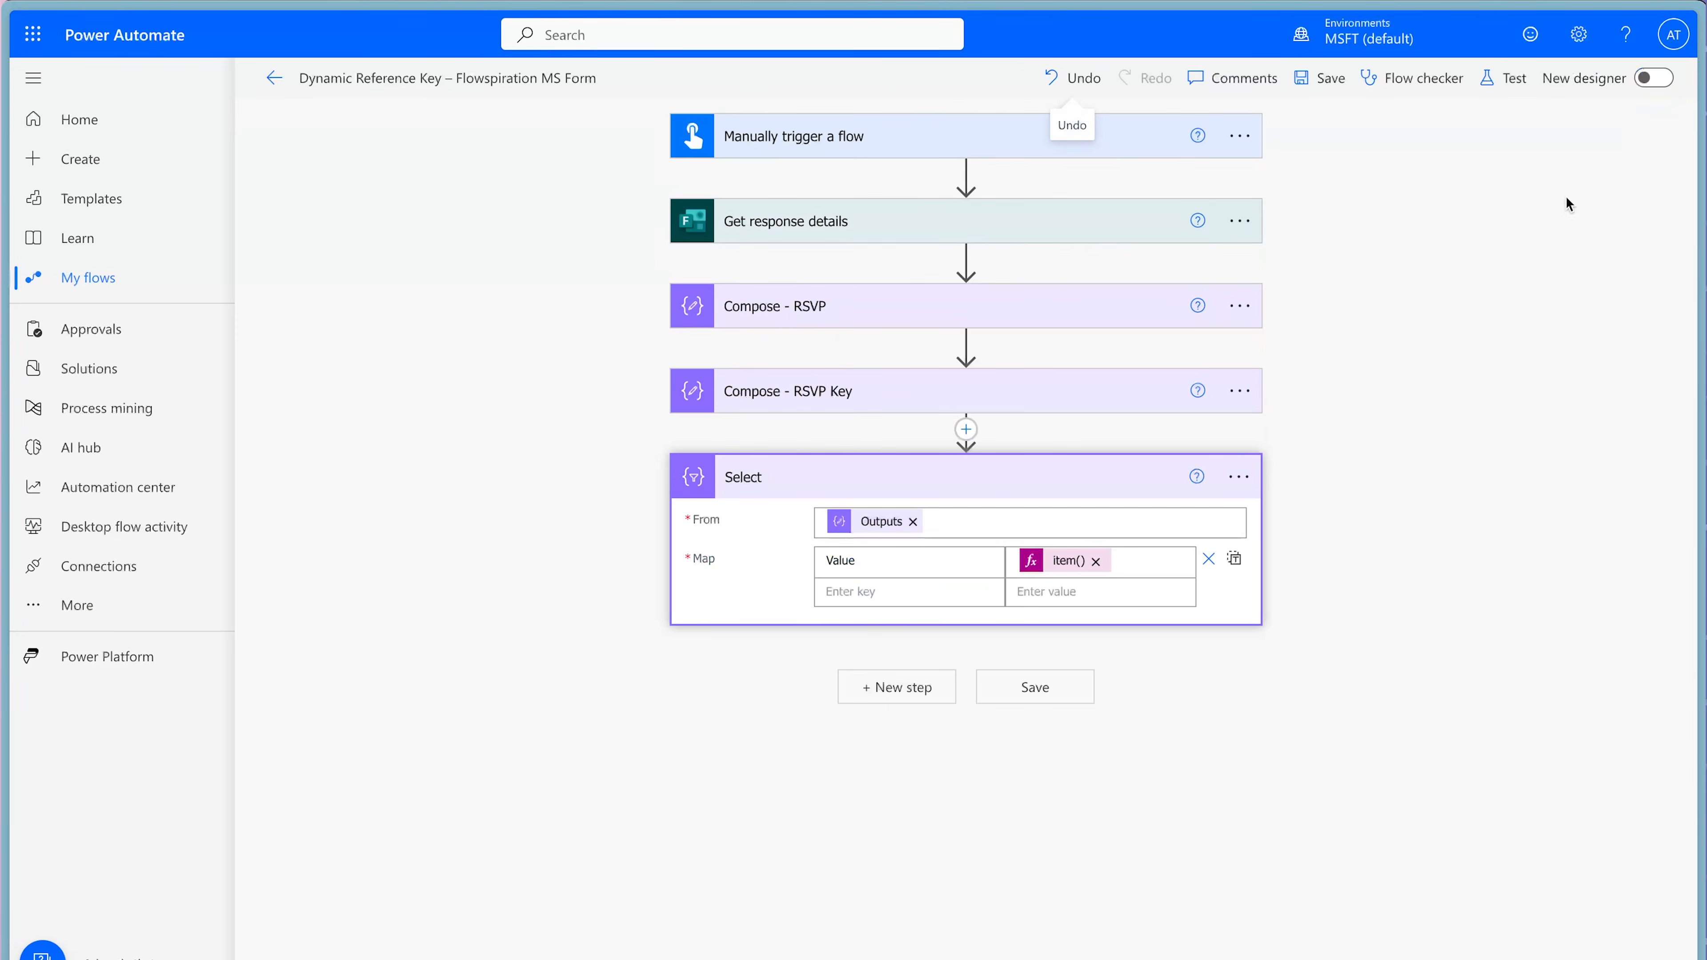
{"action": "left_click", "coordinate": [1067, 560]}
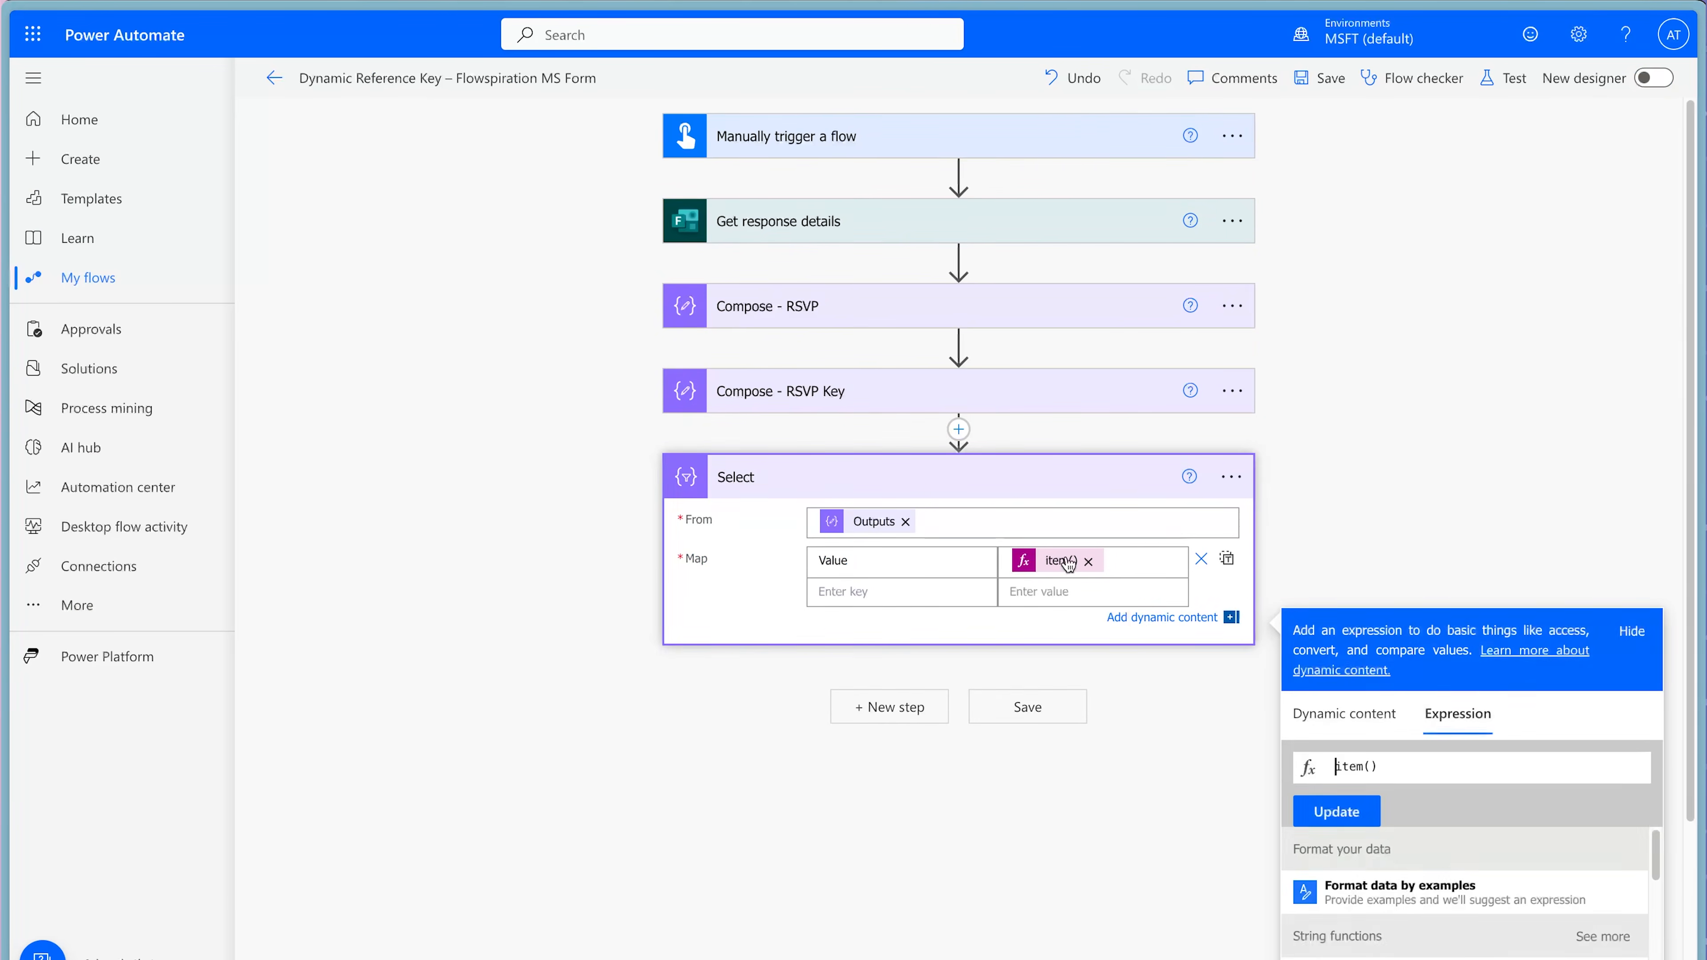
{"action": "type", "text": "?["}
{"action": "key", "text": "End"}
{"action": "type", "text": "]"}
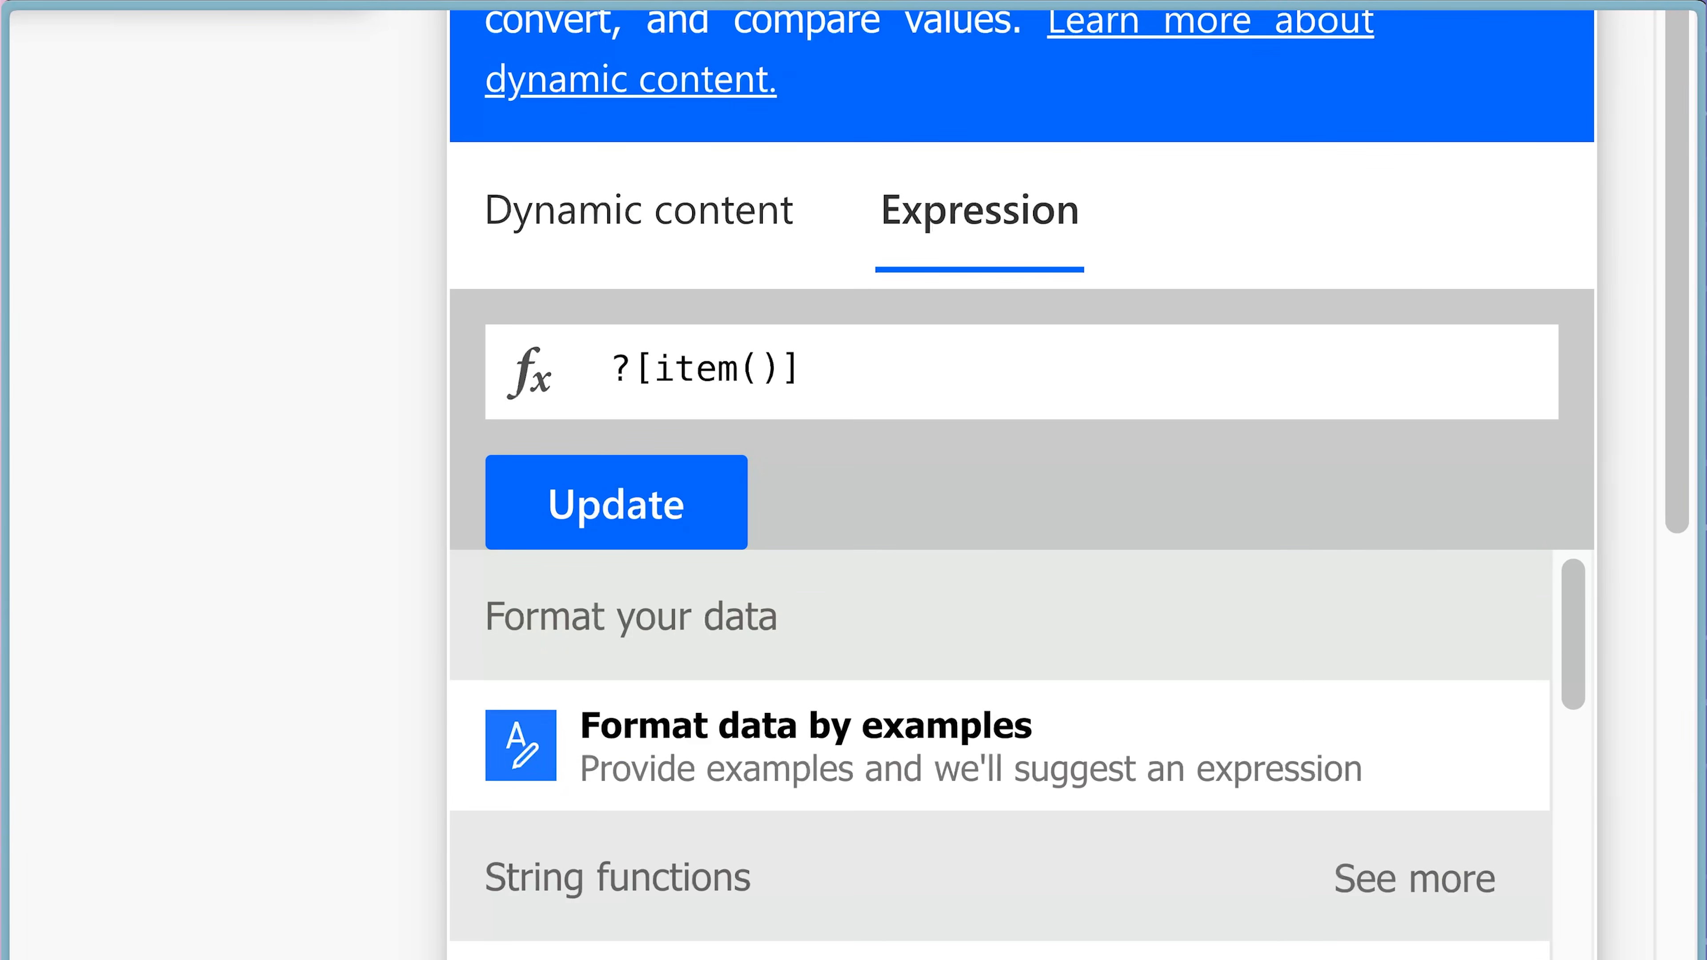
{"action": "key", "text": "Home"}
{"action": "left_click", "coordinate": [639, 210]}
{"action": "scroll", "coordinate": [978, 556], "scroll_direction": "down", "scroll_amount": 2}
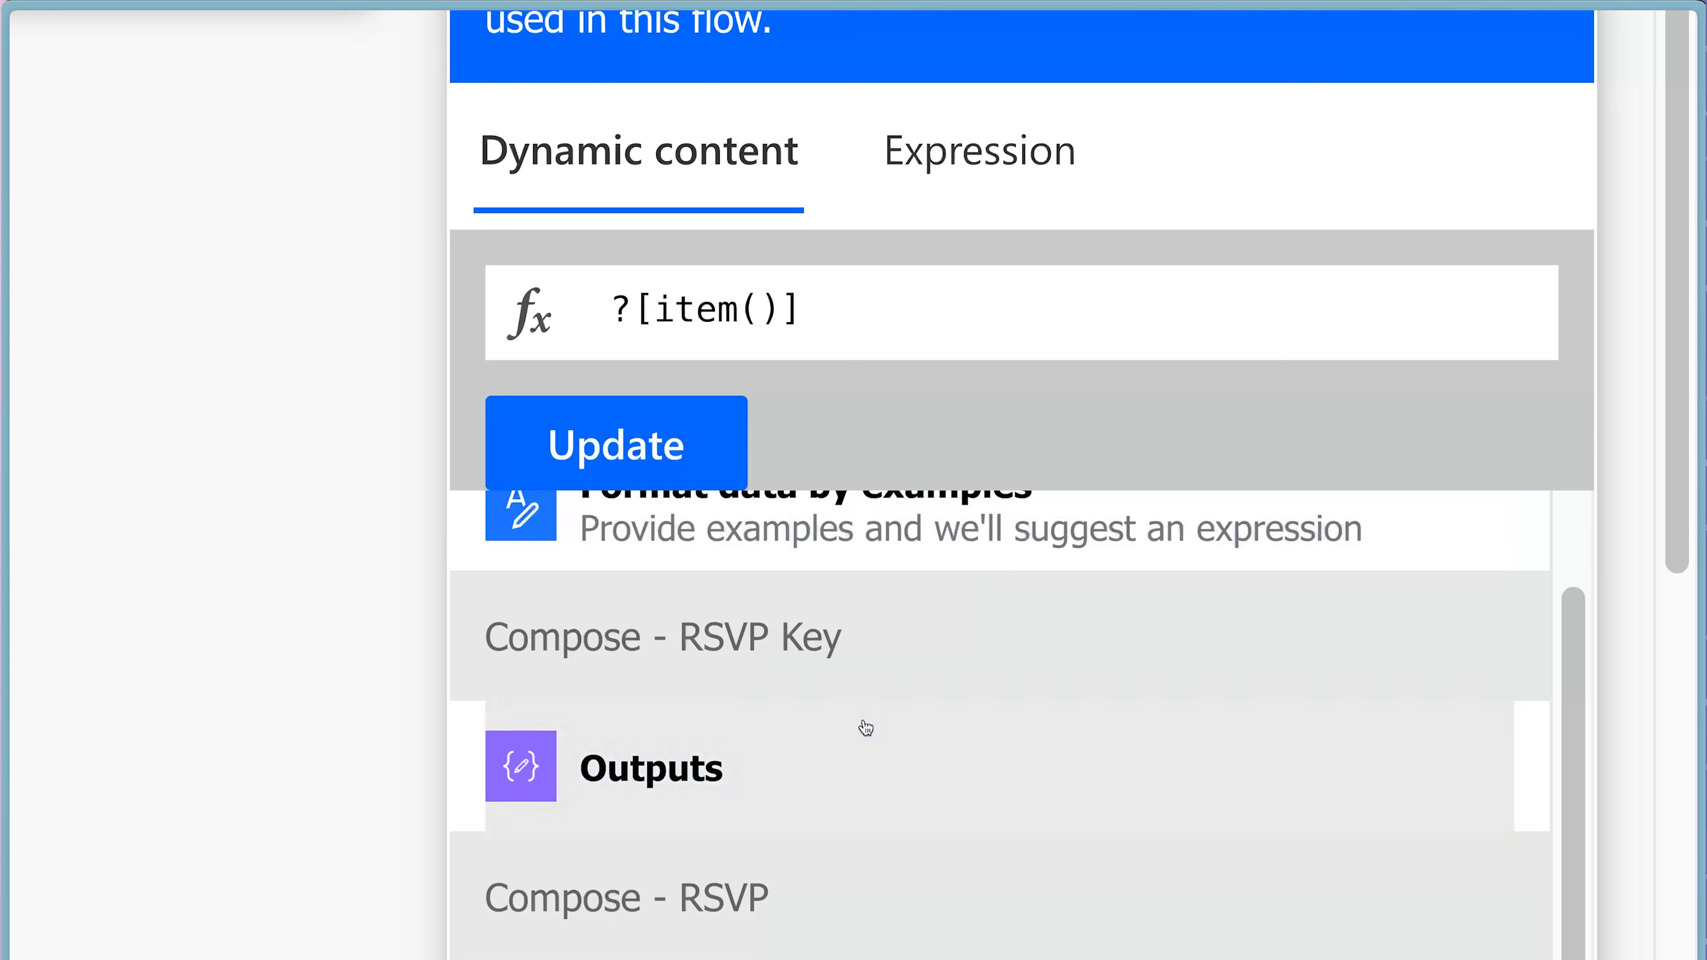
{"action": "left_click", "coordinate": [865, 728]}
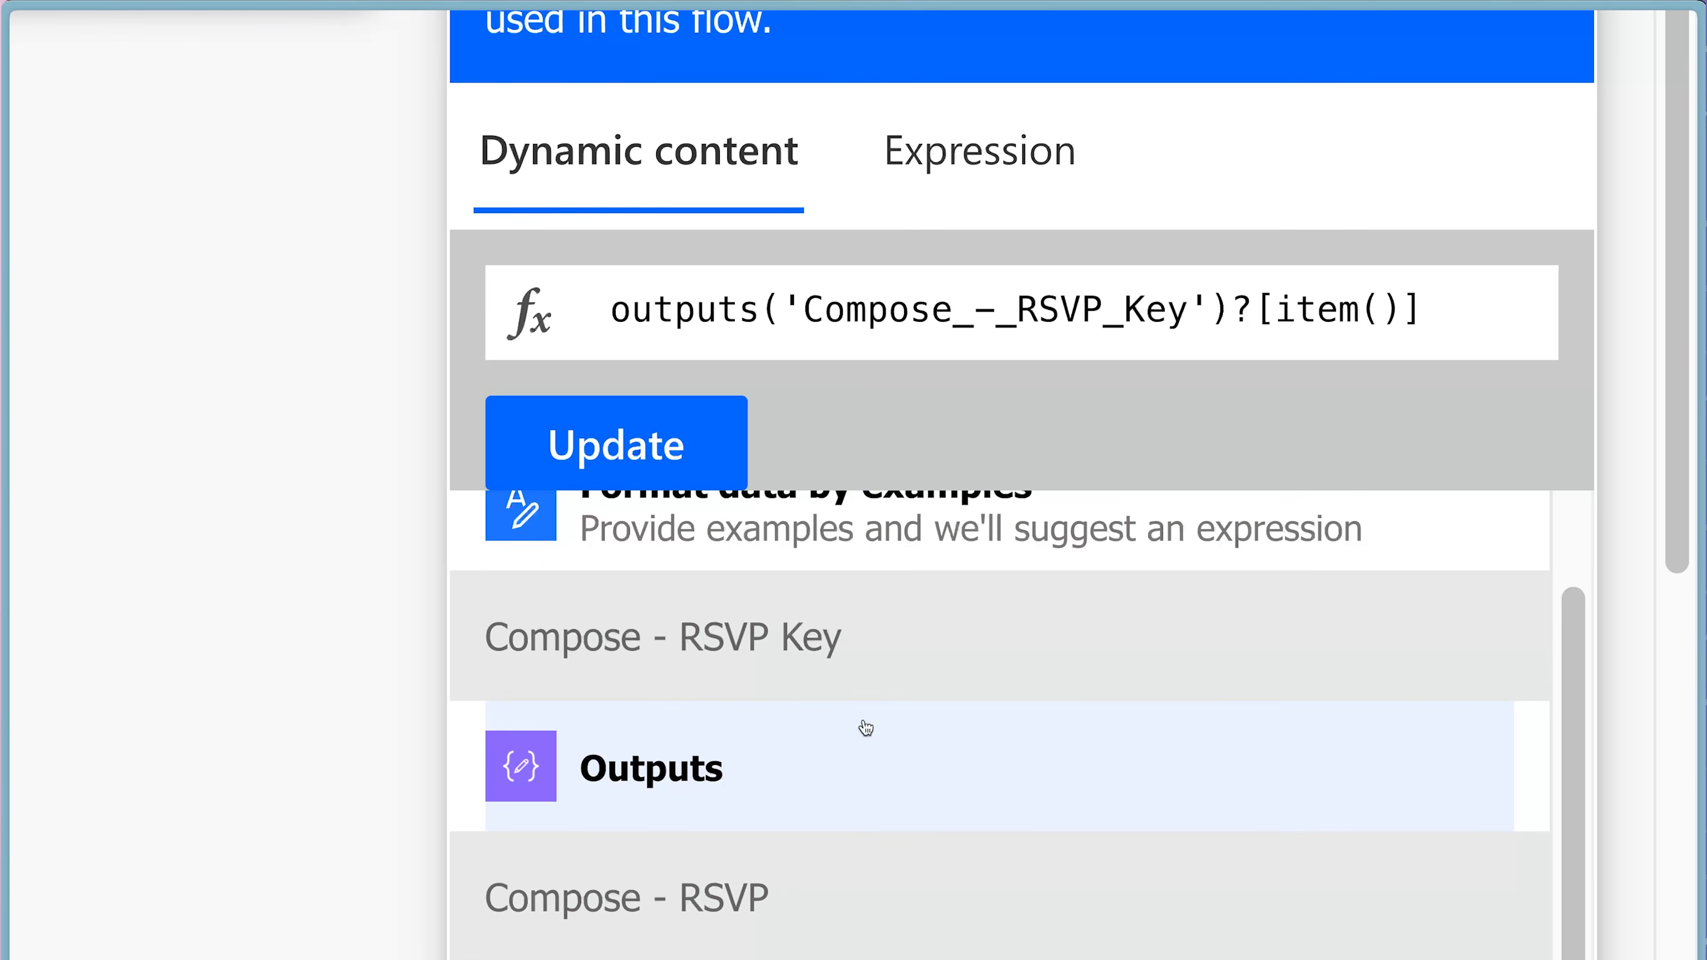
{"action": "left_click", "coordinate": [681, 452]}
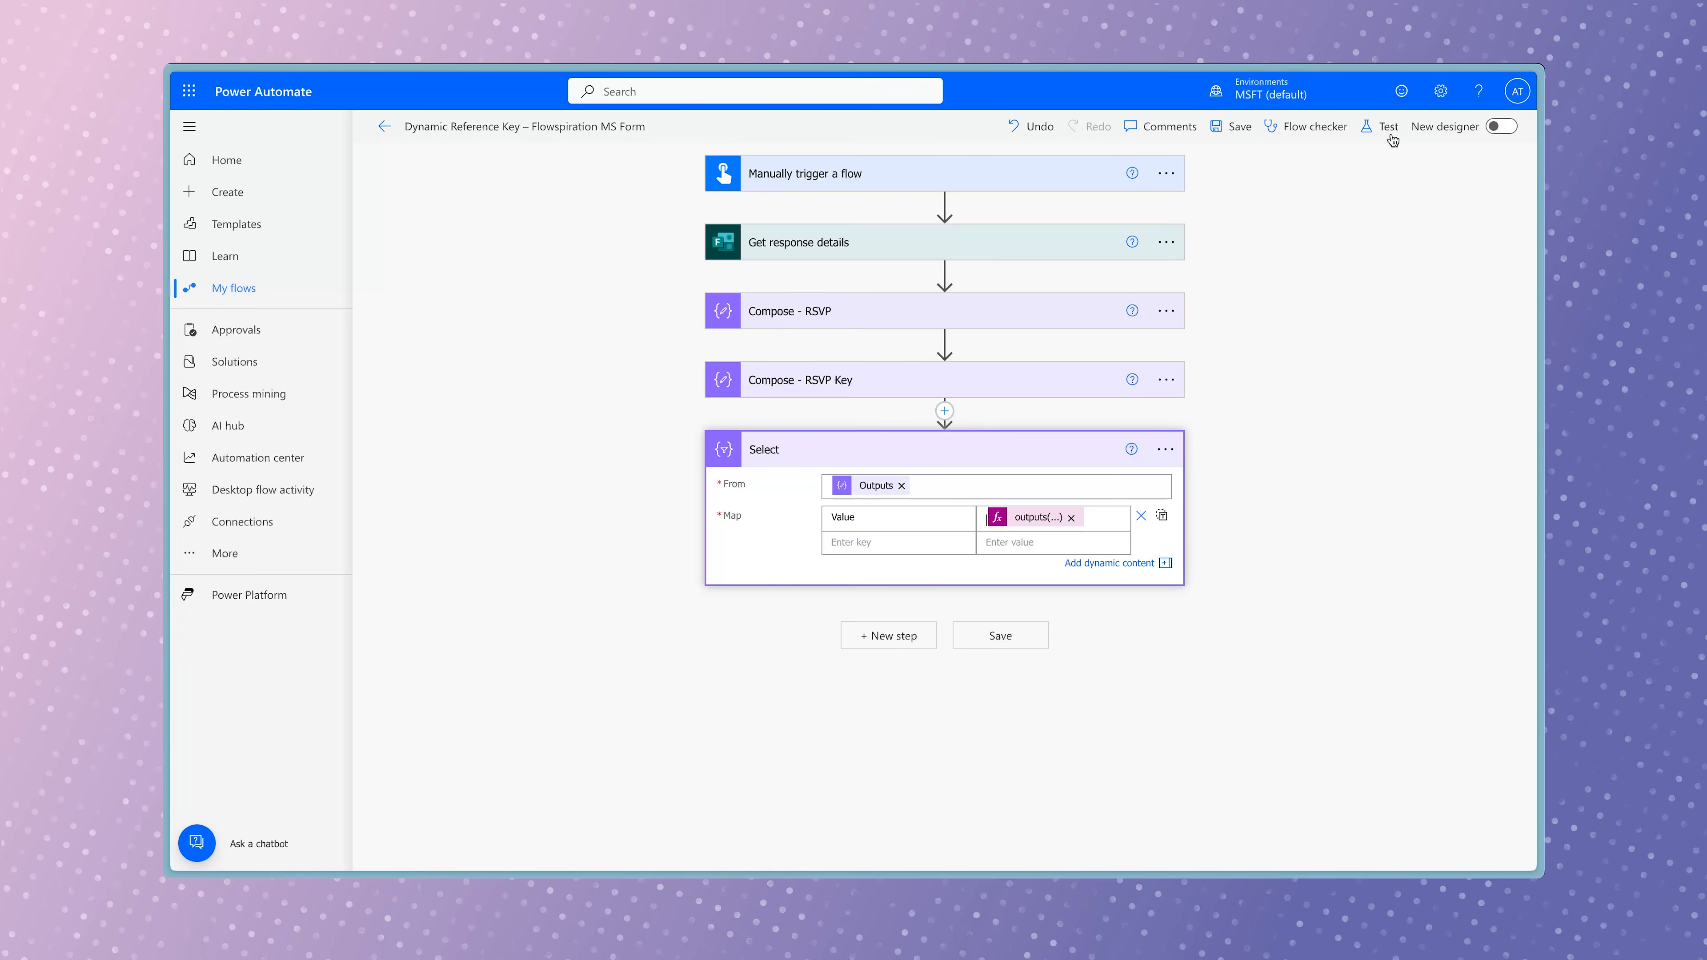
Test the flow with the updated map expression and inspect the Select action's results.
{"action": "left_click", "coordinate": [1502, 78]}
{"action": "left_click", "coordinate": [1275, 842]}
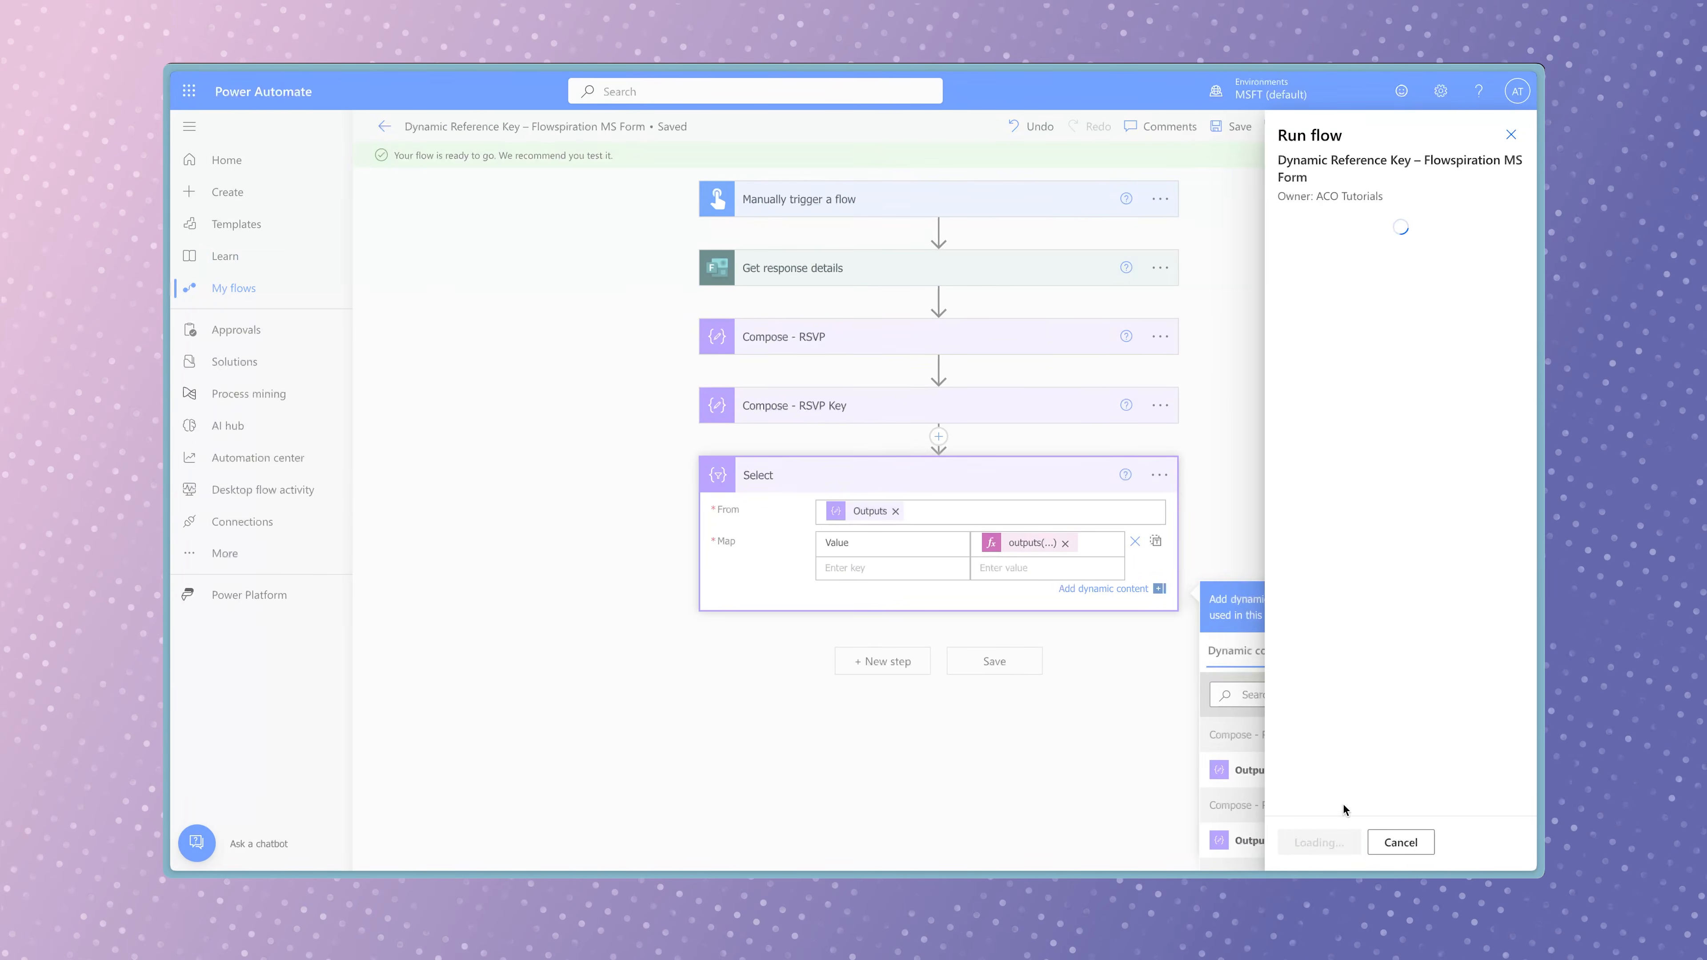
{"action": "left_click", "coordinate": [1327, 841]}
{"action": "left_click", "coordinate": [1328, 842]}
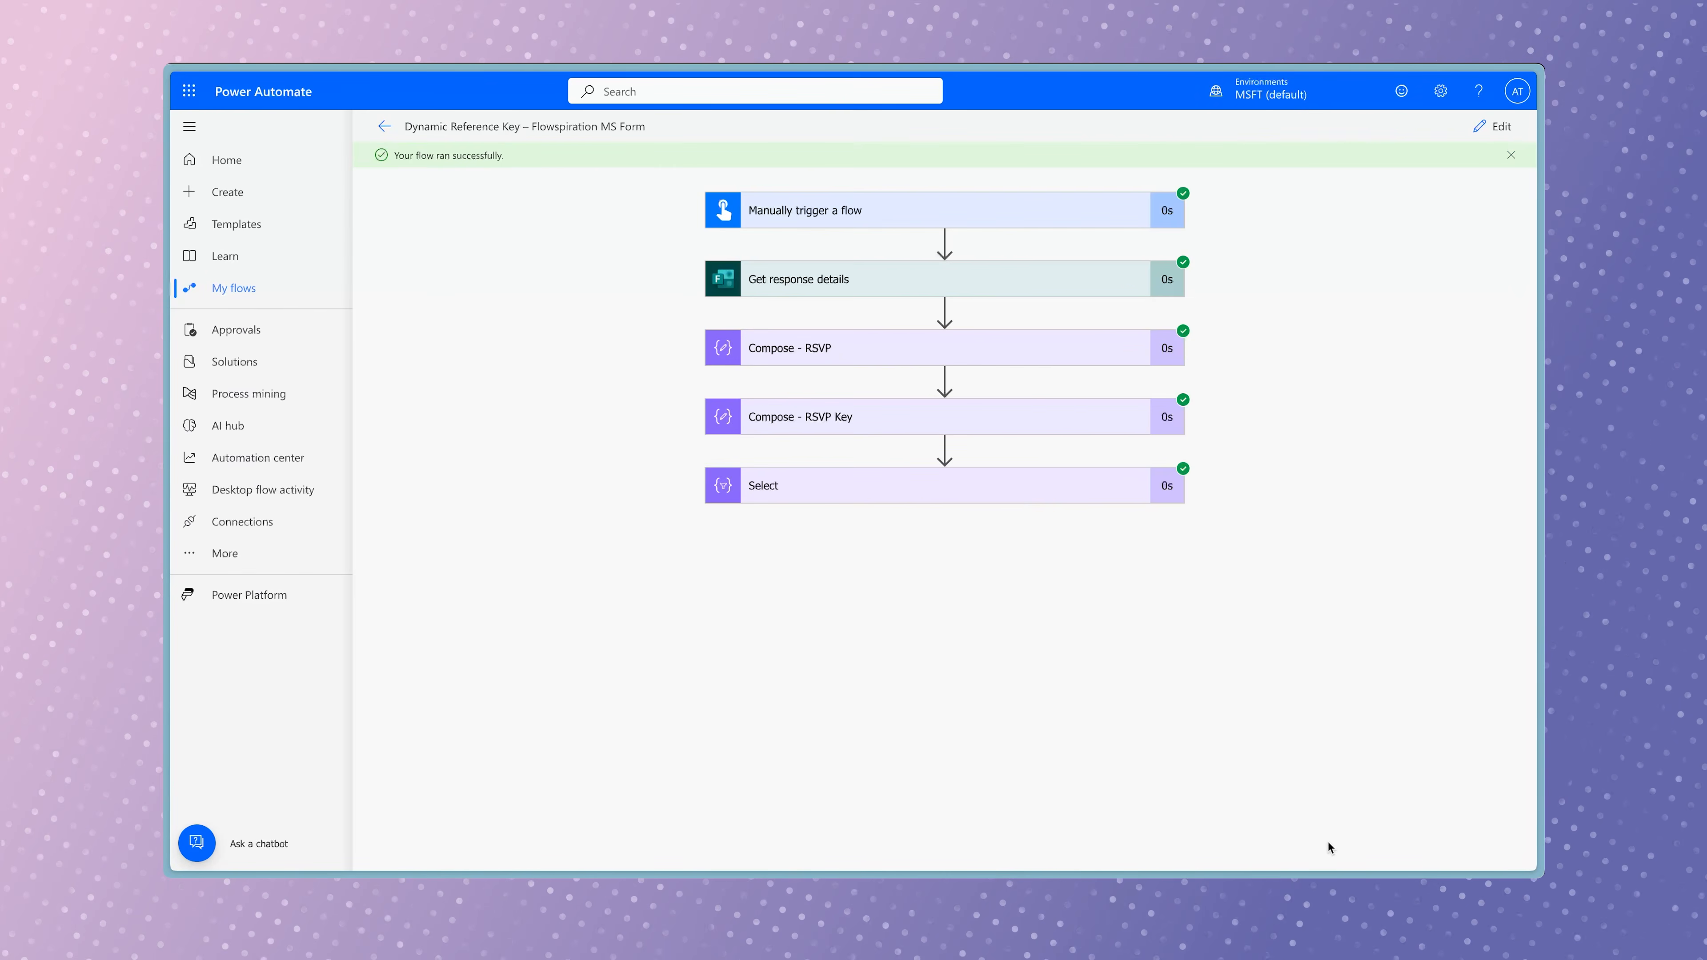
{"action": "left_click", "coordinate": [1020, 499]}
{"action": "scroll", "coordinate": [1187, 676], "scroll_direction": "down", "scroll_amount": 1}
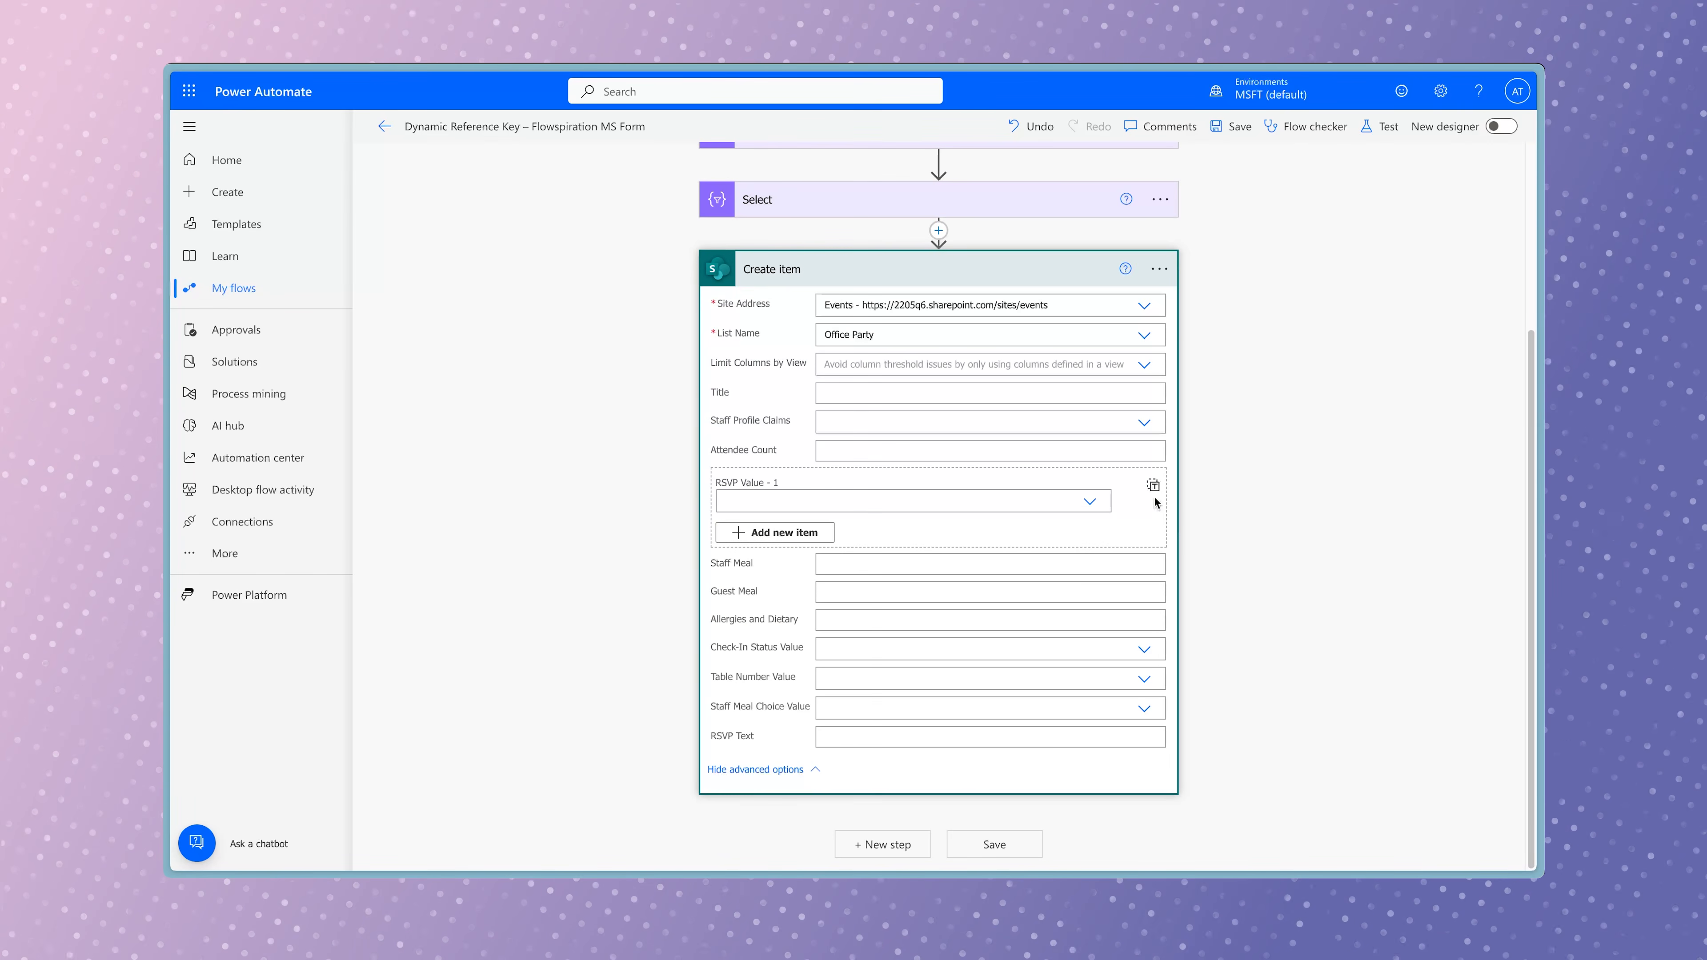
In the Create item action, switch the RSVP field to whole-array input and insert the Select action's Output.
{"action": "left_click", "coordinate": [1153, 486]}
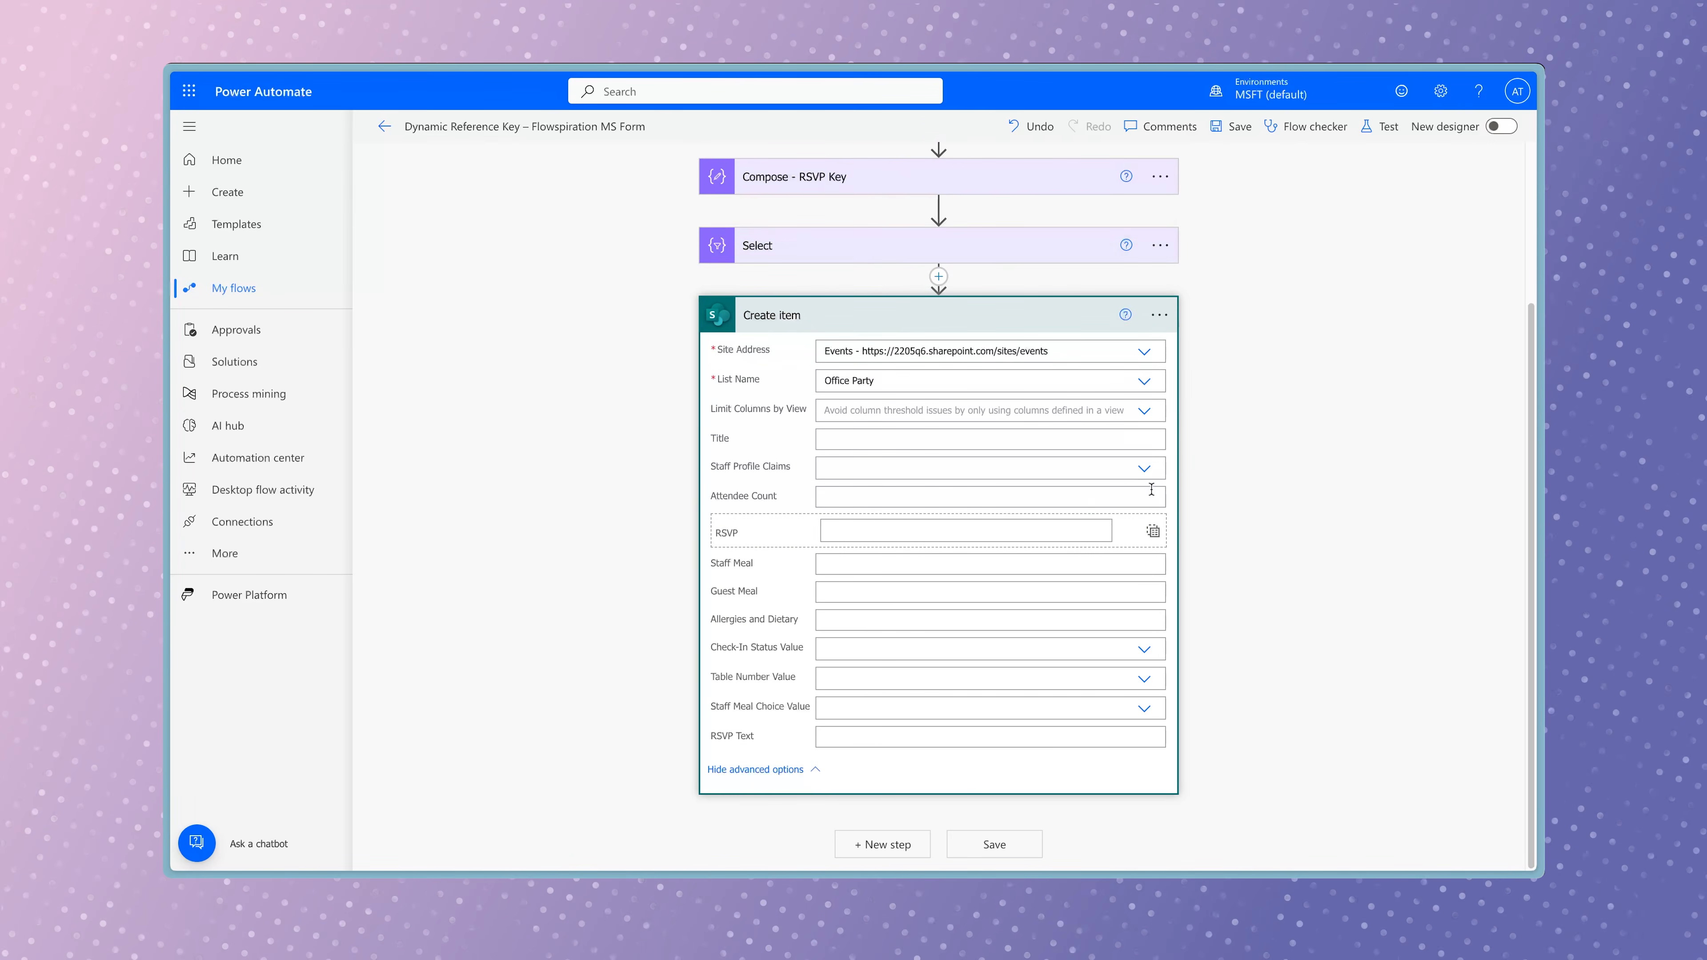
{"action": "left_click", "coordinate": [1032, 530]}
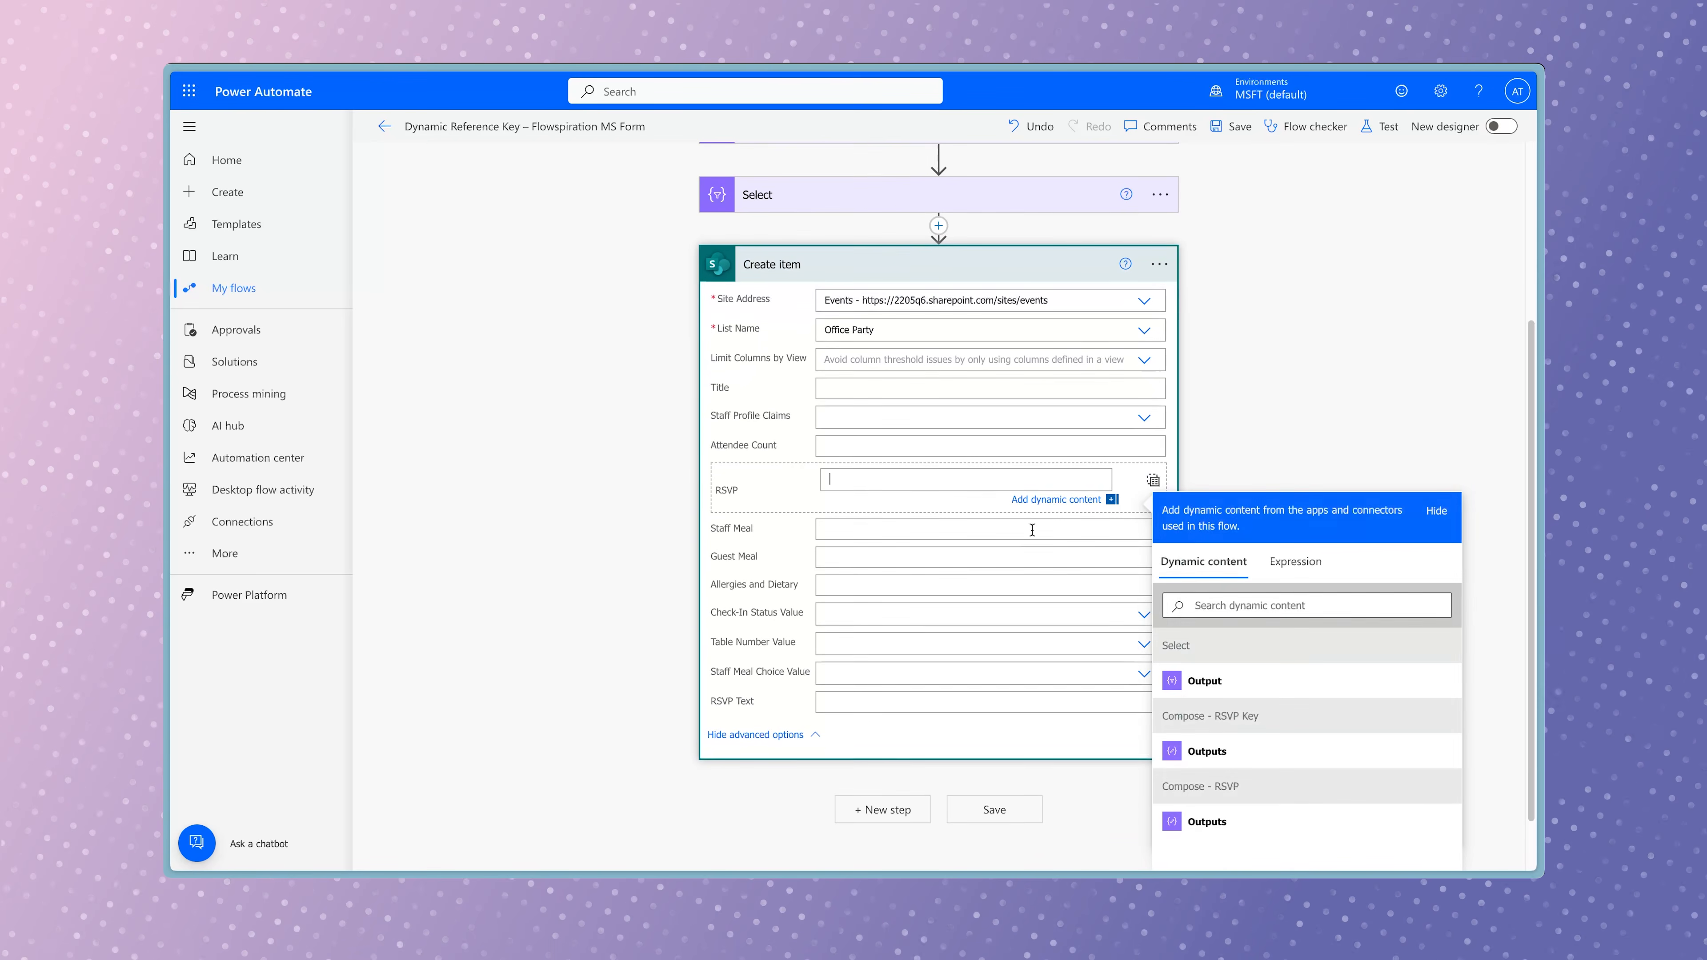
{"action": "left_click", "coordinate": [1268, 687]}
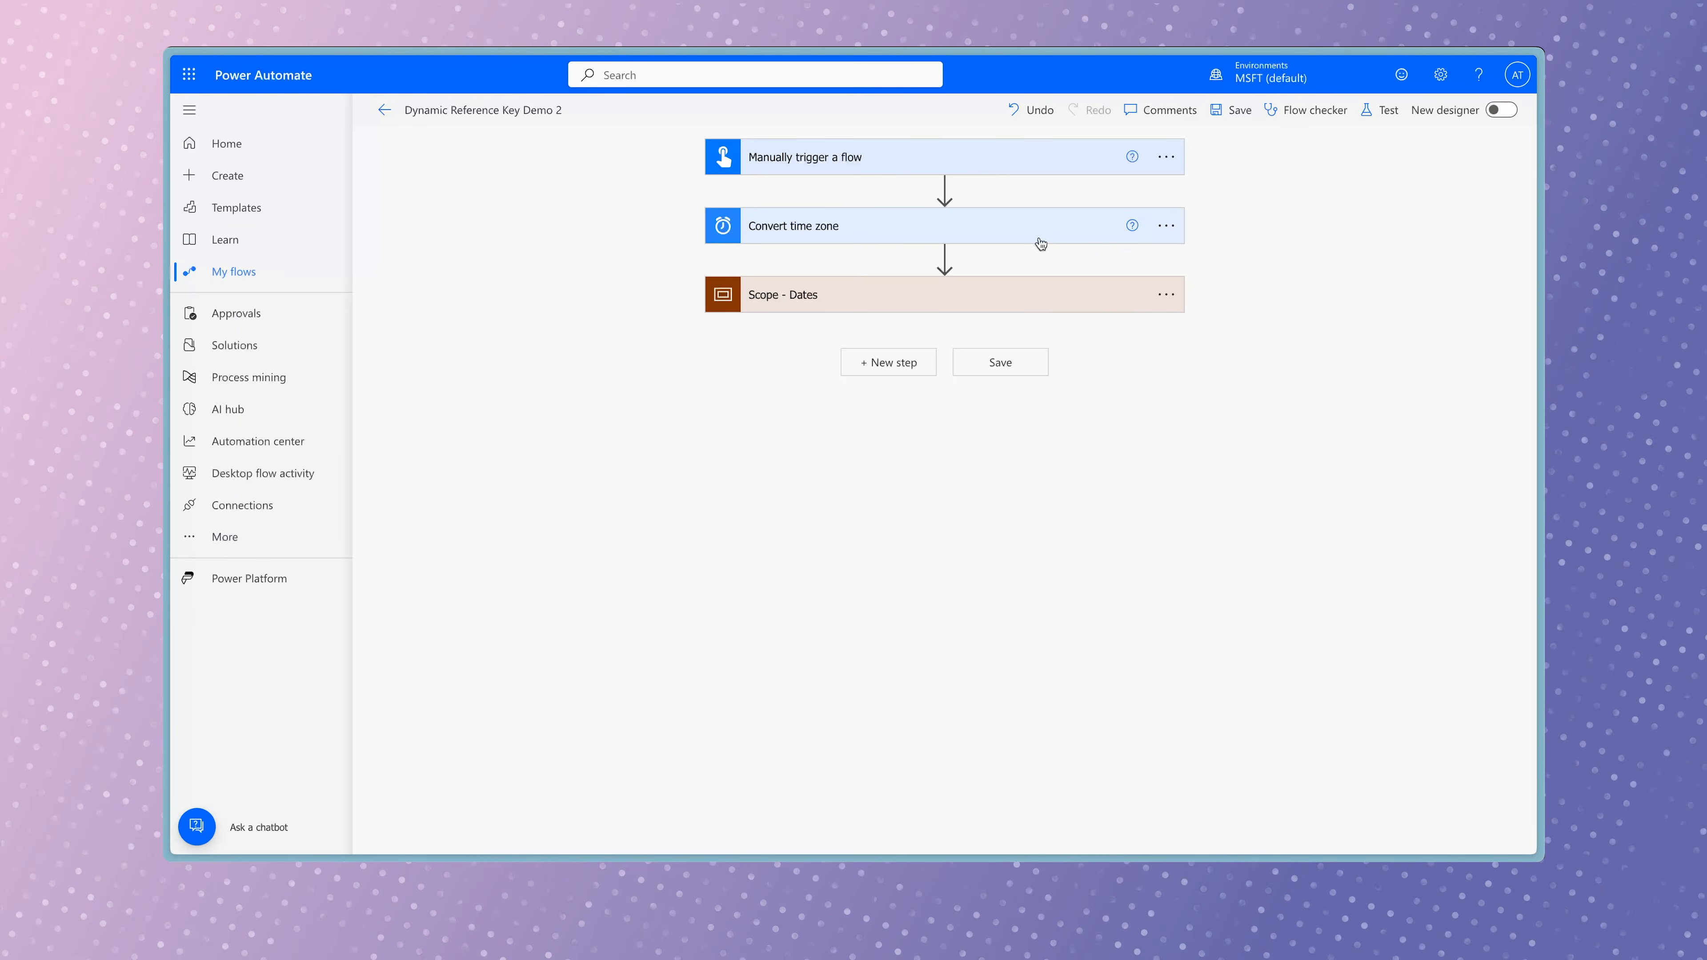
In Dynamic Reference Key Demo 2, expand Convert time zone and the 90, 60 and 30 Days Compose actions in Scope - Dates to review their inputs.
{"action": "left_click", "coordinate": [1037, 236]}
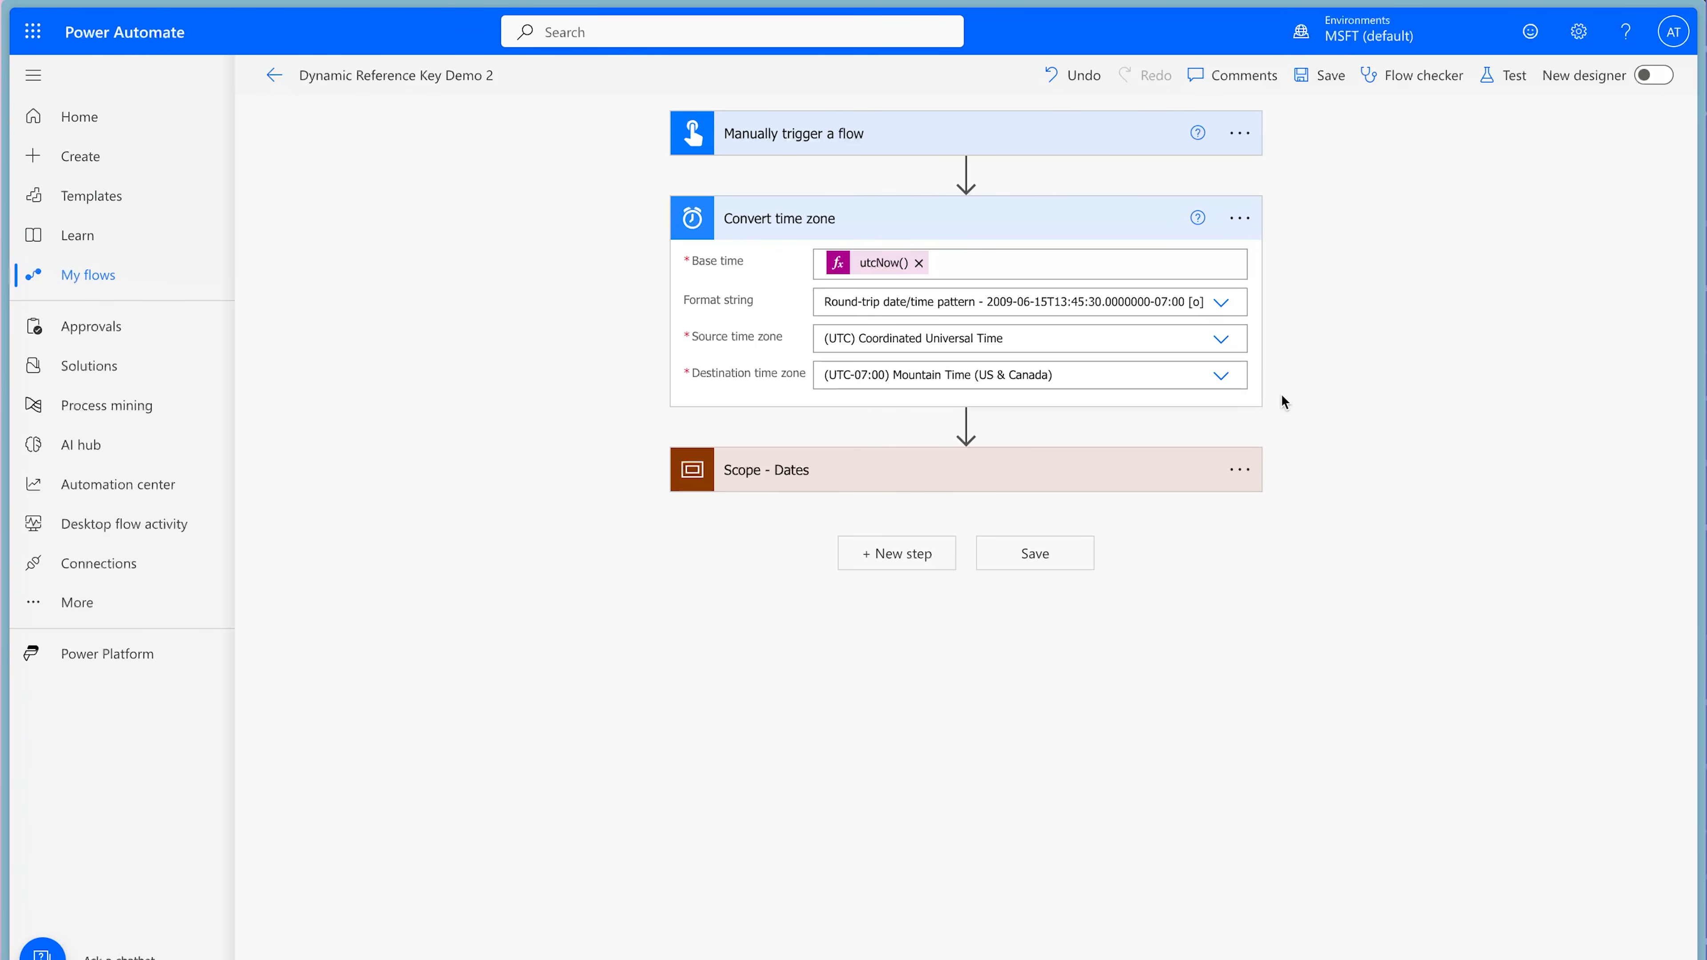
{"action": "left_click", "coordinate": [1126, 479]}
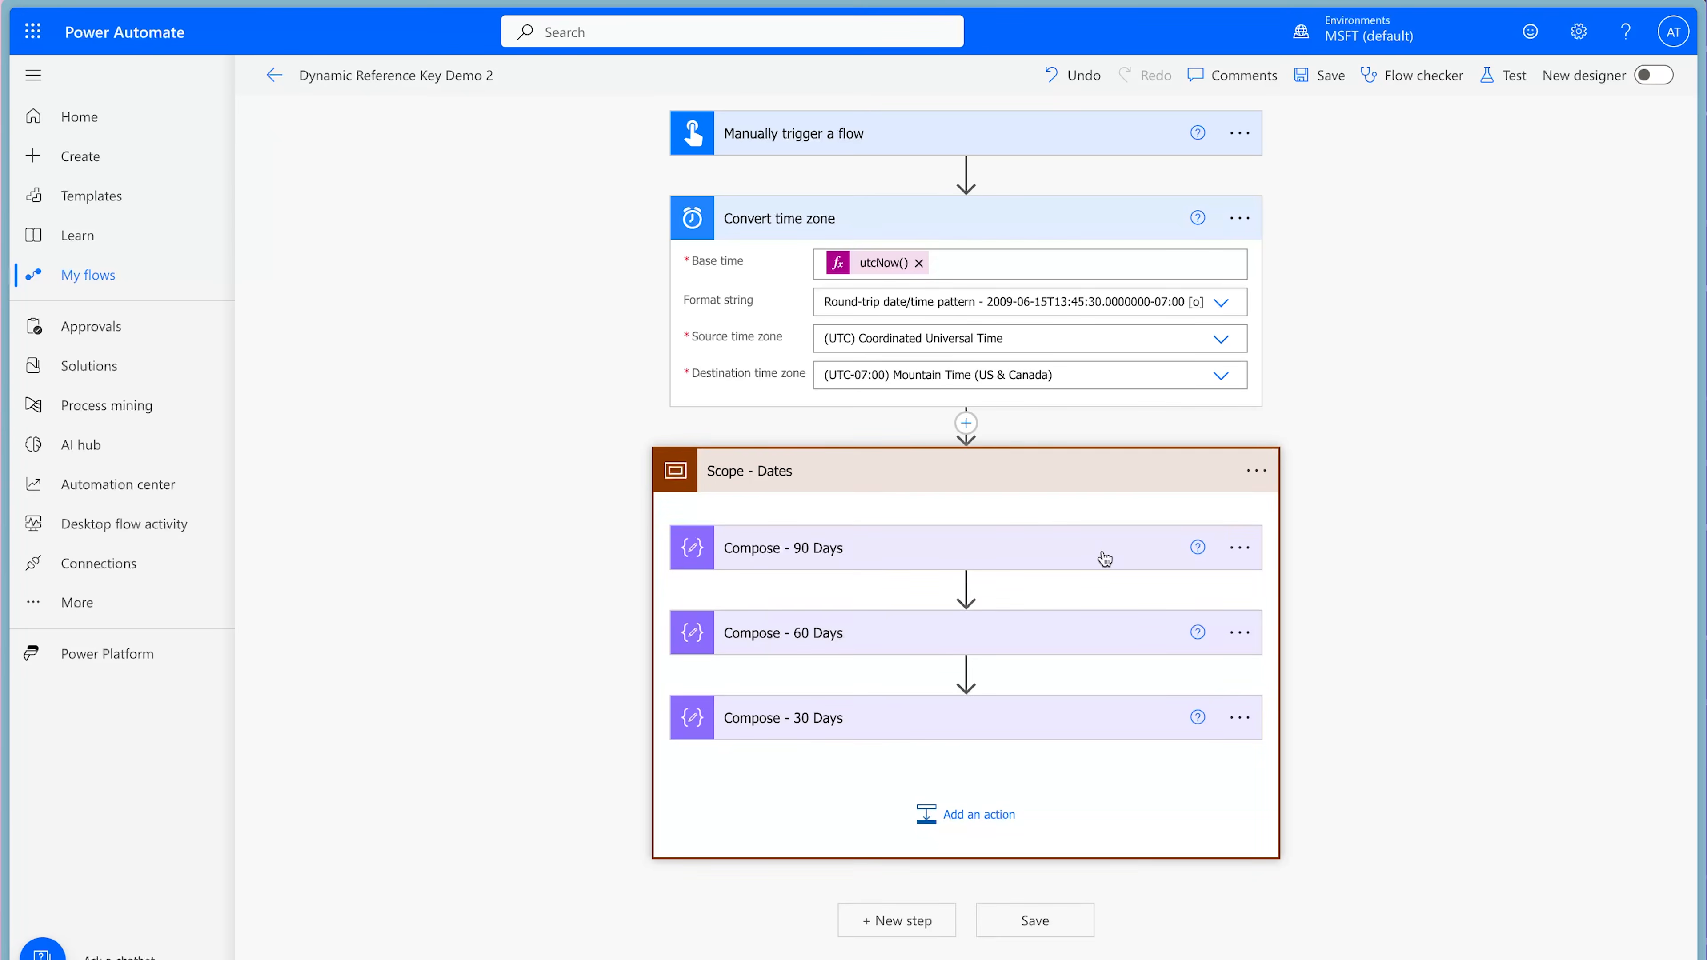
{"action": "left_click", "coordinate": [1105, 557]}
{"action": "left_click", "coordinate": [1106, 693]}
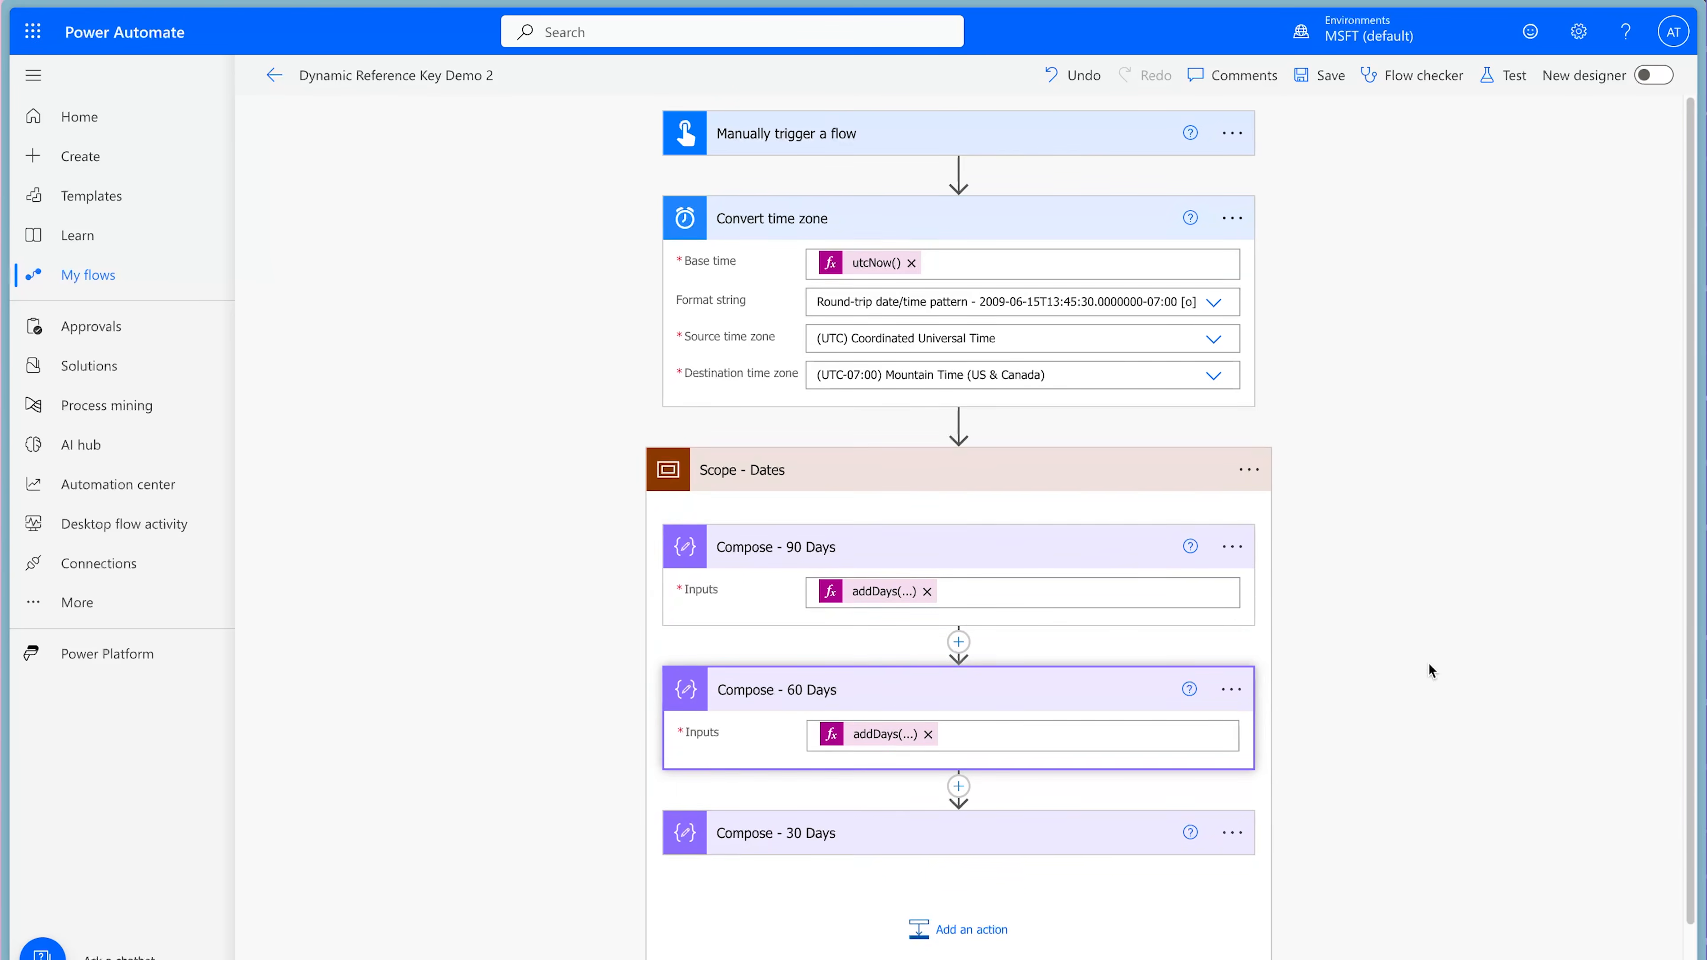
{"action": "scroll", "coordinate": [1426, 663], "scroll_direction": "down", "scroll_amount": 1}
{"action": "left_click", "coordinate": [1077, 775]}
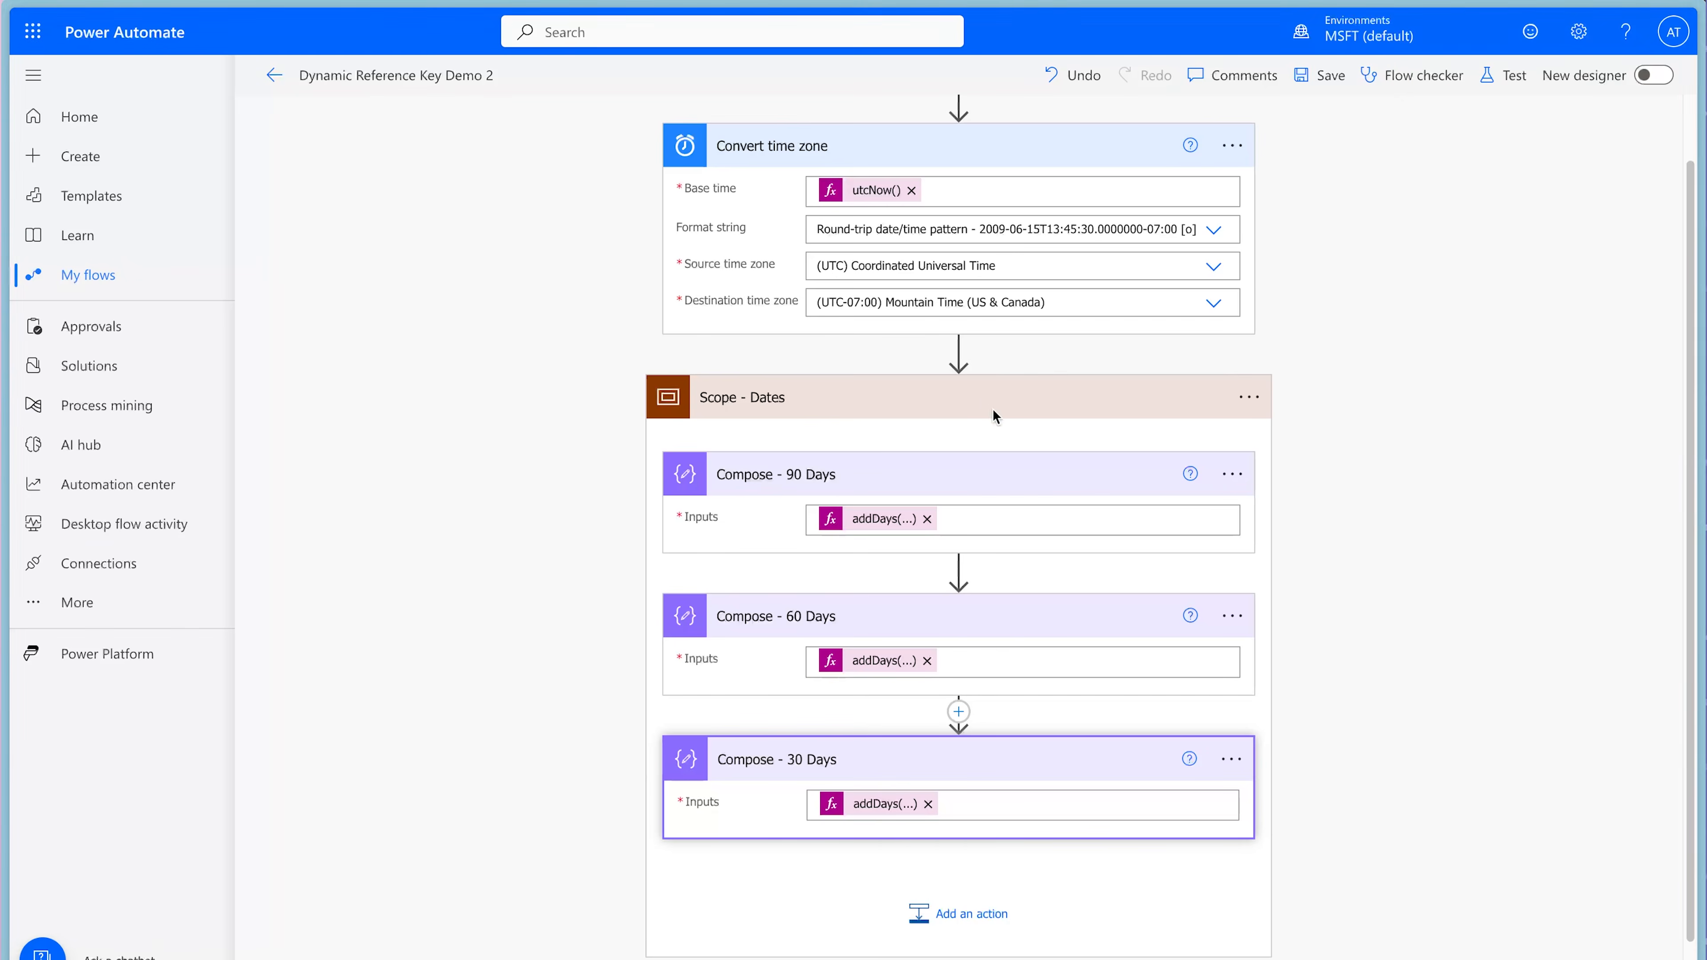
Collapse Scope - Dates and add a Compose action below it named "Compose - Dynamic Reference Key".
{"action": "left_click", "coordinate": [975, 400]}
{"action": "left_click", "coordinate": [909, 555]}
{"action": "type", "text": "compose"}
{"action": "left_click", "coordinate": [860, 739]}
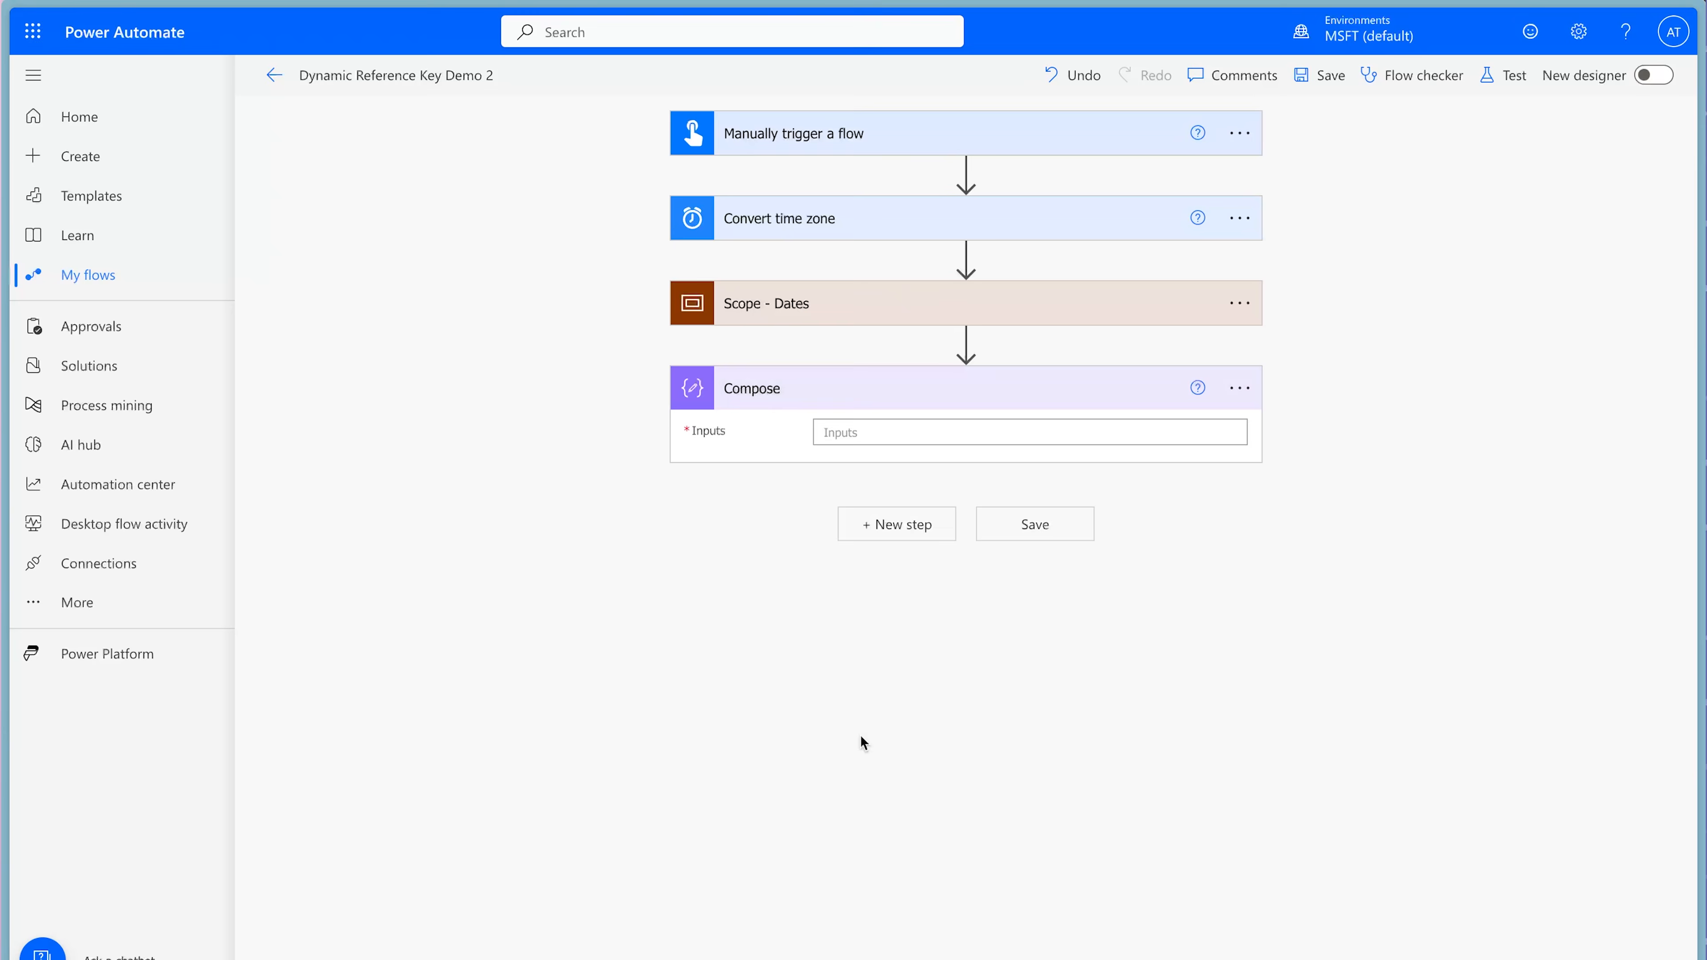
{"action": "left_click", "coordinate": [1238, 390]}
{"action": "left_click", "coordinate": [1328, 458]}
{"action": "type", "text": "- Dy"}
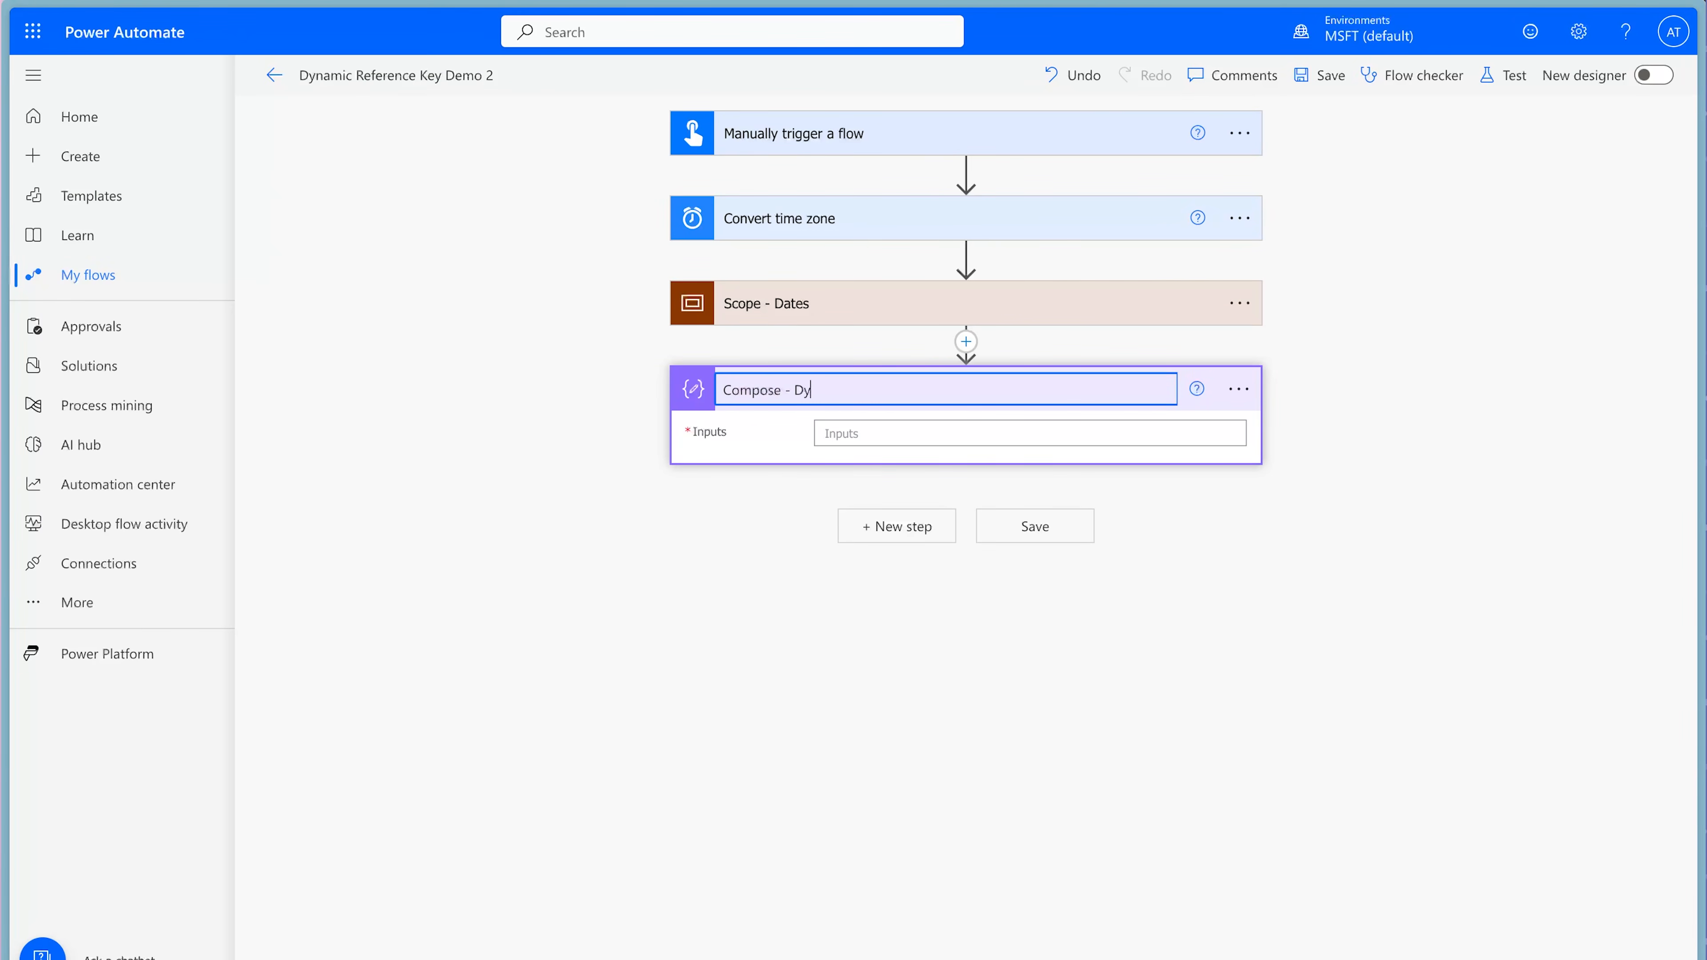
{"action": "type", "text": "namic Reference Key"}
In the Compose - Dynamic Reference Key input, enter curly braces enclosing three lines, each with an empty pair of double quotes.
{"action": "left_click", "coordinate": [1020, 430]}
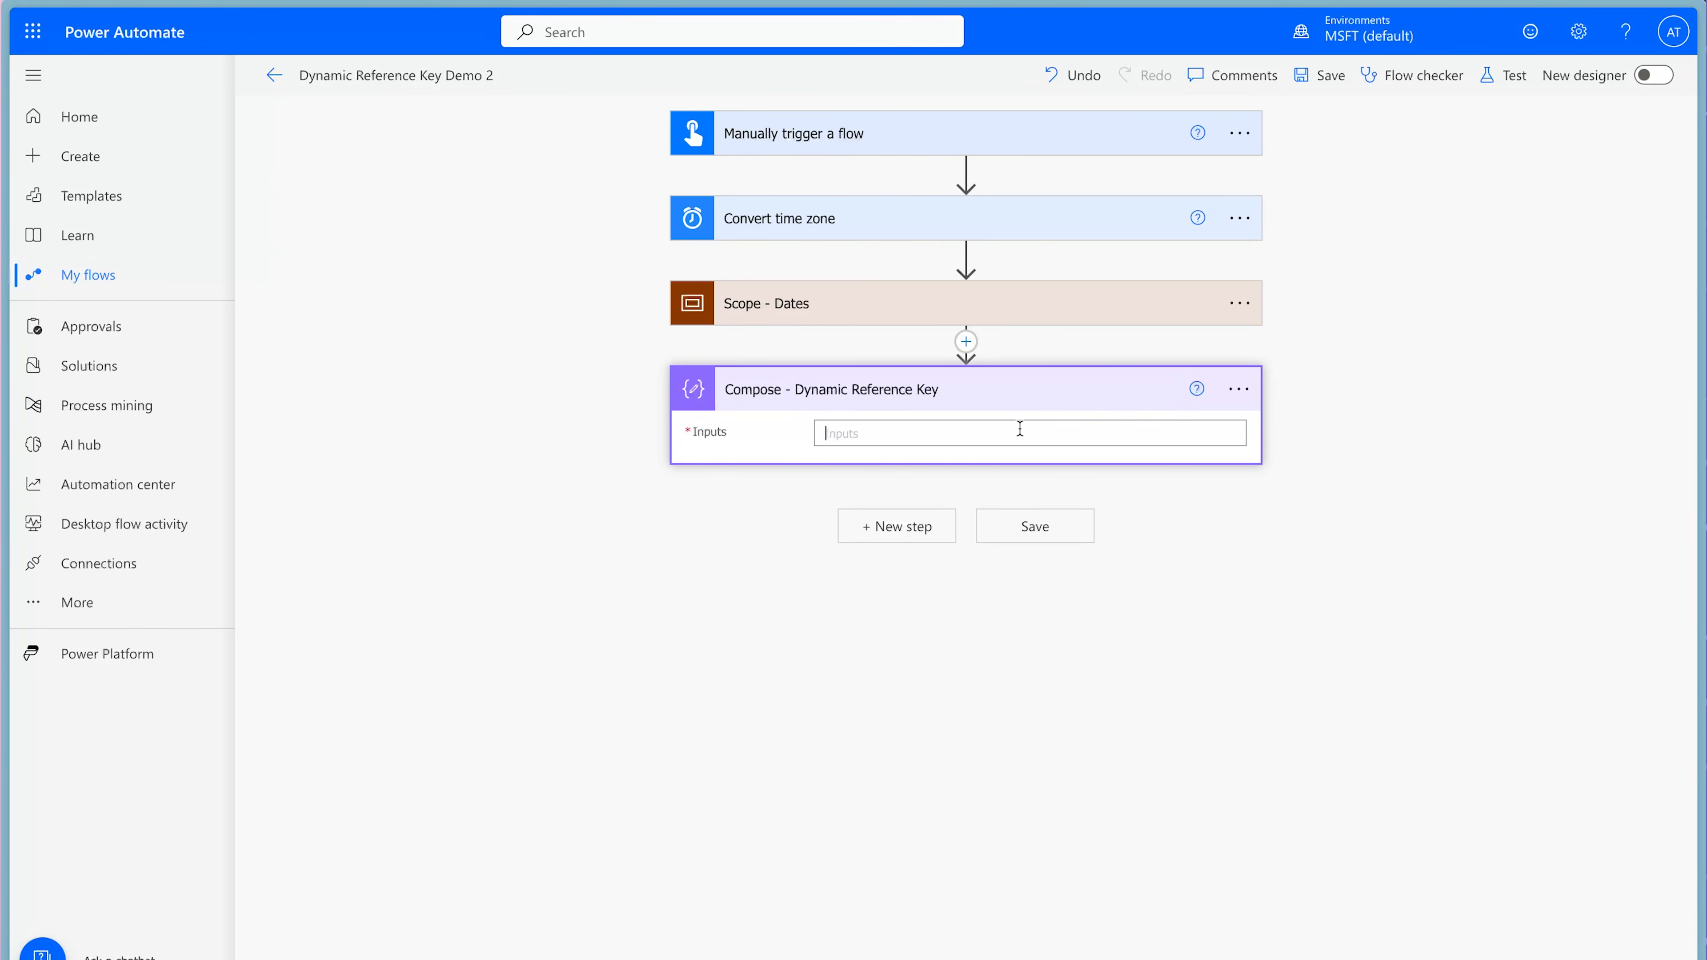
{"action": "type", "text": "{"}
{"action": "key", "text": "Return"}
{"action": "key", "text": "Return"}
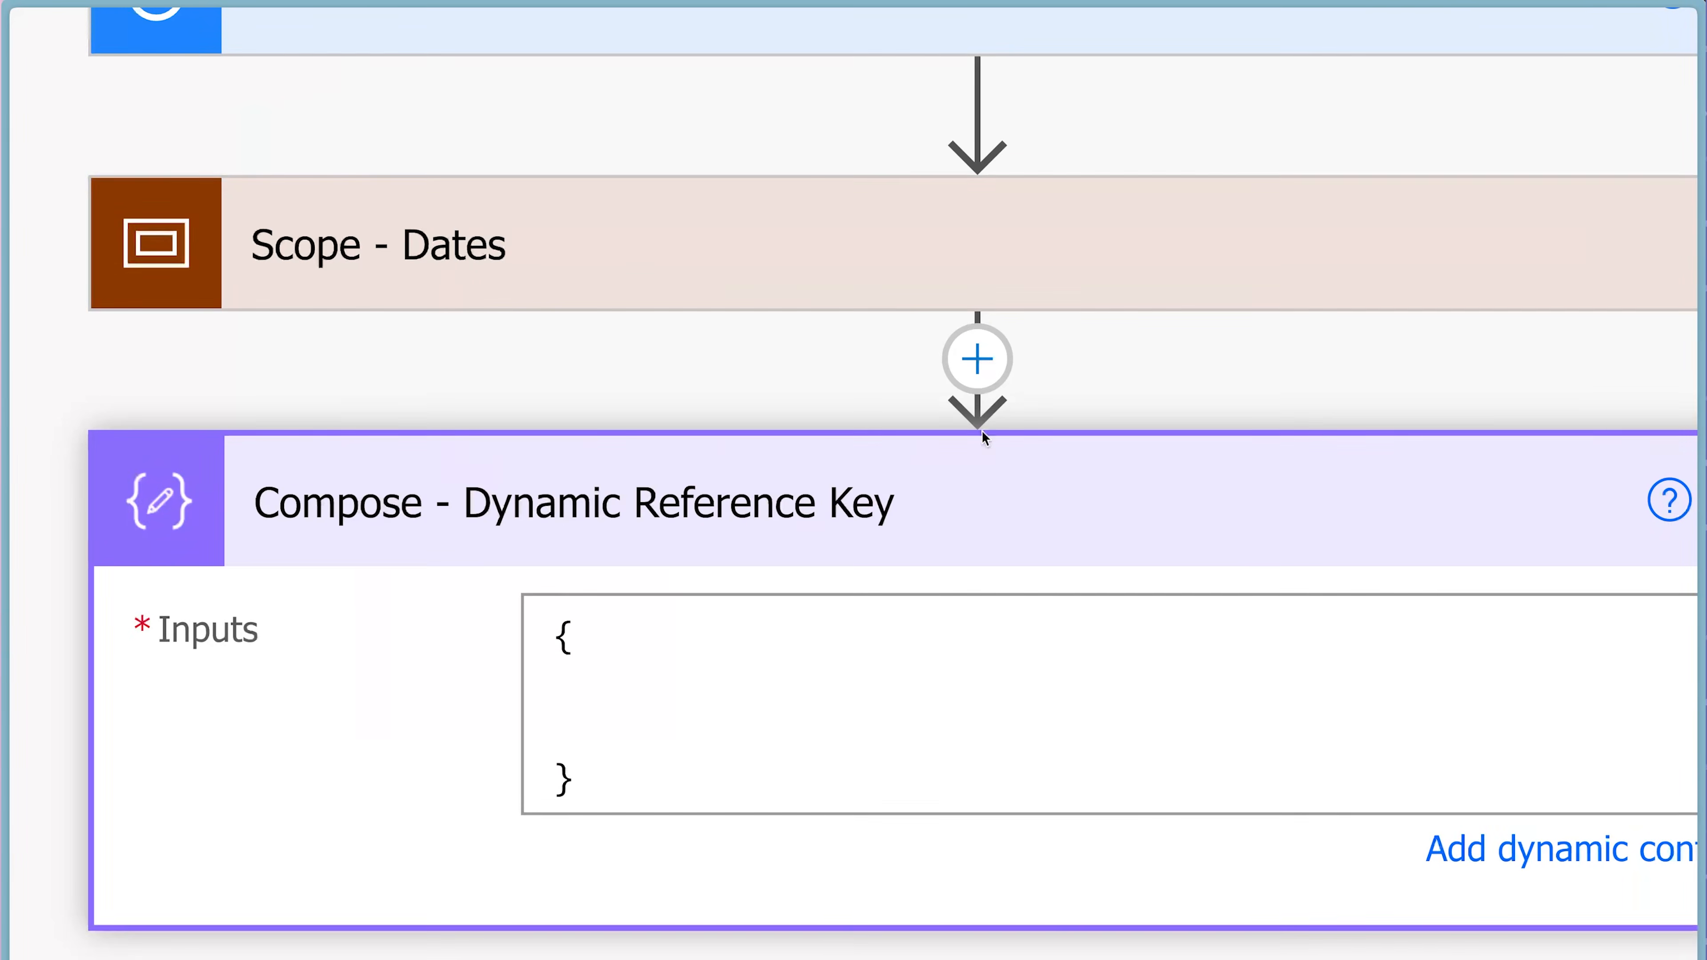
{"action": "type", "text": "\"\""}
{"action": "key", "text": "Return"}
{"action": "type", "text": "\"\""}
{"action": "key", "text": "Return"}
{"action": "type", "text": "\"\""}
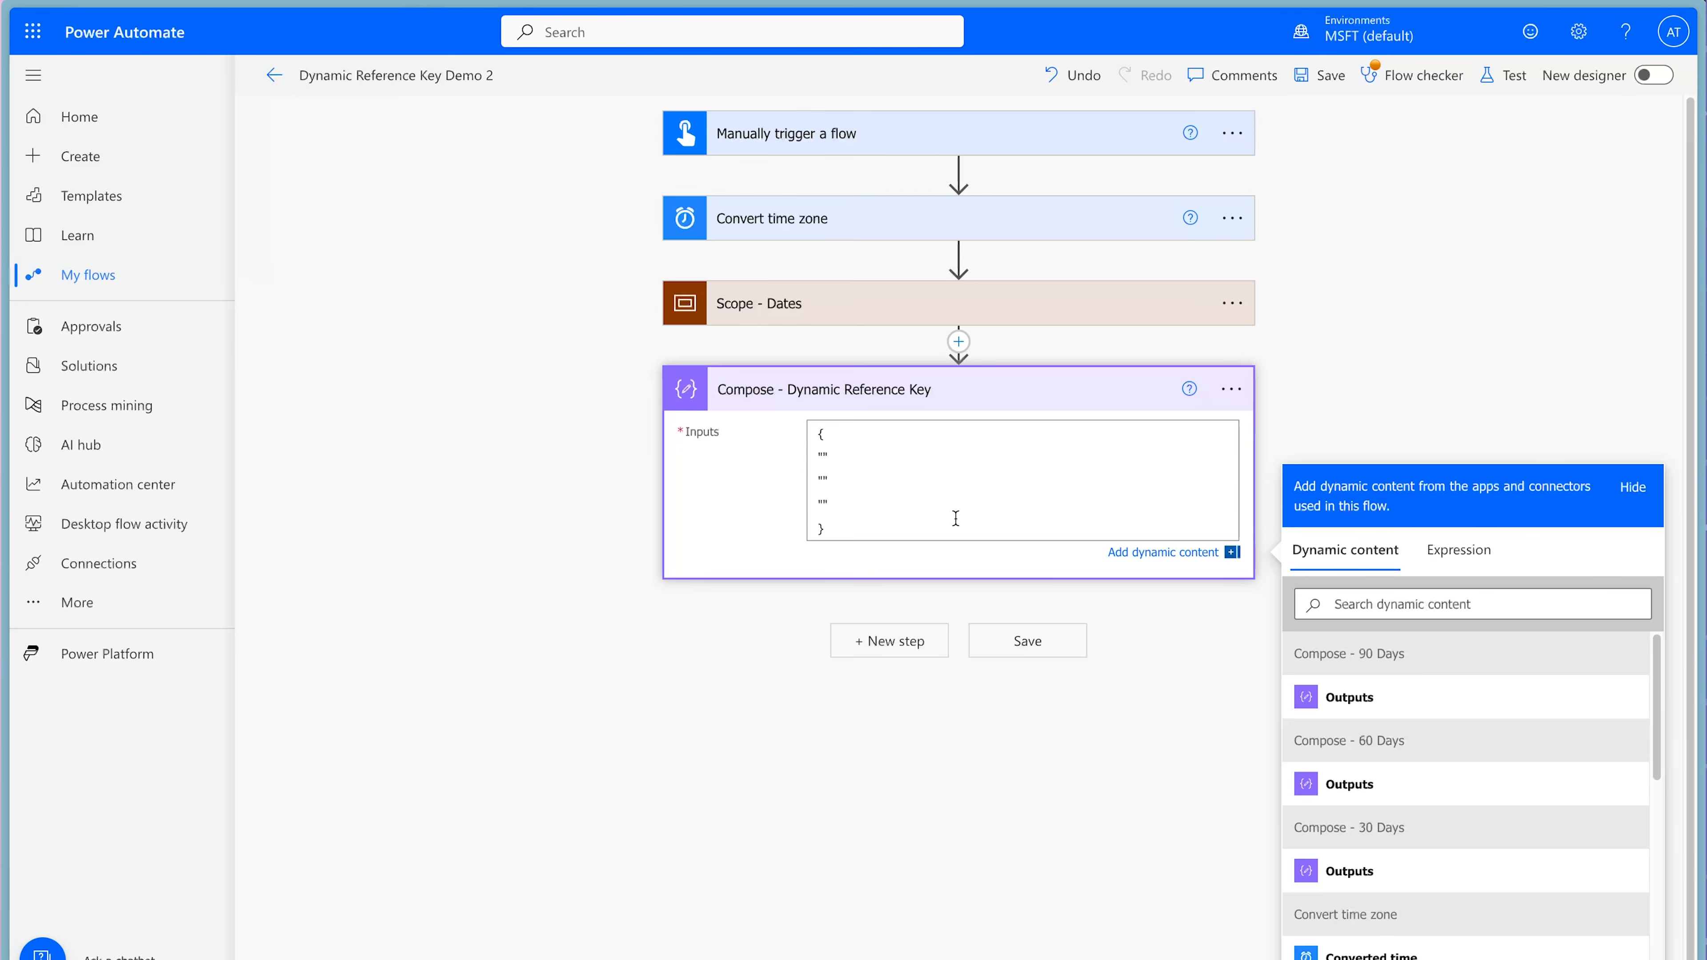
Insert the Outputs of Compose - 90 Days, 60 Days and 30 Days between the three pairs of double quotes.
{"action": "left_click", "coordinate": [1398, 702]}
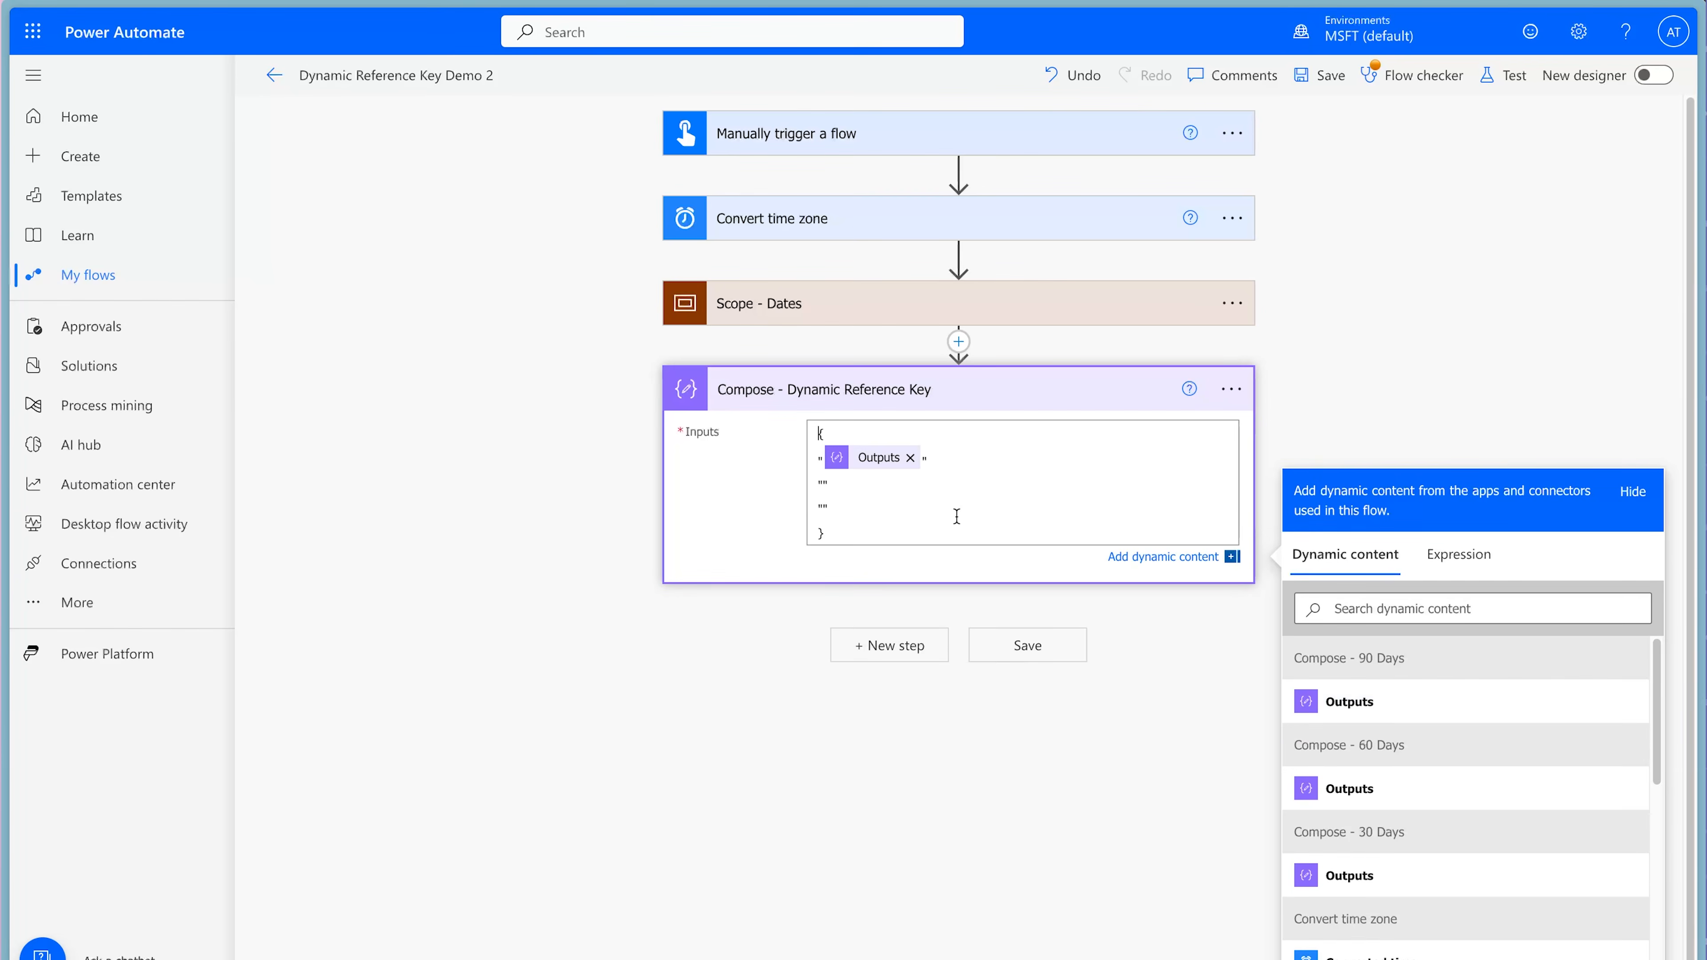
{"action": "left_click", "coordinate": [825, 487]}
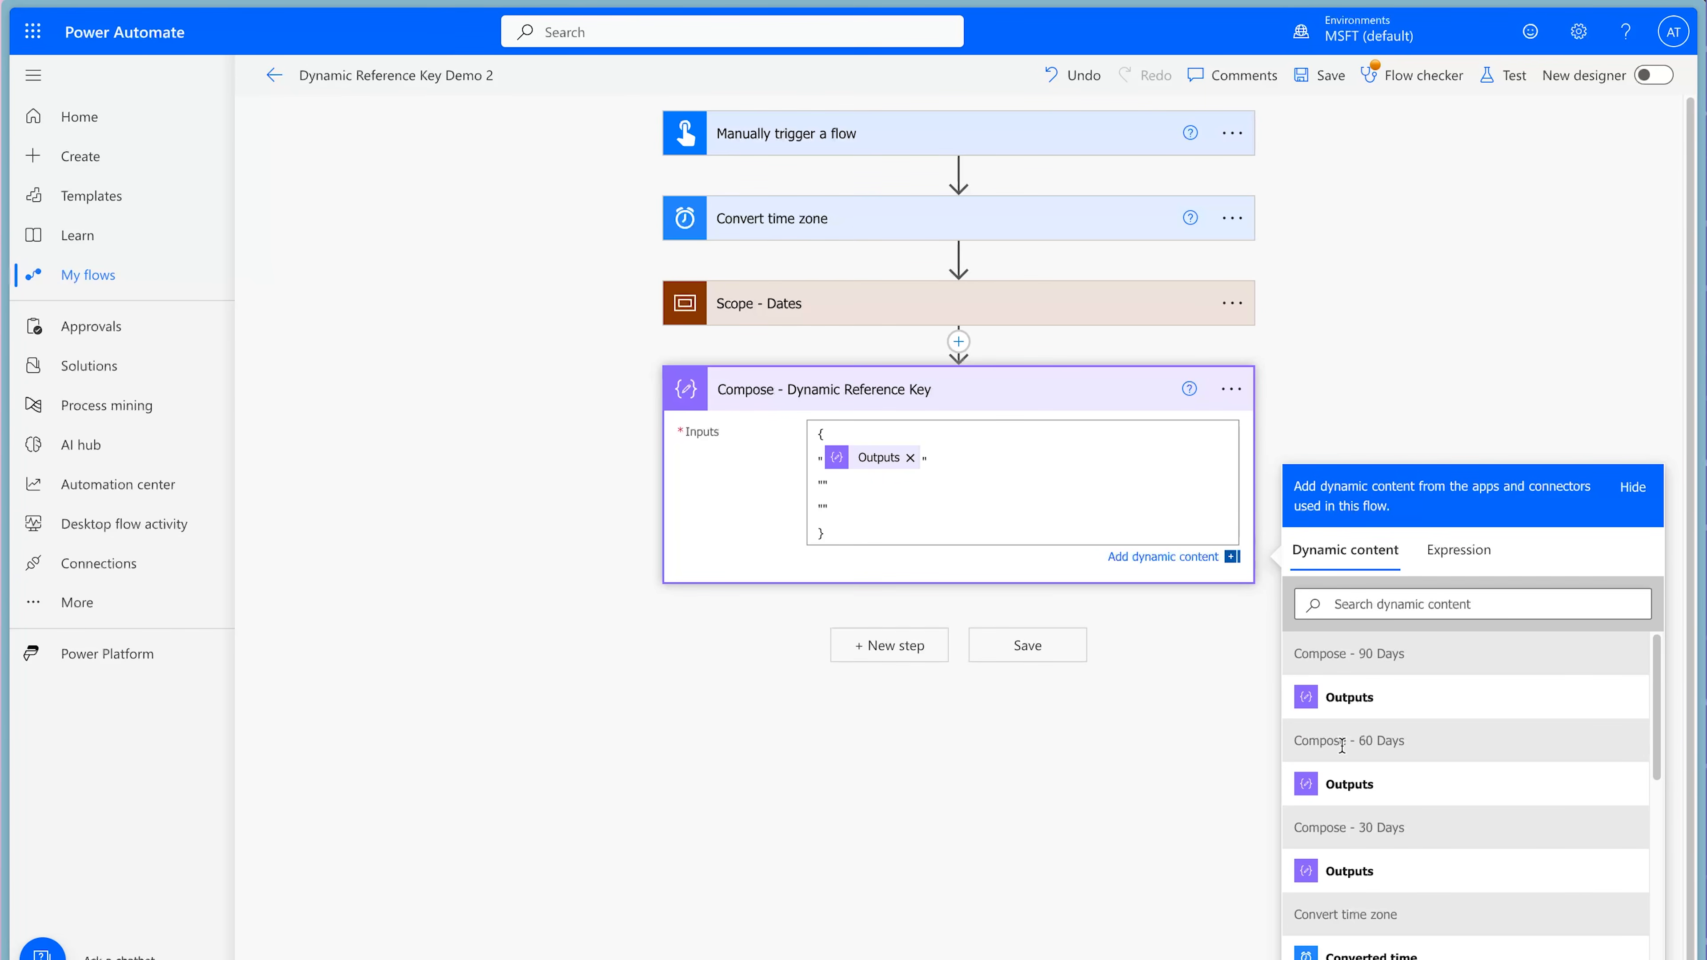
{"action": "left_click", "coordinate": [1341, 784]}
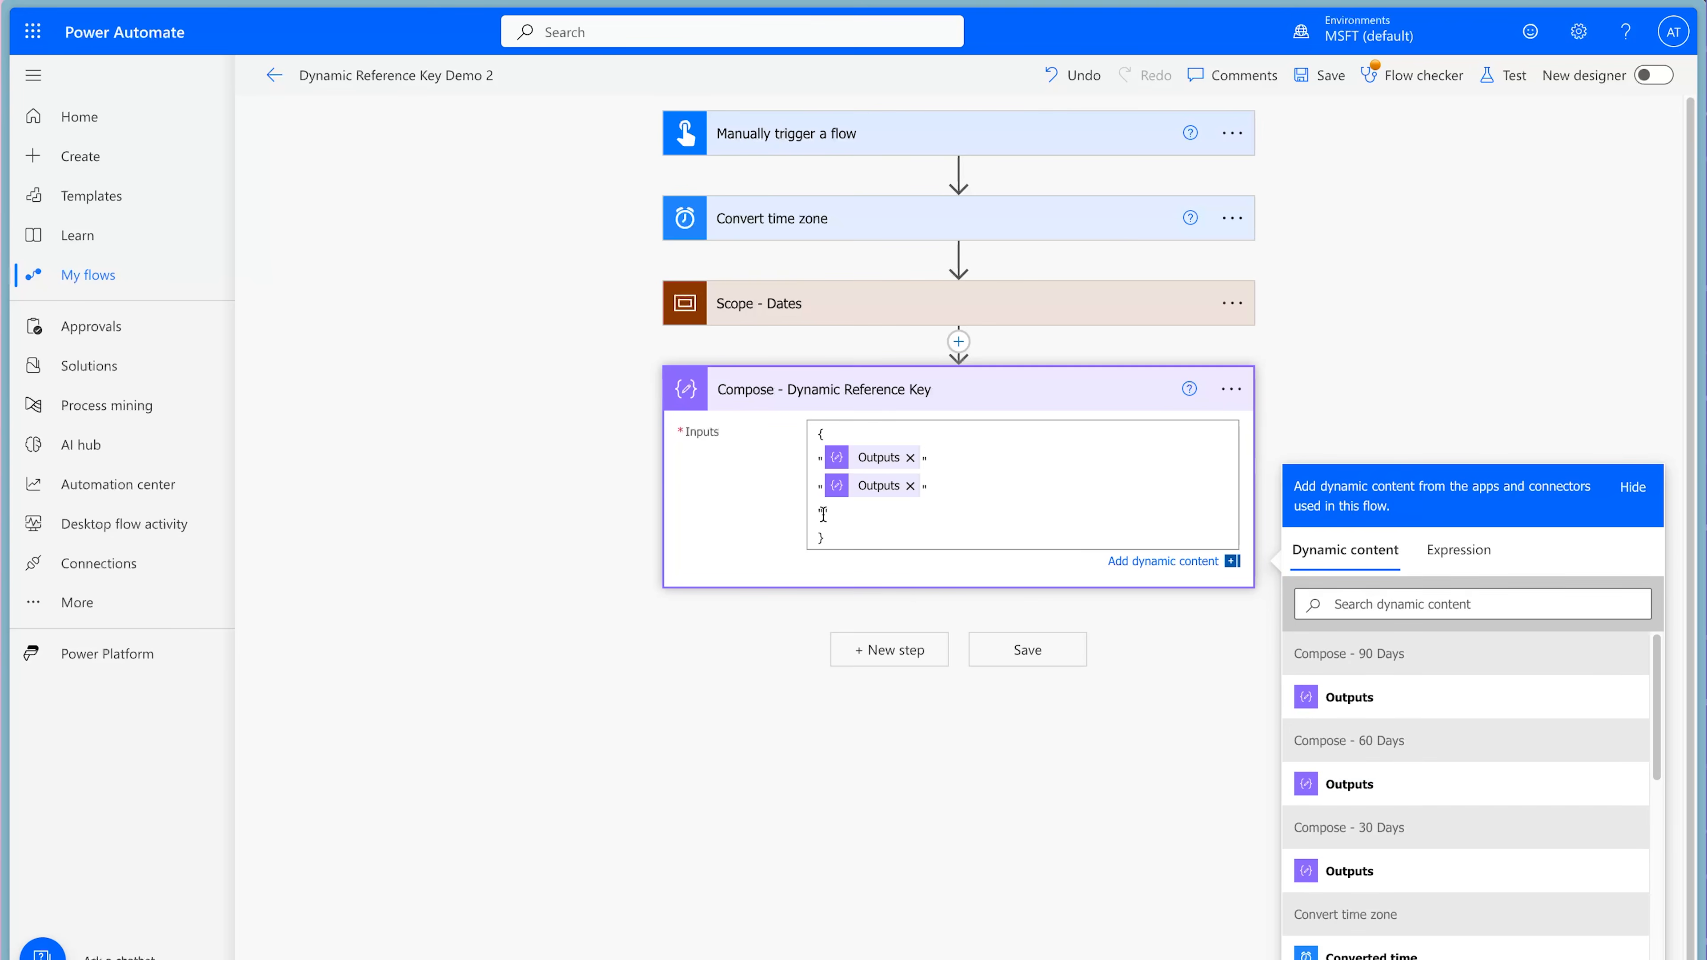
{"action": "left_click", "coordinate": [1391, 871]}
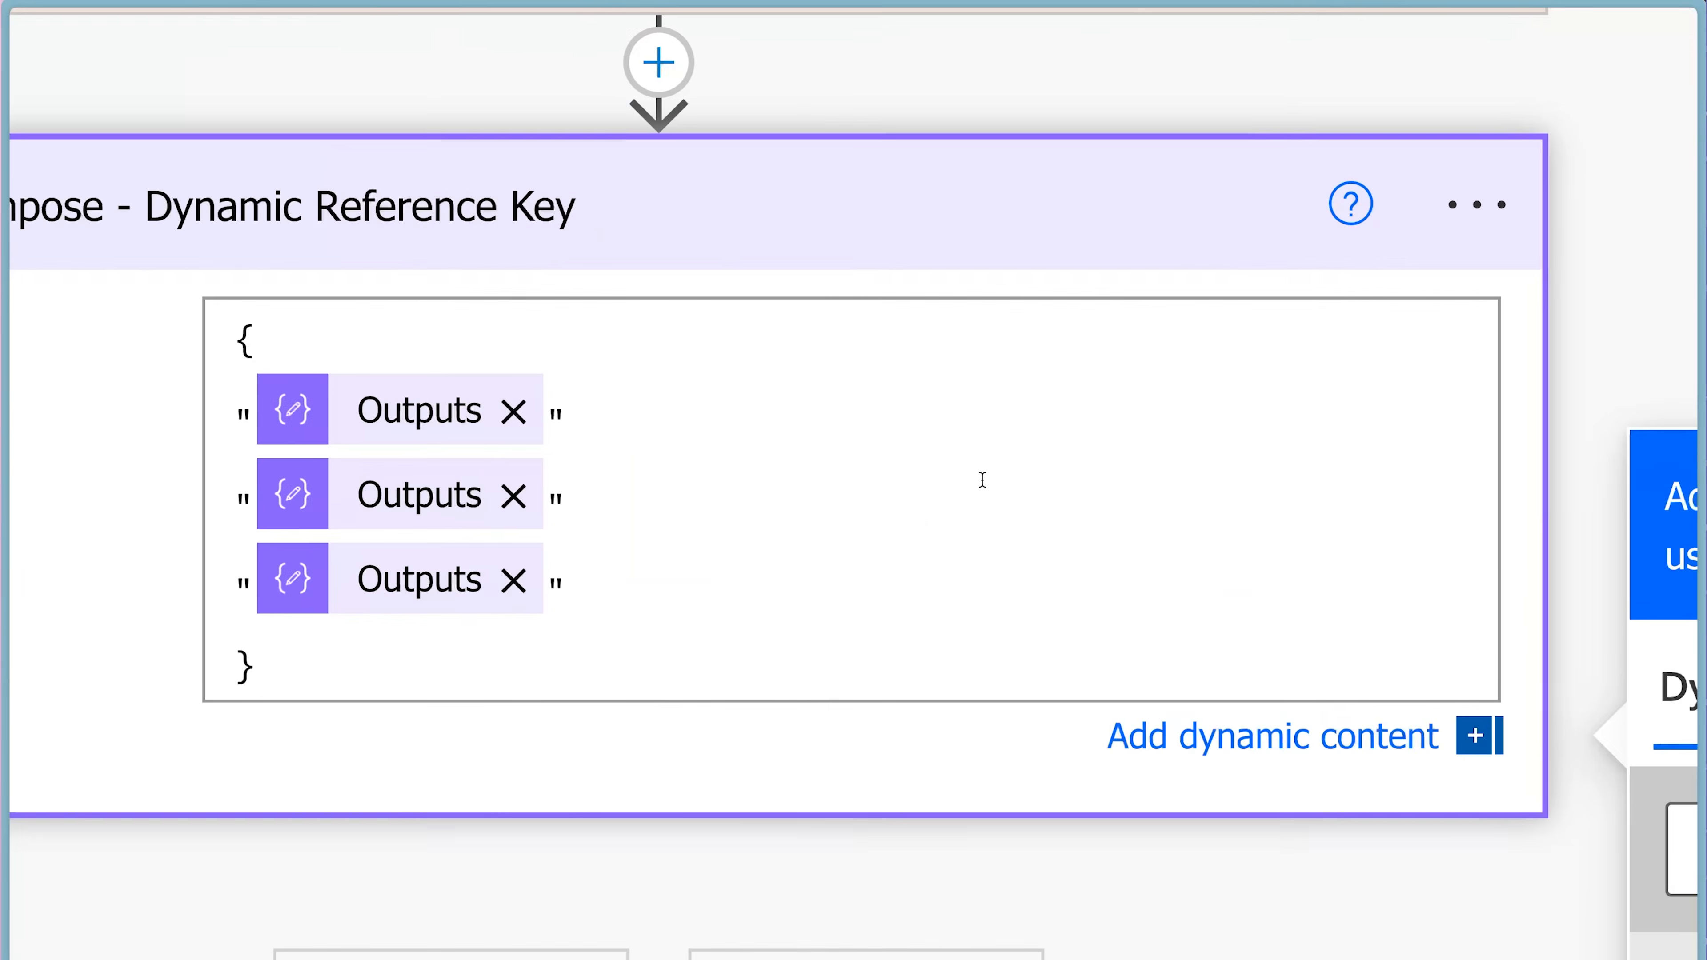
Add a colon after each of the three quoted Outputs keys in Compose - Dynamic Reference Key.
{"action": "left_click", "coordinate": [621, 422]}
{"action": "type", "text": ":"}
{"action": "key", "text": "Down"}
{"action": "type", "text": ":"}
{"action": "key", "text": "Down"}
{"action": "type", "text": ":"}
Assign the values "90 Days", "60 Days" and "30 Days" to the matching keys, with commas after the first two lines.
{"action": "left_click", "coordinate": [638, 412]}
{"action": "type", "text": "\"90 Days\""}
{"action": "key", "text": "Down"}
{"action": "type", "text": "\"6"}
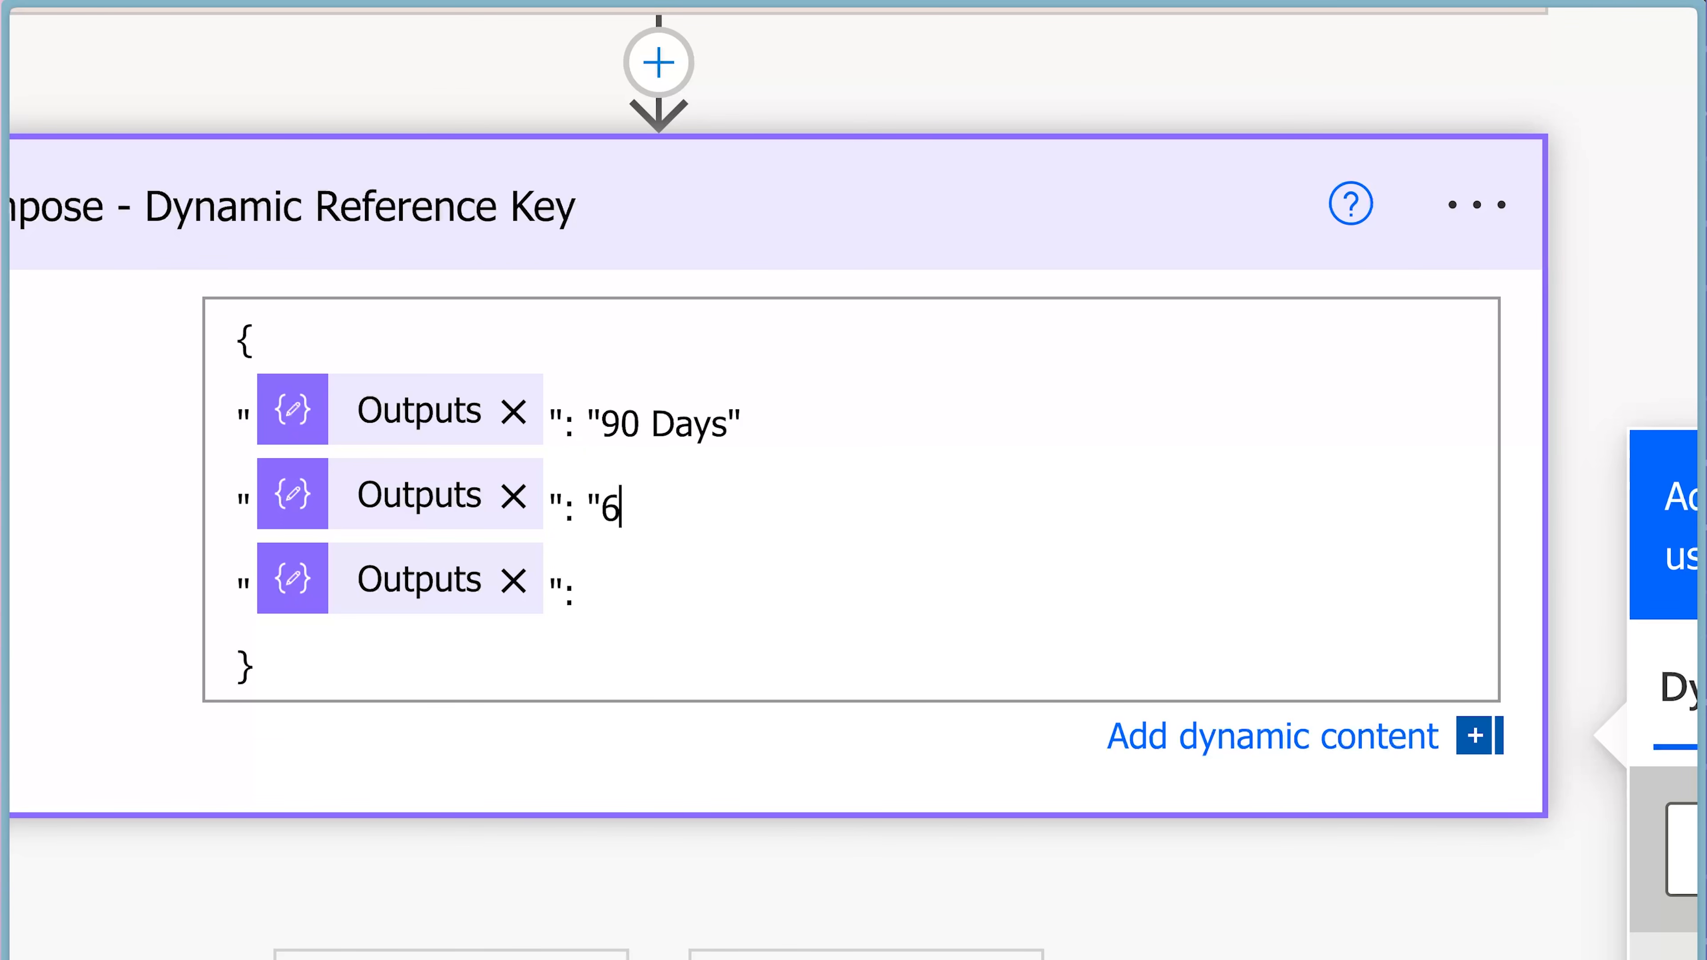
{"action": "type", "text": "0 Days\""}
{"action": "key", "text": "Down"}
{"action": "type", "text": "\"30 Day"}
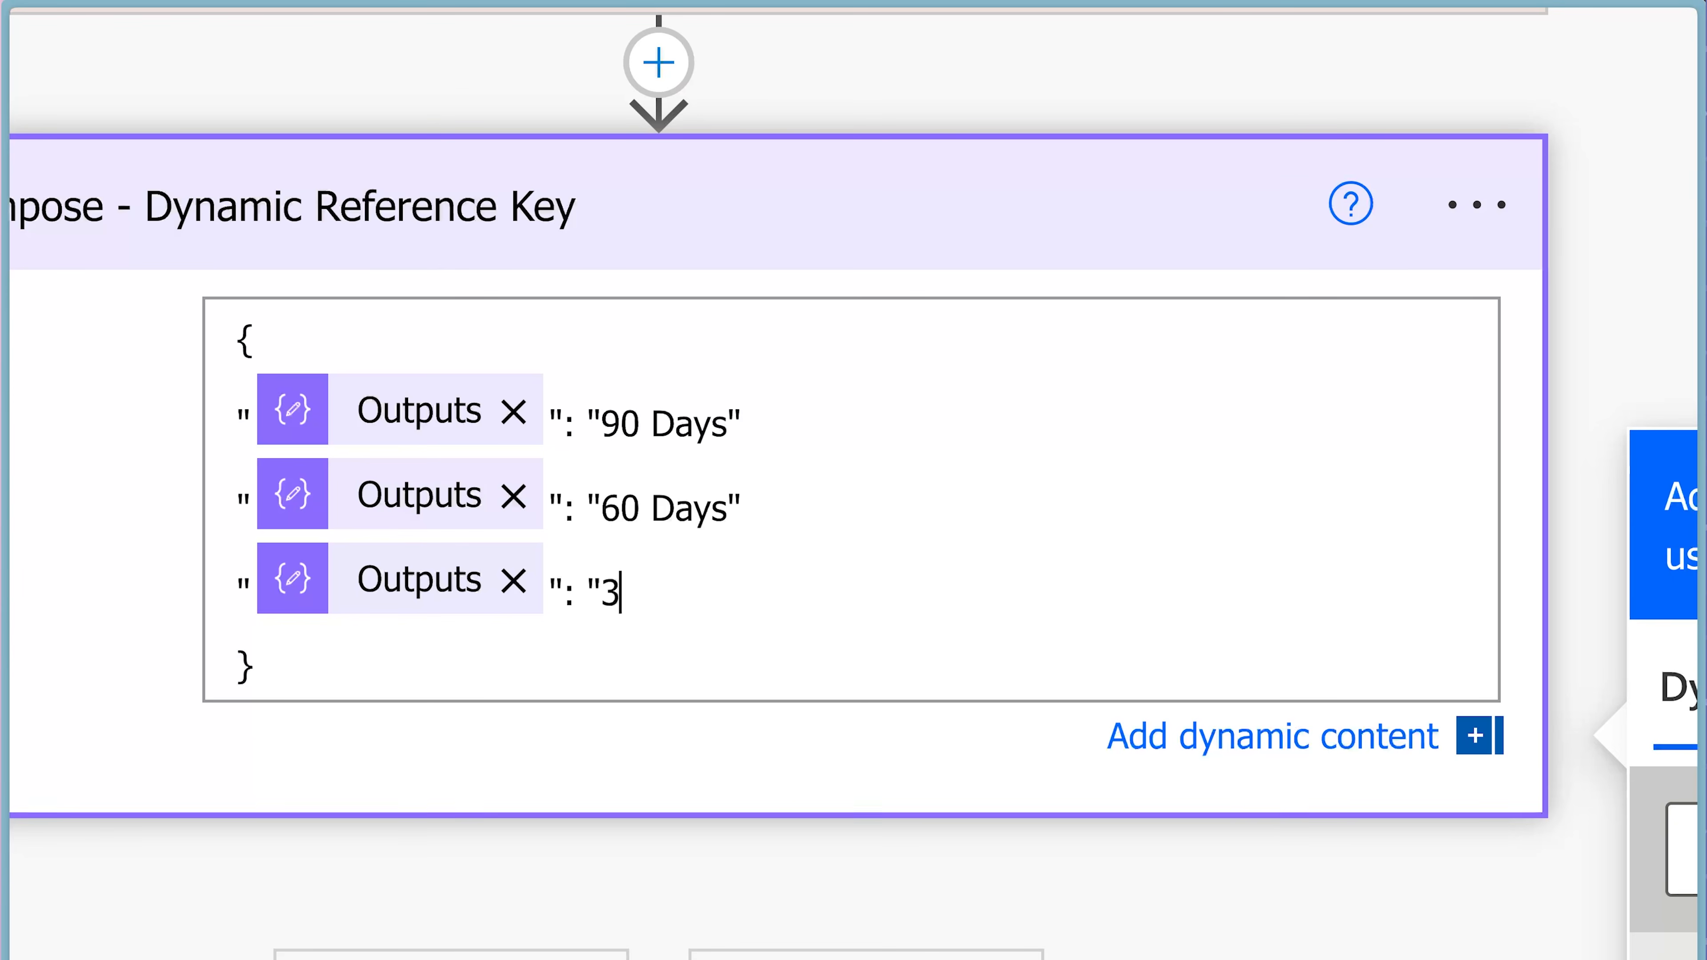
{"action": "type", "text": "s\""}
{"action": "left_click", "coordinate": [758, 433]}
{"action": "type", "text": ","}
{"action": "key", "text": "Down"}
{"action": "type", "text": ","}
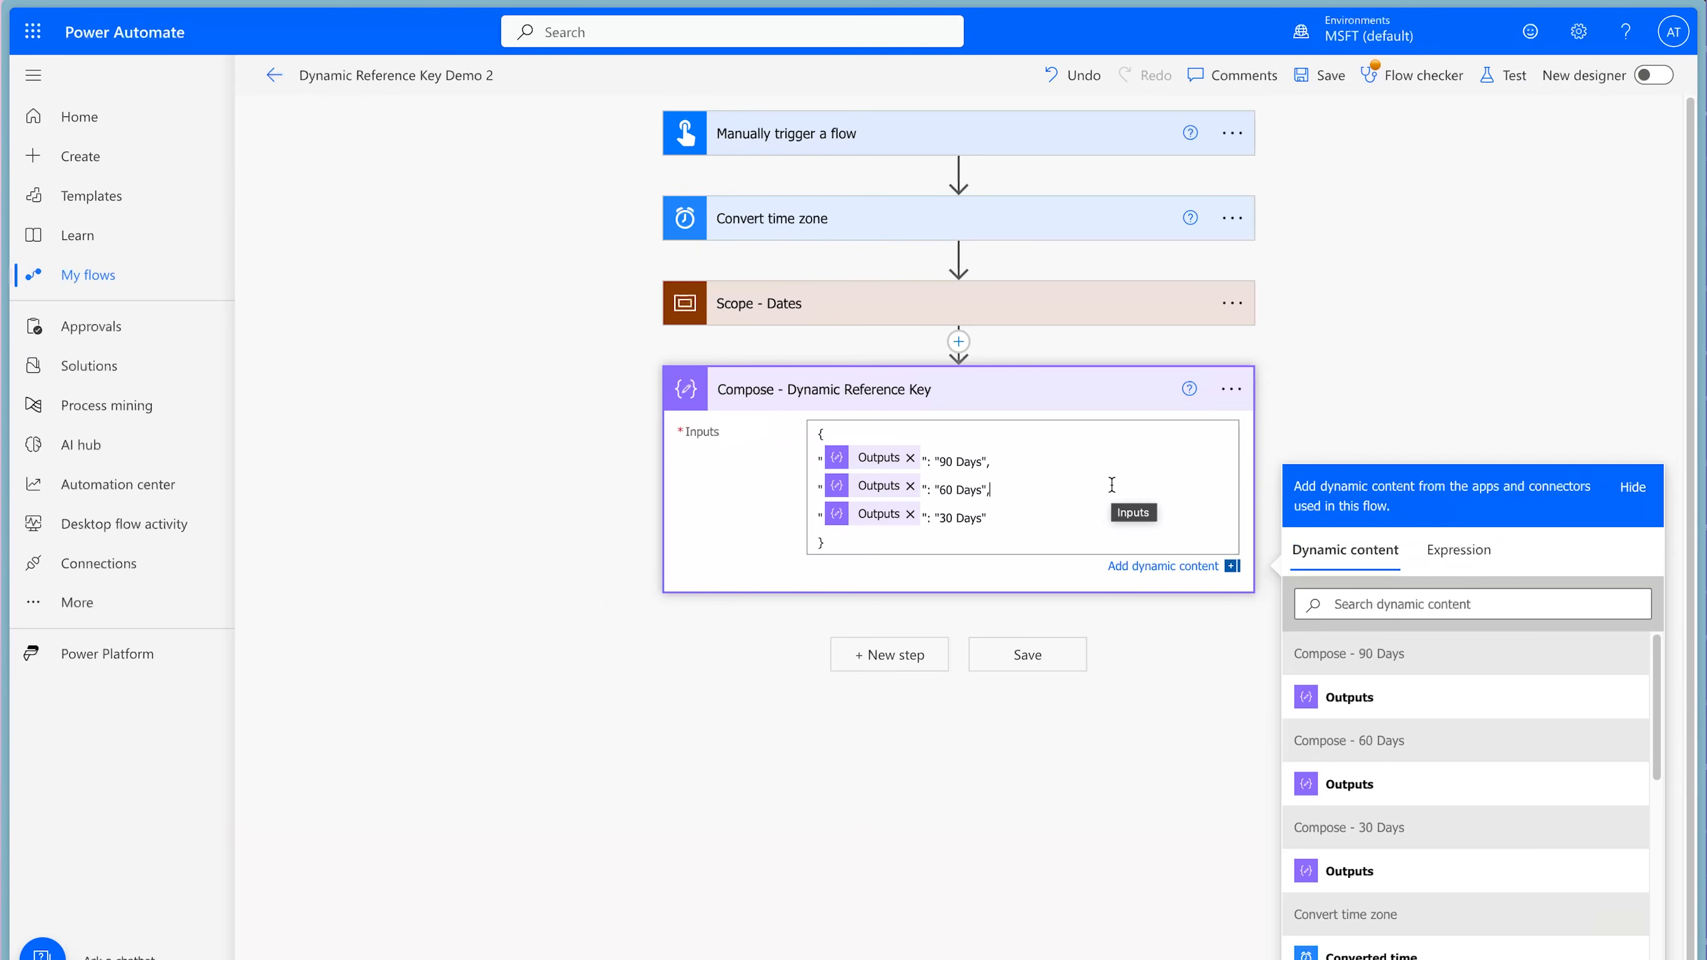
Save the flow, run a manual test, and inspect the Compose - Dynamic Reference Key inputs and outputs.
{"action": "left_click", "coordinate": [1501, 76]}
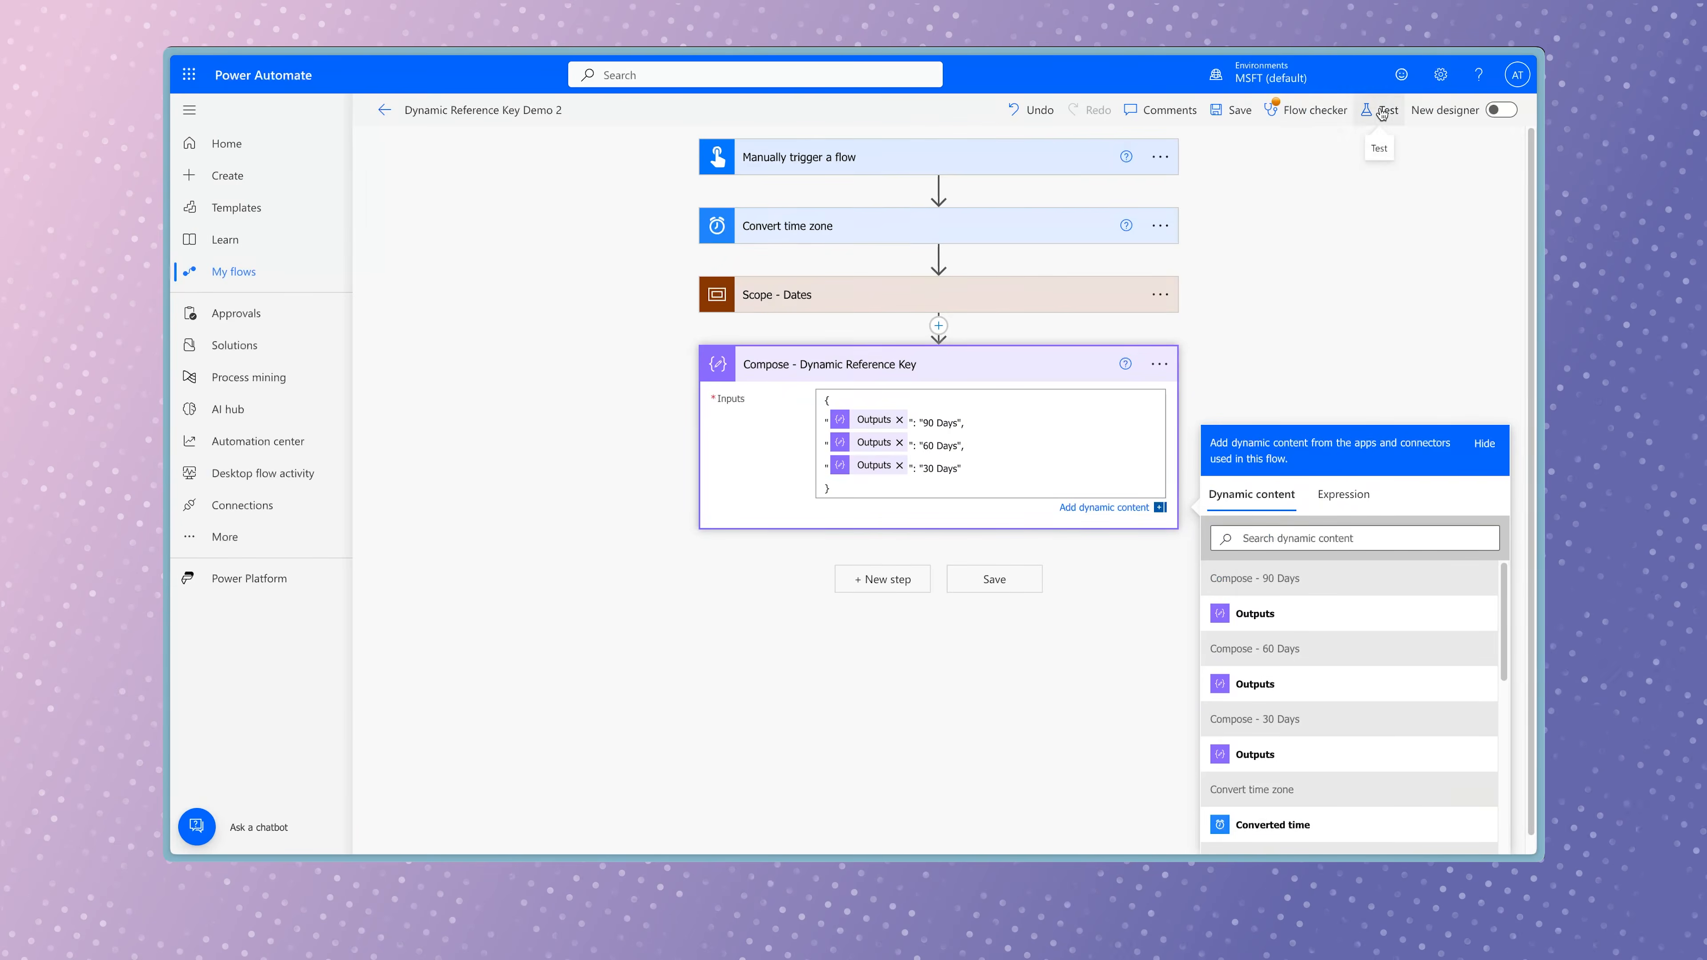
{"action": "left_click", "coordinate": [1278, 152]}
{"action": "left_click", "coordinate": [1298, 828]}
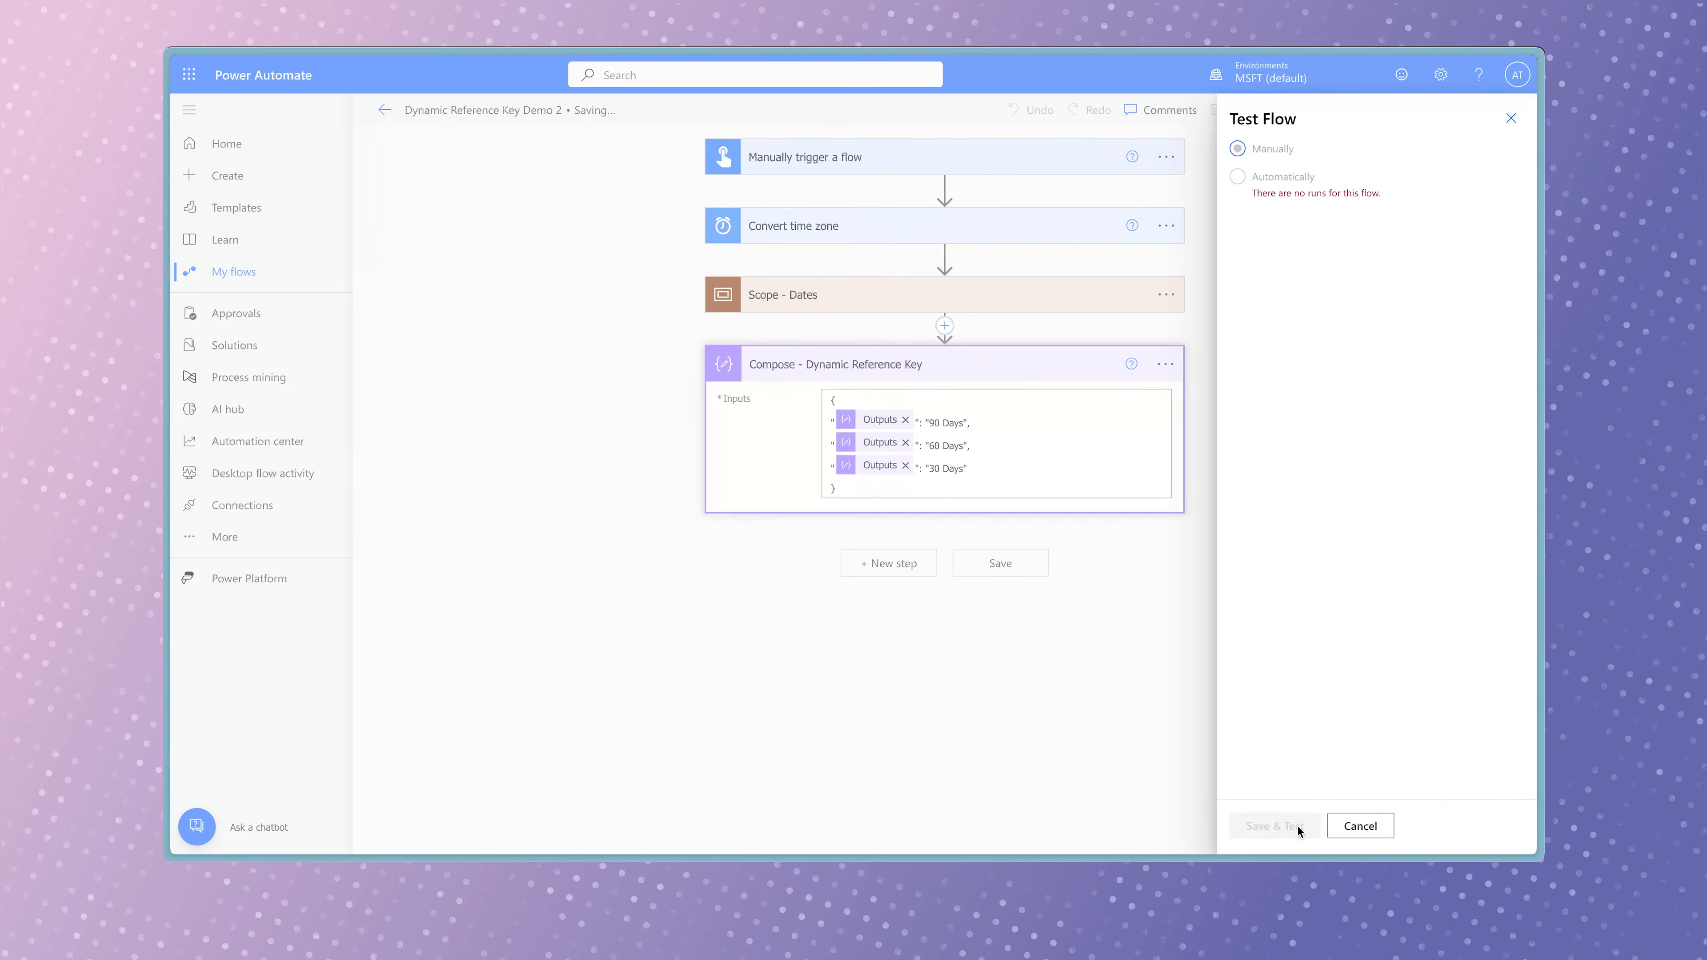
{"action": "left_click", "coordinate": [1299, 832]}
{"action": "left_click", "coordinate": [1300, 827]}
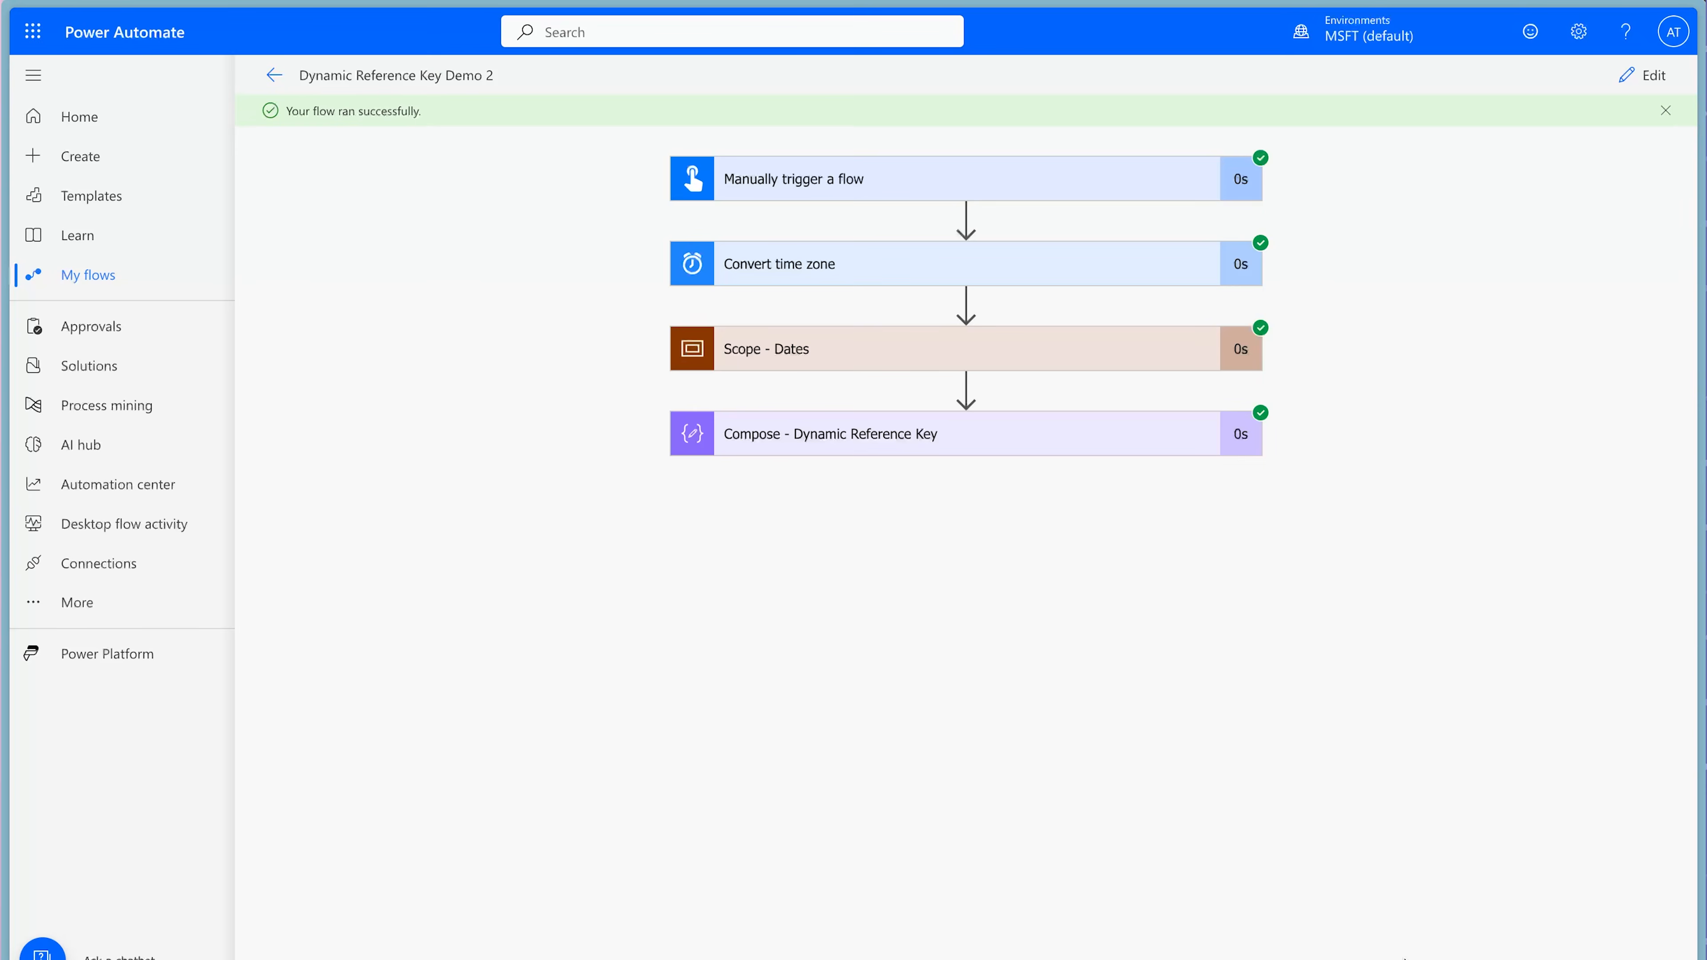
{"action": "left_click", "coordinate": [1093, 443]}
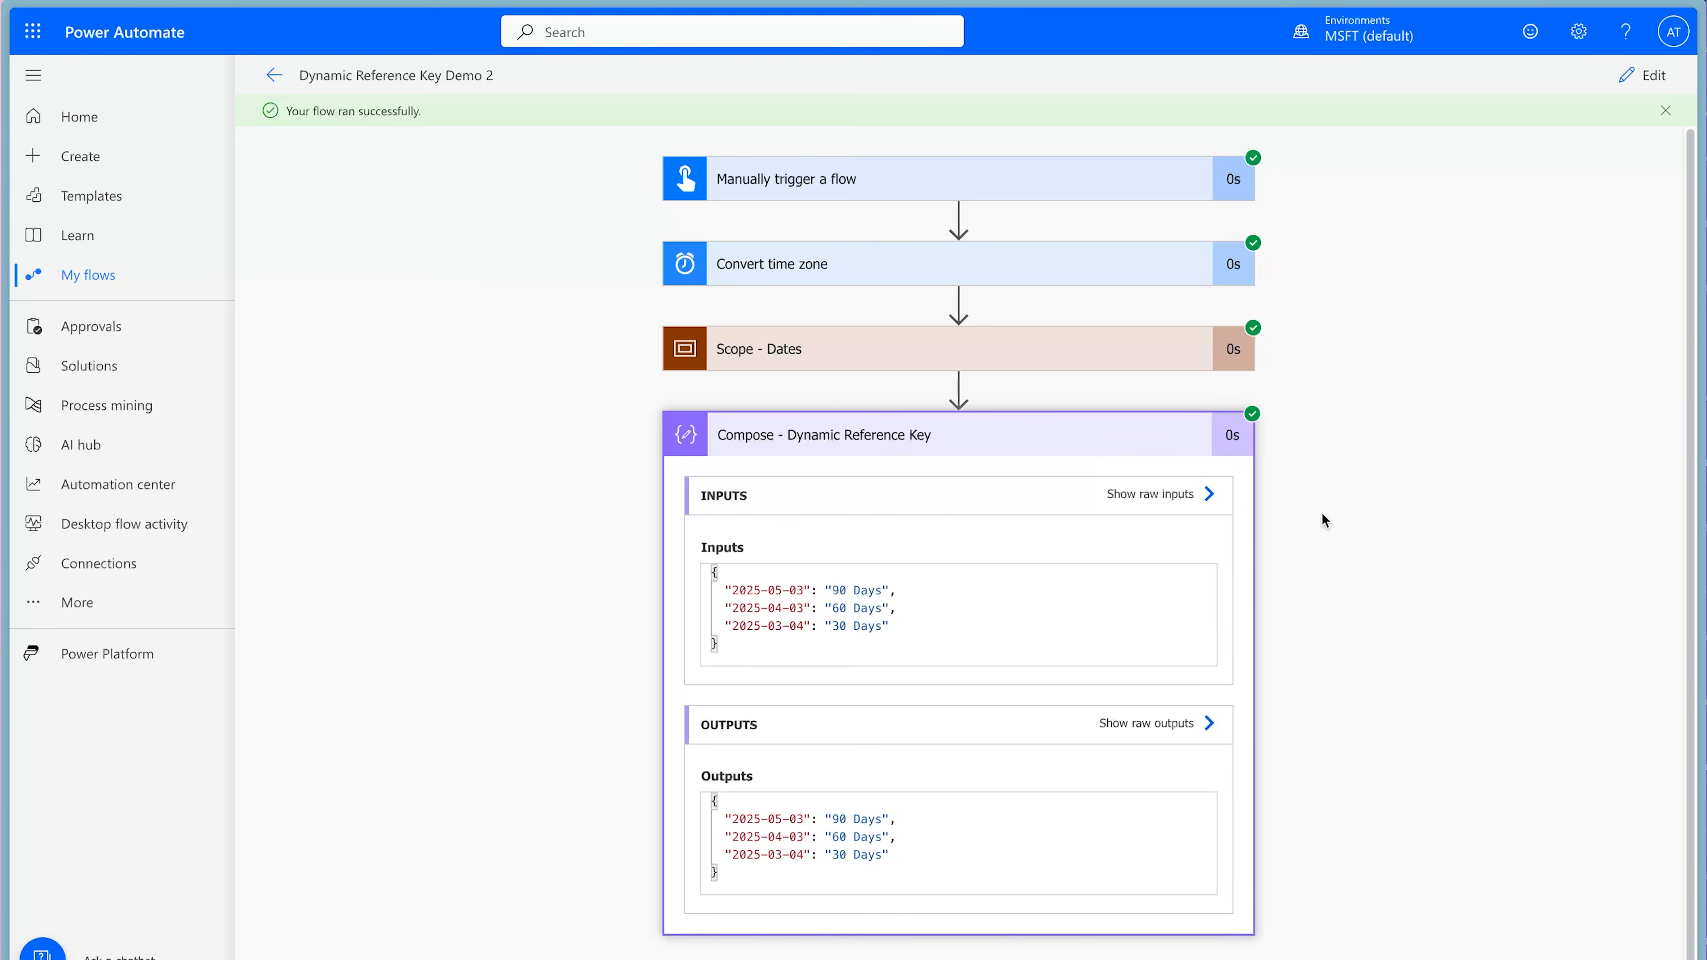
Return to editing the flow and add a Compose action below Compose - Dynamic Reference Key.
{"action": "left_click", "coordinate": [1641, 75]}
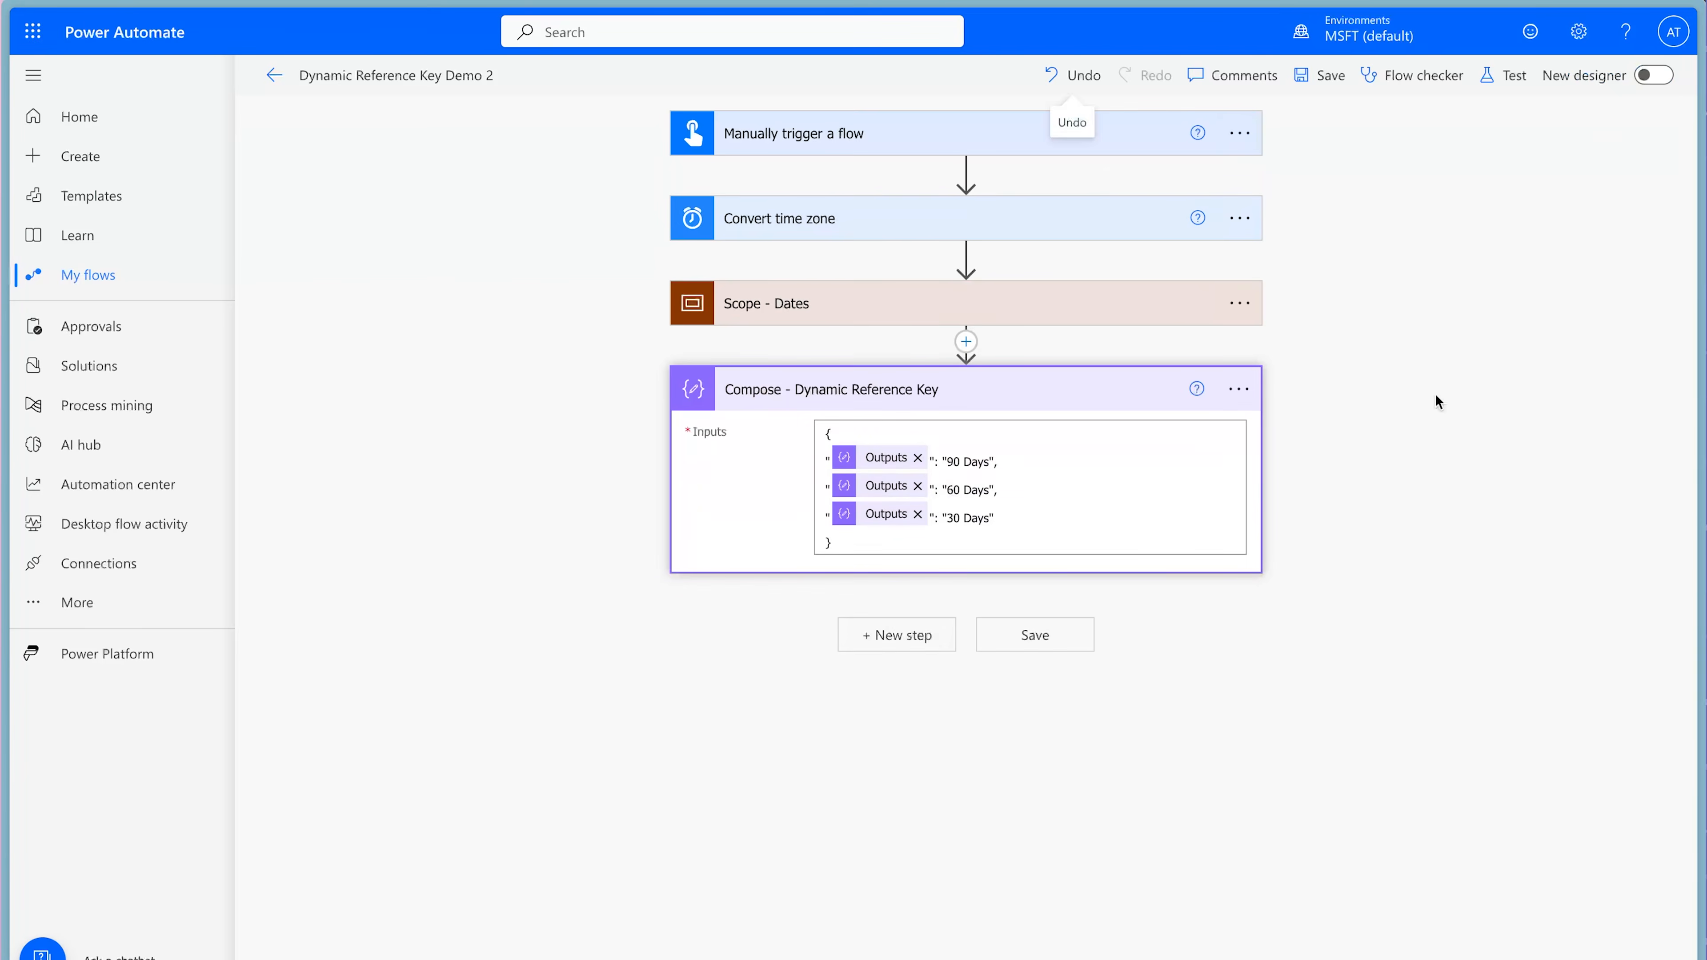
{"action": "left_click", "coordinate": [918, 642]}
{"action": "type", "text": "compose"}
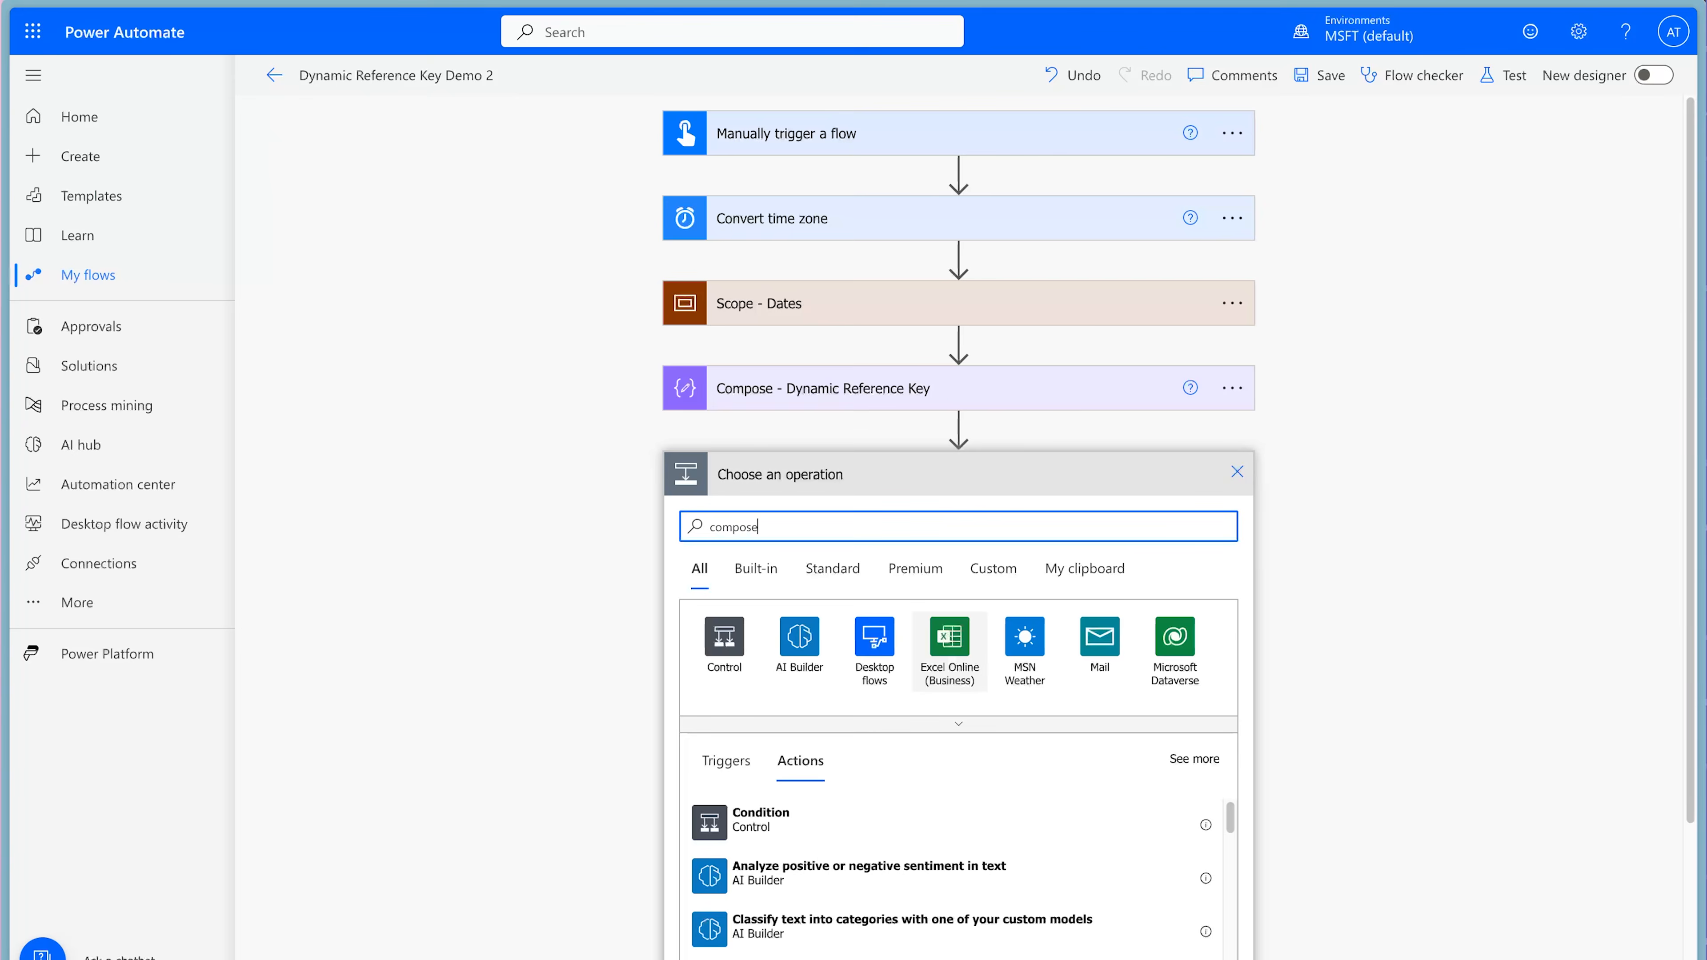
{"action": "left_click", "coordinate": [869, 816]}
{"action": "left_click", "coordinate": [1147, 518]}
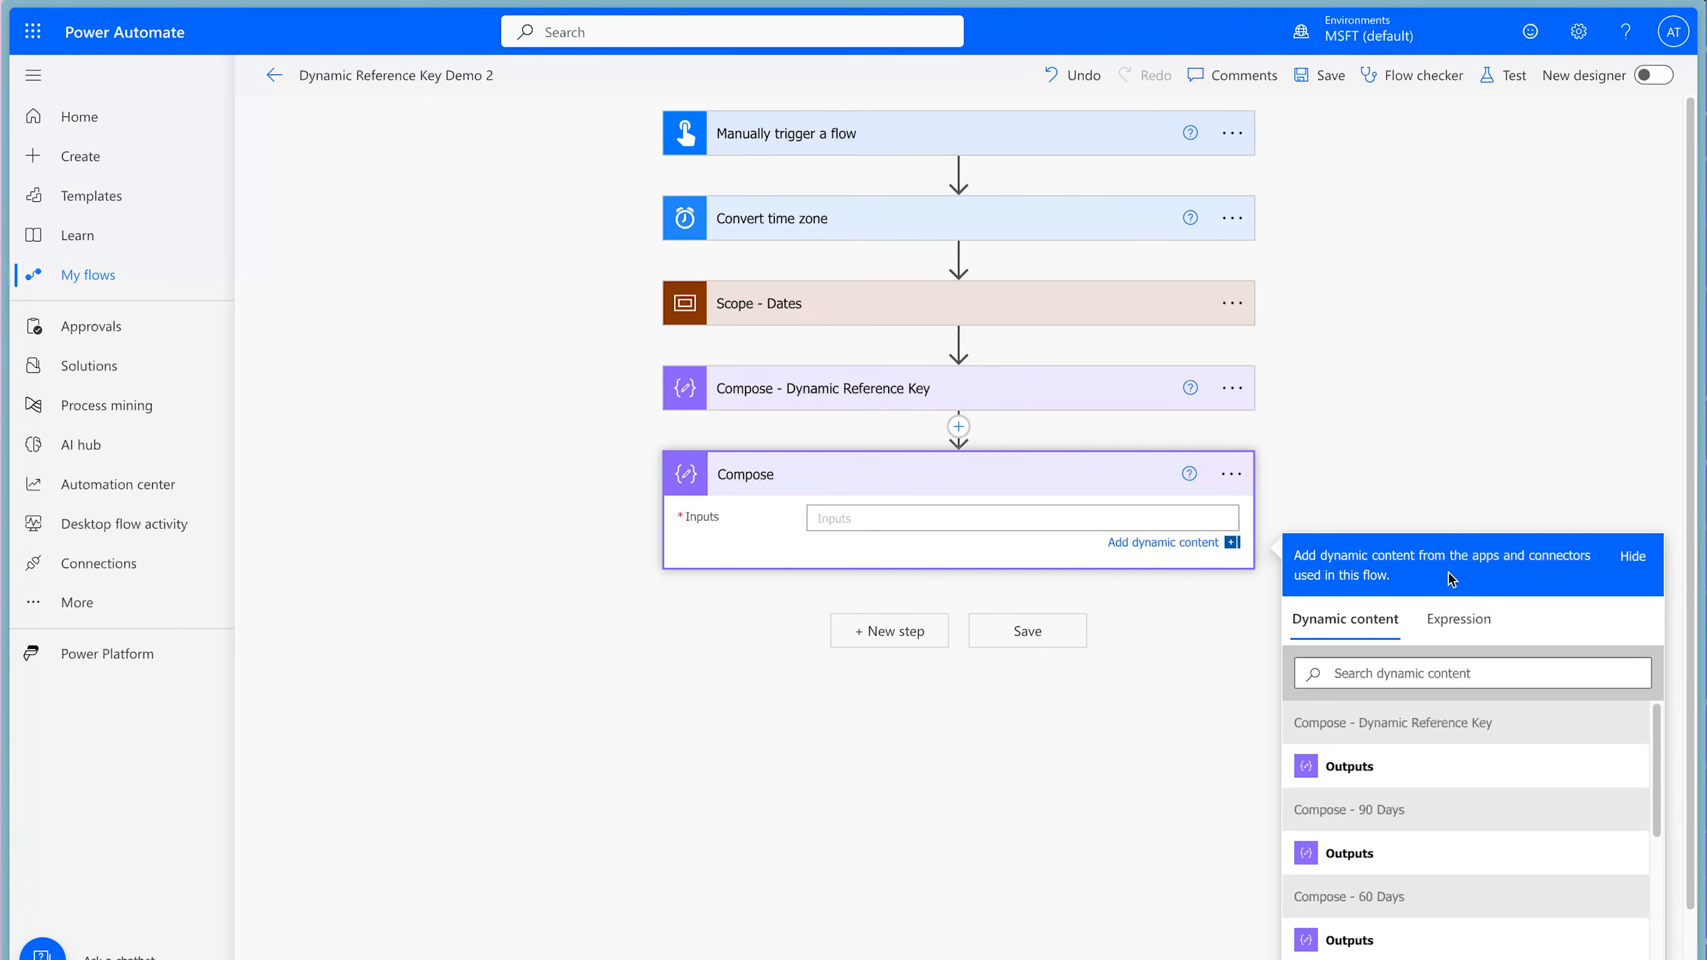
Set the new Compose input to the expression outputs('Compose_-_Dynamic_Reference_Key')?['2025-03-04'].
{"action": "left_click", "coordinate": [1462, 639]}
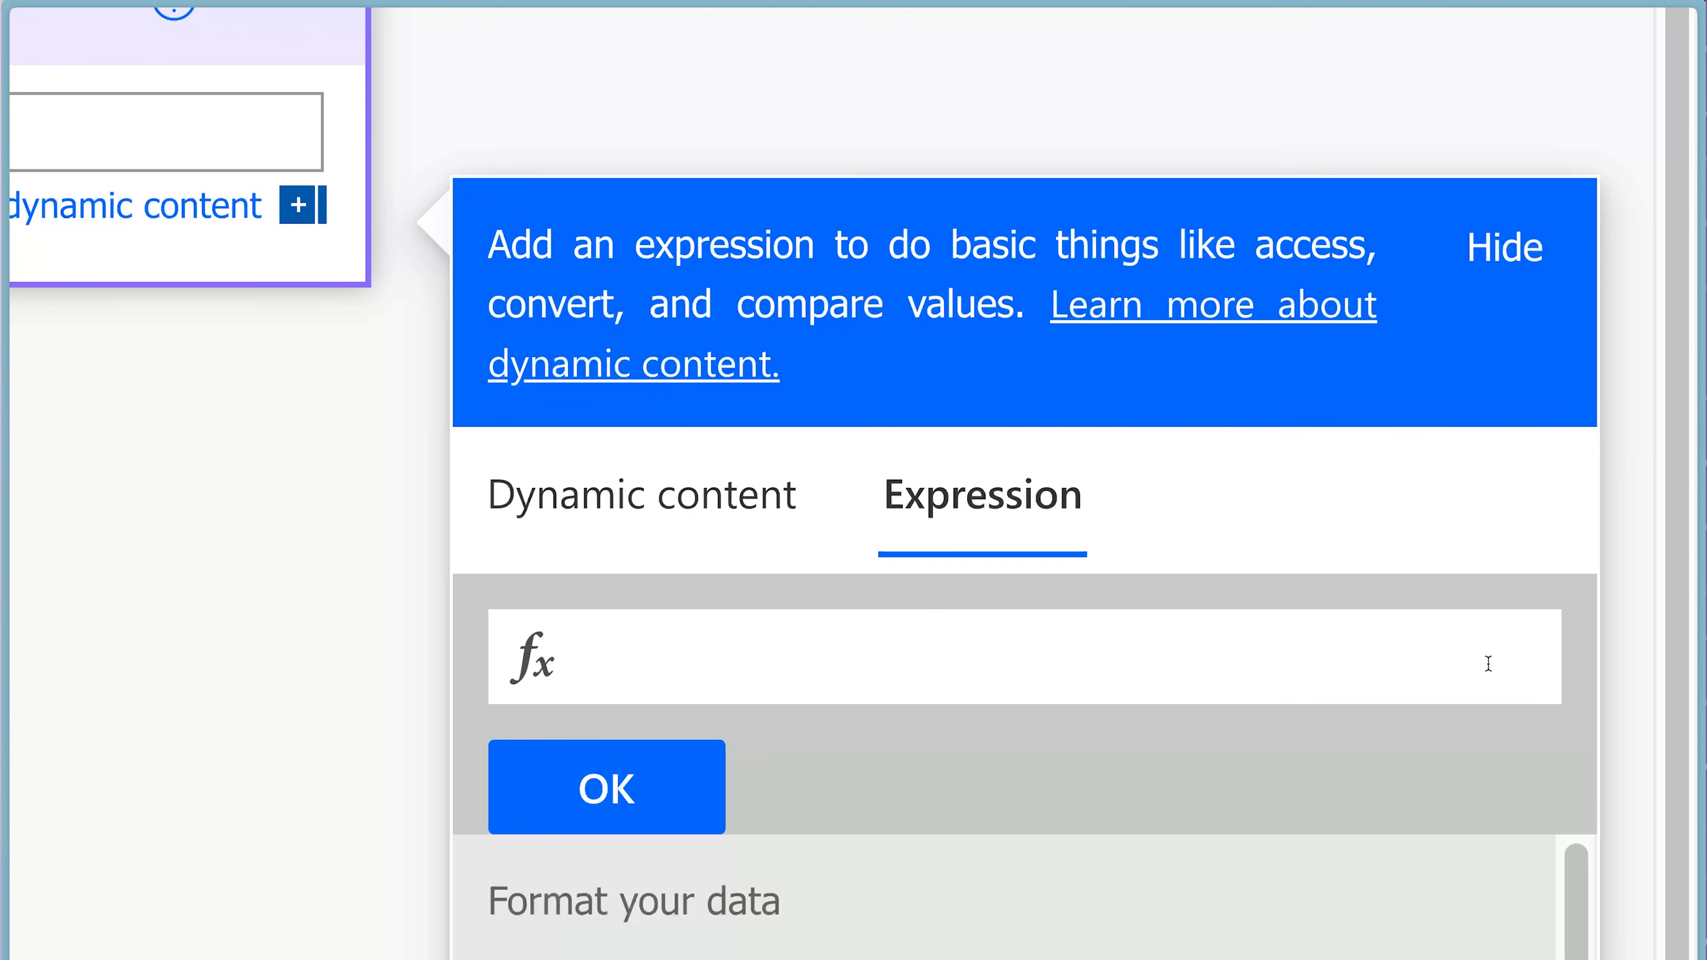
{"action": "type", "text": "?['"}
{"action": "type", "text": "2025-03-04"}
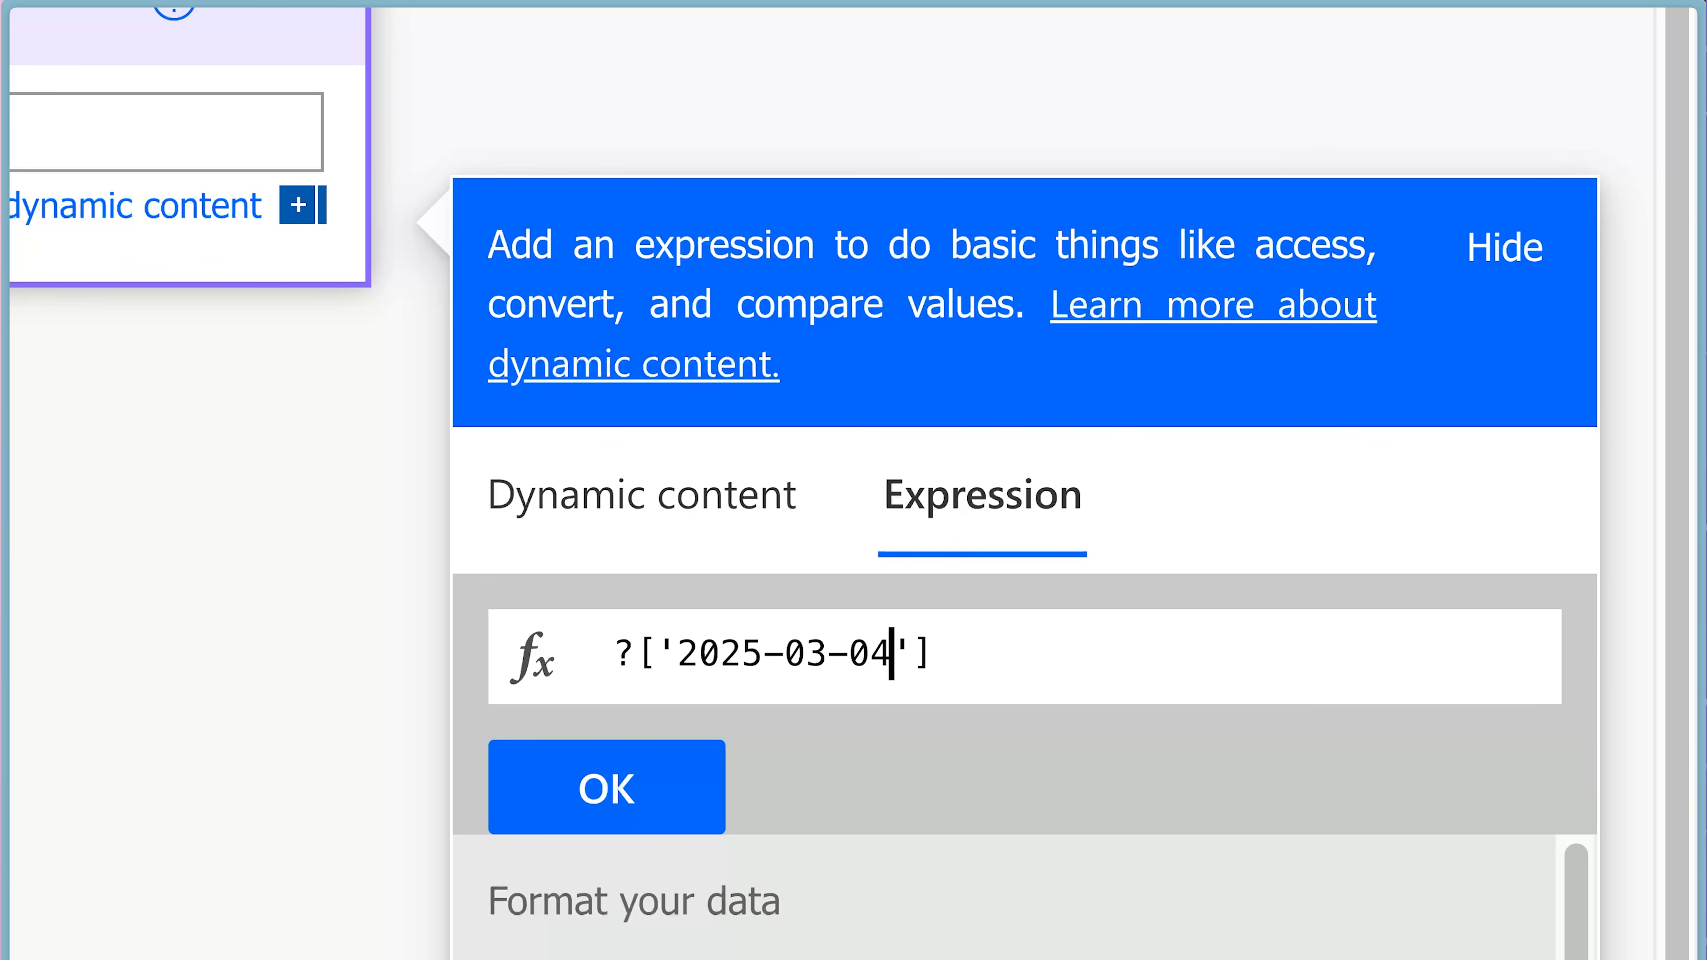
{"action": "key", "text": "Home"}
{"action": "left_click", "coordinate": [773, 531]}
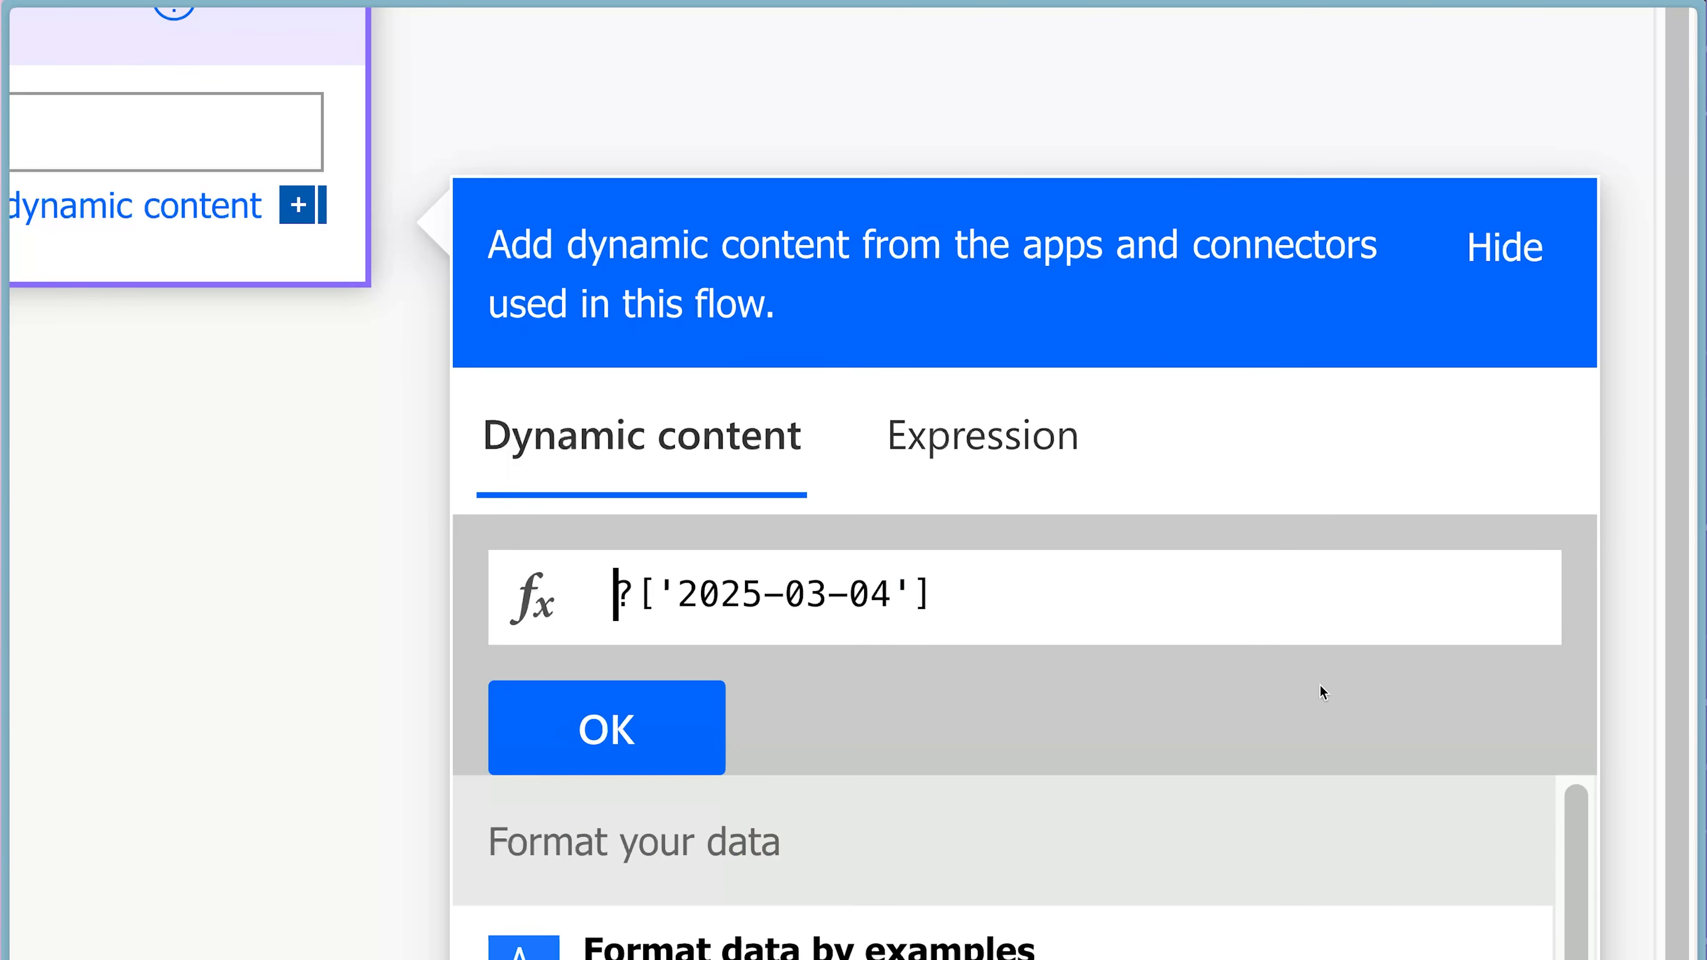
{"action": "scroll", "coordinate": [1315, 773], "scroll_direction": "down", "scroll_amount": 5}
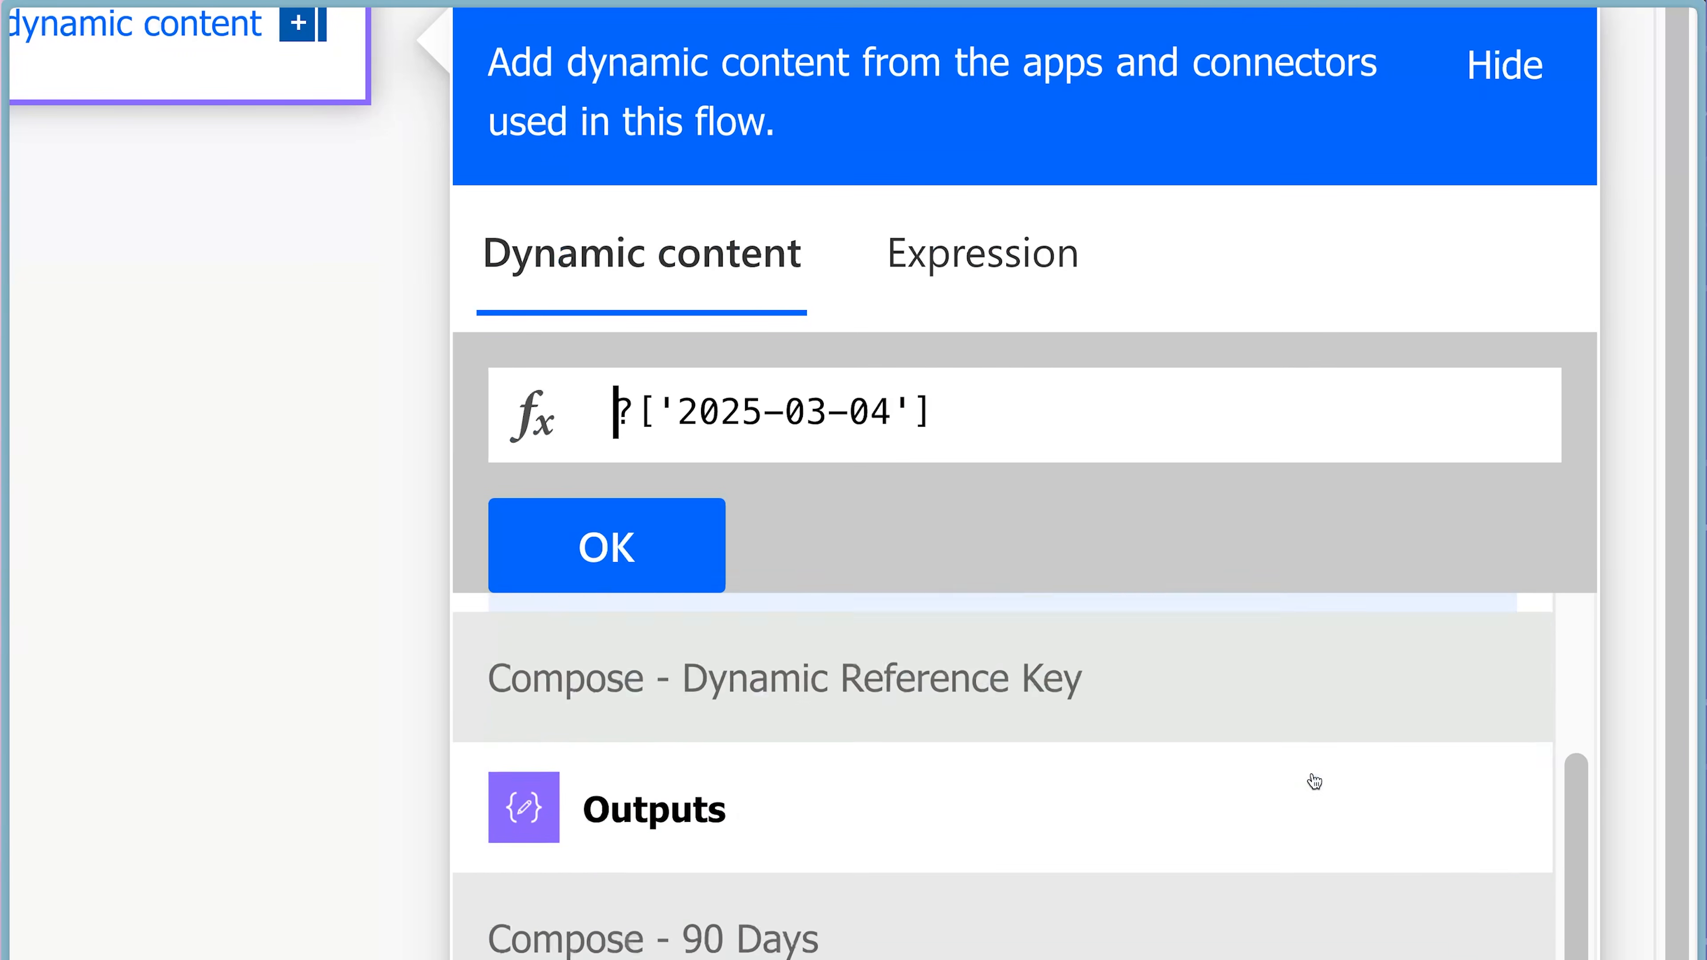
{"action": "left_click", "coordinate": [1041, 779]}
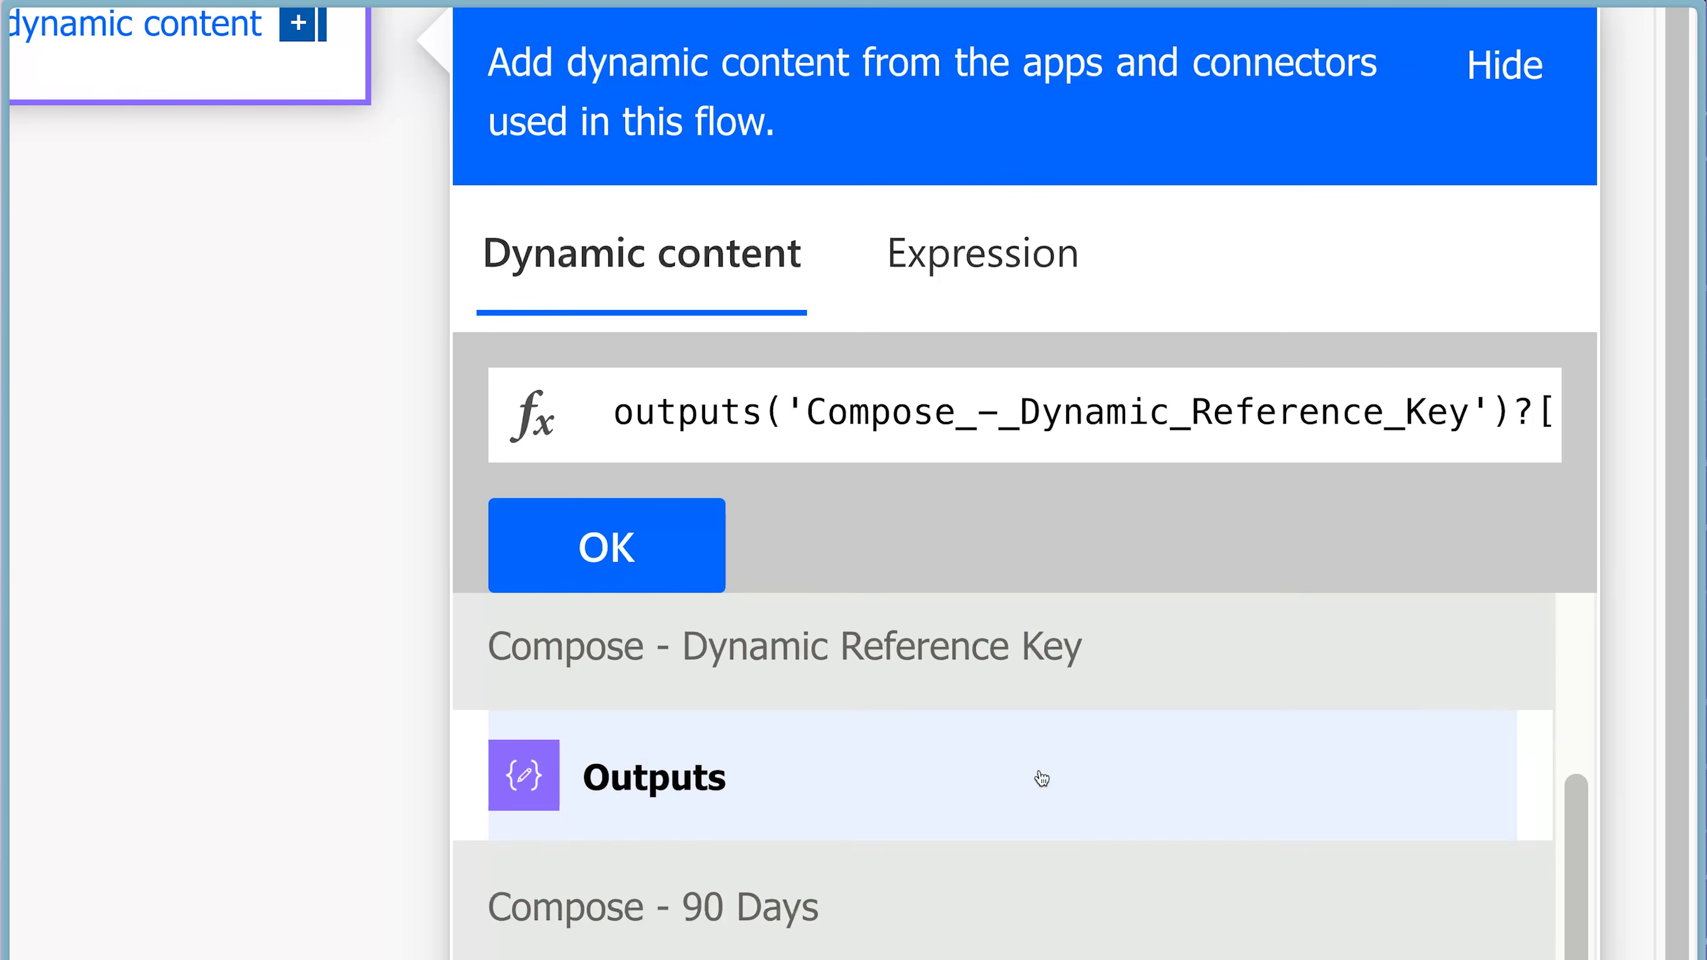
{"action": "left_click", "coordinate": [696, 548]}
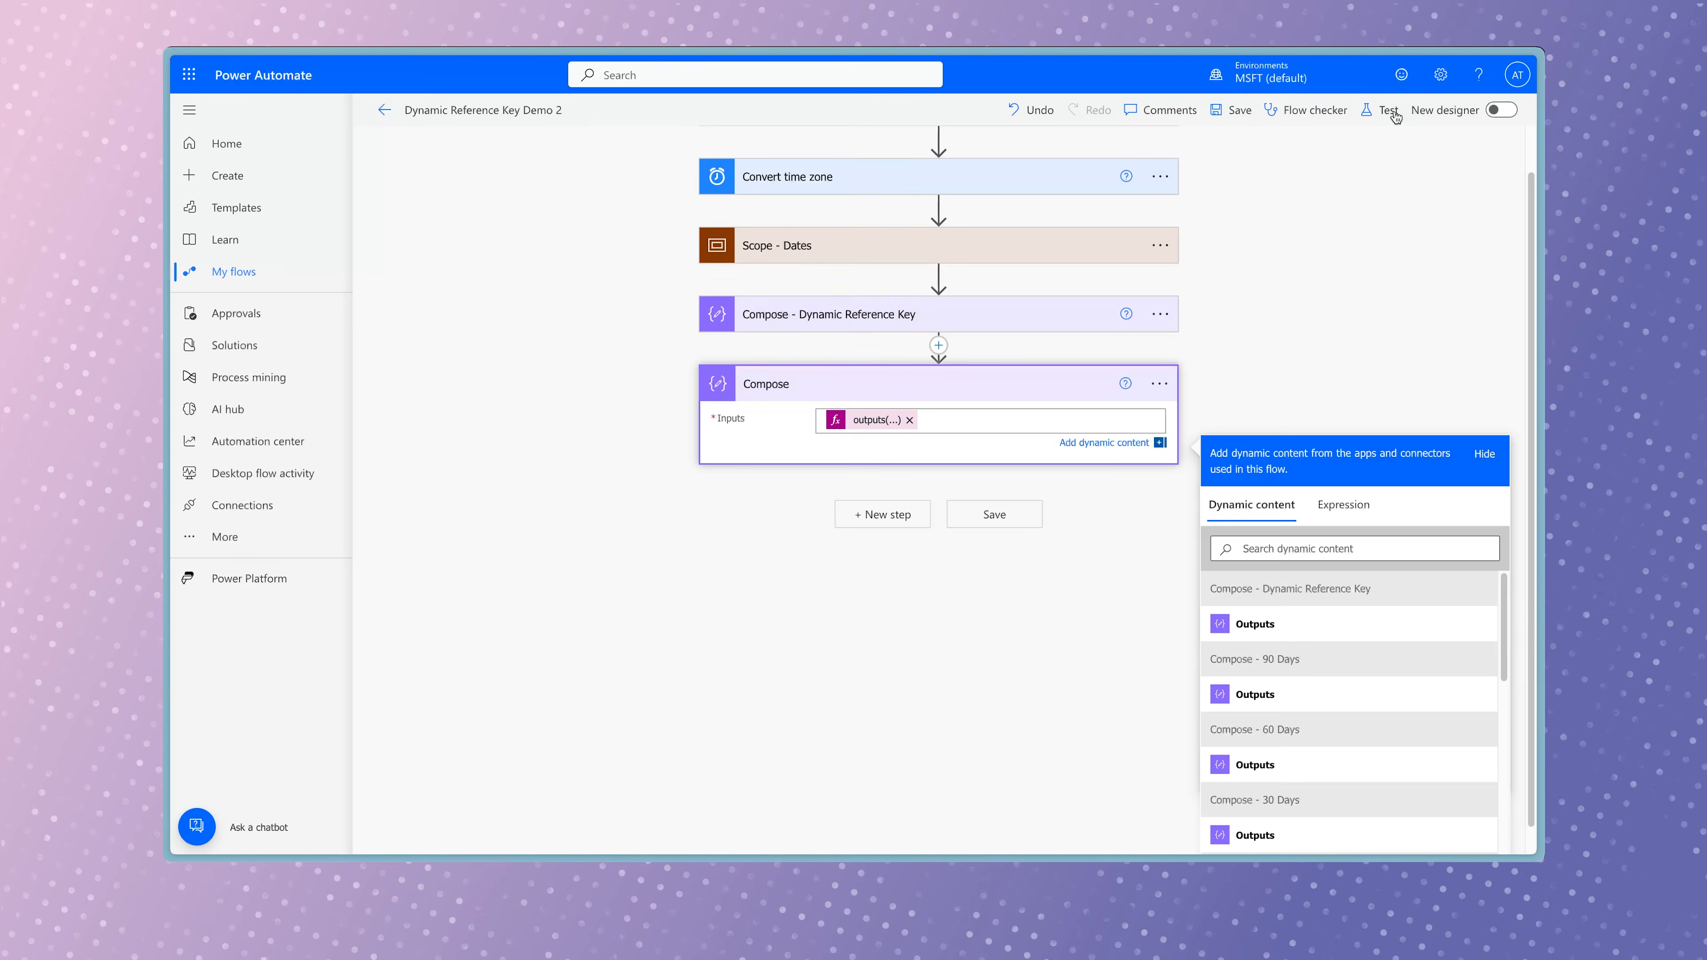
Save Dynamic Reference Key Demo 2 and run it as a test with the new Compose action.
{"action": "left_click", "coordinate": [1387, 111]}
{"action": "left_click", "coordinate": [1276, 824]}
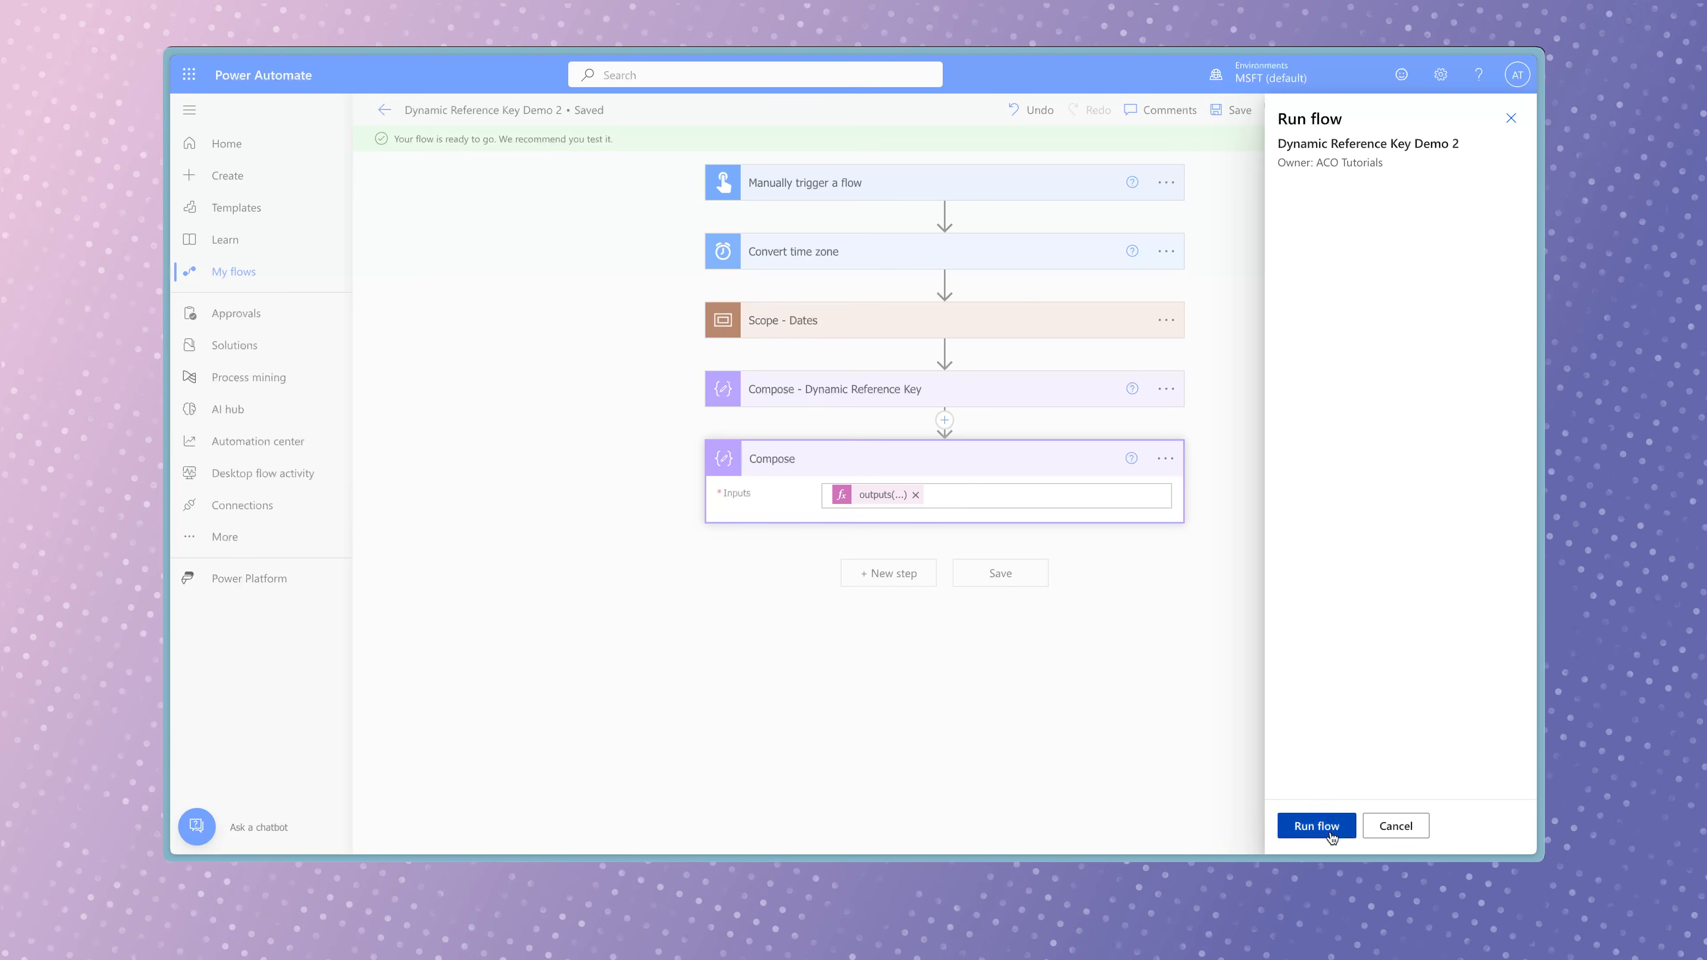
{"action": "left_click", "coordinate": [1329, 833]}
Expand the Get items action and its advanced options to review the Client Tracker filter query.
{"action": "left_click", "coordinate": [1087, 474]}
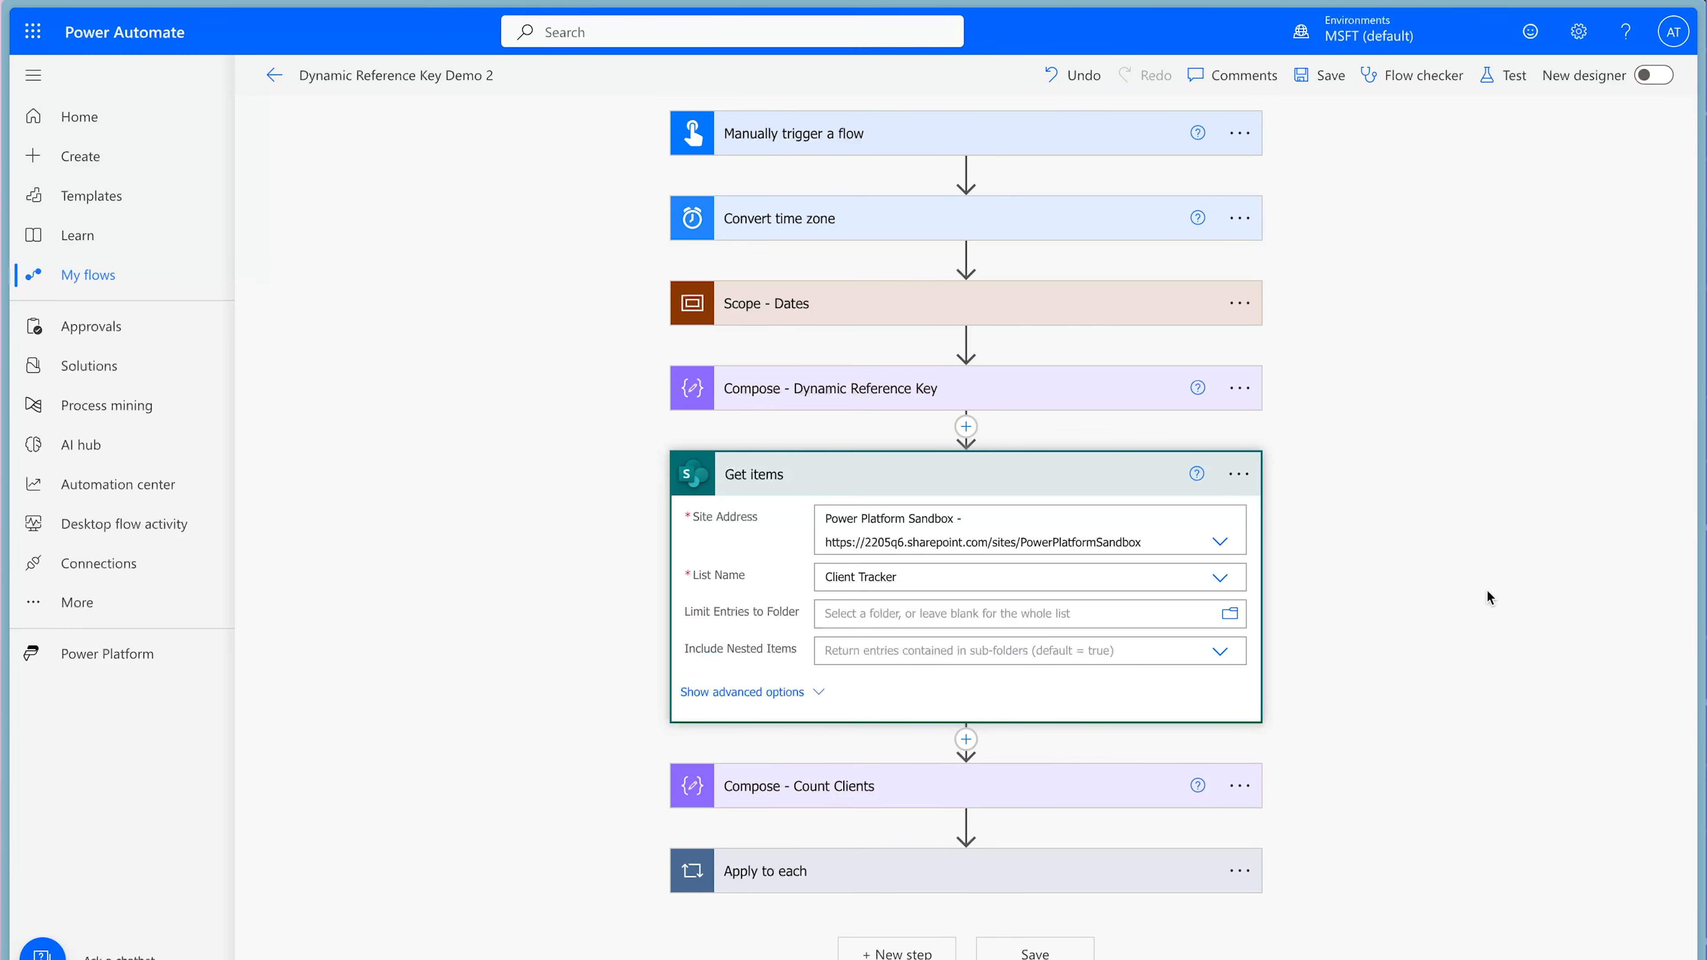
{"action": "left_click", "coordinate": [817, 695]}
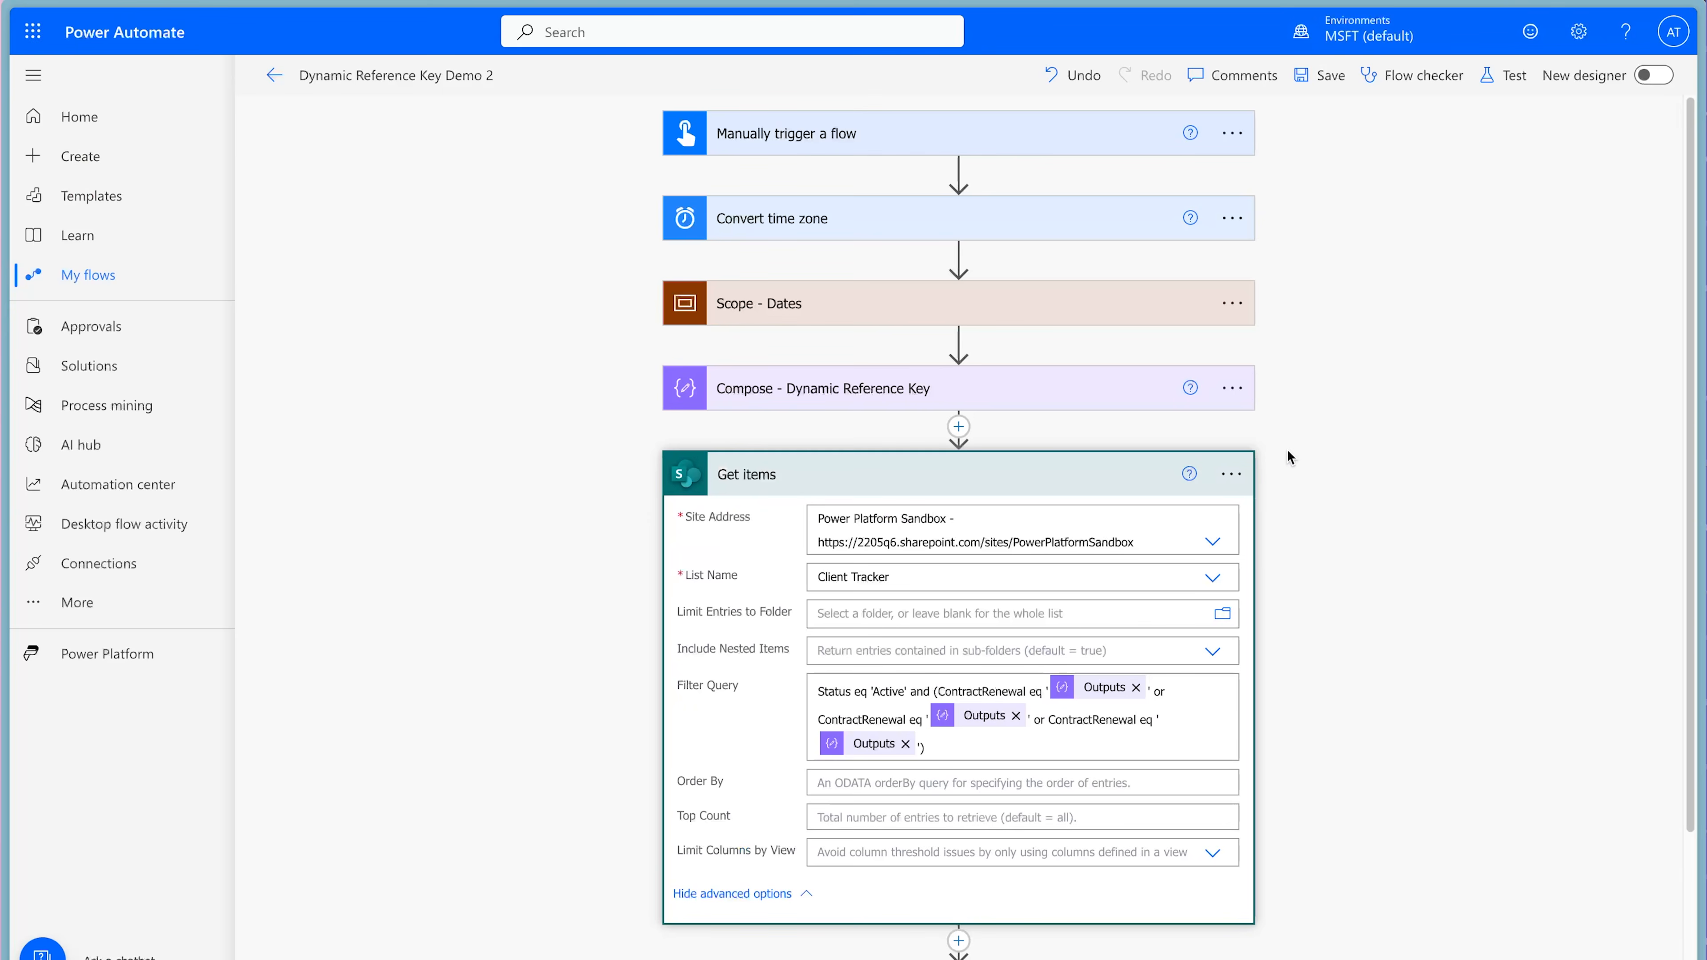
In the Get items settings, turn on pagination with a threshold of 2500, switch it off again, and collapse the action.
{"action": "left_click", "coordinate": [1231, 473]}
{"action": "left_click", "coordinate": [1331, 651]}
{"action": "left_click", "coordinate": [699, 609]}
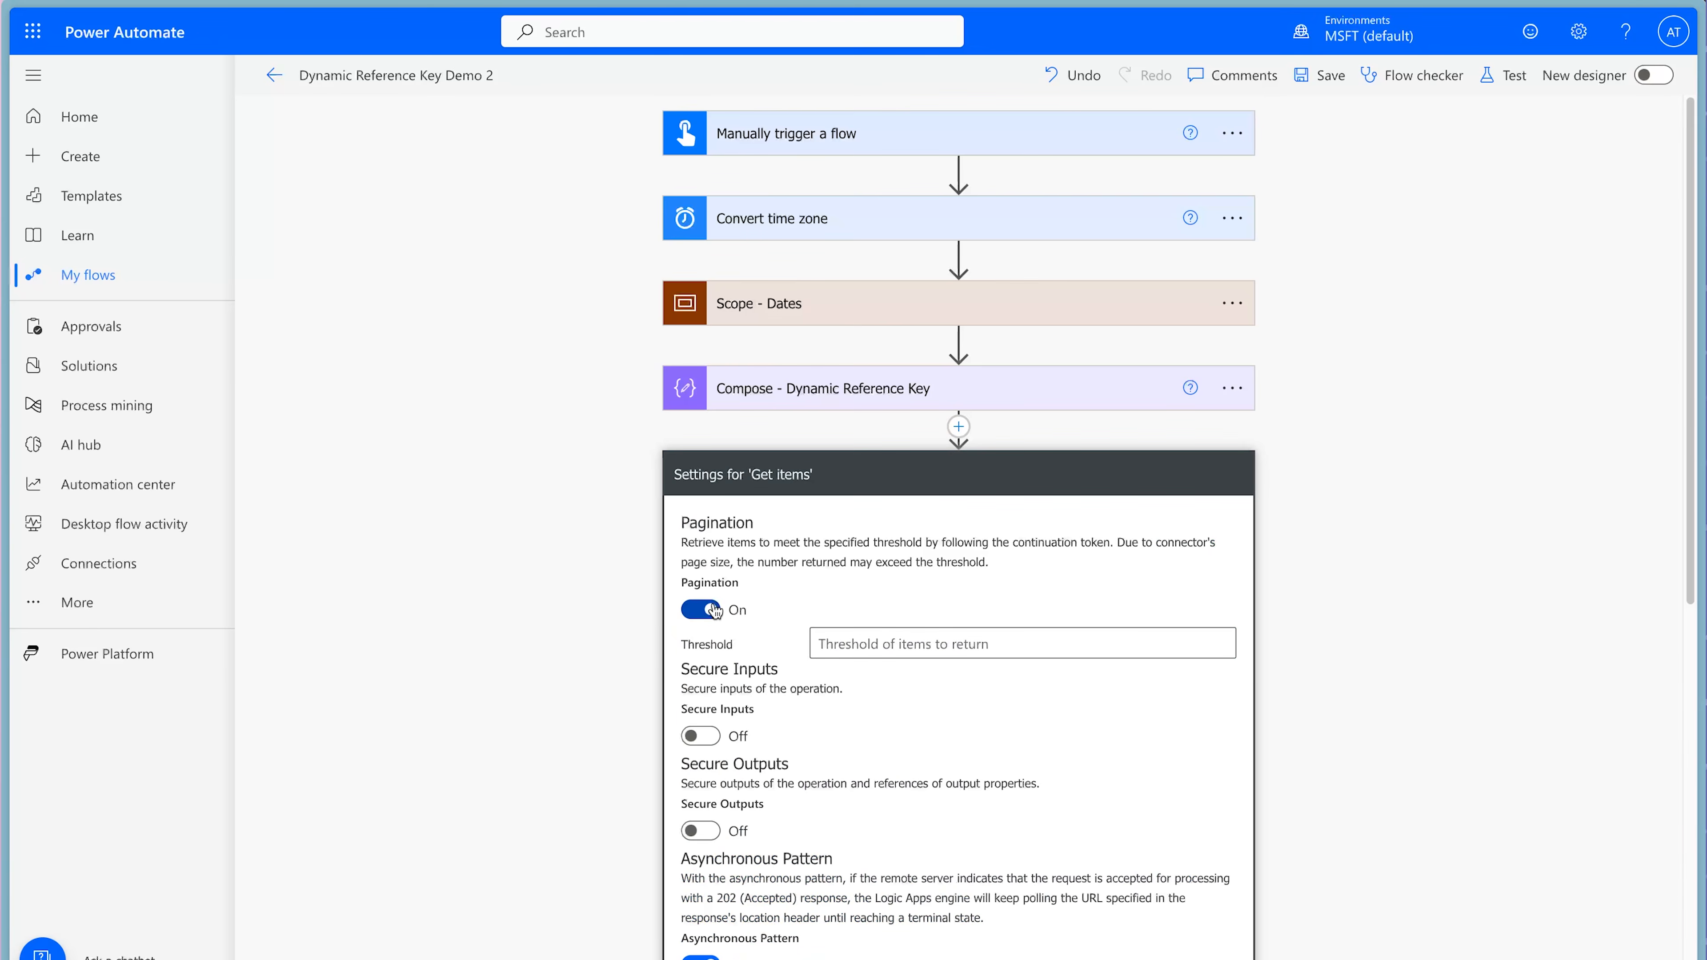
{"action": "left_click", "coordinate": [946, 649]}
{"action": "type", "text": "2500"}
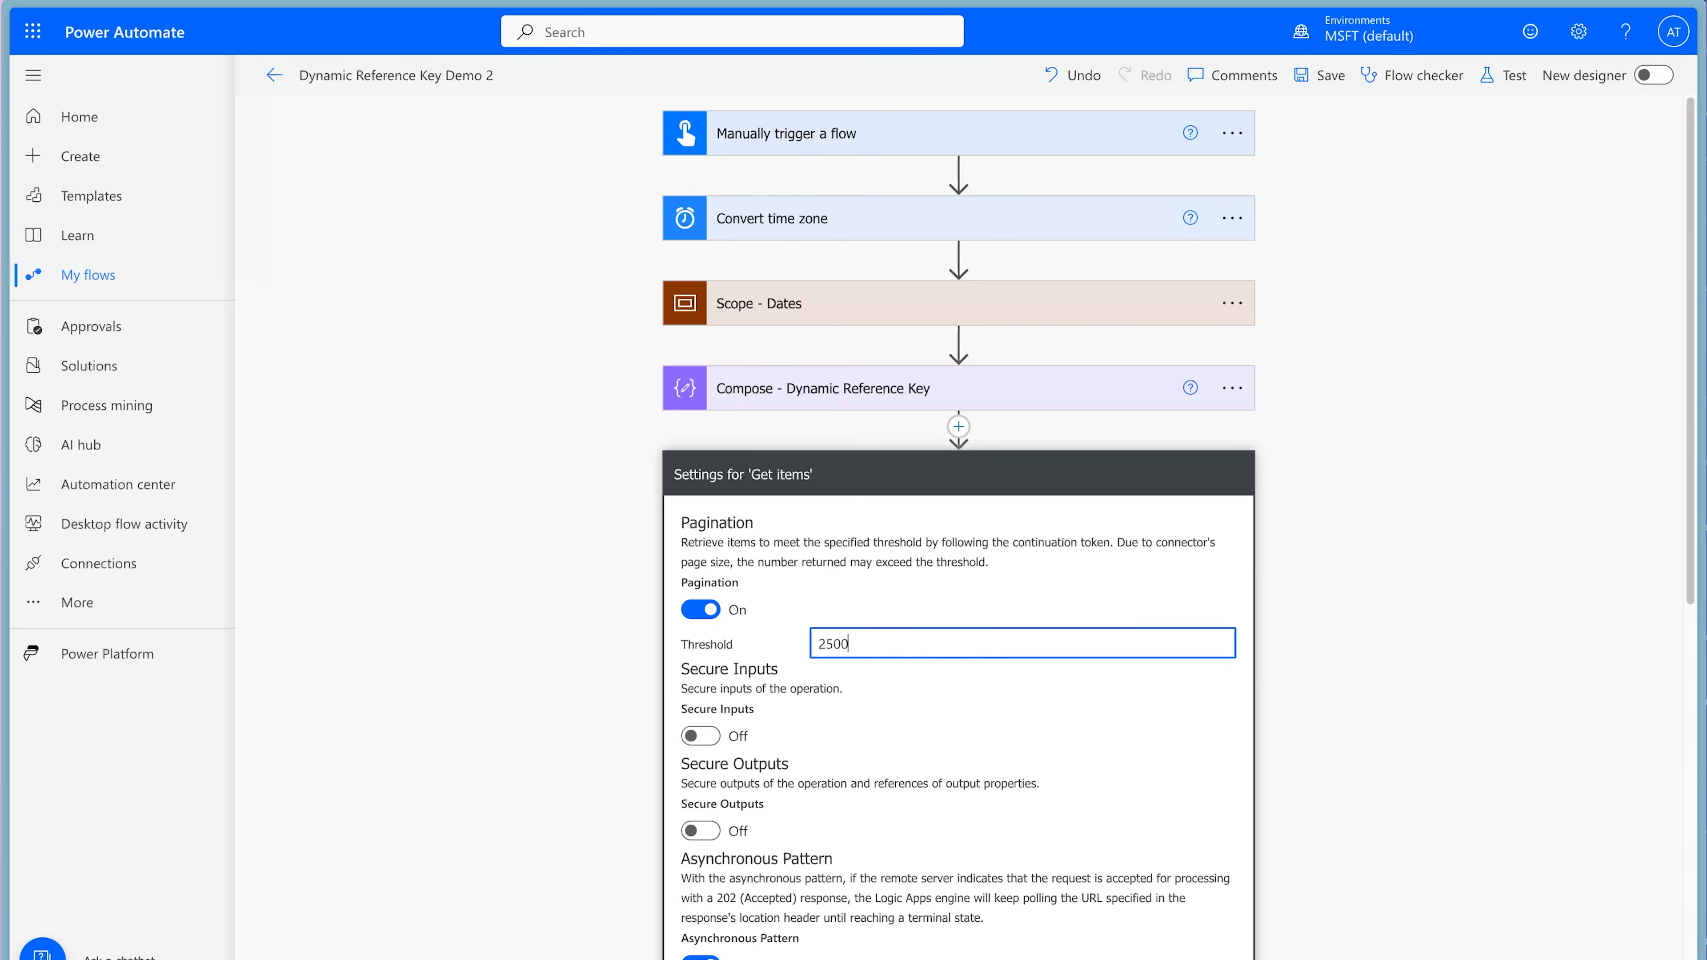
{"action": "left_click", "coordinate": [699, 609]}
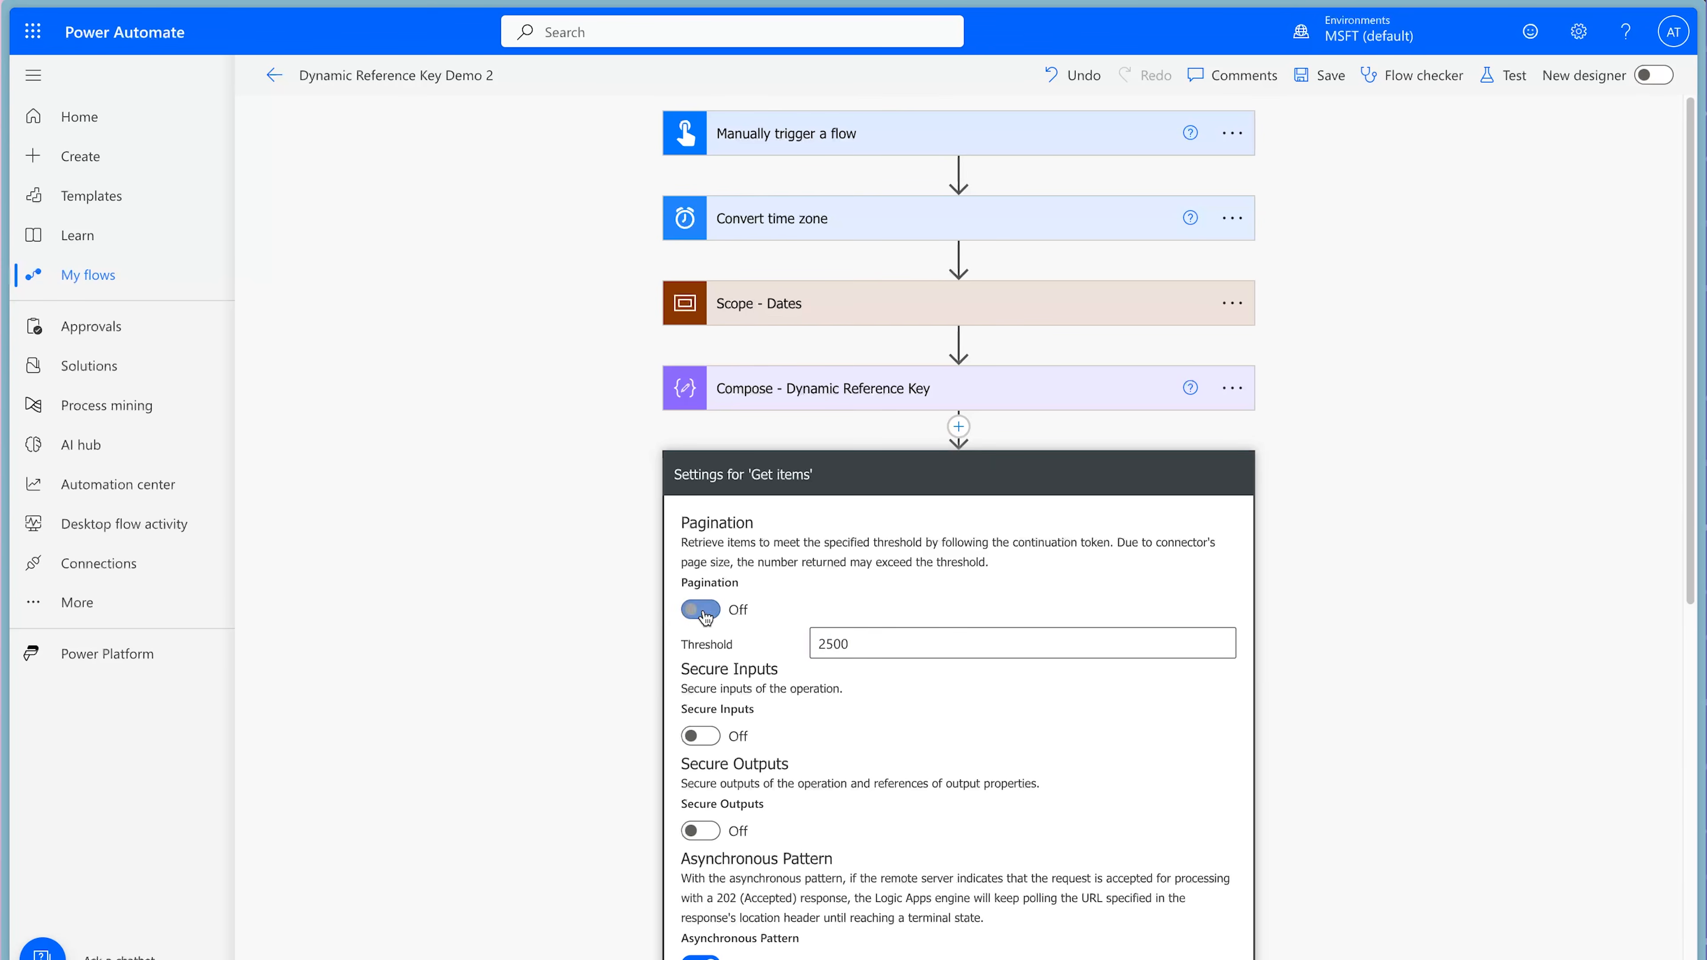
{"action": "scroll", "coordinate": [1338, 599], "scroll_direction": "down", "scroll_amount": 5}
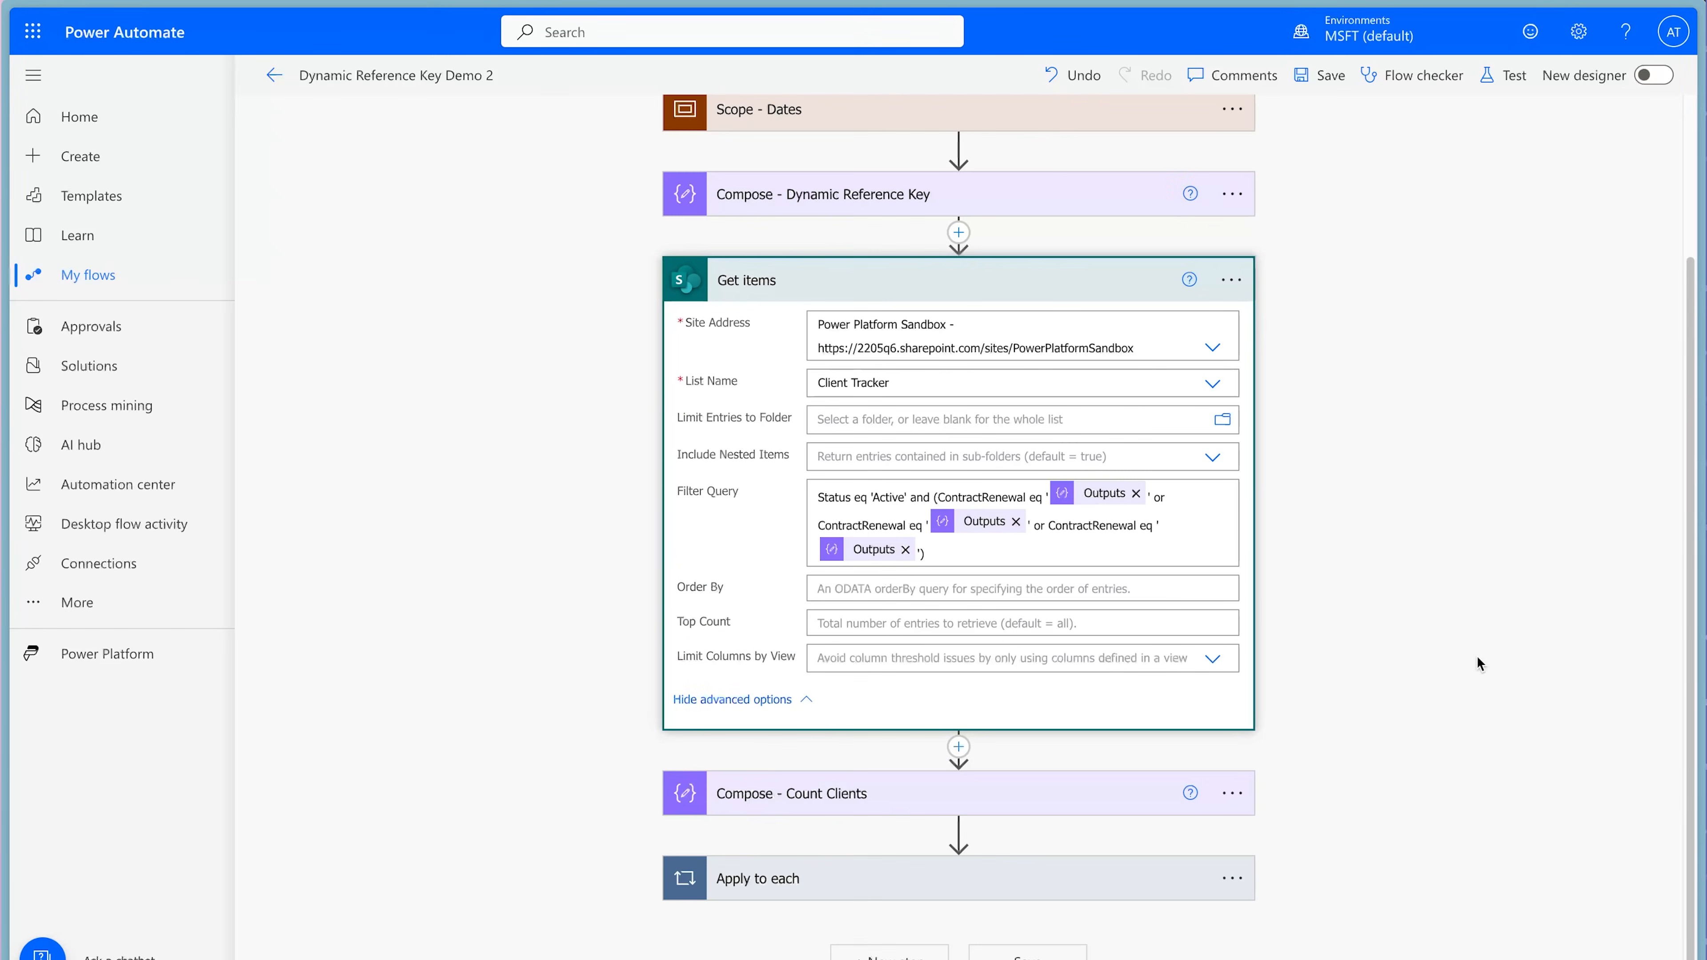
{"action": "left_click", "coordinate": [978, 281]}
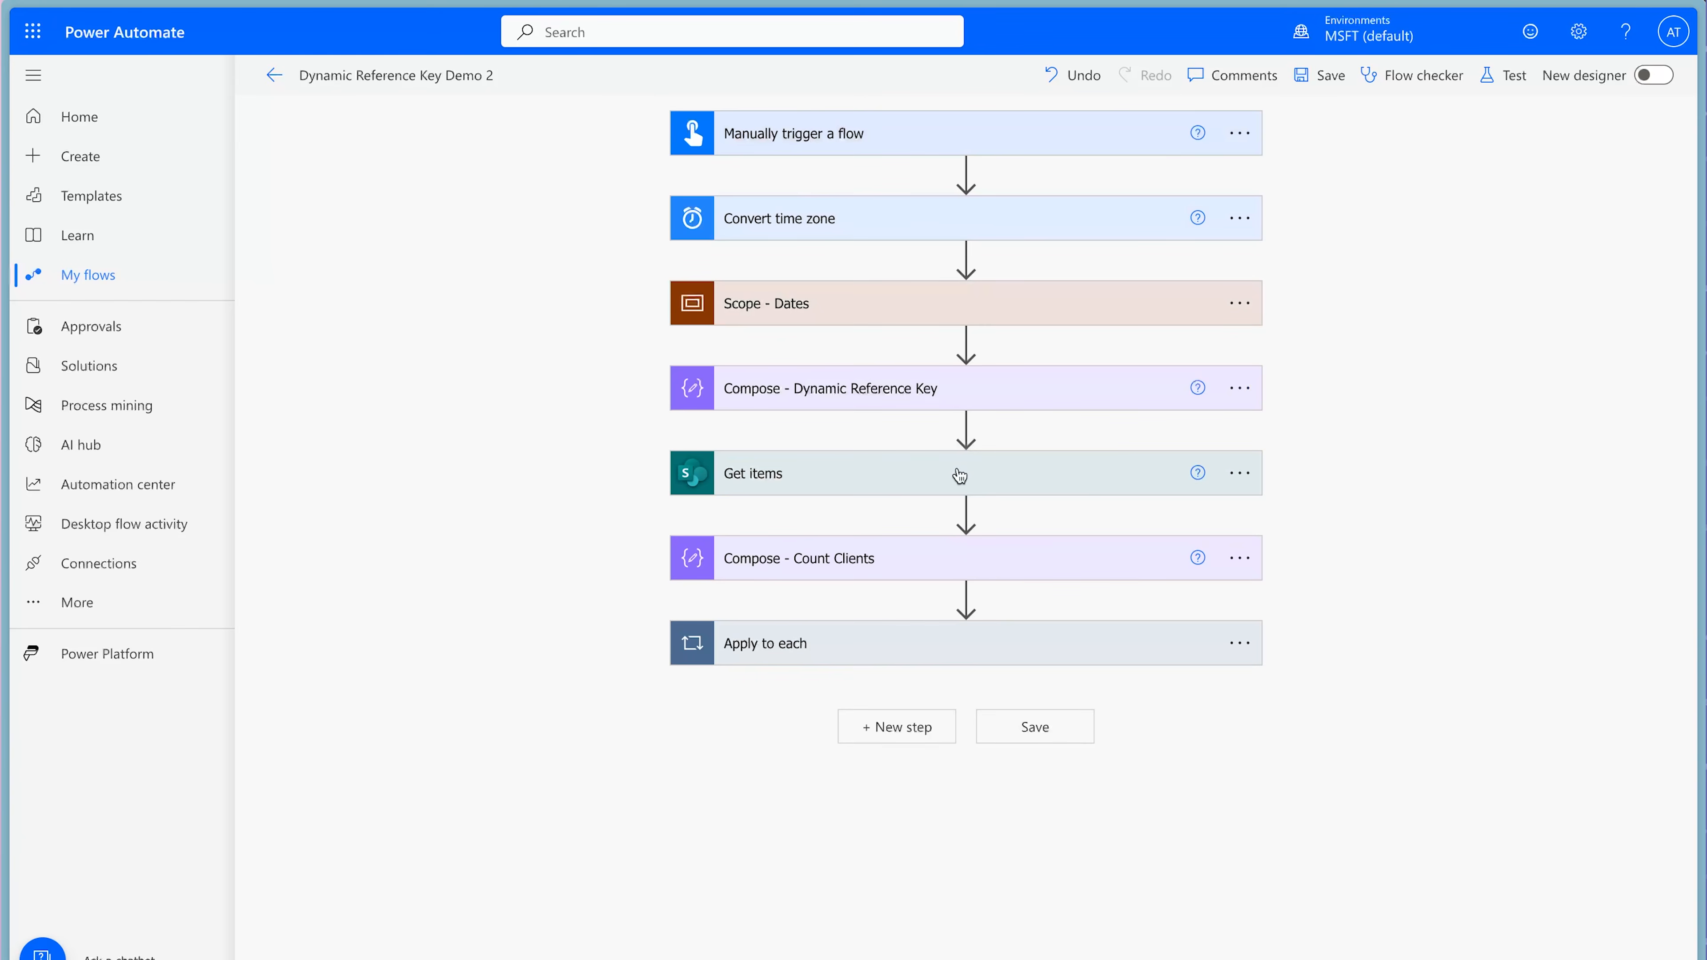
Expand Compose - Count Clients and Apply to each to review the length expression and the loop's source.
{"action": "left_click", "coordinate": [977, 565]}
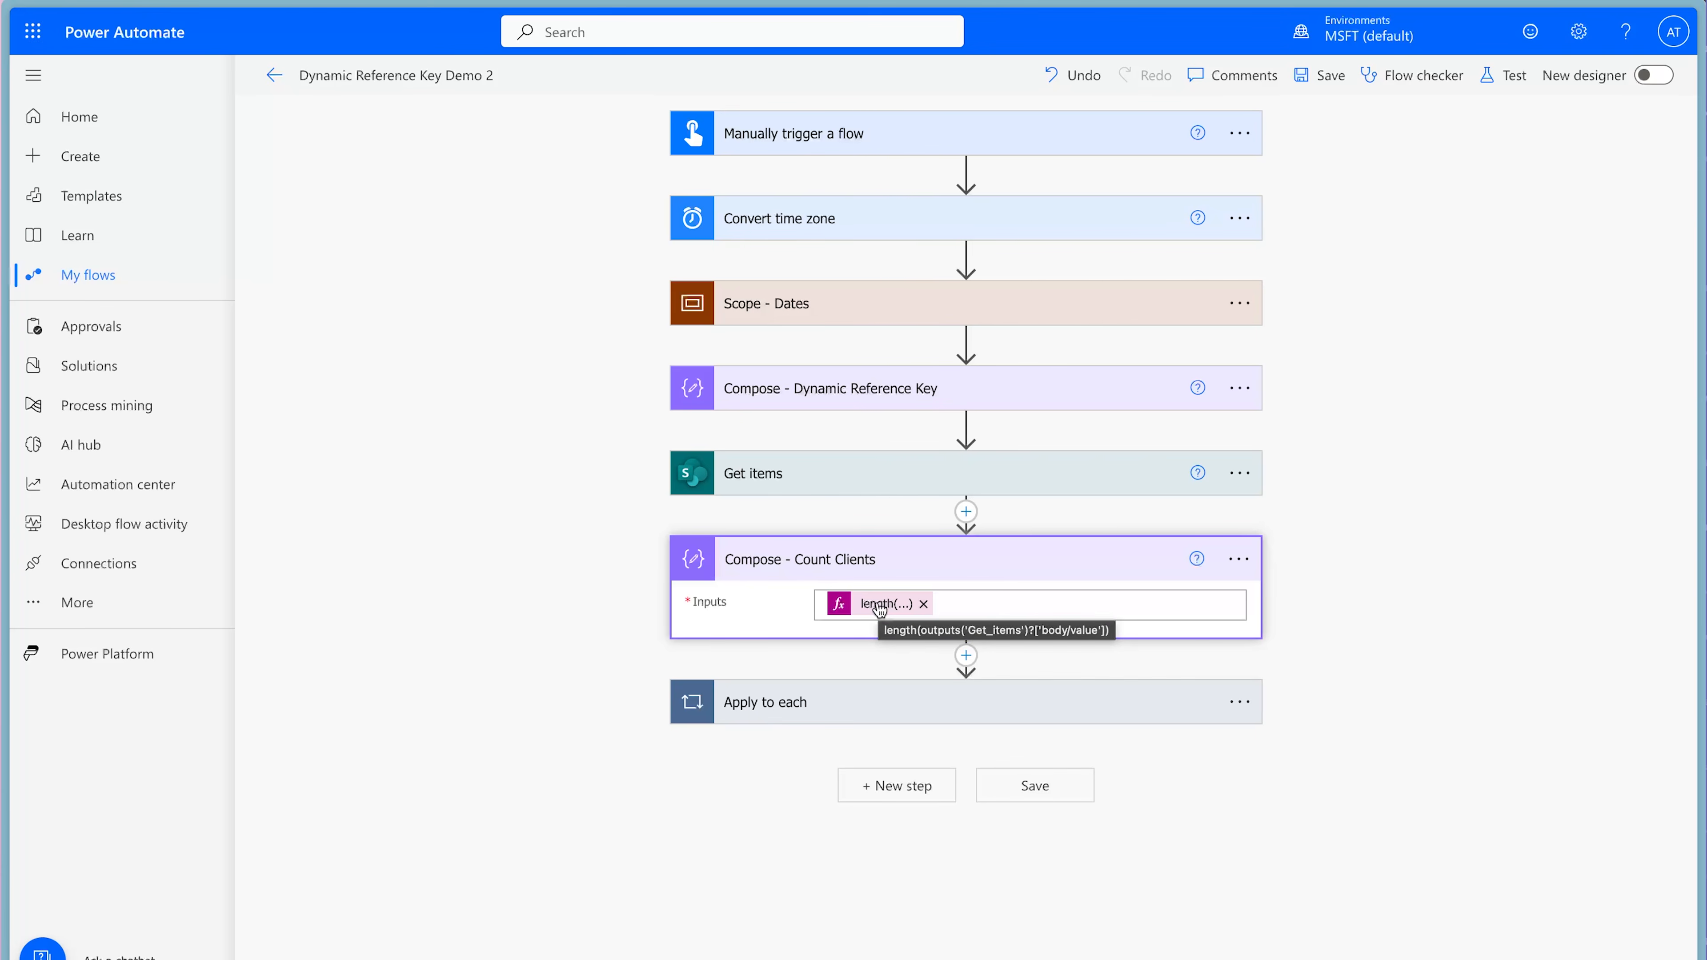
{"action": "left_click", "coordinate": [1086, 702]}
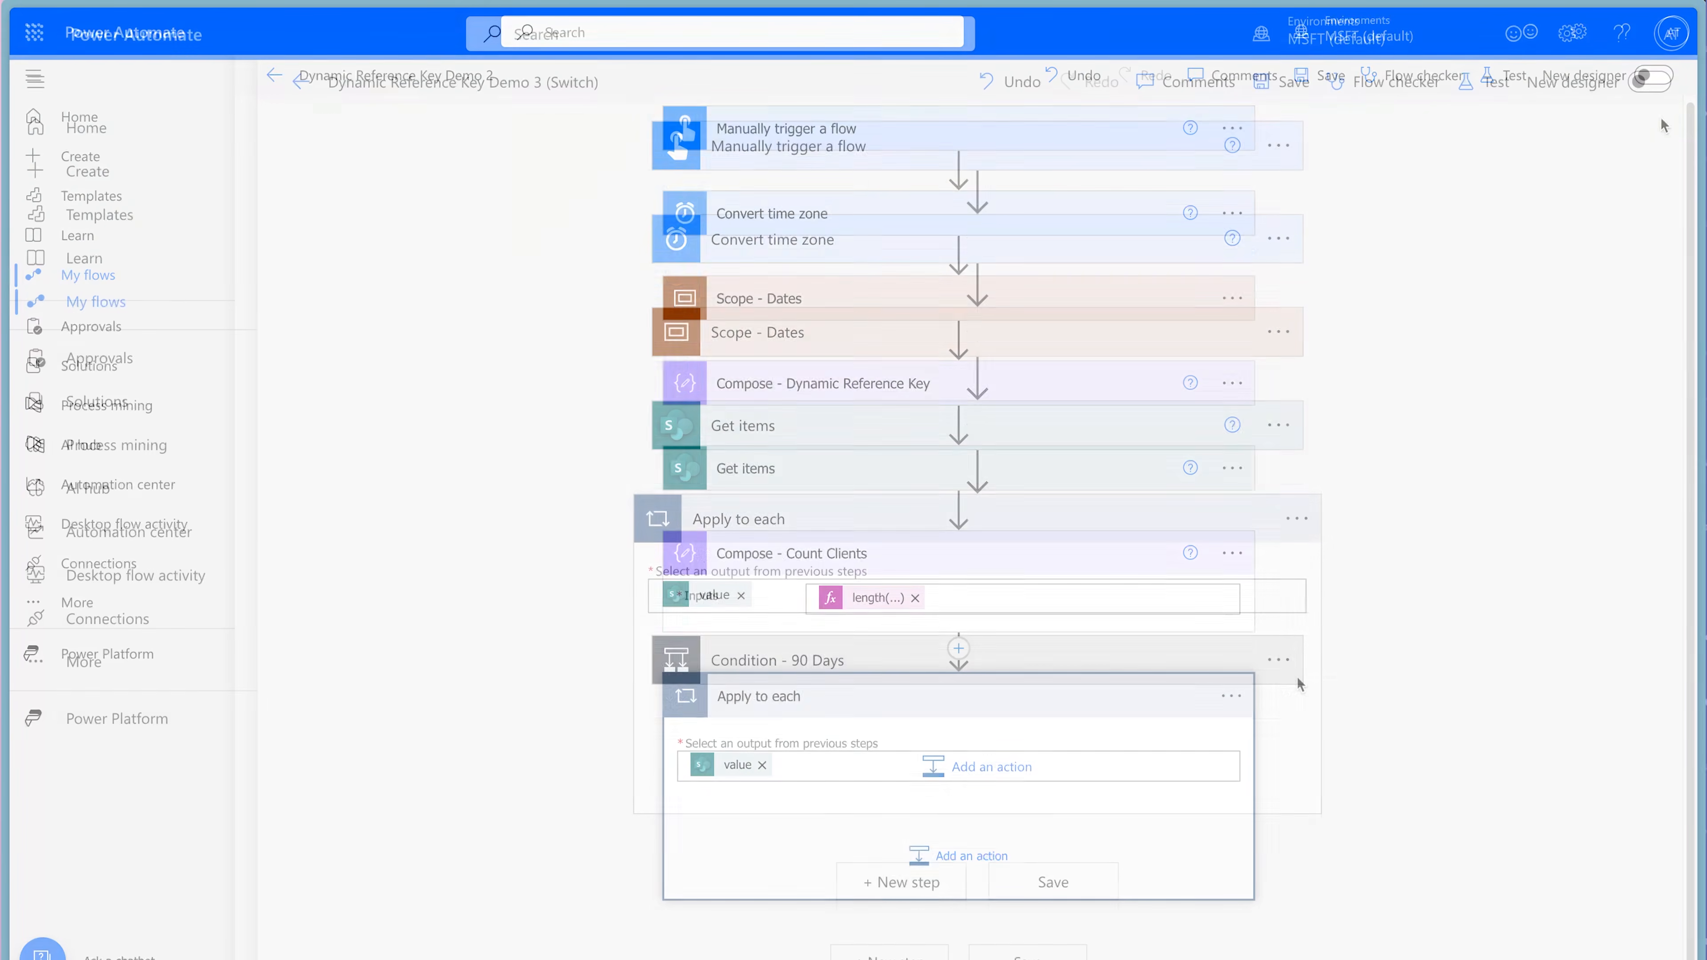
In Dynamic Reference Key Demo 3 (Switch), examine the nested 90, 60 and 30 Days conditions and their email actions.
{"action": "scroll", "coordinate": [1076, 666], "scroll_direction": "down", "scroll_amount": 5}
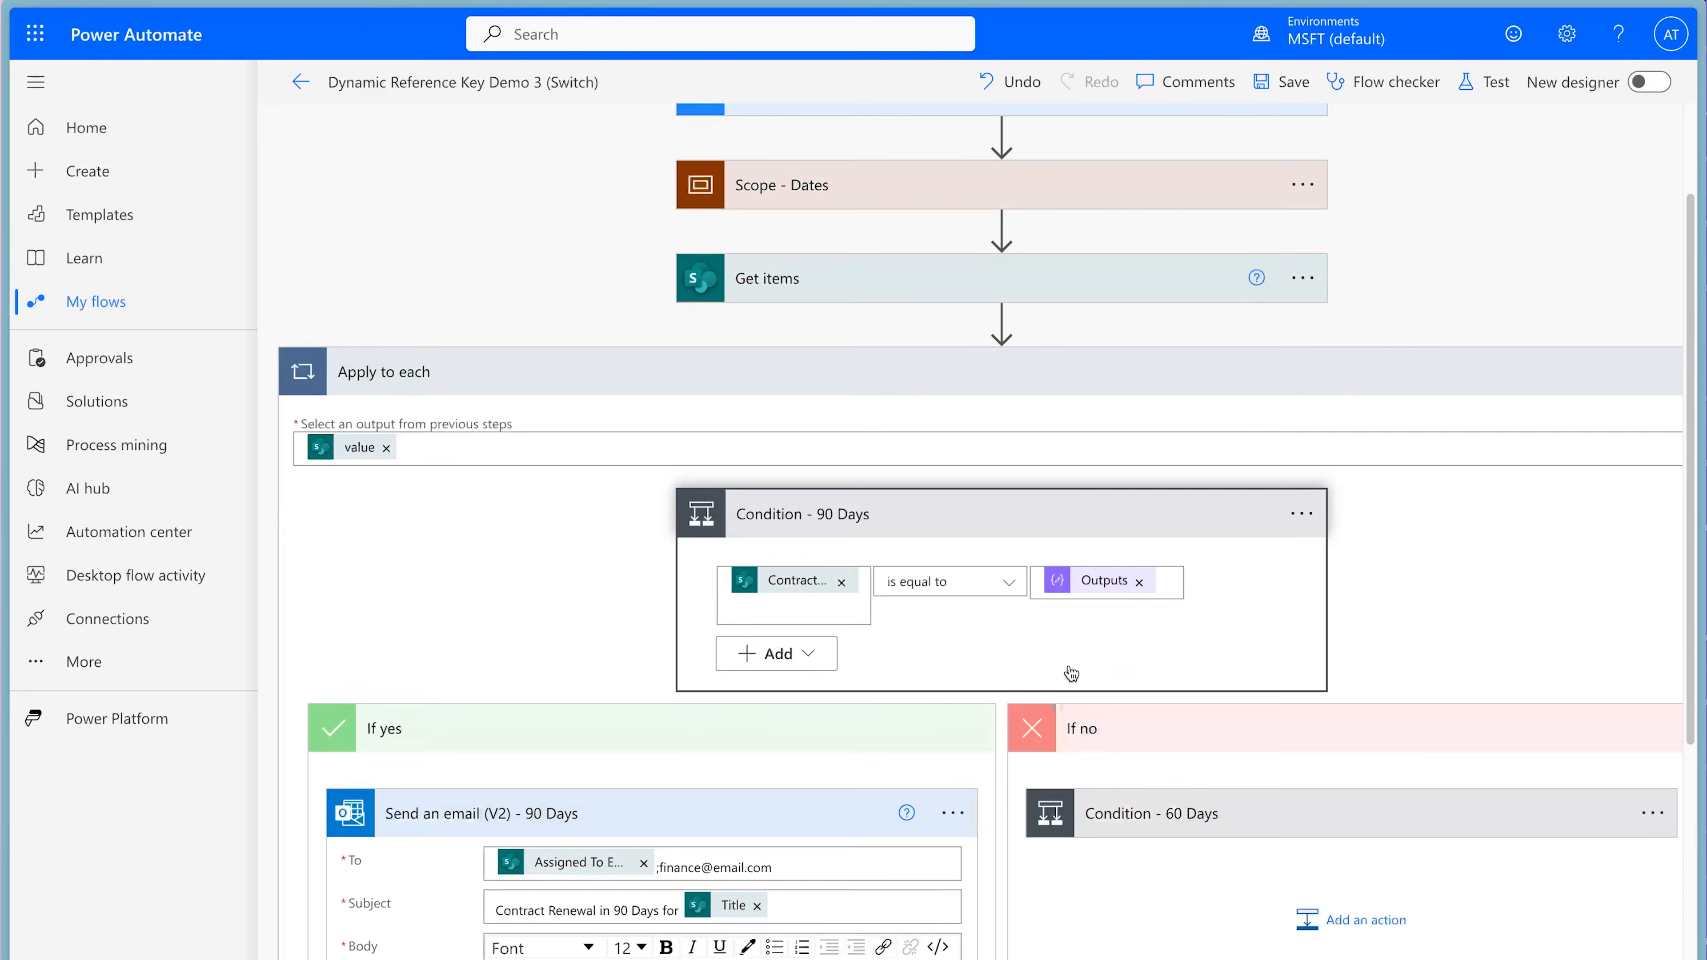
{"action": "scroll", "coordinate": [1423, 680], "scroll_direction": "down", "scroll_amount": 7}
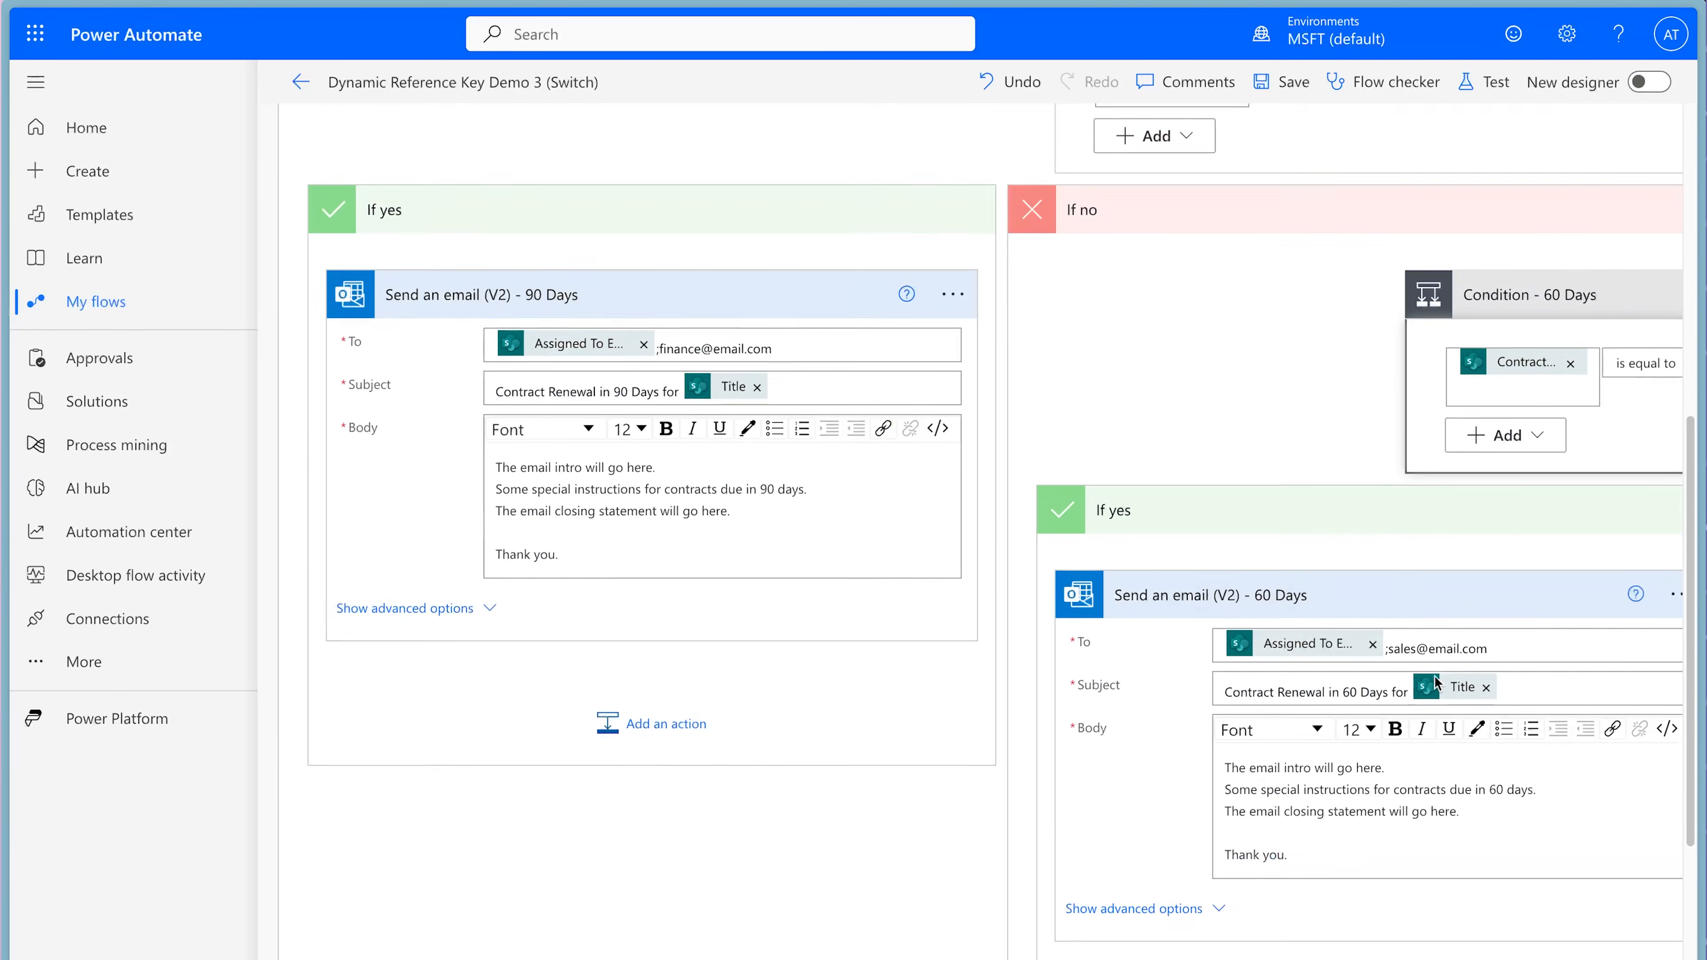
{"action": "scroll", "coordinate": [1432, 681], "scroll_direction": "right", "scroll_amount": 9}
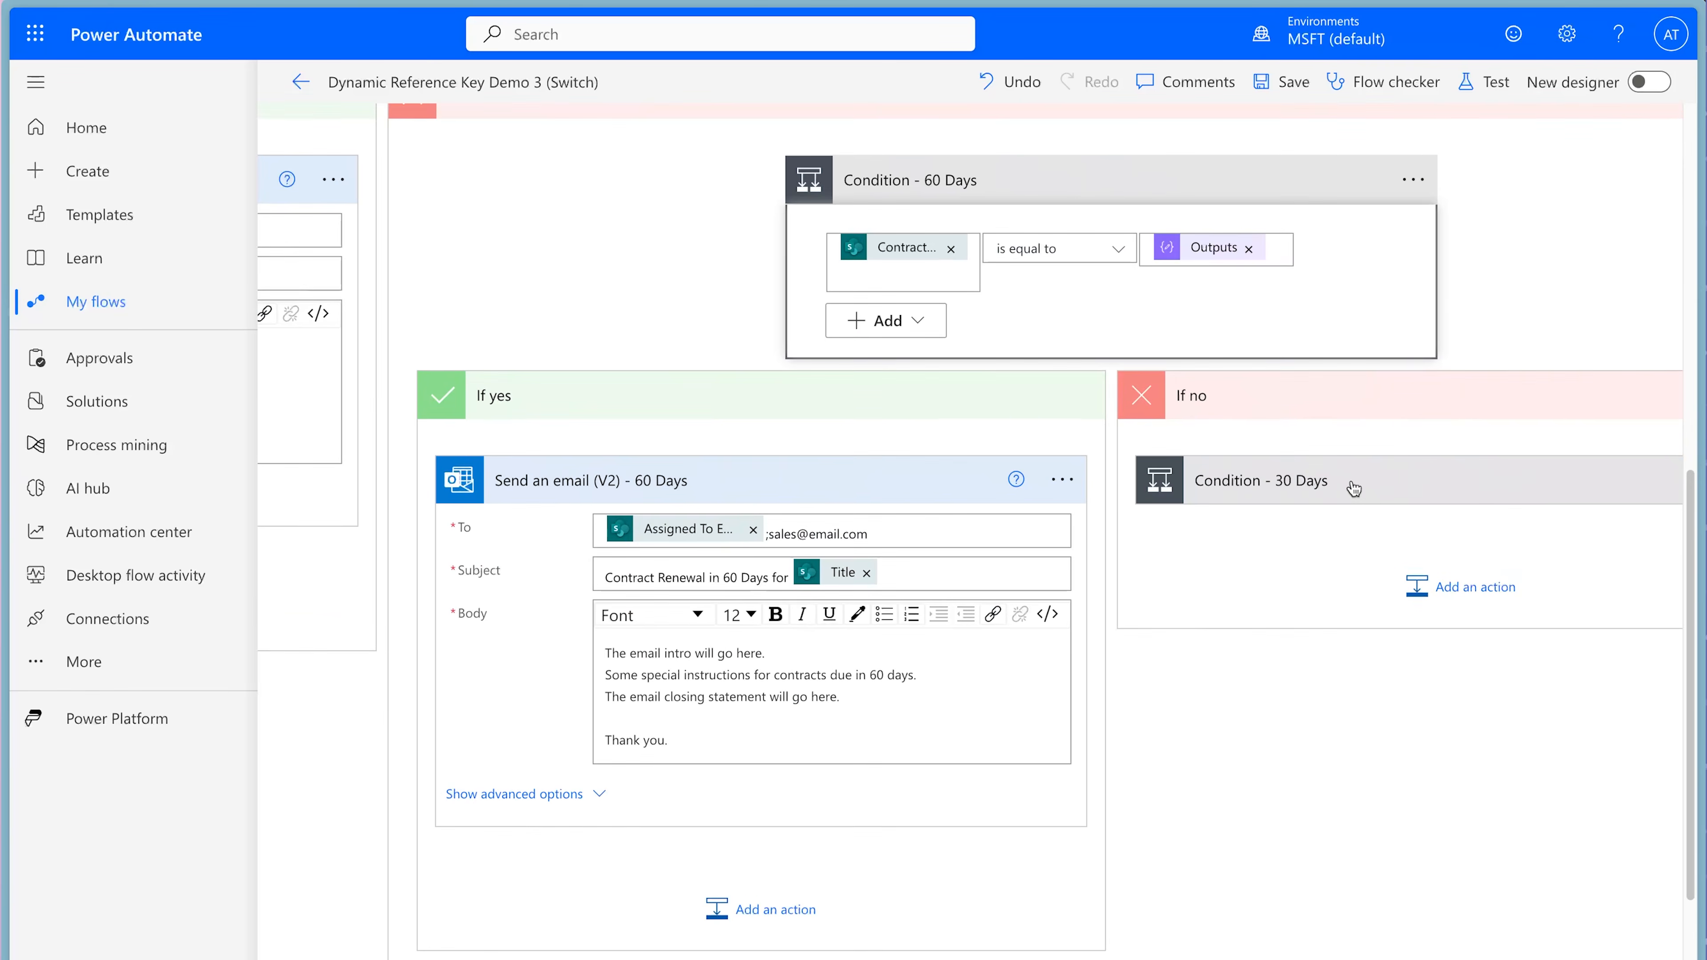
{"action": "left_click", "coordinate": [1347, 490]}
{"action": "scroll", "coordinate": [1479, 686], "scroll_direction": "right", "scroll_amount": 8}
{"action": "scroll", "coordinate": [1479, 686], "scroll_direction": "down", "scroll_amount": 7}
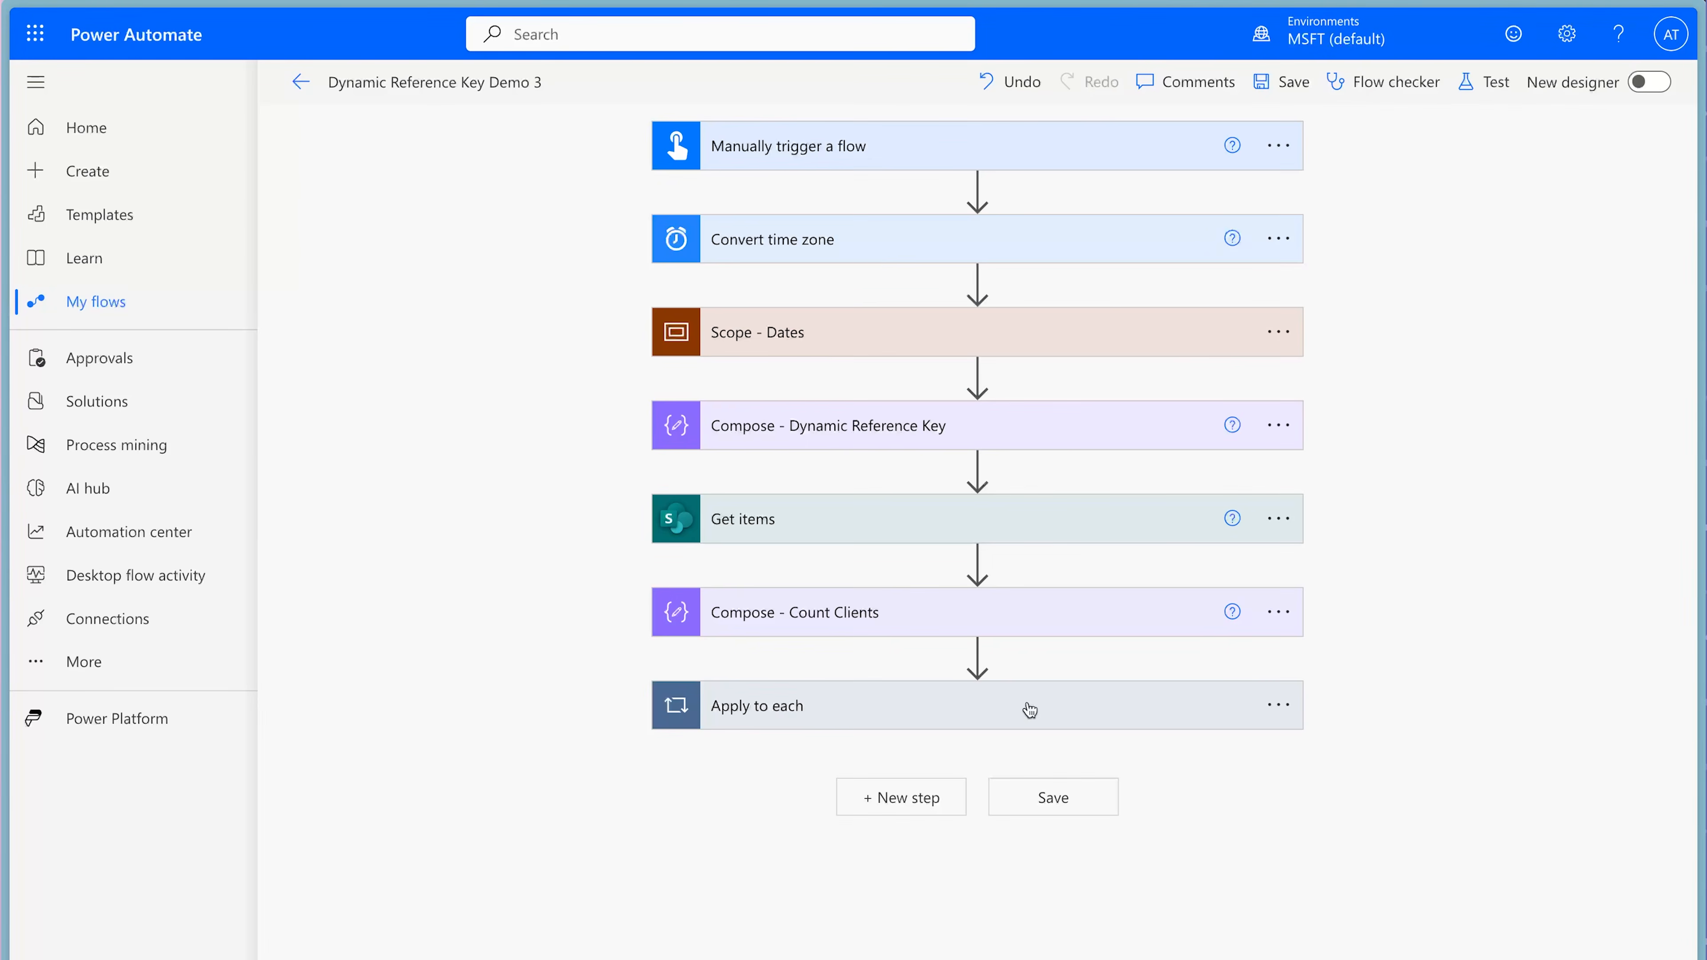
In the Apply to each loop's Send an email (V2) action, replace the dynamic To expression with a single recipient's email address.
{"action": "left_click", "coordinate": [1029, 709]}
{"action": "left_click", "coordinate": [1127, 789]}
{"action": "scroll", "coordinate": [1601, 750], "scroll_direction": "down", "scroll_amount": 1}
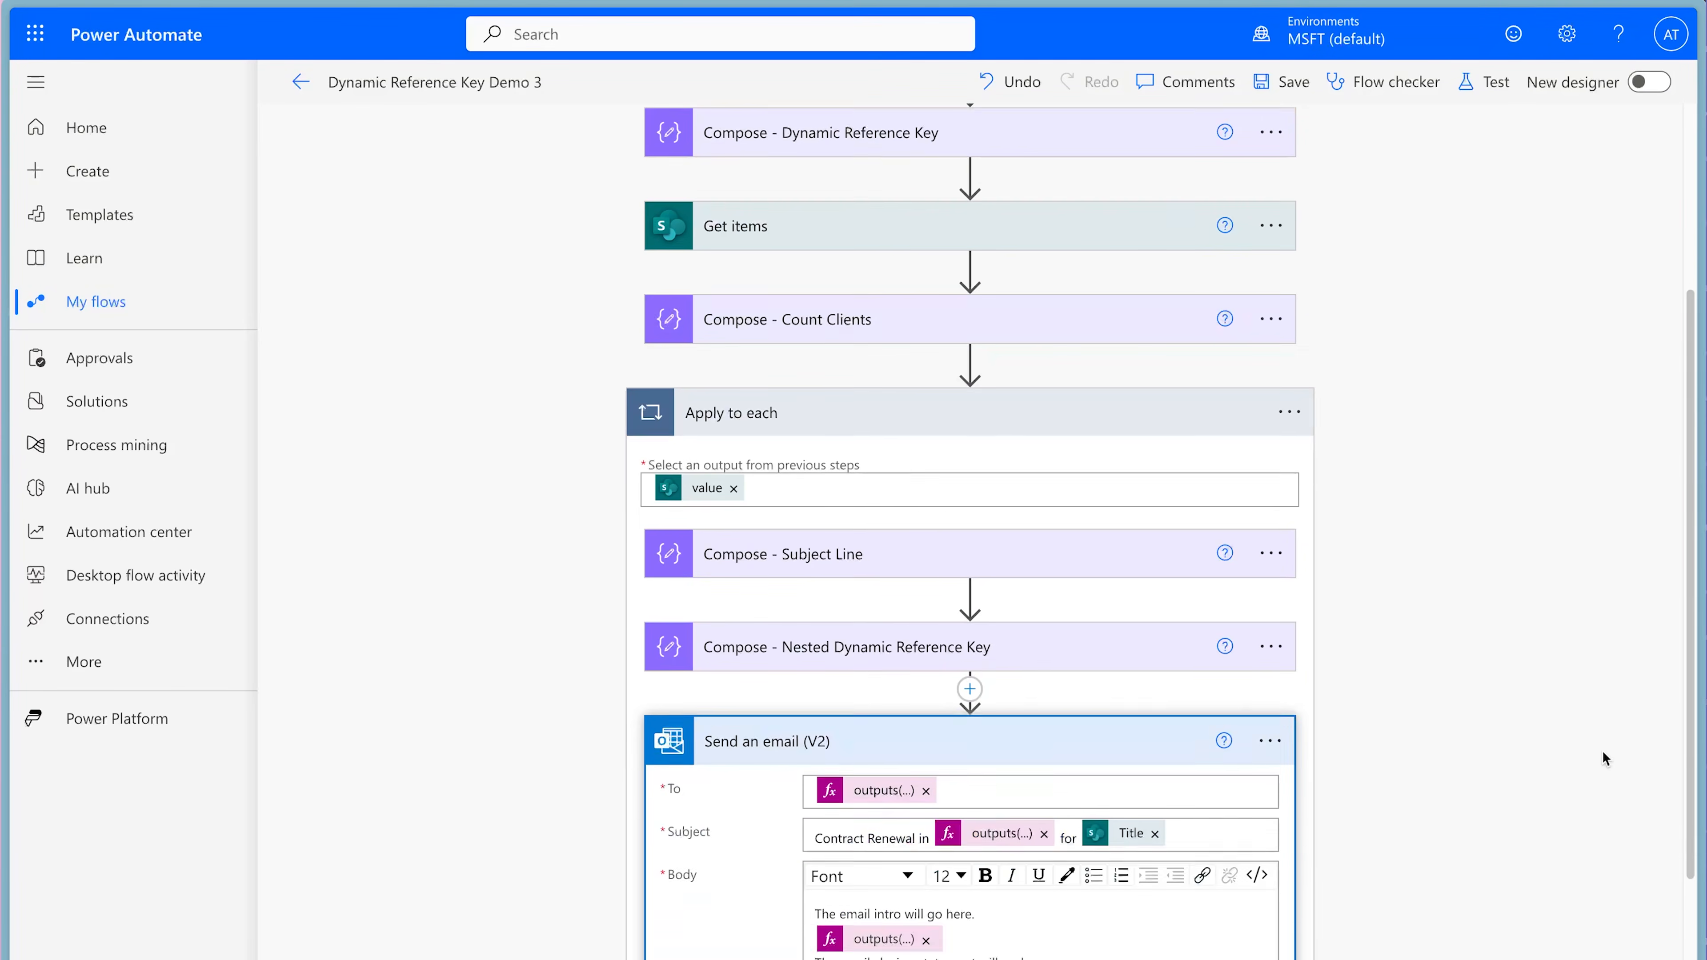
{"action": "scroll", "coordinate": [1602, 750], "scroll_direction": "down", "scroll_amount": 4}
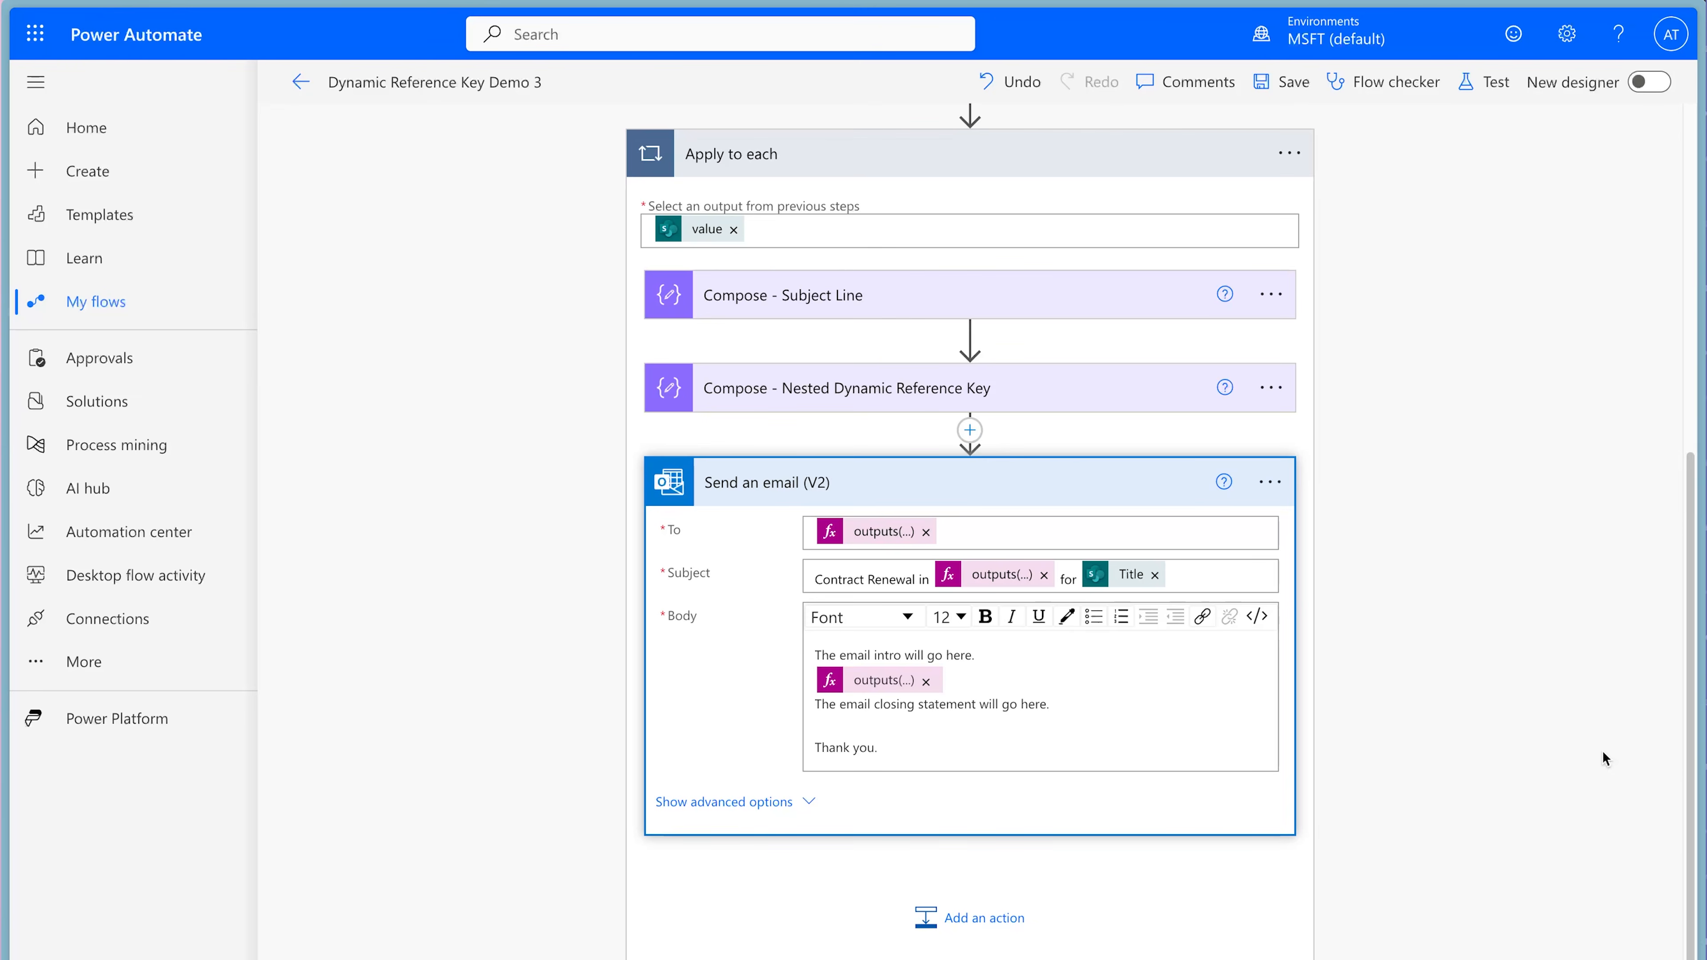
{"action": "left_click", "coordinate": [926, 531]}
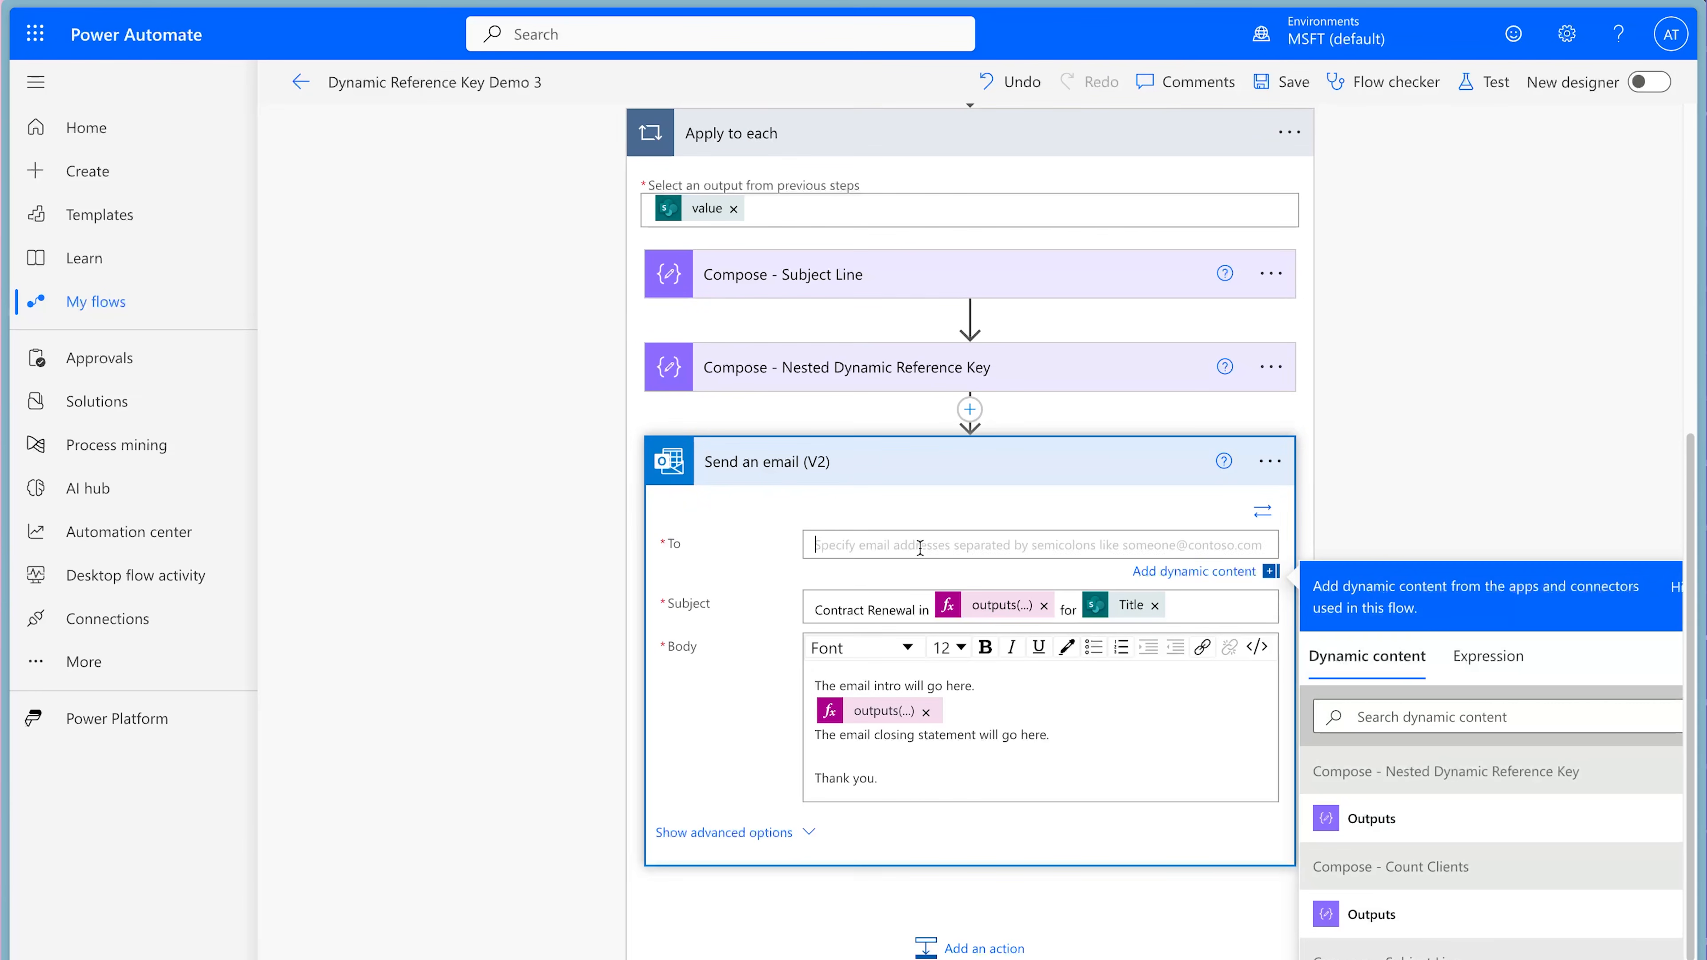
{"action": "type", "text": "me@email.com"}
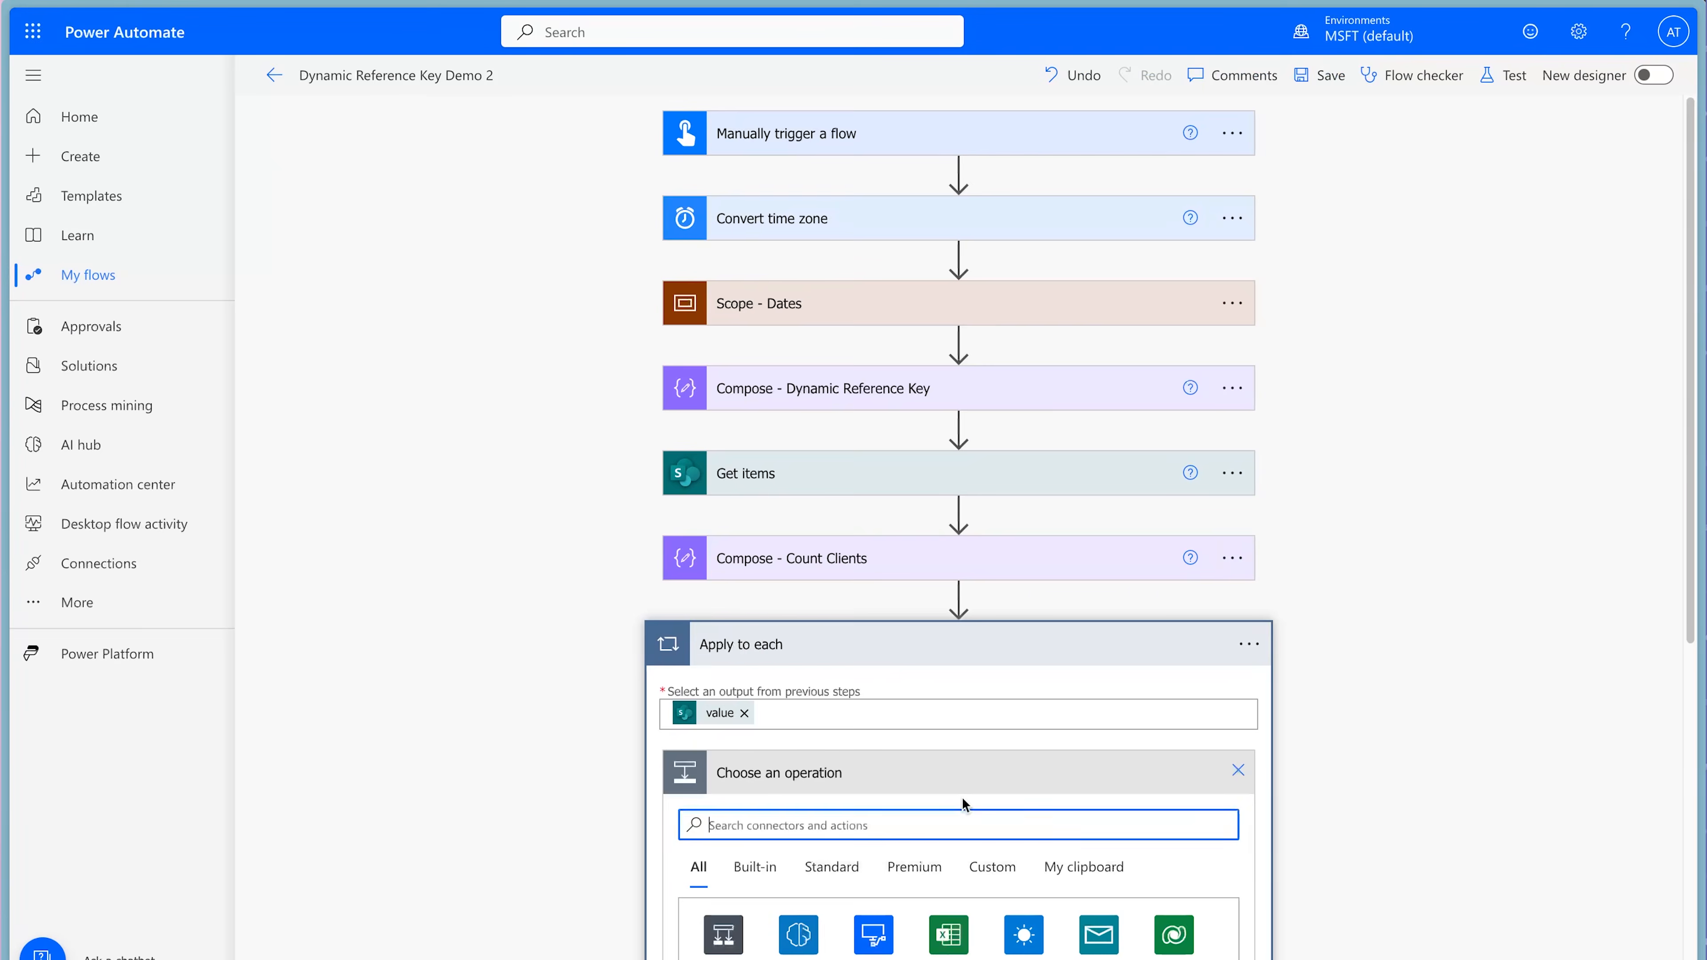
In Dynamic Reference Key Demo 2, add a Compose action inside Apply to each and rename it Compose - Subject Line.
{"action": "type", "text": "compos"}
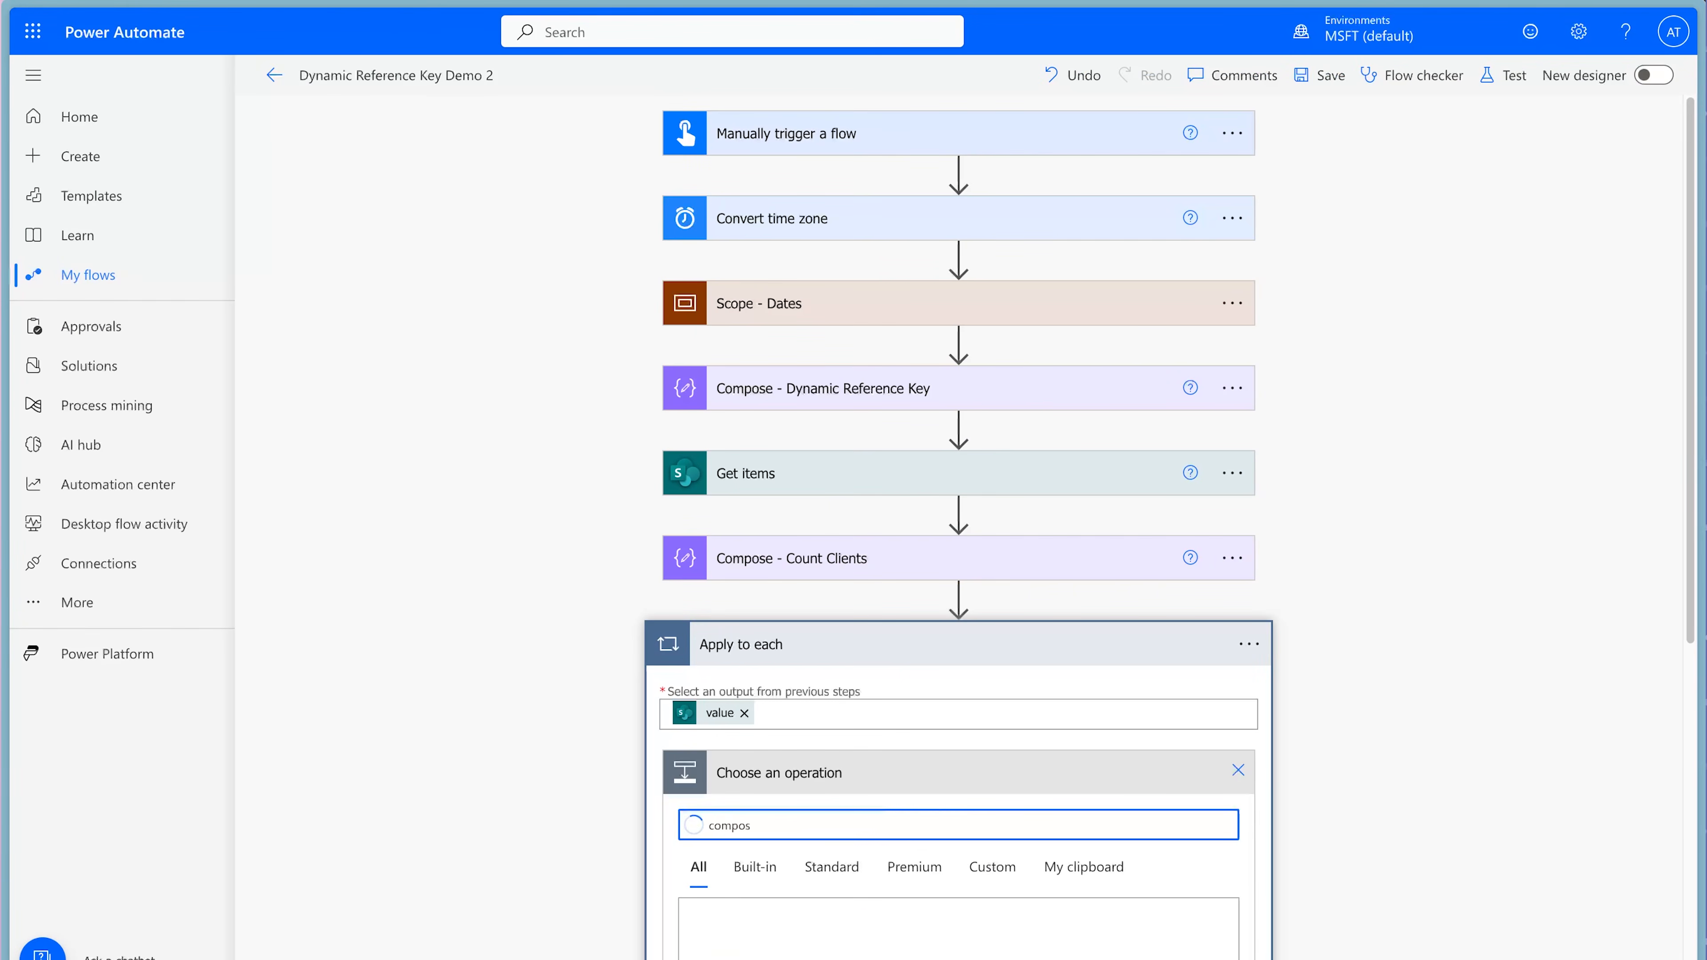
{"action": "scroll", "coordinate": [1285, 777], "scroll_direction": "down", "scroll_amount": 3}
{"action": "scroll", "coordinate": [1287, 776], "scroll_direction": "down", "scroll_amount": 1}
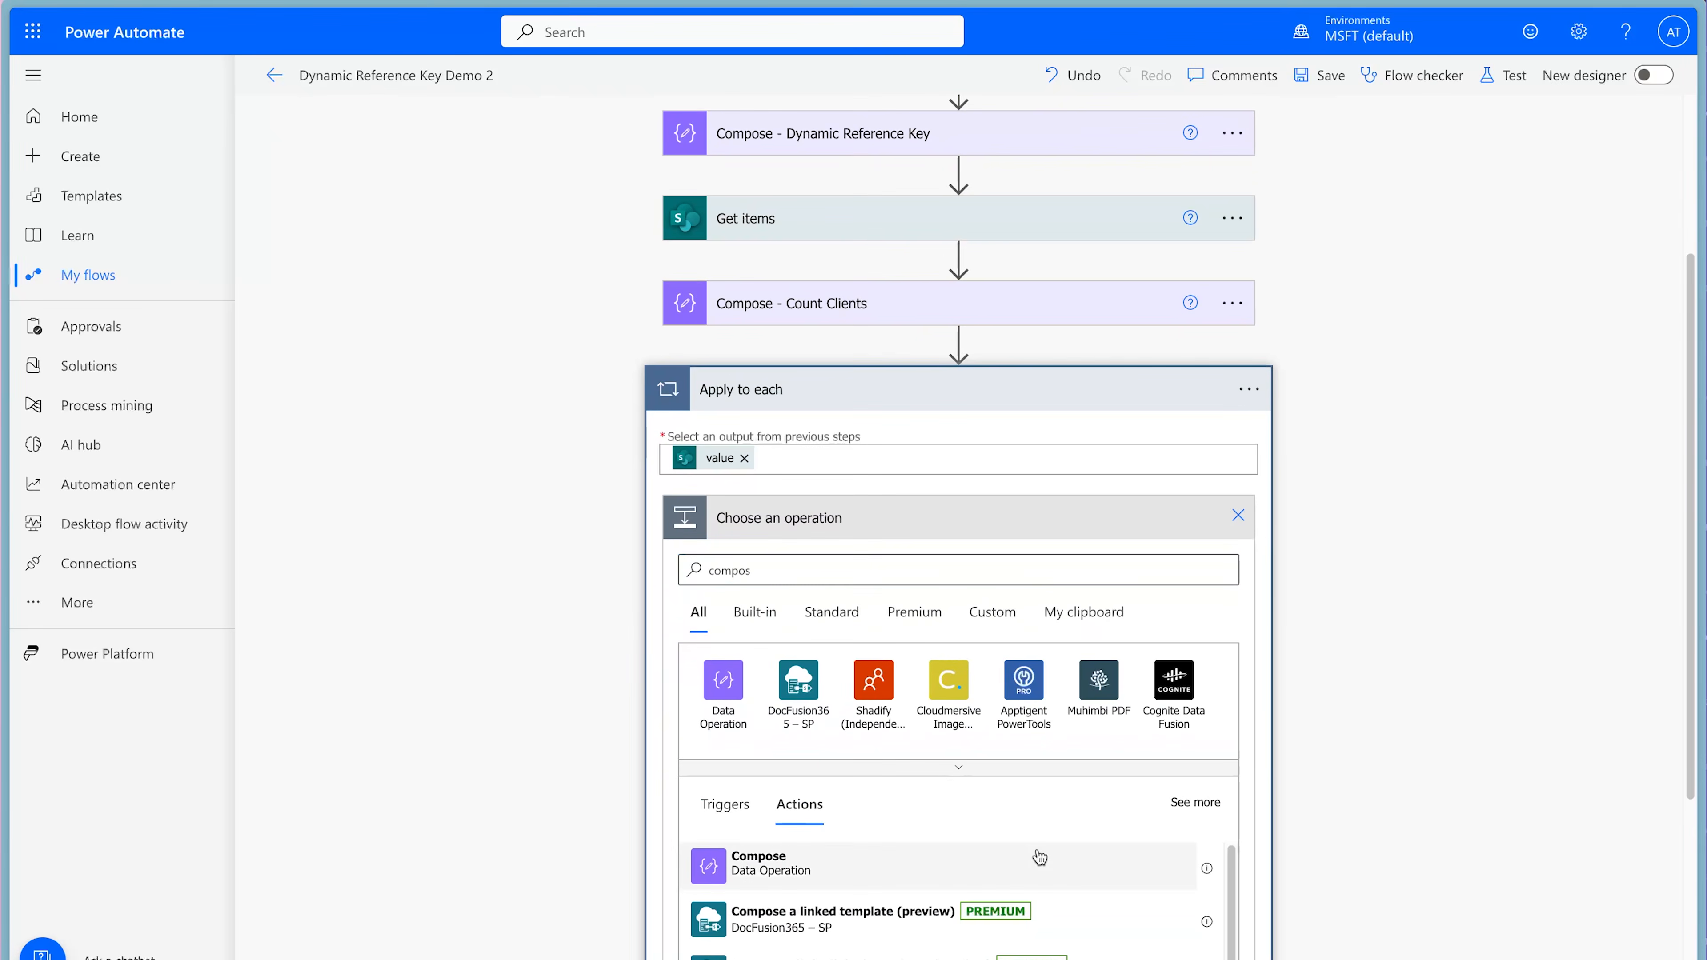
{"action": "left_click", "coordinate": [1038, 860]}
{"action": "left_click", "coordinate": [1232, 707]}
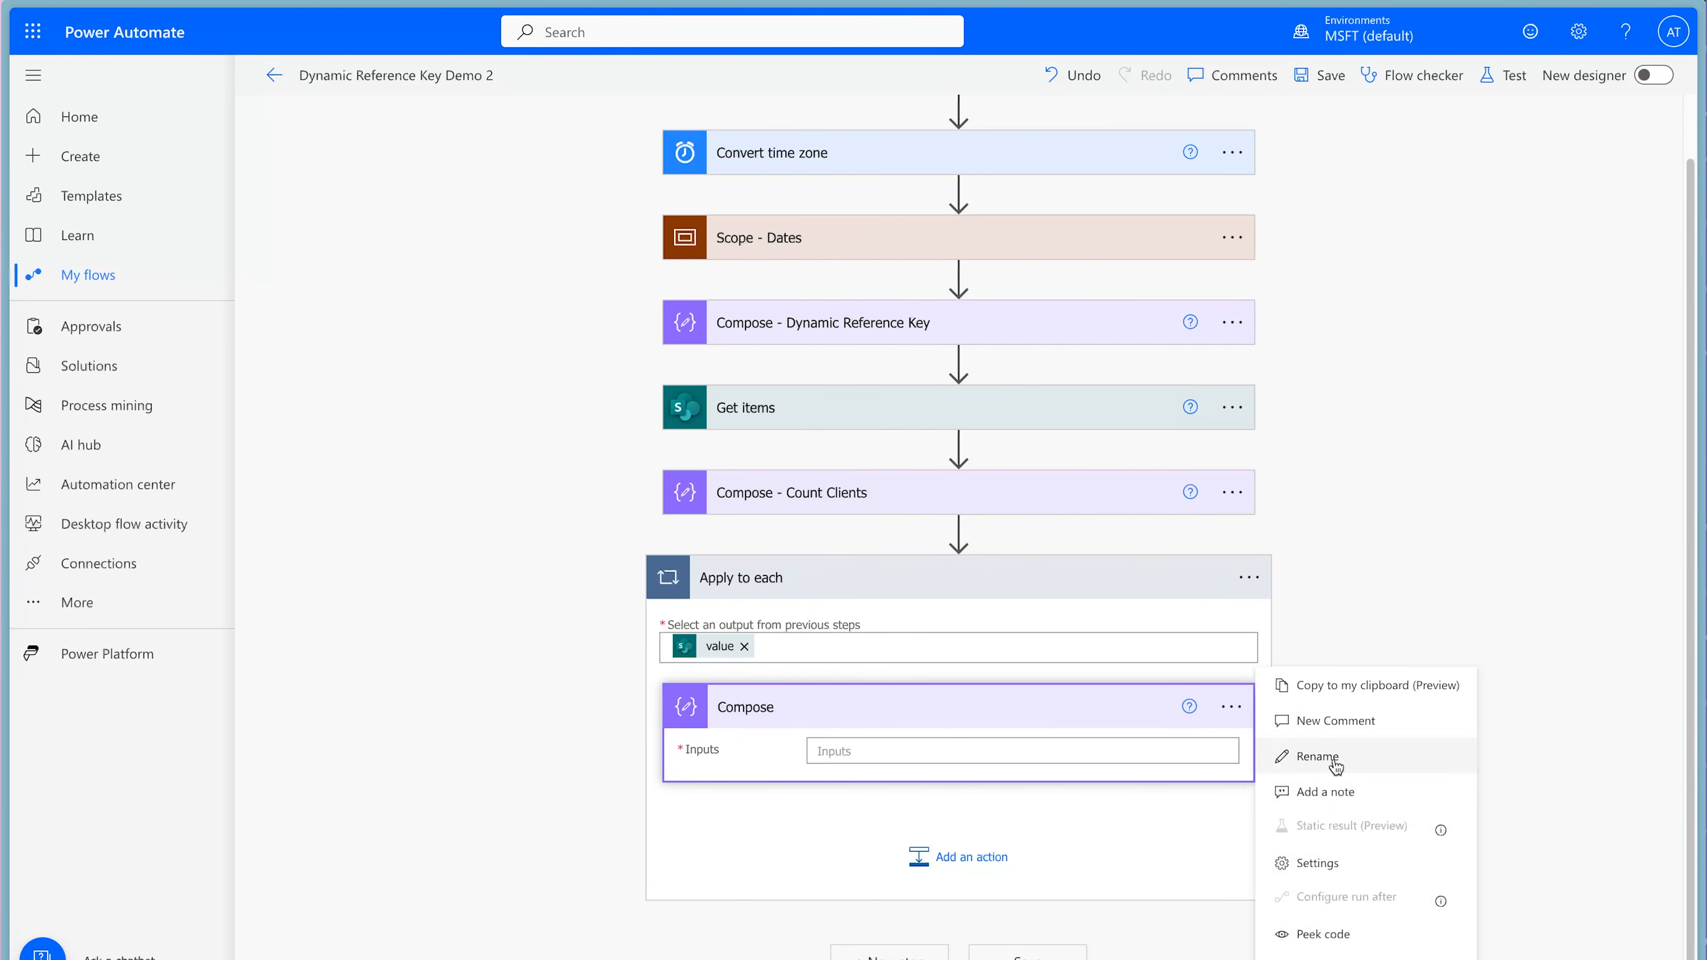
{"action": "left_click", "coordinate": [1317, 757]}
{"action": "key", "text": "End"}
{"action": "type", "text": "- Su"}
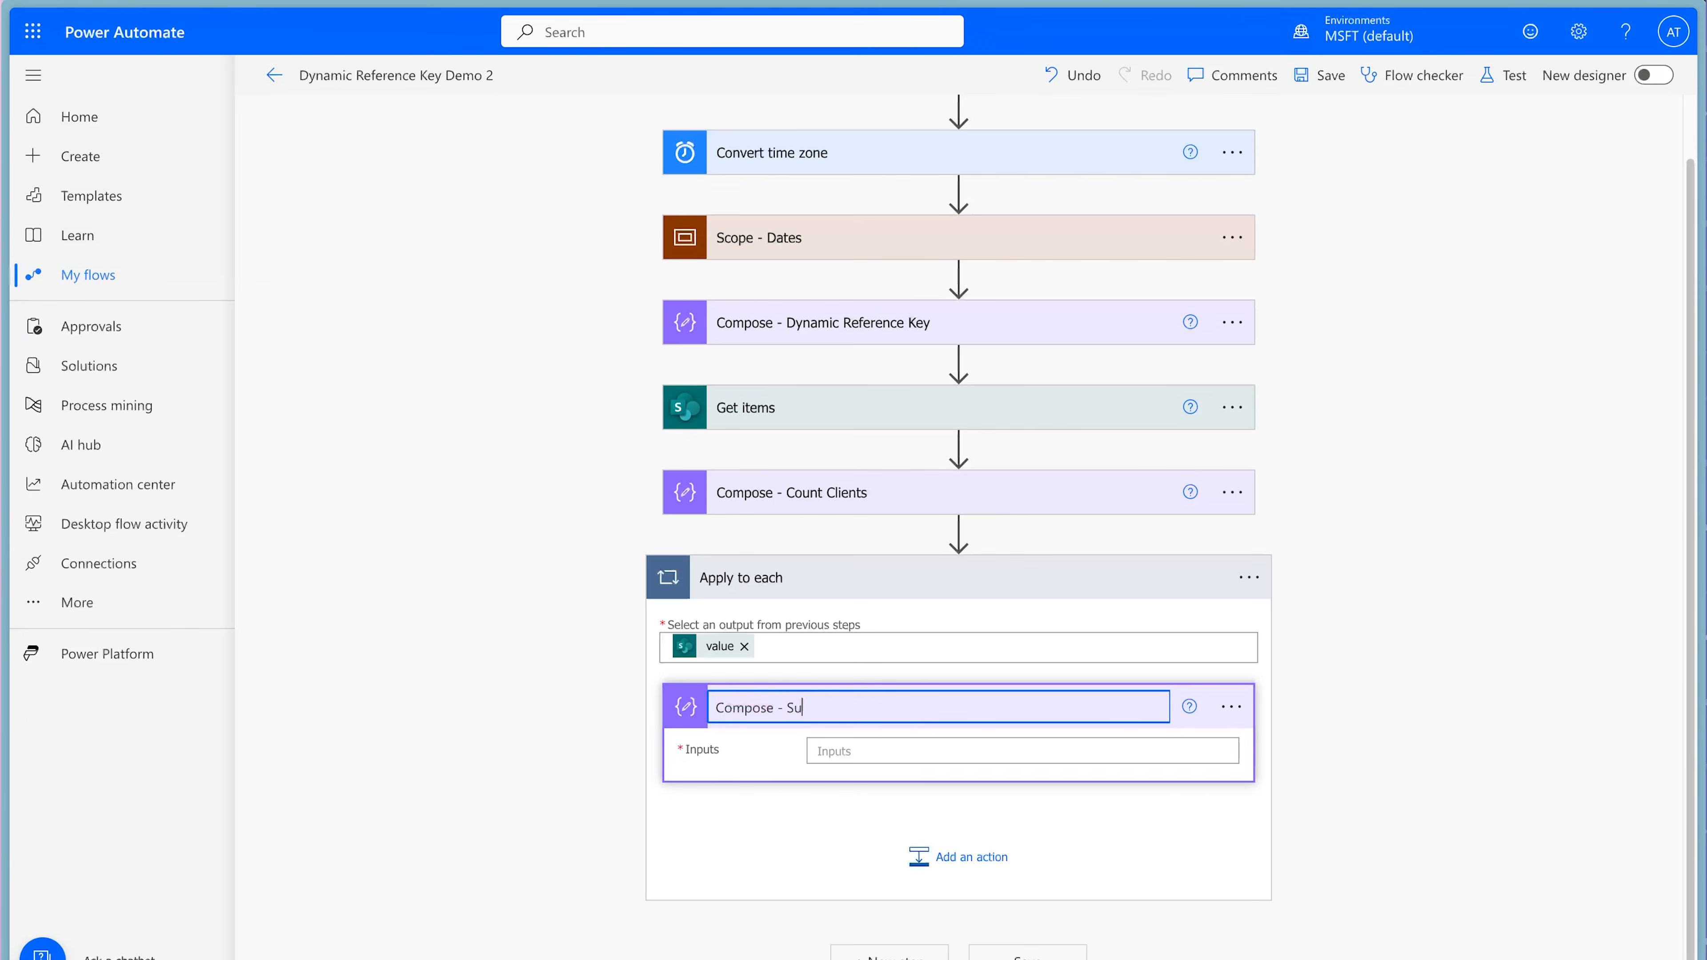
{"action": "type", "text": "bject Line"}
Start an expression in the Compose - Subject Line inputs with the key lookup ?[item()?['ContractRenewal']].
{"action": "left_click", "coordinate": [1221, 750]}
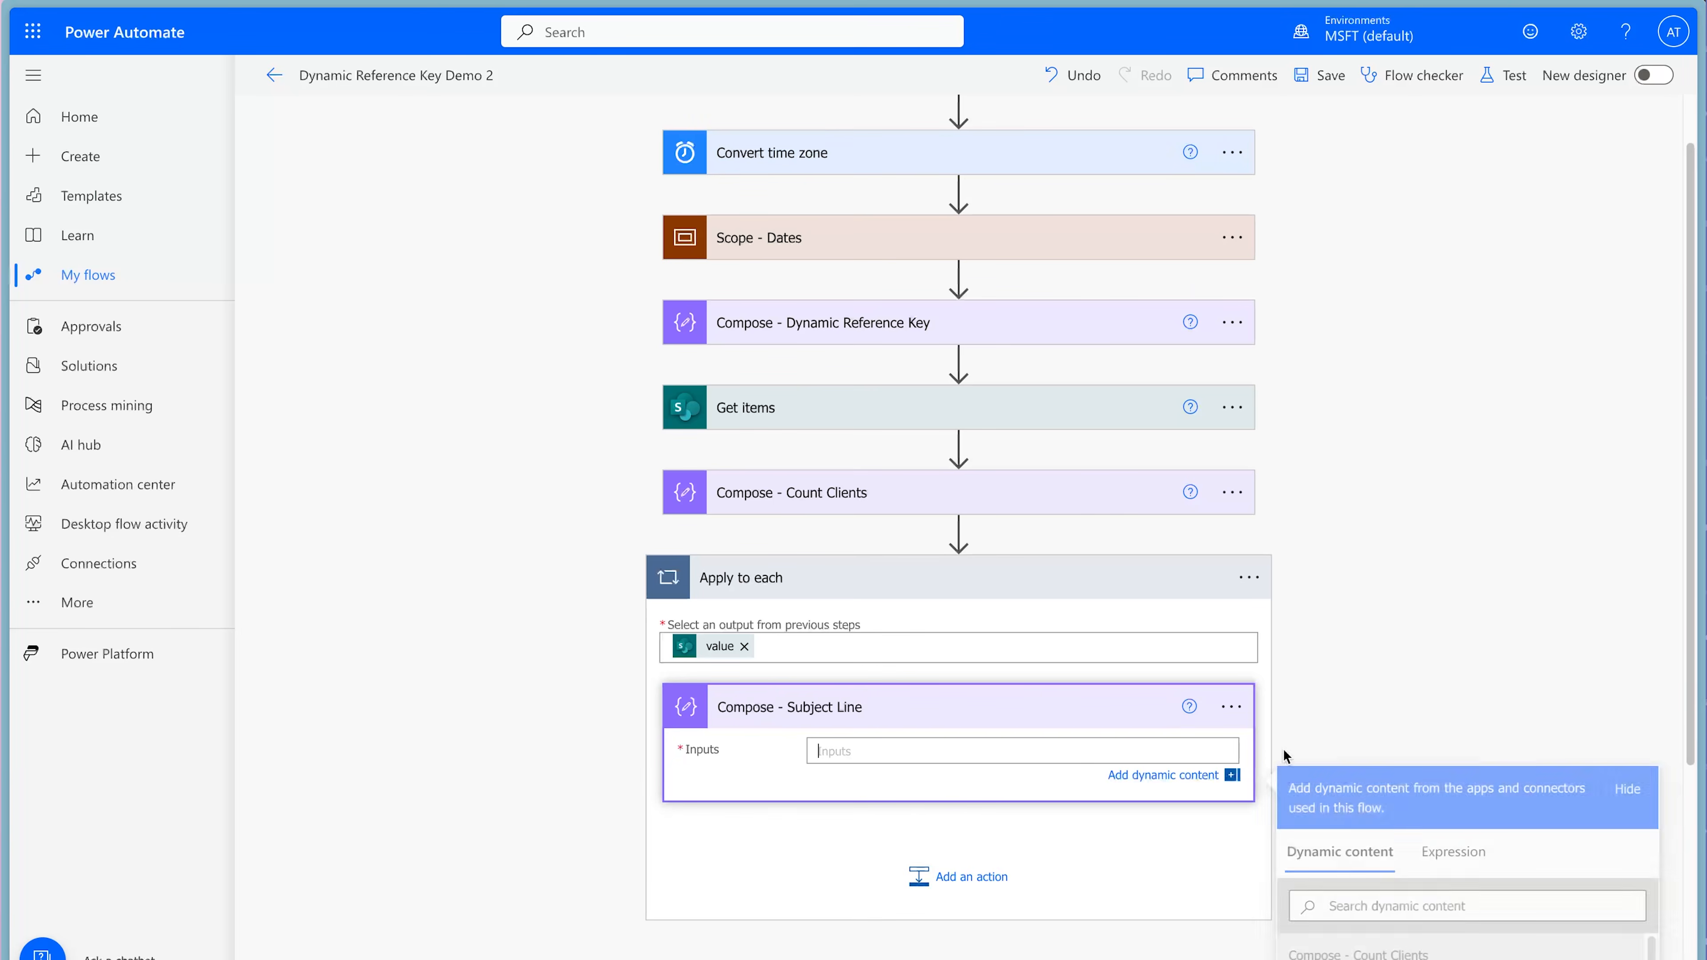
{"action": "scroll", "coordinate": [1506, 735], "scroll_direction": "down", "scroll_amount": 5}
{"action": "left_click", "coordinate": [1465, 573]}
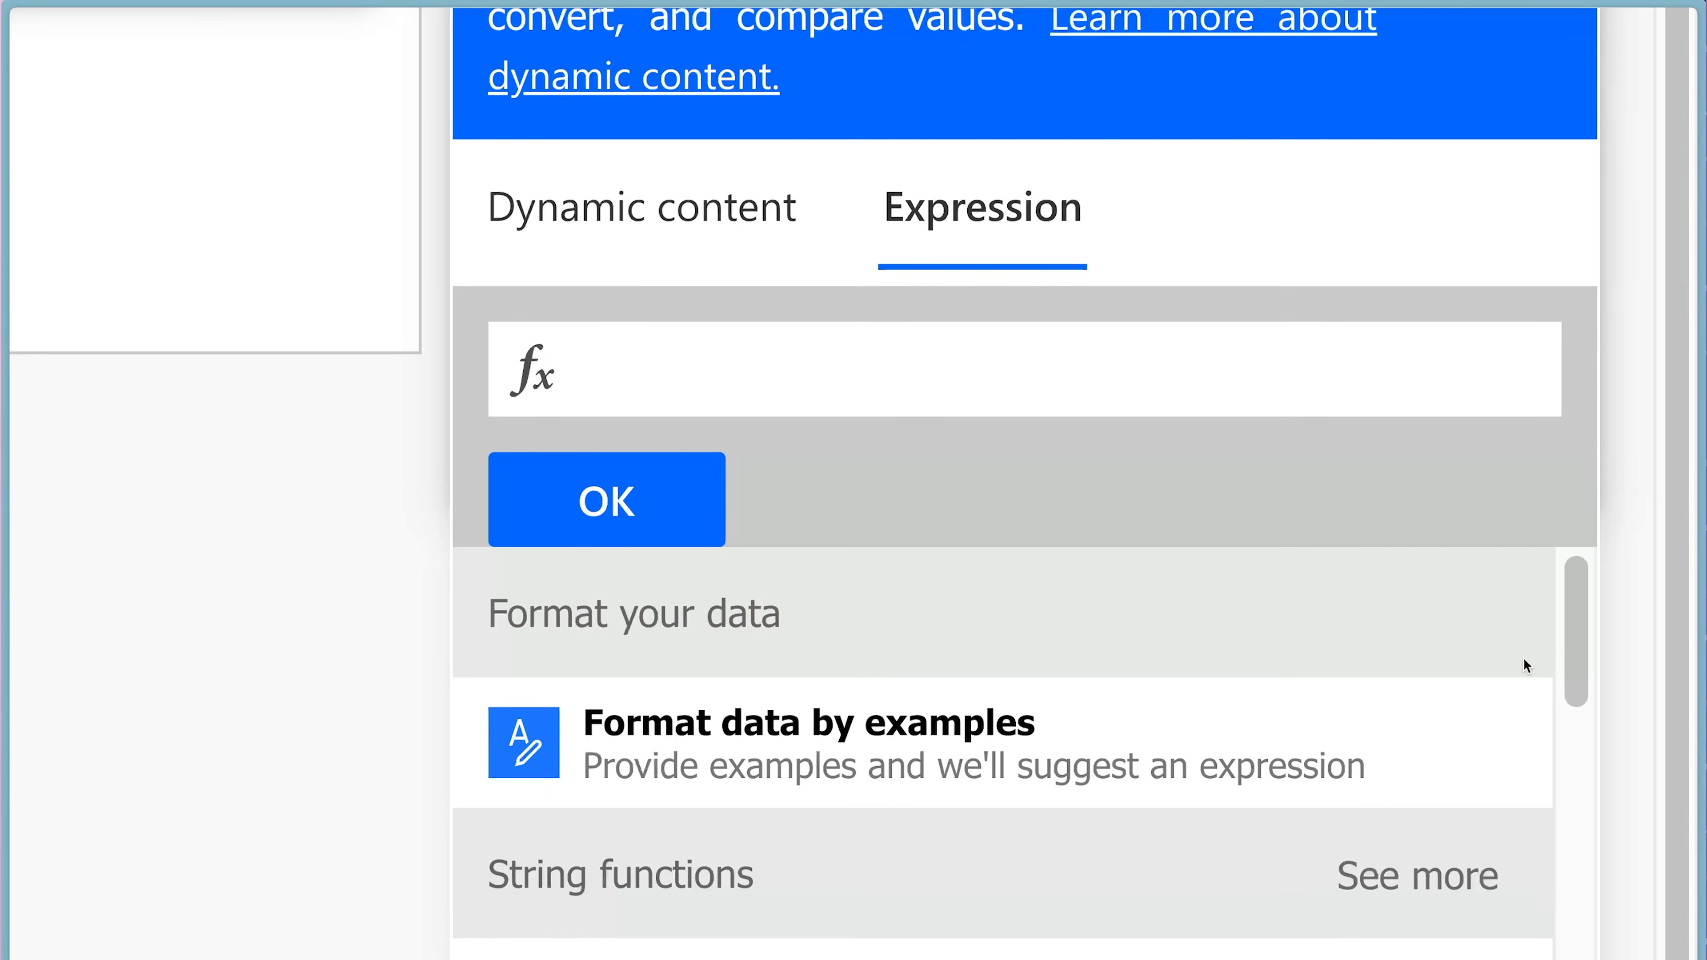
{"action": "type", "text": "? ["}
{"action": "left_click", "coordinate": [642, 207]}
{"action": "scroll", "coordinate": [1139, 574], "scroll_direction": "down", "scroll_amount": 2}
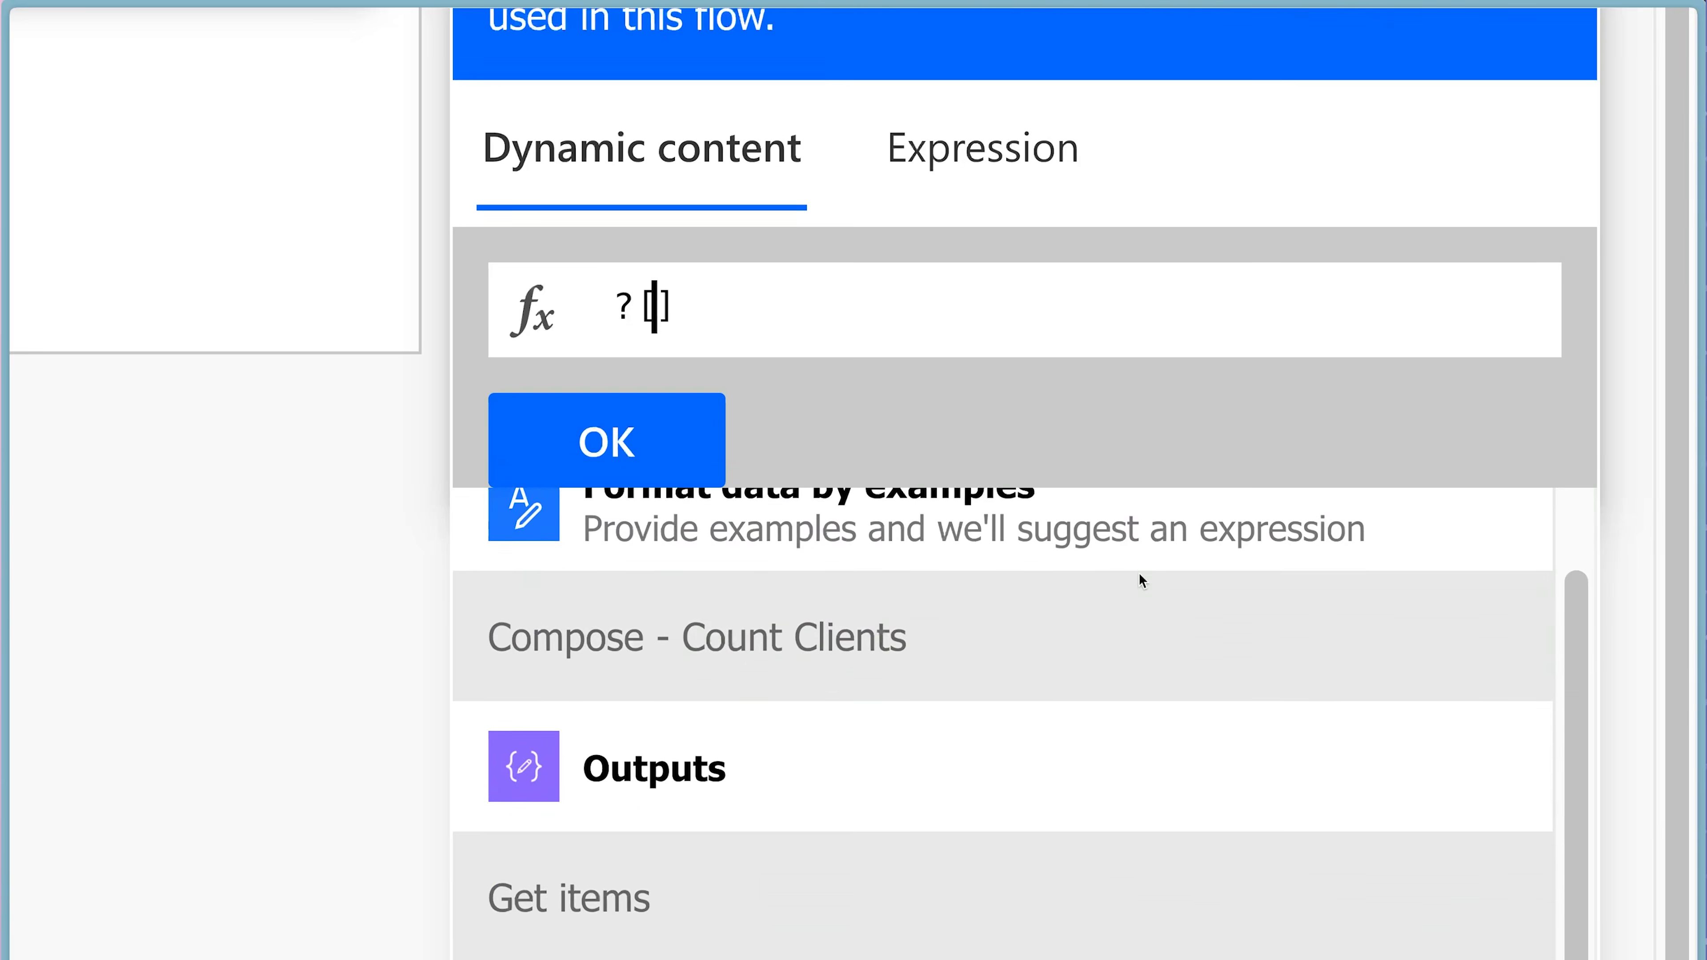
{"action": "scroll", "coordinate": [1139, 579], "scroll_direction": "down", "scroll_amount": 3}
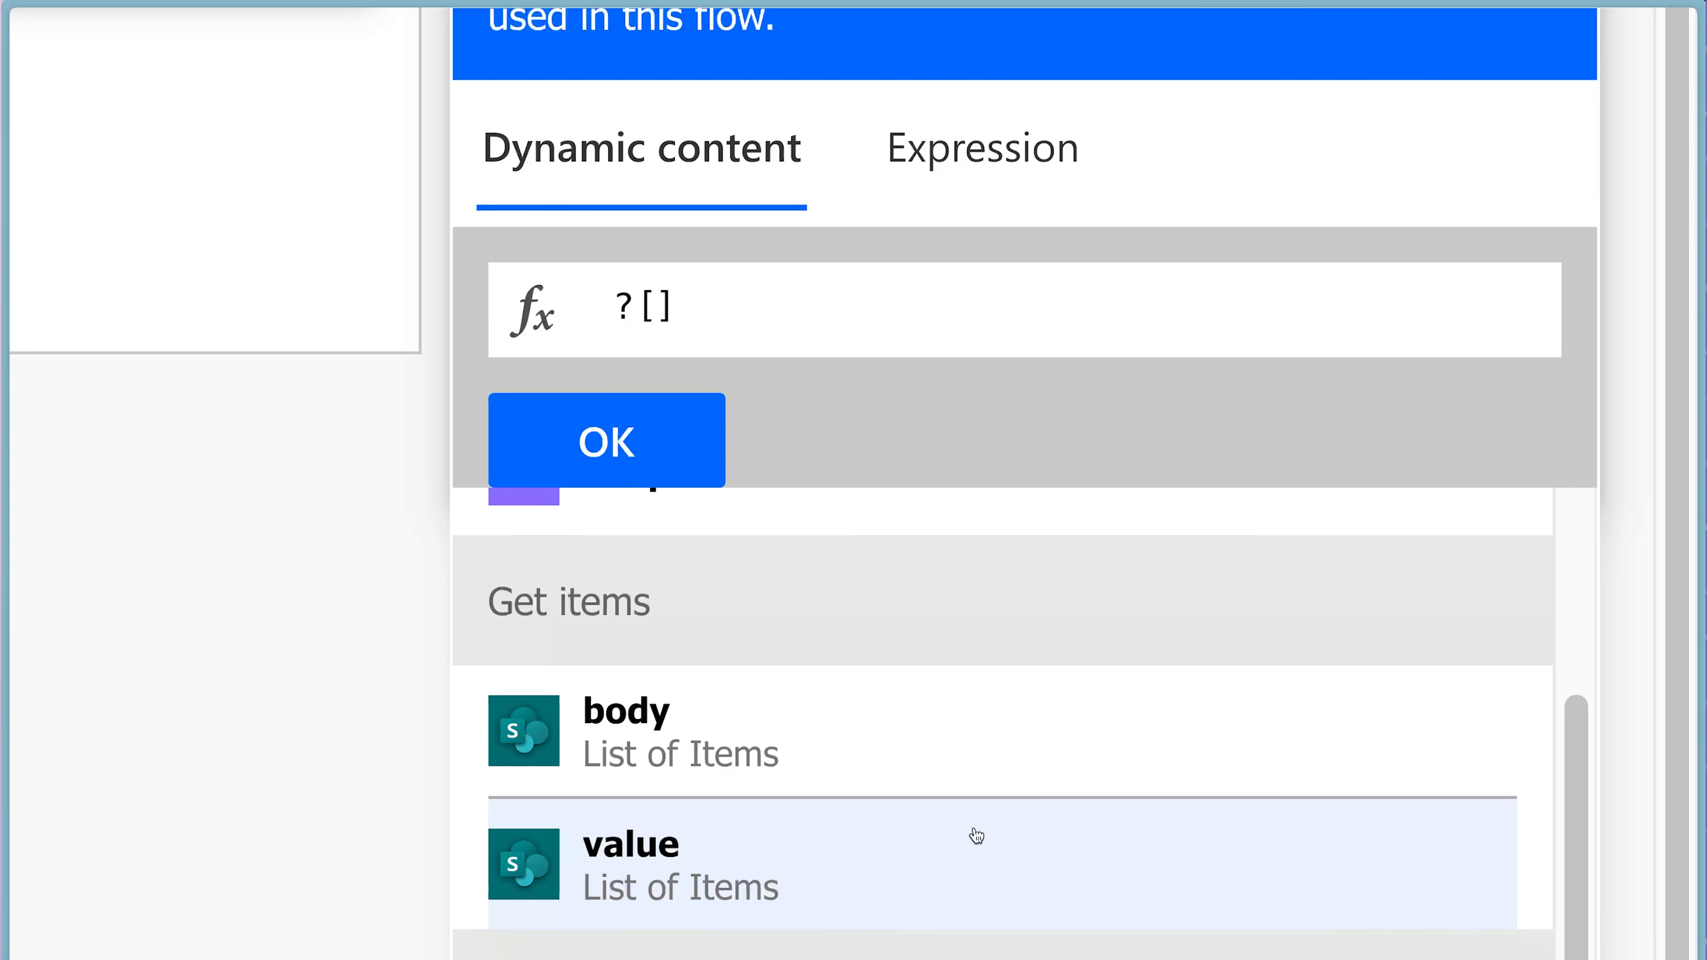
{"action": "type", "text": "item()"}
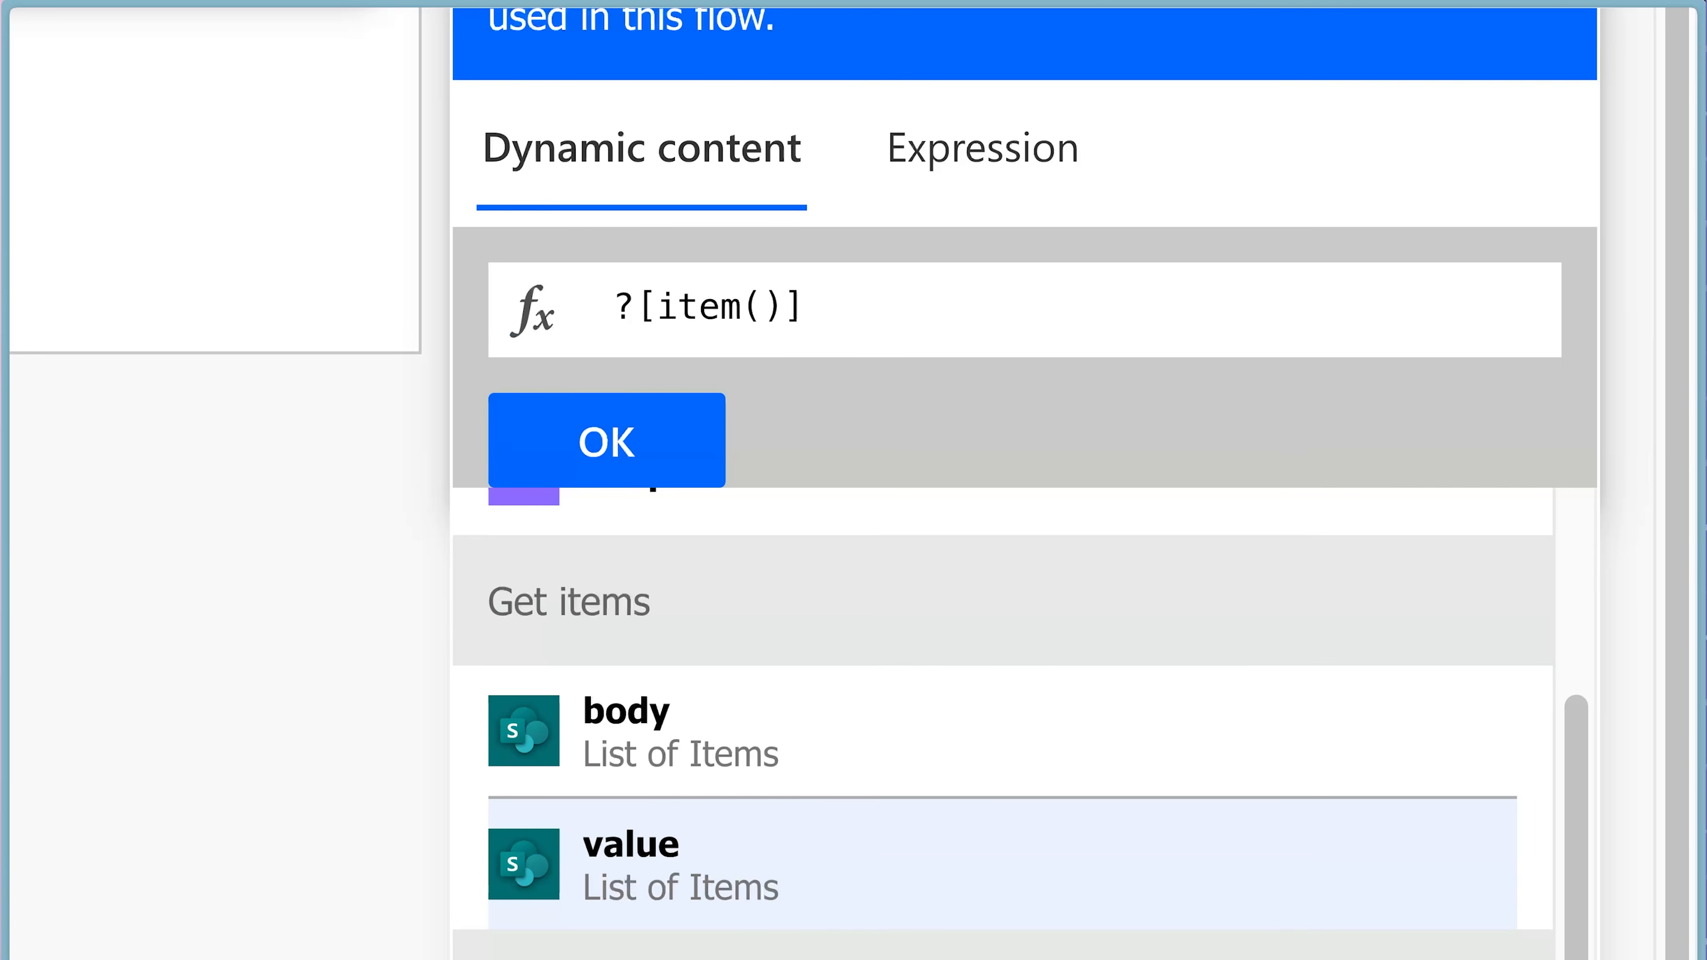
{"action": "type", "text": "?['"}
{"action": "type", "text": "ContractR"}
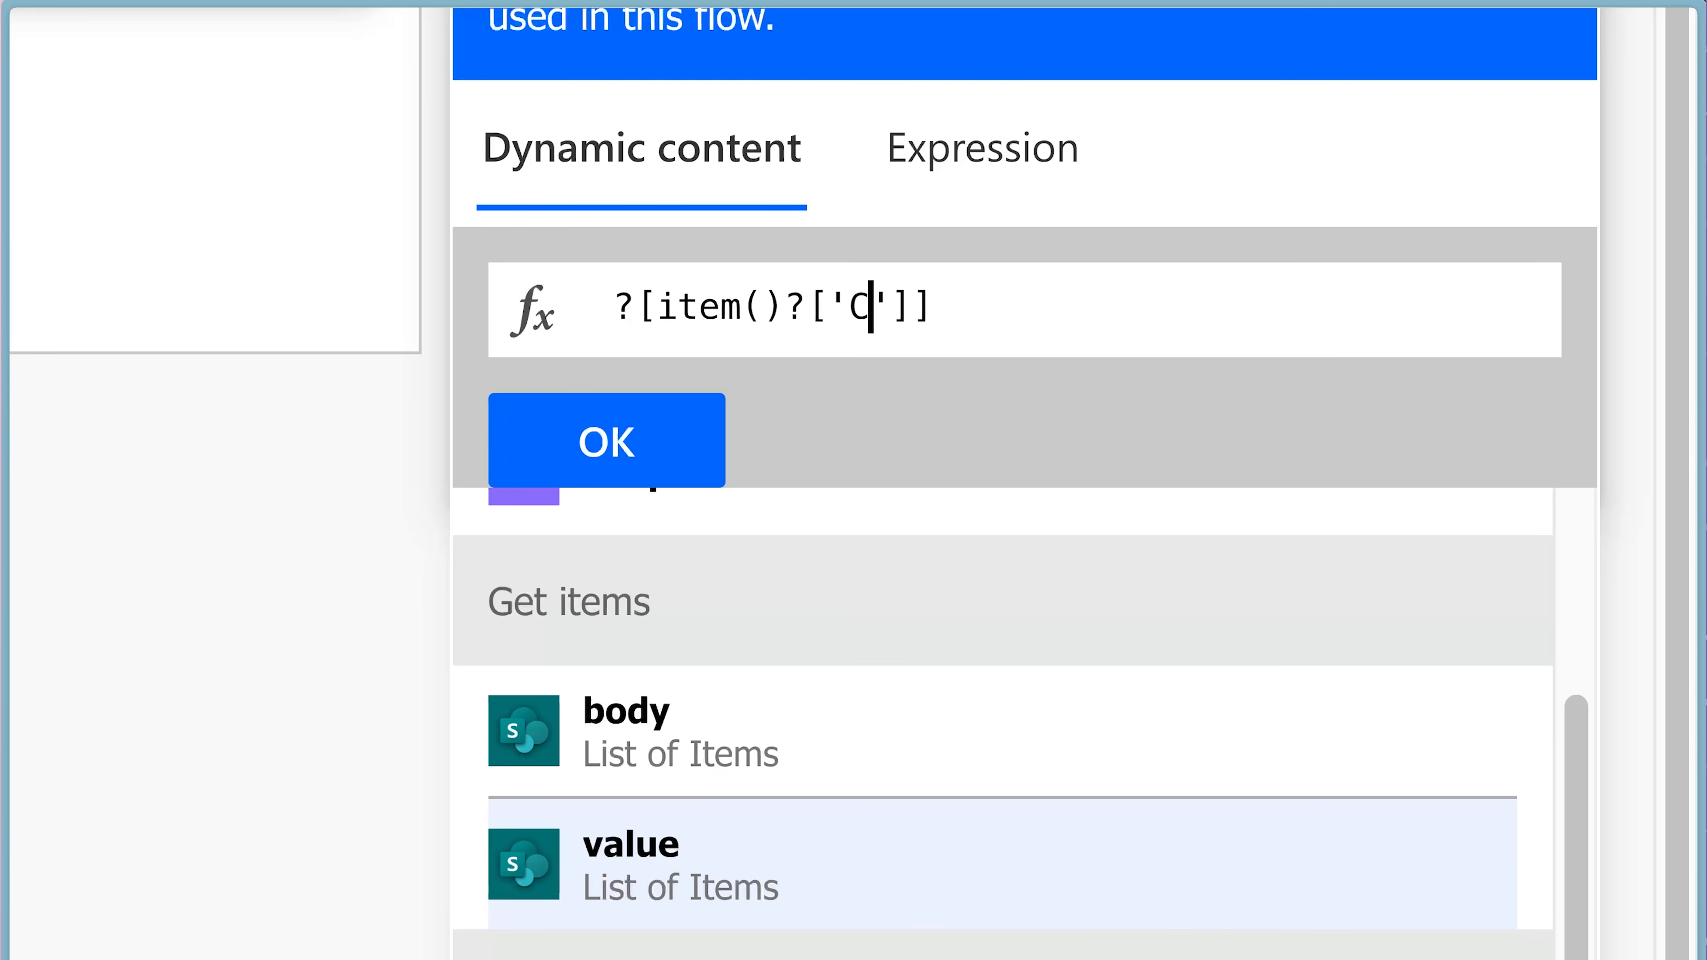
{"action": "type", "text": "enewal"}
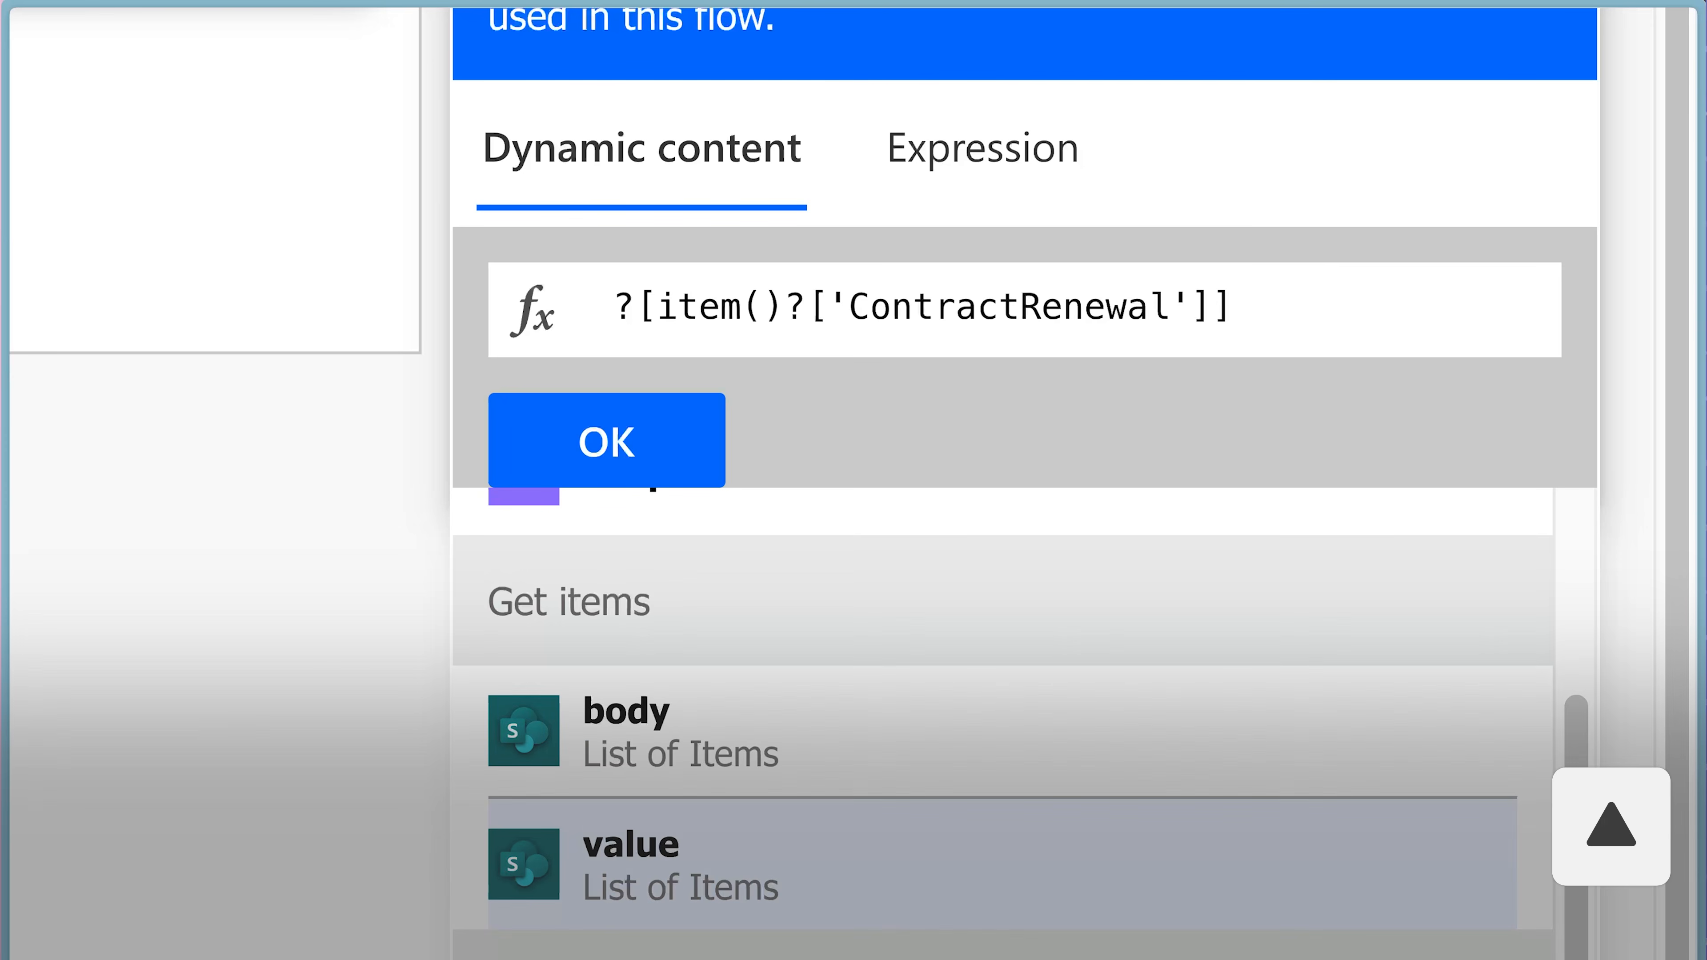
Insert the Compose - Dynamic Reference Key outputs in front of the key lookup and add the expression to the inputs.
{"action": "scroll", "coordinate": [967, 755], "scroll_direction": "down", "scroll_amount": 3}
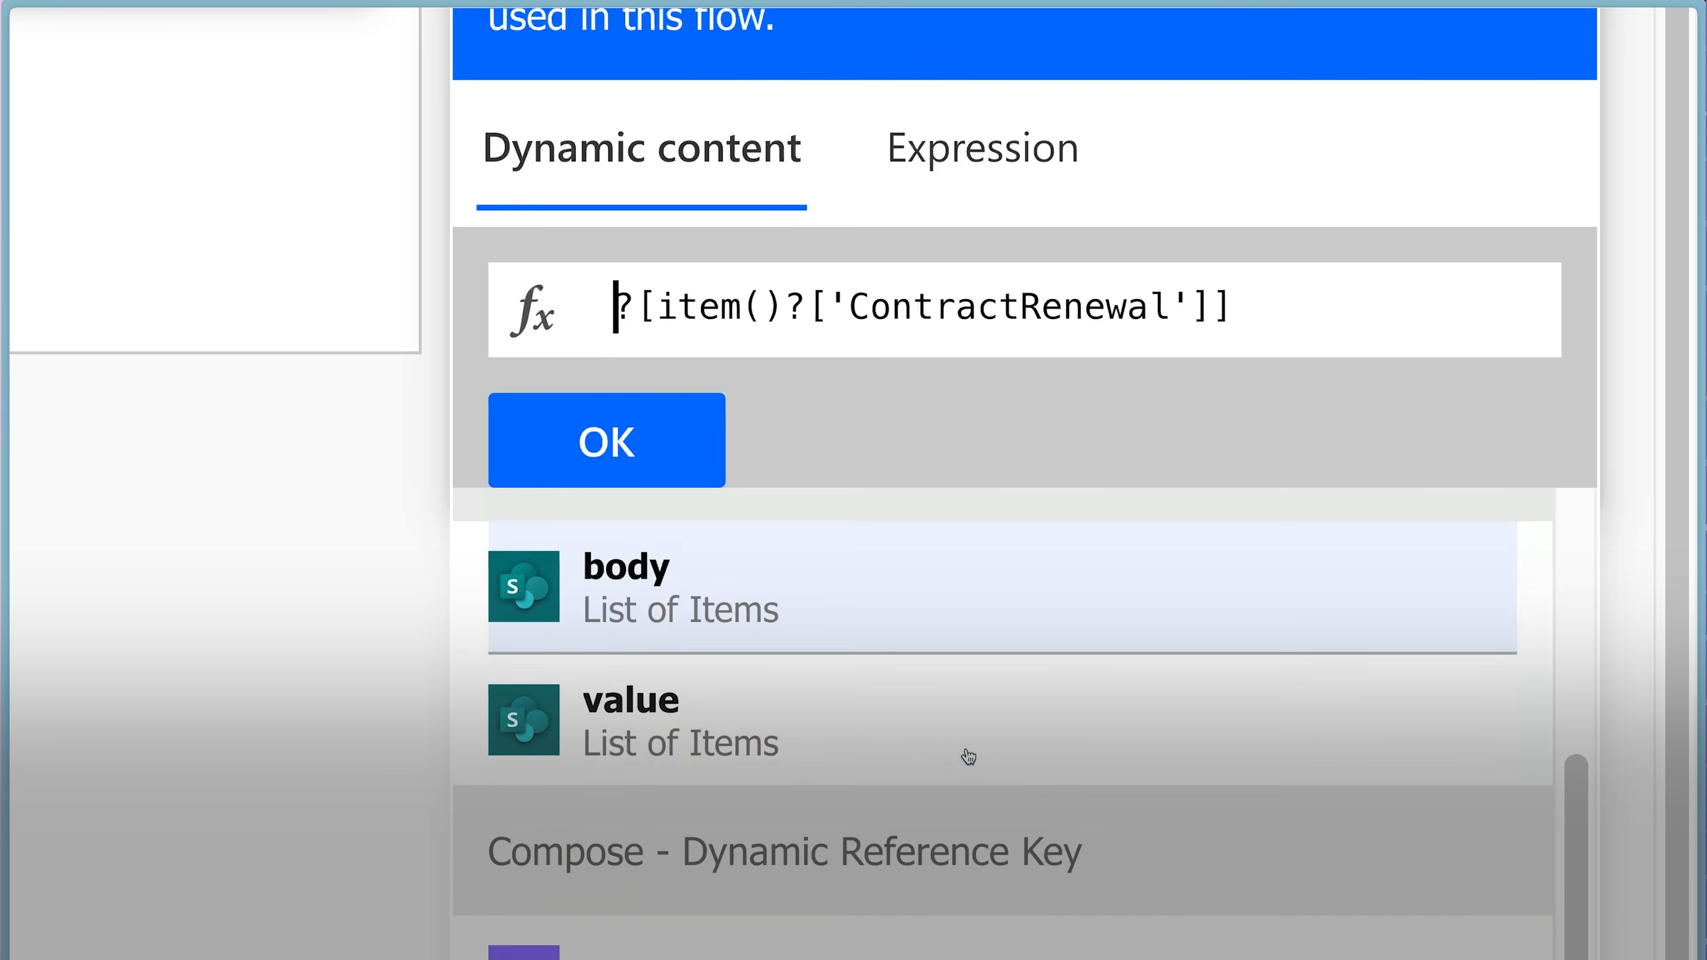
{"action": "scroll", "coordinate": [965, 748], "scroll_direction": "down", "scroll_amount": 1}
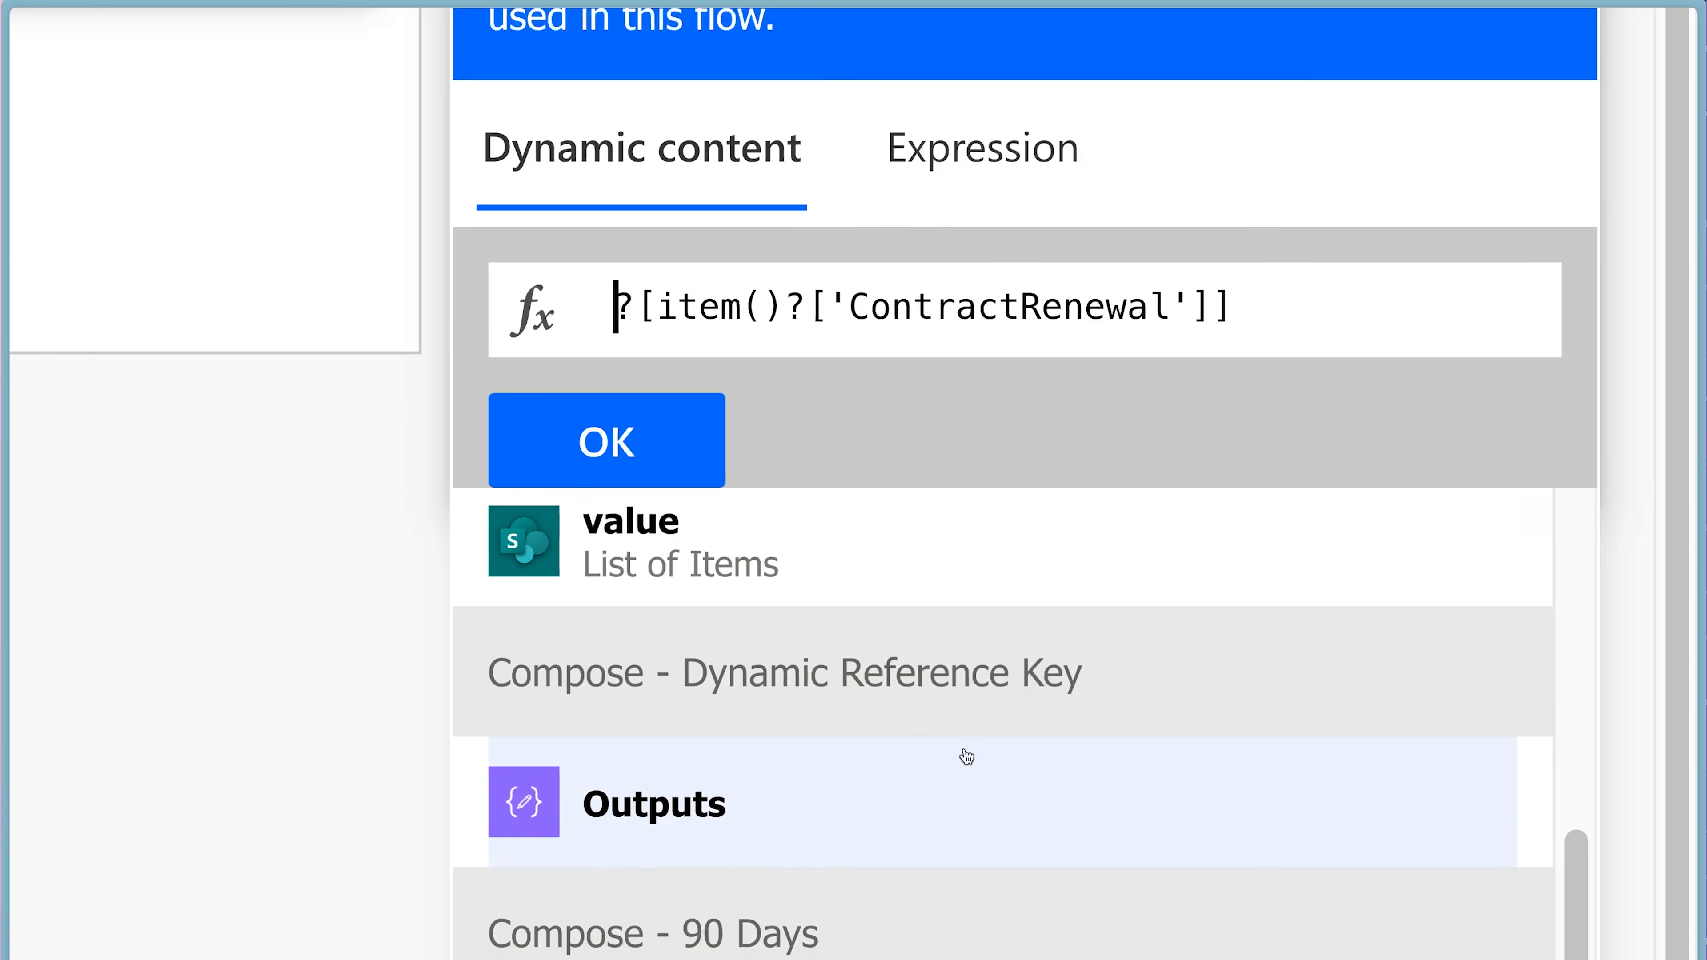
{"action": "left_click", "coordinate": [843, 785]}
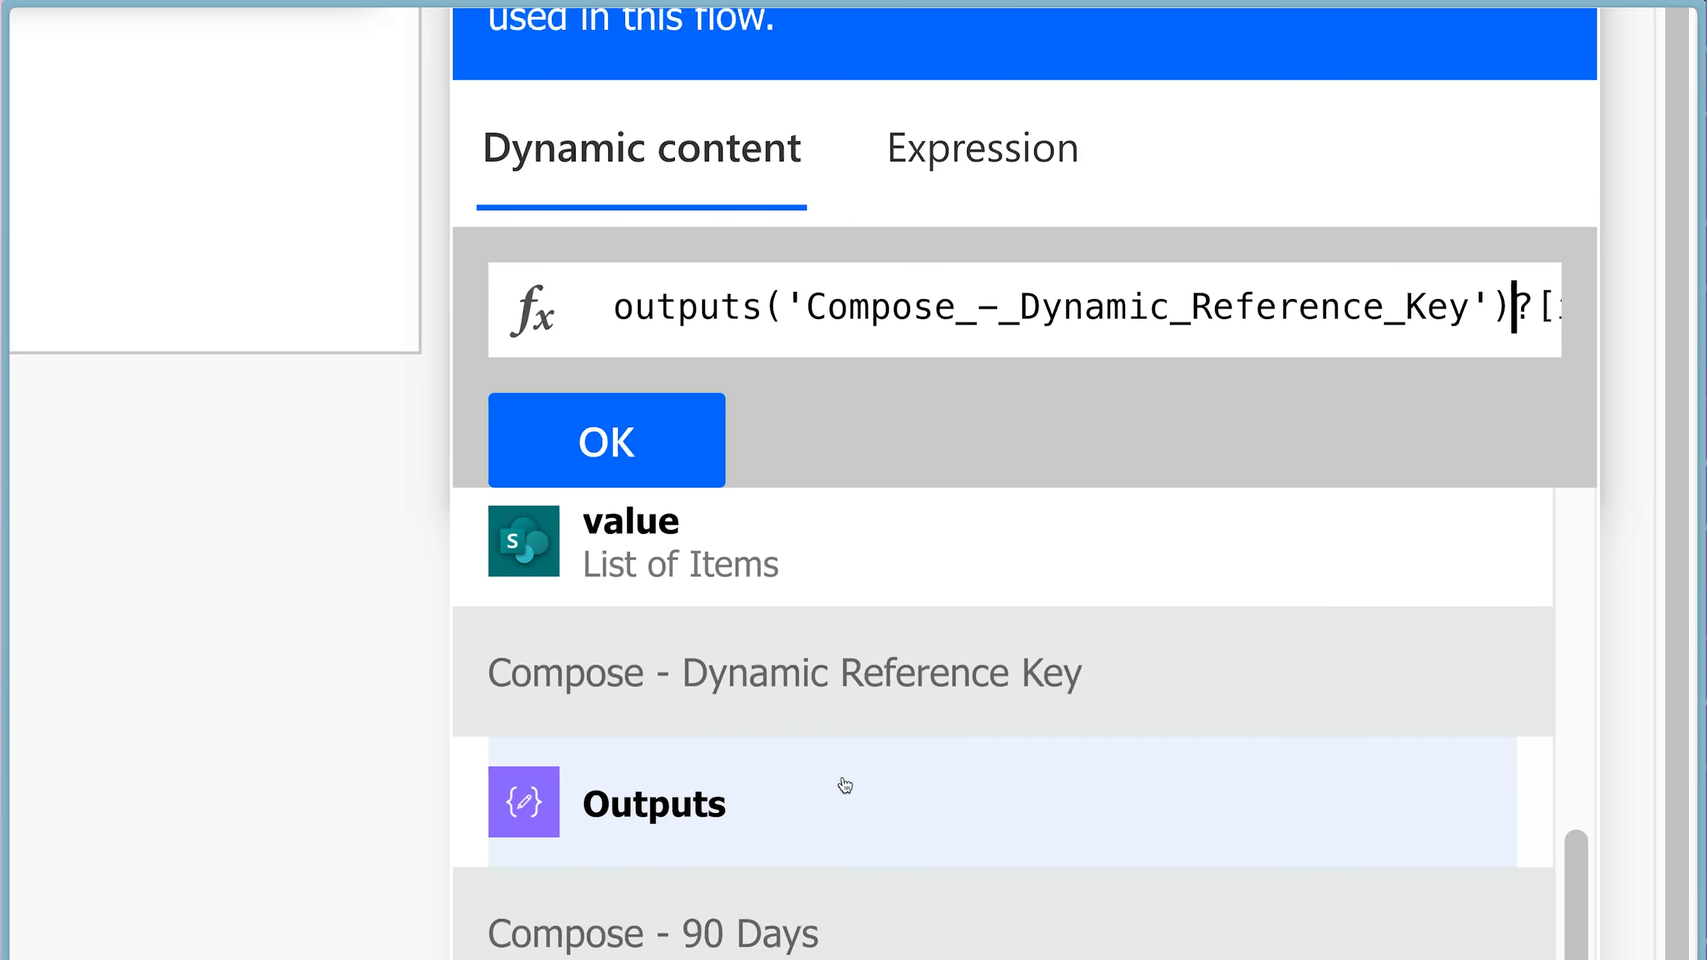
{"action": "left_click", "coordinate": [669, 464]}
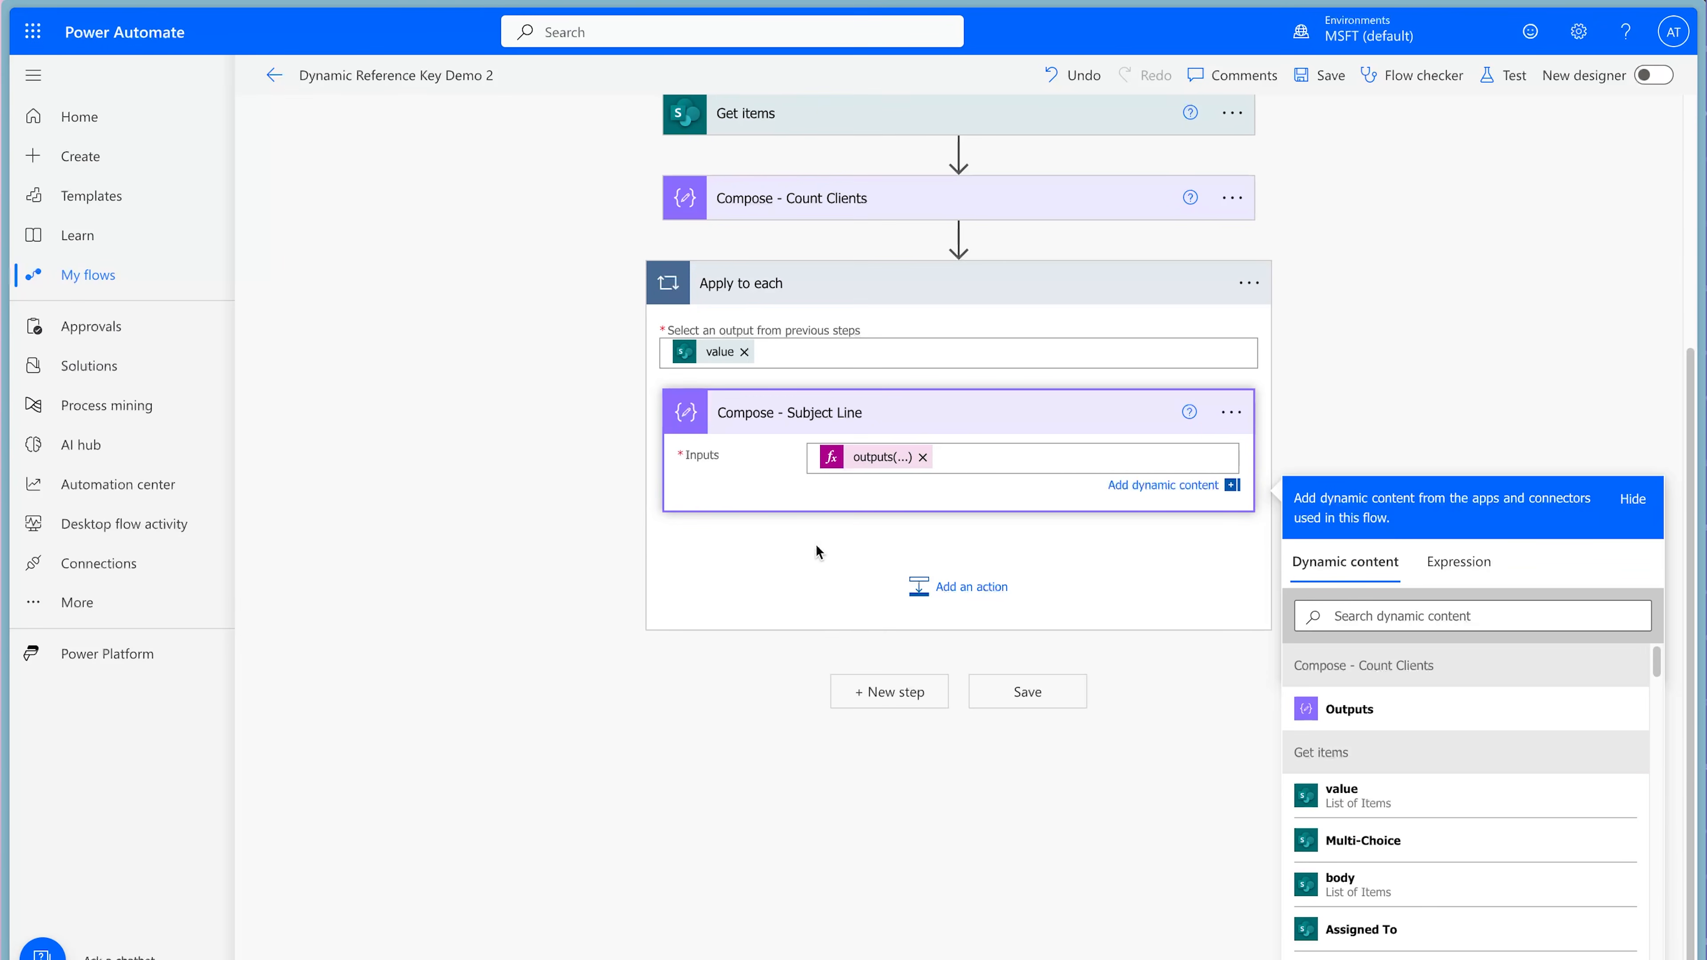
Complete the subject line with "Contract Renewal in" before the expression, and "for" plus the Get items Title after it.
{"action": "left_click", "coordinate": [815, 458]}
{"action": "type", "text": "Contract Renewal in "}
{"action": "type", "text": " for"}
{"action": "left_click", "coordinate": [1460, 616]}
{"action": "type", "text": "title"}
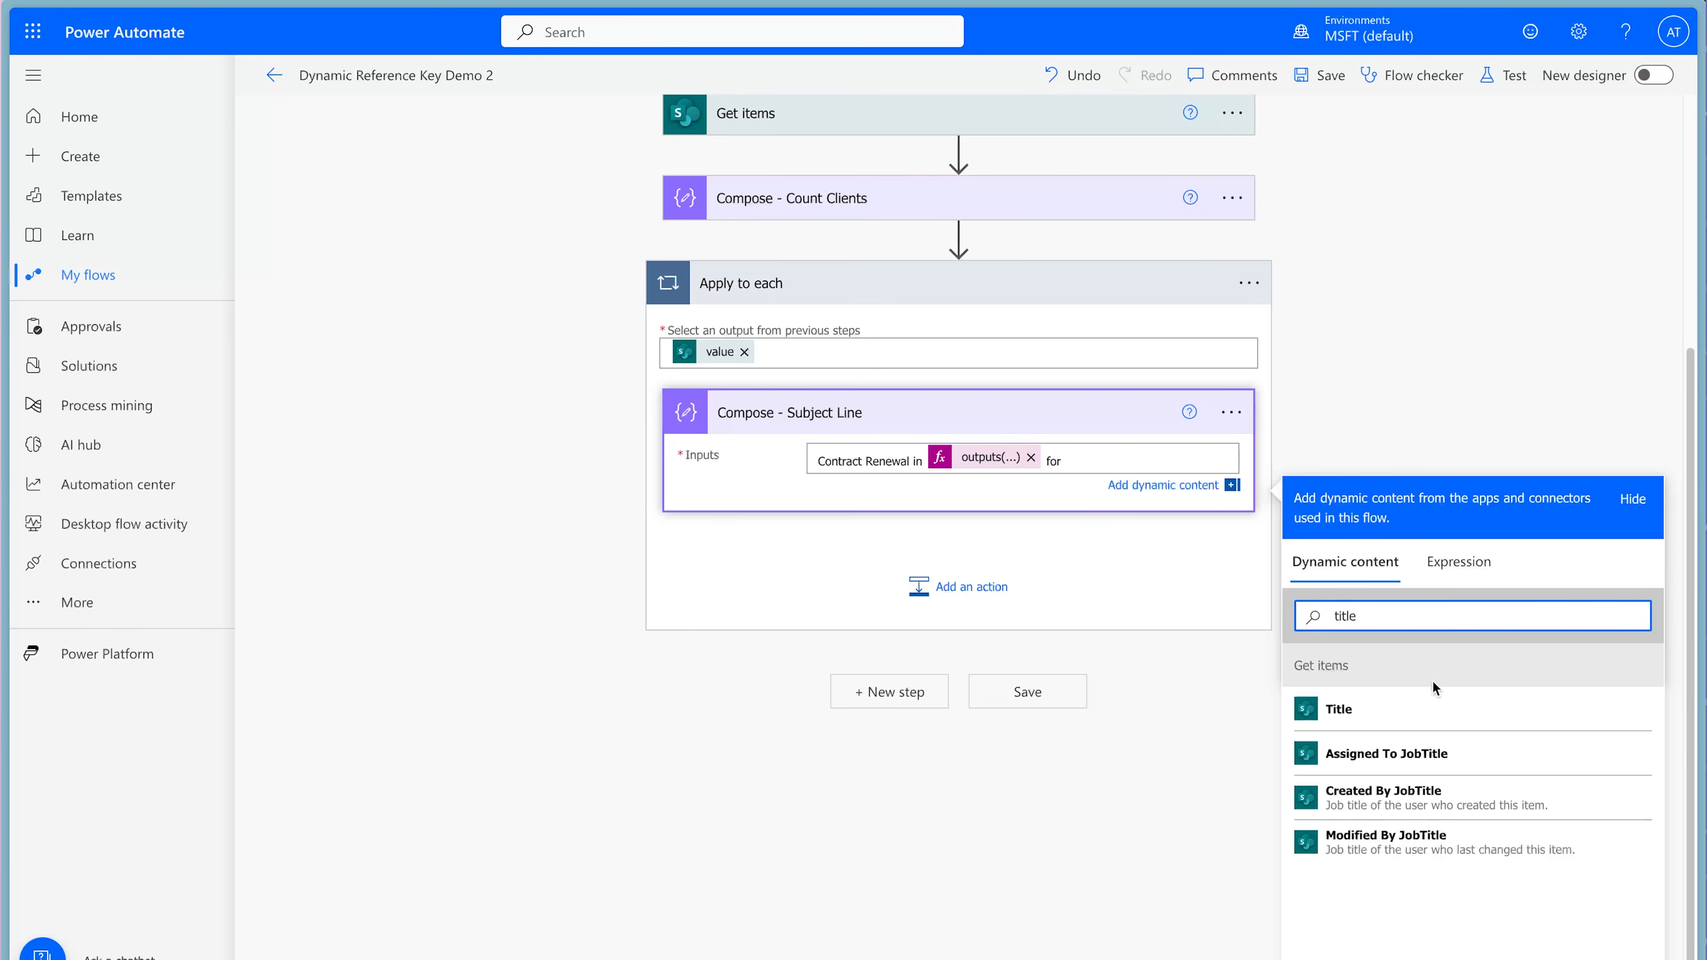
{"action": "left_click", "coordinate": [1428, 711]}
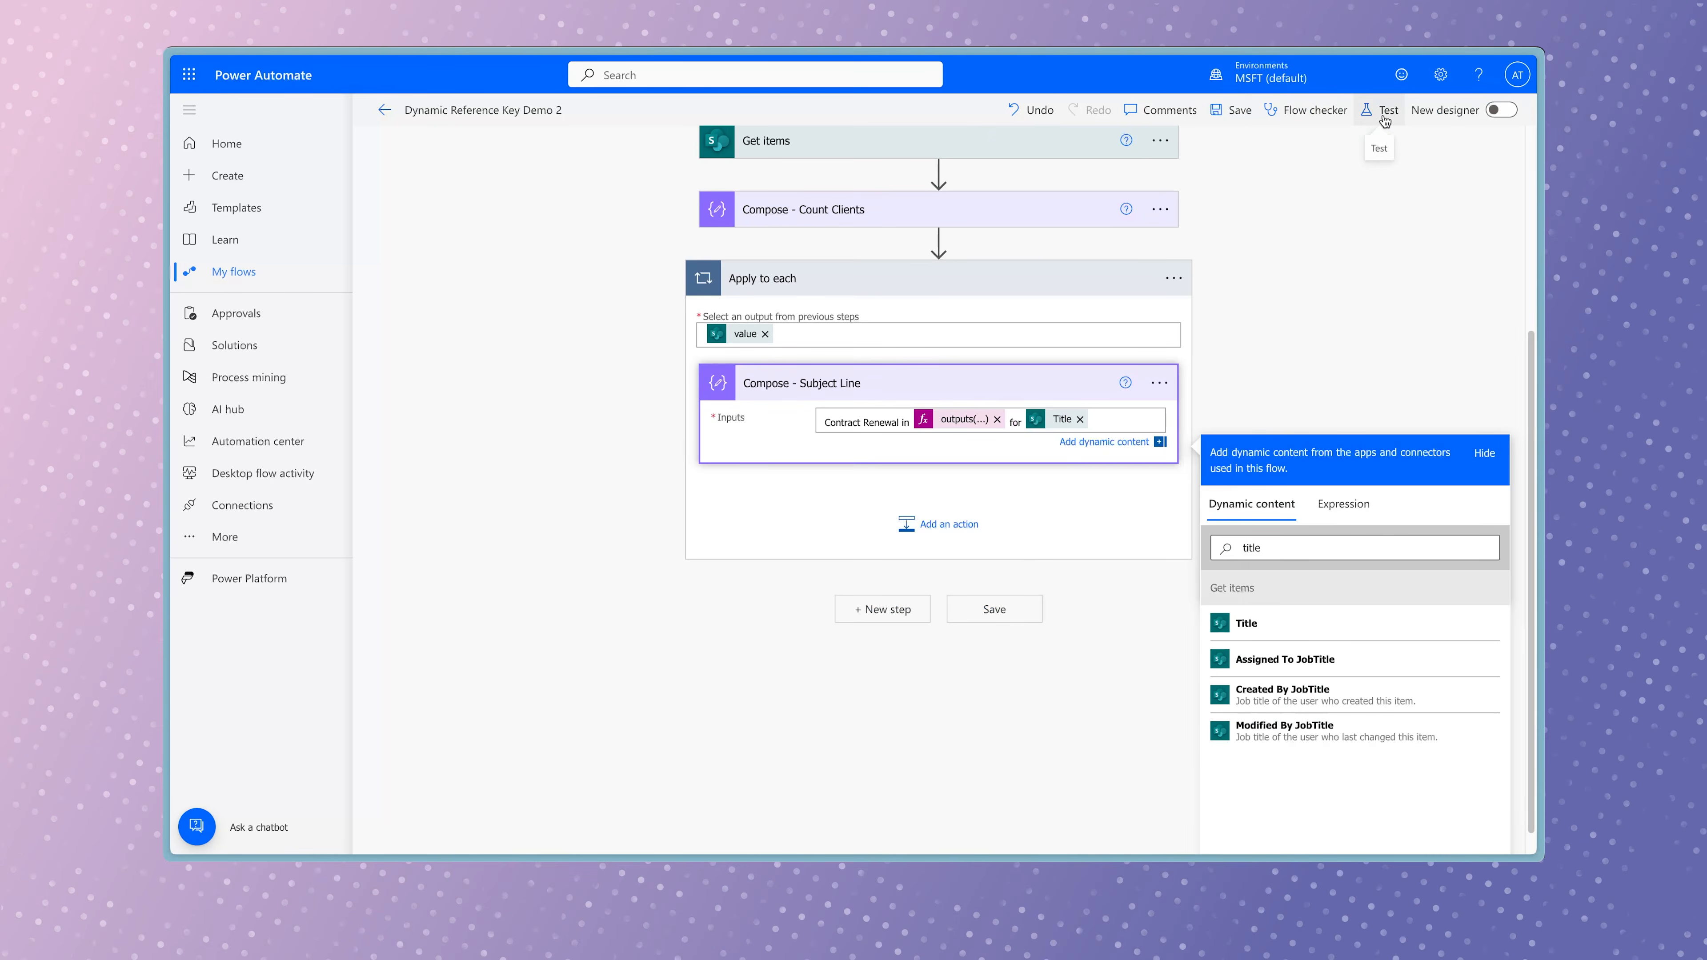
Save the flow and run a manual test.
{"action": "left_click", "coordinate": [1502, 75]}
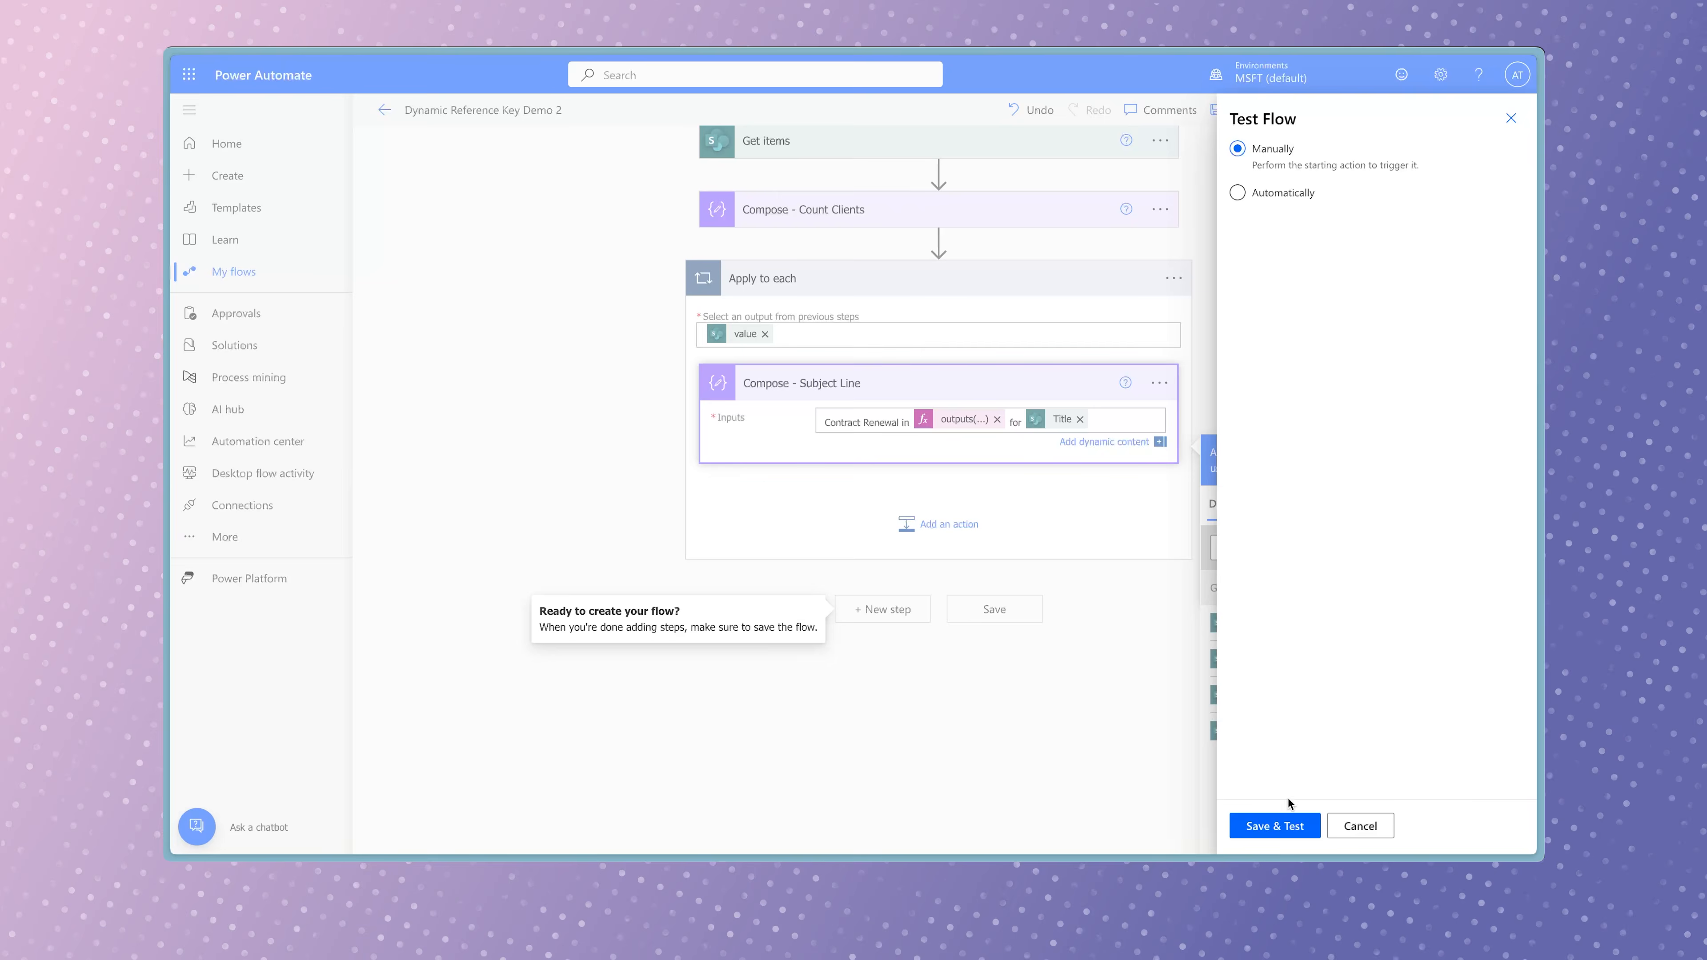
{"action": "left_click", "coordinate": [1293, 827]}
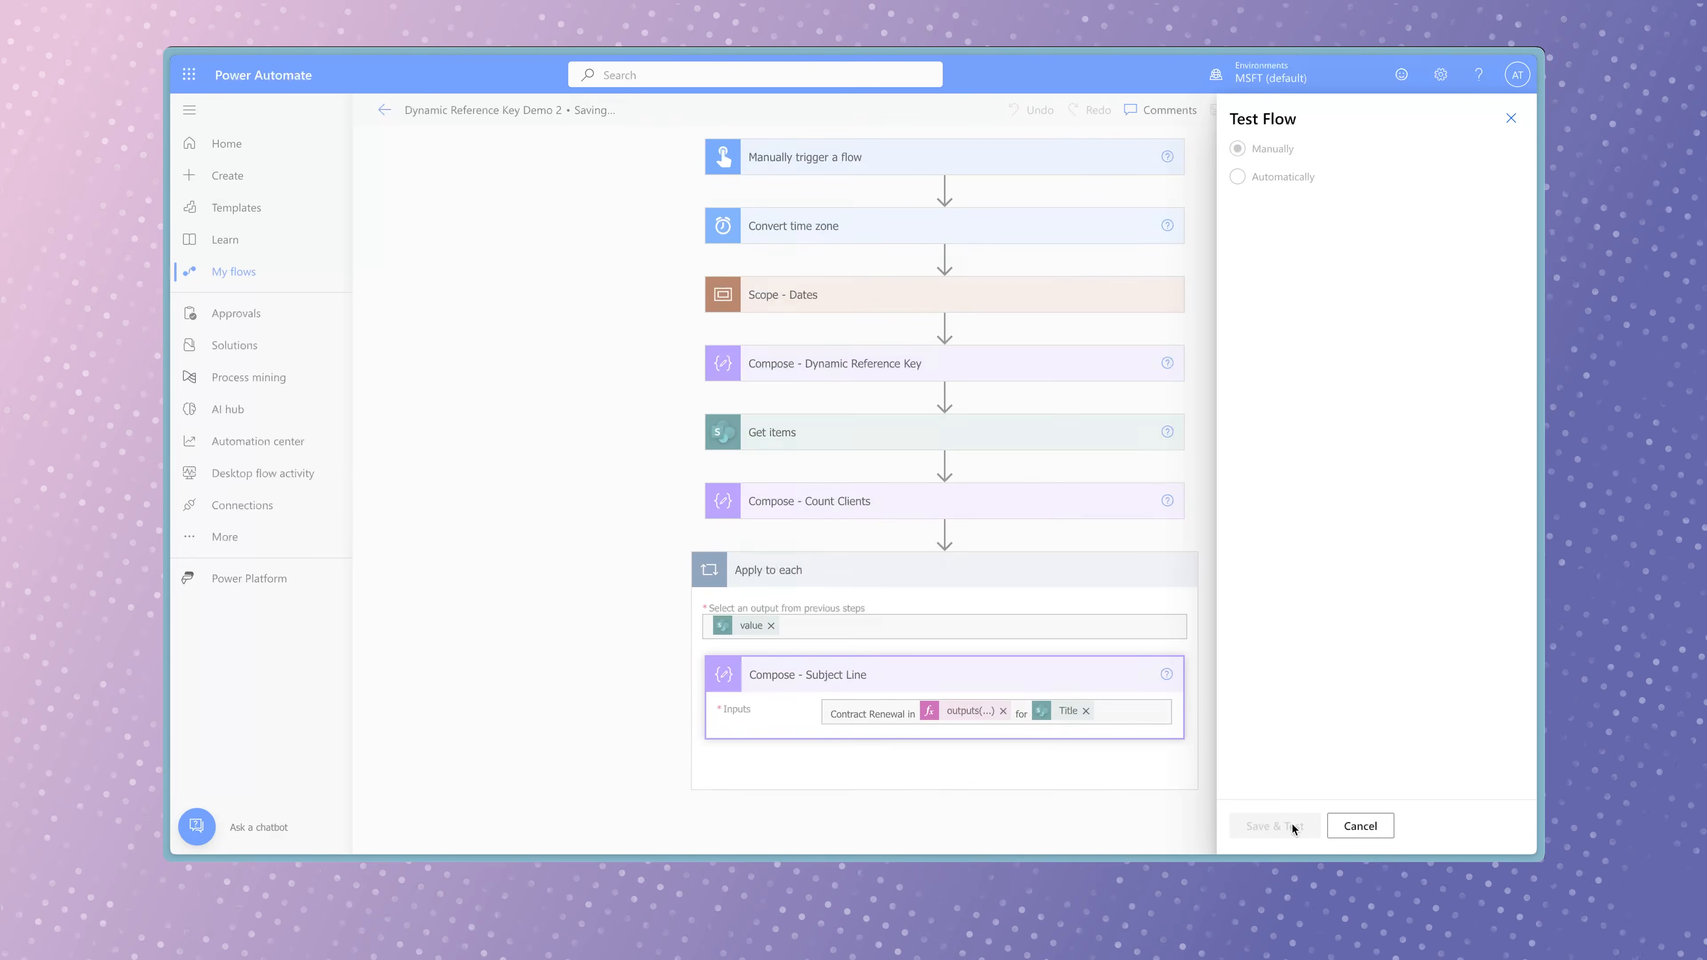
{"action": "left_click", "coordinate": [1327, 831]}
{"action": "left_click", "coordinate": [1327, 831]}
{"action": "left_click", "coordinate": [1325, 831]}
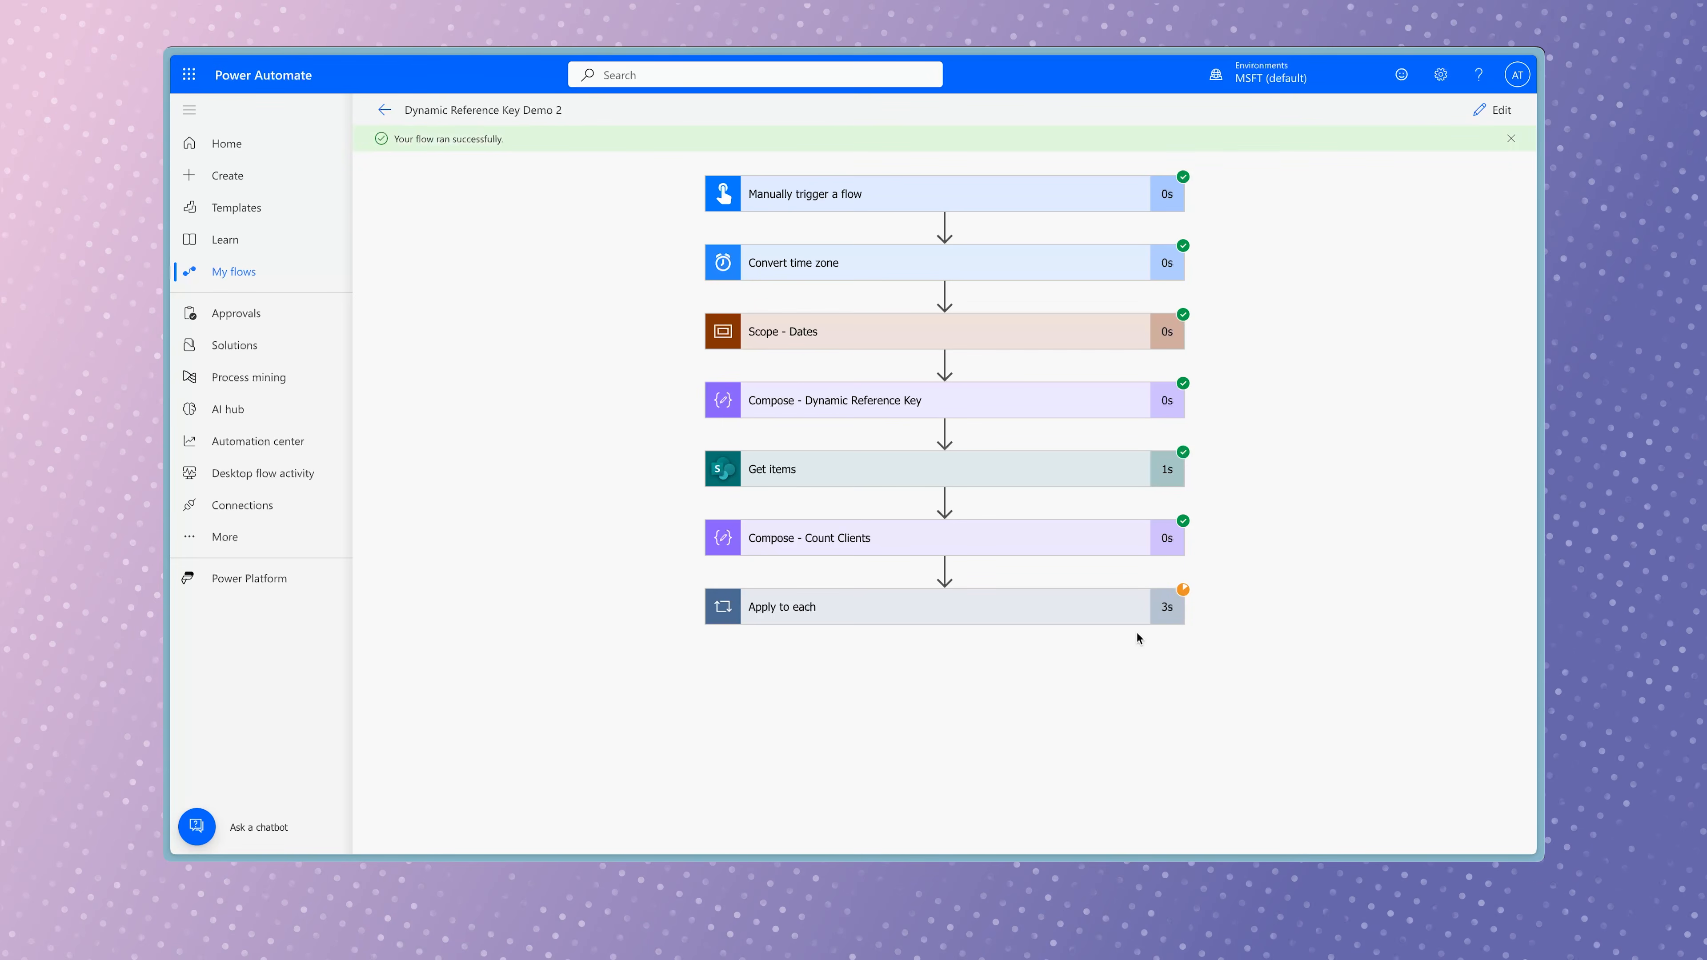
Expand Apply to each in the run results and review the Compose - Subject Line output for the first three iterations.
{"action": "left_click", "coordinate": [1119, 612]}
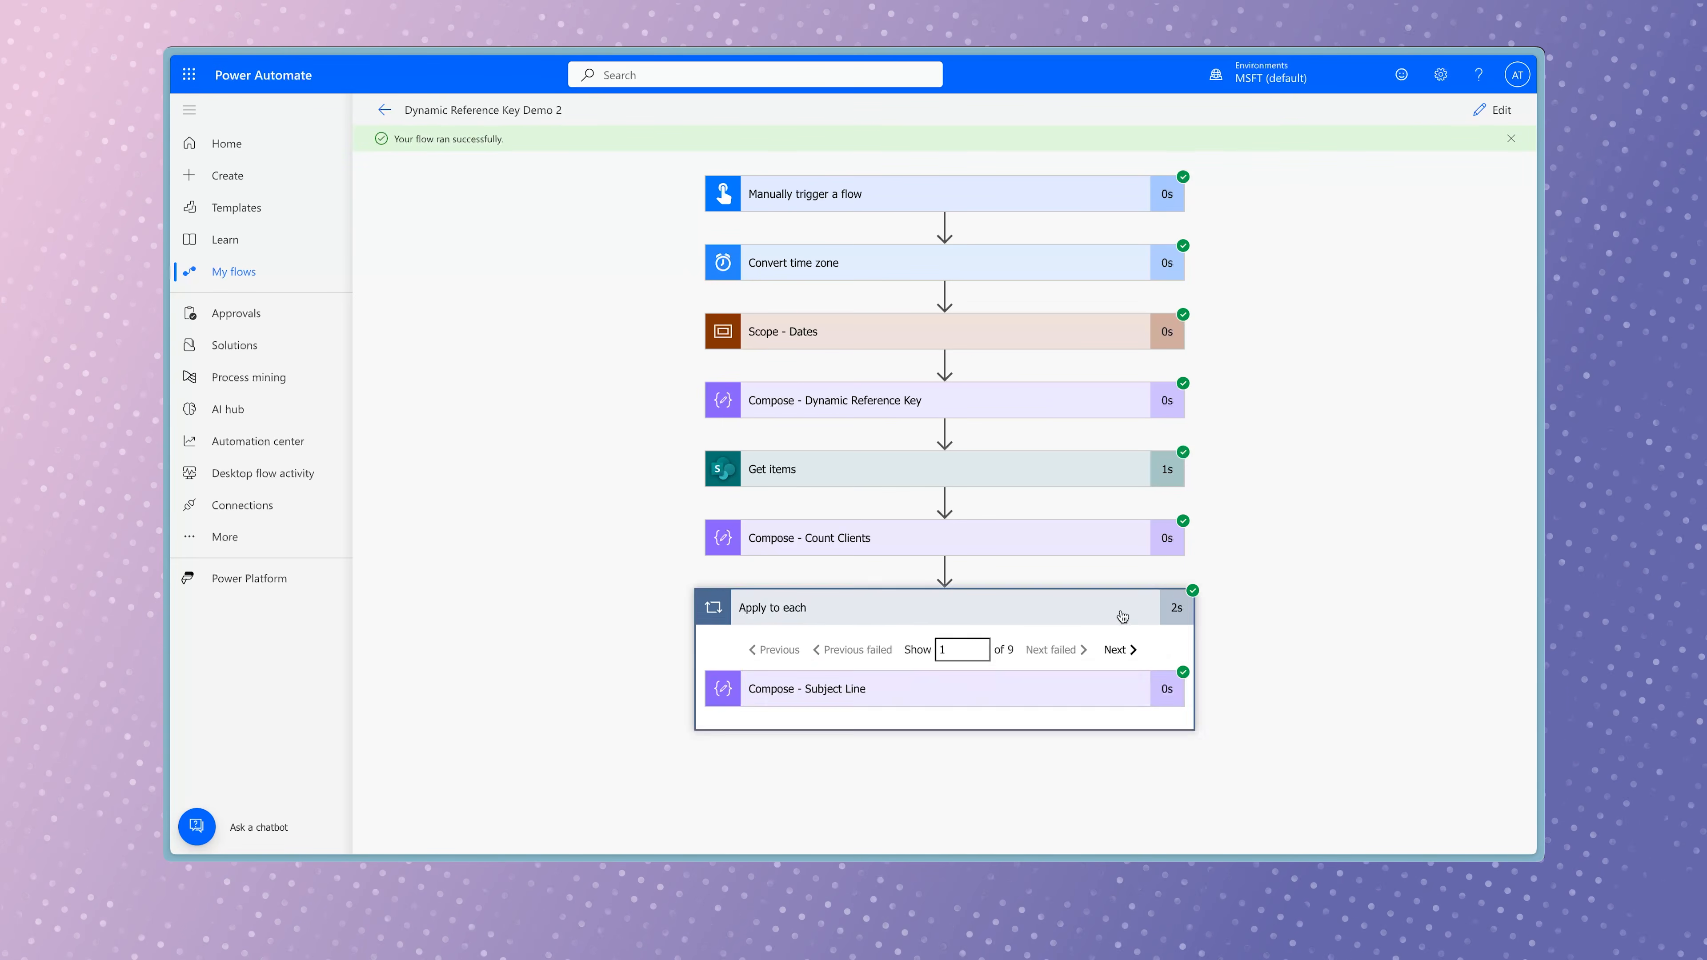
{"action": "scroll", "coordinate": [1339, 637], "scroll_direction": "down", "scroll_amount": 3}
{"action": "left_click", "coordinate": [1126, 469]}
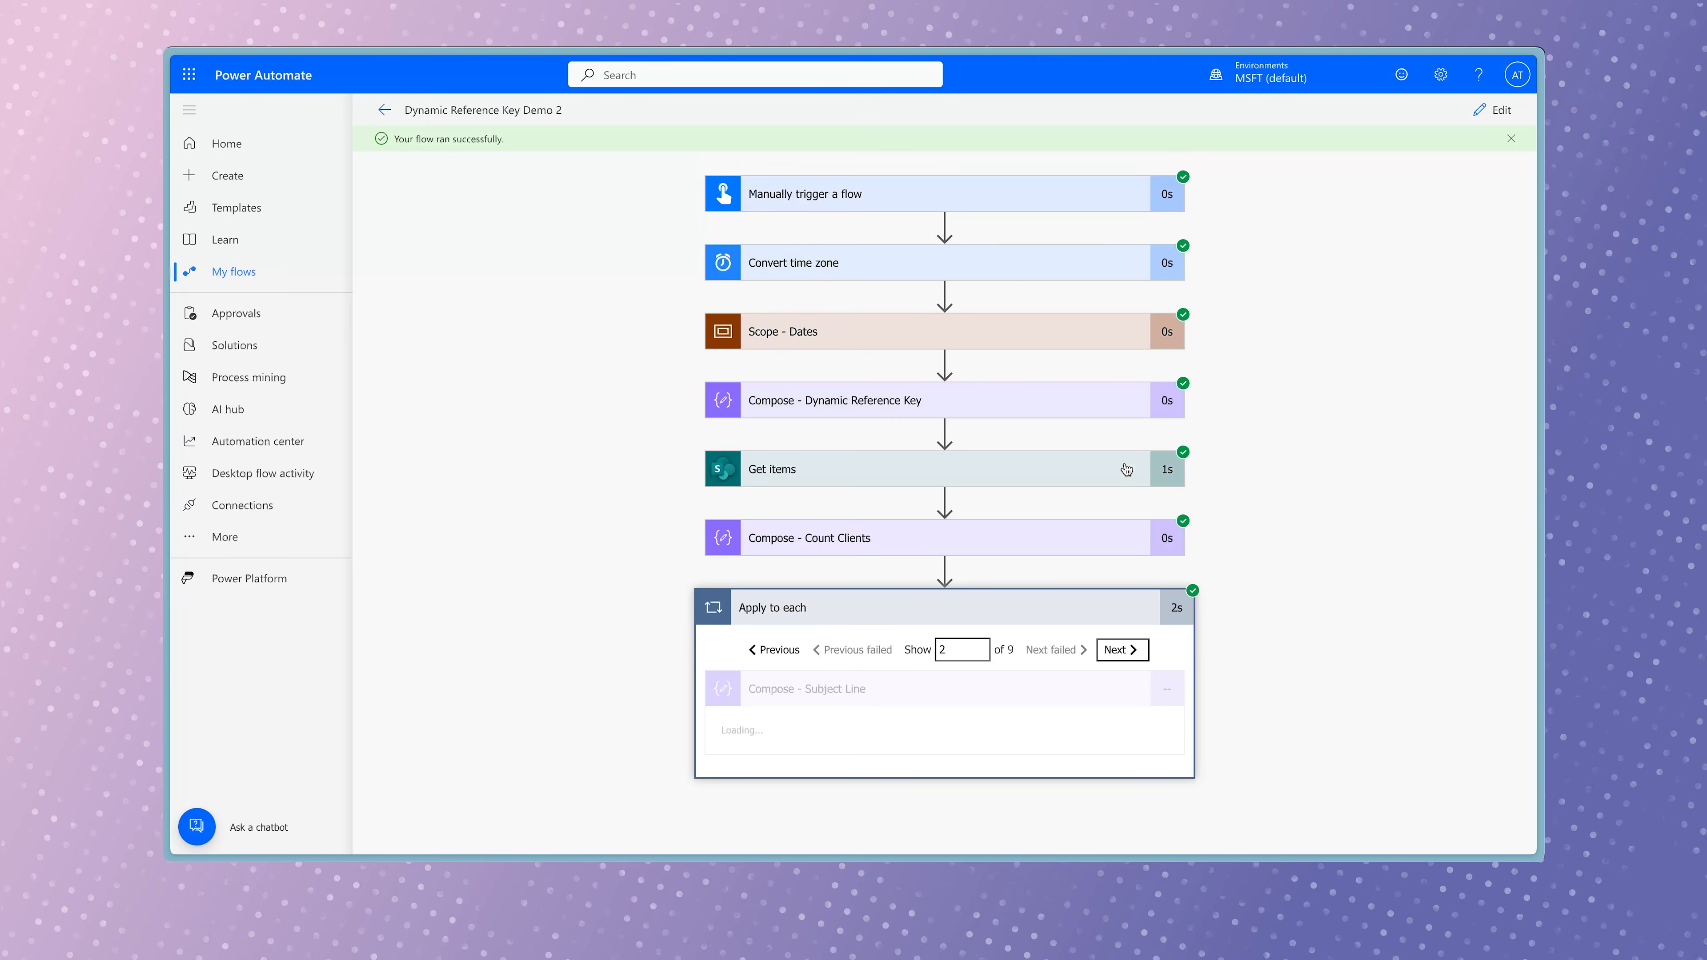
{"action": "scroll", "coordinate": [1234, 564], "scroll_direction": "down", "scroll_amount": 2}
{"action": "left_click", "coordinate": [1115, 527]}
{"action": "scroll", "coordinate": [1310, 516], "scroll_direction": "down", "scroll_amount": 2}
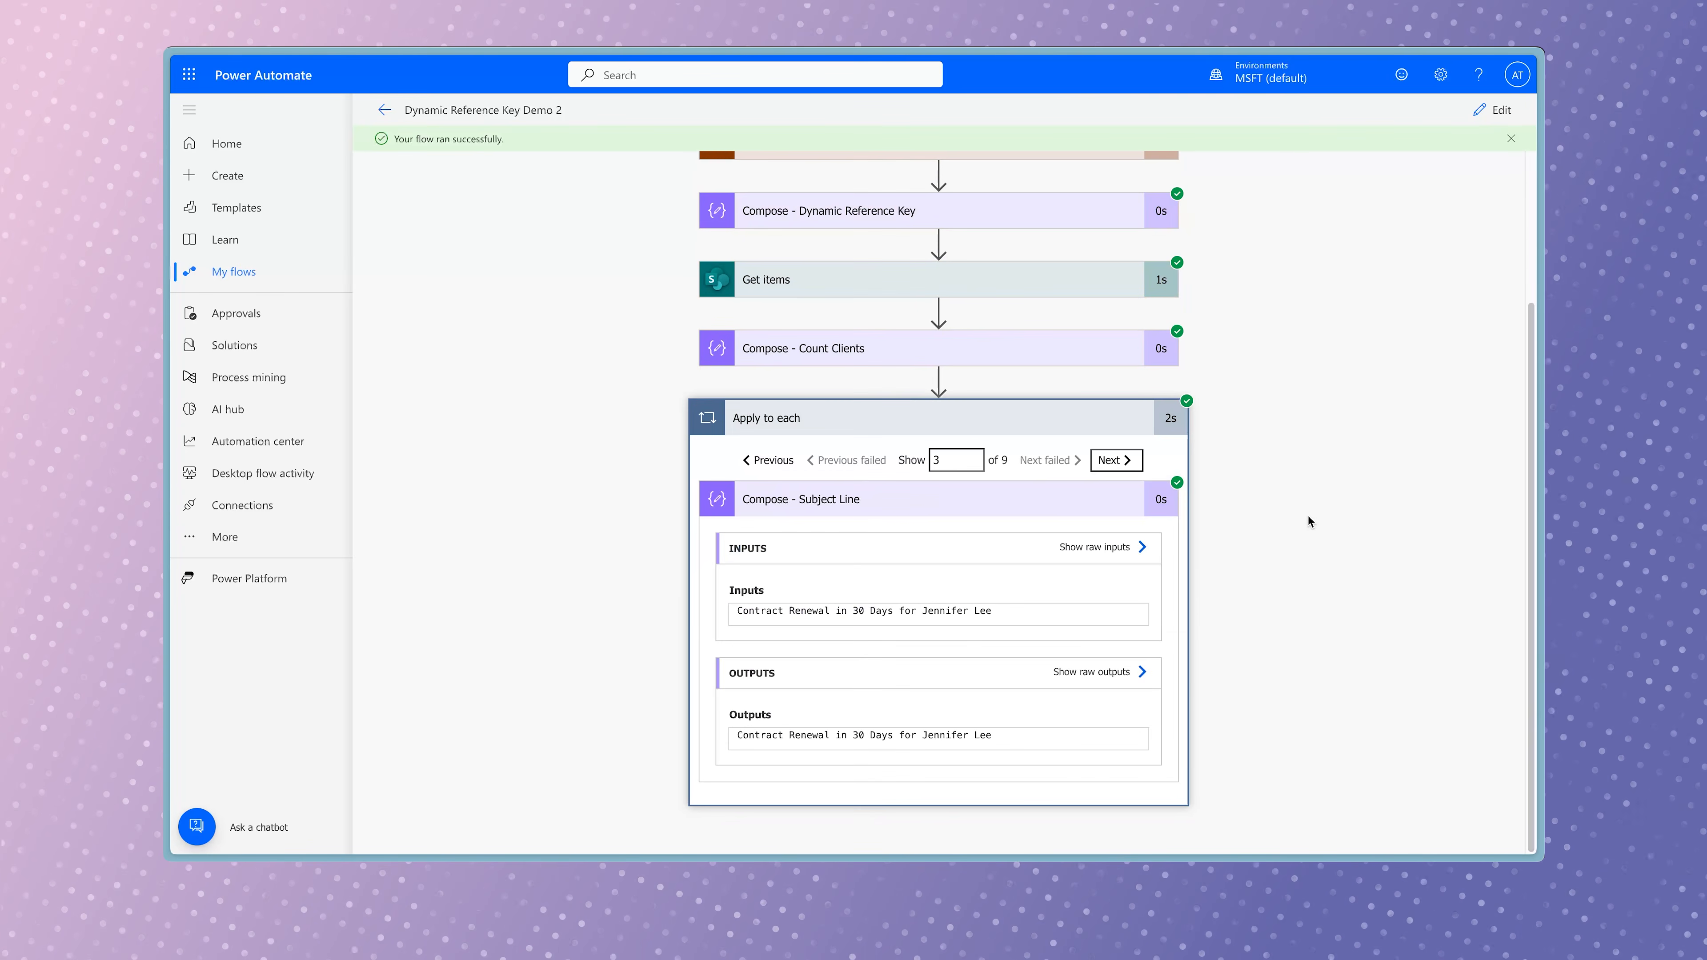
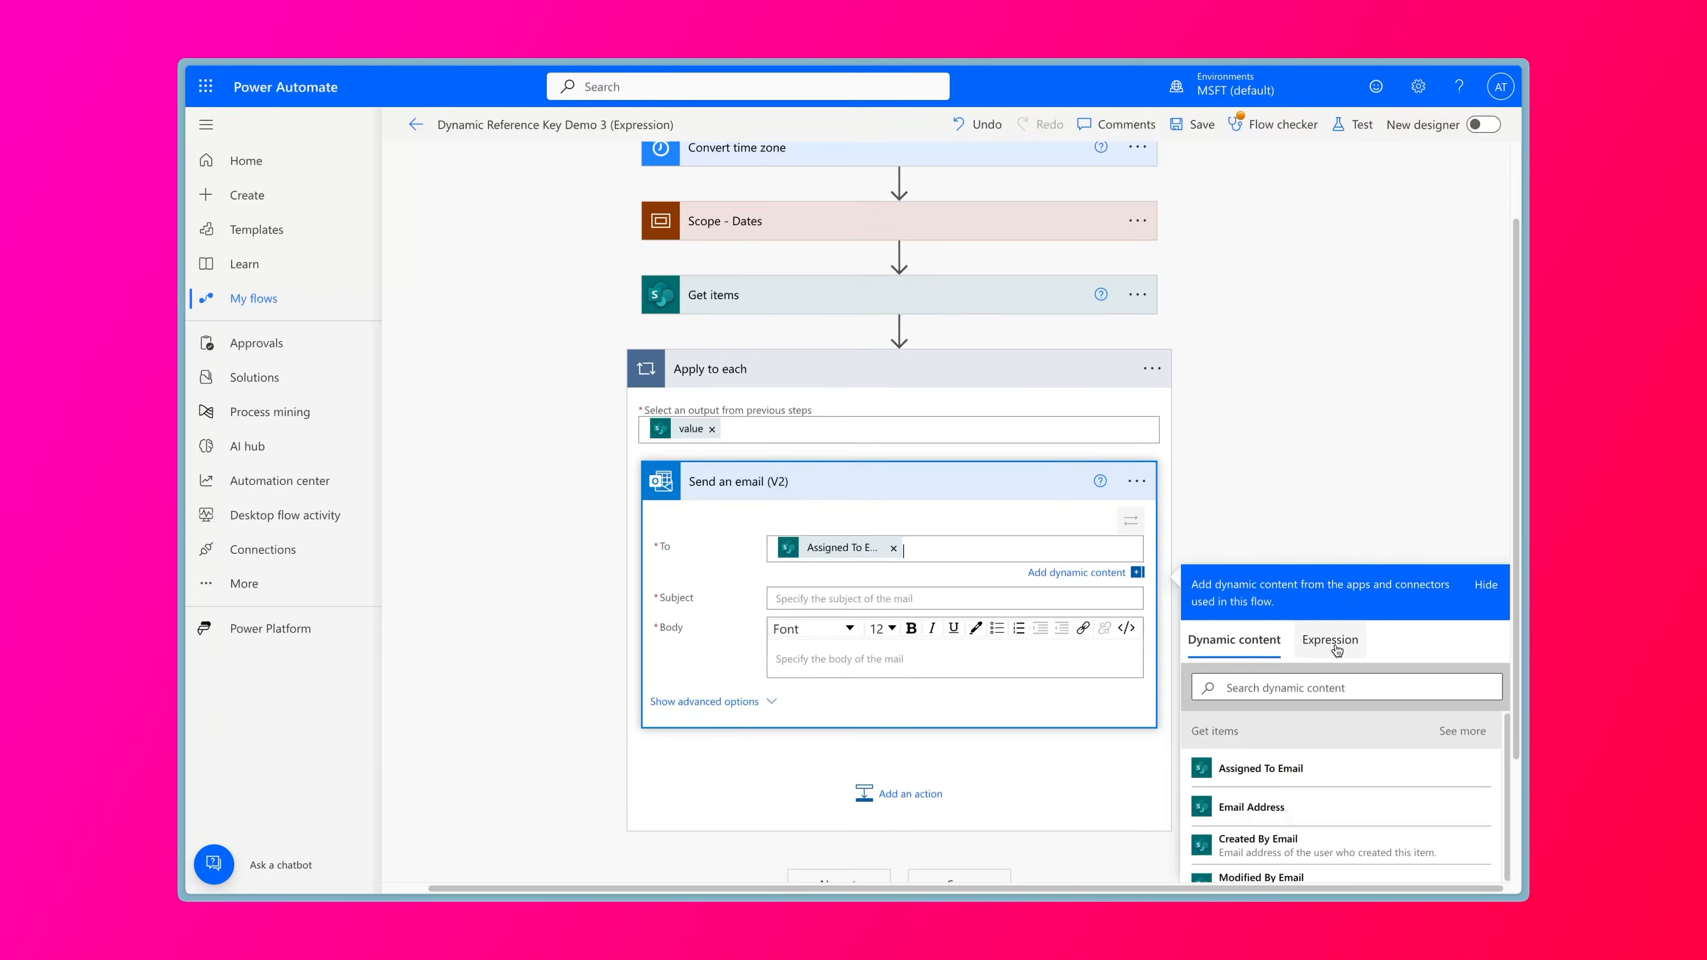
Build an expression for the Send an email recipients that checks equality against the Compose - 60 Days outputs and returns the sales e-mail address.
{"action": "left_click", "coordinate": [1330, 656]}
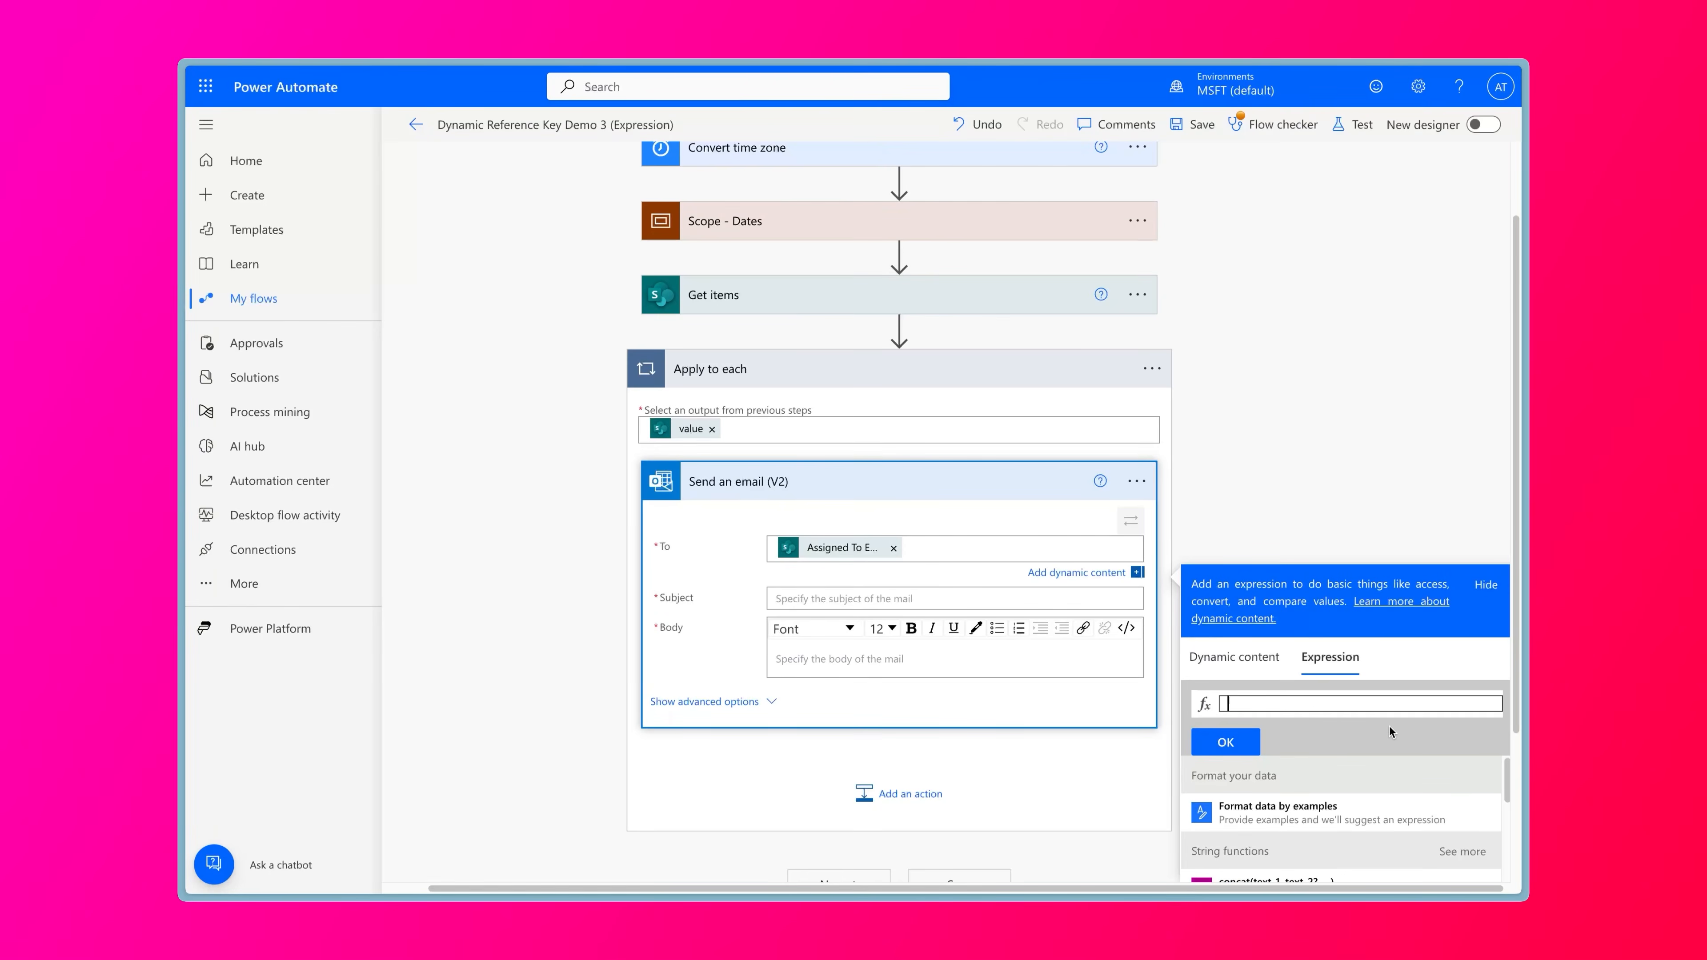
{"action": "type", "text": "equals("}
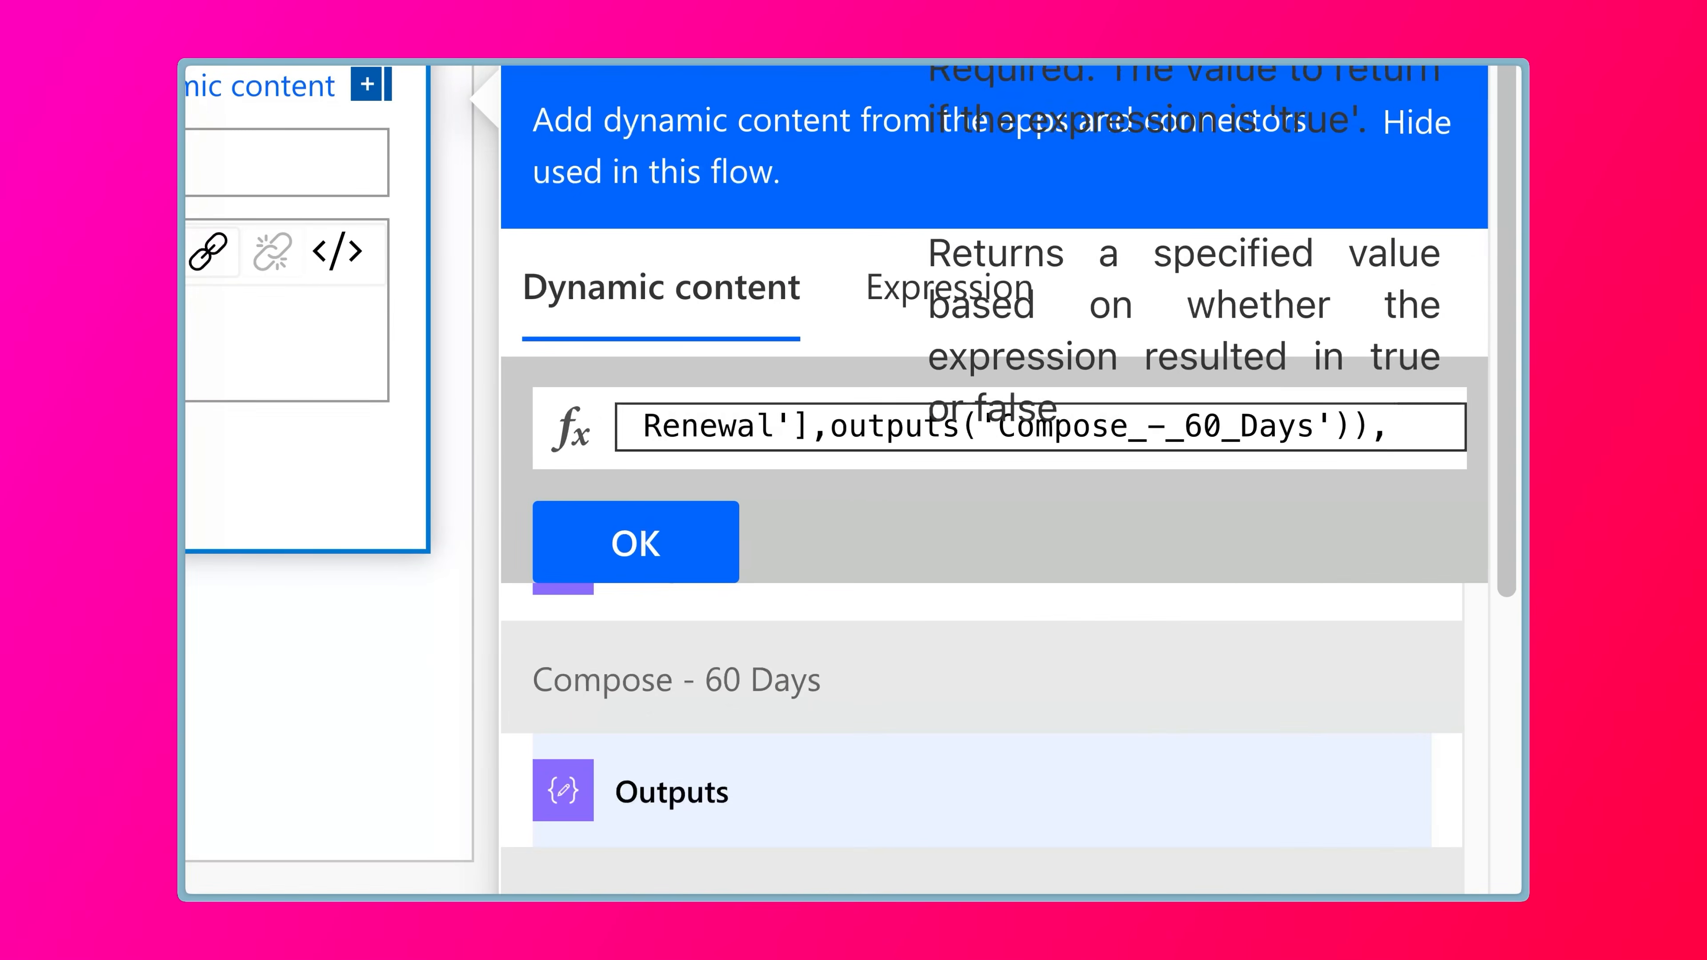
{"action": "type", "text": "';sales@email.com'"}
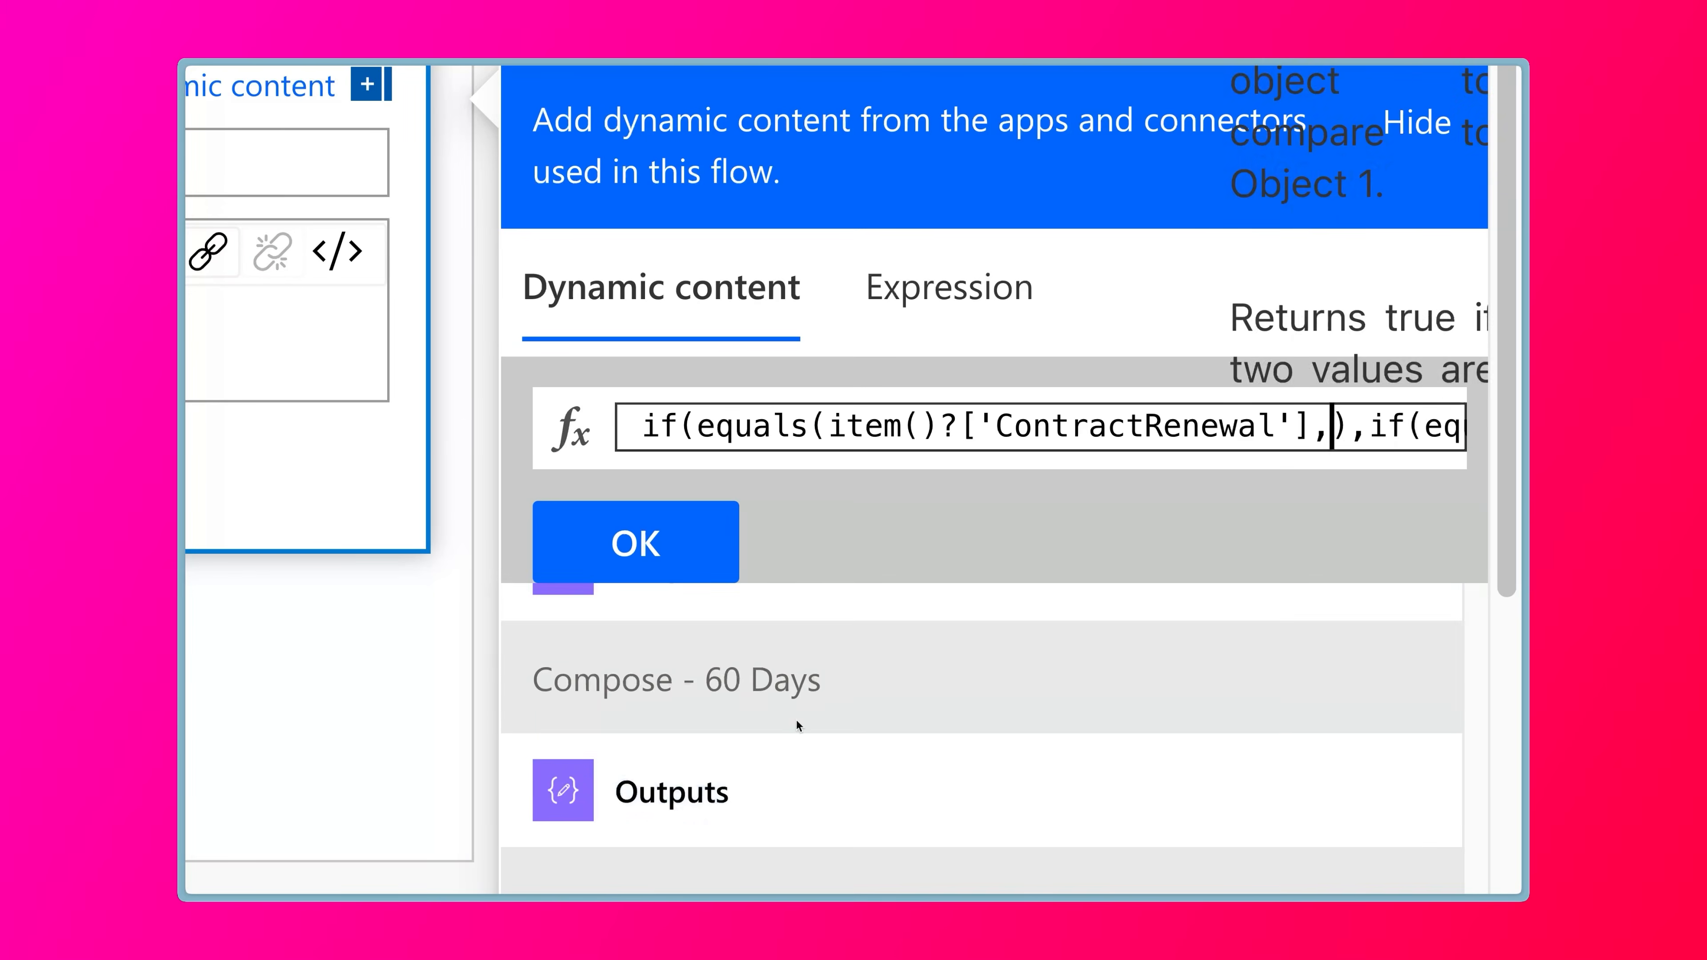
{"action": "scroll", "coordinate": [828, 646], "scroll_direction": "up", "scroll_amount": 1}
{"action": "left_click", "coordinate": [828, 634]}
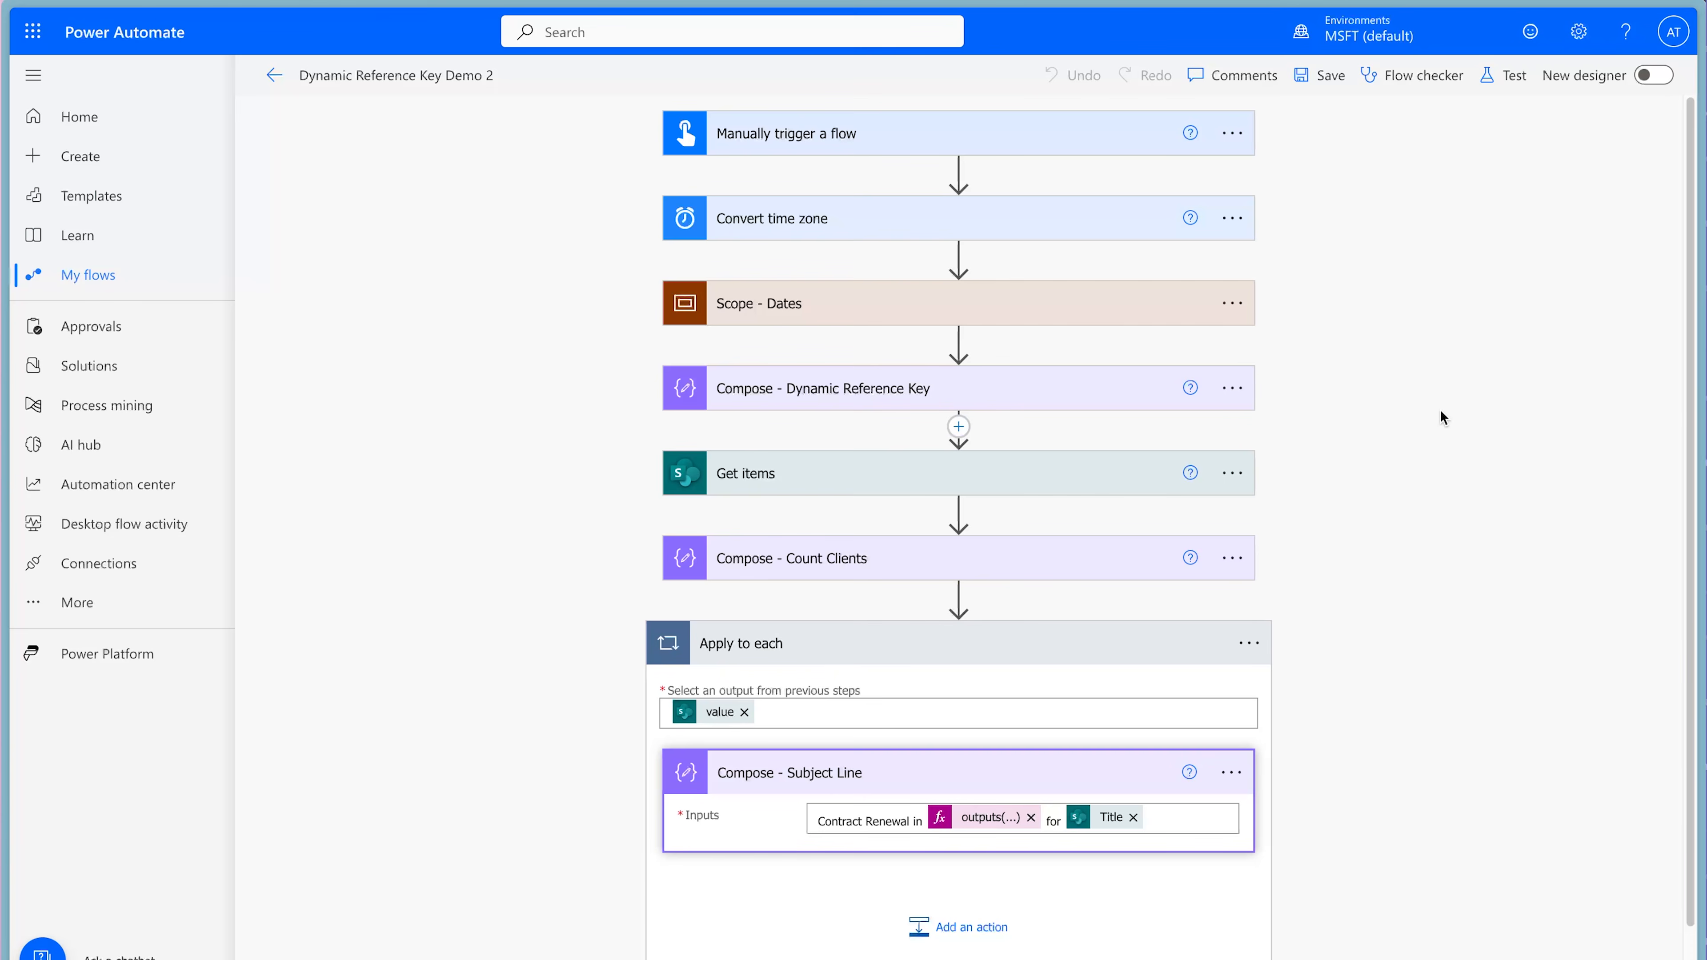
Copy the Compose - Dynamic Reference Key action and paste it inside Apply to each after Compose - Subject Line.
{"action": "left_click", "coordinate": [1234, 391]}
{"action": "left_click", "coordinate": [1318, 388]}
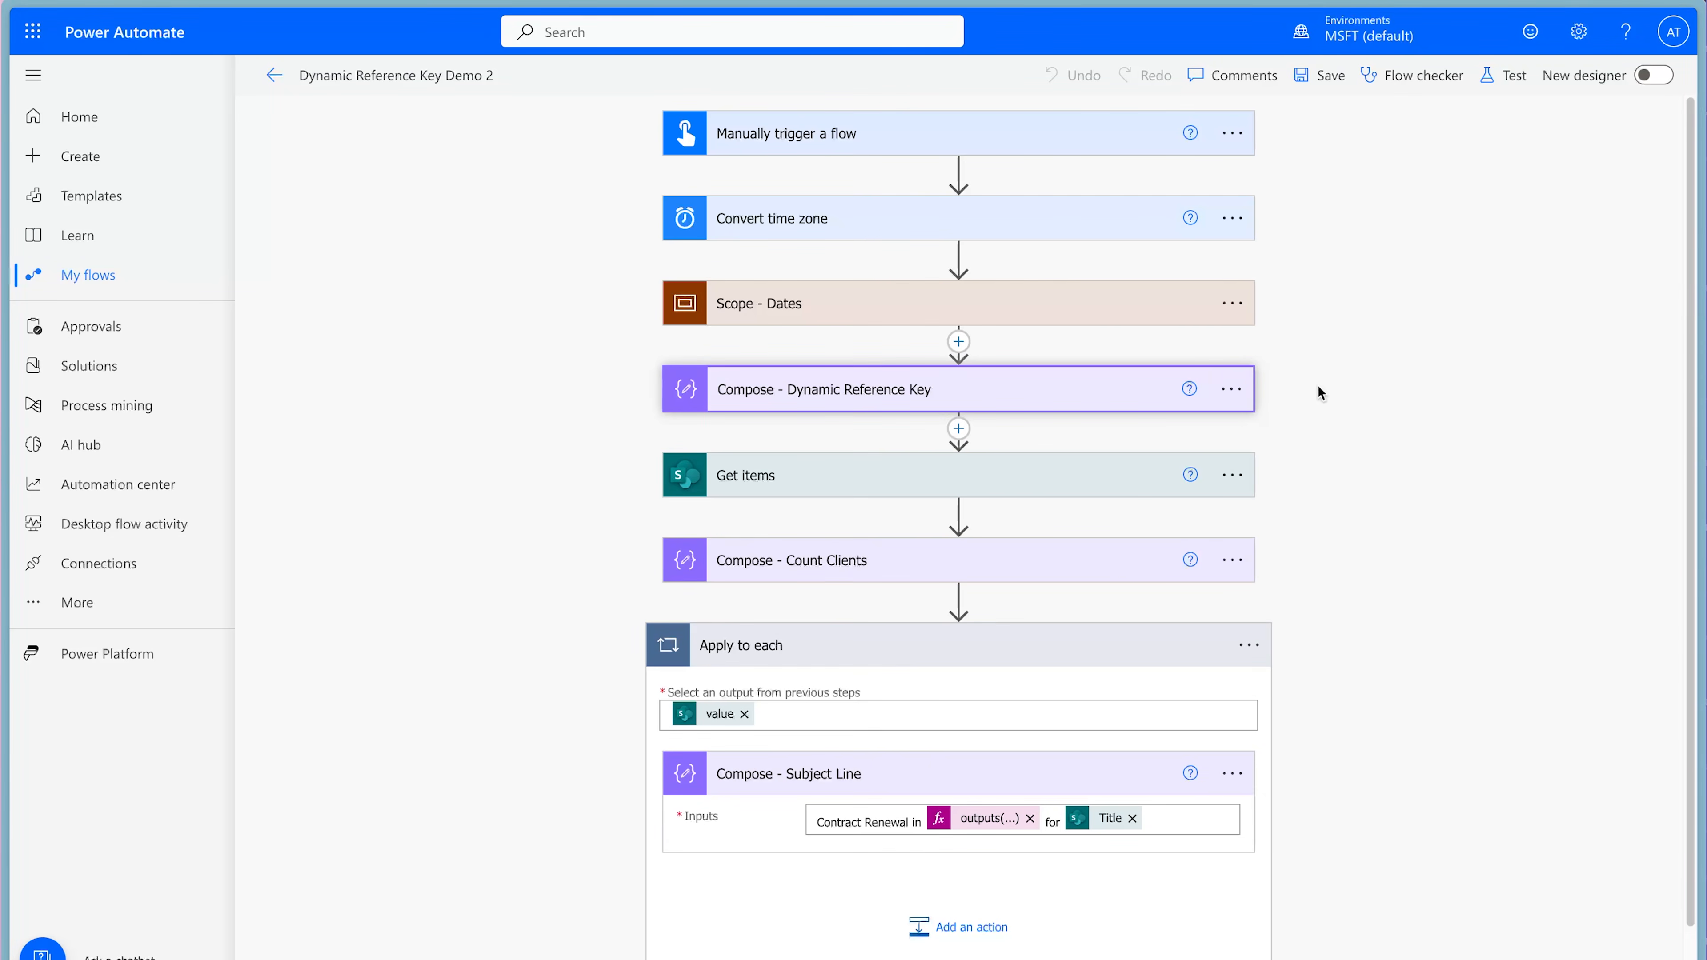
{"action": "scroll", "coordinate": [1357, 555], "scroll_direction": "down", "scroll_amount": 1}
{"action": "left_click", "coordinate": [917, 857]}
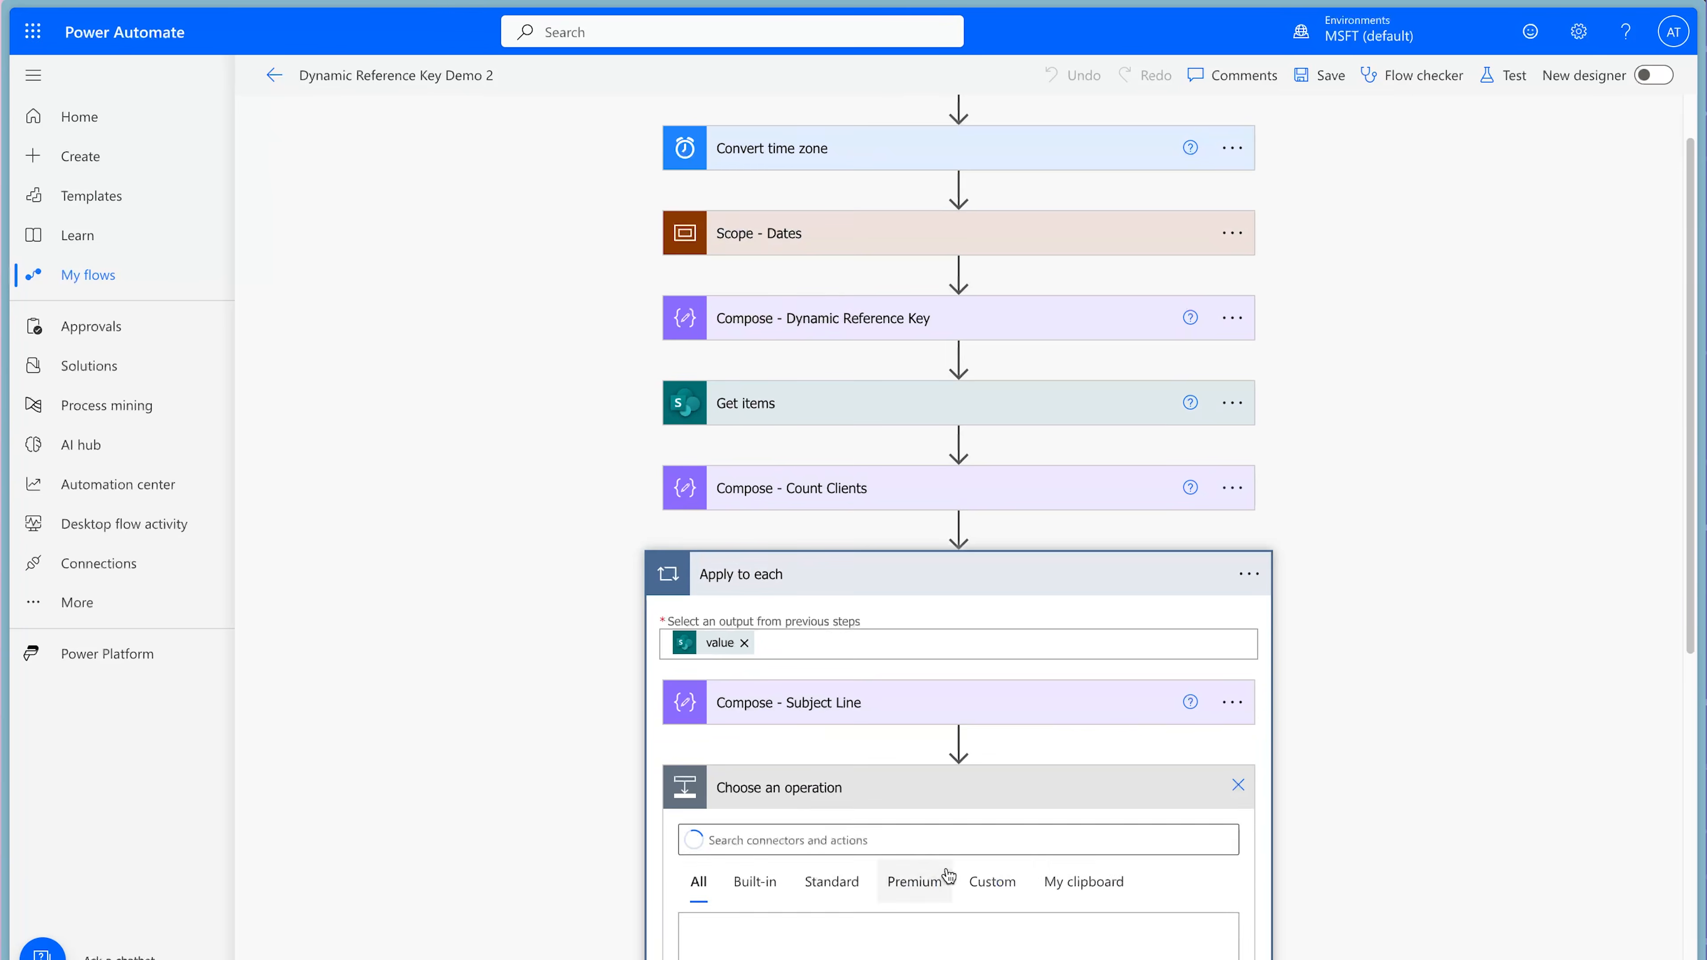
{"action": "left_click", "coordinate": [1083, 850]}
{"action": "left_click", "coordinate": [1000, 909]}
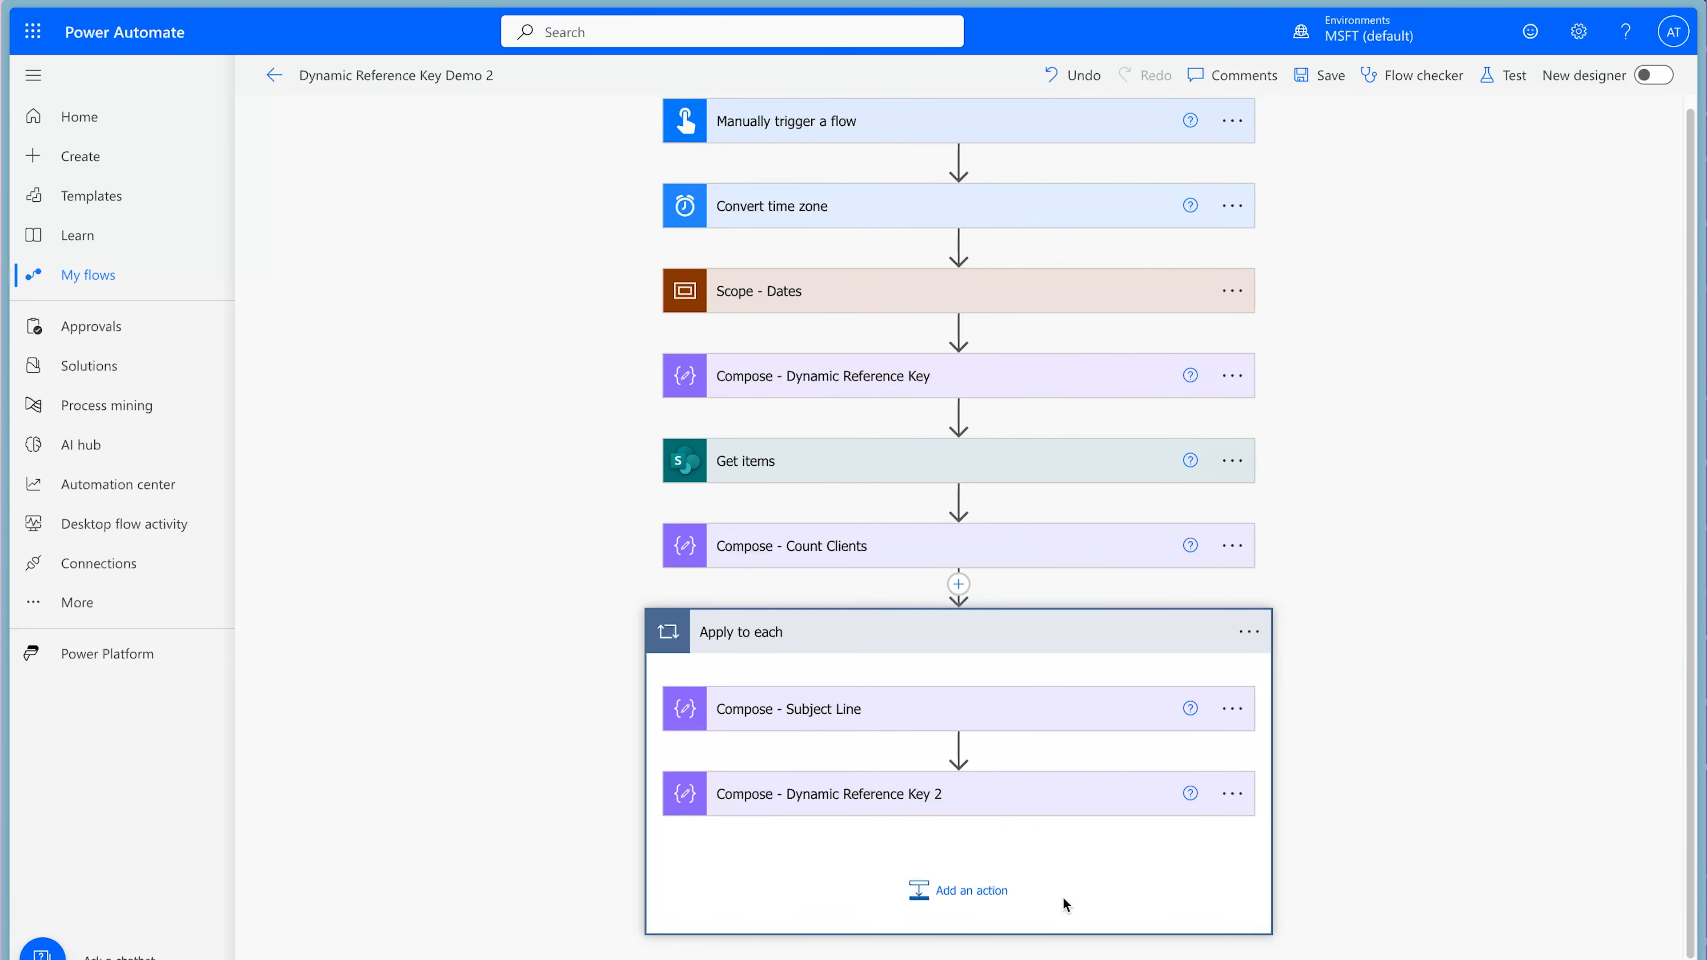
Rename the pasted action as "Compose - Dynamic Reference Key Recipient".
{"action": "left_click", "coordinate": [1231, 759]}
{"action": "left_click", "coordinate": [1276, 758]}
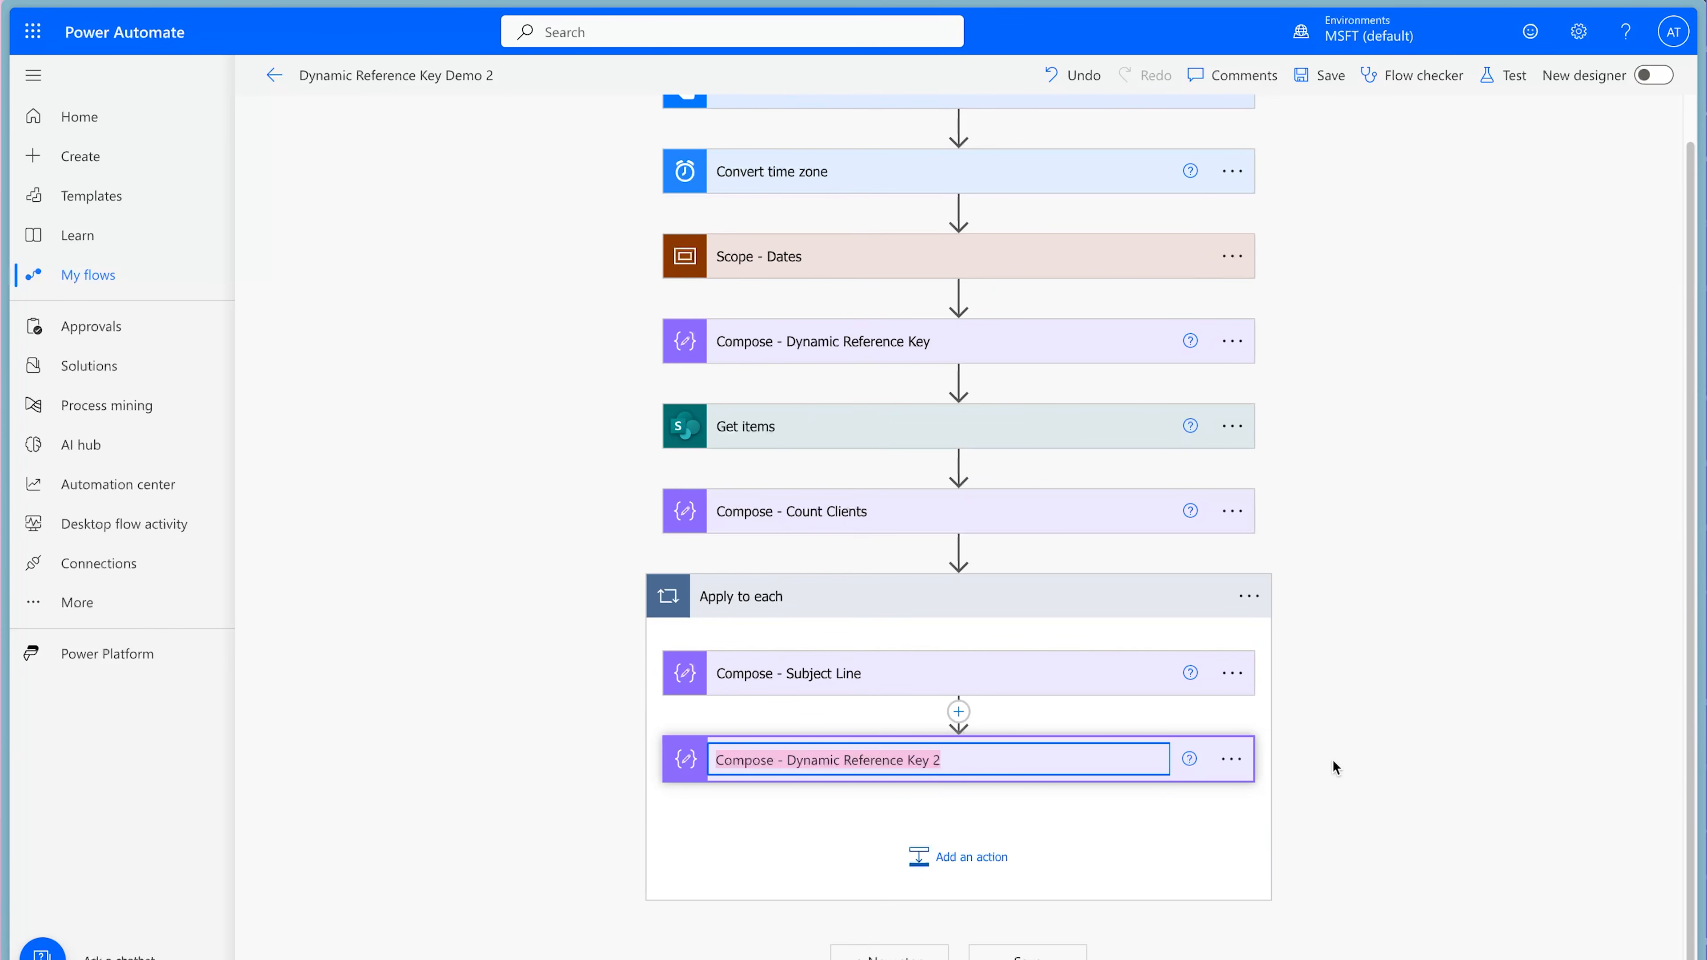
{"action": "double_click", "coordinate": [950, 761]}
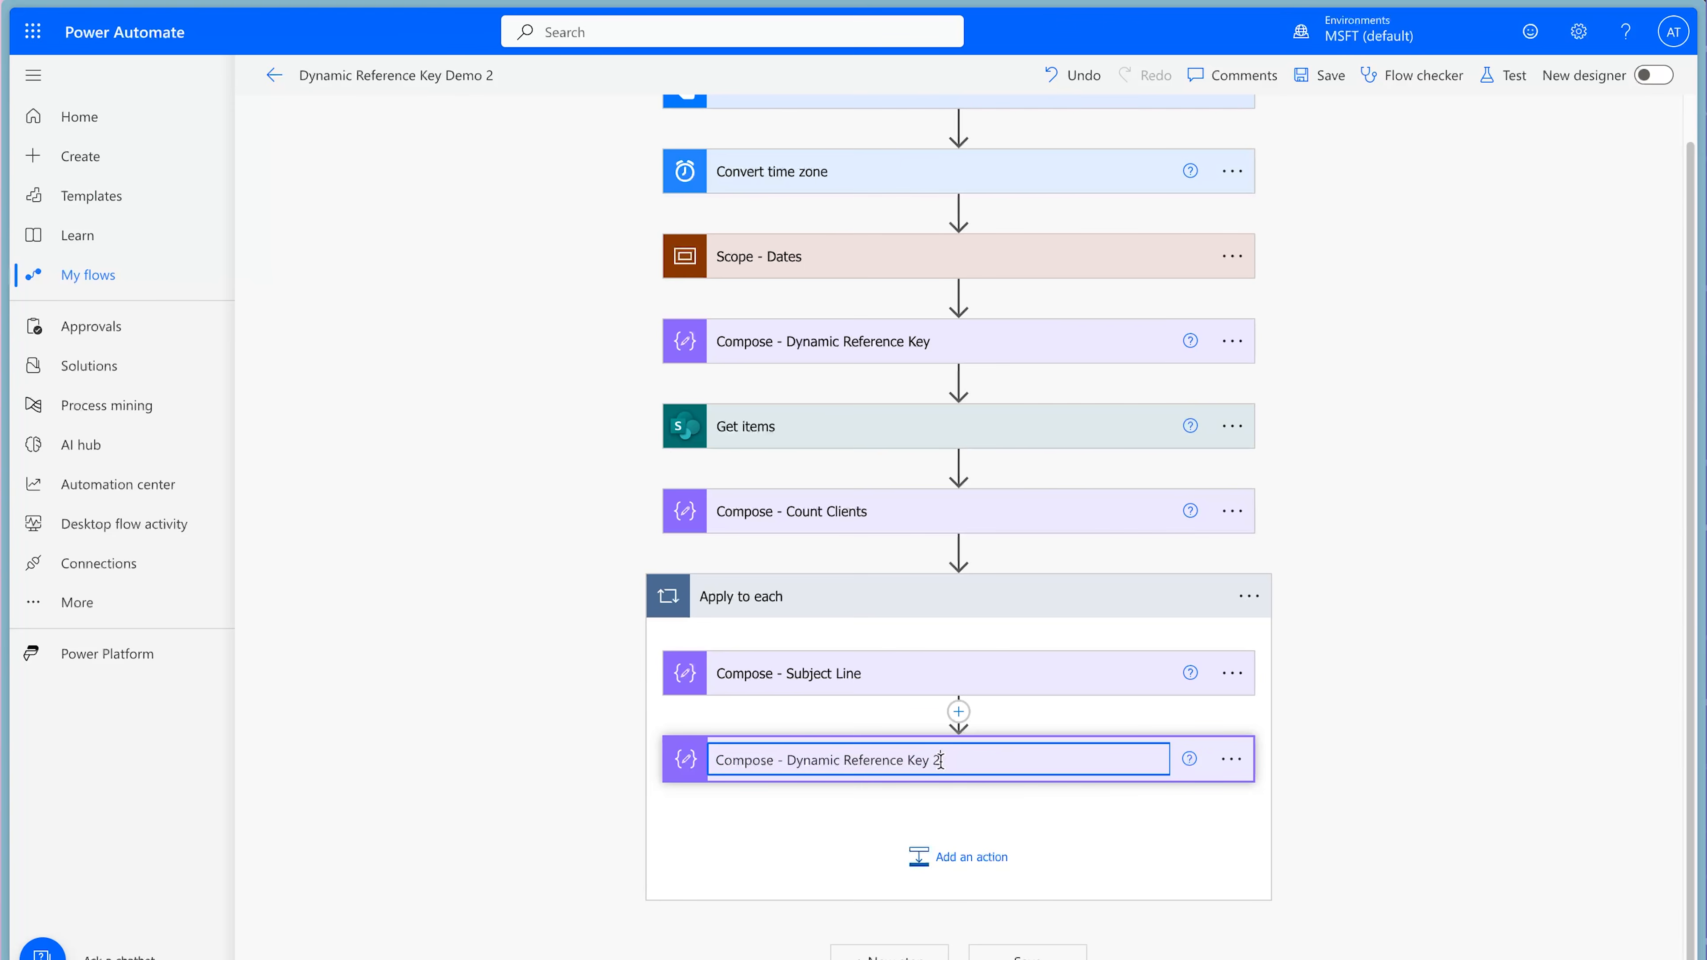
{"action": "key", "text": "BackSpace"}
{"action": "type", "text": "Recipient"}
{"action": "left_click", "coordinate": [1139, 779]}
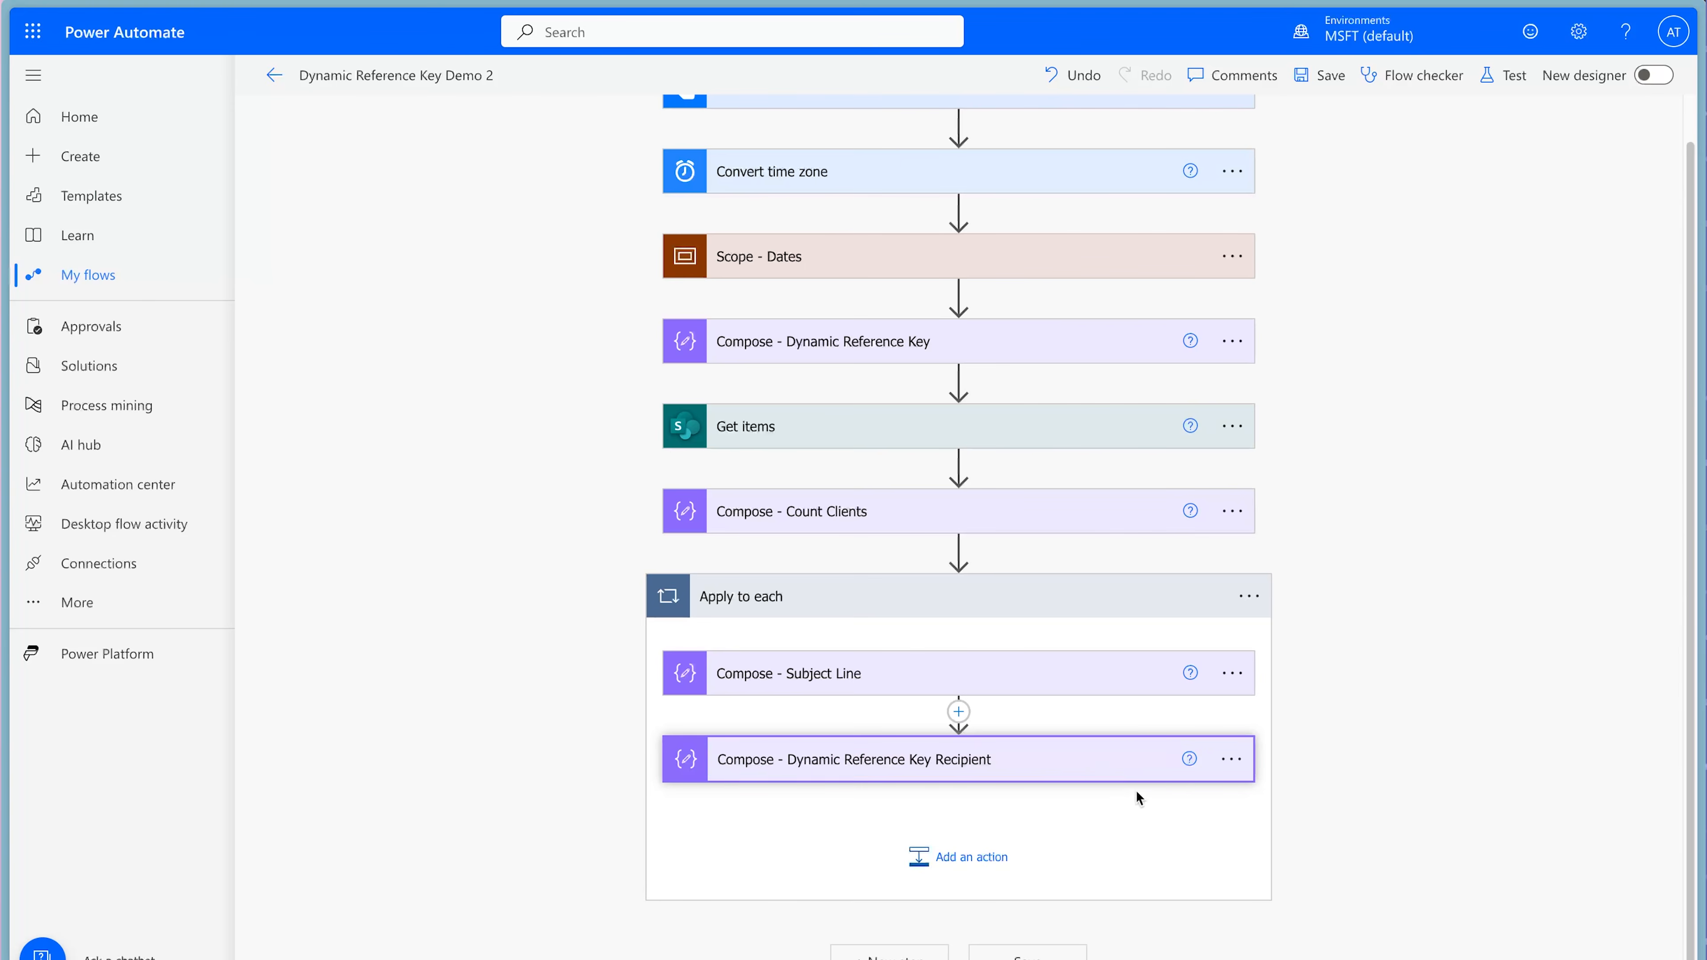
Replace all three key values with Assigned To Email, appending the finance address to the 90-day entry and the sales address to the 60-day entry.
{"action": "left_click", "coordinate": [1063, 894]}
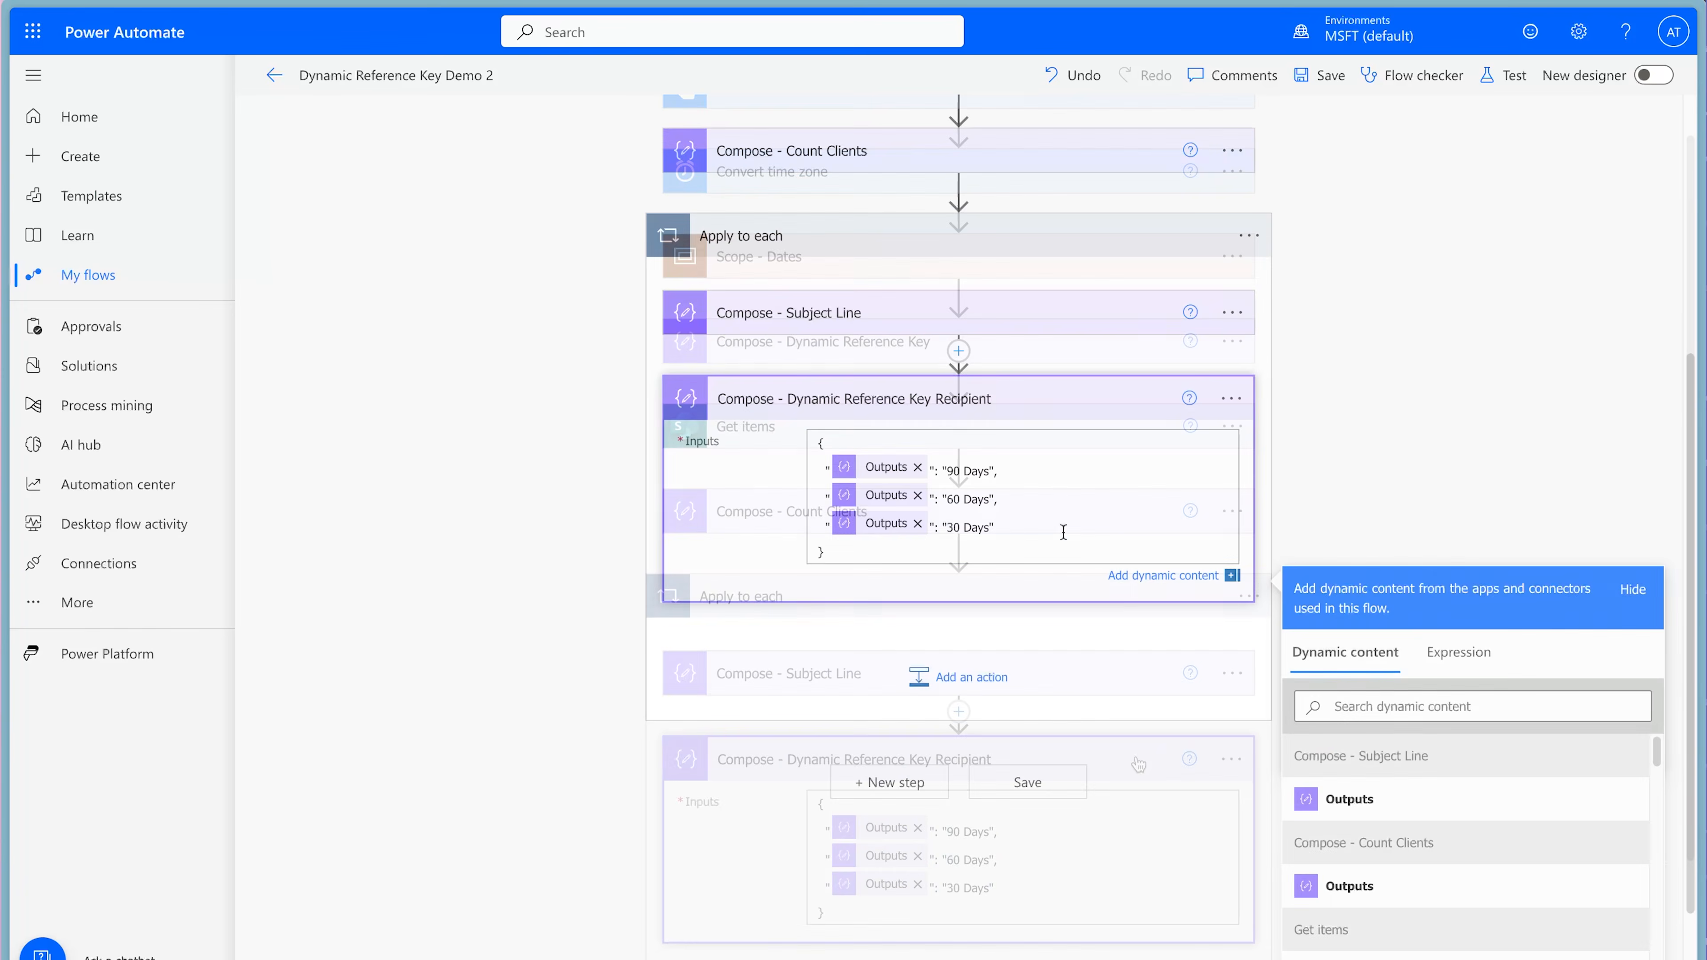
{"action": "left_click", "coordinate": [1344, 706]}
{"action": "type", "text": "assi"}
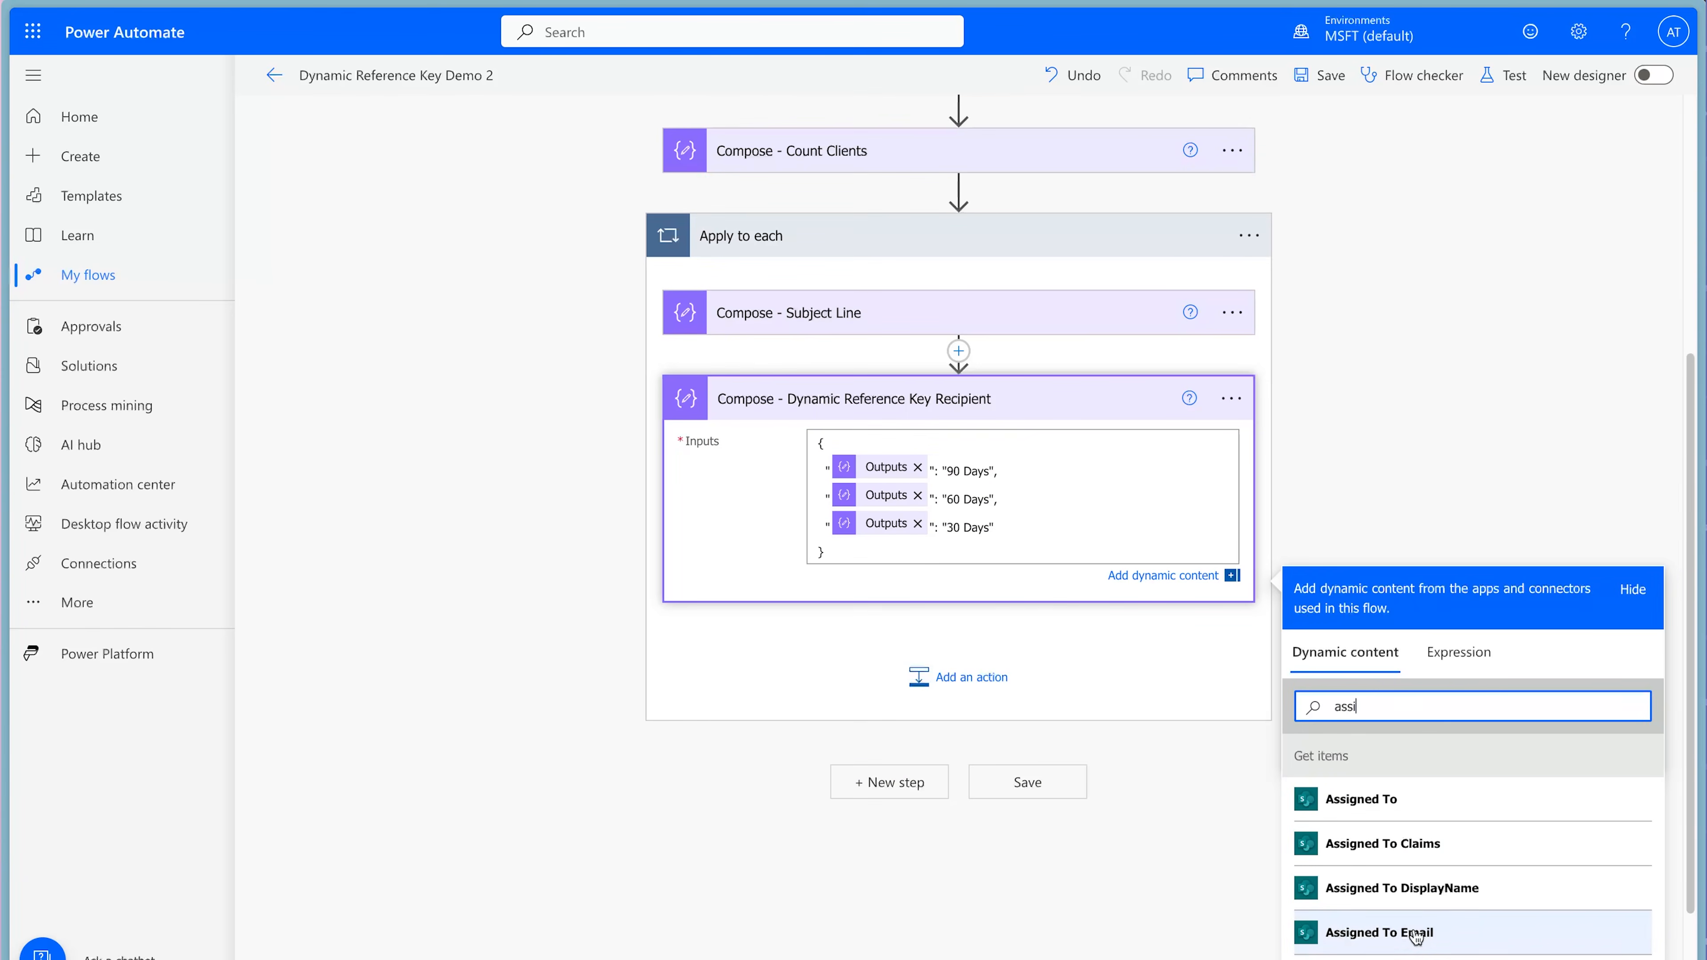
{"action": "left_click", "coordinate": [1415, 935]}
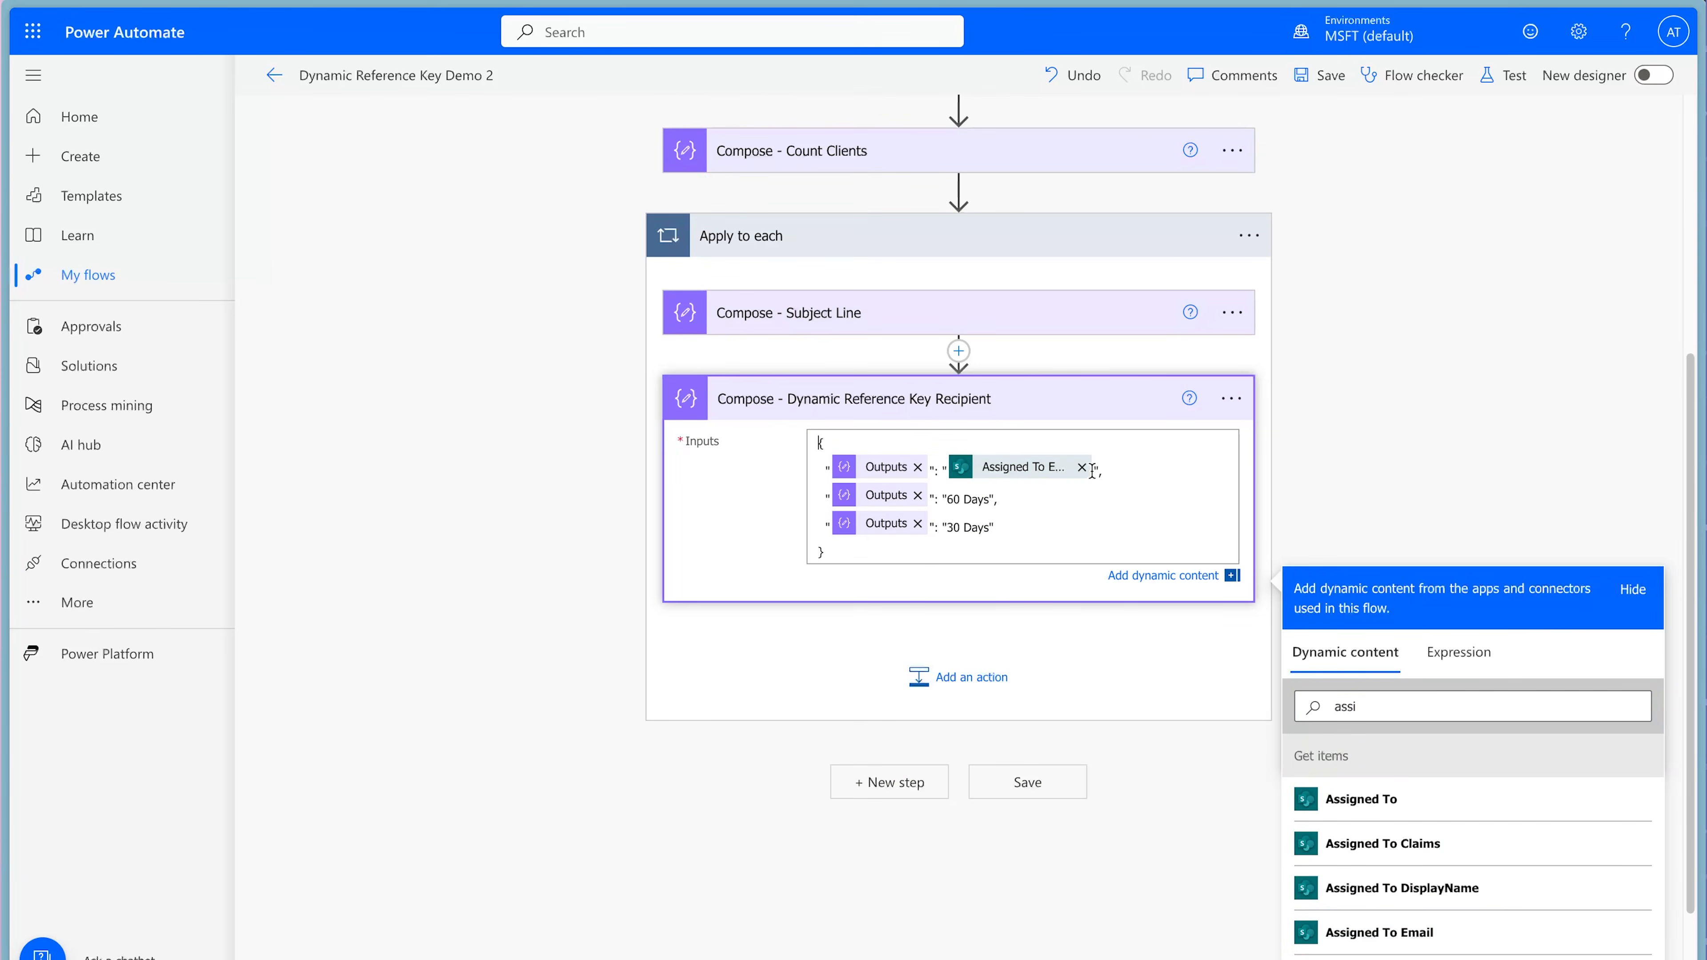
{"action": "type", "text": ";finance@email.com"}
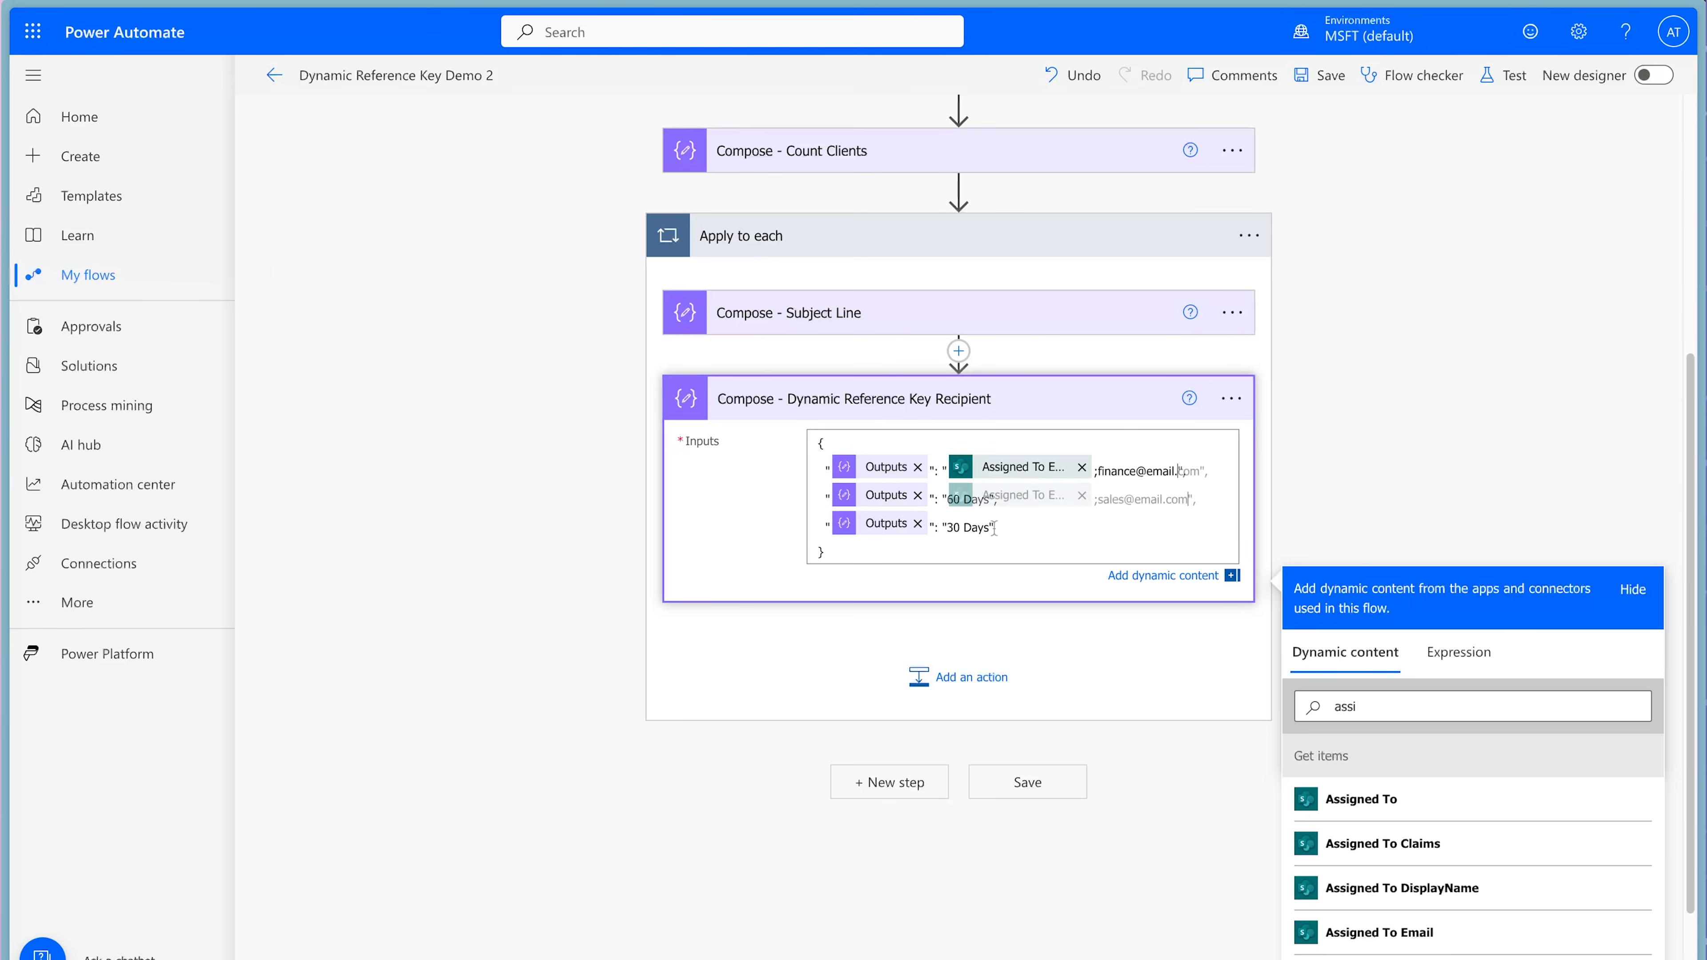
{"action": "left_click_drag", "start_coordinate": [989, 527], "coordinate": [946, 527]}
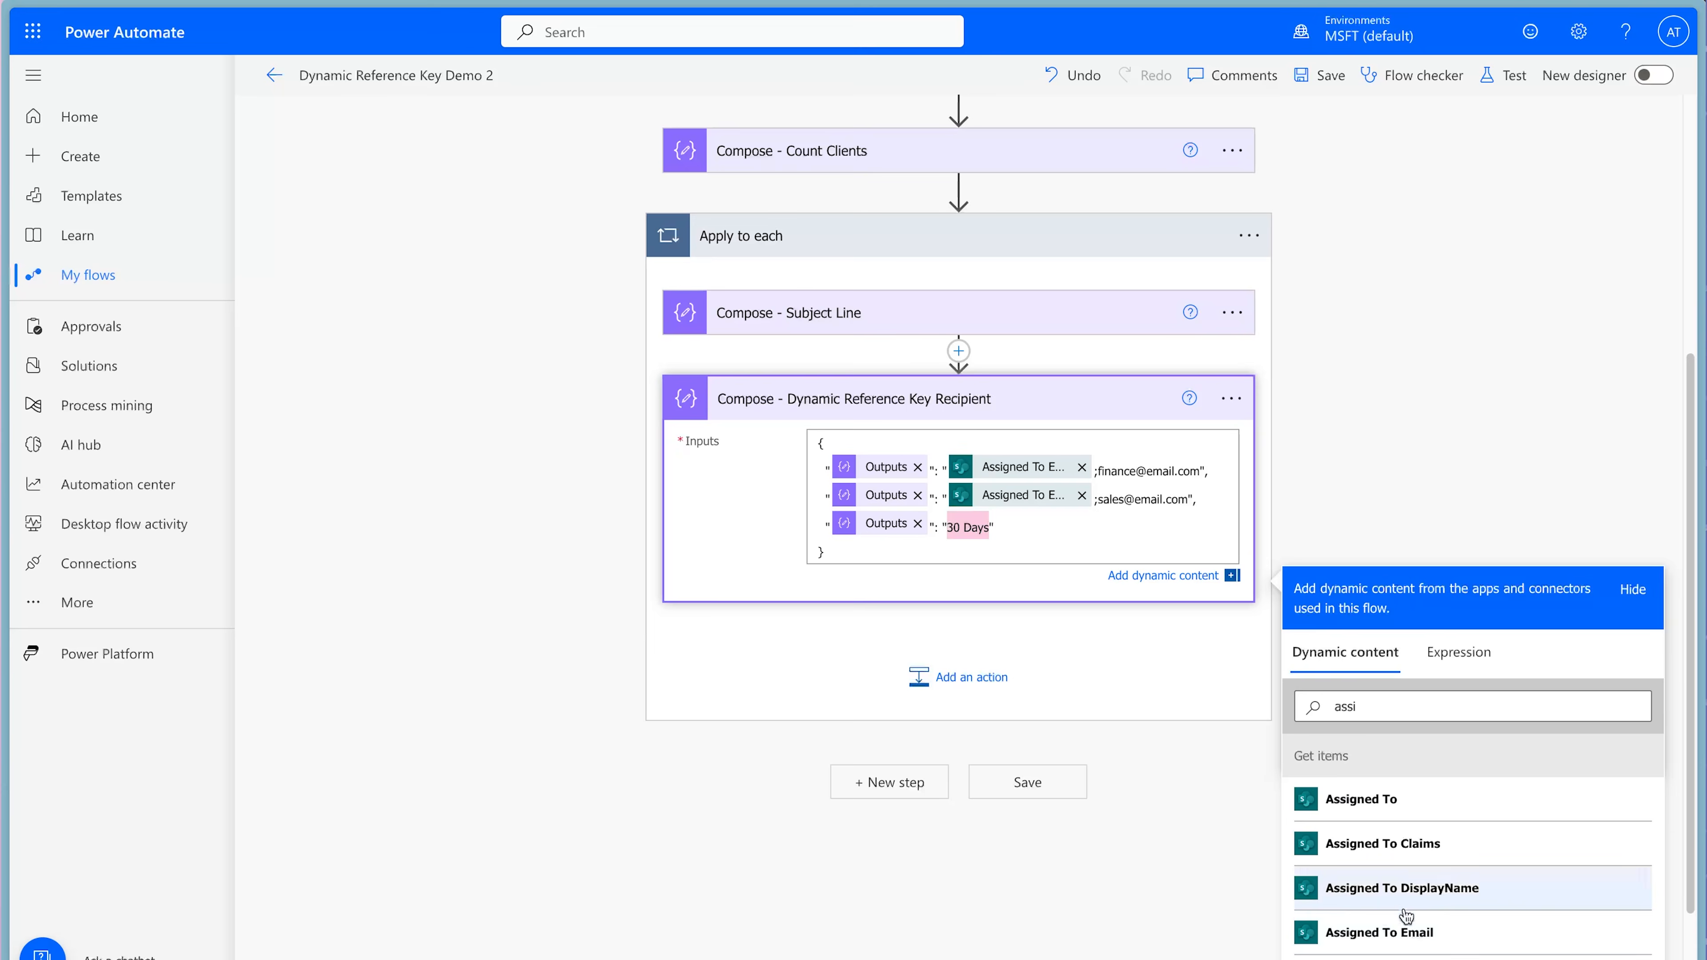
{"action": "left_click", "coordinate": [1410, 933]}
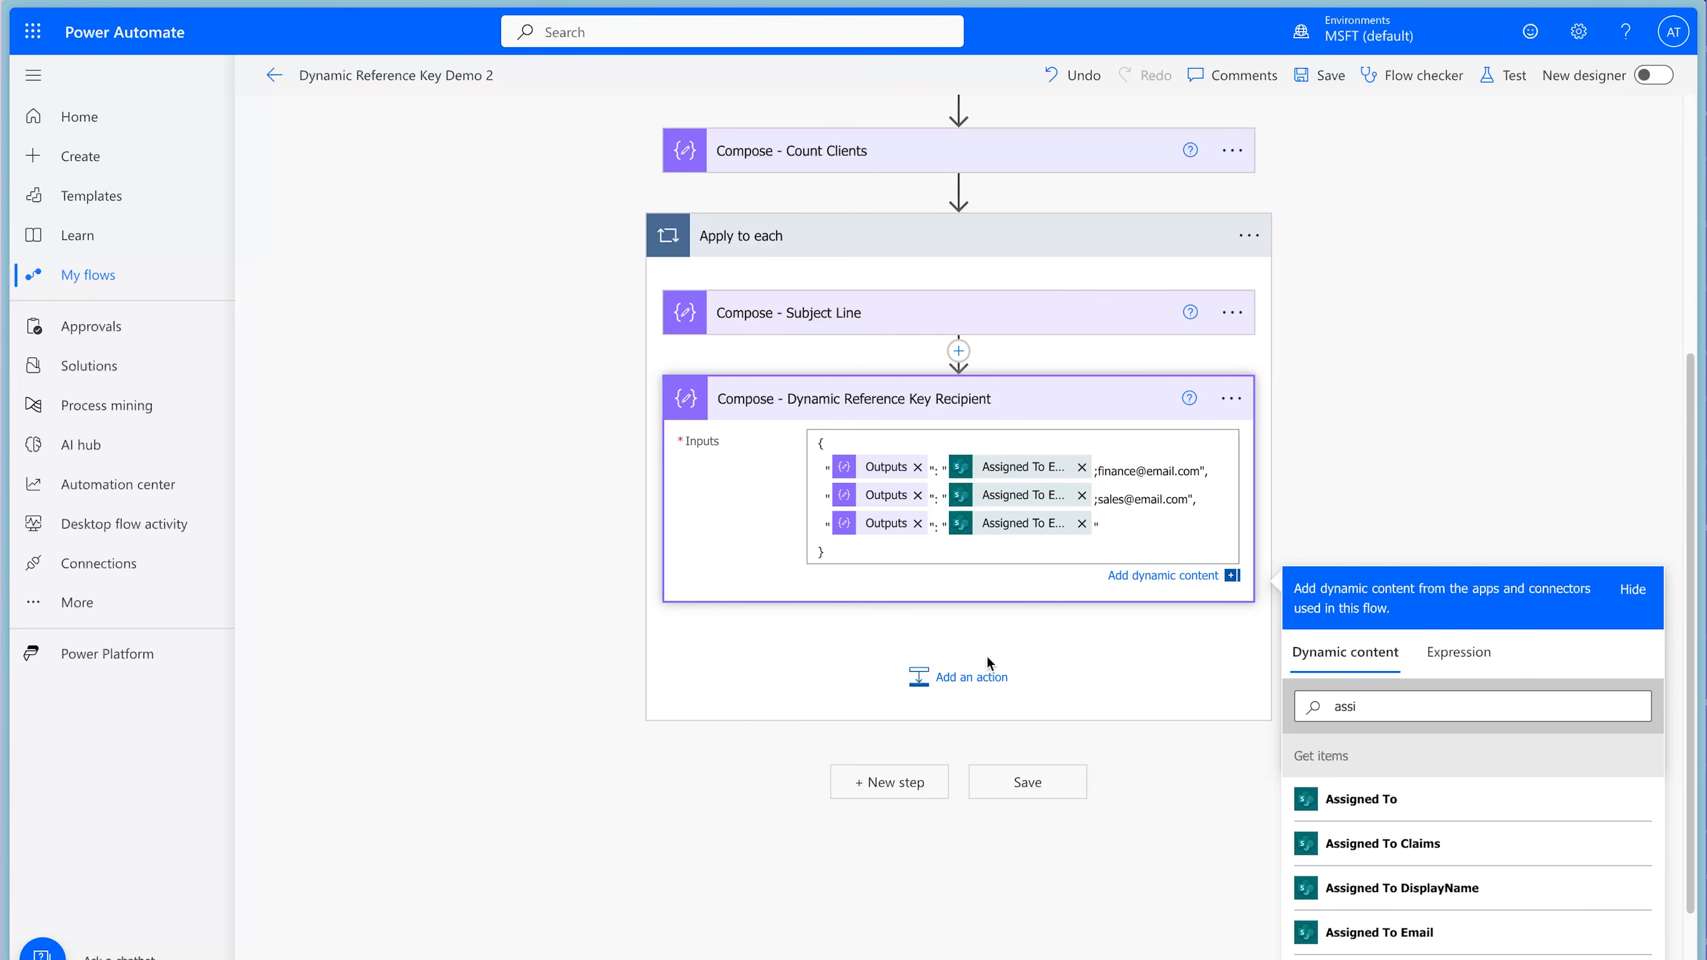
Add a Compose action at the end of Apply to each and rename it "Compose - Recipient".
{"action": "left_click", "coordinate": [967, 677]}
{"action": "type", "text": "com"}
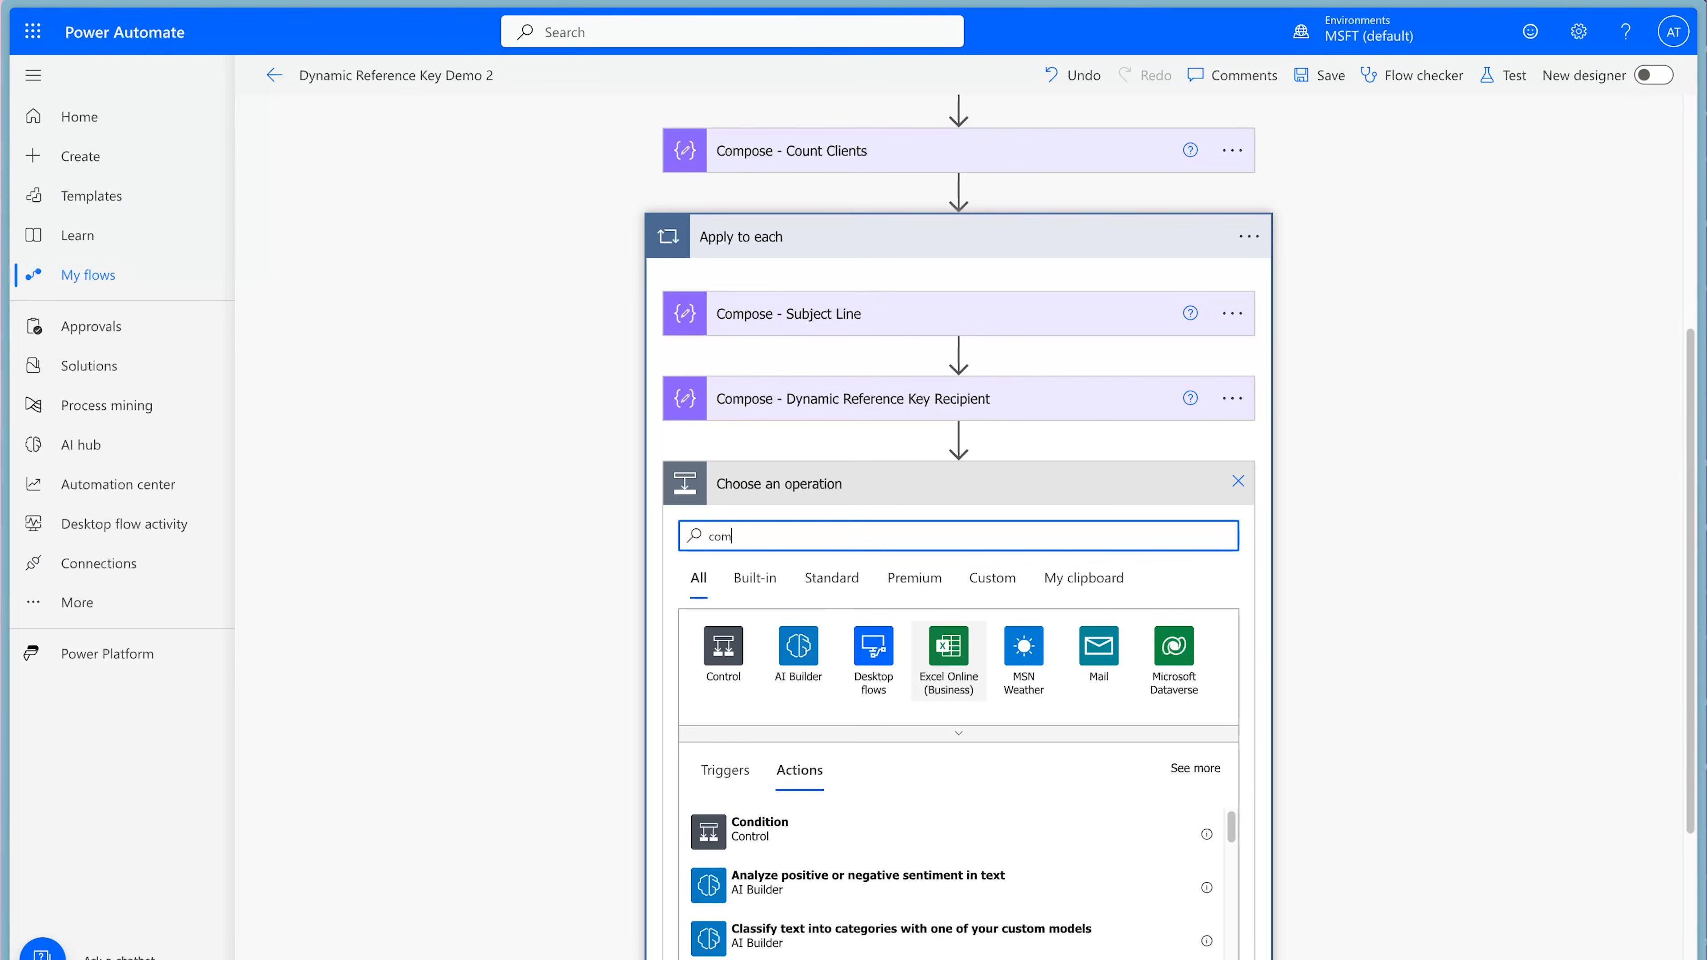
{"action": "type", "text": "pose"}
{"action": "left_click", "coordinate": [757, 829]}
{"action": "left_click", "coordinate": [1231, 711]}
{"action": "left_click", "coordinate": [1317, 756]}
{"action": "left_click", "coordinate": [1105, 726]}
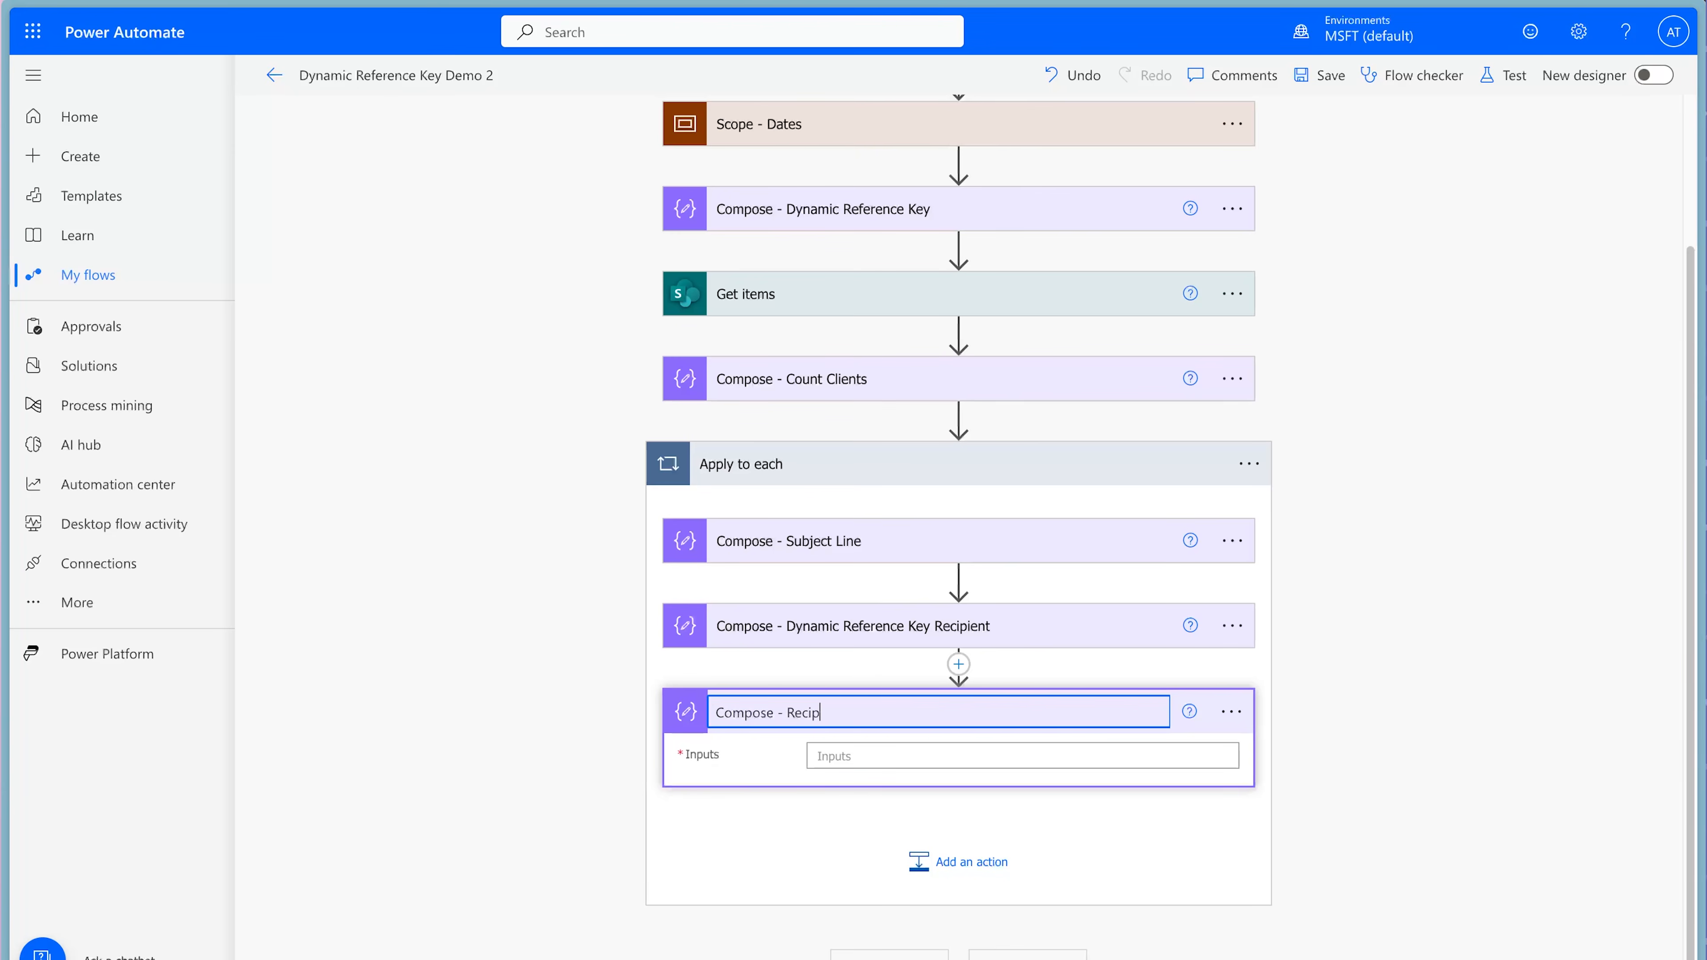
Write the key lookup ?[item()?['ContractRenewal']] as an expression for the Compose - Recipient inputs.
{"action": "left_click", "coordinate": [979, 754]}
{"action": "left_click", "coordinate": [1457, 874]}
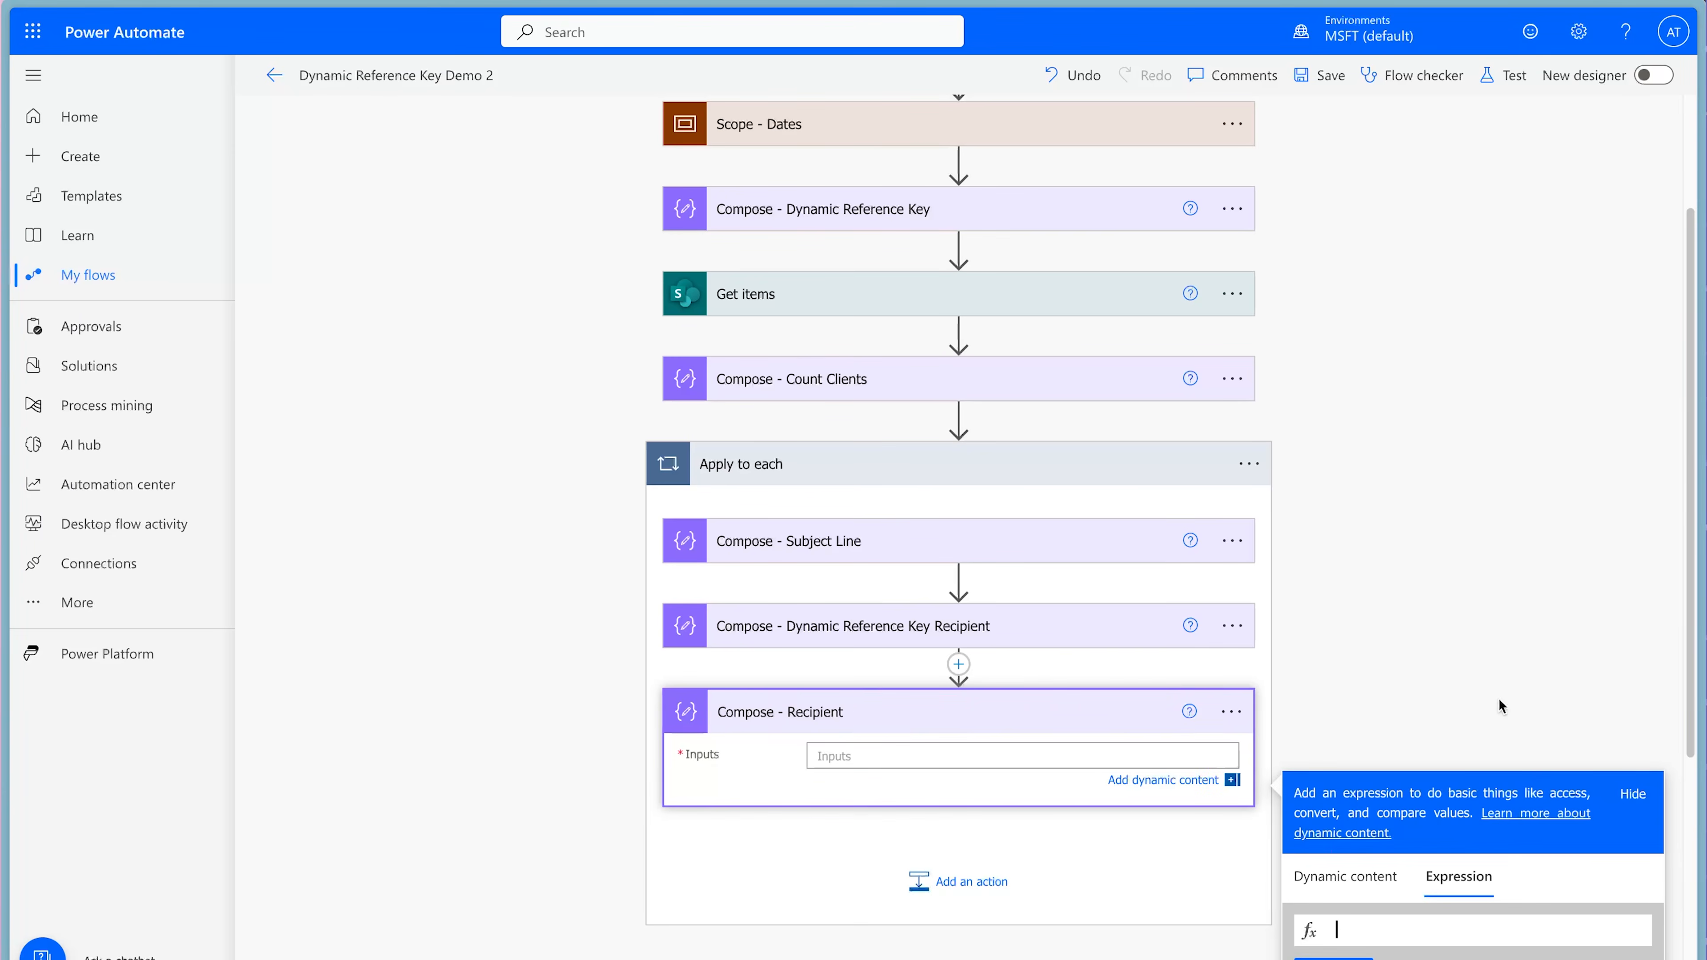
{"action": "scroll", "coordinate": [1499, 705], "scroll_direction": "down", "scroll_amount": 2}
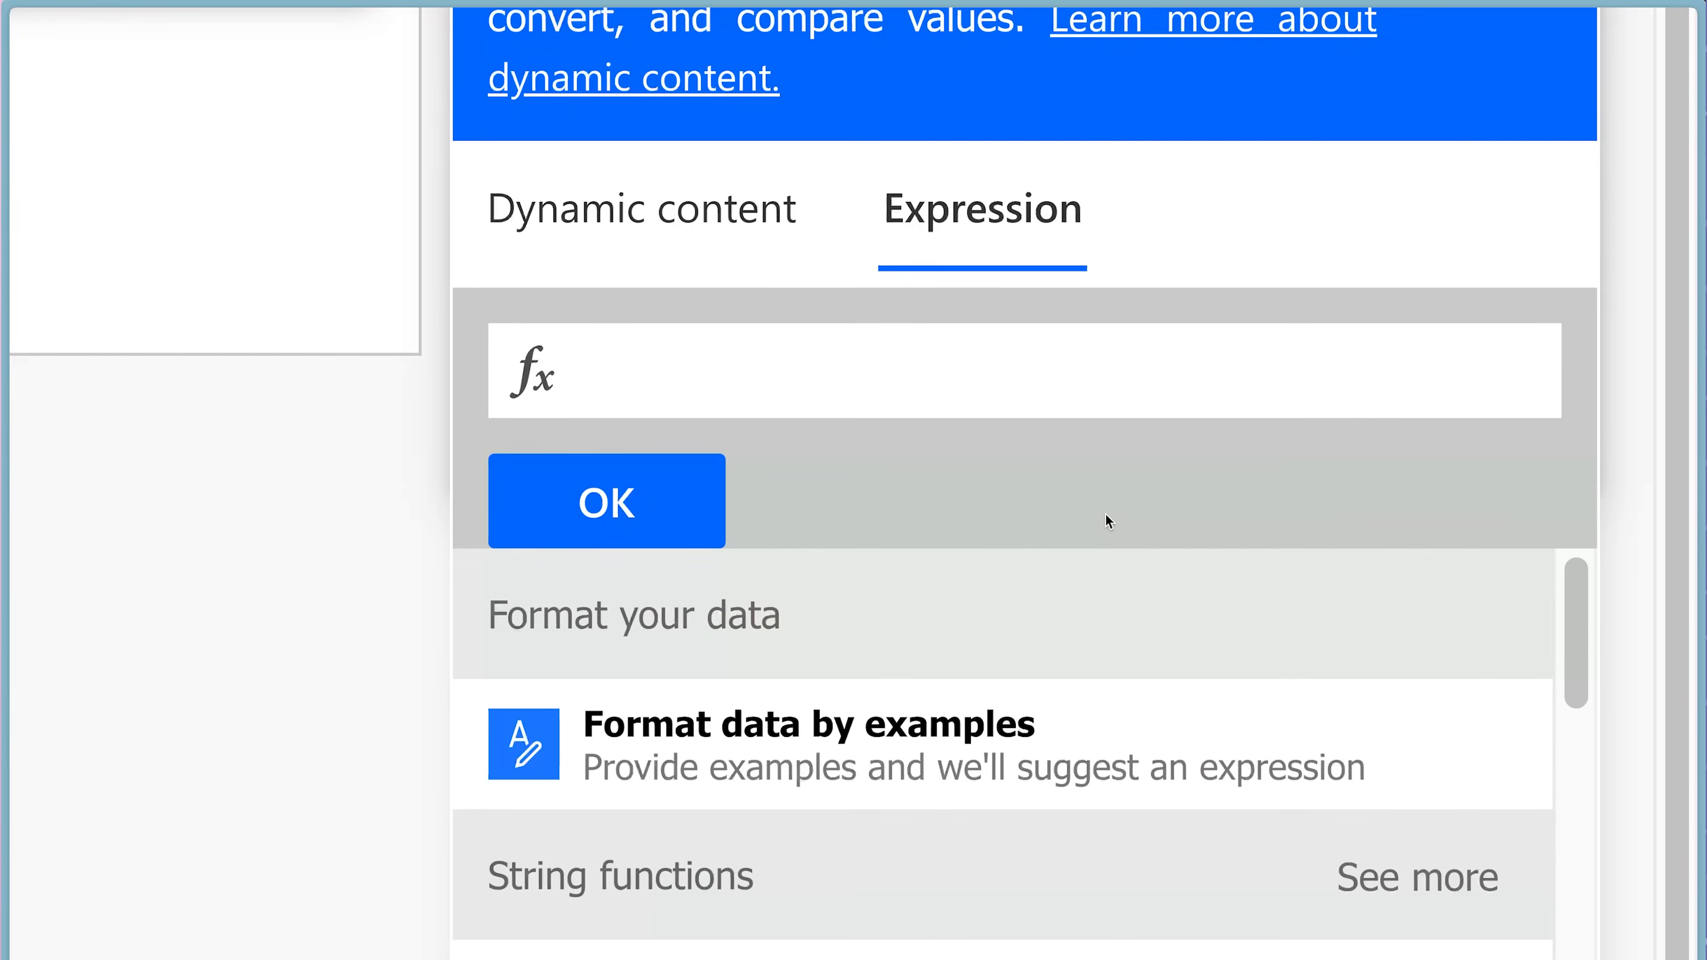
{"action": "type", "text": "?[item"}
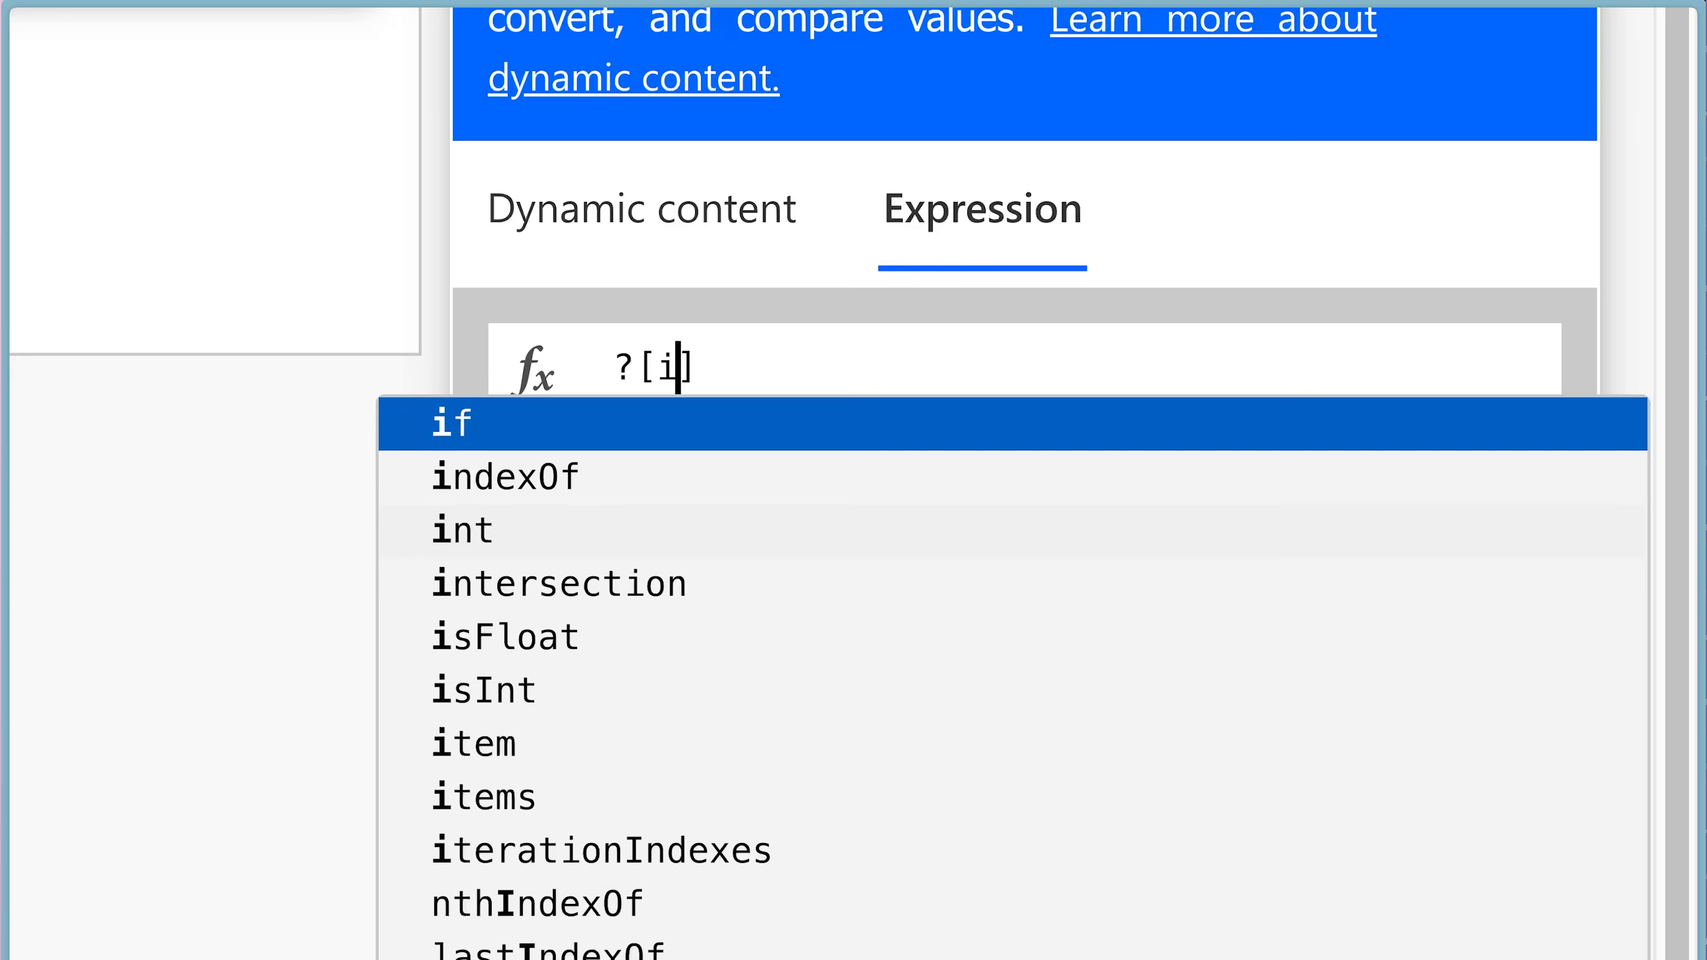
{"action": "key", "text": "Return"}
{"action": "type", "text": "?['Cont"}
{"action": "type", "text": "ractRenewa"}
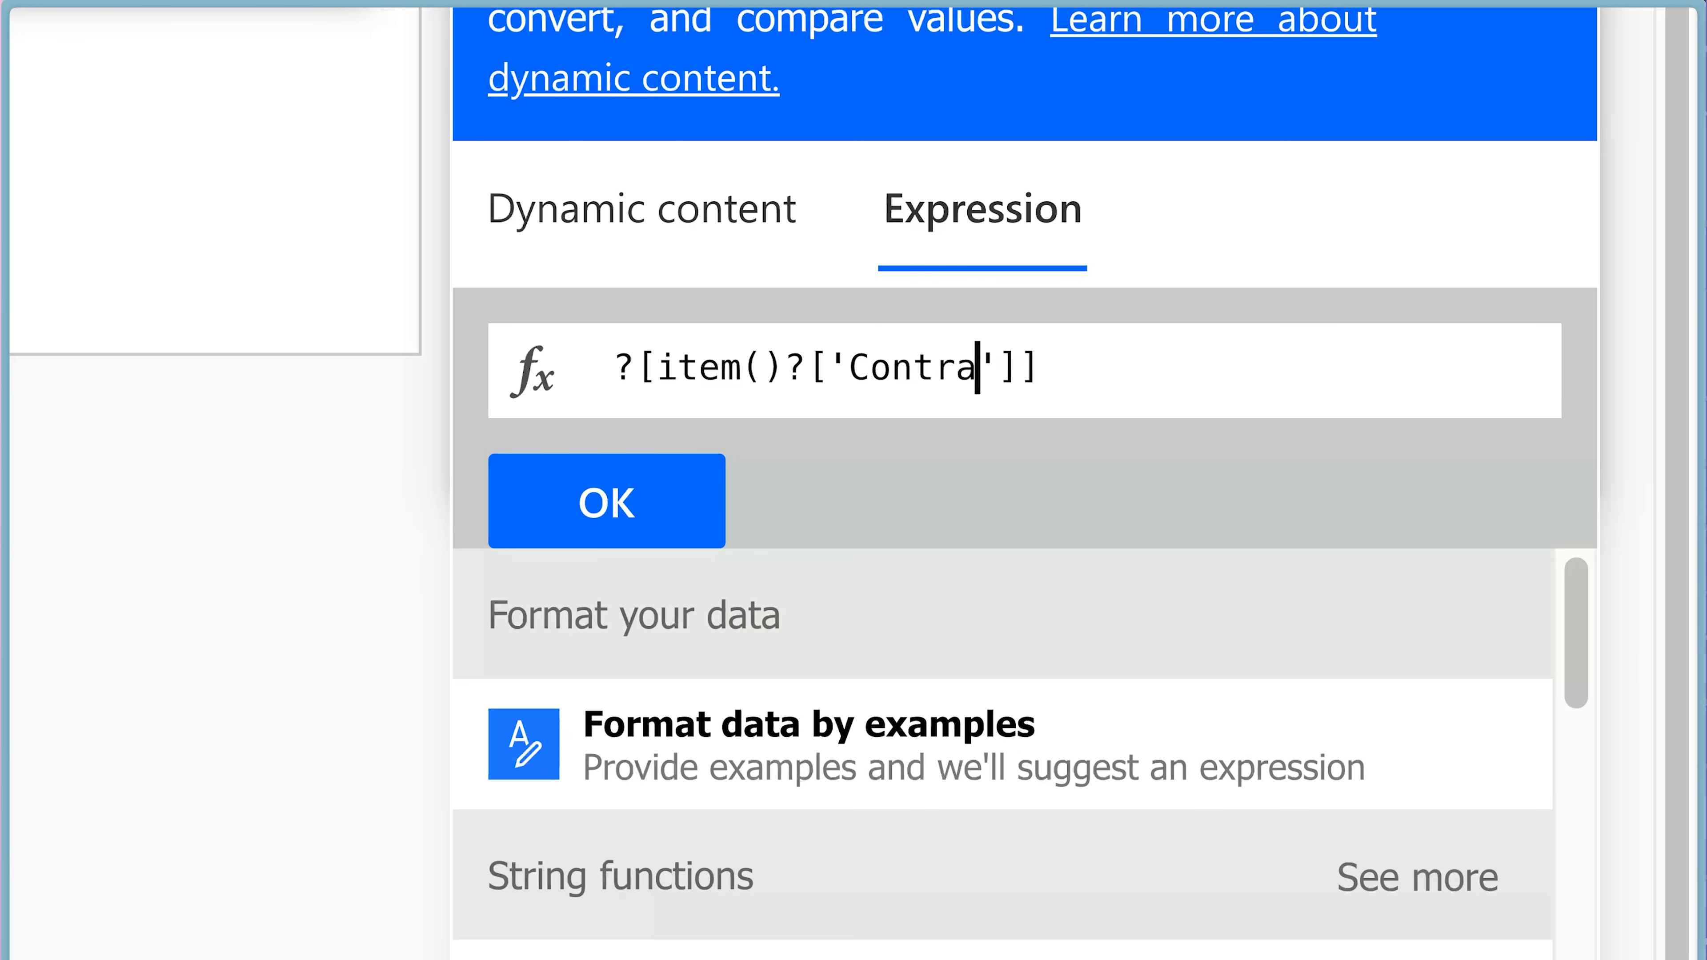
{"action": "type", "text": "l"}
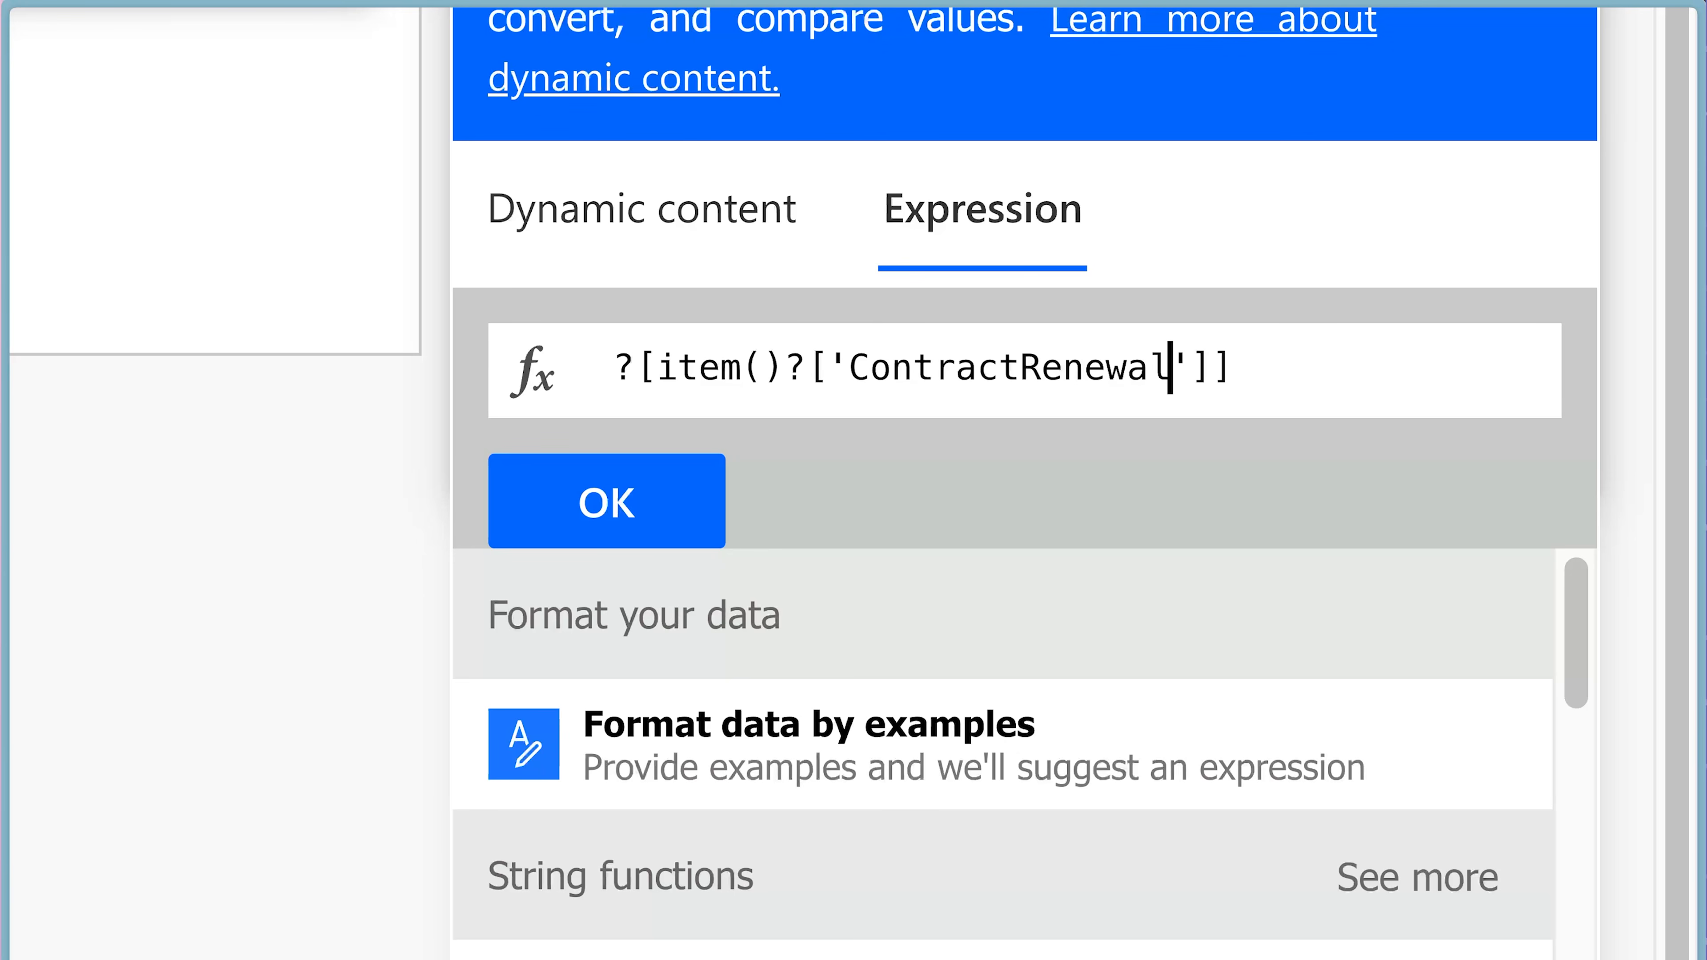
{"action": "key", "text": "Home"}
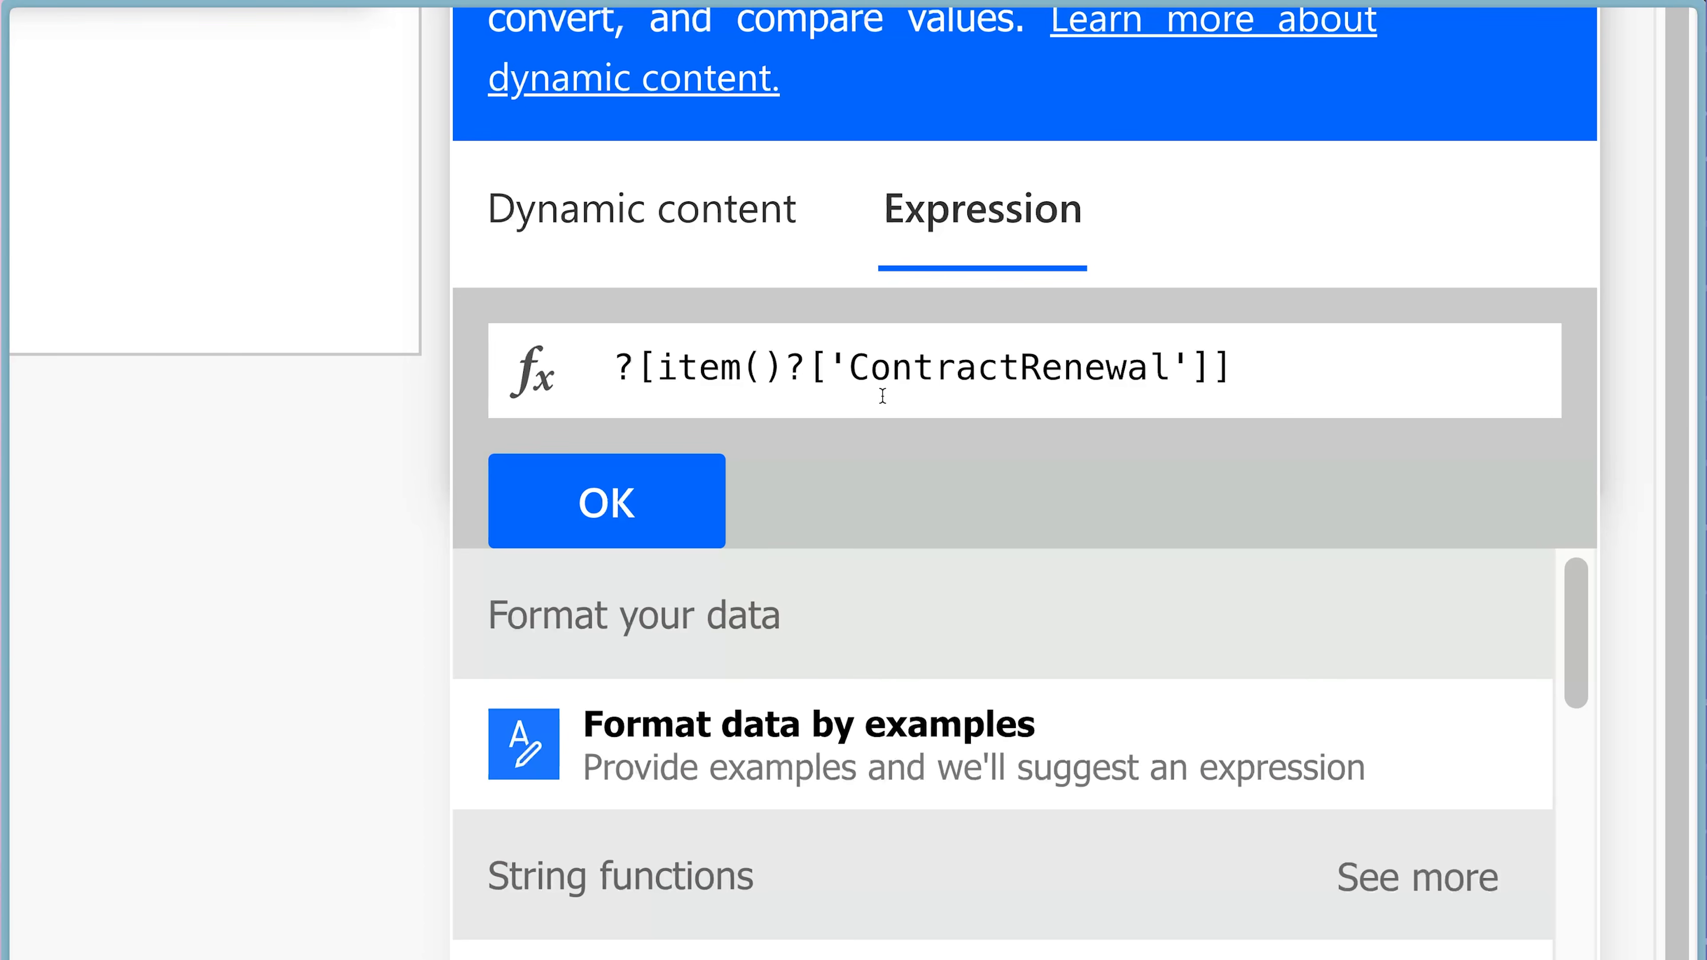
Insert the Compose - Dynamic Reference Key Recipient outputs in front of the lookup and add the expression to the inputs.
{"action": "left_click", "coordinate": [692, 257]}
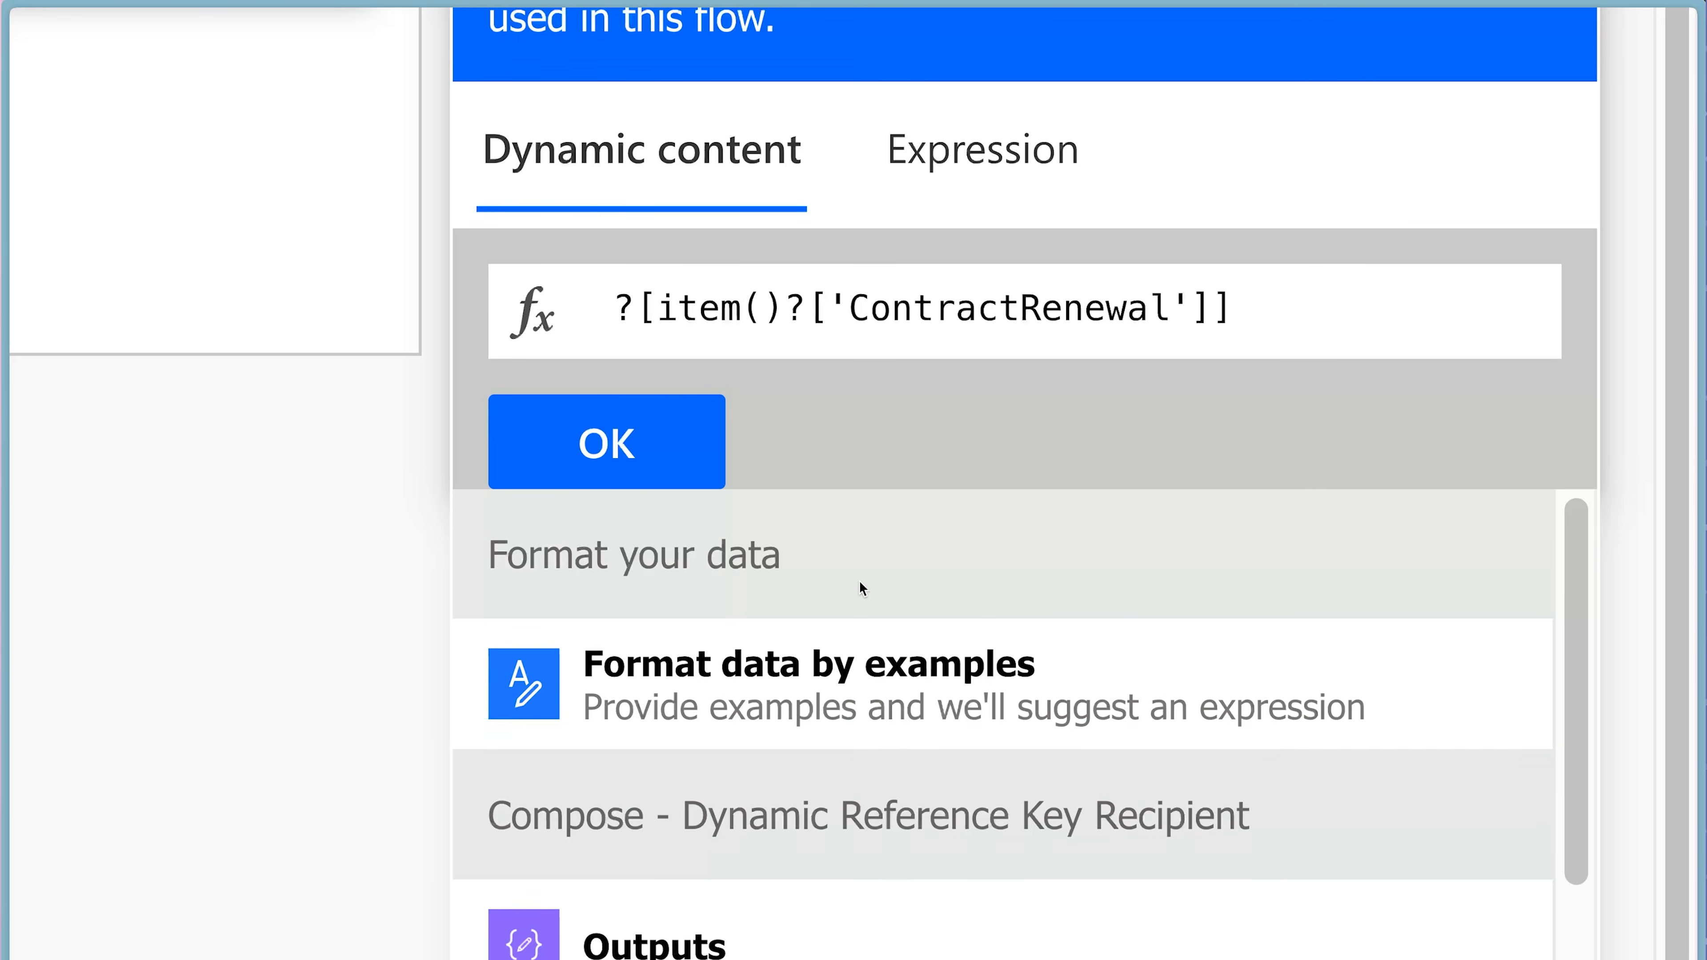
{"action": "scroll", "coordinate": [859, 580], "scroll_direction": "down", "scroll_amount": 3}
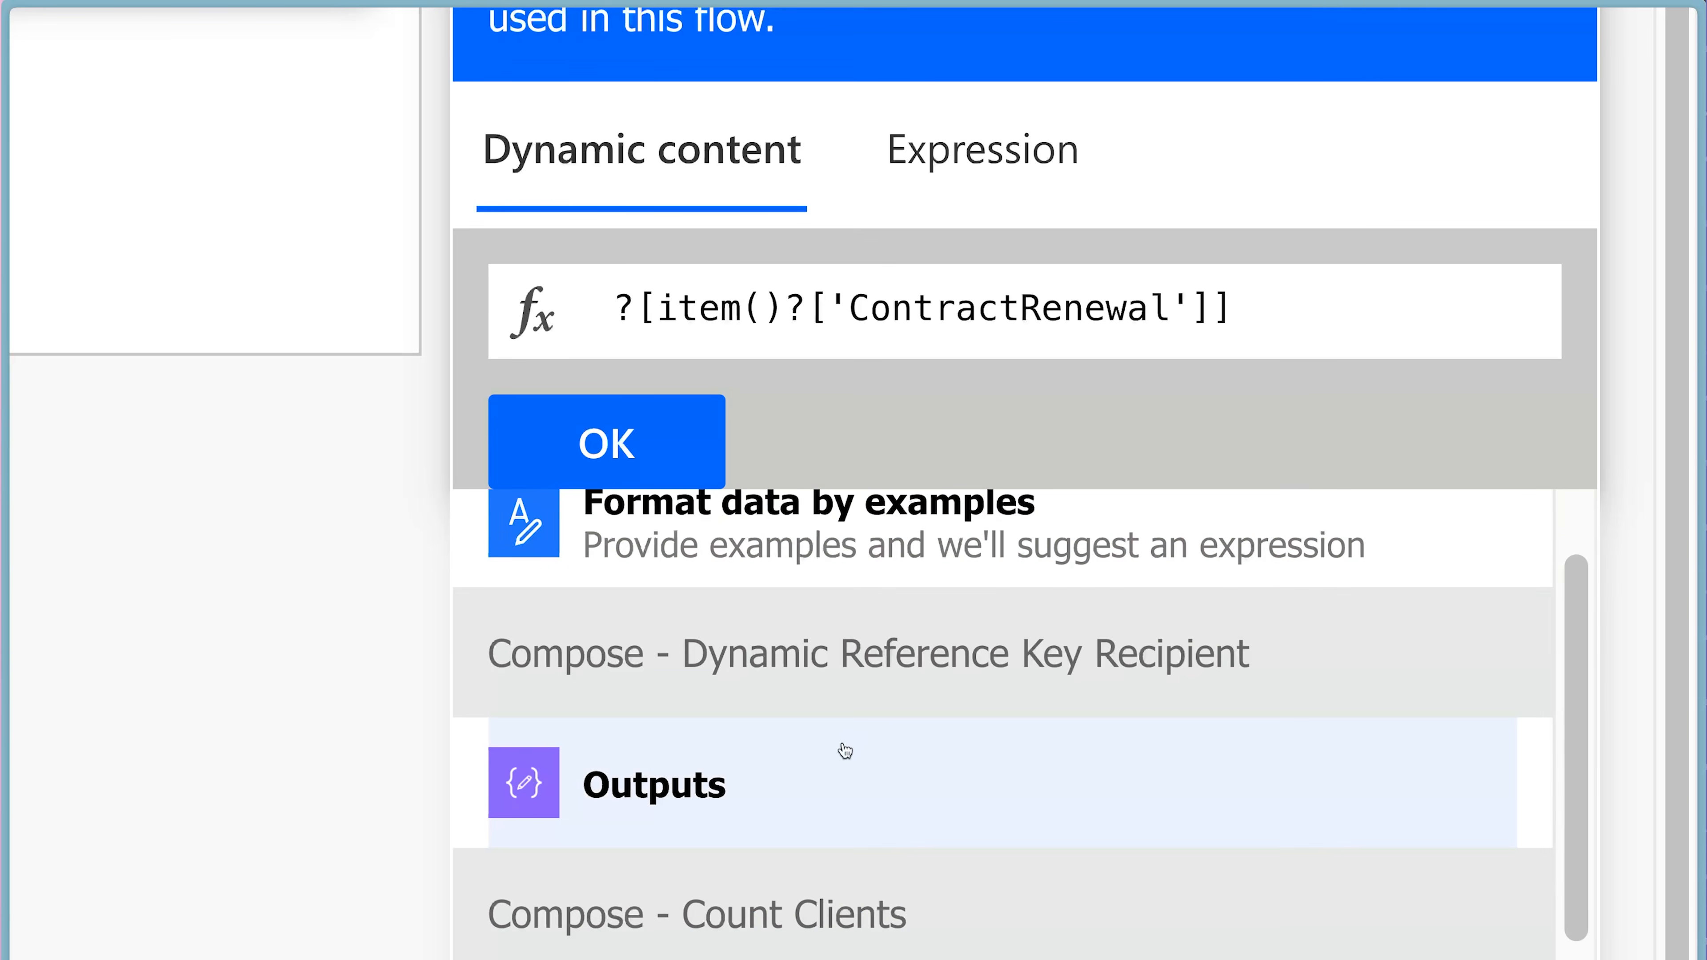
{"action": "left_click", "coordinate": [843, 751]}
{"action": "left_click", "coordinate": [687, 452]}
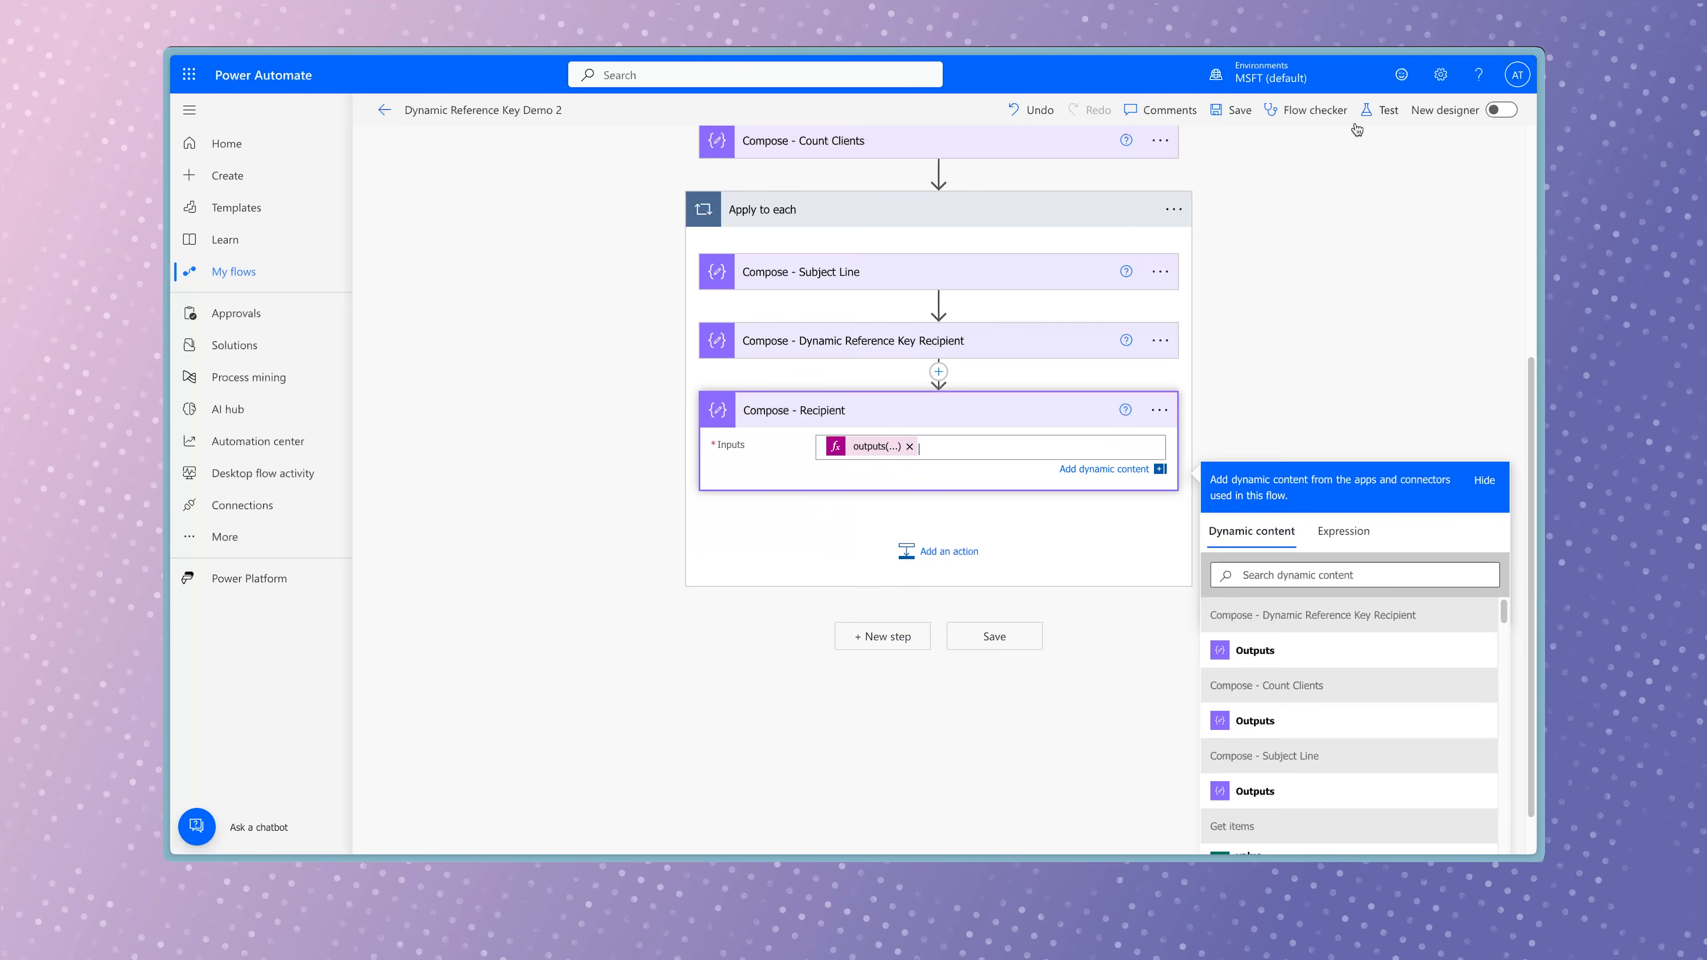
Save the flow with the recipient actions and run it as a manual test.
{"action": "left_click", "coordinate": [1505, 75]}
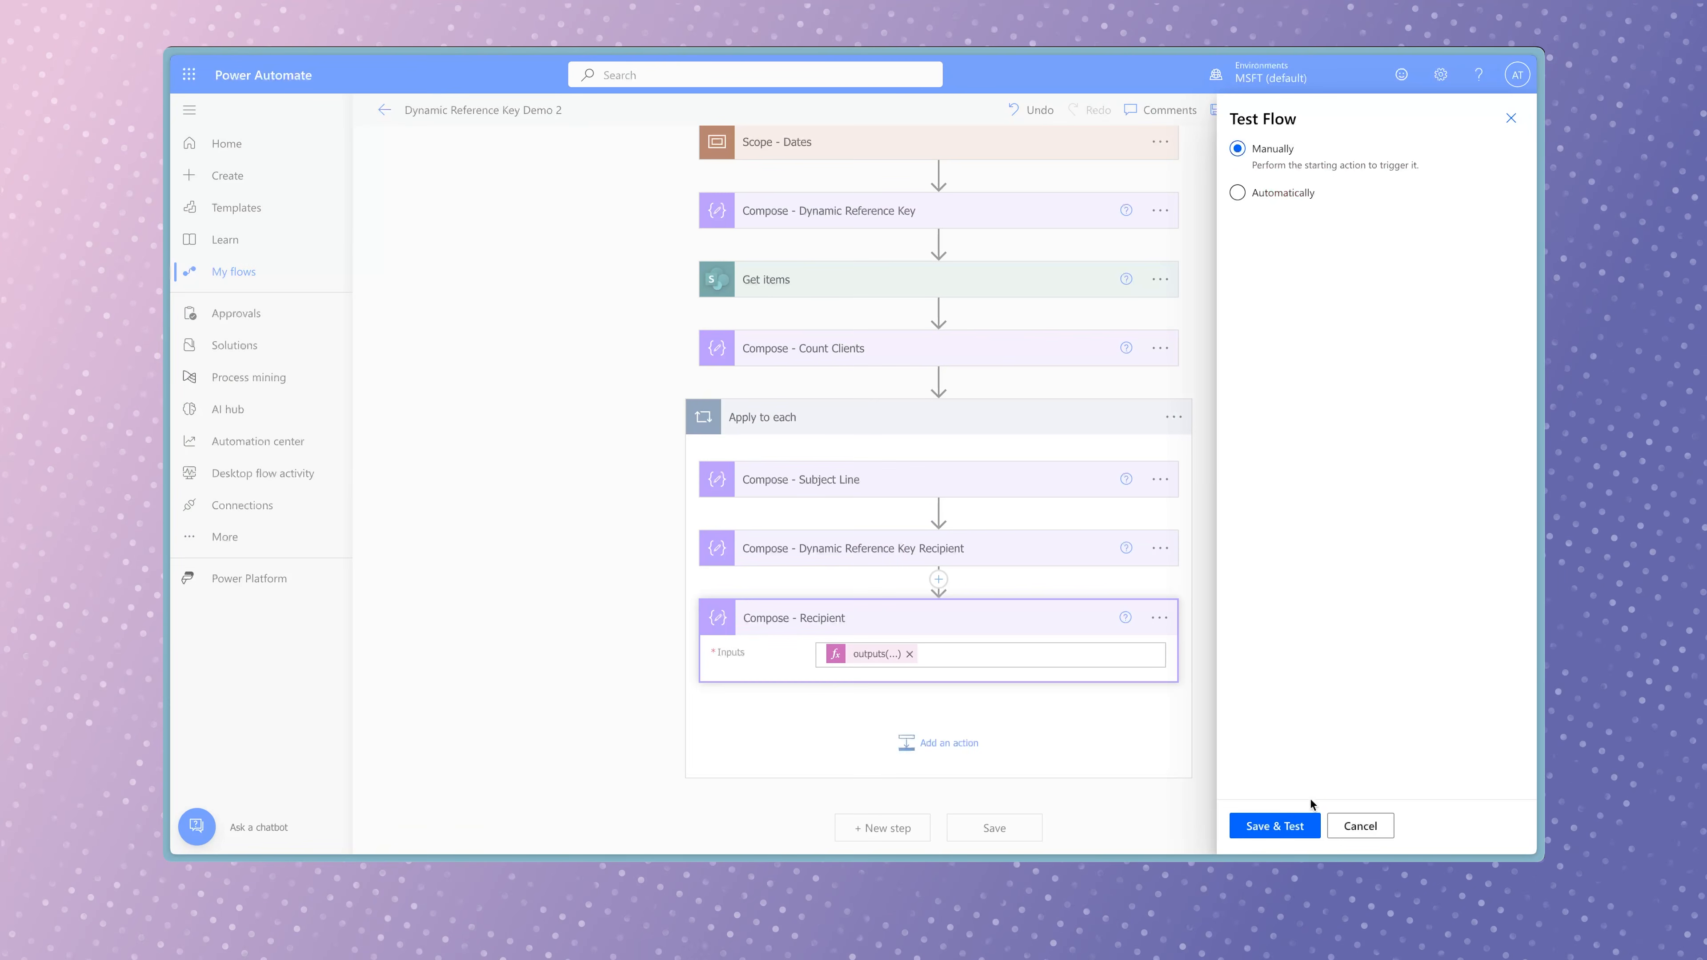
{"action": "left_click", "coordinate": [1302, 825]}
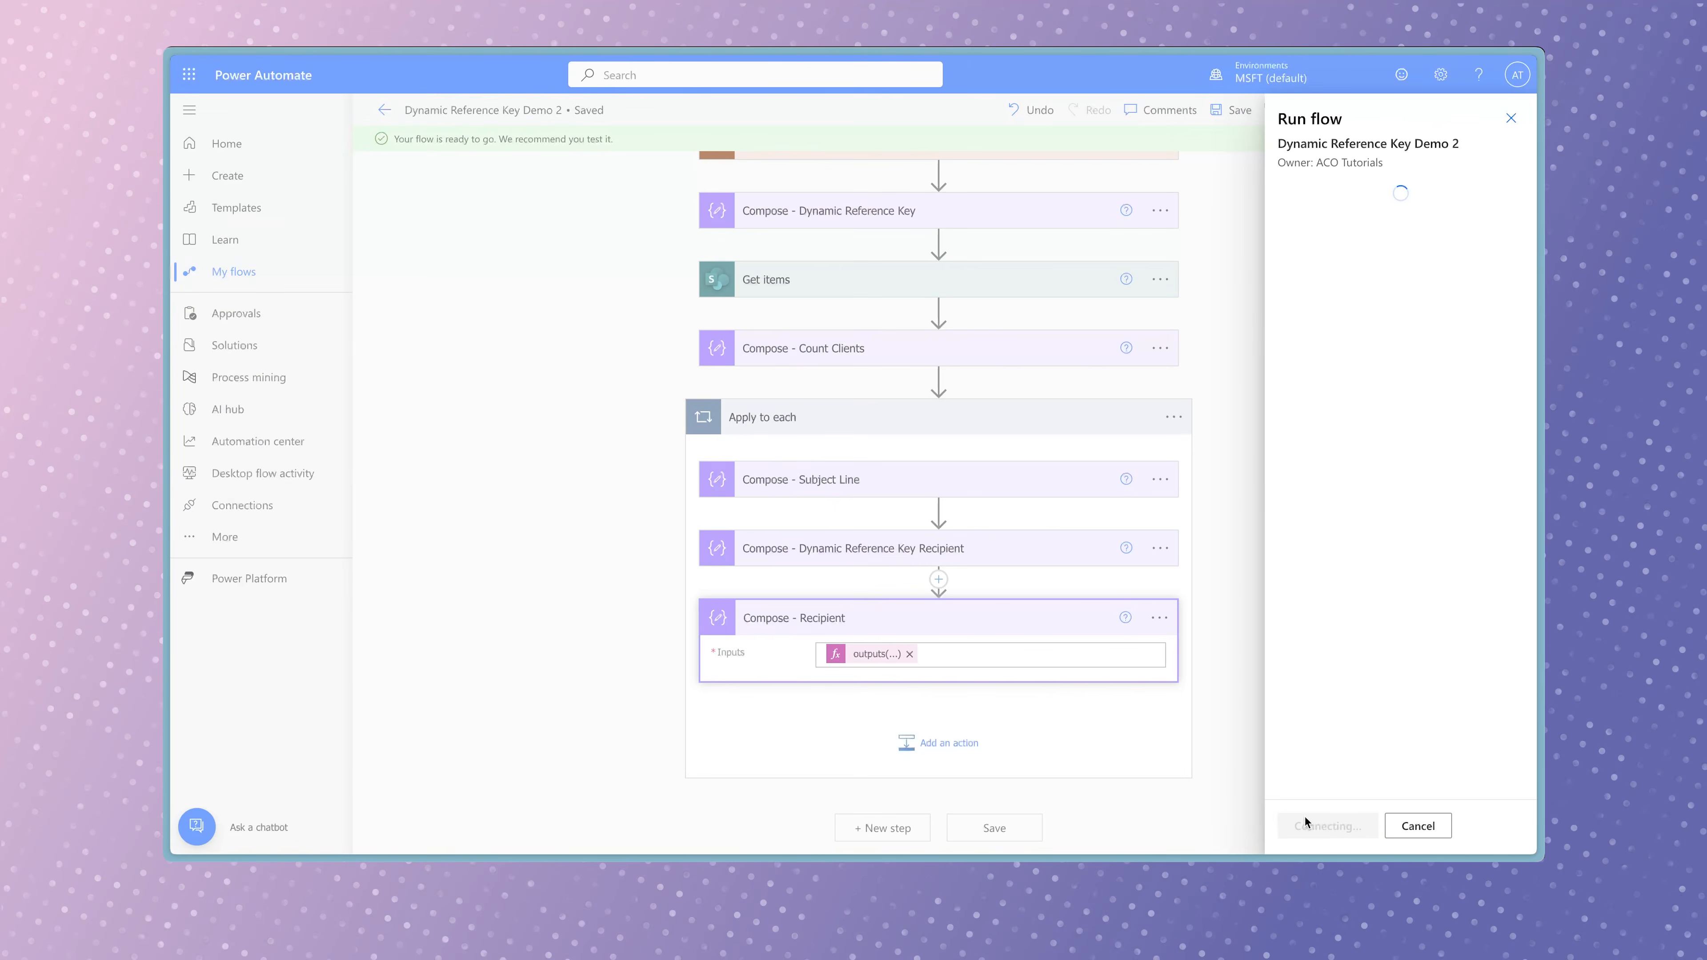
{"action": "left_click", "coordinate": [1314, 826]}
{"action": "left_click", "coordinate": [1314, 826]}
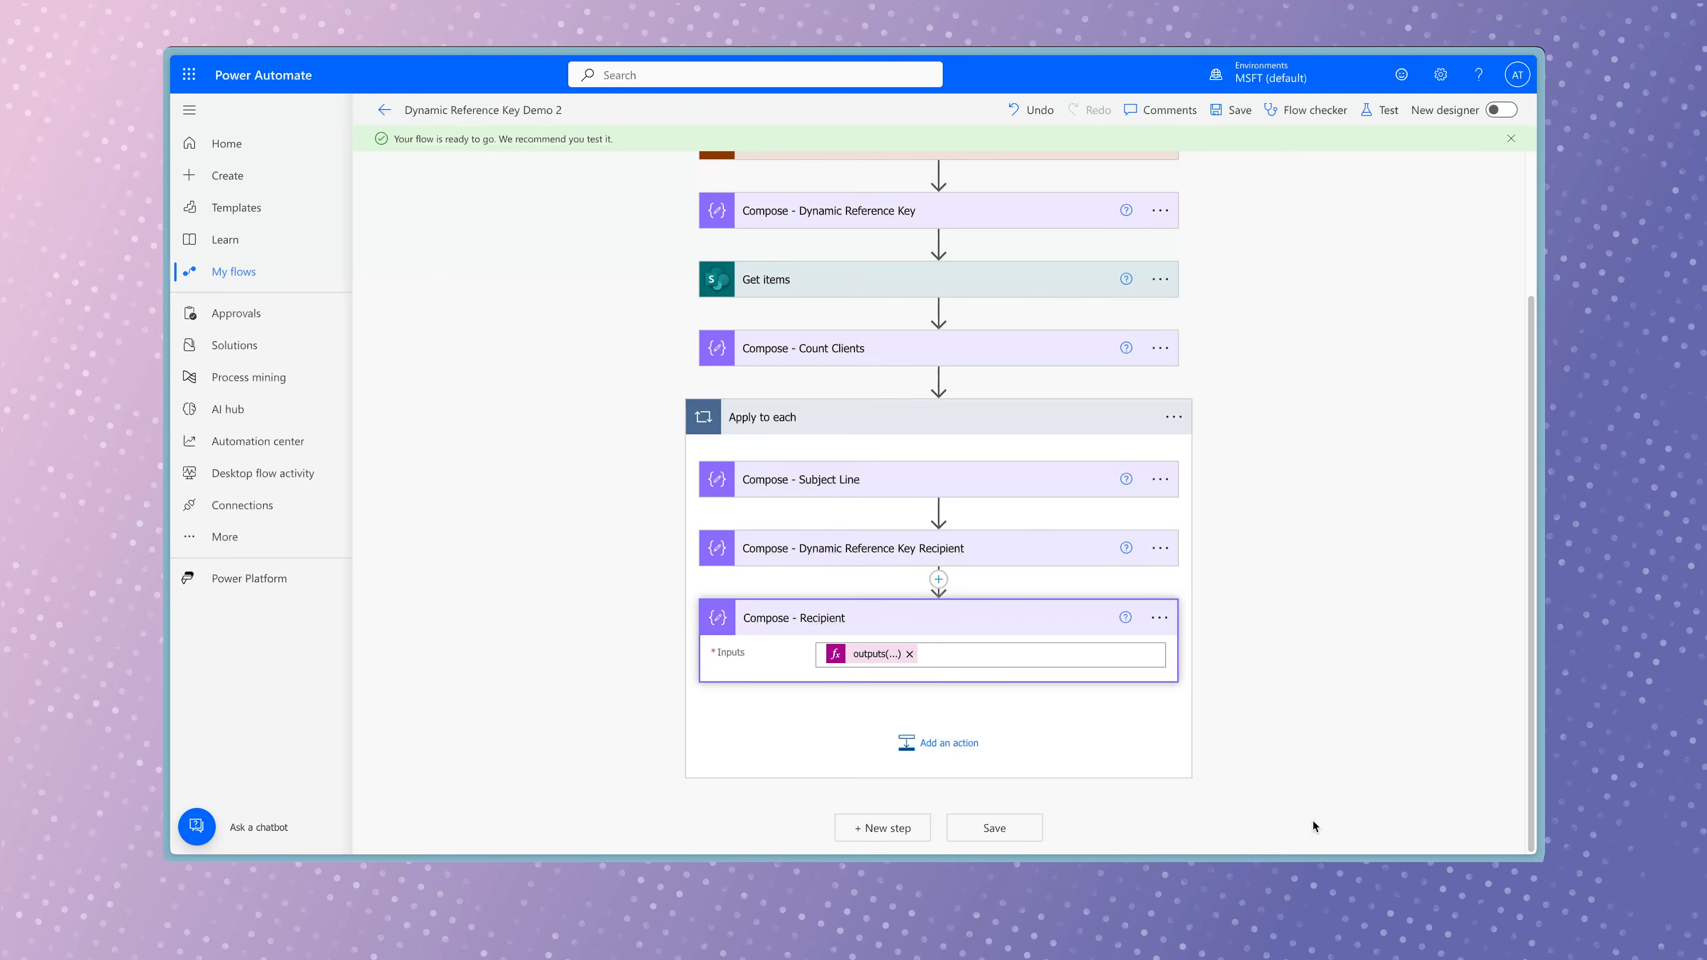
Expand Apply to each in the run results and review the Compose - Recipient output, moving on from the first iteration.
{"action": "left_click", "coordinate": [1041, 608]}
{"action": "scroll", "coordinate": [1222, 617], "scroll_direction": "down", "scroll_amount": 1}
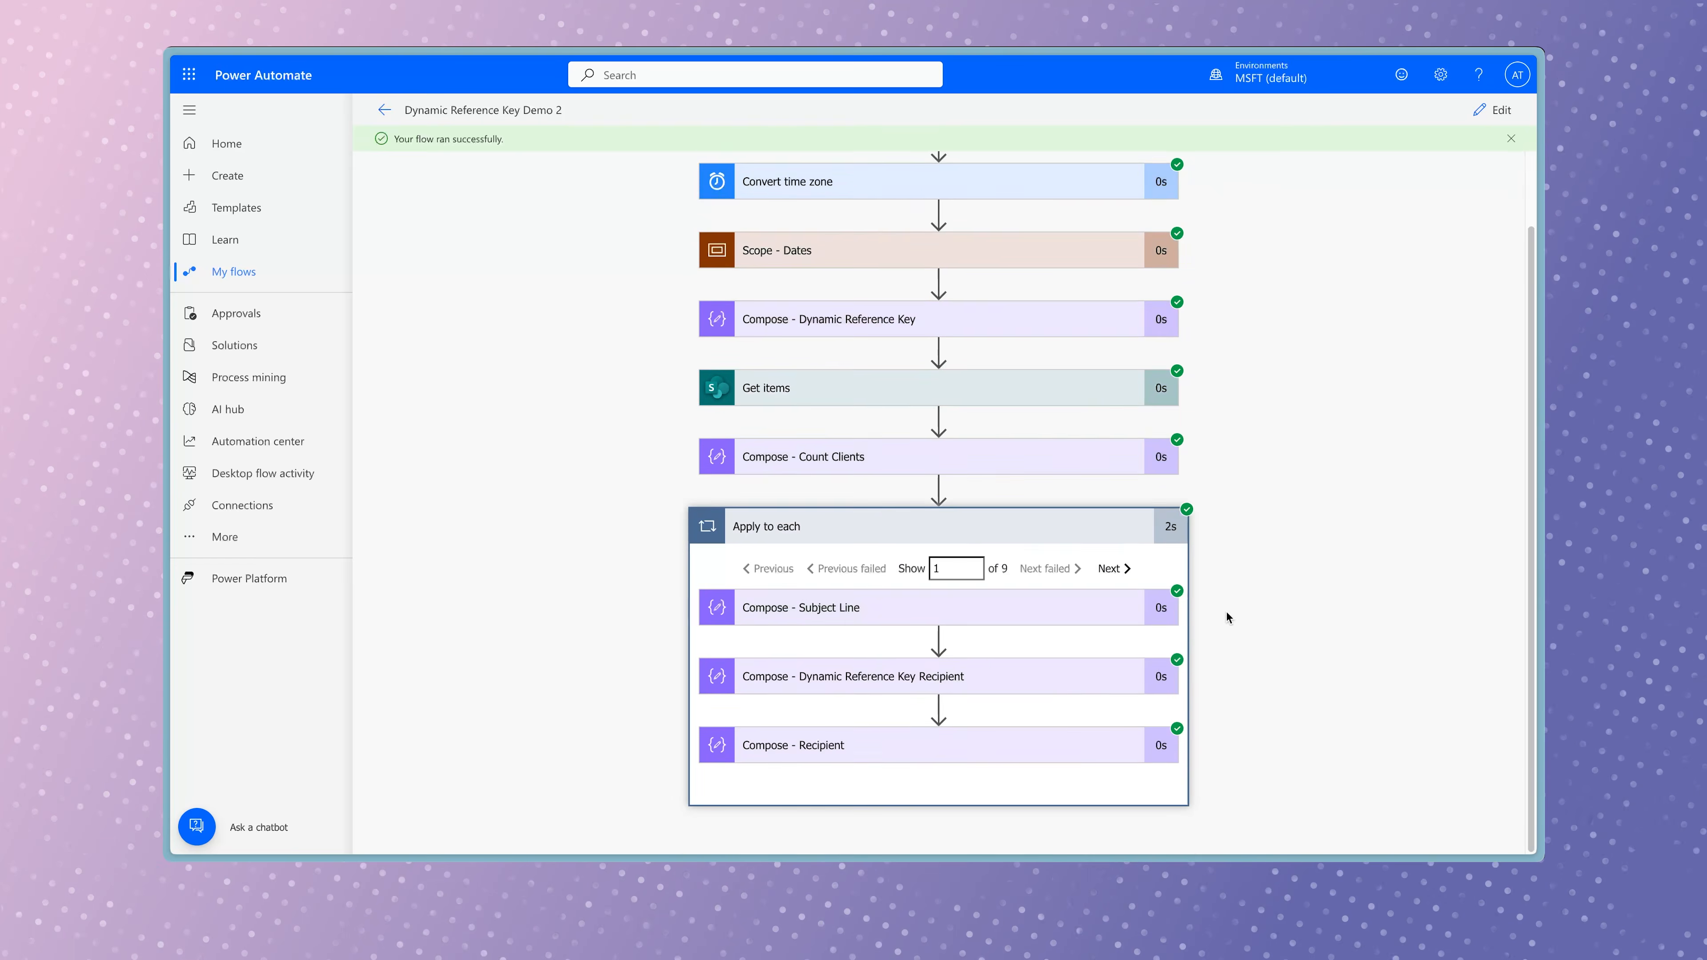
{"action": "left_click", "coordinate": [1058, 737]}
{"action": "scroll", "coordinate": [1258, 664], "scroll_direction": "down", "scroll_amount": 3}
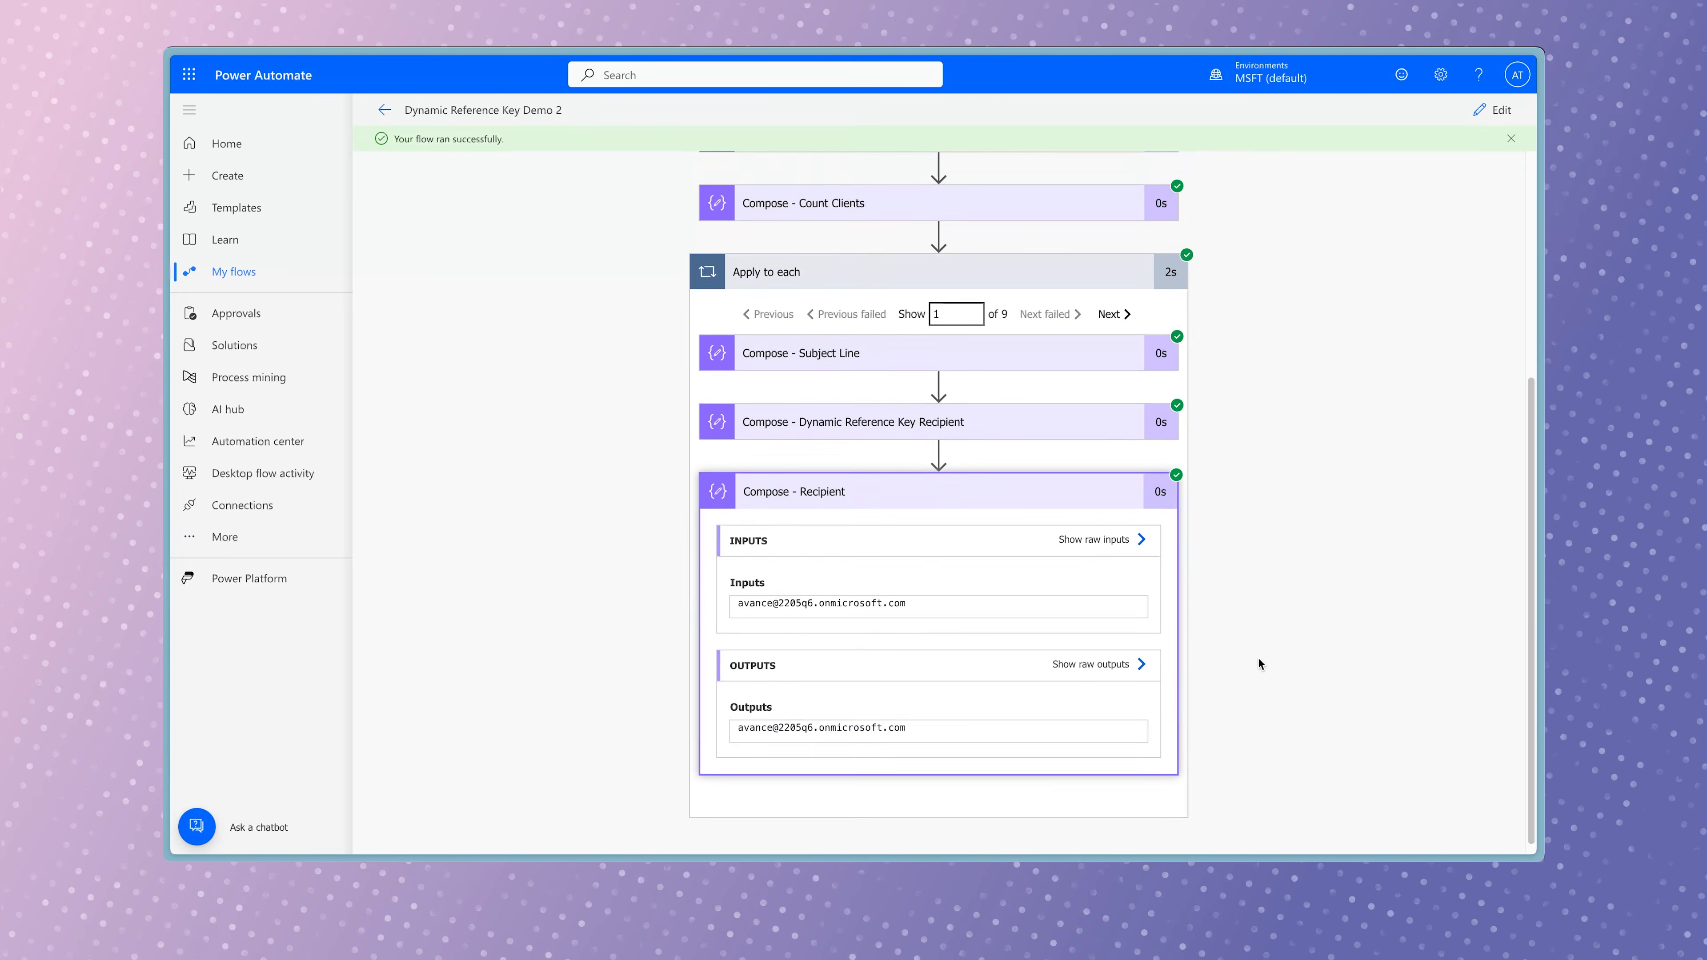
{"action": "left_click", "coordinate": [1114, 304]}
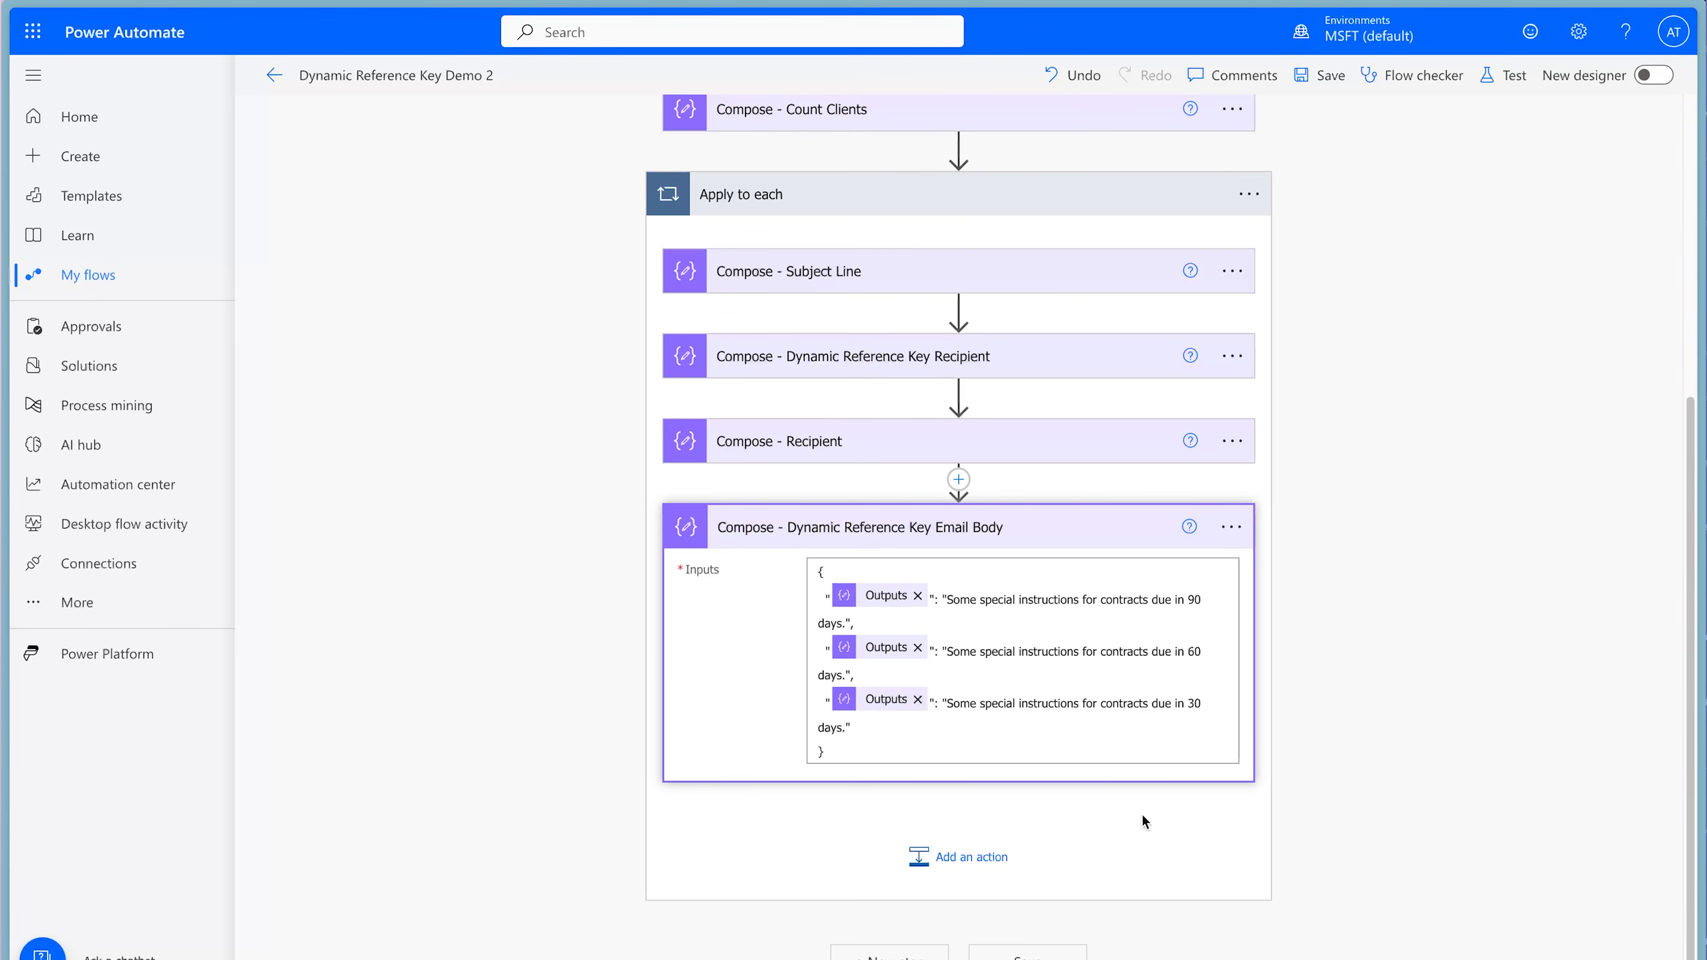
Add a Send an email (V2) action to the end of Apply to each and set To to the Compose - Recipient outputs.
{"action": "left_click", "coordinate": [940, 853]}
{"action": "type", "text": "send an email"}
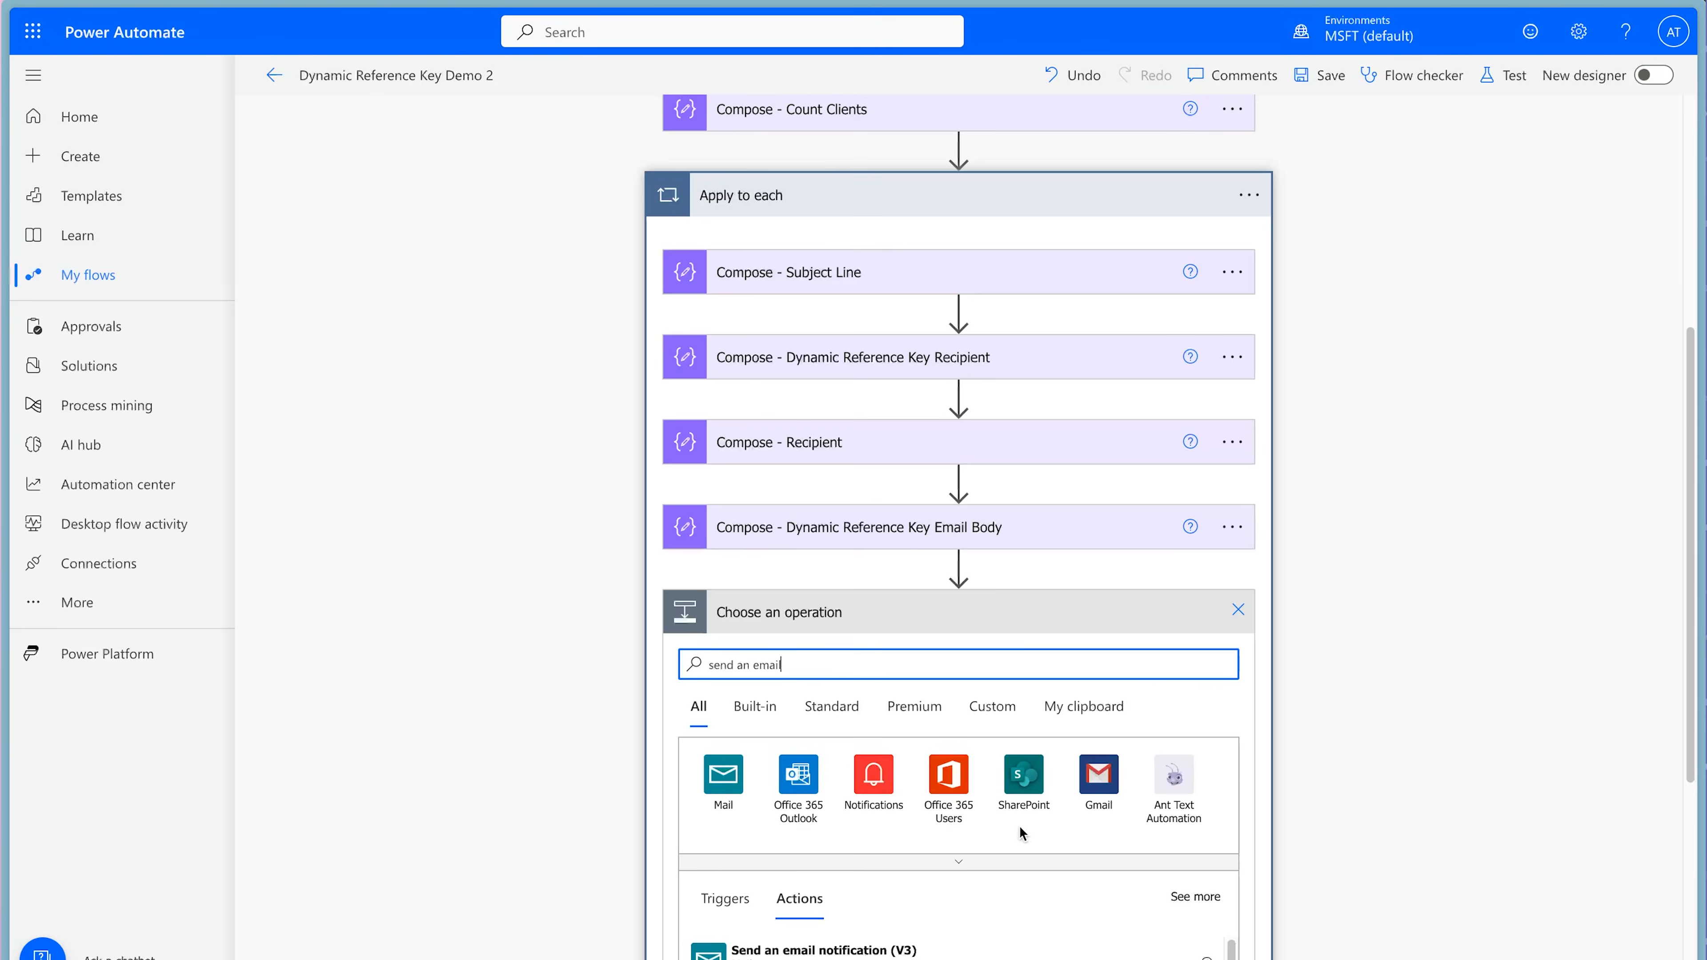
{"action": "scroll", "coordinate": [1019, 826], "scroll_direction": "down", "scroll_amount": 2}
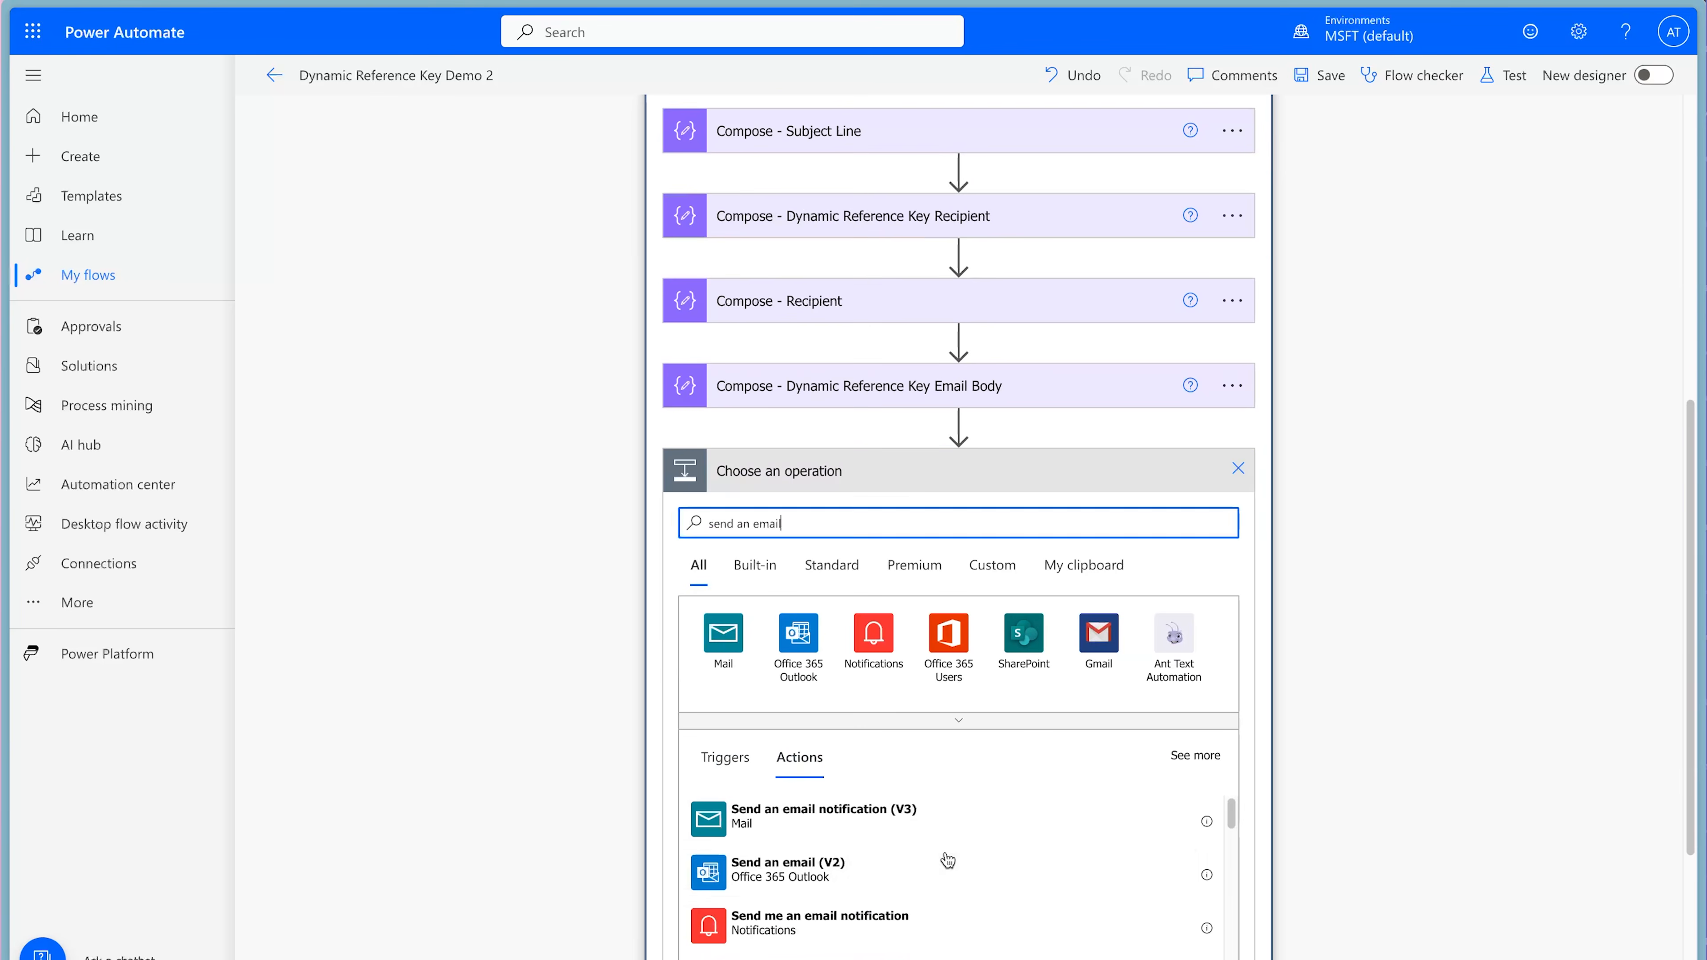
{"action": "left_click", "coordinate": [918, 866]}
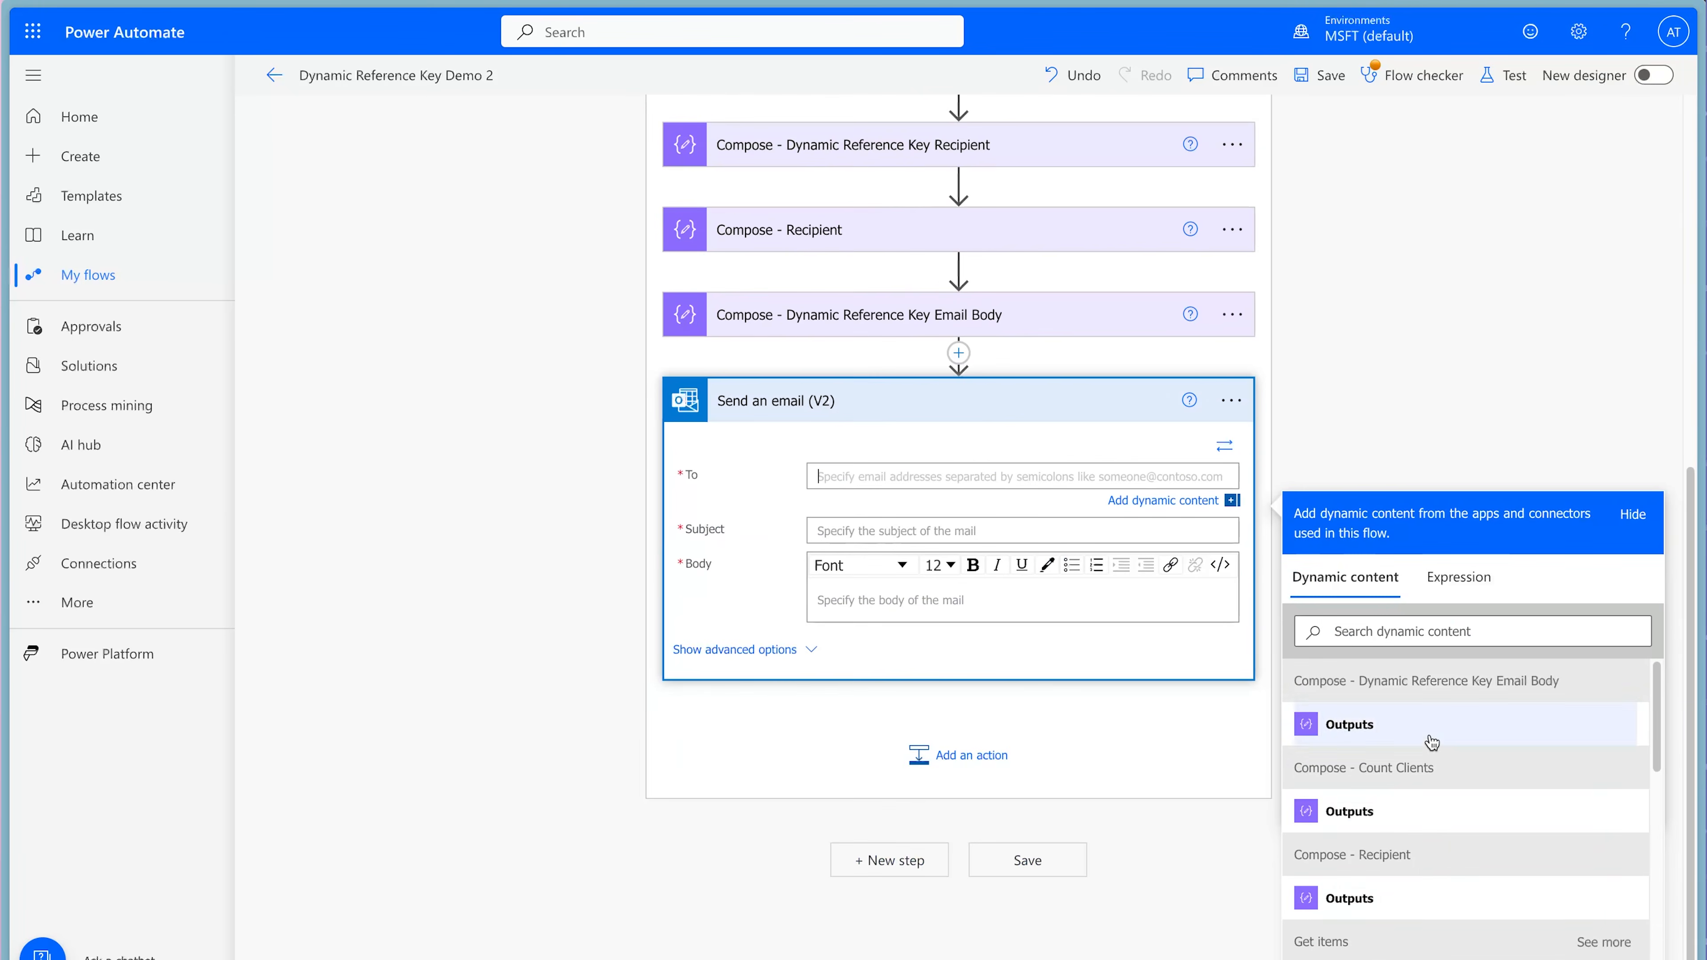
{"action": "left_click", "coordinate": [1414, 889]}
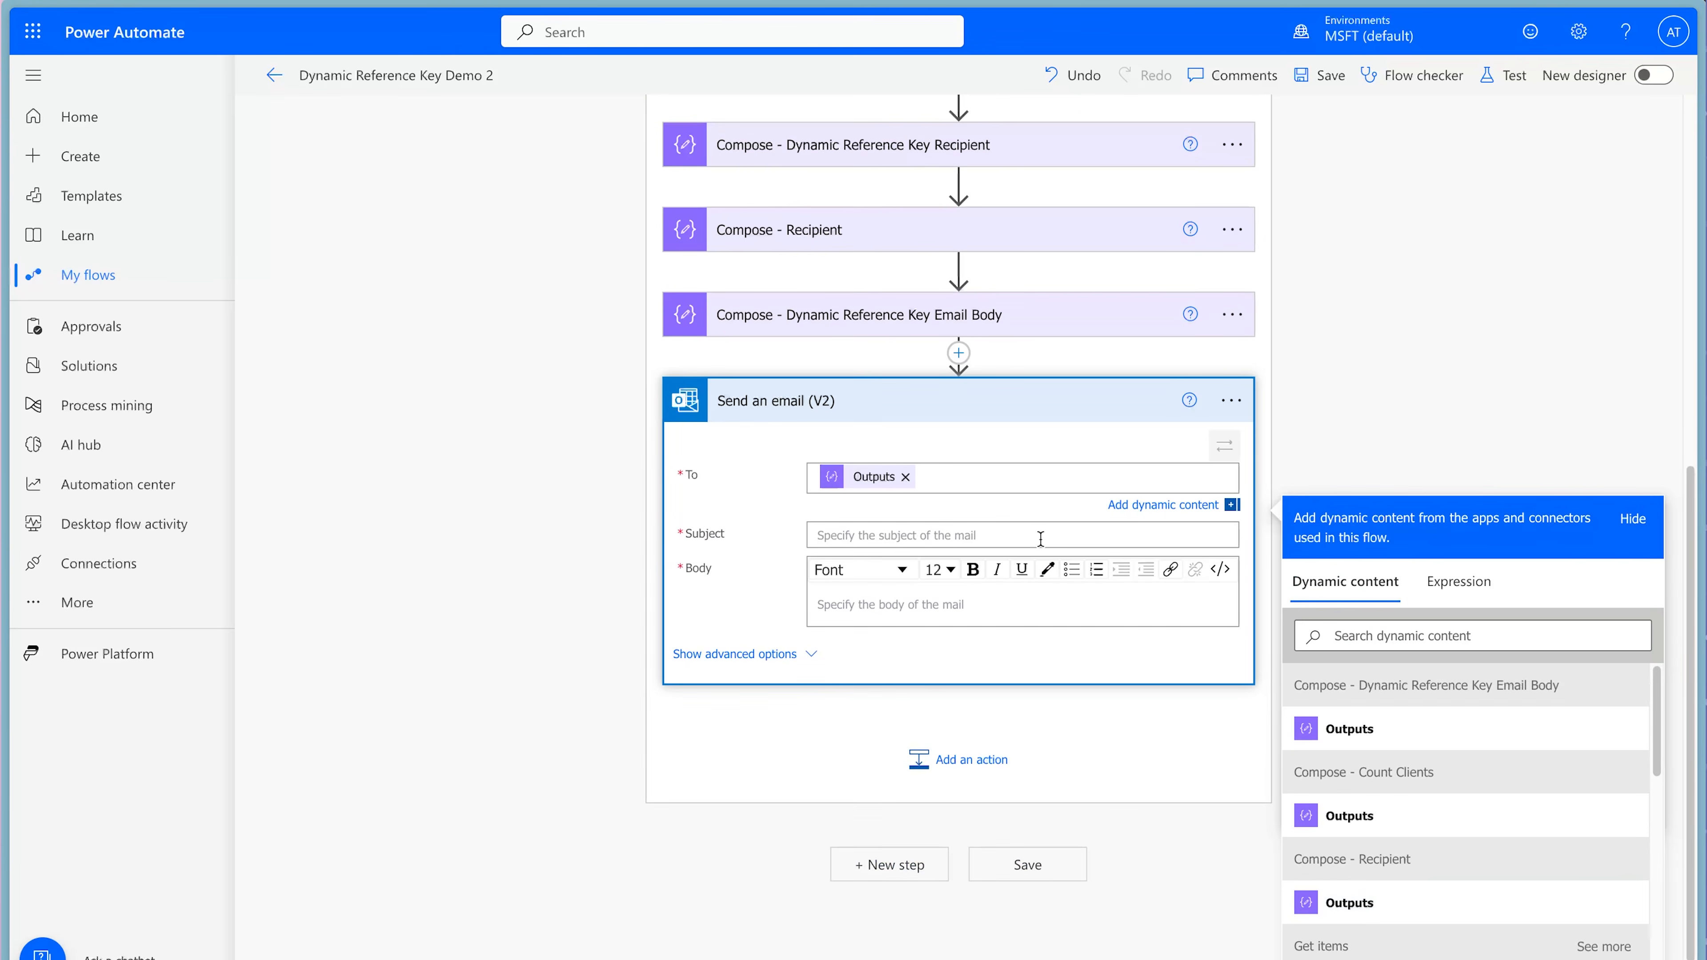
Set the email's Subject to the Compose - Subject Line outputs.
{"action": "left_click", "coordinate": [1041, 538]}
{"action": "left_click", "coordinate": [1429, 693]}
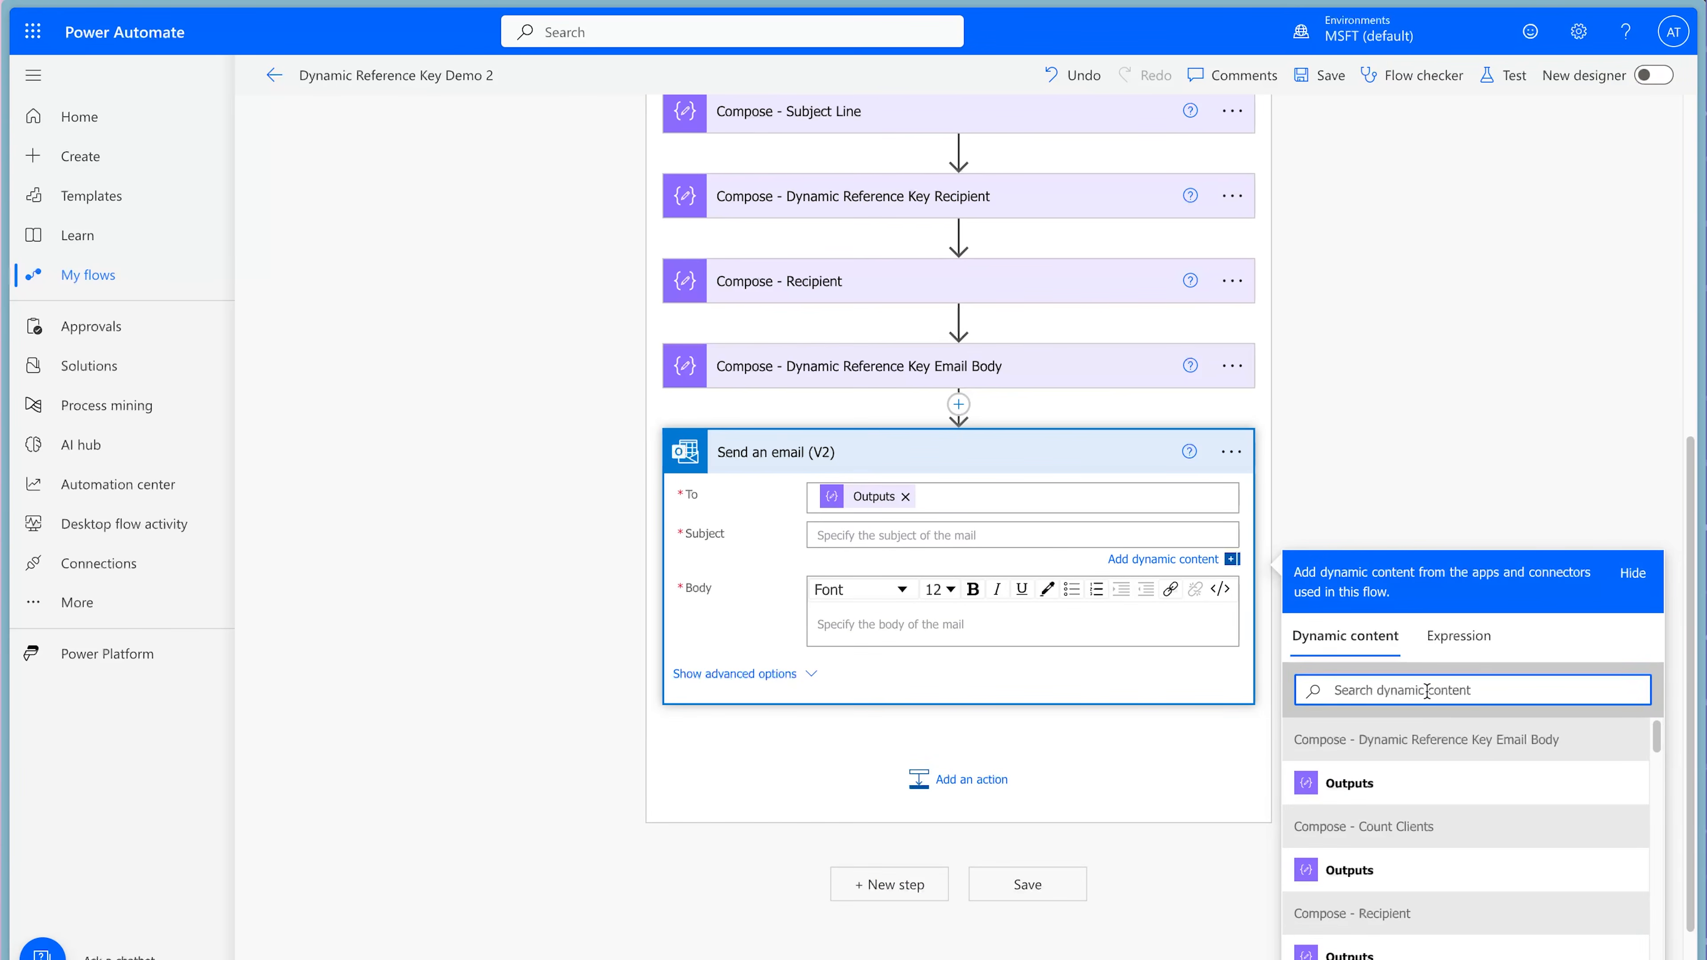
{"action": "type", "text": "output"}
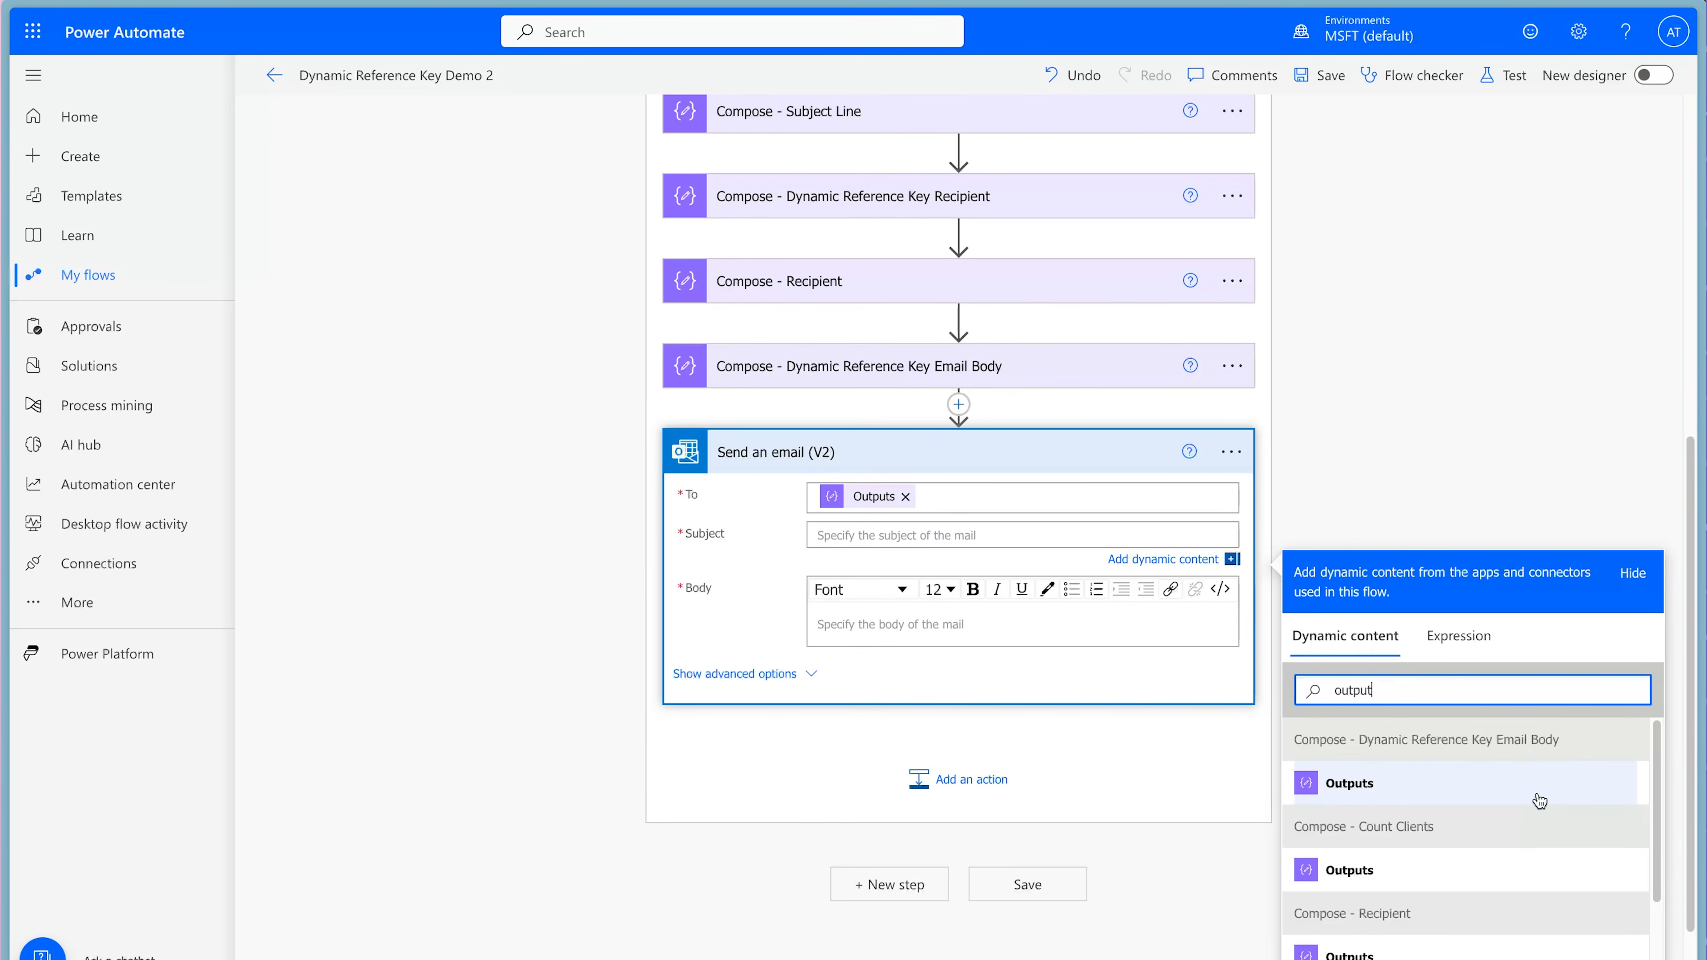
{"action": "scroll", "coordinate": [1538, 800], "scroll_direction": "down", "scroll_amount": 5}
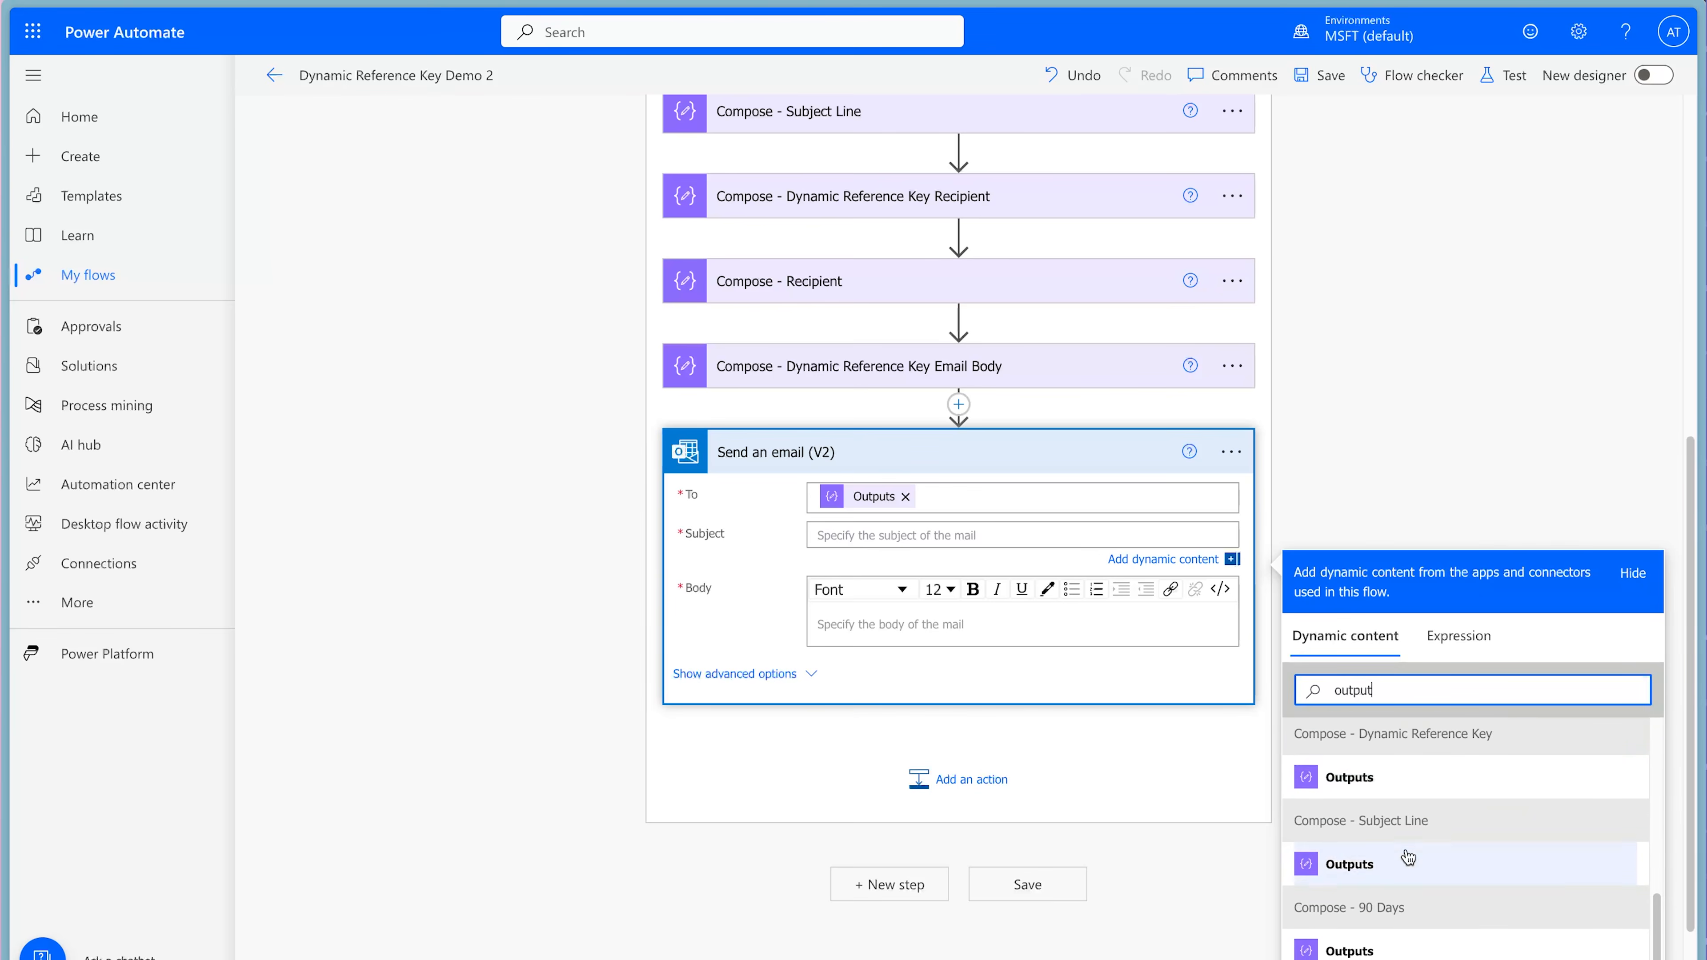
{"action": "left_click", "coordinate": [1404, 871]}
Begin the email body with the line "The email intro will go here." and start a new line below it.
{"action": "left_click", "coordinate": [975, 624]}
{"action": "type", "text": "The email intro will go here."}
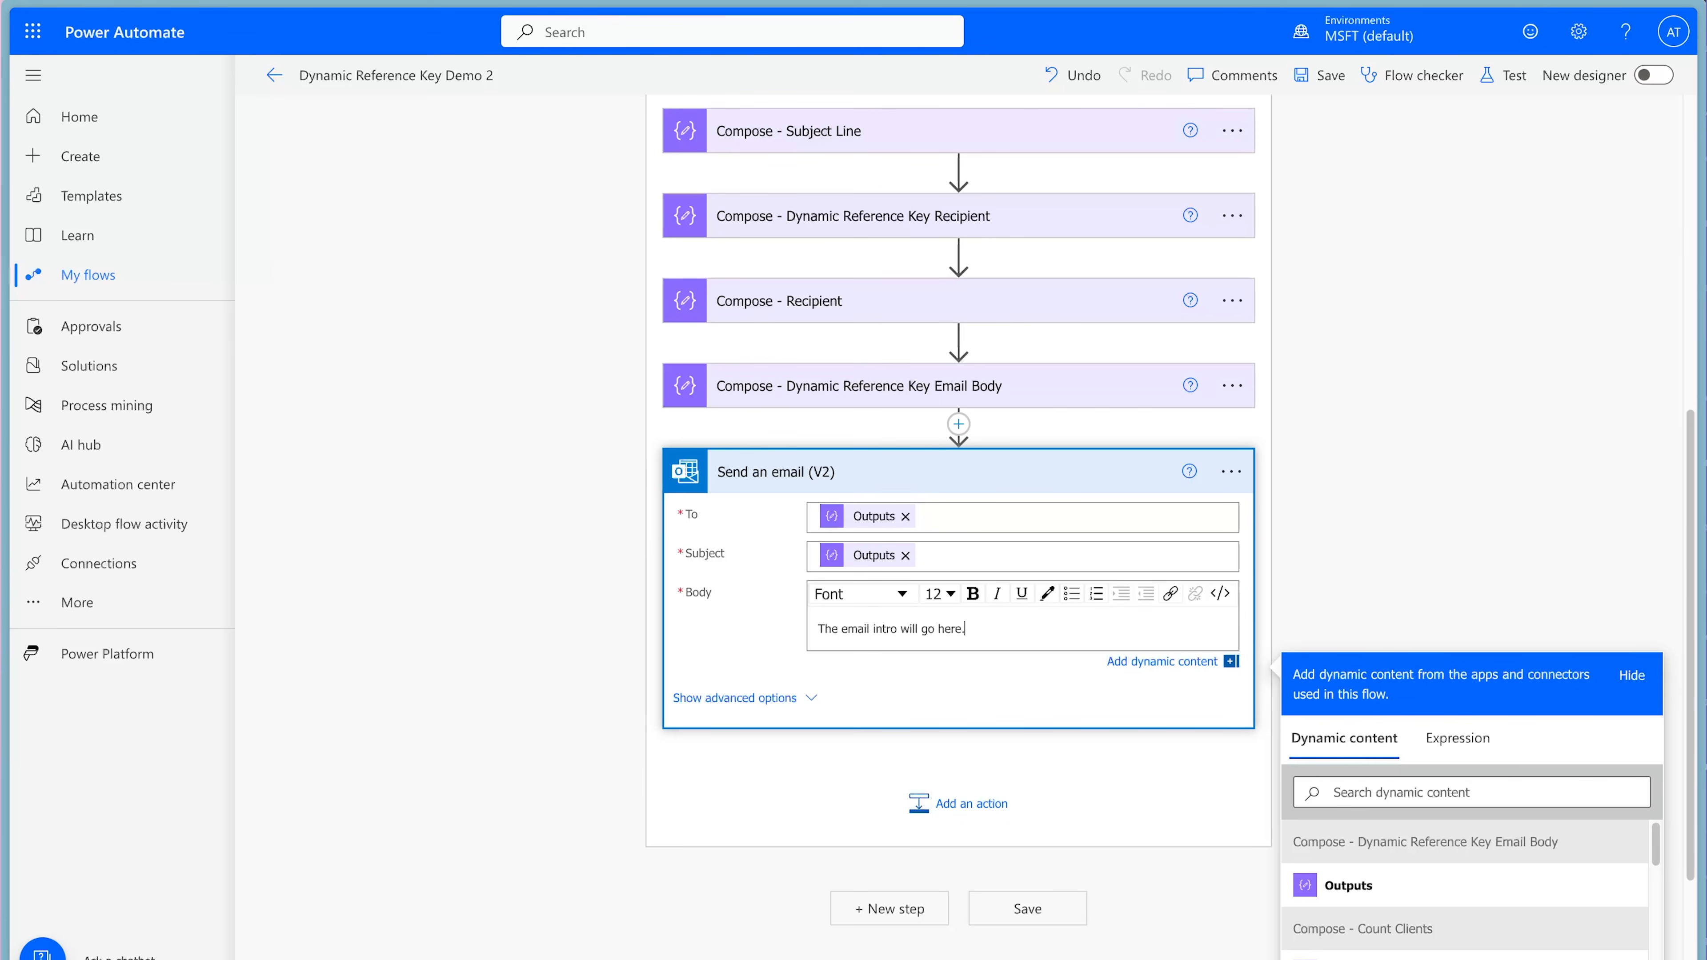
{"action": "key", "text": "Return"}
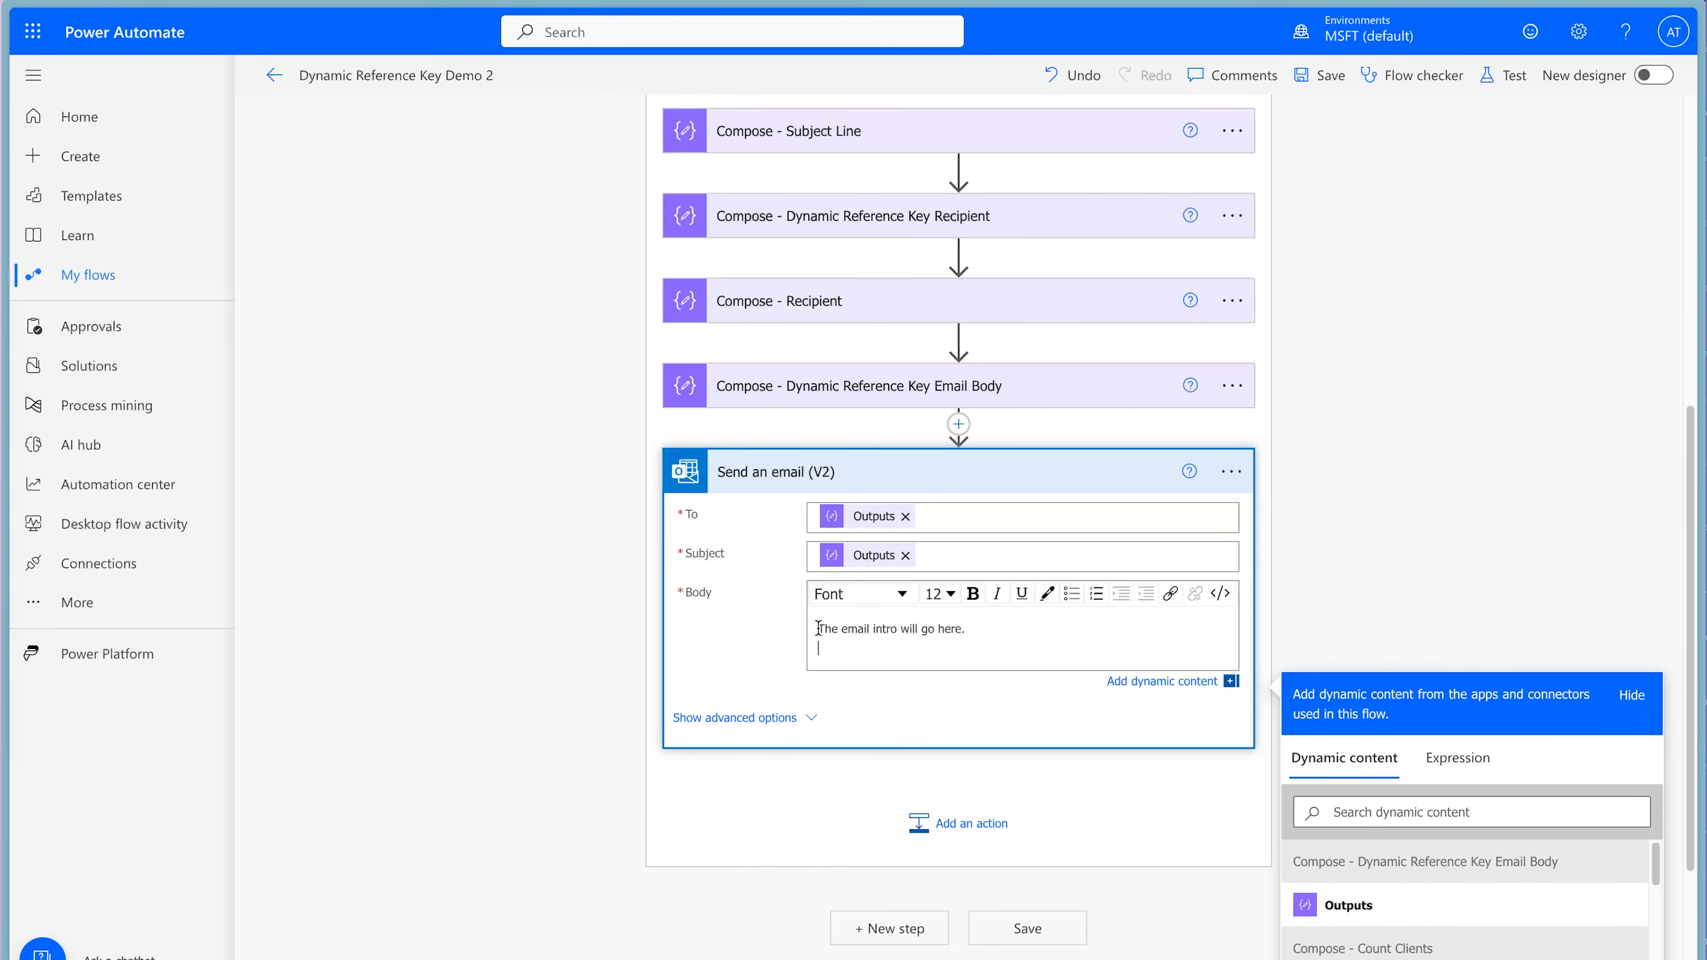
Write the key lookup ?[item()?['ContractRenewal']] as an expression for the email body.
{"action": "left_click", "coordinate": [1457, 758]}
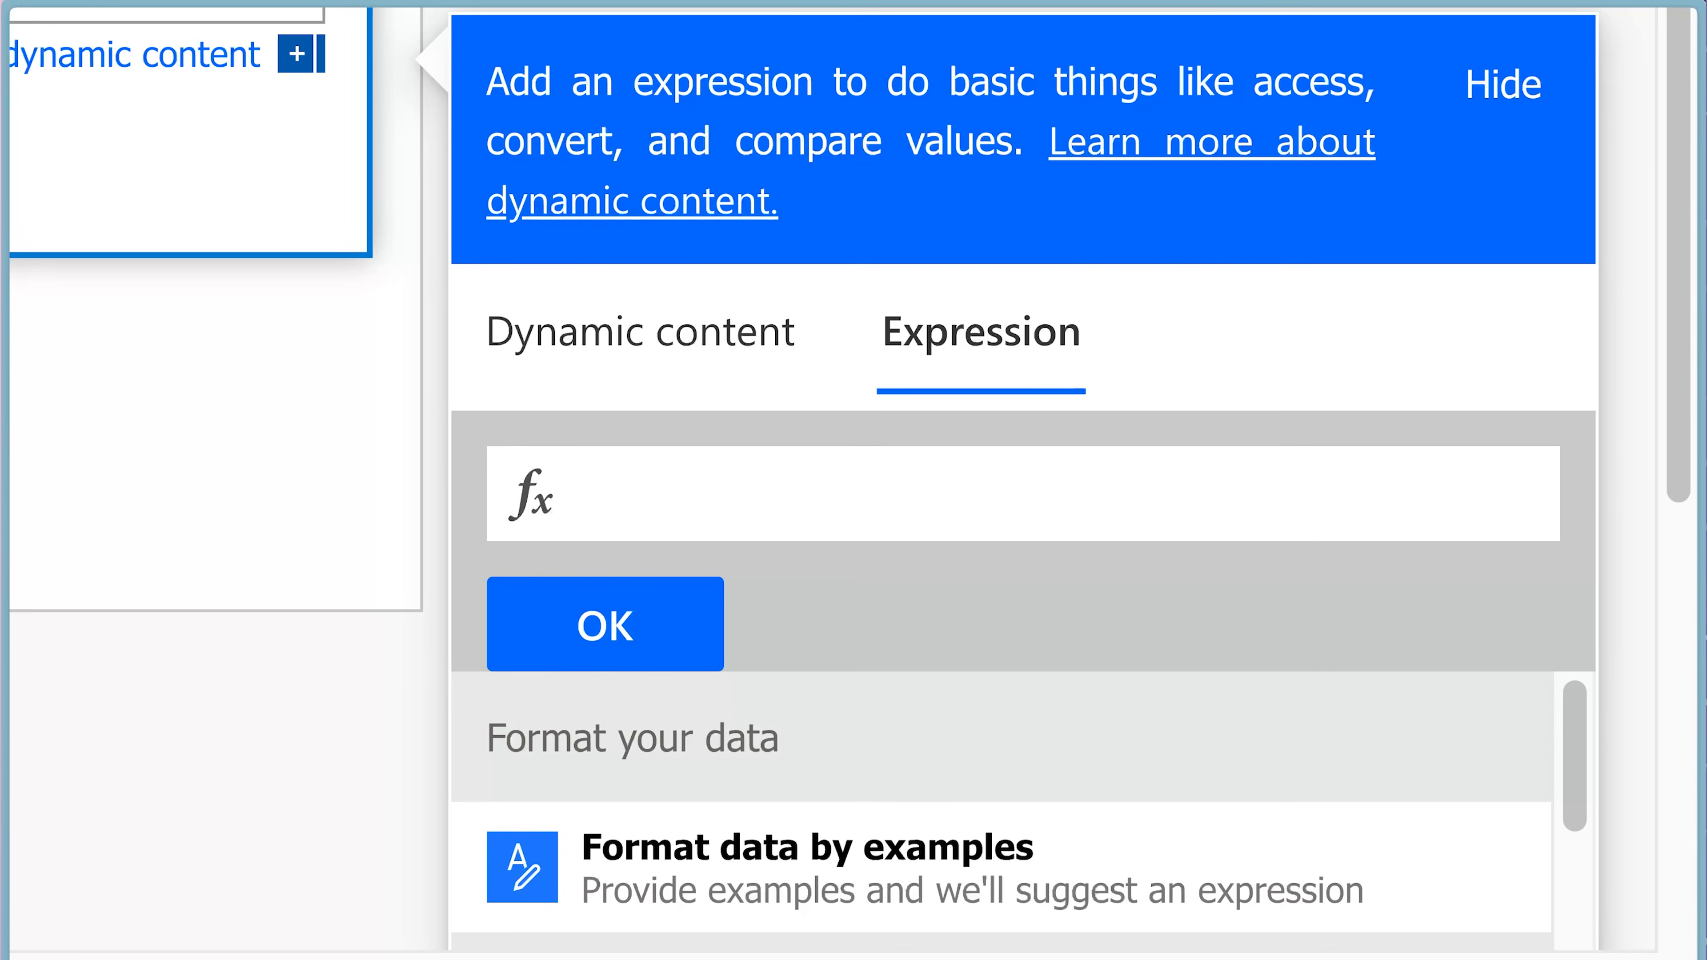
{"action": "type", "text": "?"}
{"action": "type", "text": "[it"}
{"action": "key", "text": "Tab"}
{"action": "type", "text": "?"}
{"action": "type", "text": "['Contra"}
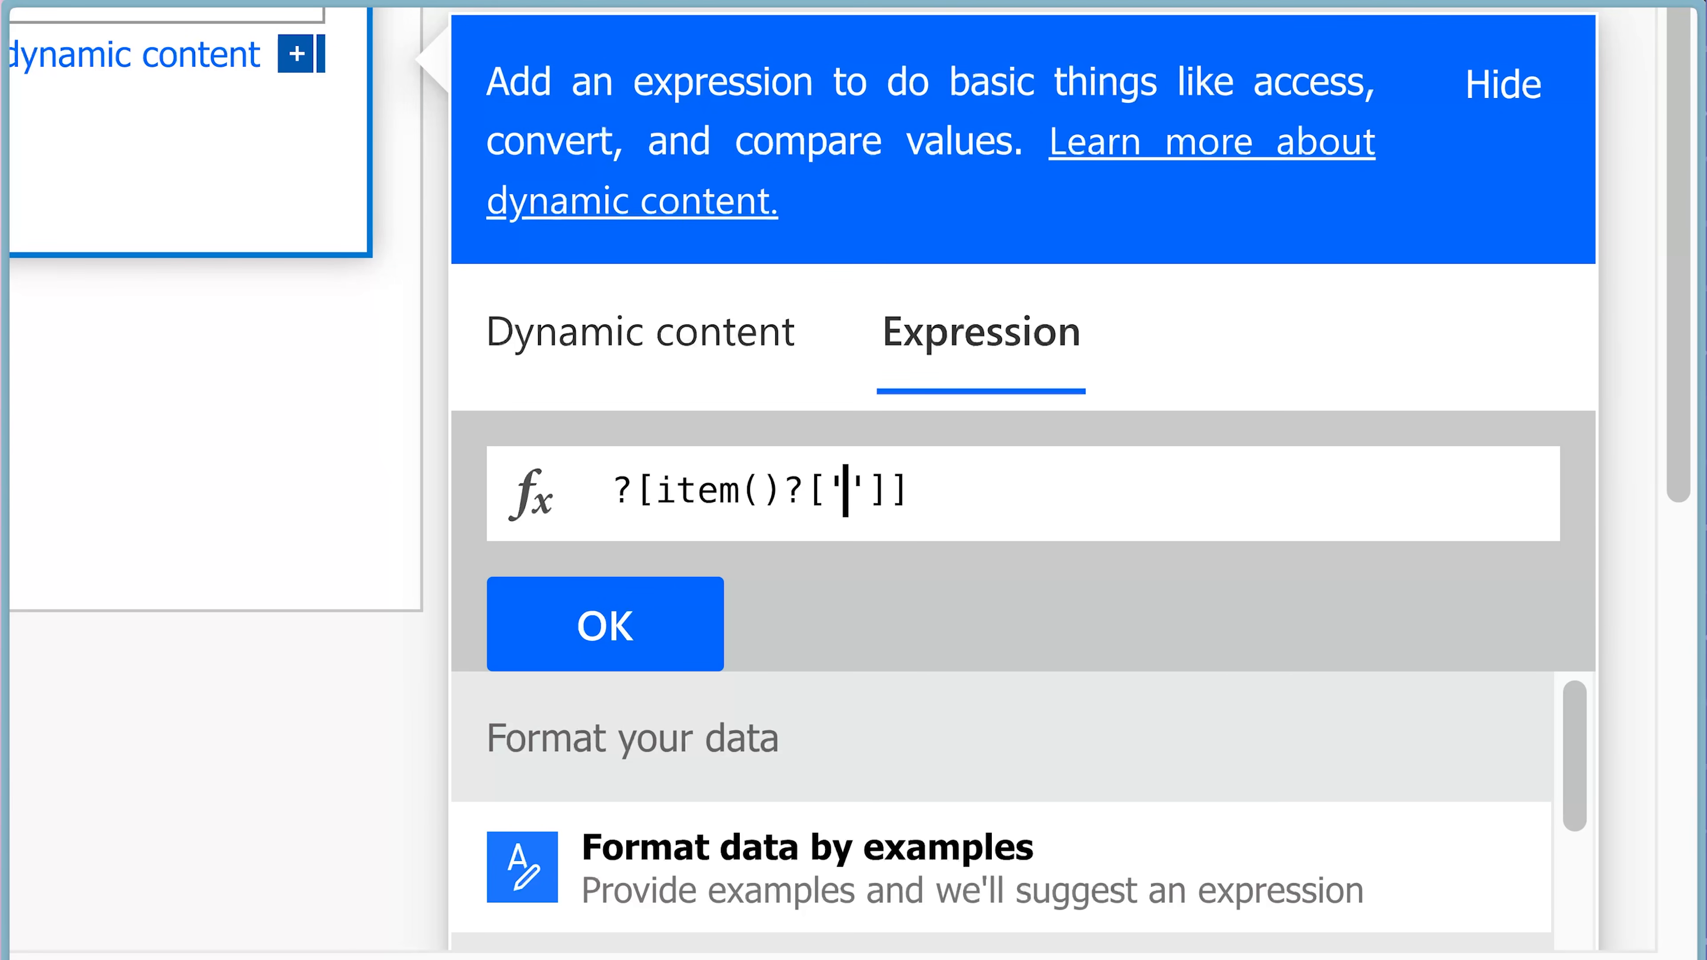
{"action": "type", "text": "ctRenewal"}
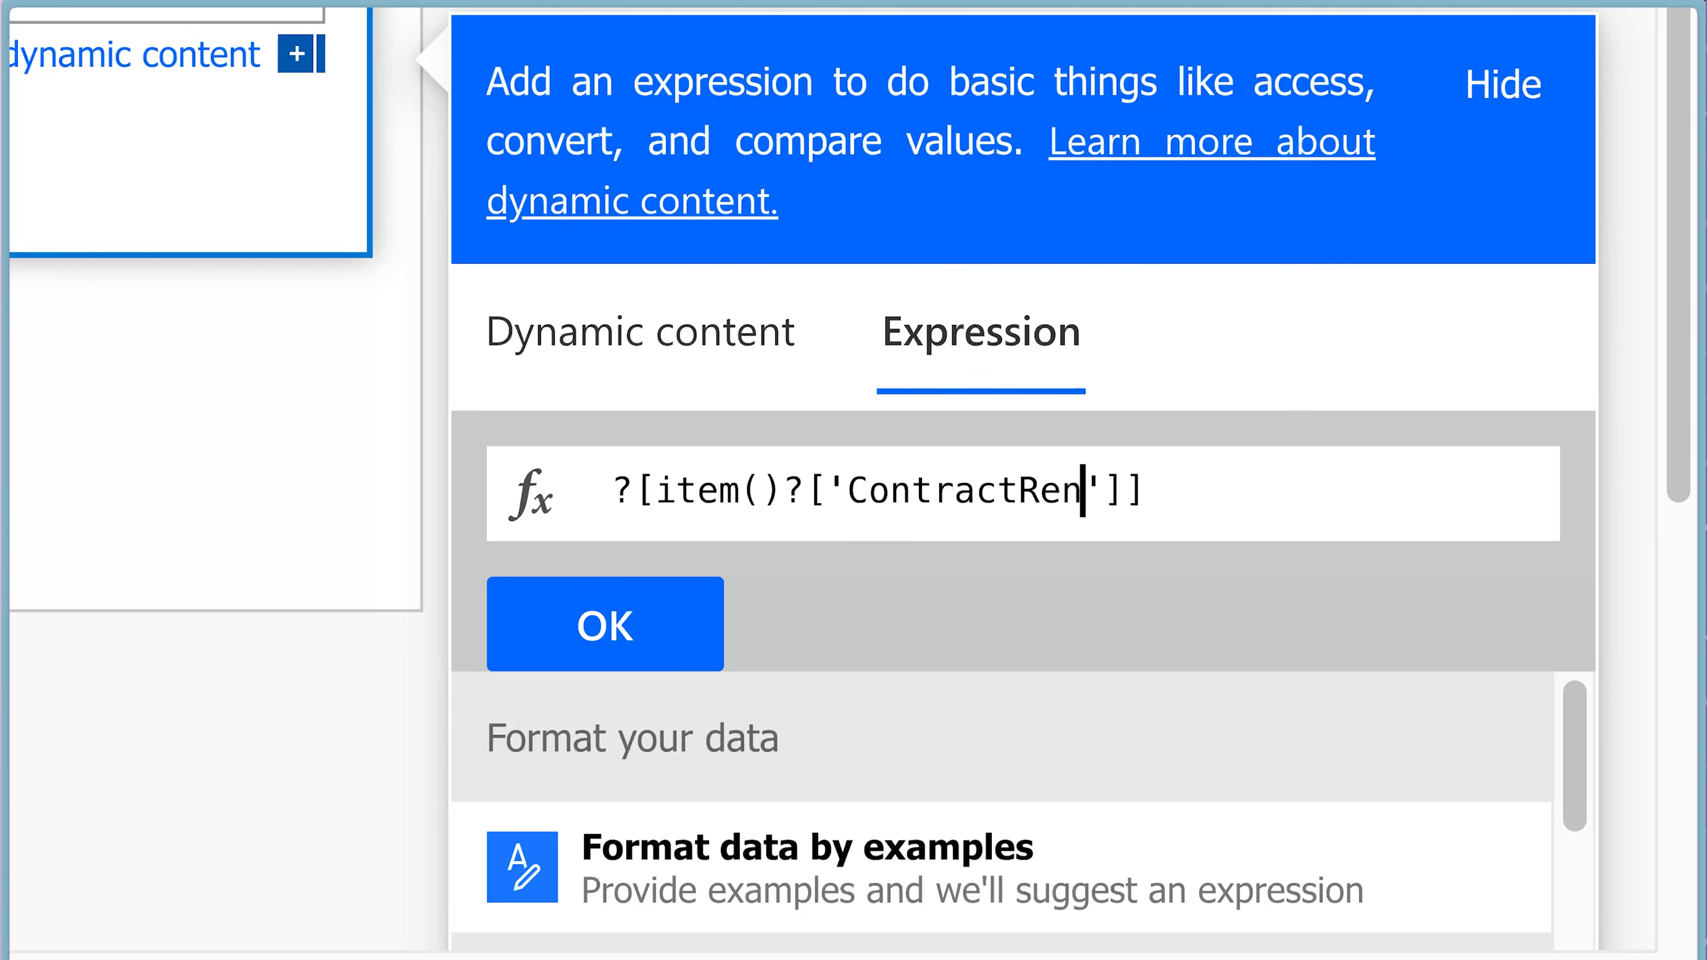
{"action": "key", "text": "Home"}
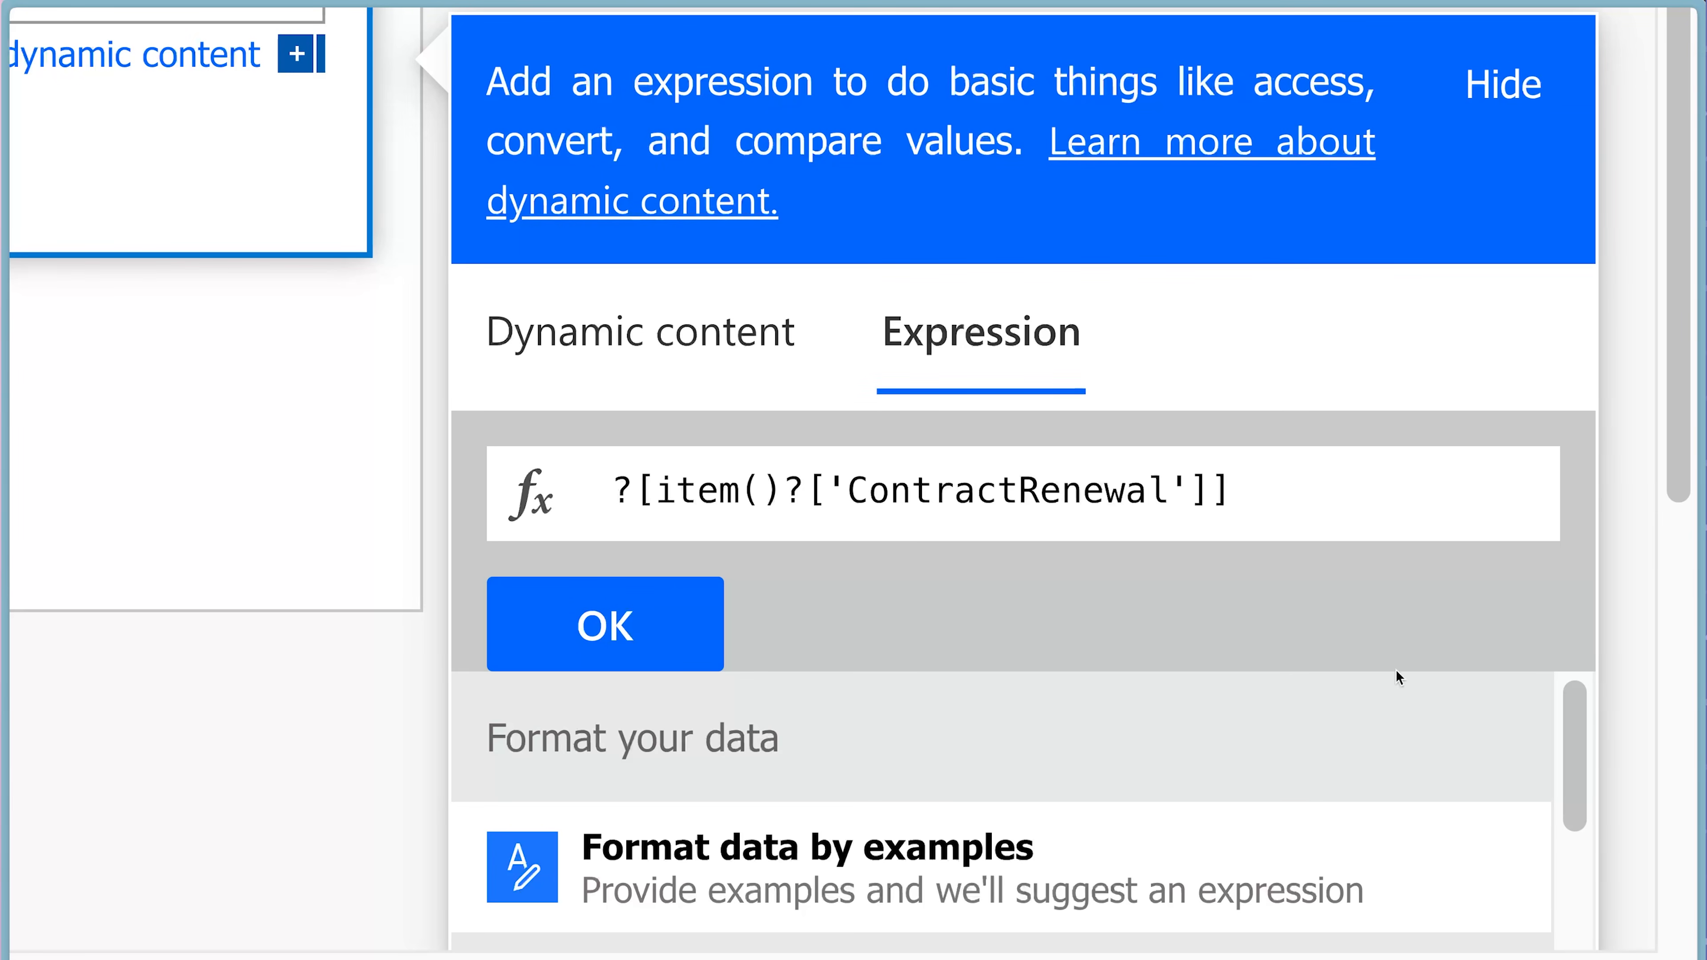
Insert the Compose - Dynamic Reference Key Email Body outputs in front of the lookup and add the expression to the email body.
{"action": "left_click", "coordinate": [810, 353]}
{"action": "scroll", "coordinate": [1158, 674], "scroll_direction": "down", "scroll_amount": 3}
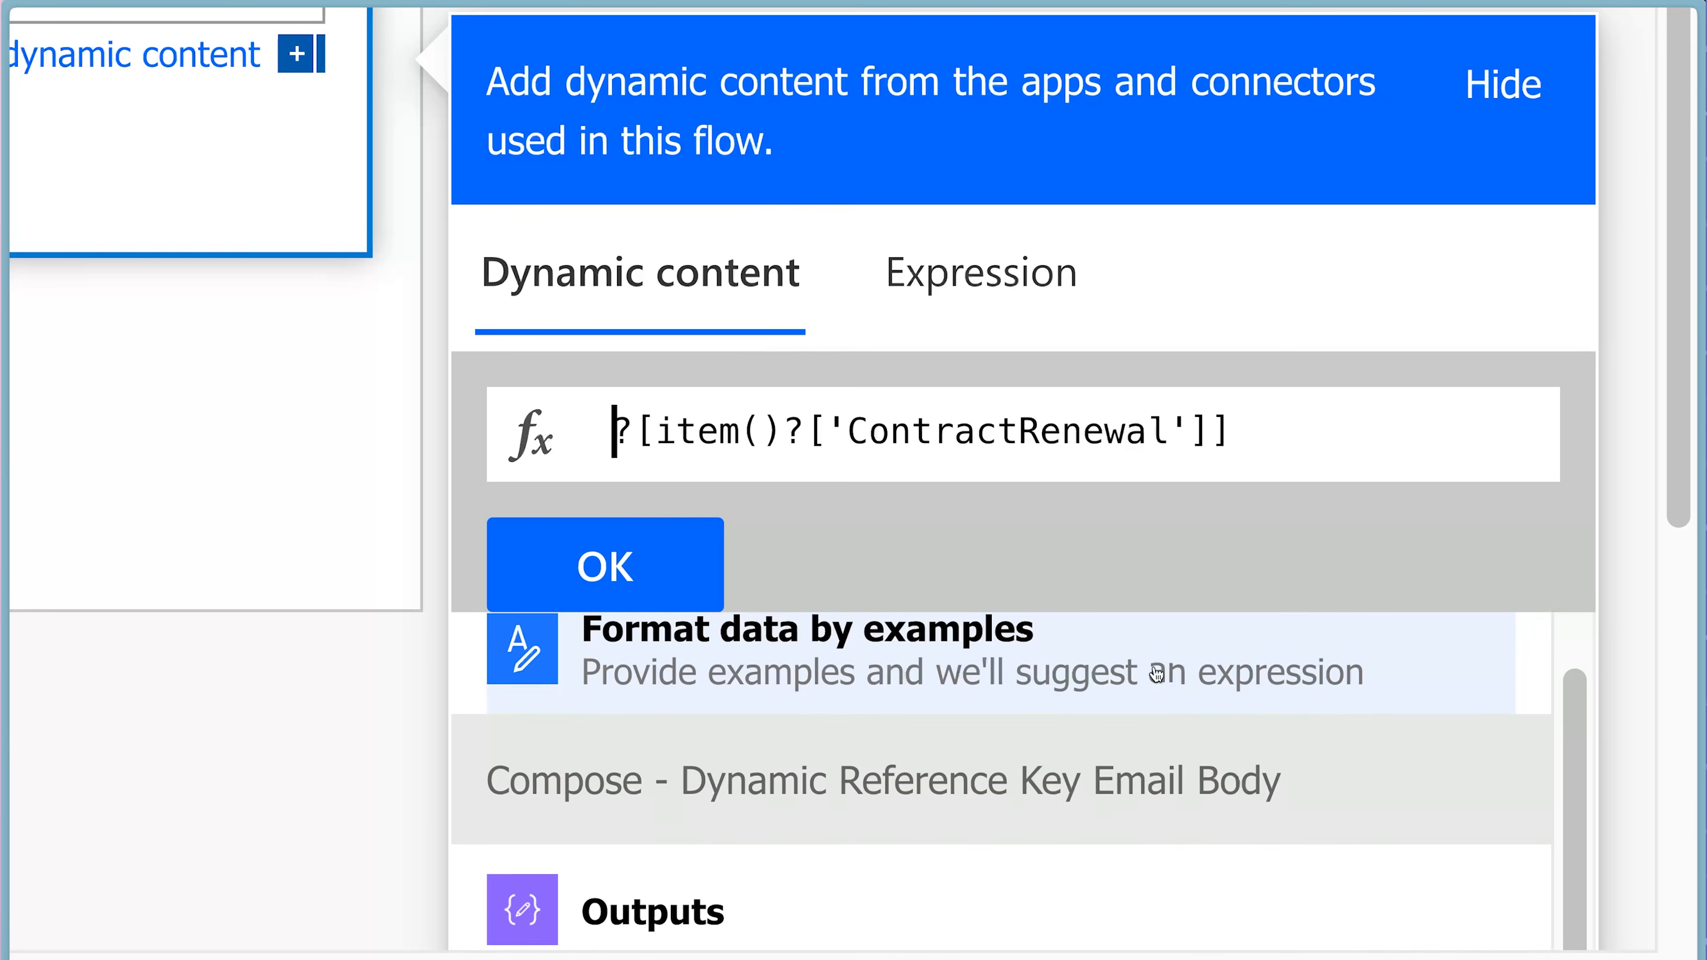
{"action": "left_click", "coordinate": [919, 791]}
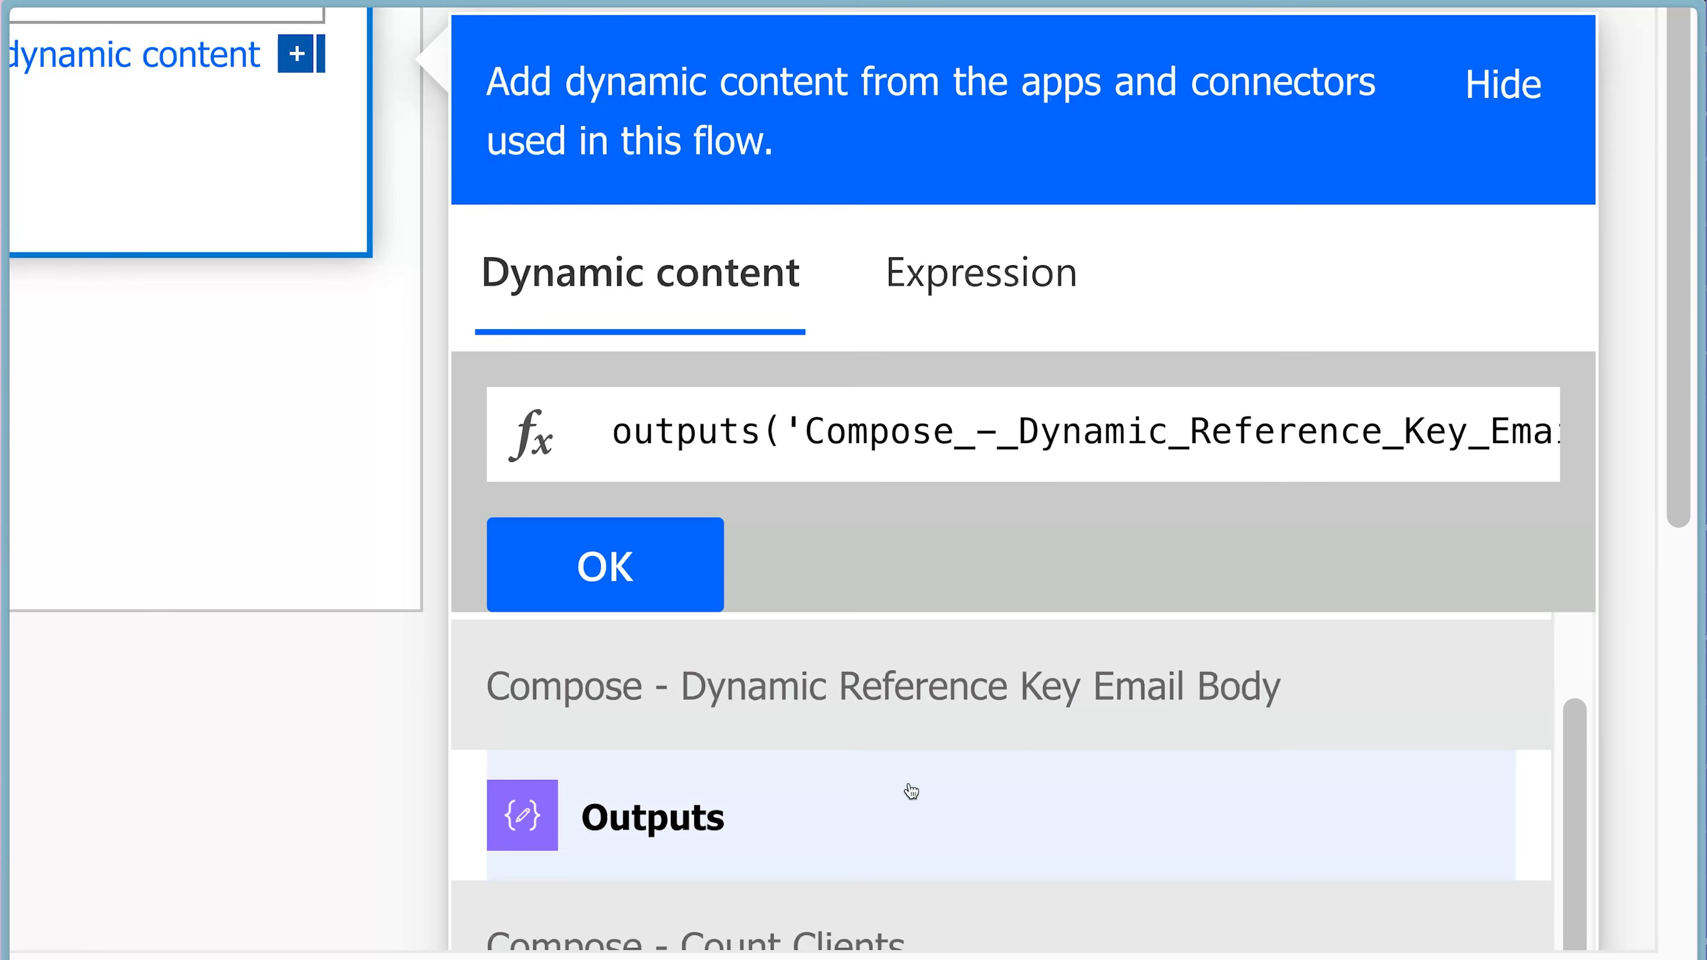
{"action": "left_click", "coordinate": [682, 580]}
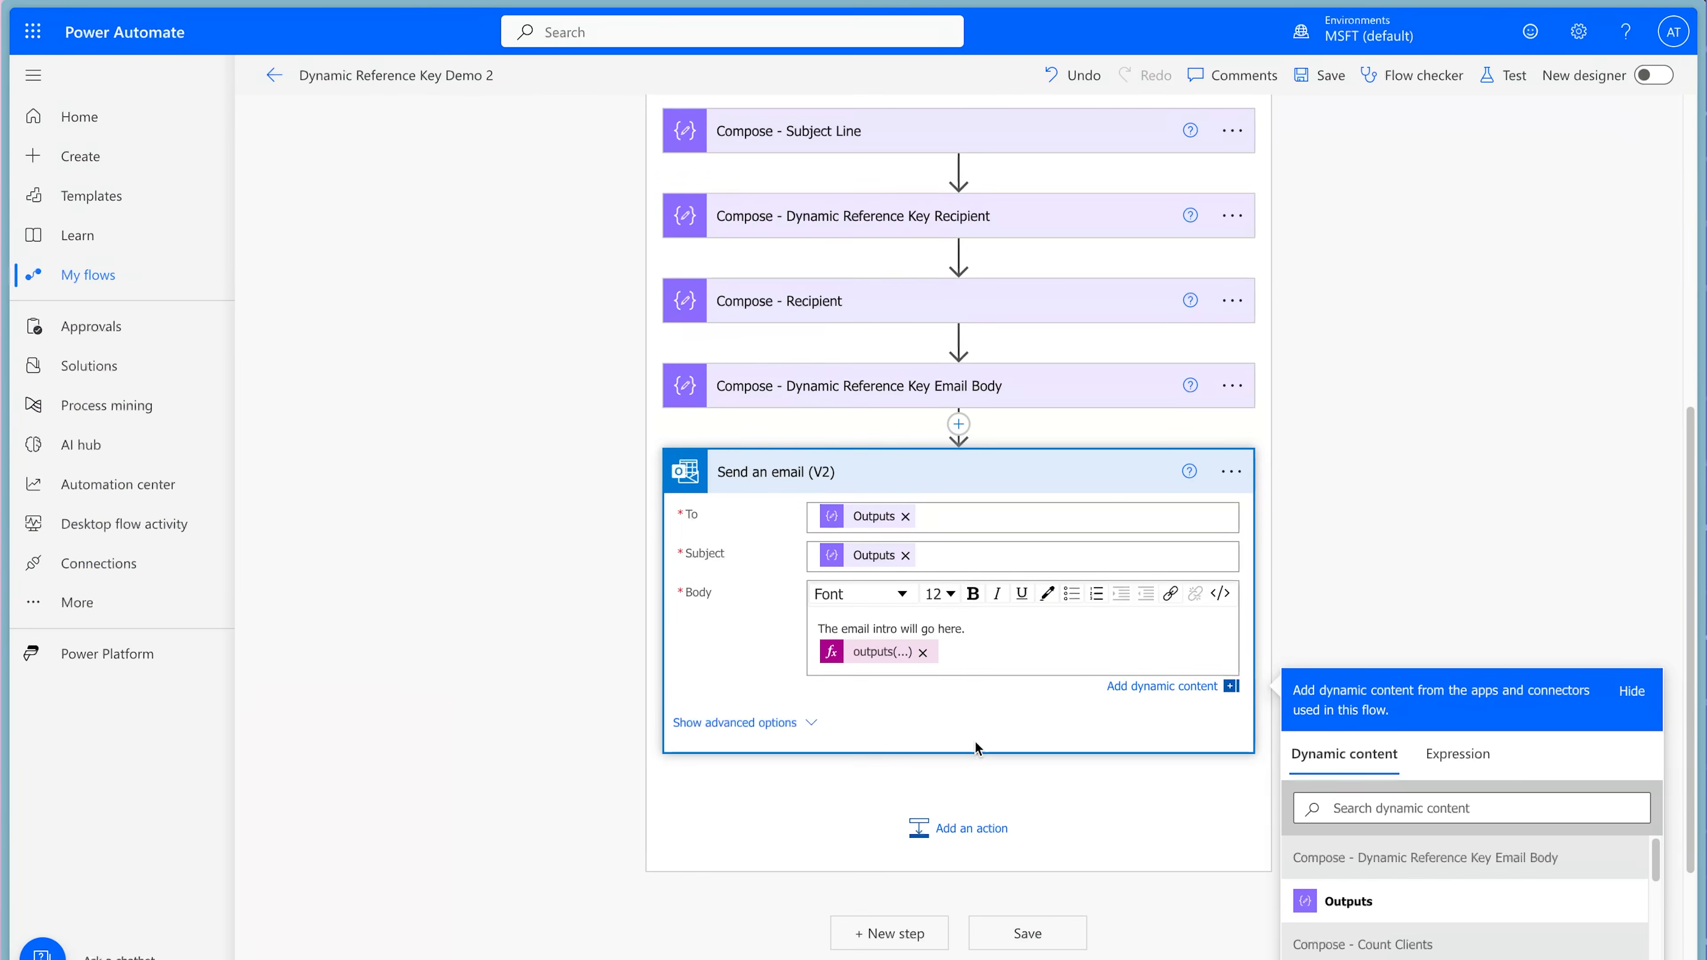
Add a placeholder closing line beginning "The email closing statement will go" below the expression in the email body.
{"action": "key", "text": "Return"}
{"action": "type", "text": "The email closing statement will go"}
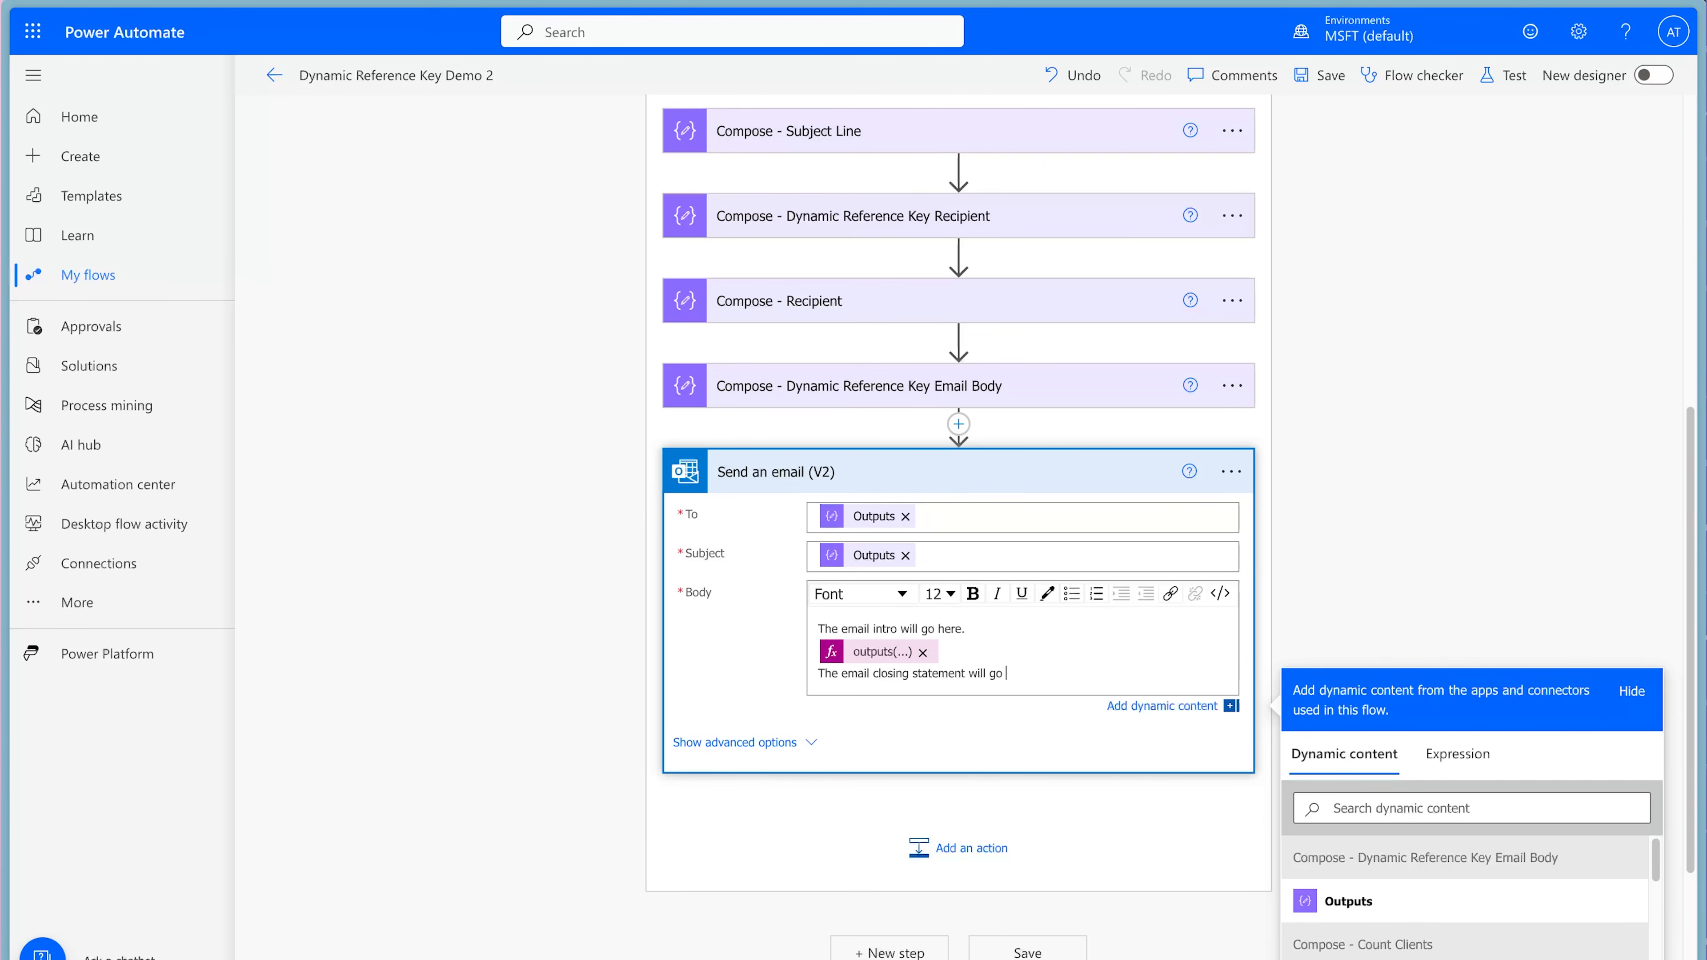
{"action": "key", "text": "Return"}
{"action": "key", "text": "Return"}
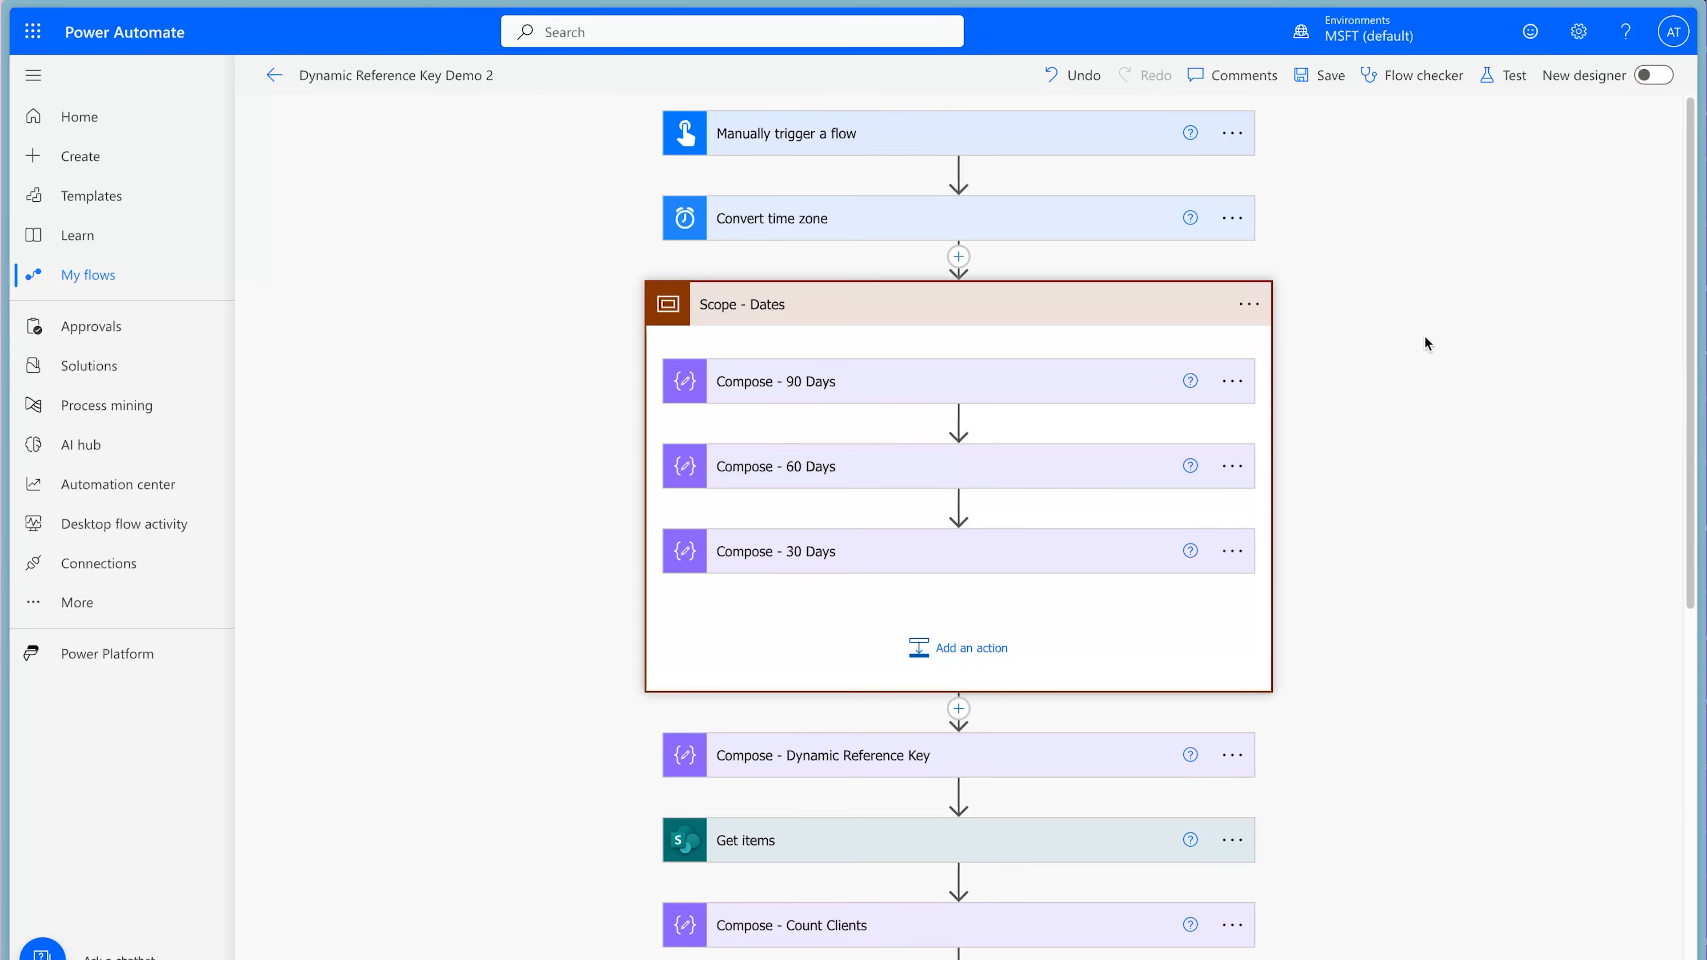
{"action": "scroll", "coordinate": [1424, 342], "scroll_direction": "down", "scroll_amount": 3}
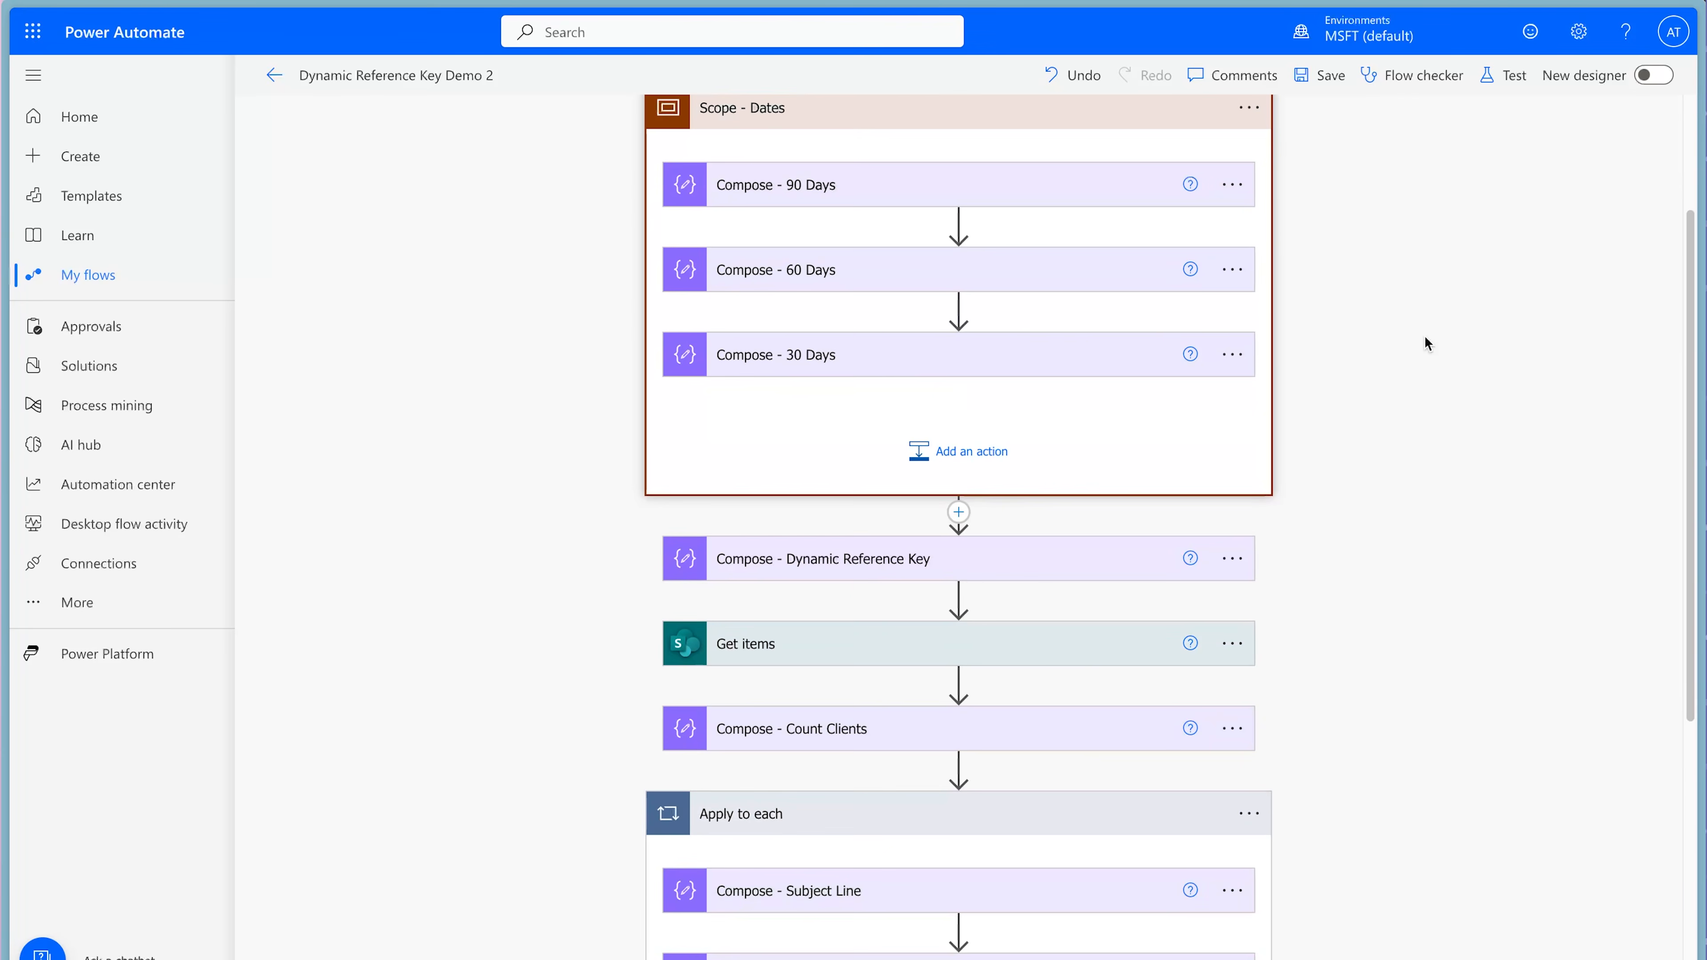
{"action": "scroll", "coordinate": [1397, 368], "scroll_direction": "down", "scroll_amount": 3}
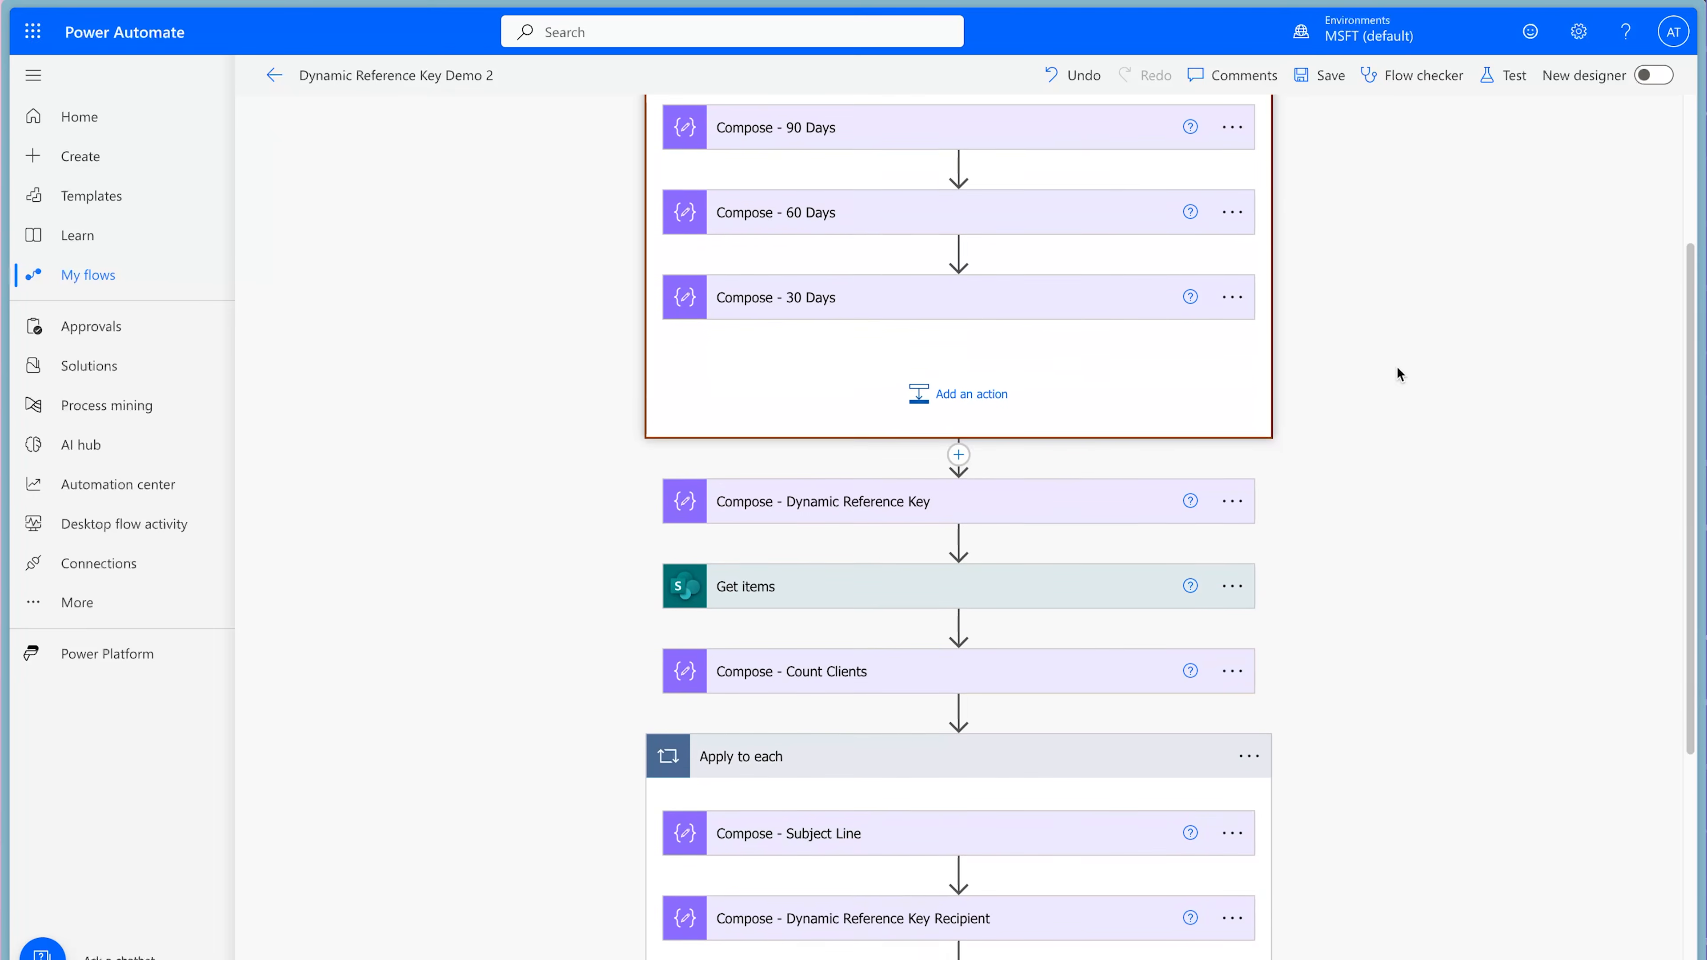
{"action": "scroll", "coordinate": [1397, 368], "scroll_direction": "down", "scroll_amount": 3}
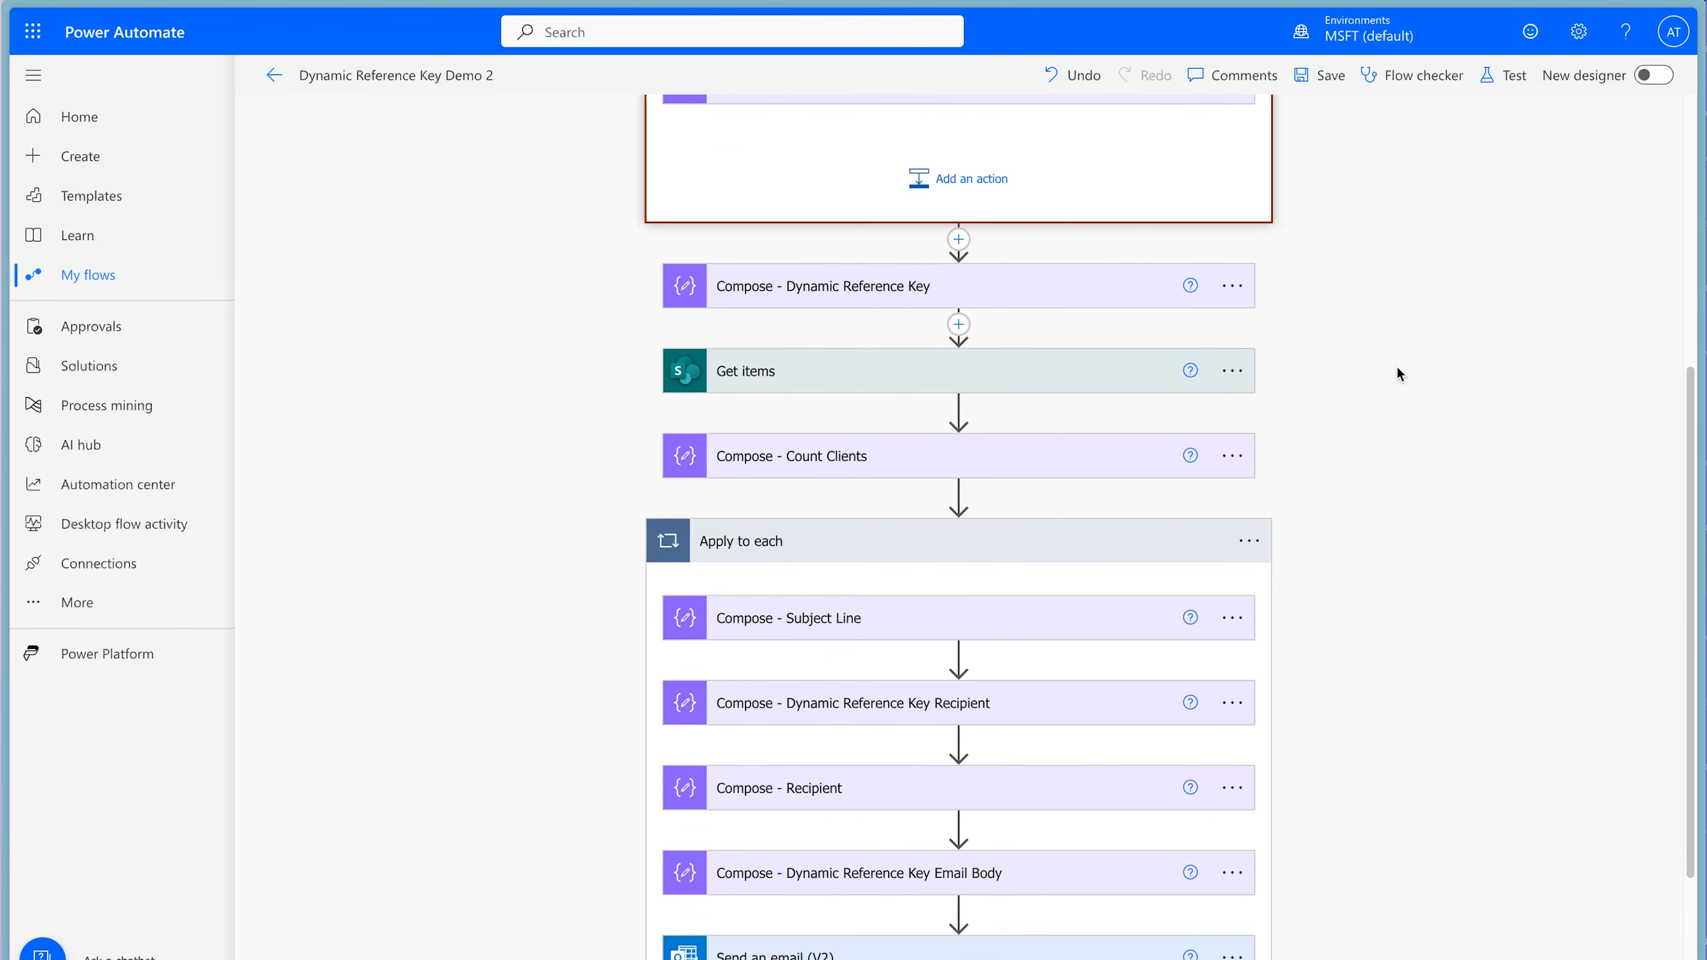
{"action": "scroll", "coordinate": [1397, 374], "scroll_direction": "down", "scroll_amount": 1}
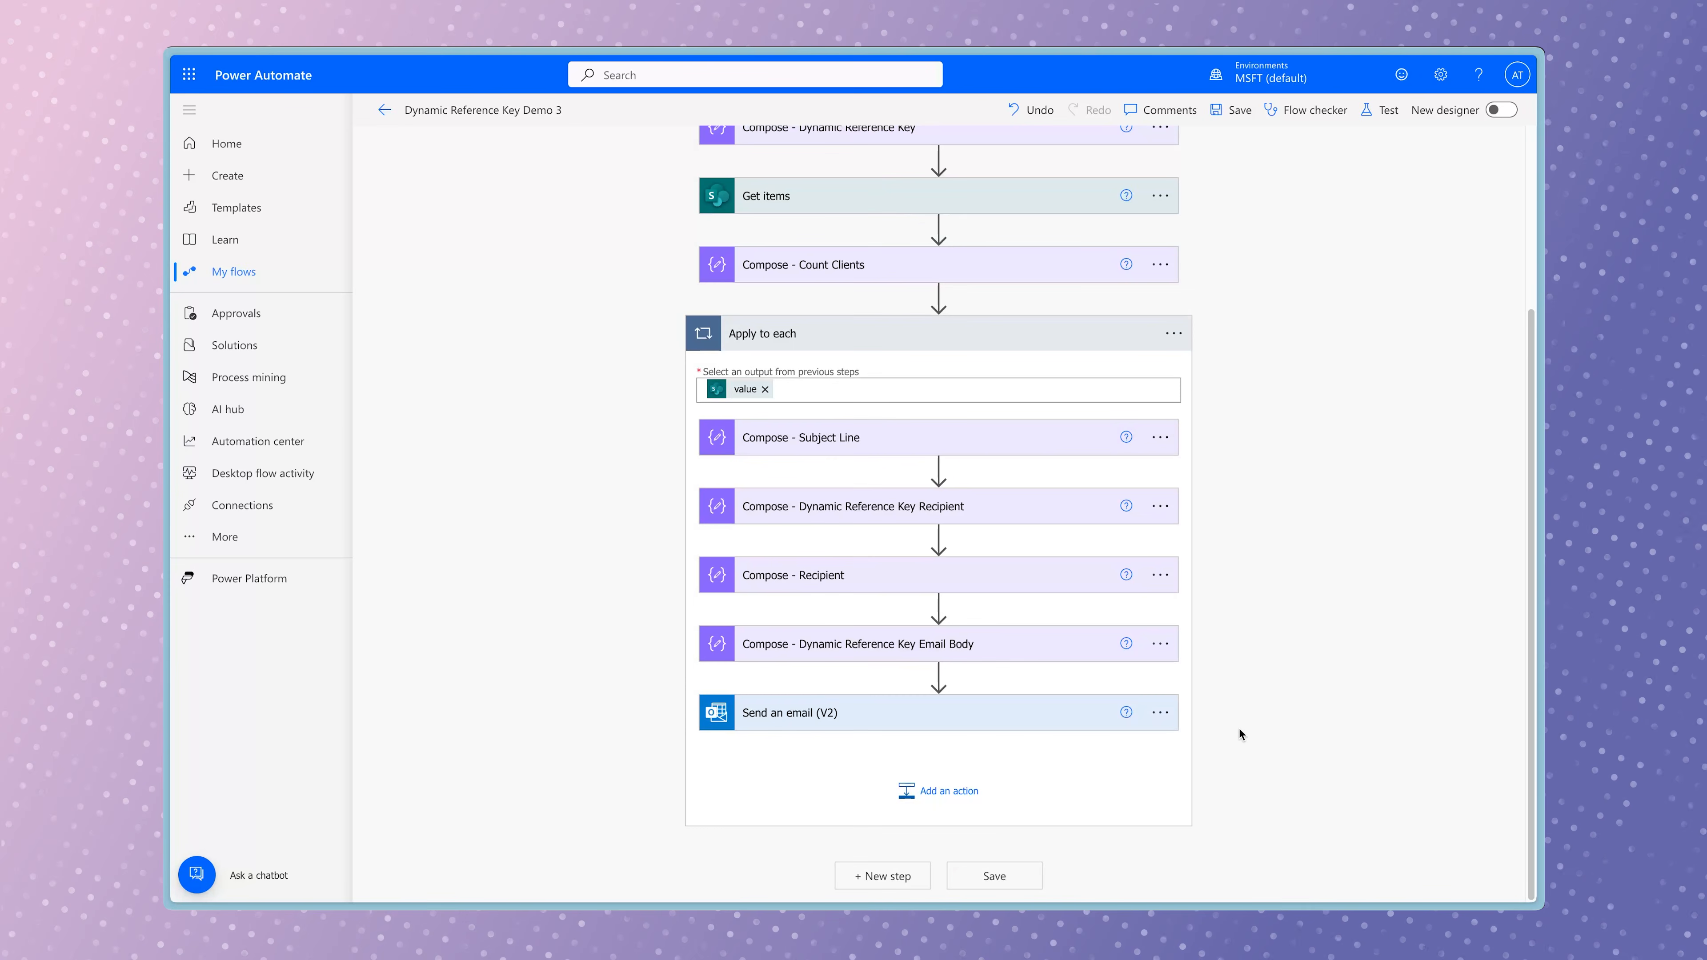
Delete the Send an email (V2) action from Apply to each in the Dynamic Reference Key Demo 3 flow.
{"action": "left_click", "coordinate": [1159, 712]}
{"action": "left_click", "coordinate": [1220, 765]}
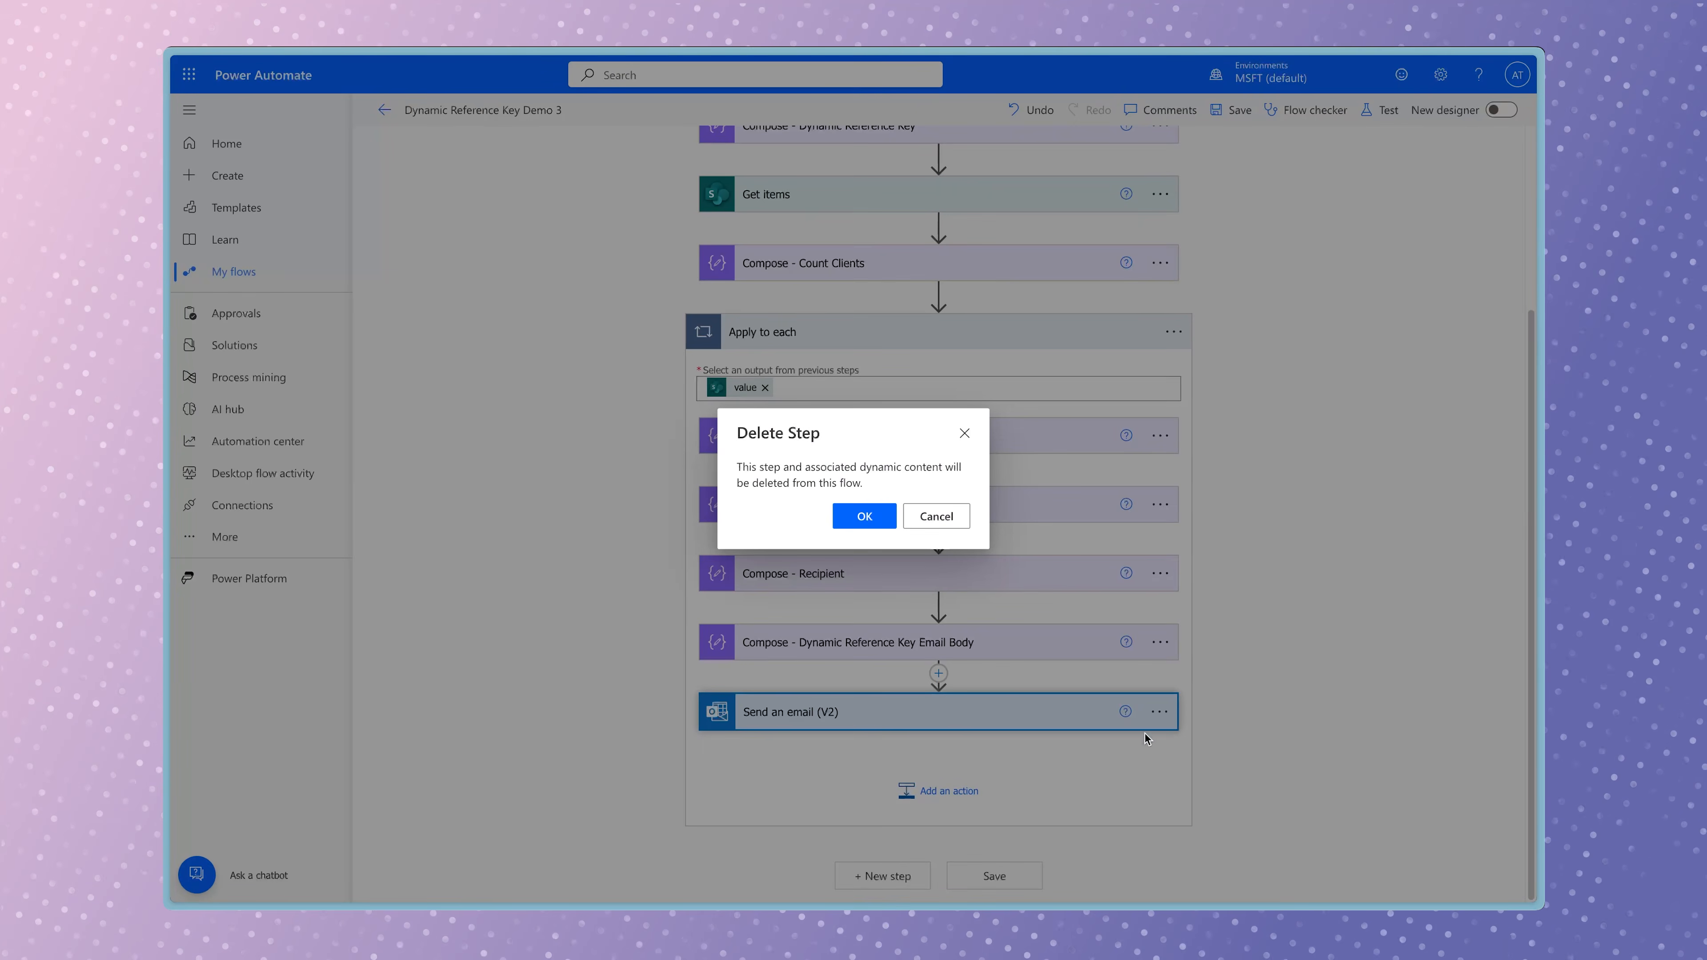
{"action": "left_click", "coordinate": [865, 516]}
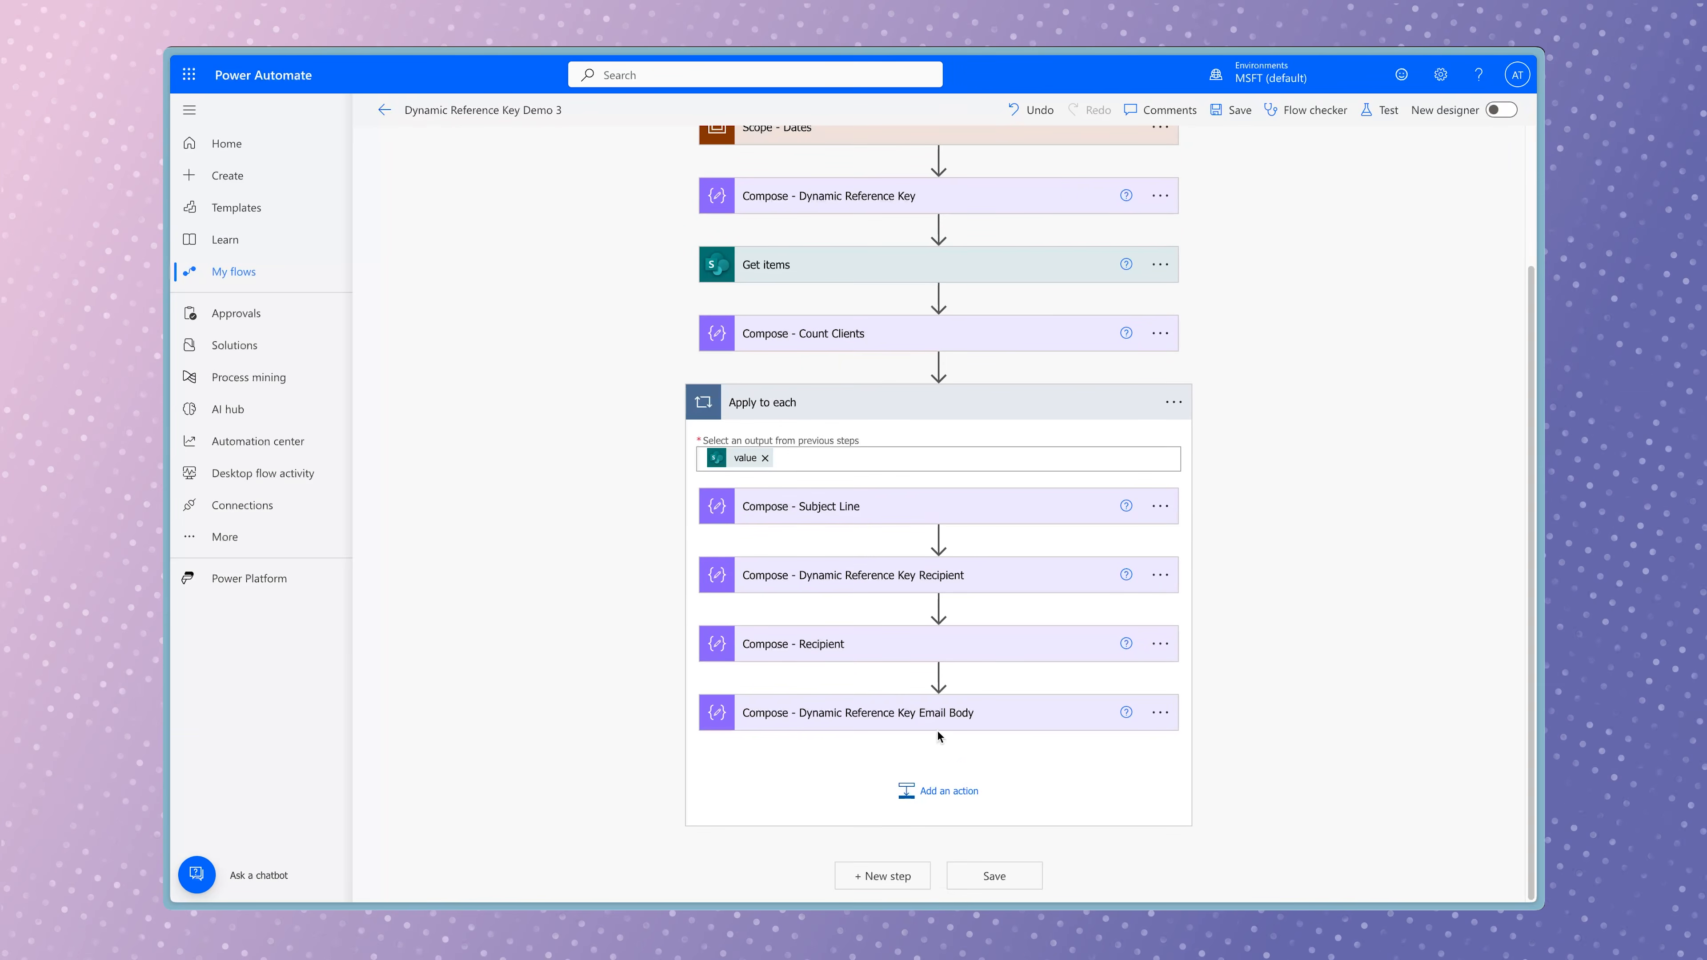
Add a Compose action at the end of Apply to each and rename it "Compose - Nested Dynamic Reference Key".
{"action": "left_click", "coordinate": [961, 792]}
{"action": "type", "text": "compose"}
{"action": "scroll", "coordinate": [1311, 686], "scroll_direction": "down", "scroll_amount": 5}
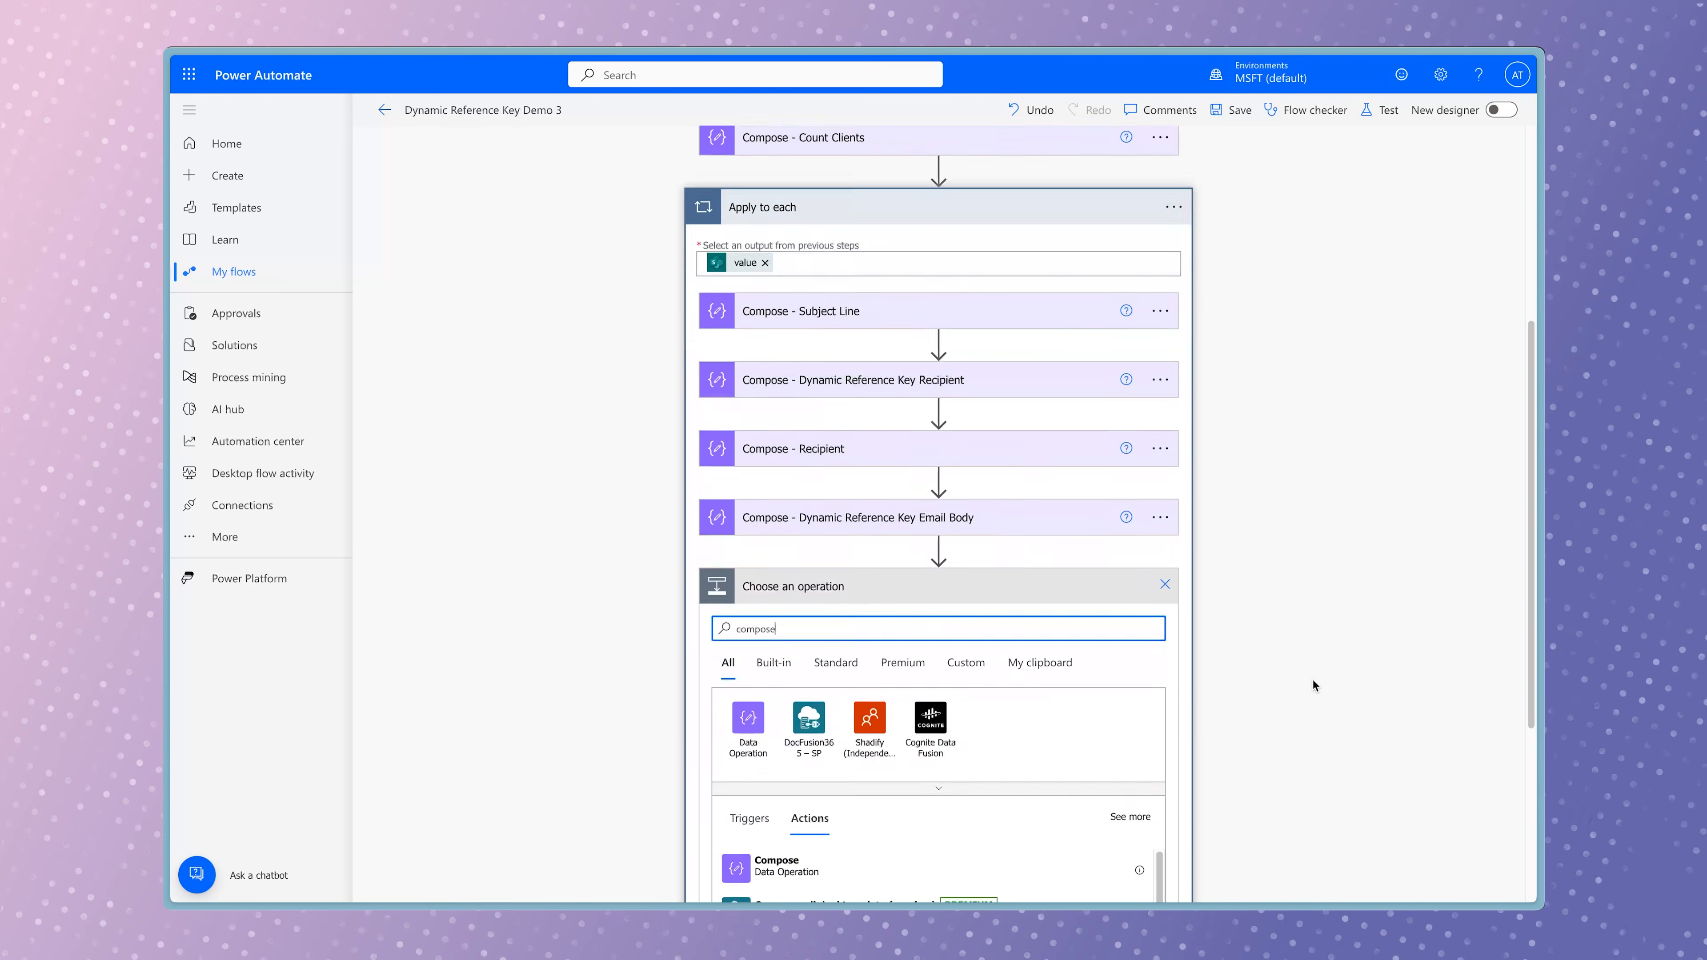
{"action": "left_click", "coordinate": [961, 751]}
{"action": "left_click", "coordinate": [1021, 679]}
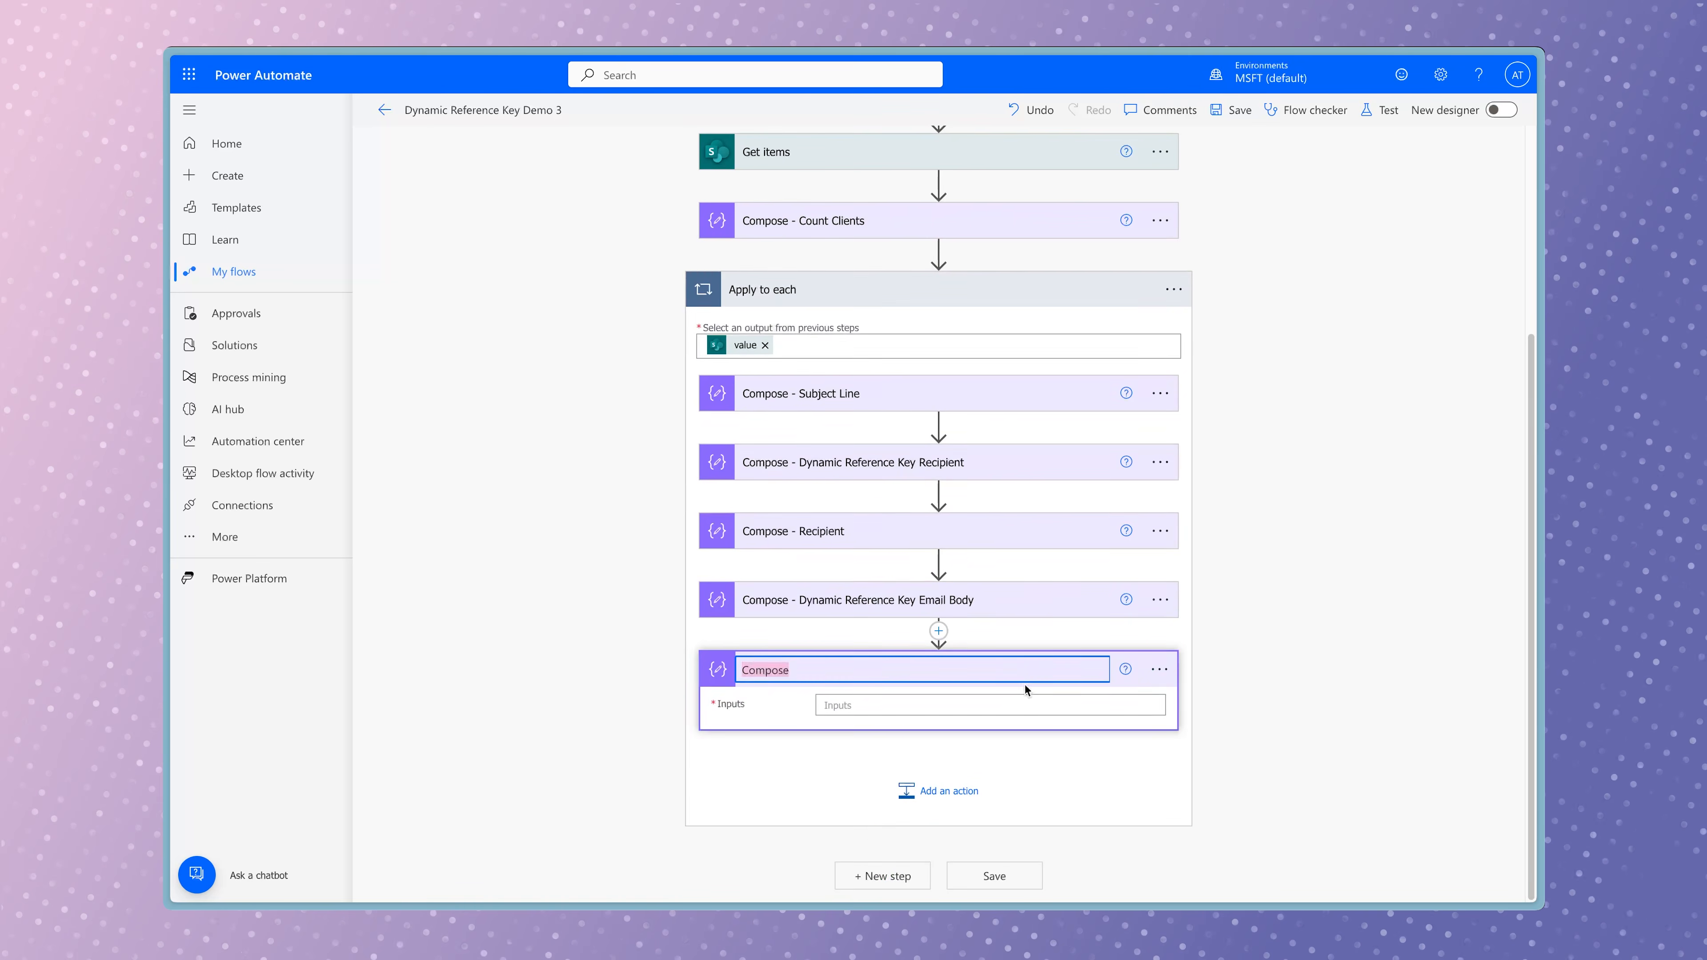
{"action": "type", "text": "- Nested Dynamic Reference Key"}
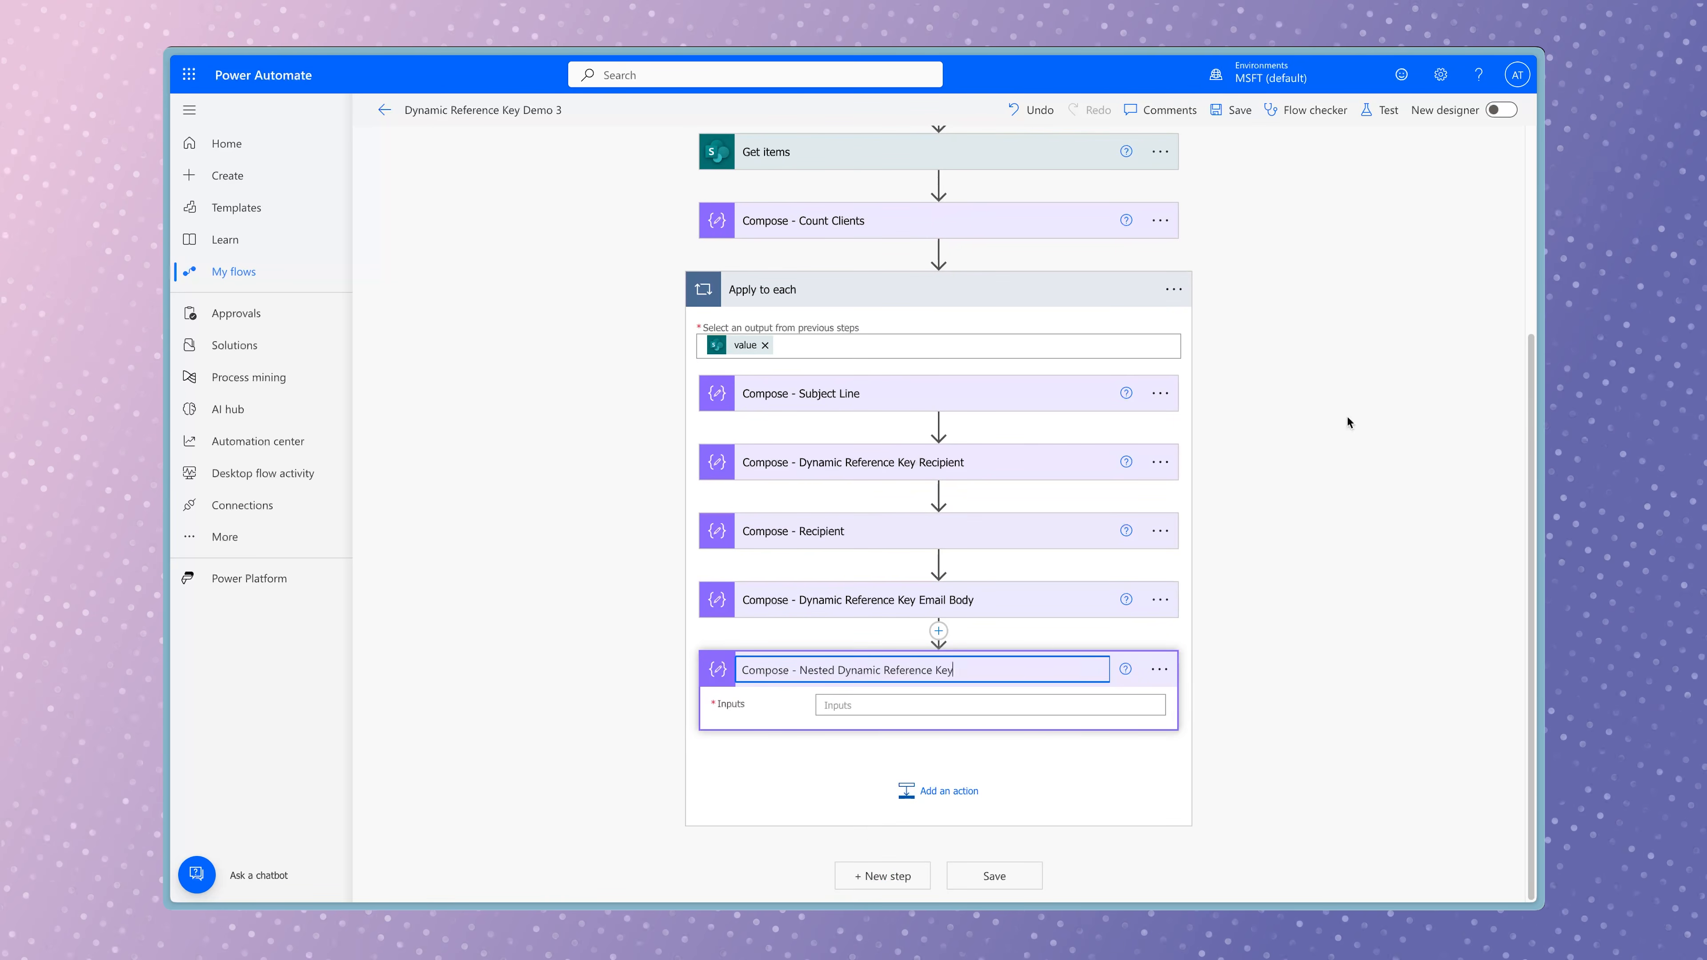
Copy the inputs of Compose - Dynamic Reference Key into the inputs of Compose - Nested Dynamic Reference Key.
{"action": "scroll", "coordinate": [1349, 423], "scroll_direction": "up", "scroll_amount": 3}
{"action": "left_click", "coordinate": [971, 288]}
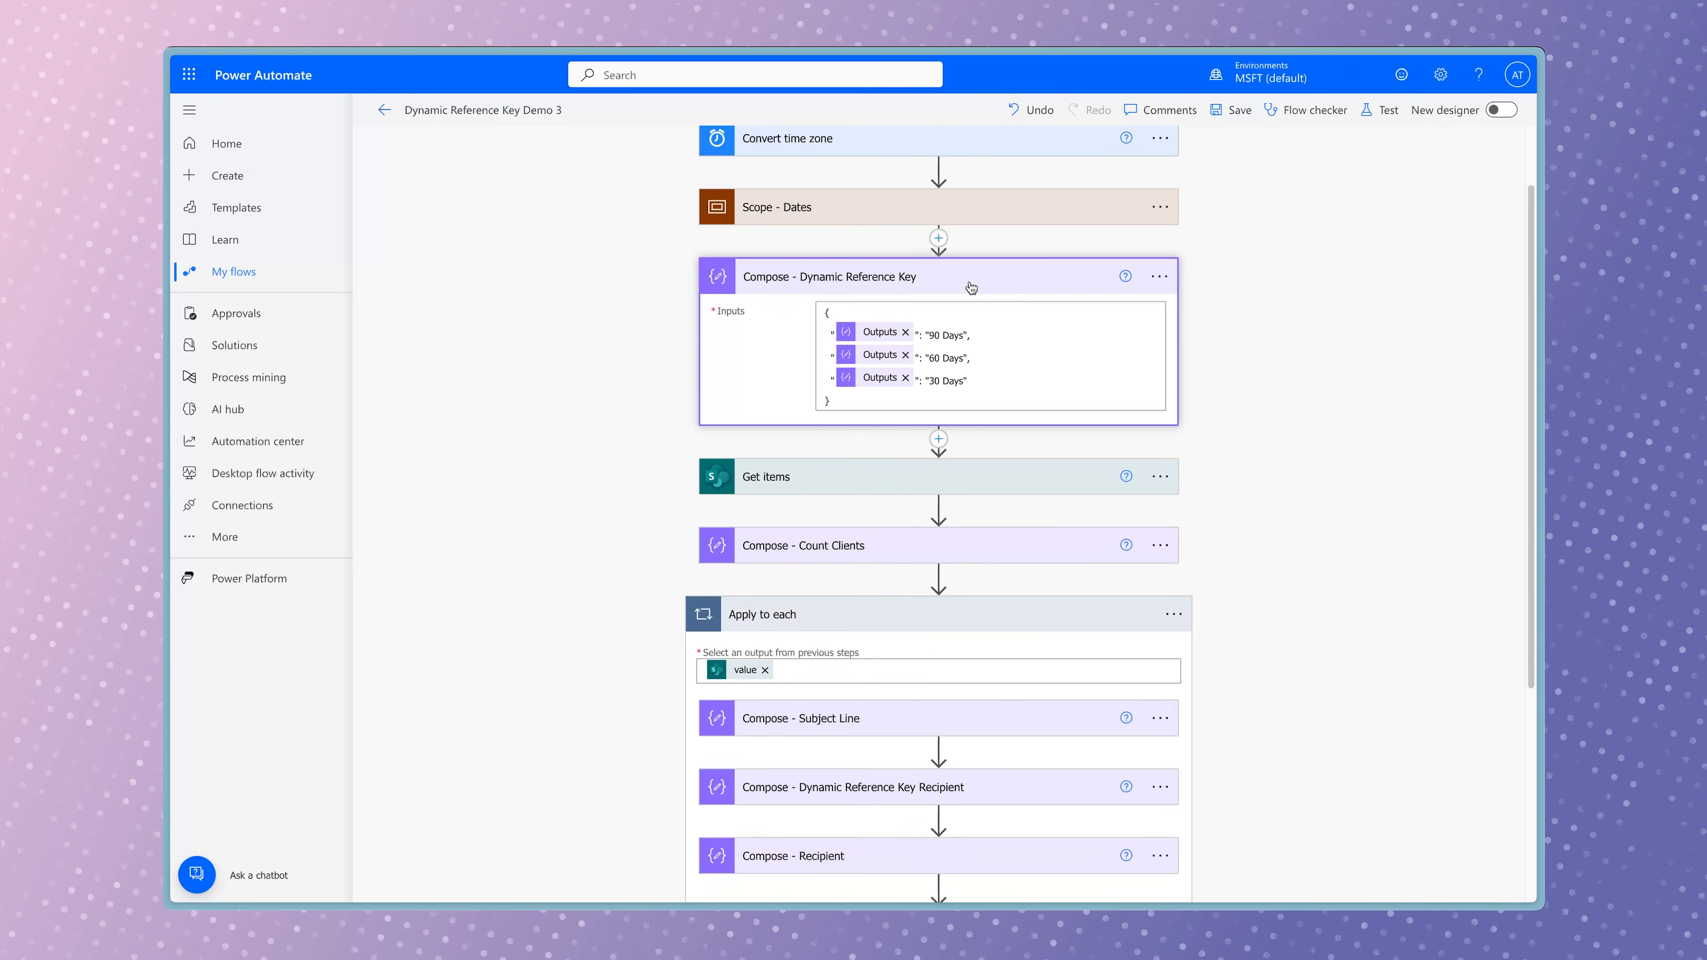
{"action": "key", "text": "super+a"}
{"action": "key", "text": "super+c"}
{"action": "left_click", "coordinate": [1251, 342]}
{"action": "scroll", "coordinate": [1251, 343], "scroll_direction": "down", "scroll_amount": 5}
{"action": "left_click", "coordinate": [911, 706]}
{"action": "key", "text": "super+v"}
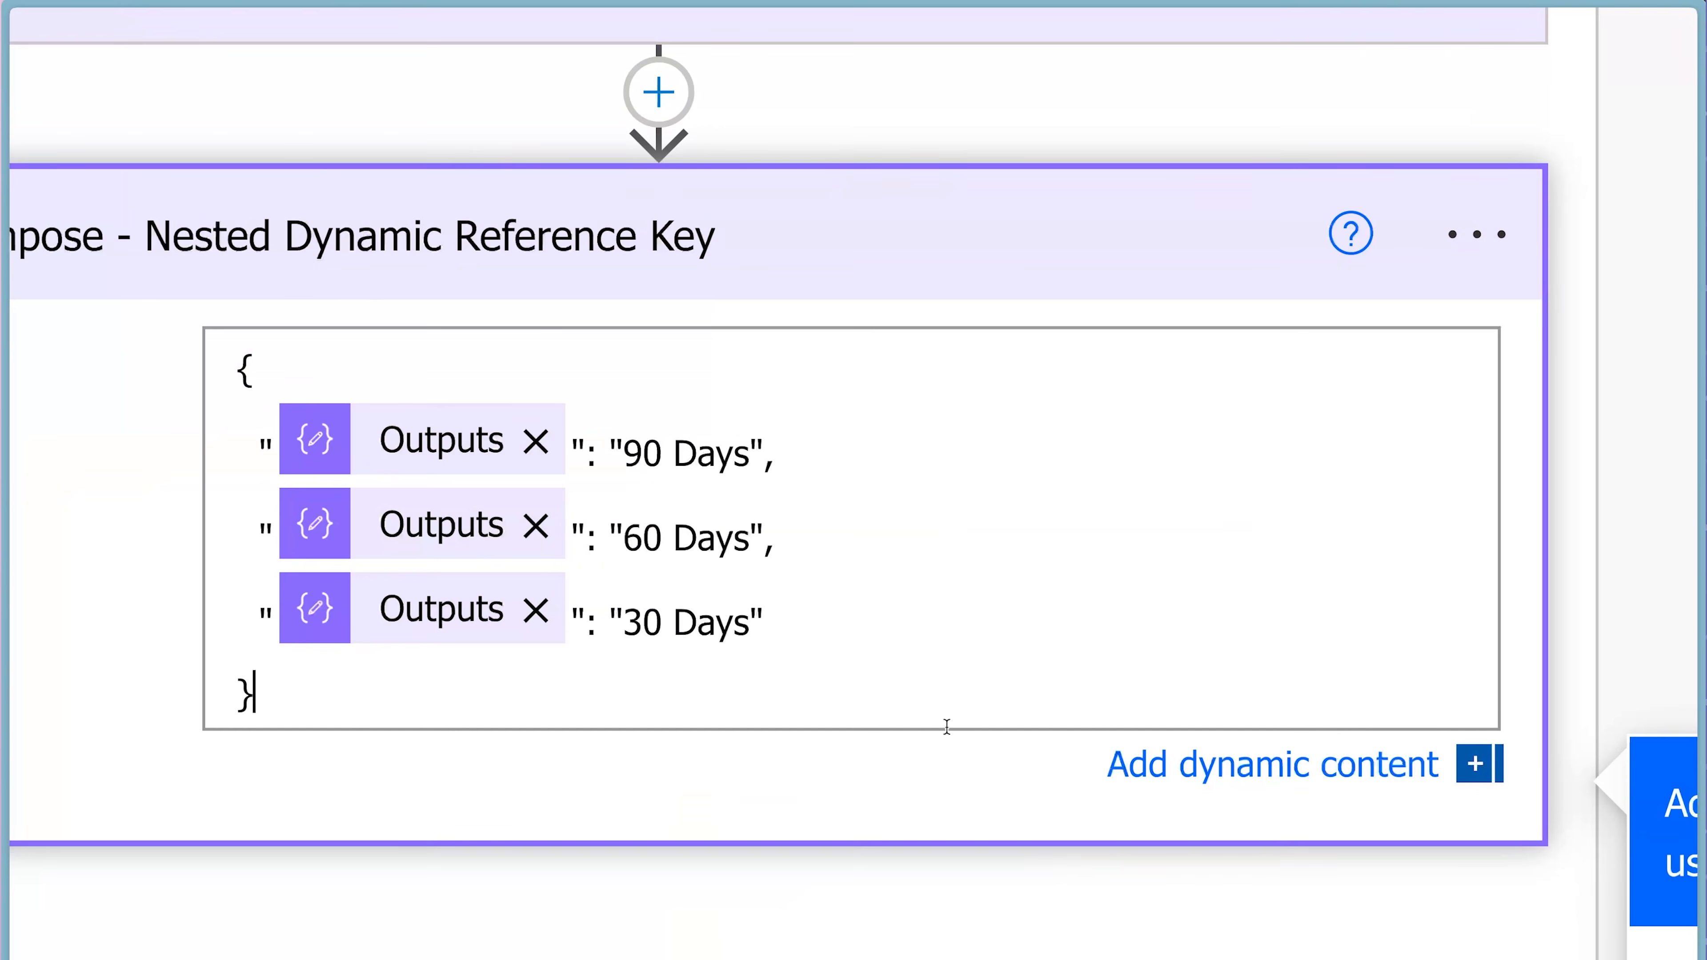
Replace the "90 Days", "60 Days" and "30 Days" values in Compose - Nested Dynamic Reference Key with empty nested objects in curly braces.
{"action": "left_click_drag", "start_coordinate": [766, 453], "coordinate": [610, 447]}
{"action": "type", "text": "{"}
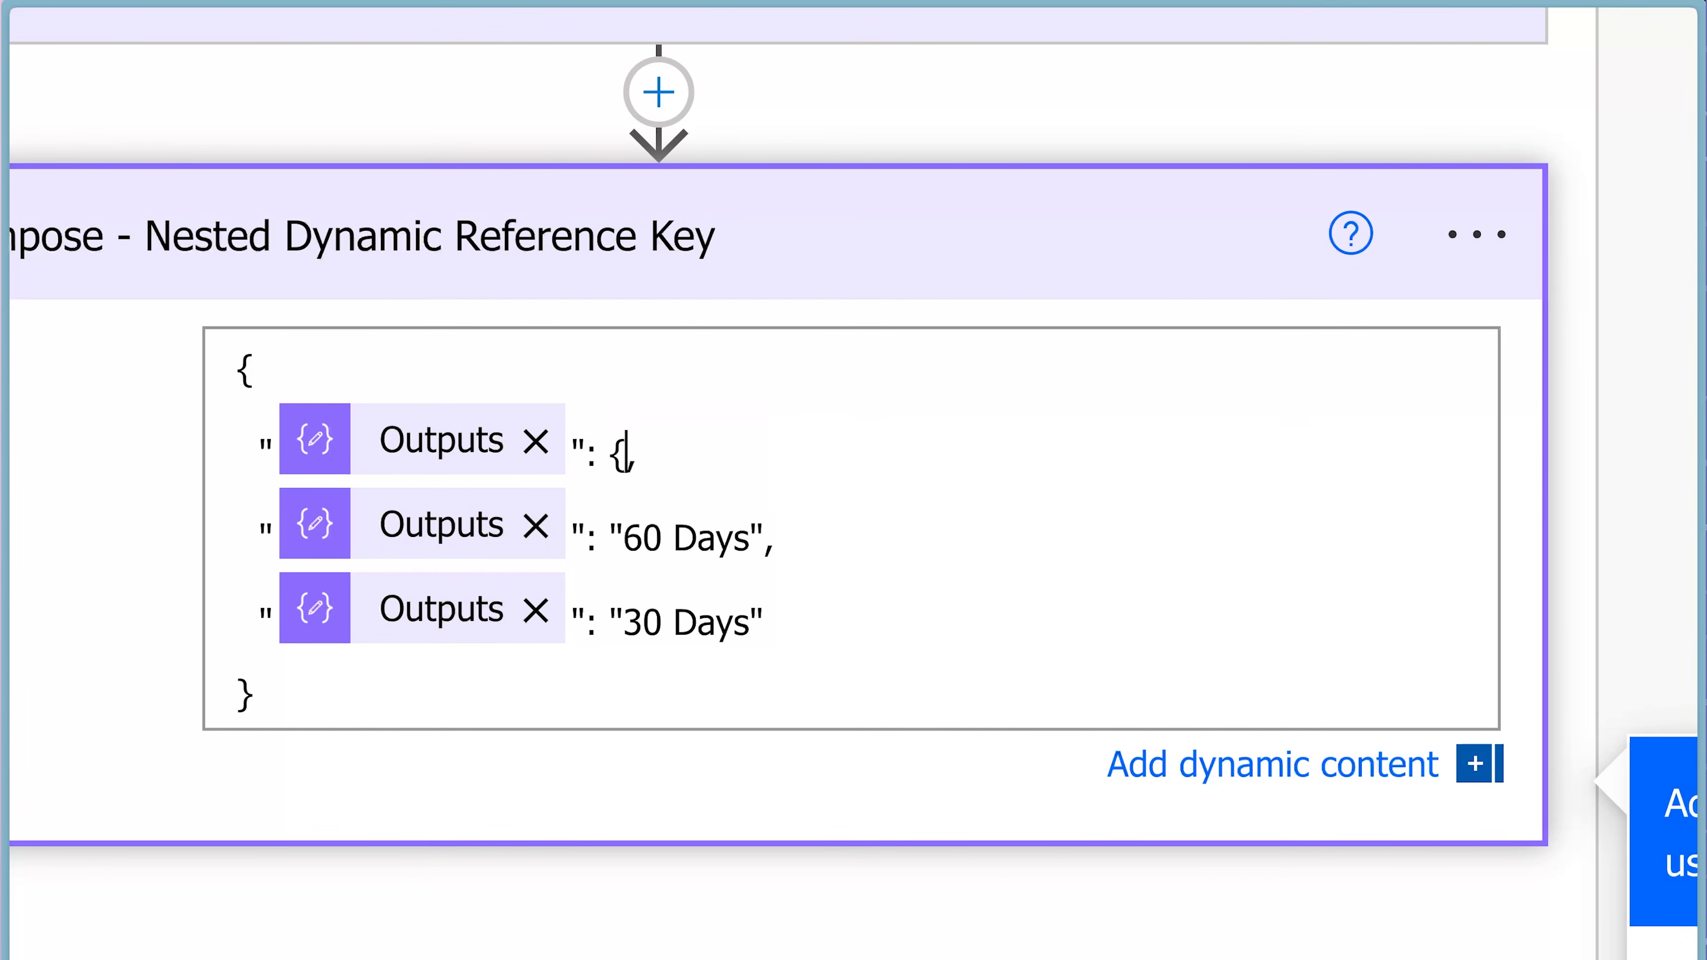
{"action": "key", "text": "Return"}
{"action": "type", "text": "},"}
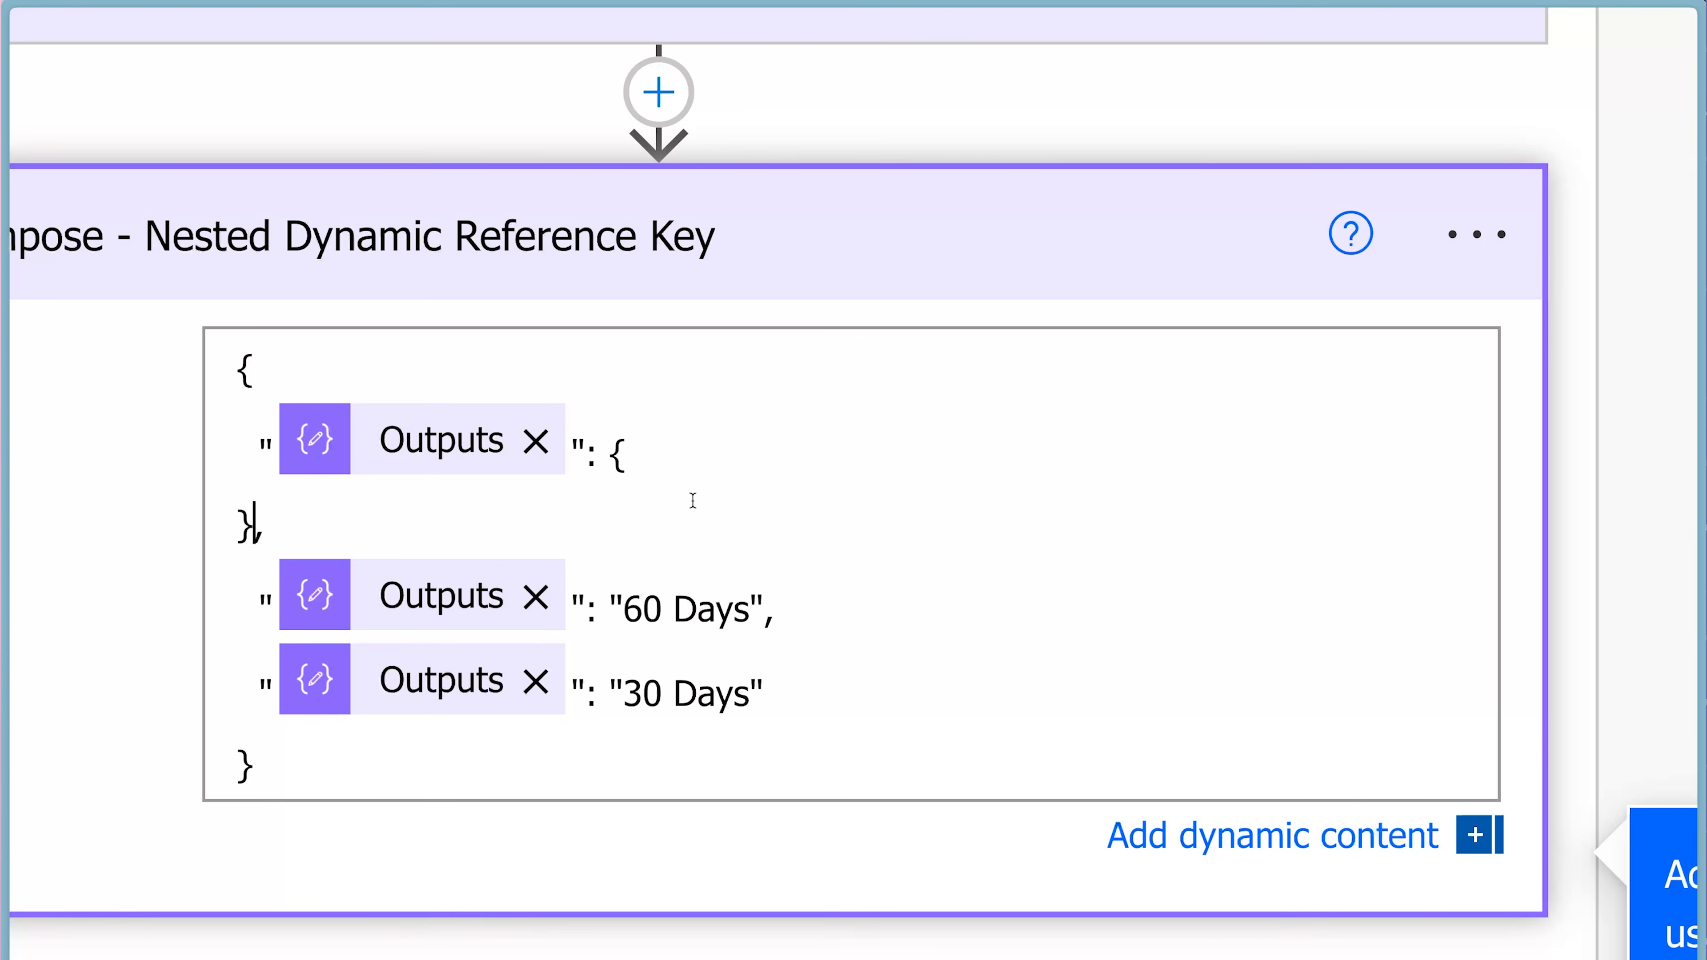
{"action": "left_click_drag", "start_coordinate": [763, 607], "coordinate": [613, 609]}
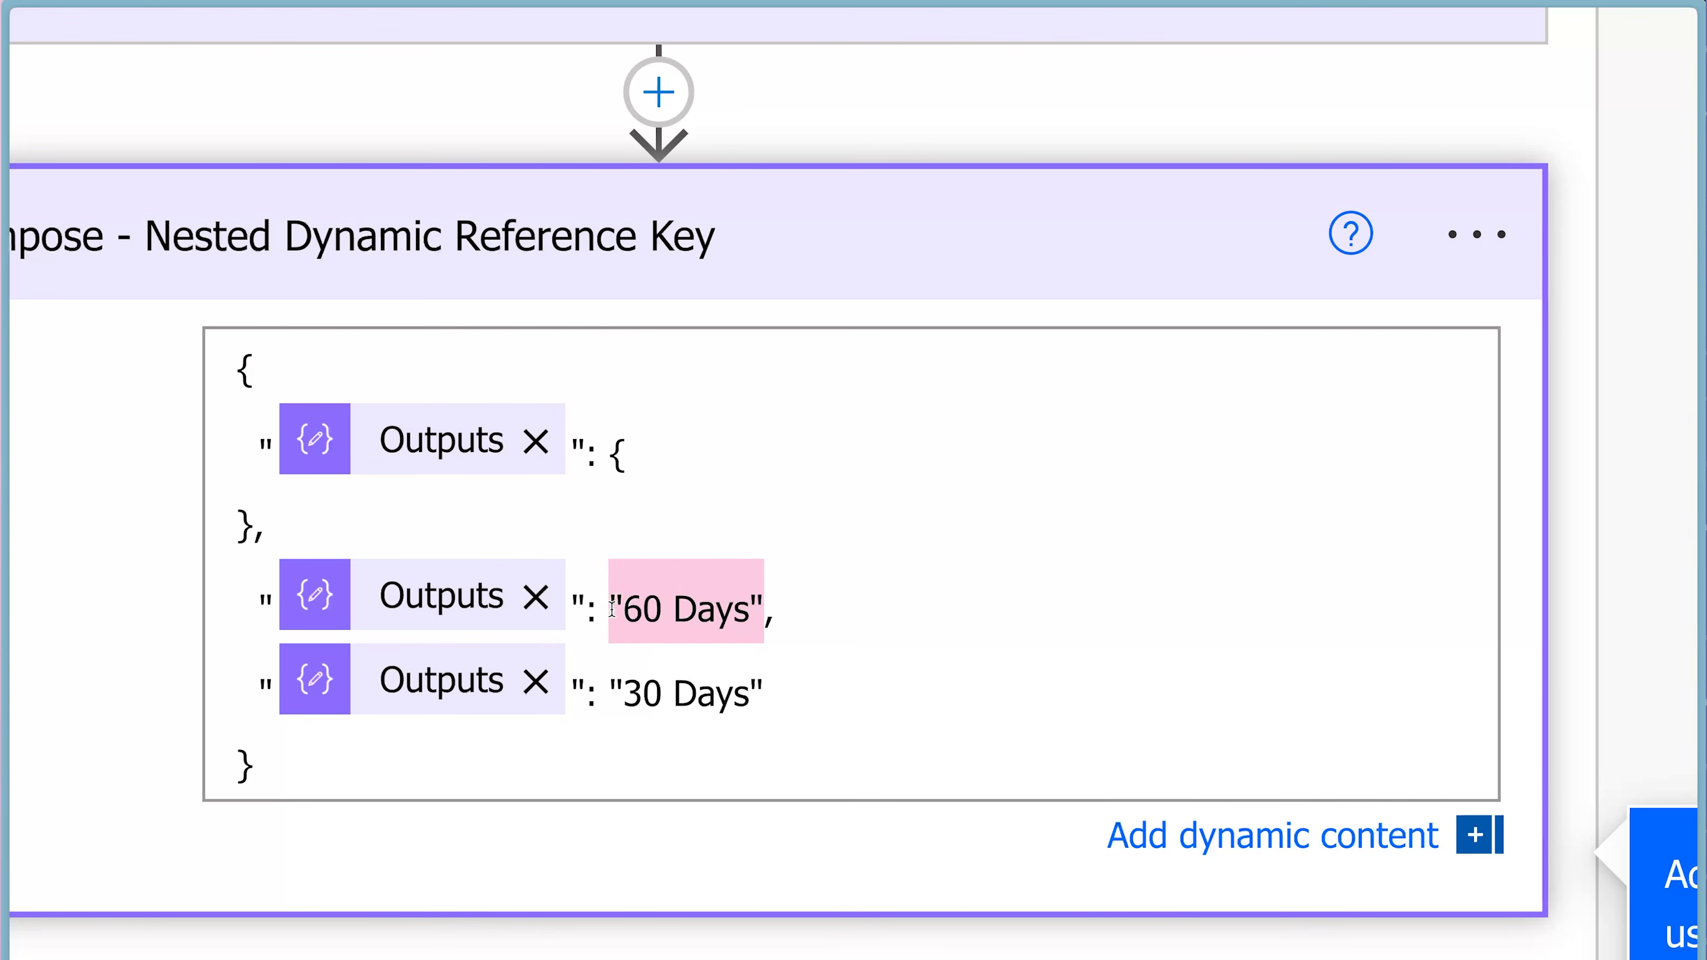
{"action": "type", "text": "{"}
{"action": "key", "text": "Return"}
{"action": "type", "text": "},"}
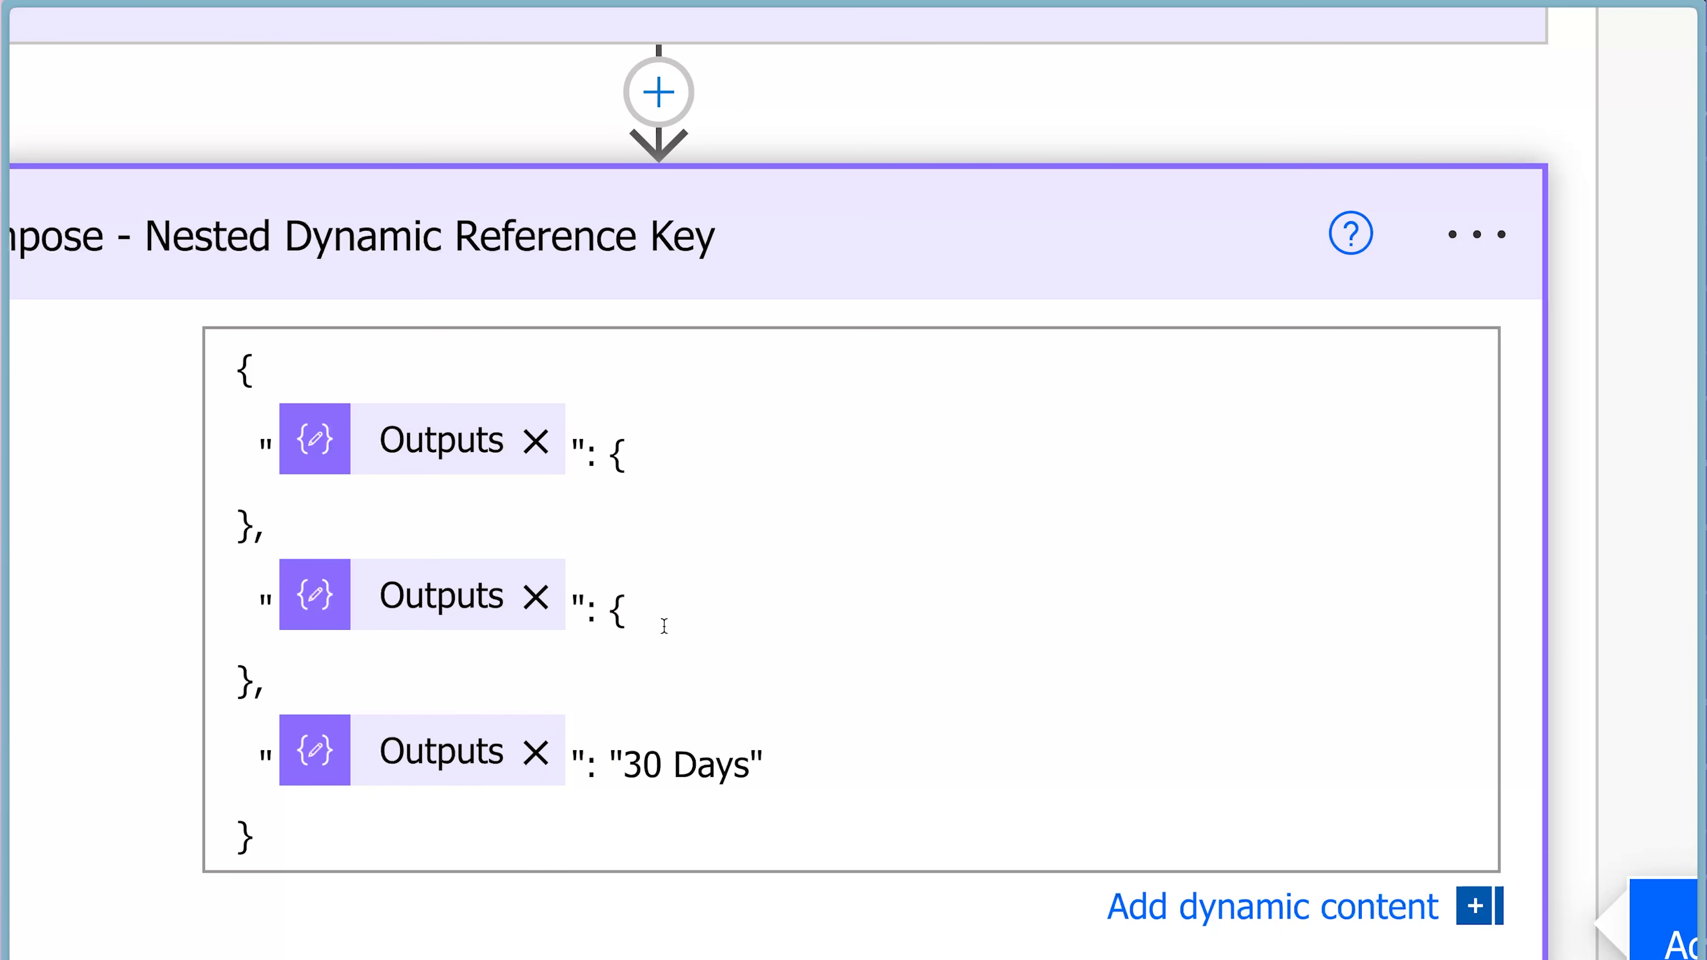
{"action": "left_click_drag", "start_coordinate": [764, 762], "coordinate": [607, 762]}
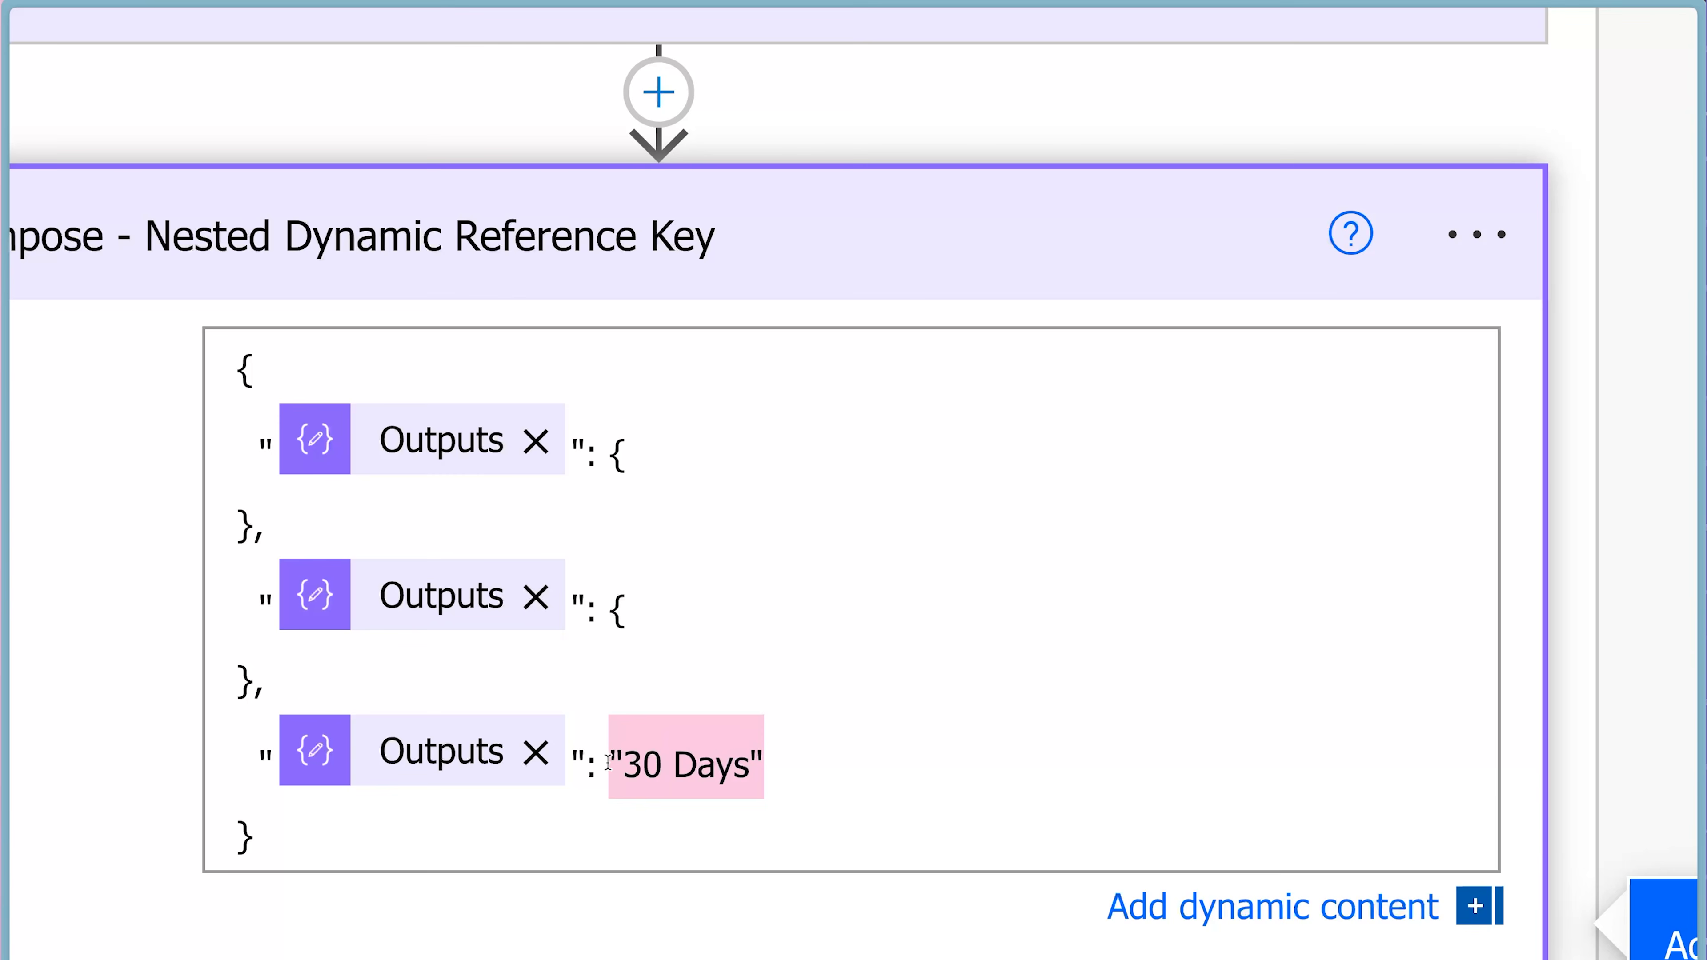
{"action": "type", "text": "{"}
{"action": "key", "text": "Return"}
{"action": "type", "text": "}"}
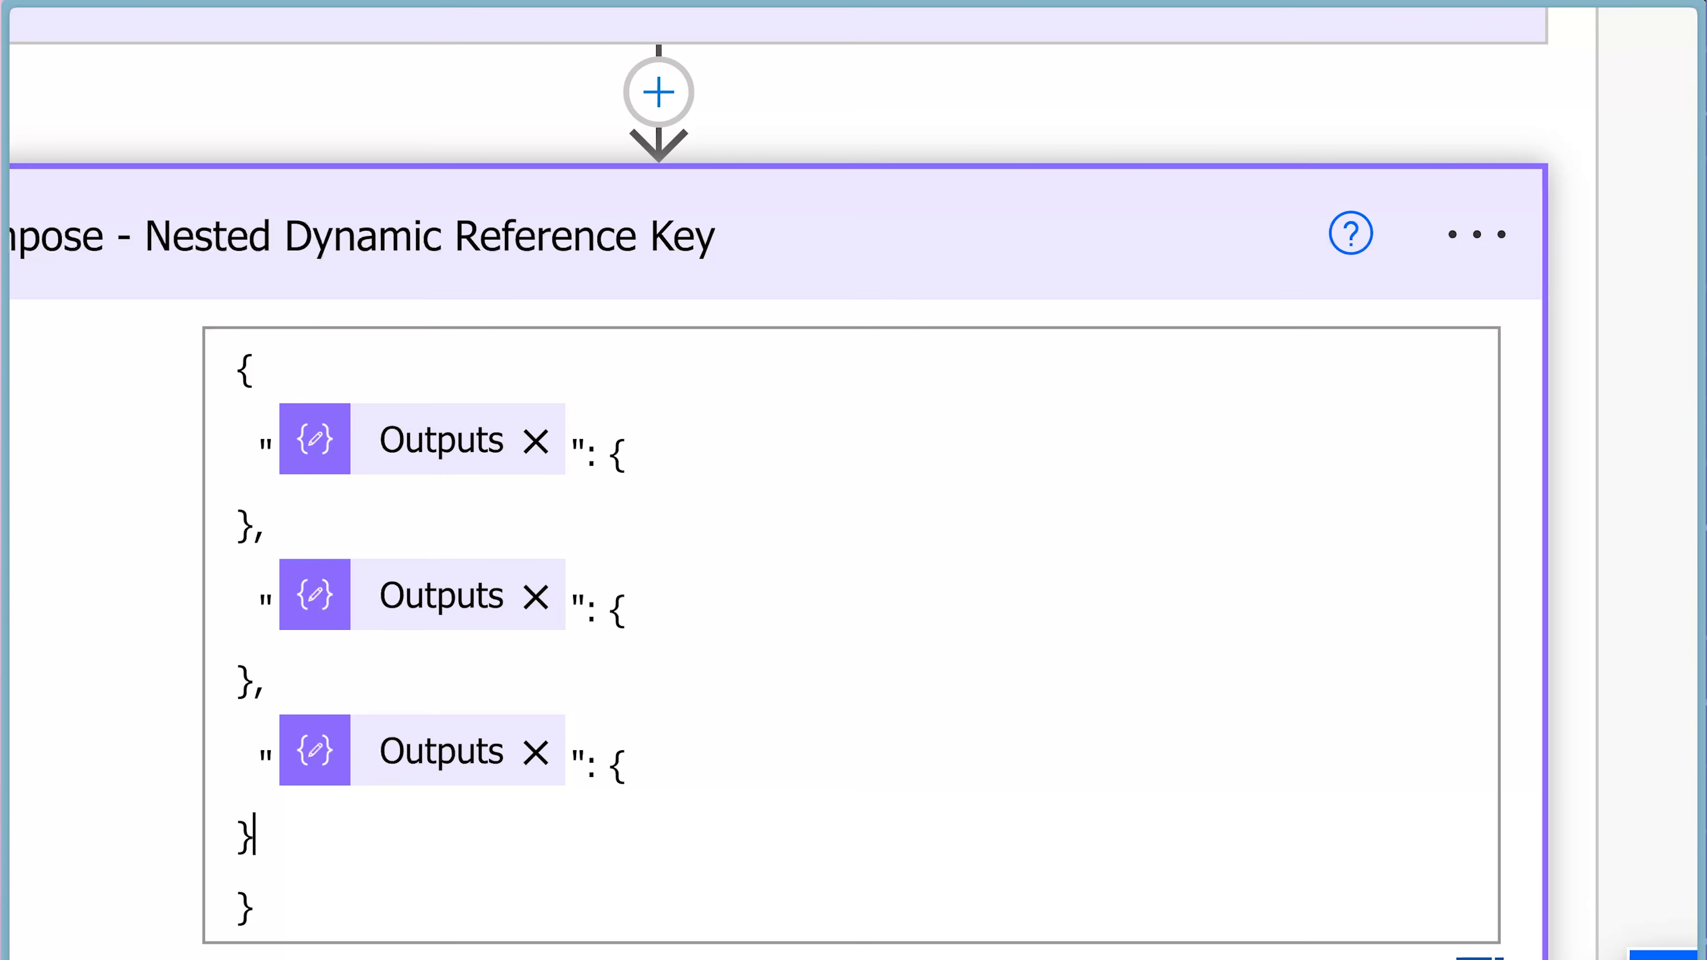
Add the keys "Email": and "EmailBody": on separate lines inside the first nested object.
{"action": "left_click", "coordinate": [655, 450]}
{"action": "key", "text": "Return"}
{"action": "type", "text": "\"Email\":"}
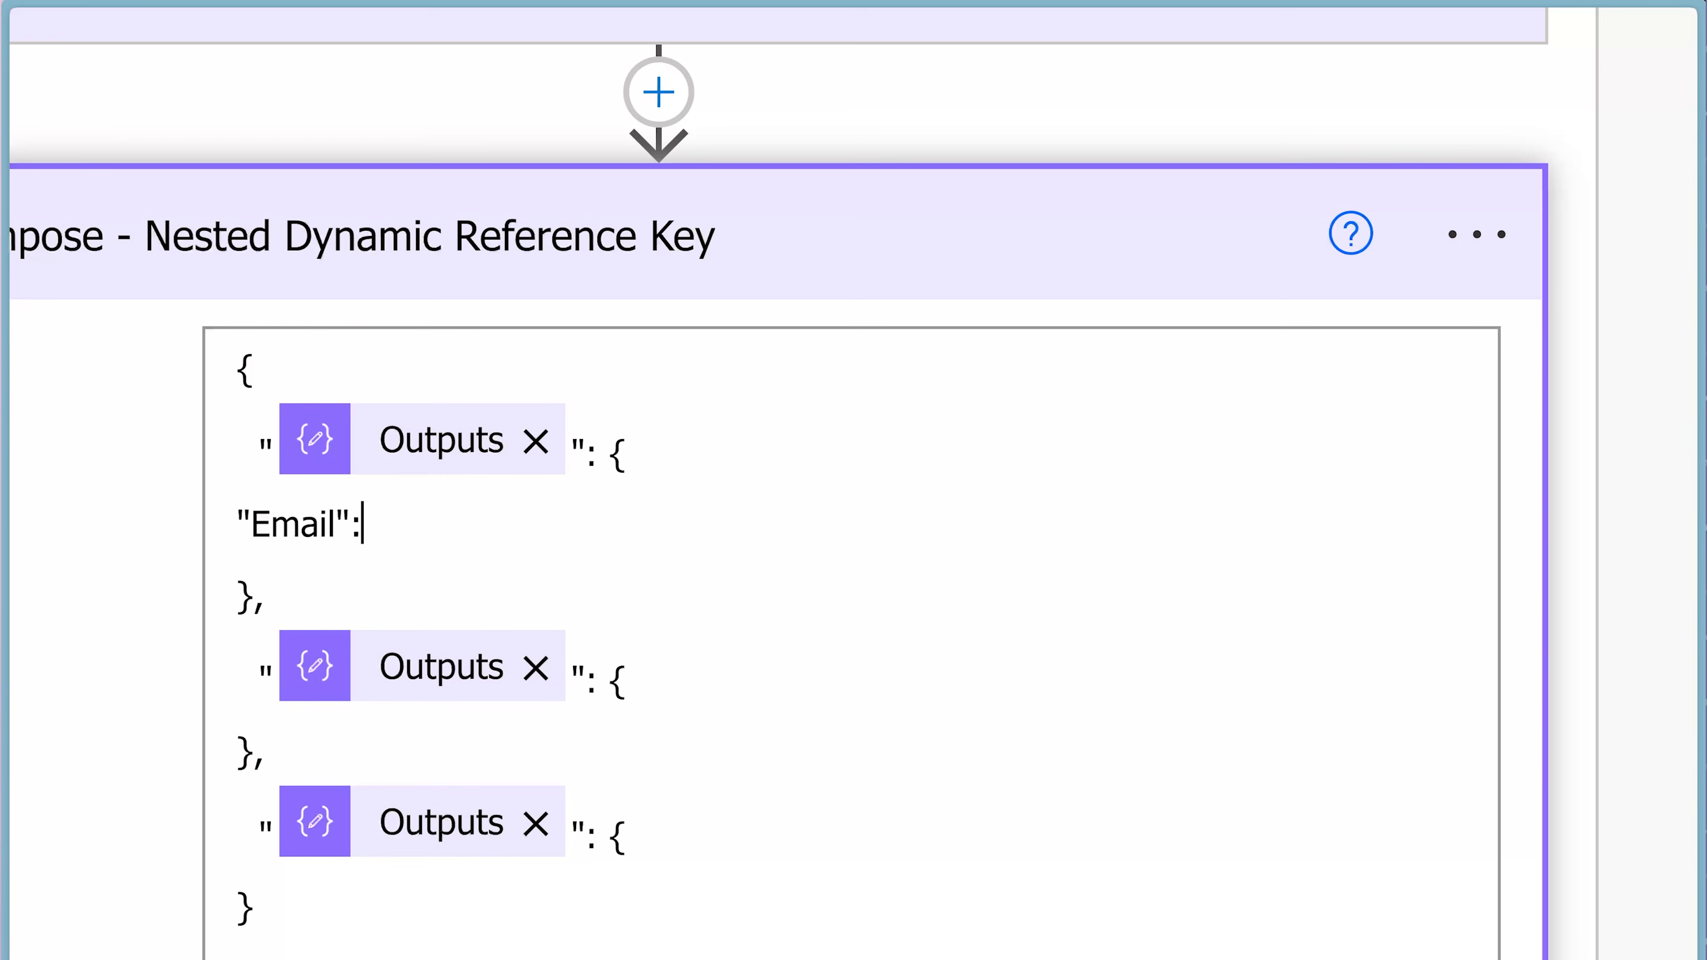
{"action": "key", "text": "Return"}
{"action": "type", "text": "\"EmailBody\":"}
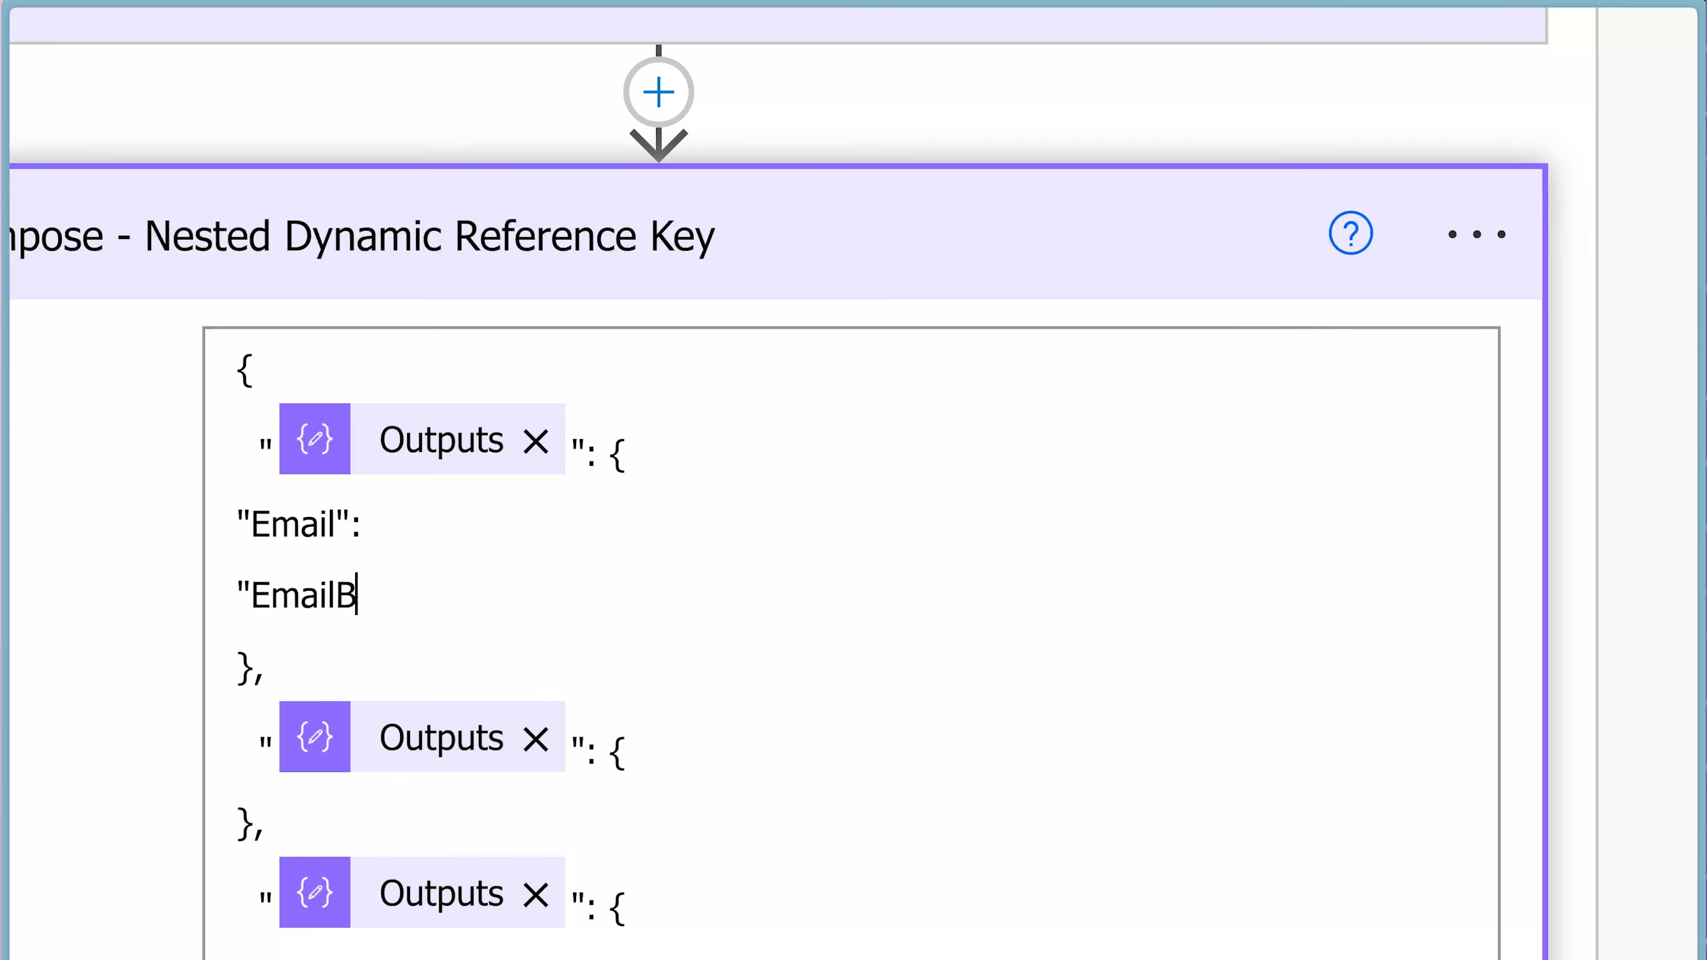
Copy the "Email": and "EmailBody": keys into the second and third nested objects.
{"action": "left_click_drag", "start_coordinate": [440, 596], "coordinate": [235, 535]}
{"action": "key", "text": "ctrl+c"}
{"action": "left_click", "coordinate": [630, 737]}
{"action": "key", "text": "Return"}
{"action": "key", "text": "ctrl+v"}
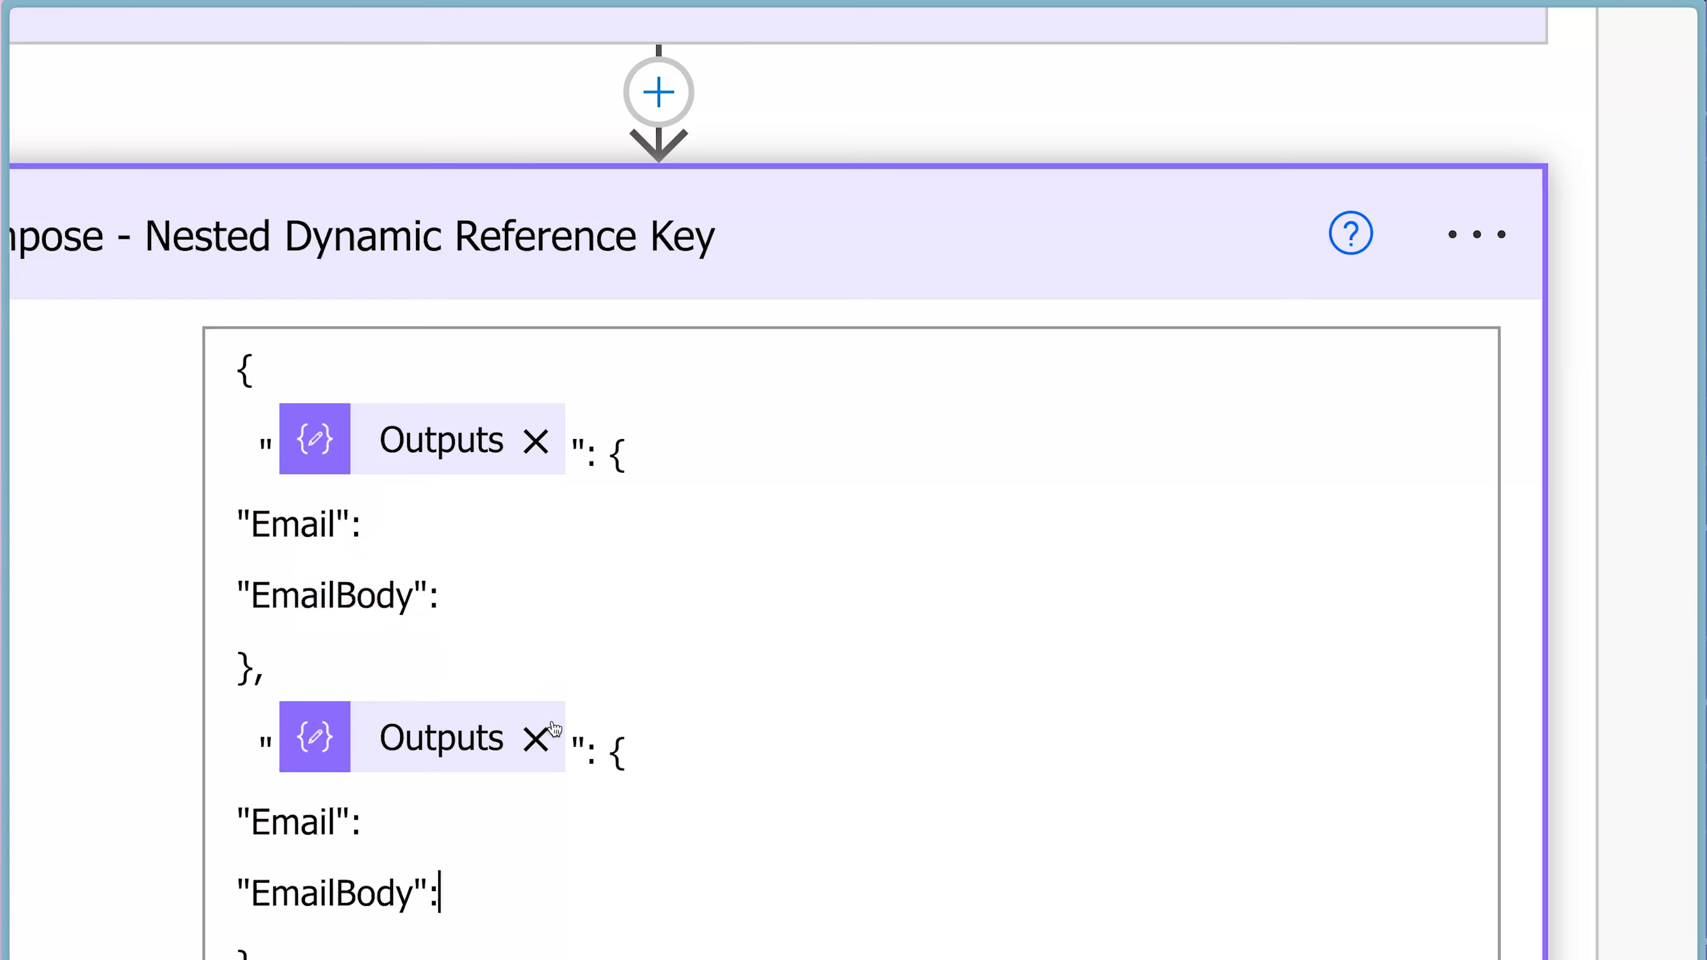
{"action": "scroll", "coordinate": [605, 739], "scroll_direction": "down", "scroll_amount": 5}
{"action": "left_click", "coordinate": [658, 711]}
{"action": "key", "text": "Return"}
{"action": "key", "text": "ctrl+v"}
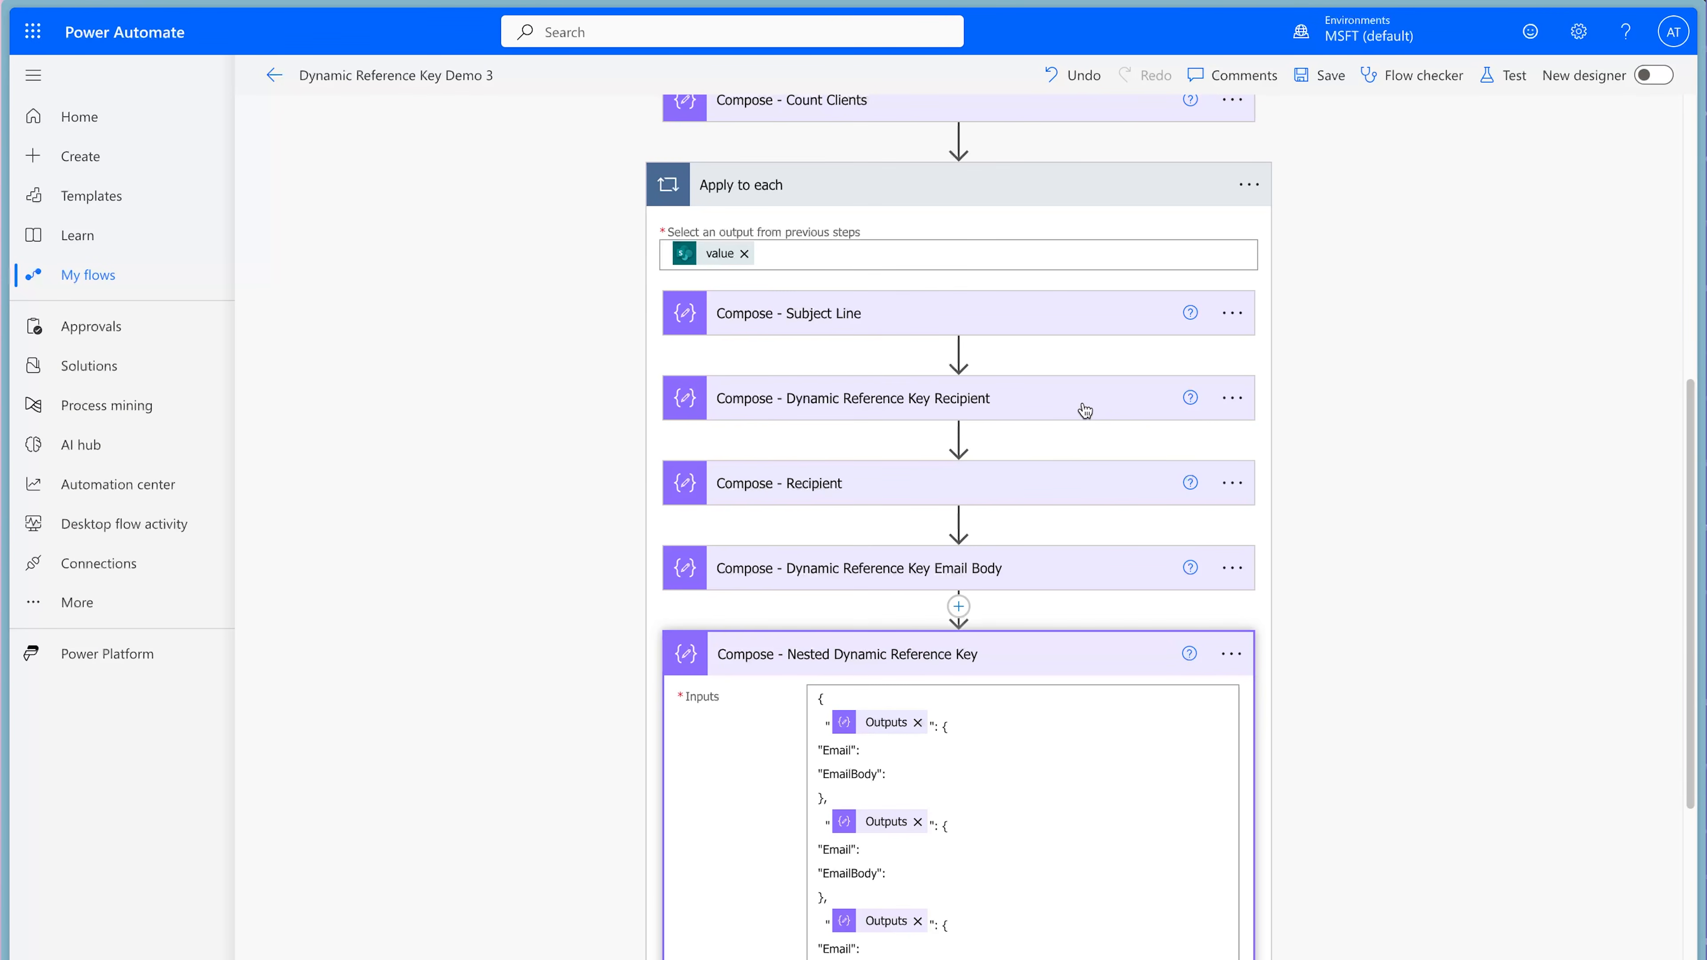
Copy the matching recipient values from Compose - Dynamic Reference Key Recipient into the Email keys of the nested objects.
{"action": "left_click", "coordinate": [1085, 411]}
{"action": "left_click_drag", "start_coordinate": [1215, 468], "coordinate": [944, 489]}
{"action": "left_click", "coordinate": [911, 933]}
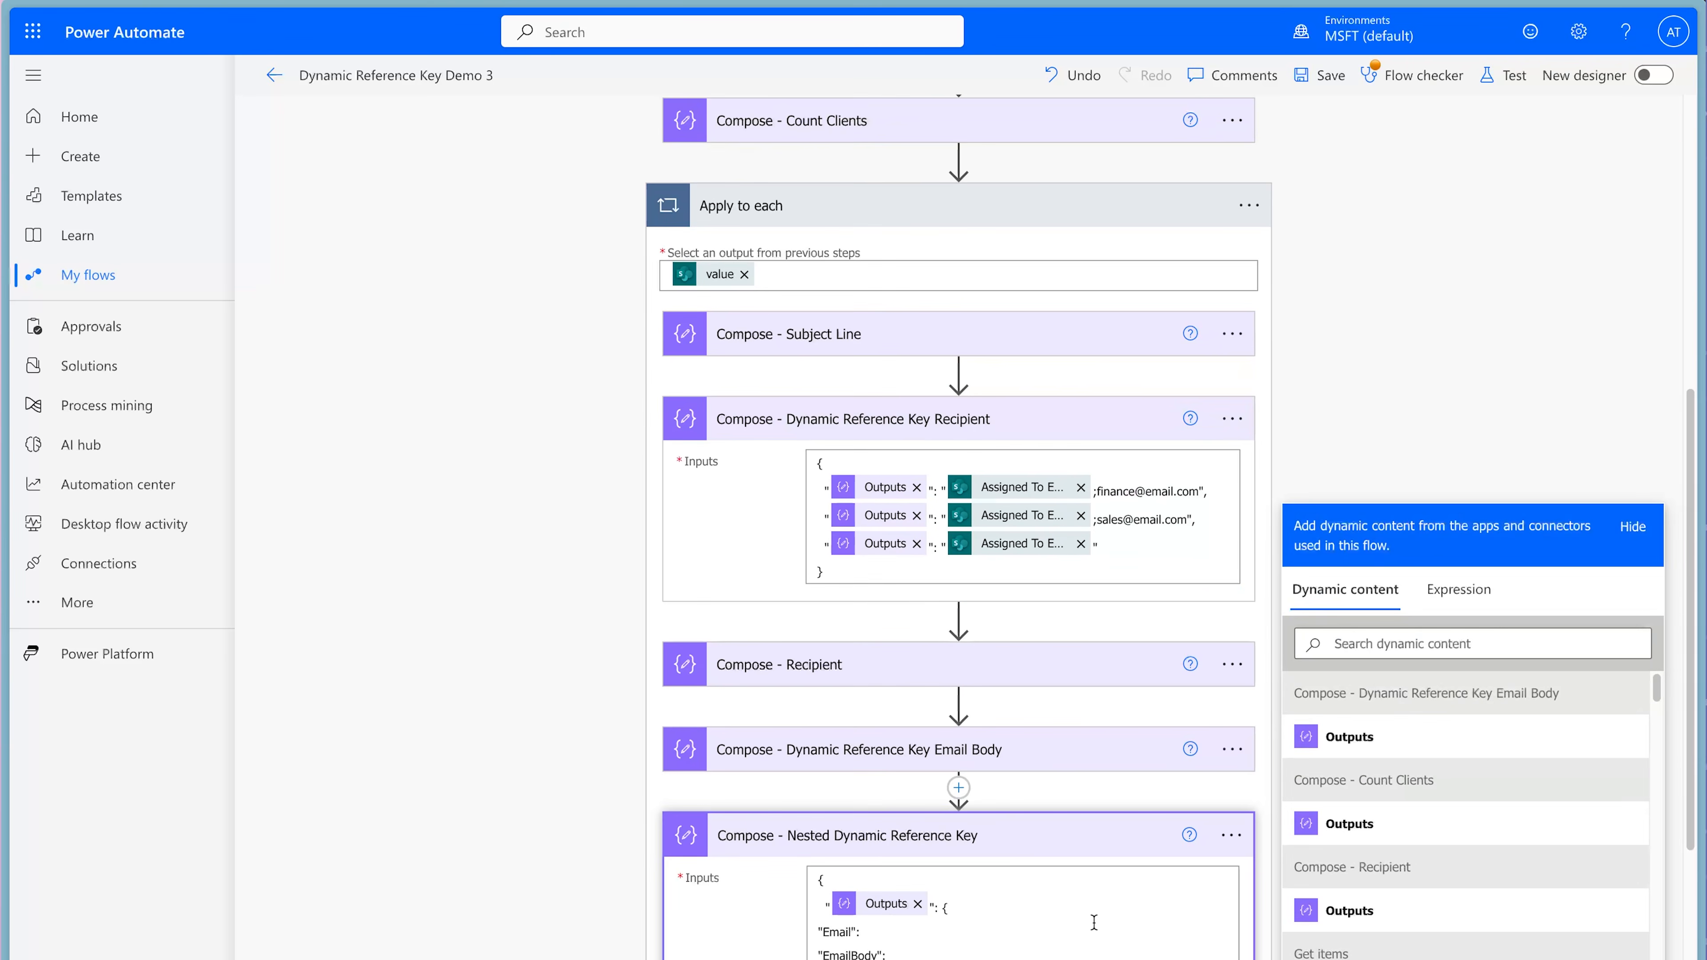
{"action": "key", "text": "ctrl+v"}
{"action": "left_click_drag", "start_coordinate": [1200, 519], "coordinate": [942, 521]}
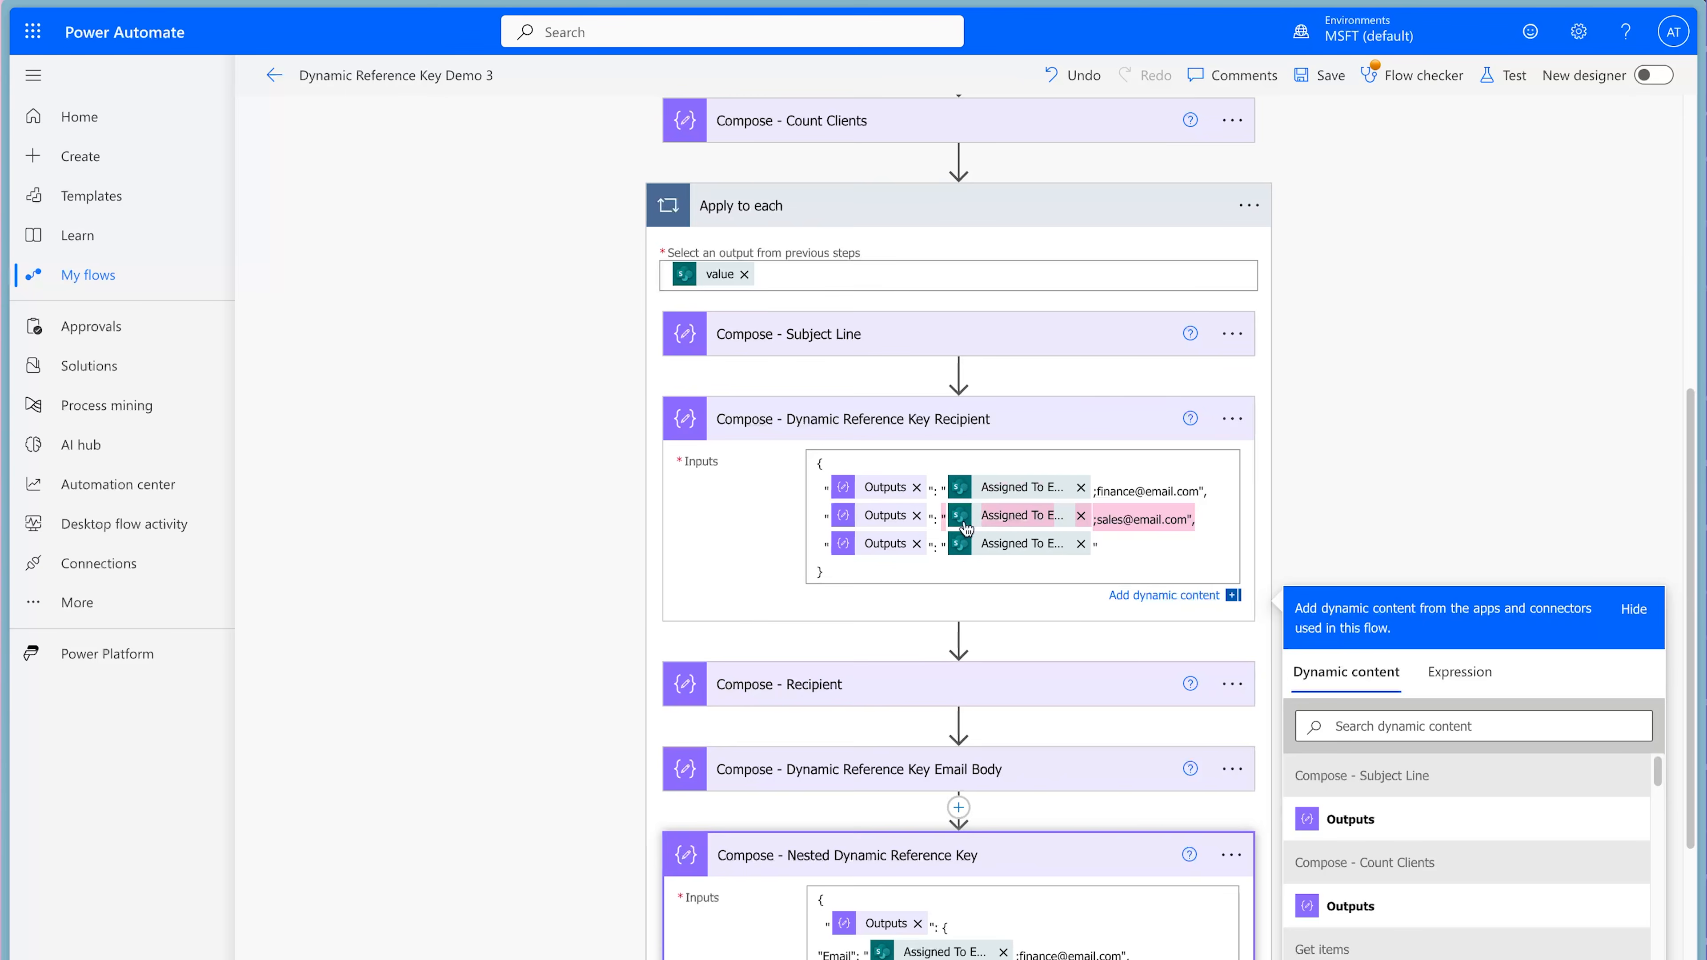
{"action": "scroll", "coordinate": [1127, 804], "scroll_direction": "down", "scroll_amount": 2}
{"action": "left_click", "coordinate": [948, 901]}
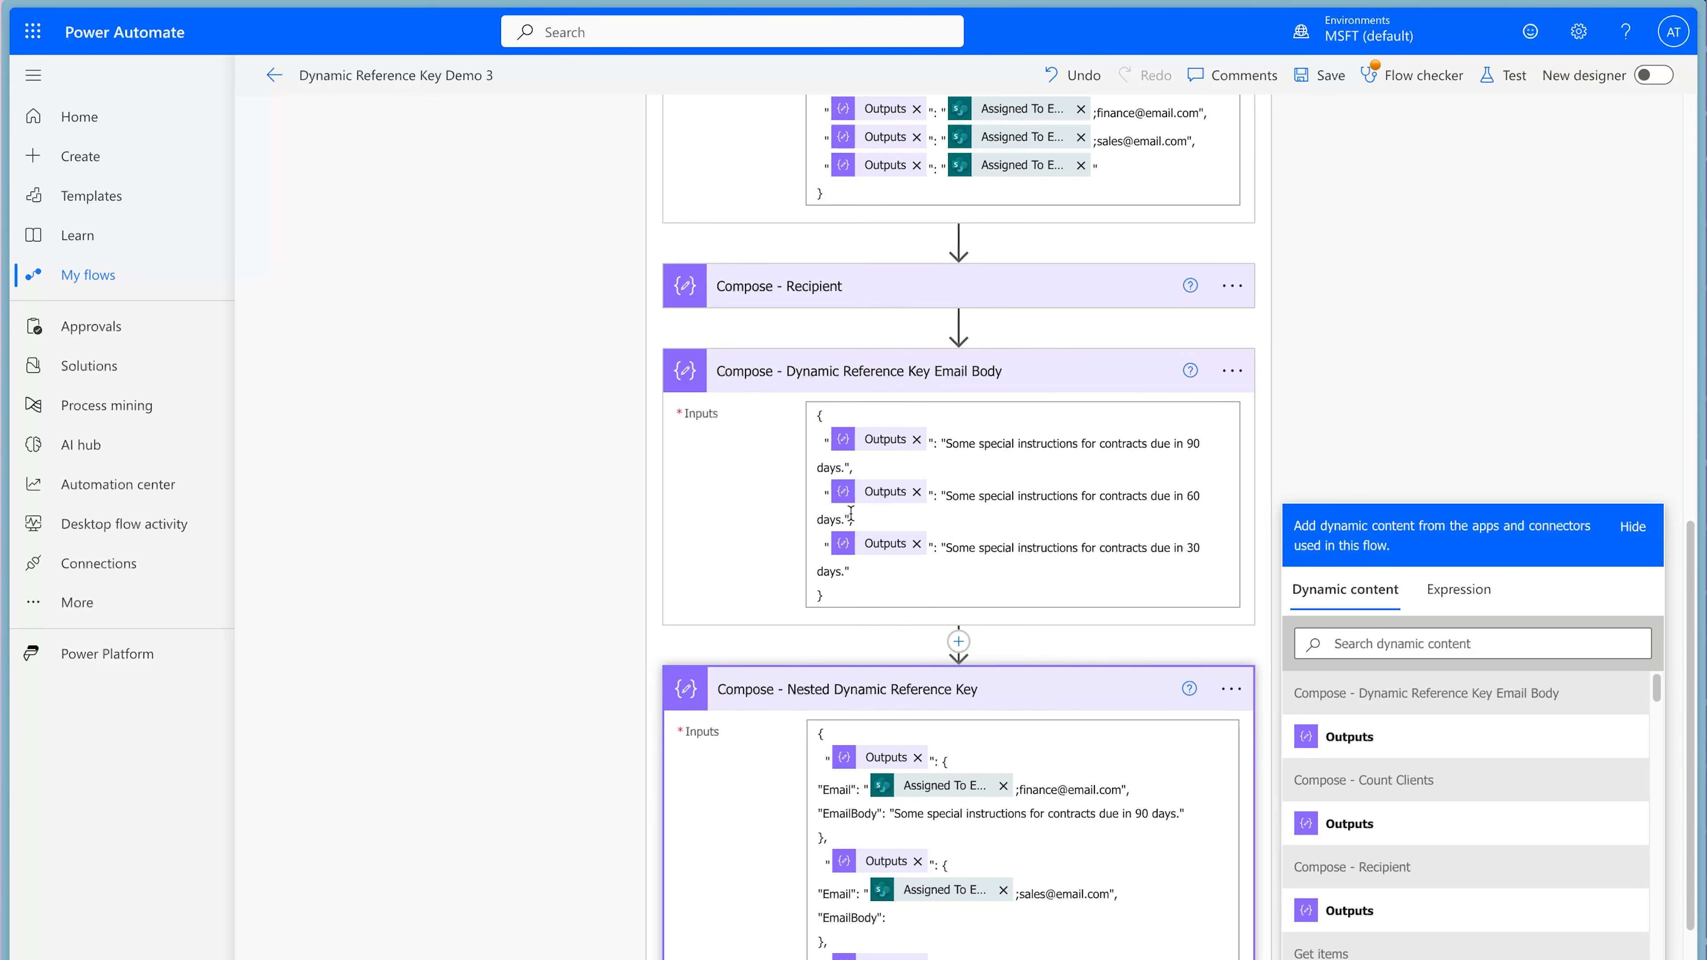
Copy the 60 and 30 day instructions from Compose - Dynamic Reference Key Email Body into their EmailBody keys and add a comma after the third Email value.
{"action": "left_click_drag", "start_coordinate": [850, 517], "coordinate": [942, 495]}
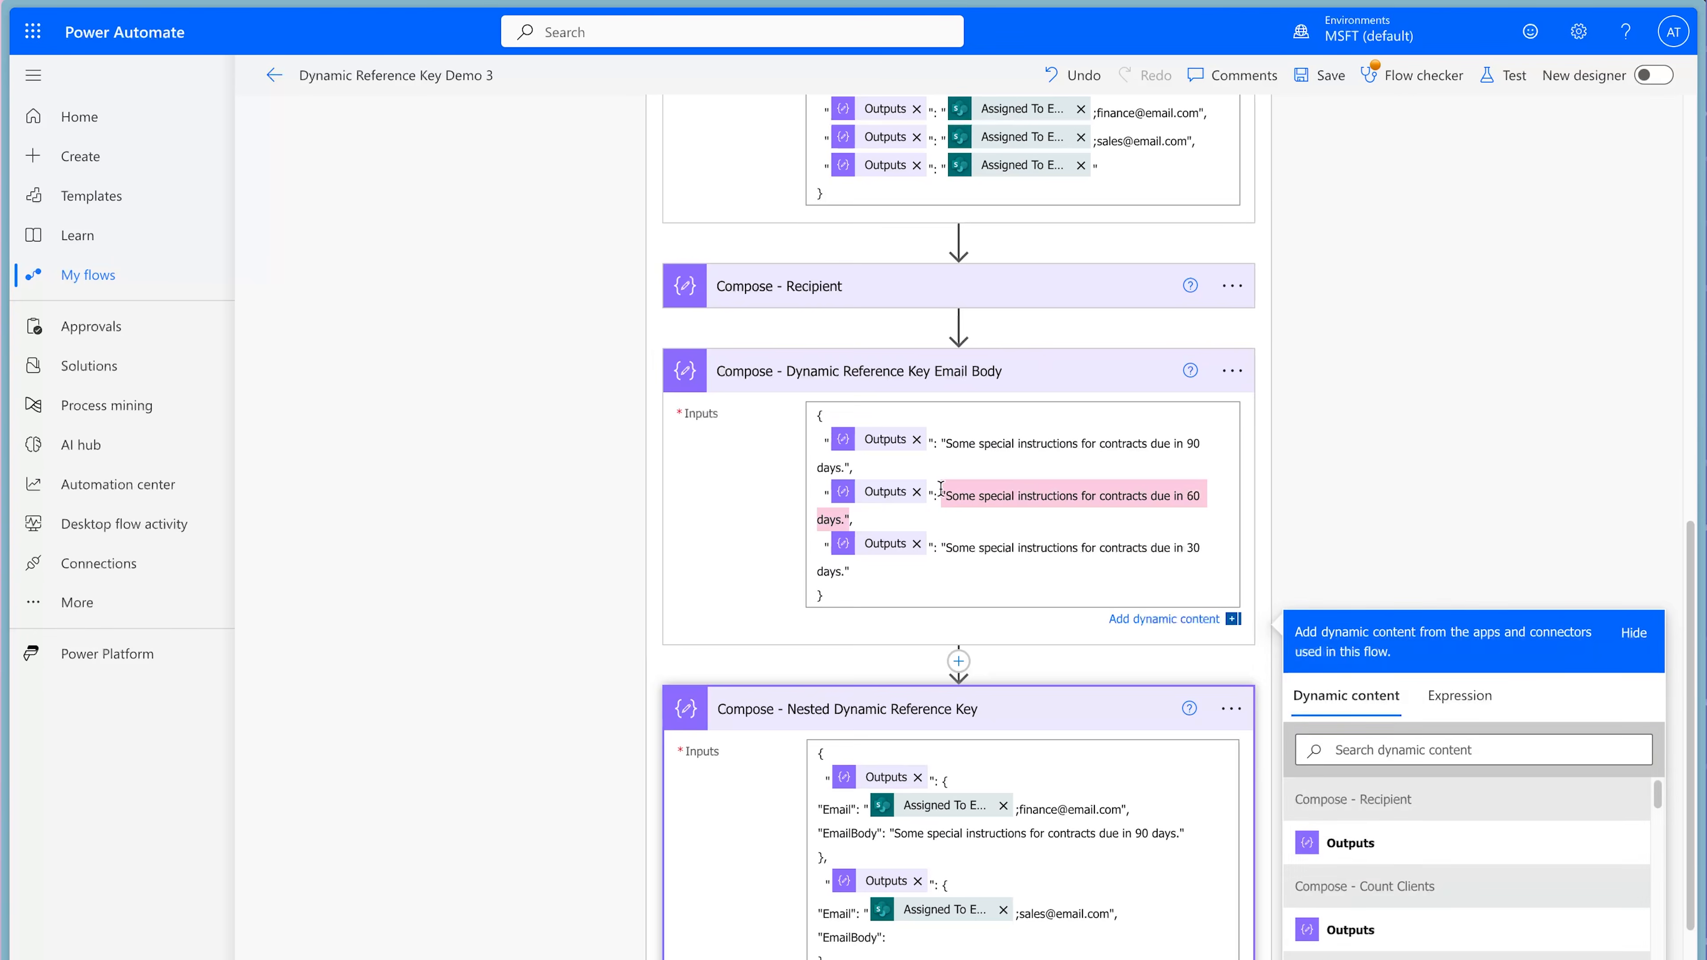
{"action": "left_click", "coordinate": [918, 929]}
{"action": "key", "text": "ctrl+v"}
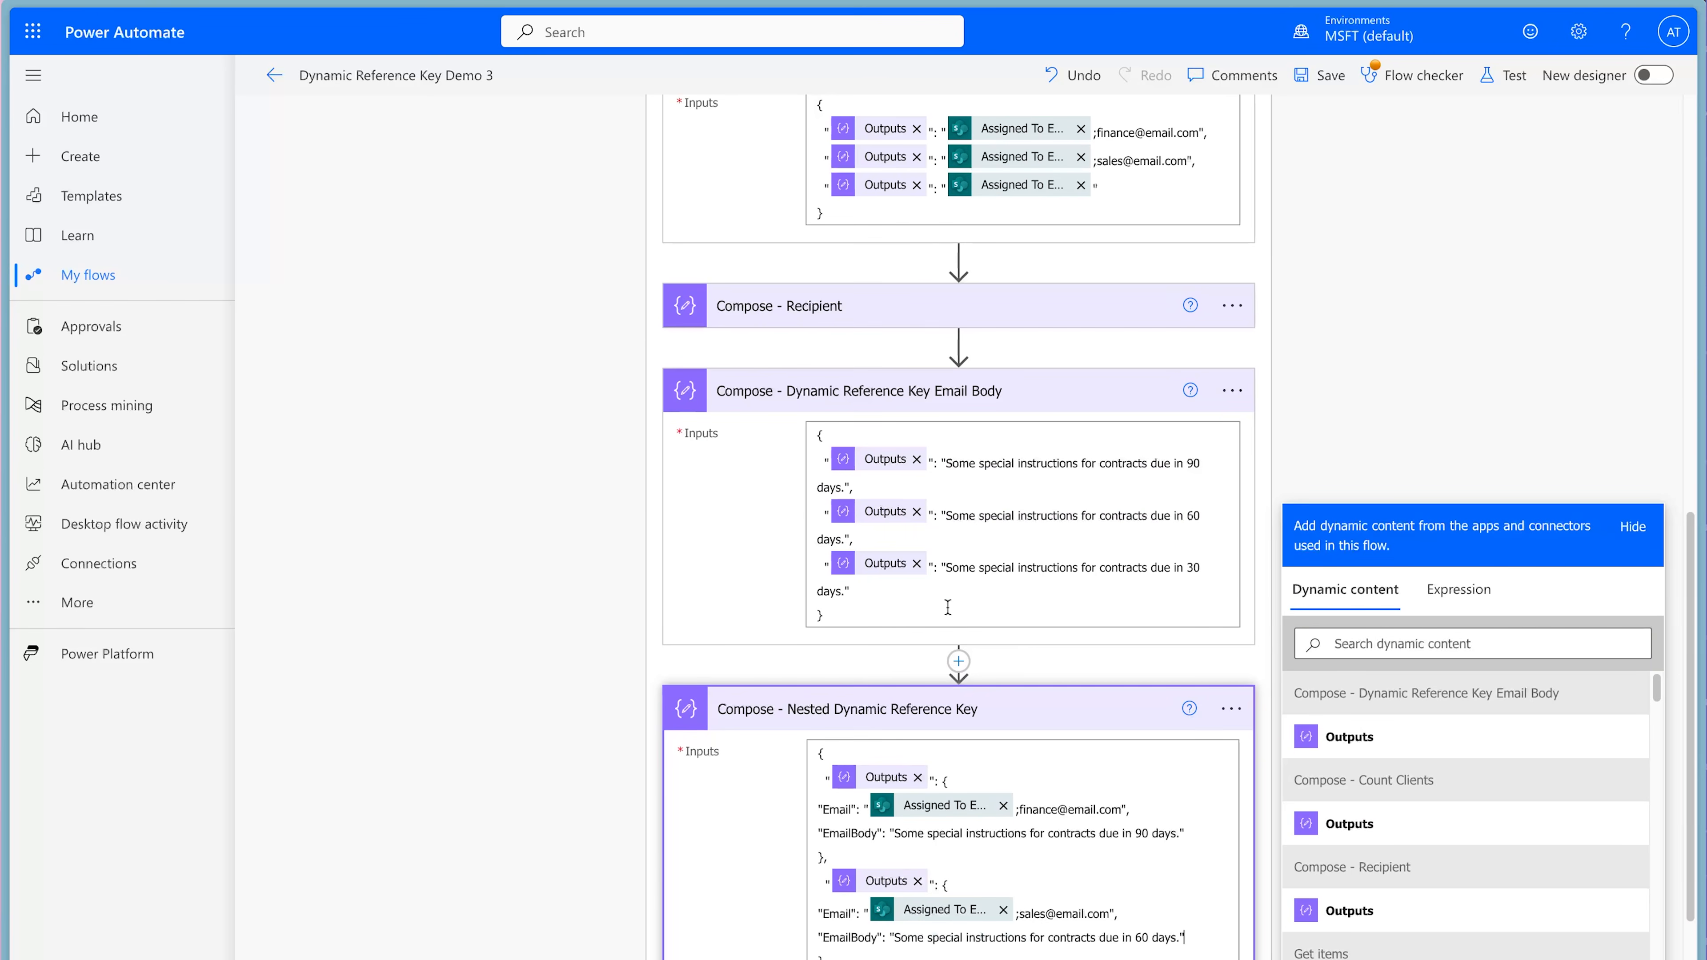
{"action": "left_click_drag", "start_coordinate": [851, 583], "coordinate": [942, 567]}
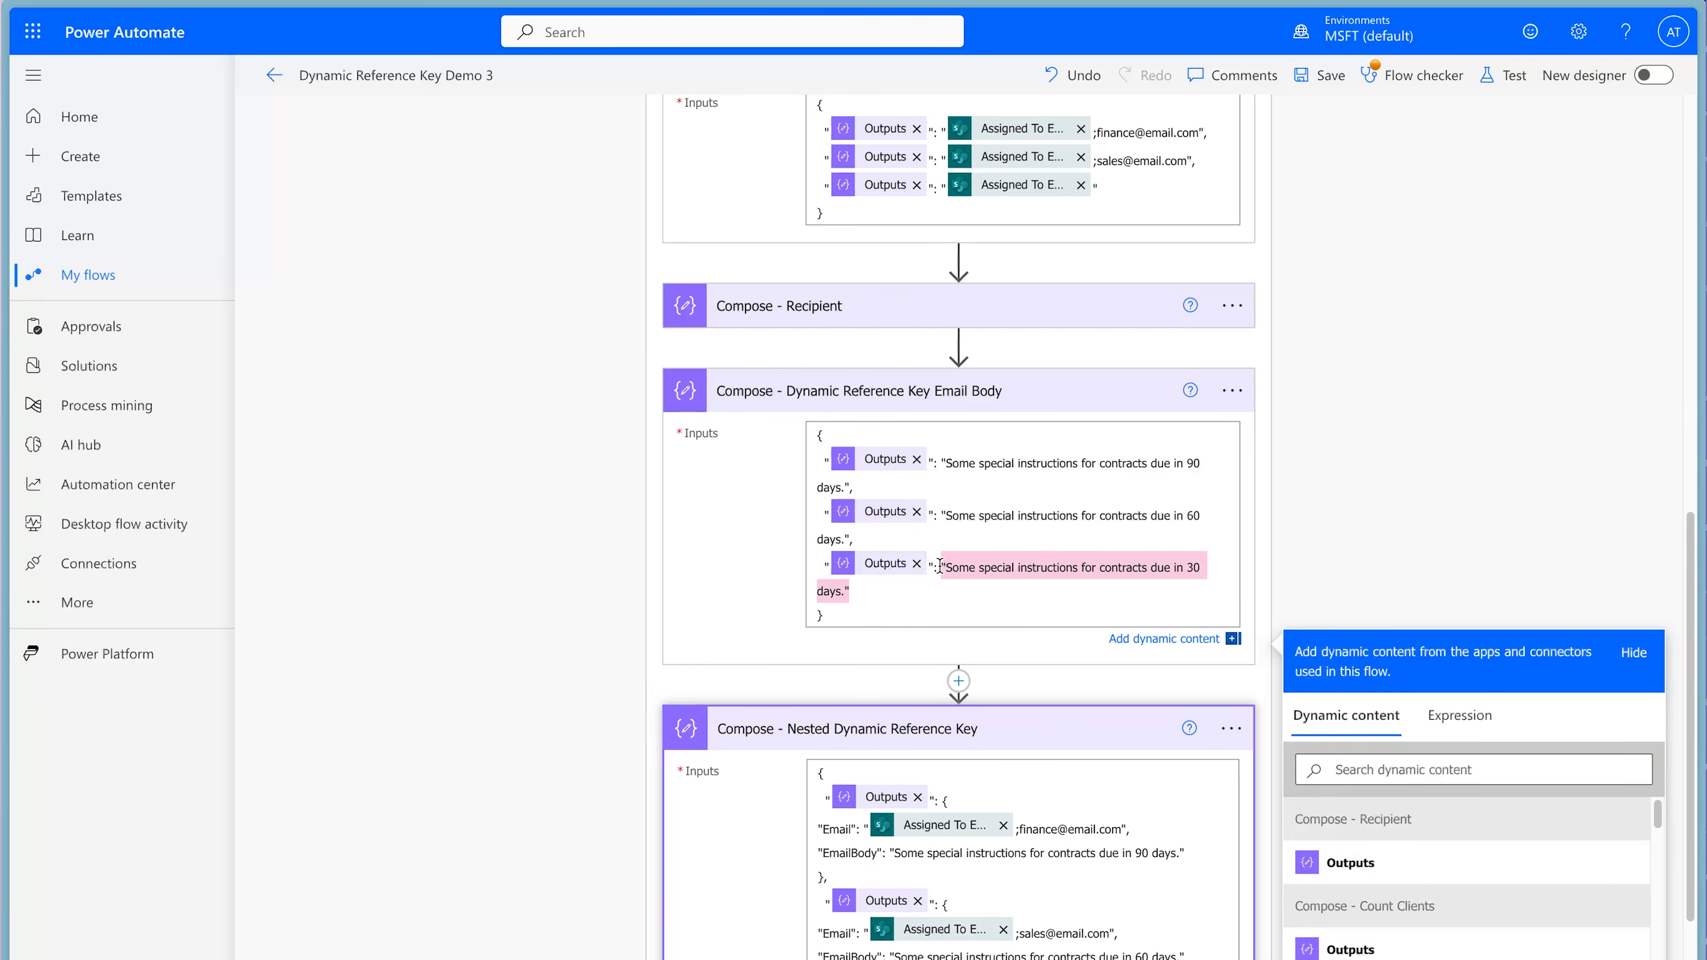
{"action": "scroll", "coordinate": [955, 637], "scroll_direction": "down", "scroll_amount": 4}
{"action": "left_click", "coordinate": [923, 758]}
{"action": "key", "text": "ctrl+v"}
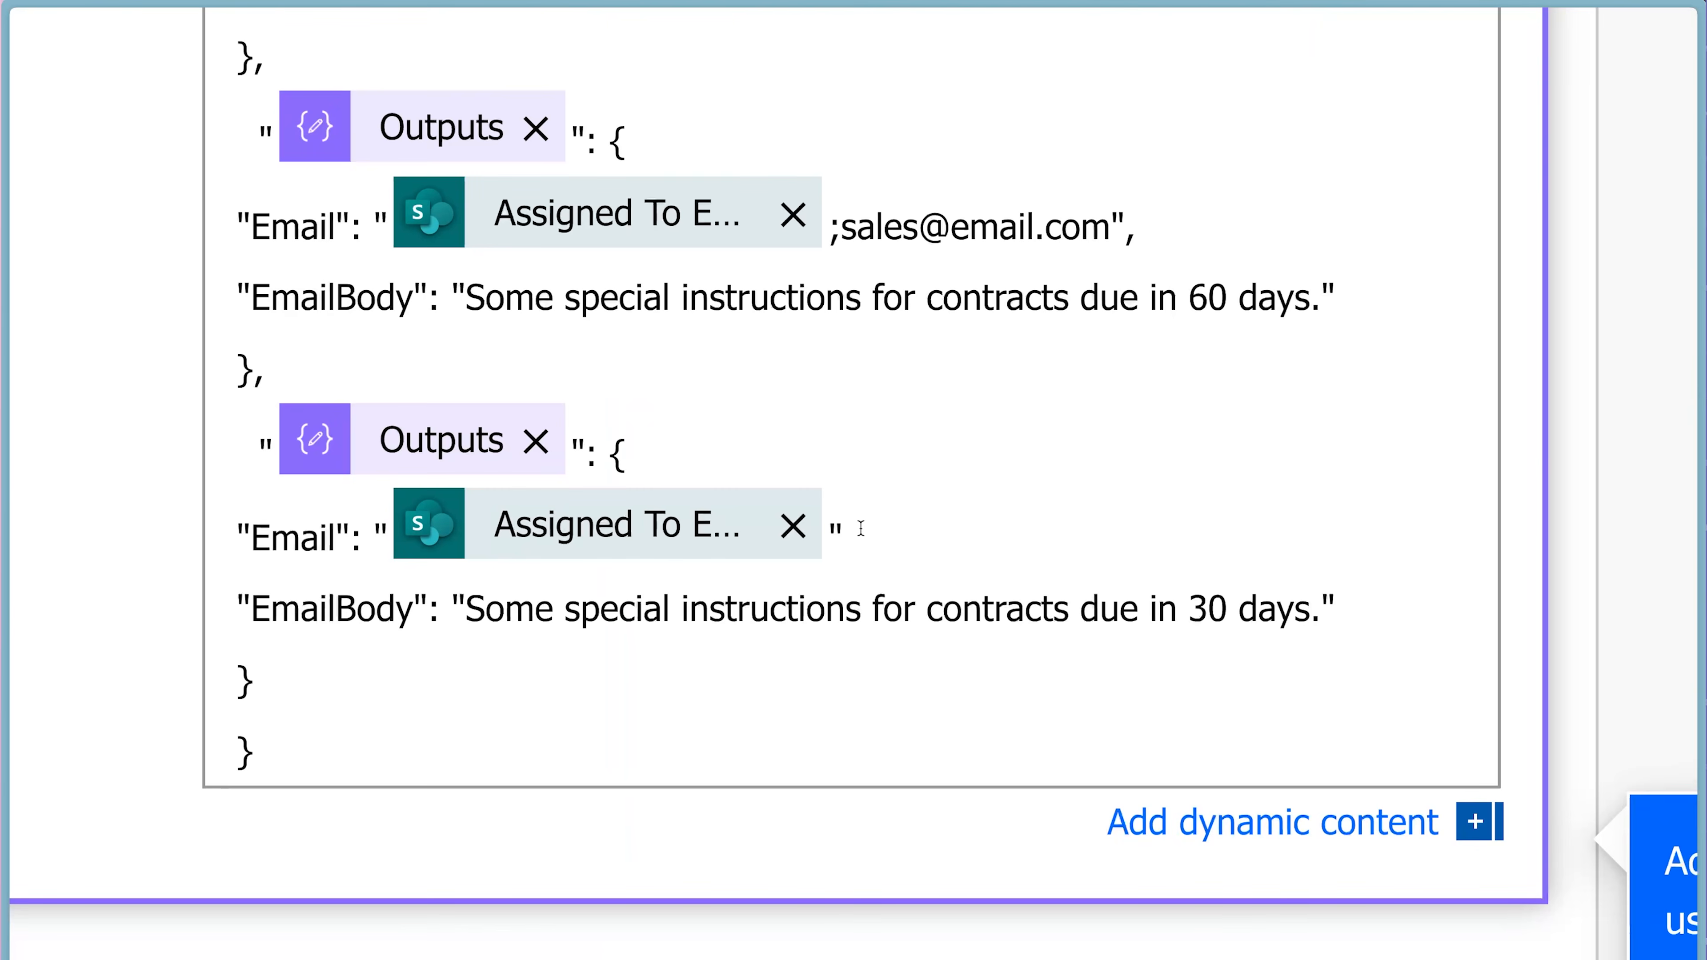
{"action": "left_click", "coordinate": [861, 528]}
{"action": "type", "text": ","}
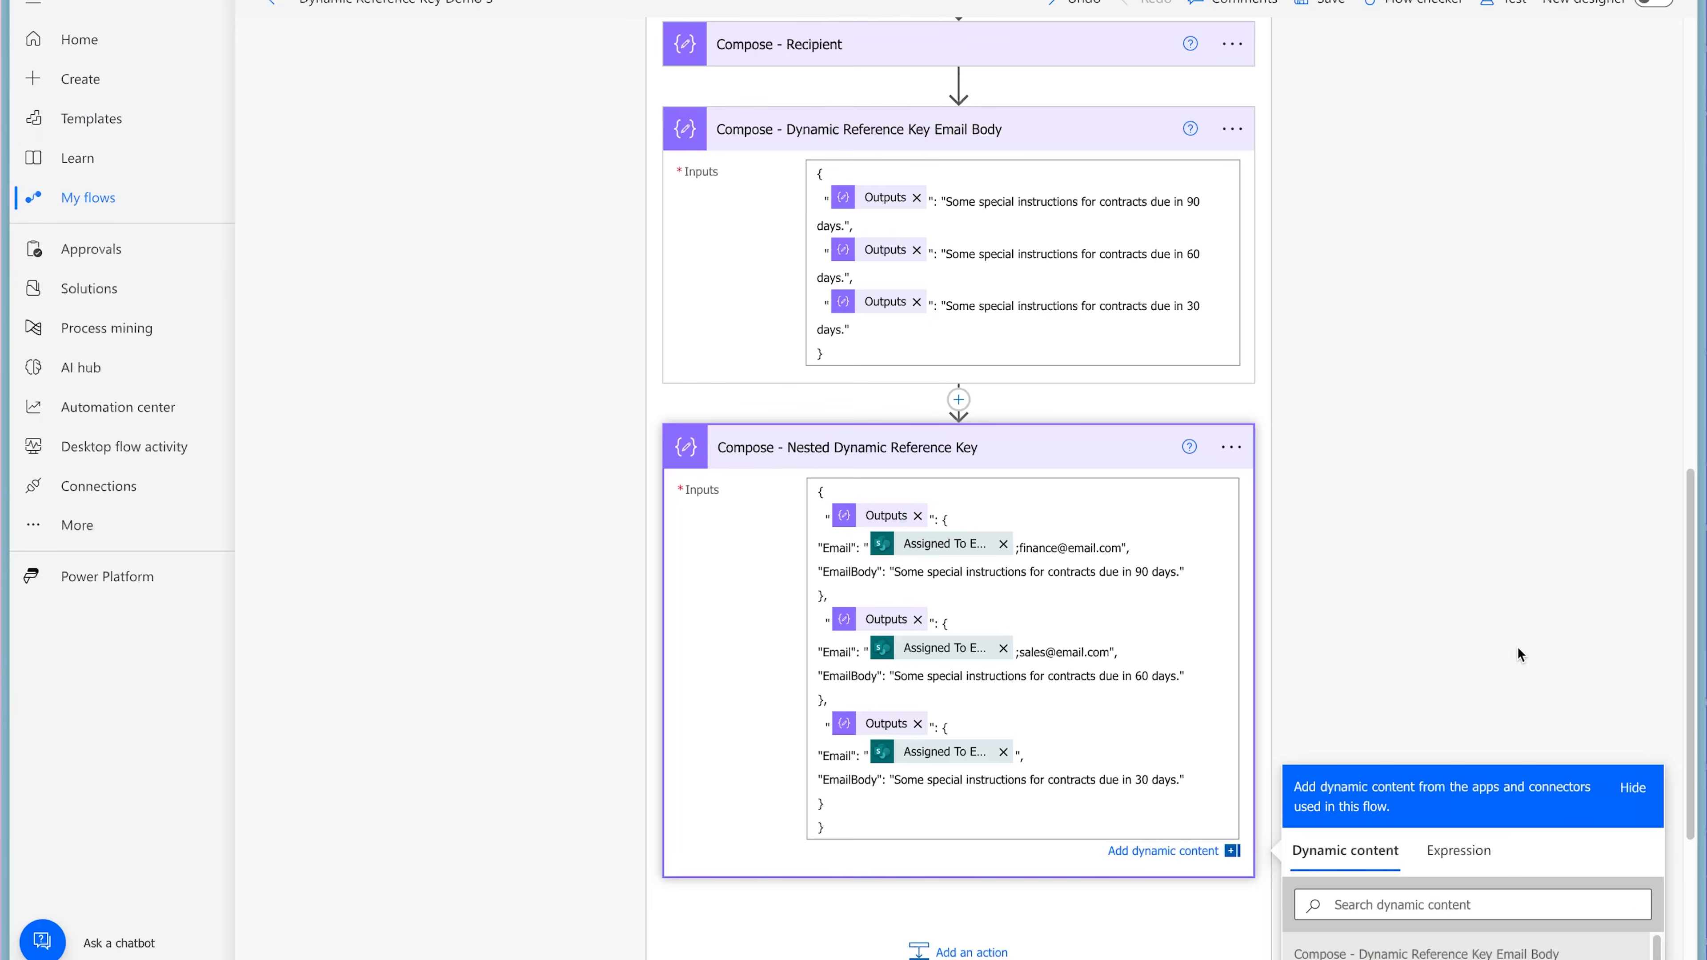
Add a Compose action below Compose - Nested Dynamic Reference Key in Apply to each.
{"action": "left_click", "coordinate": [958, 952]}
{"action": "type", "text": "compose"}
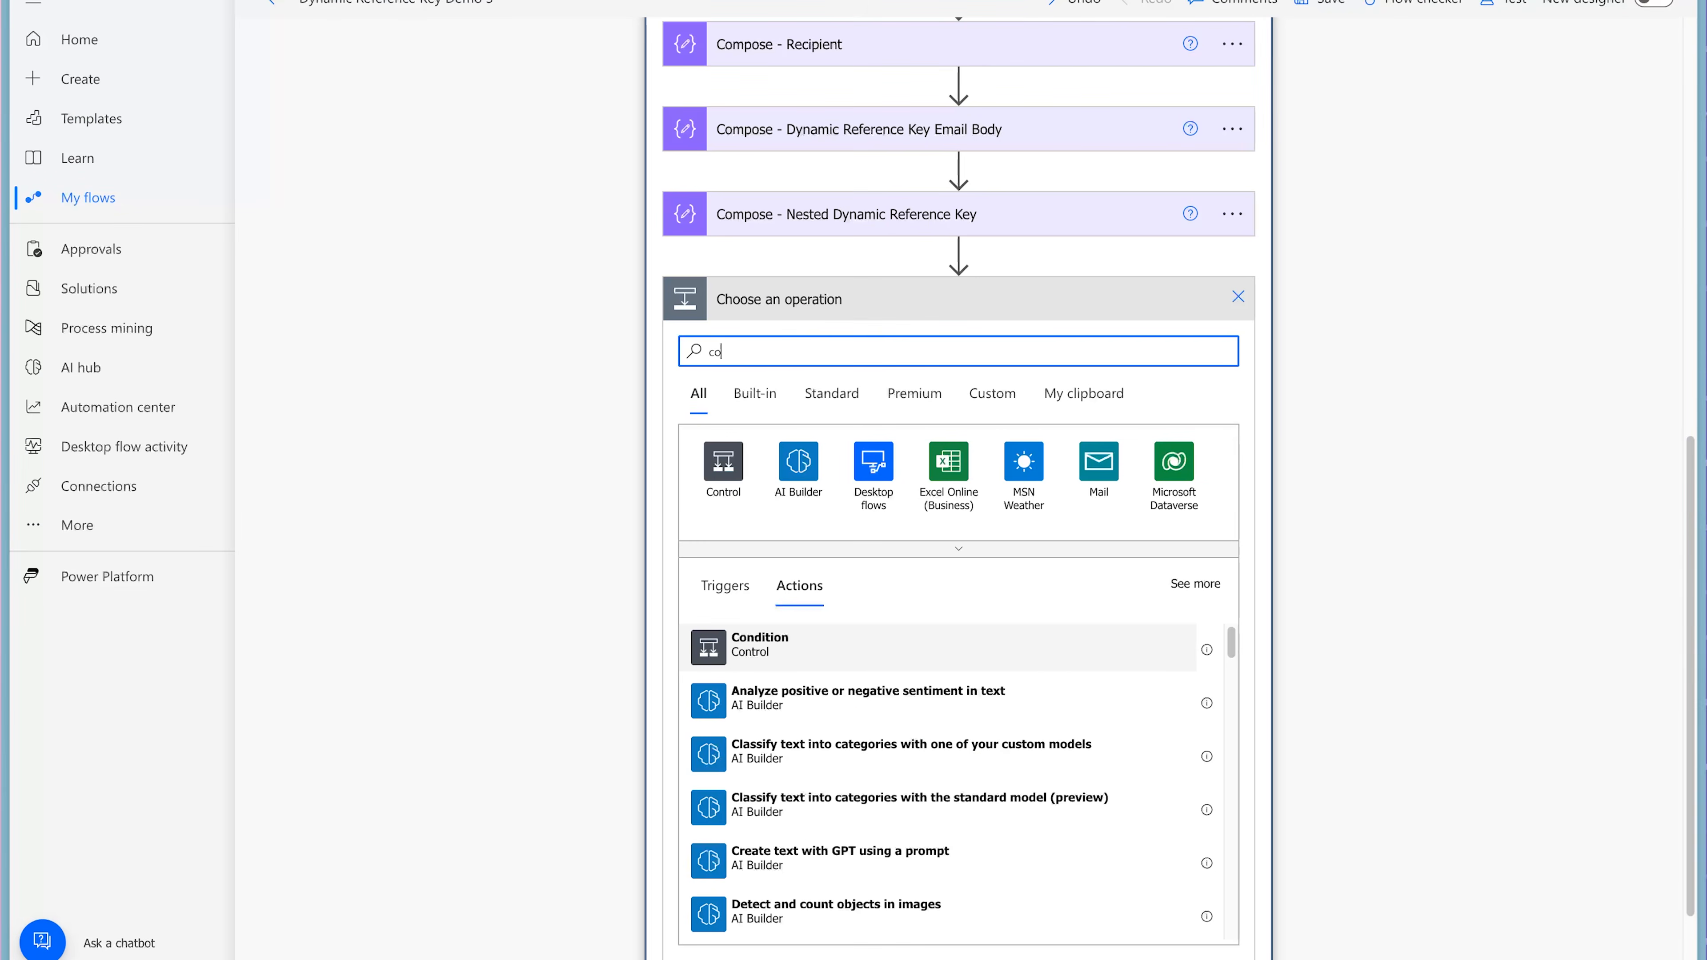
{"action": "left_click", "coordinate": [807, 646]}
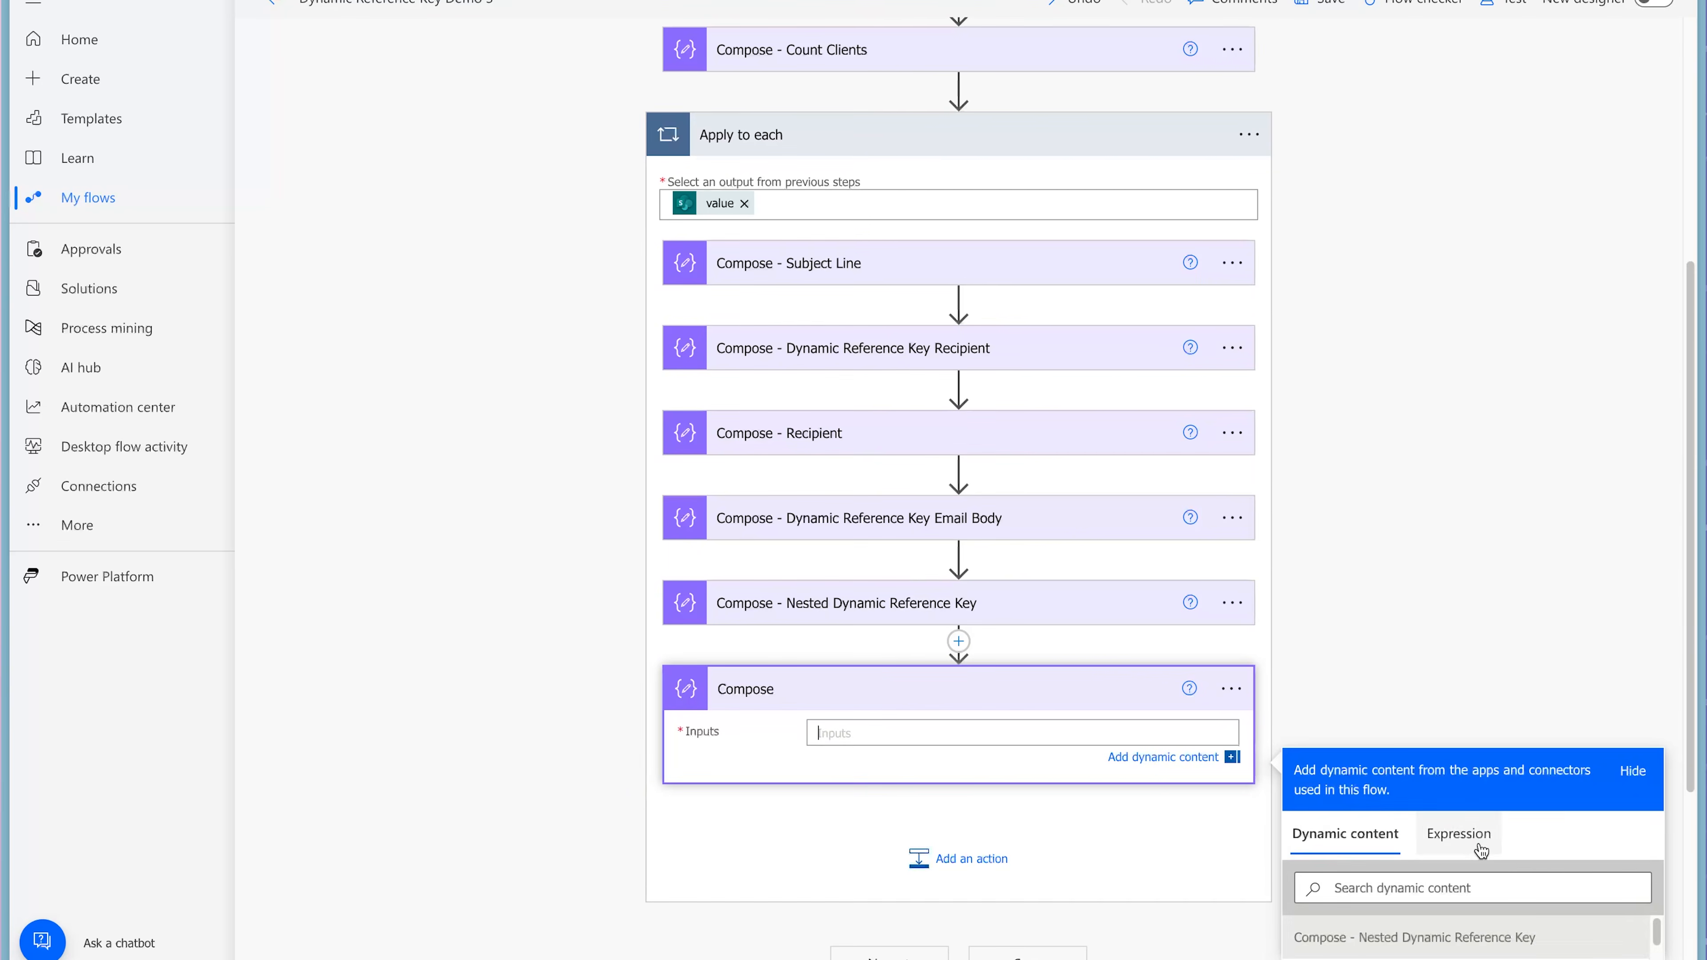
Start an expression for the new Compose action's inputs with ?[item()?['ContractRenewal']].
{"action": "left_click", "coordinate": [1496, 864]}
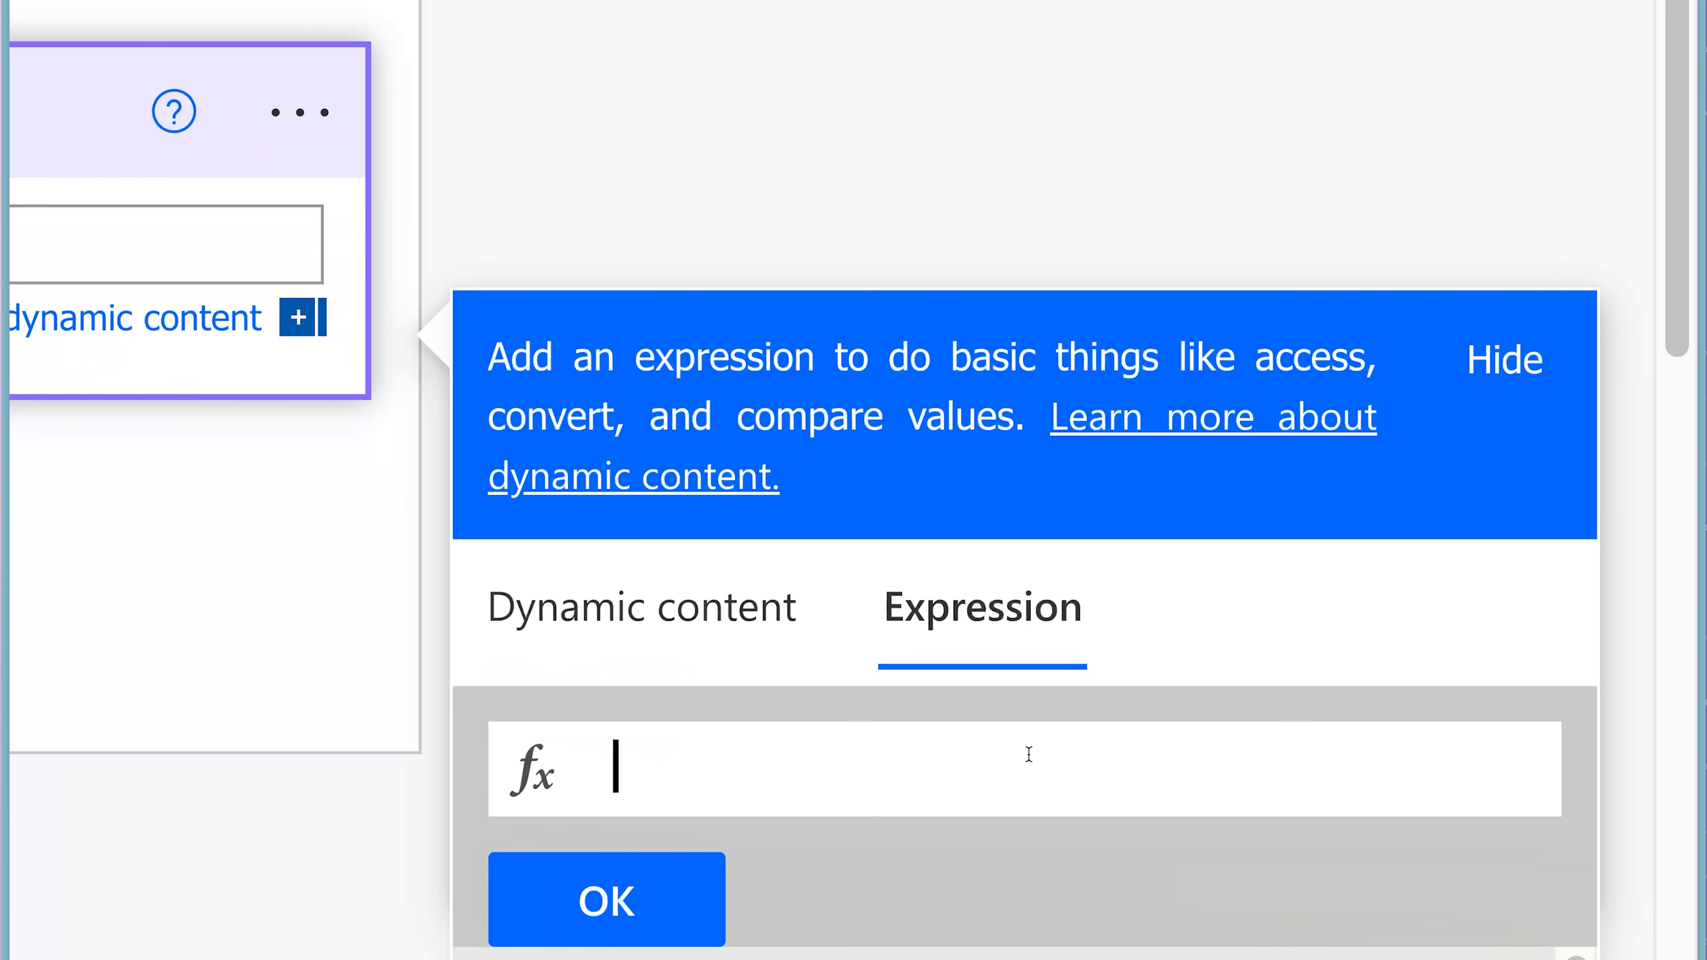
{"action": "type", "text": "? ["}
{"action": "type", "text": "item()"}
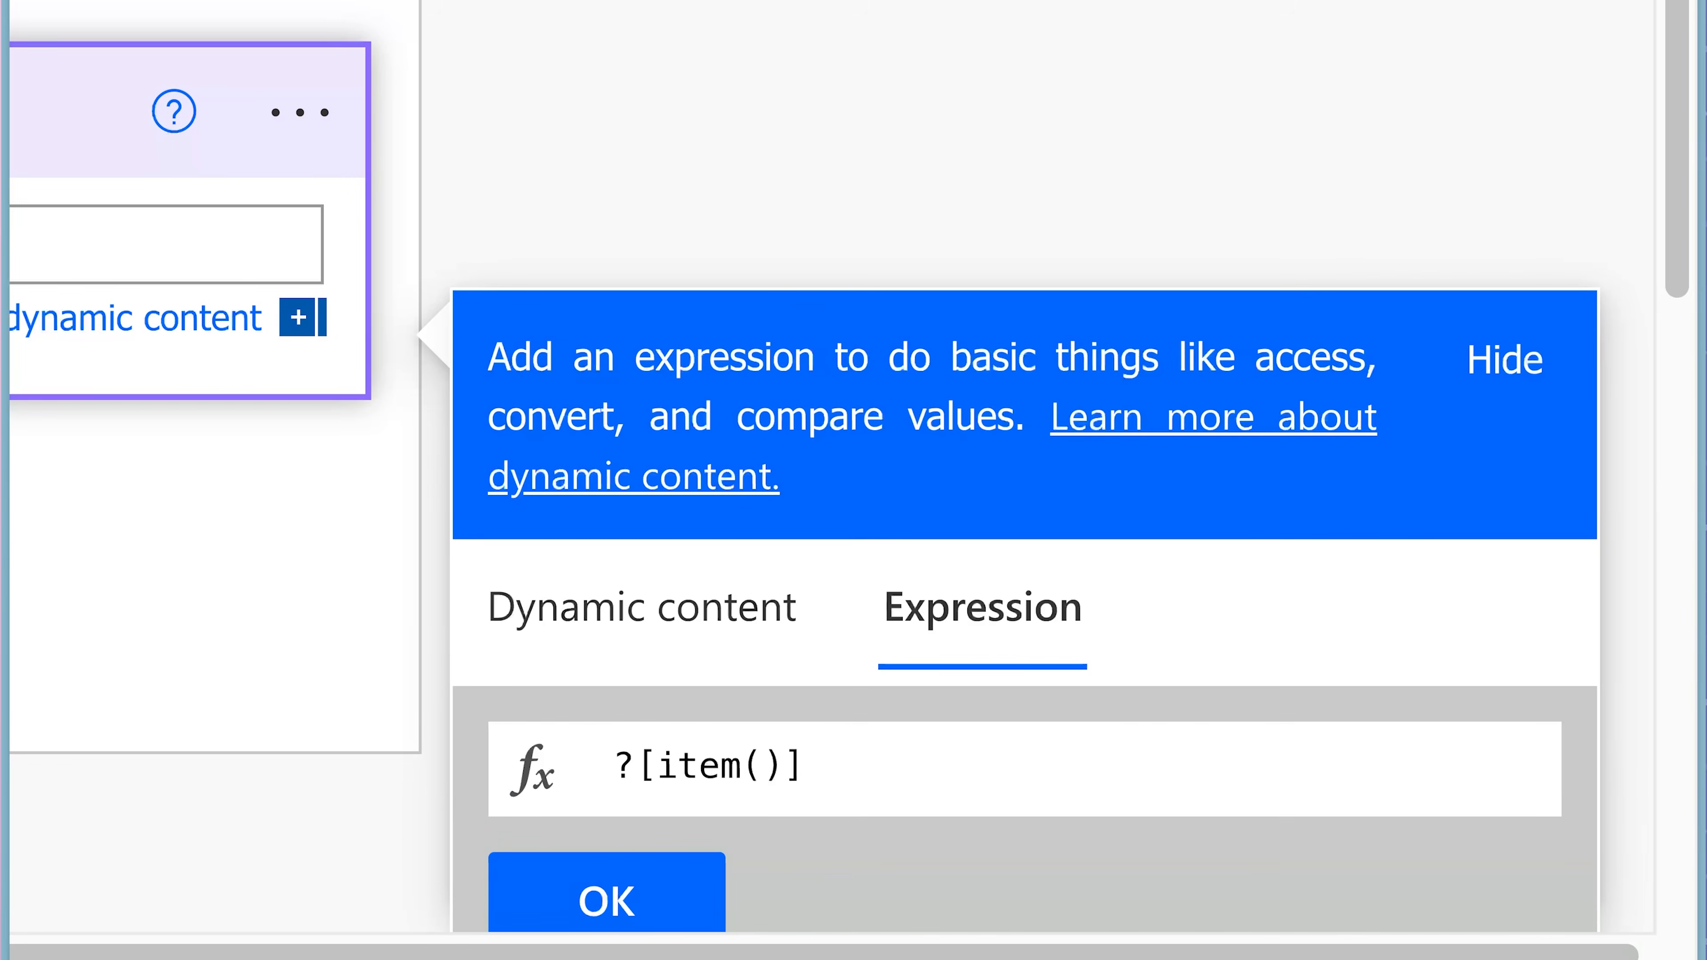
{"action": "type", "text": "?['Cont"}
{"action": "type", "text": "ractRenew"}
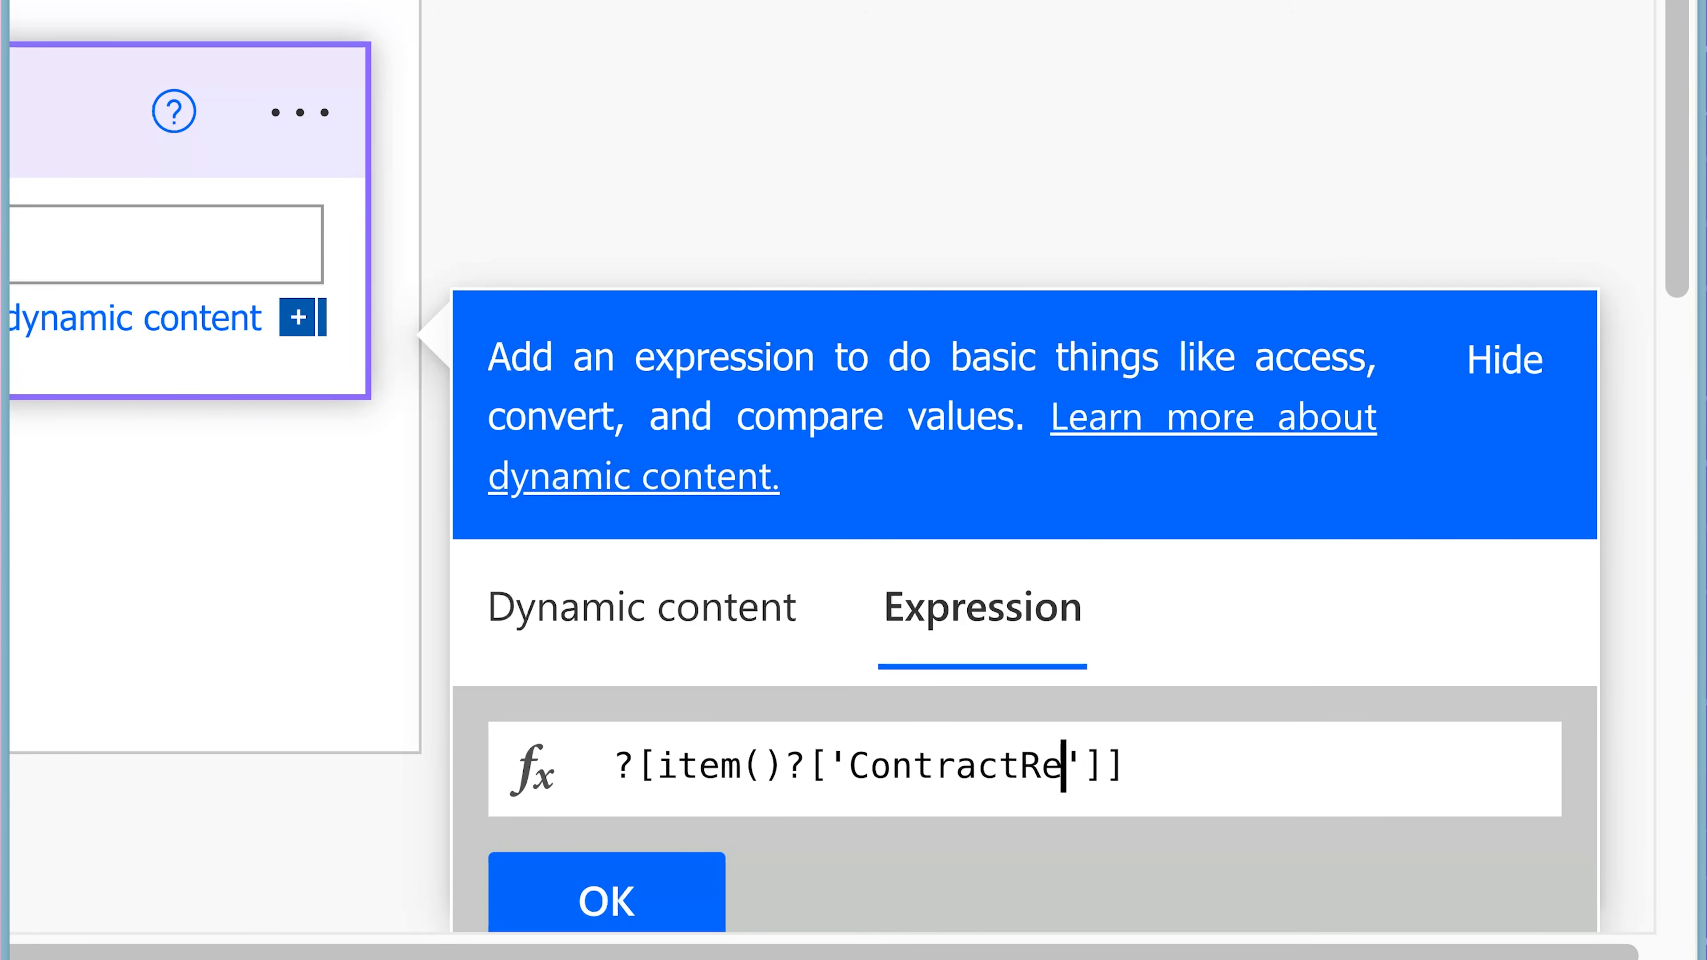
{"action": "type", "text": "al"}
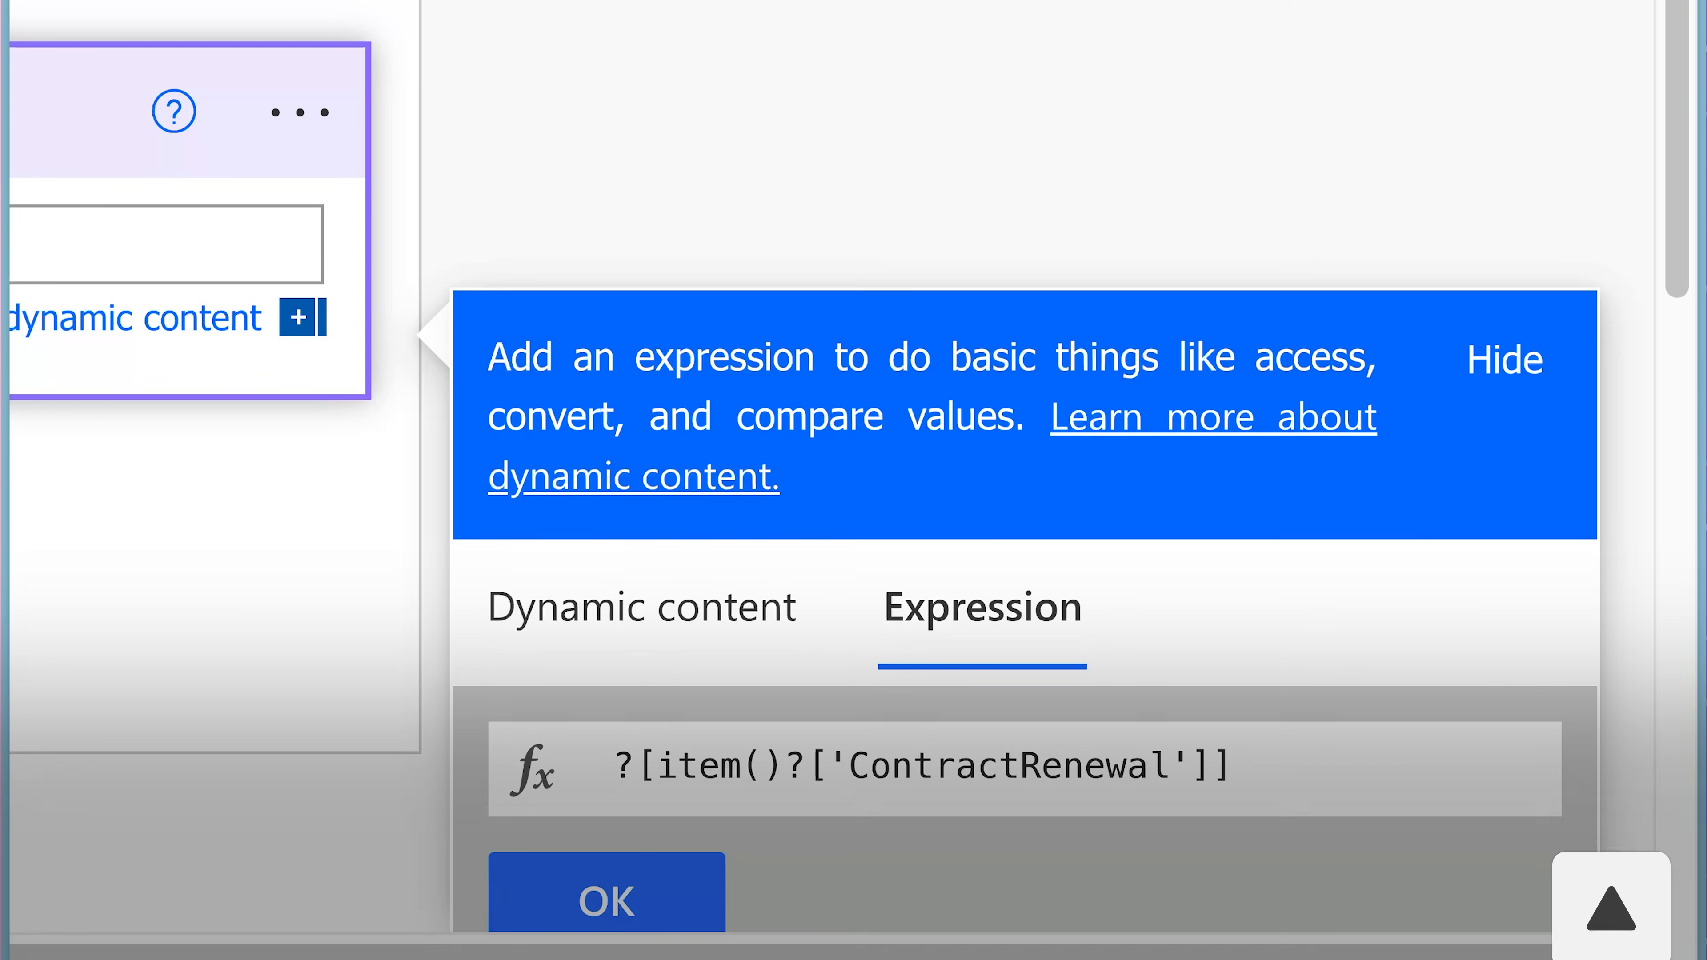
Insert the outputs of Compose - Nested Dynamic Reference Key at the beginning of the expression.
{"action": "key", "text": "Up"}
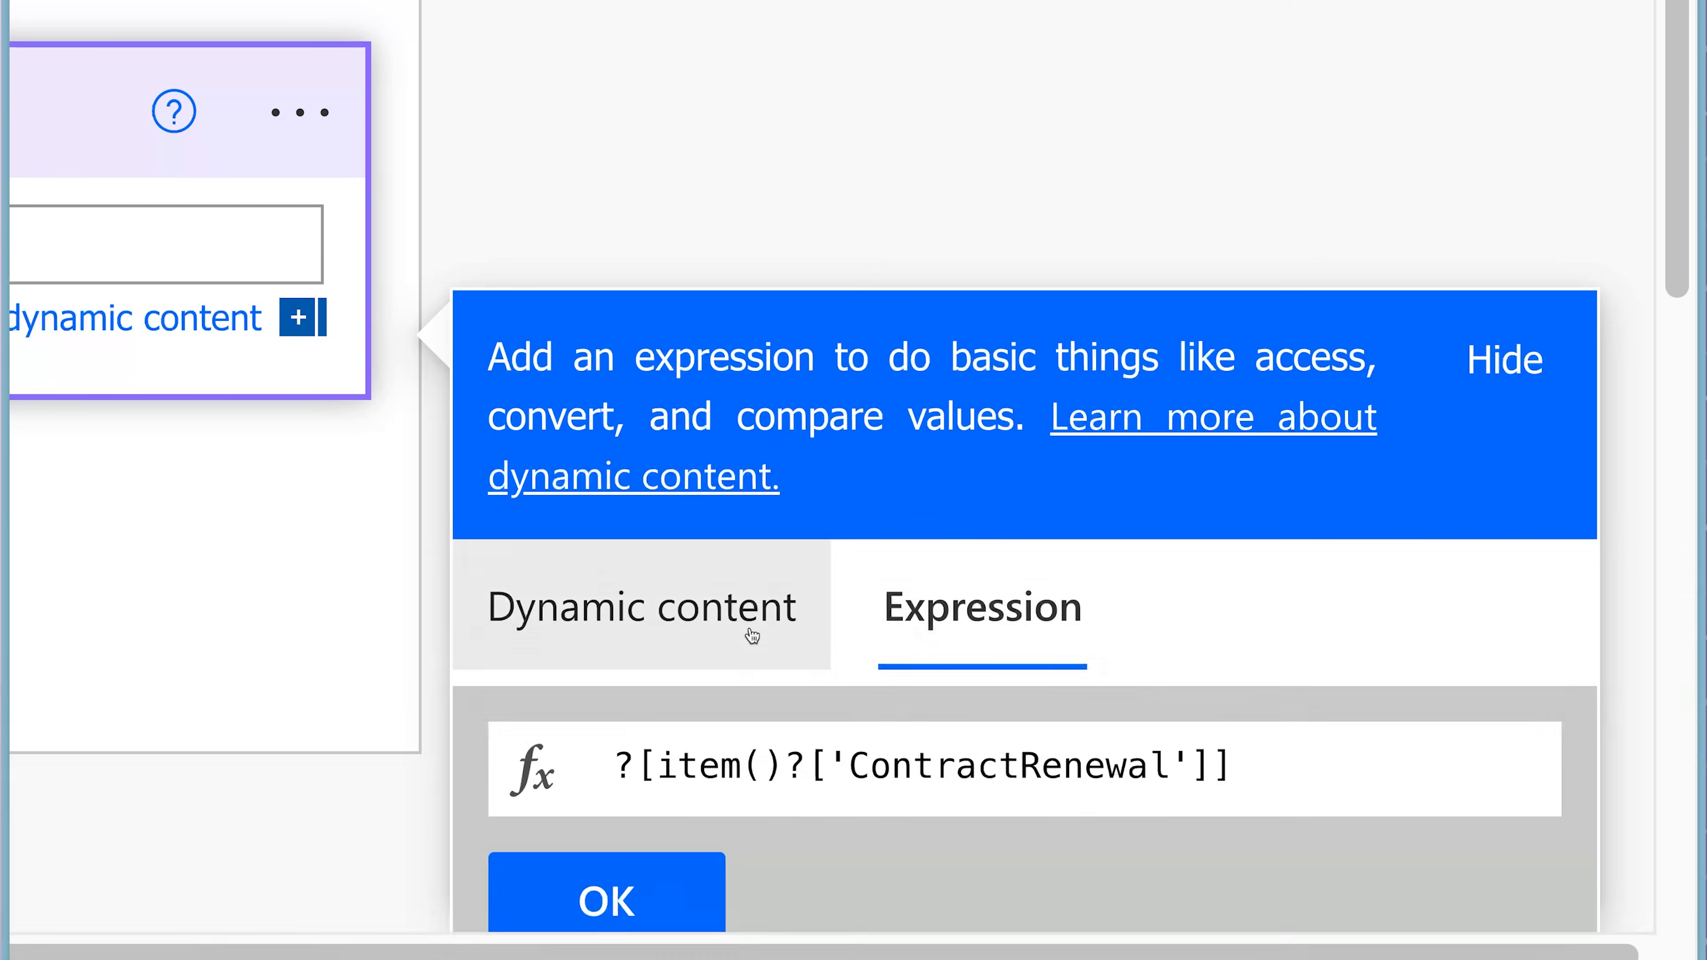
{"action": "left_click", "coordinate": [751, 635]}
{"action": "scroll", "coordinate": [1473, 673], "scroll_direction": "down", "scroll_amount": 5}
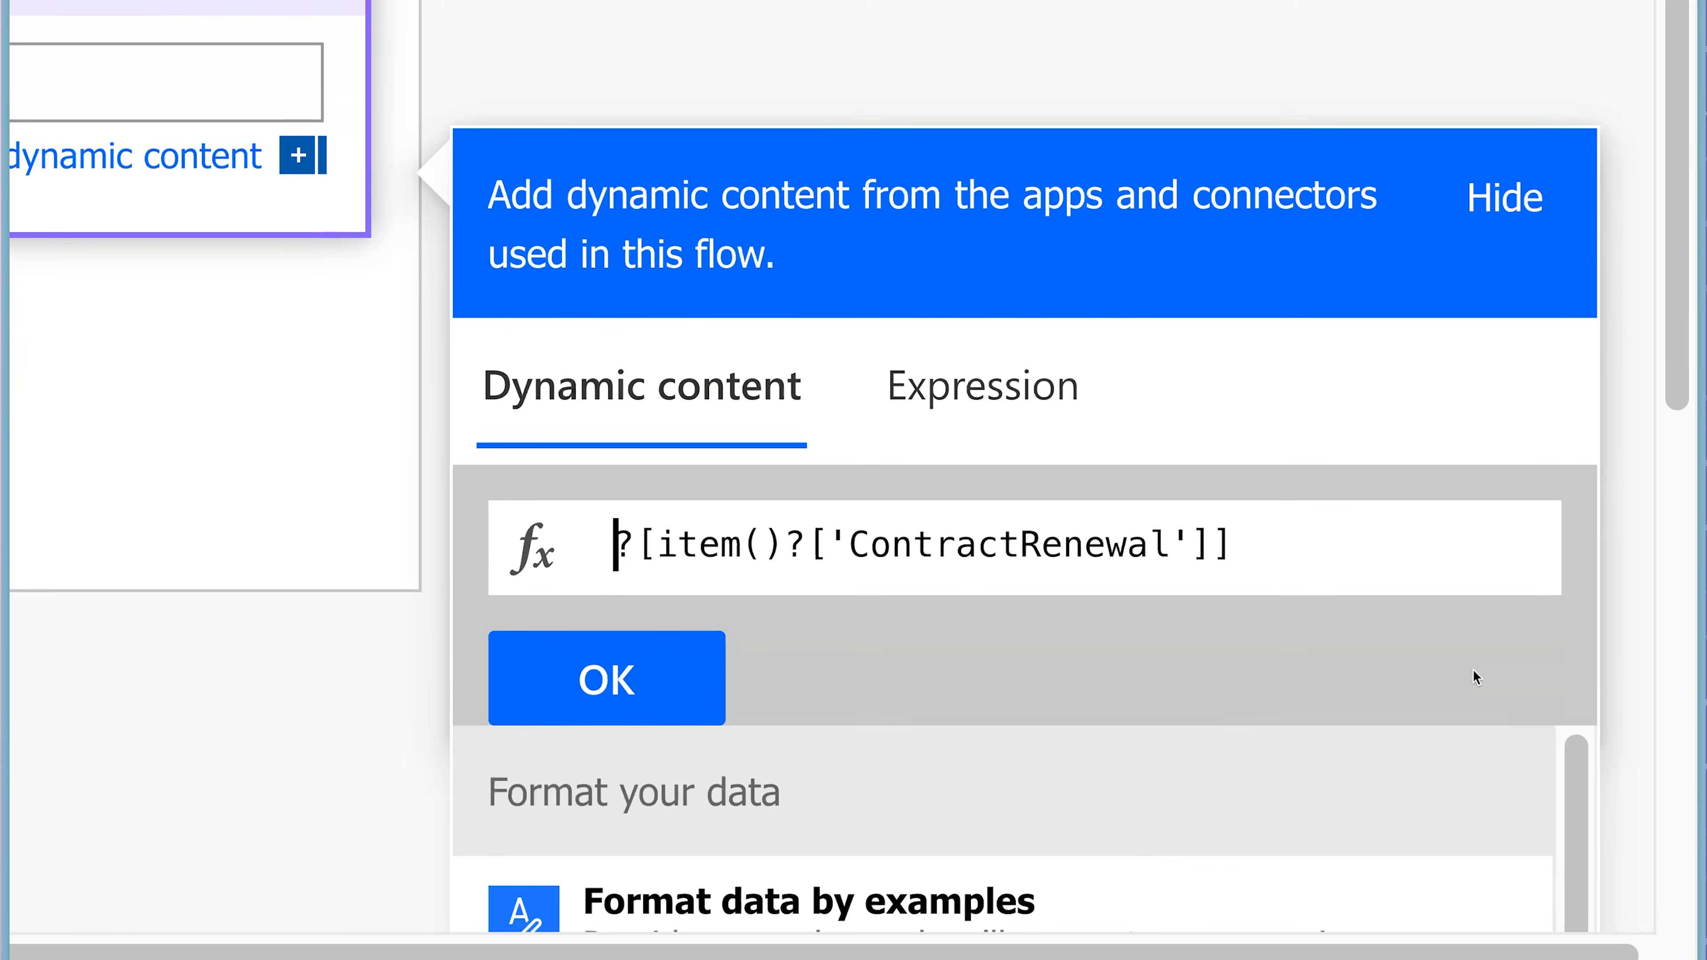
{"action": "scroll", "coordinate": [1472, 681], "scroll_direction": "down", "scroll_amount": 5}
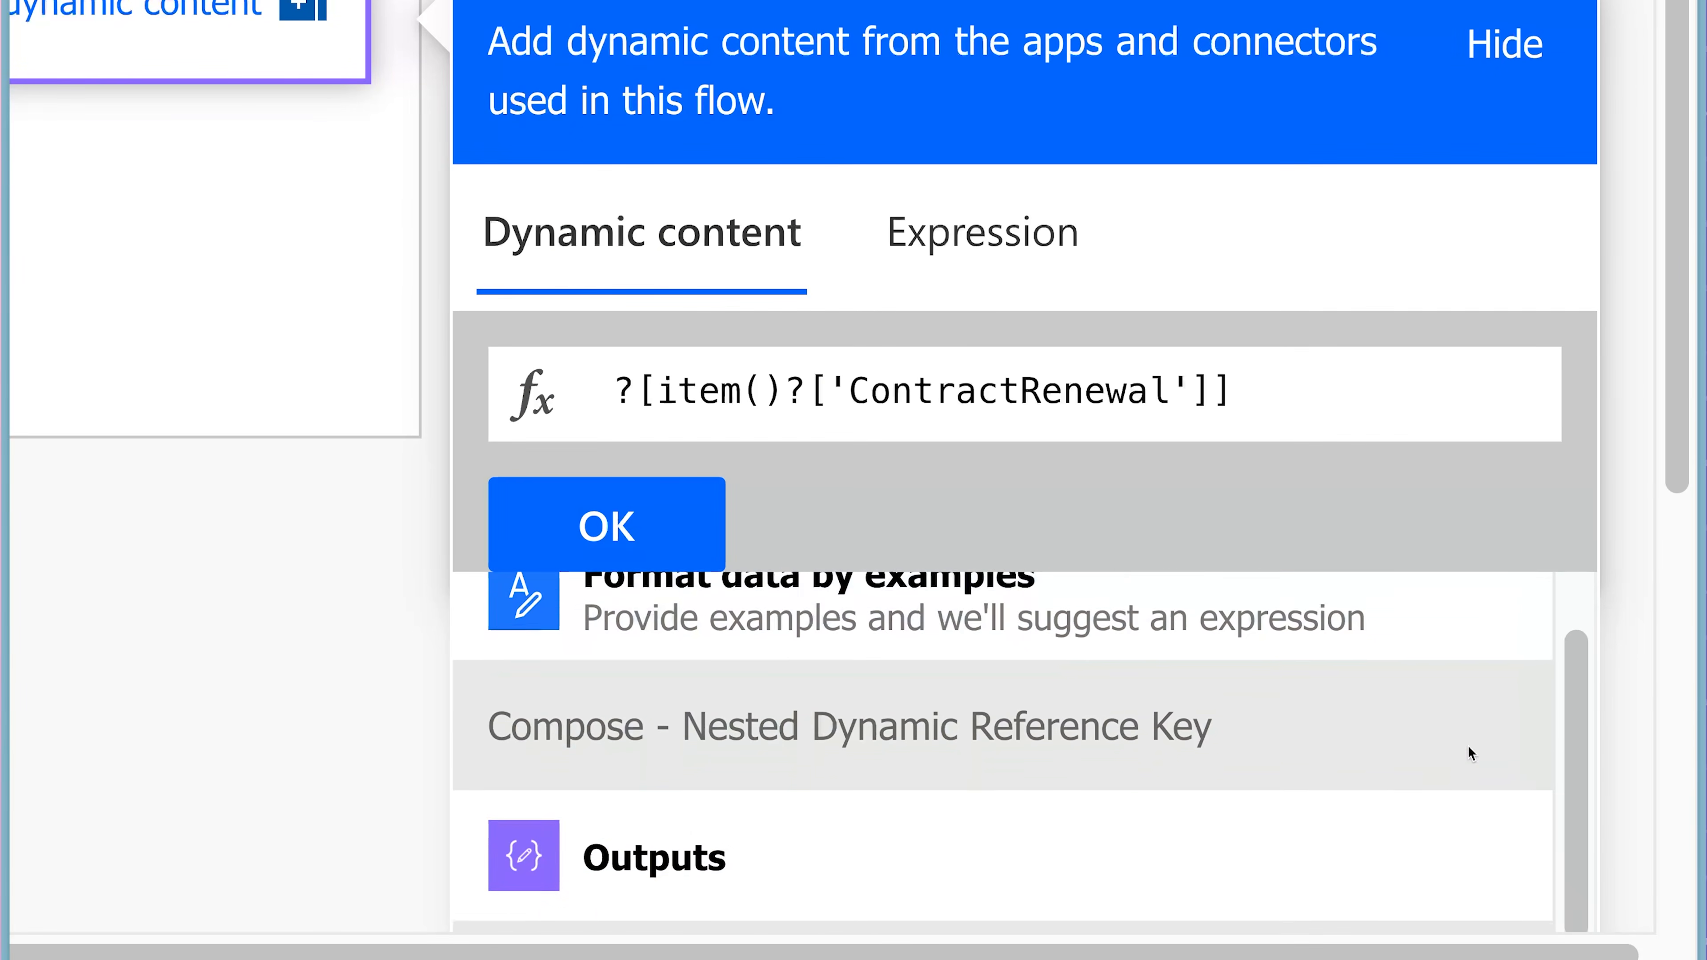
{"action": "left_click", "coordinate": [1046, 793]}
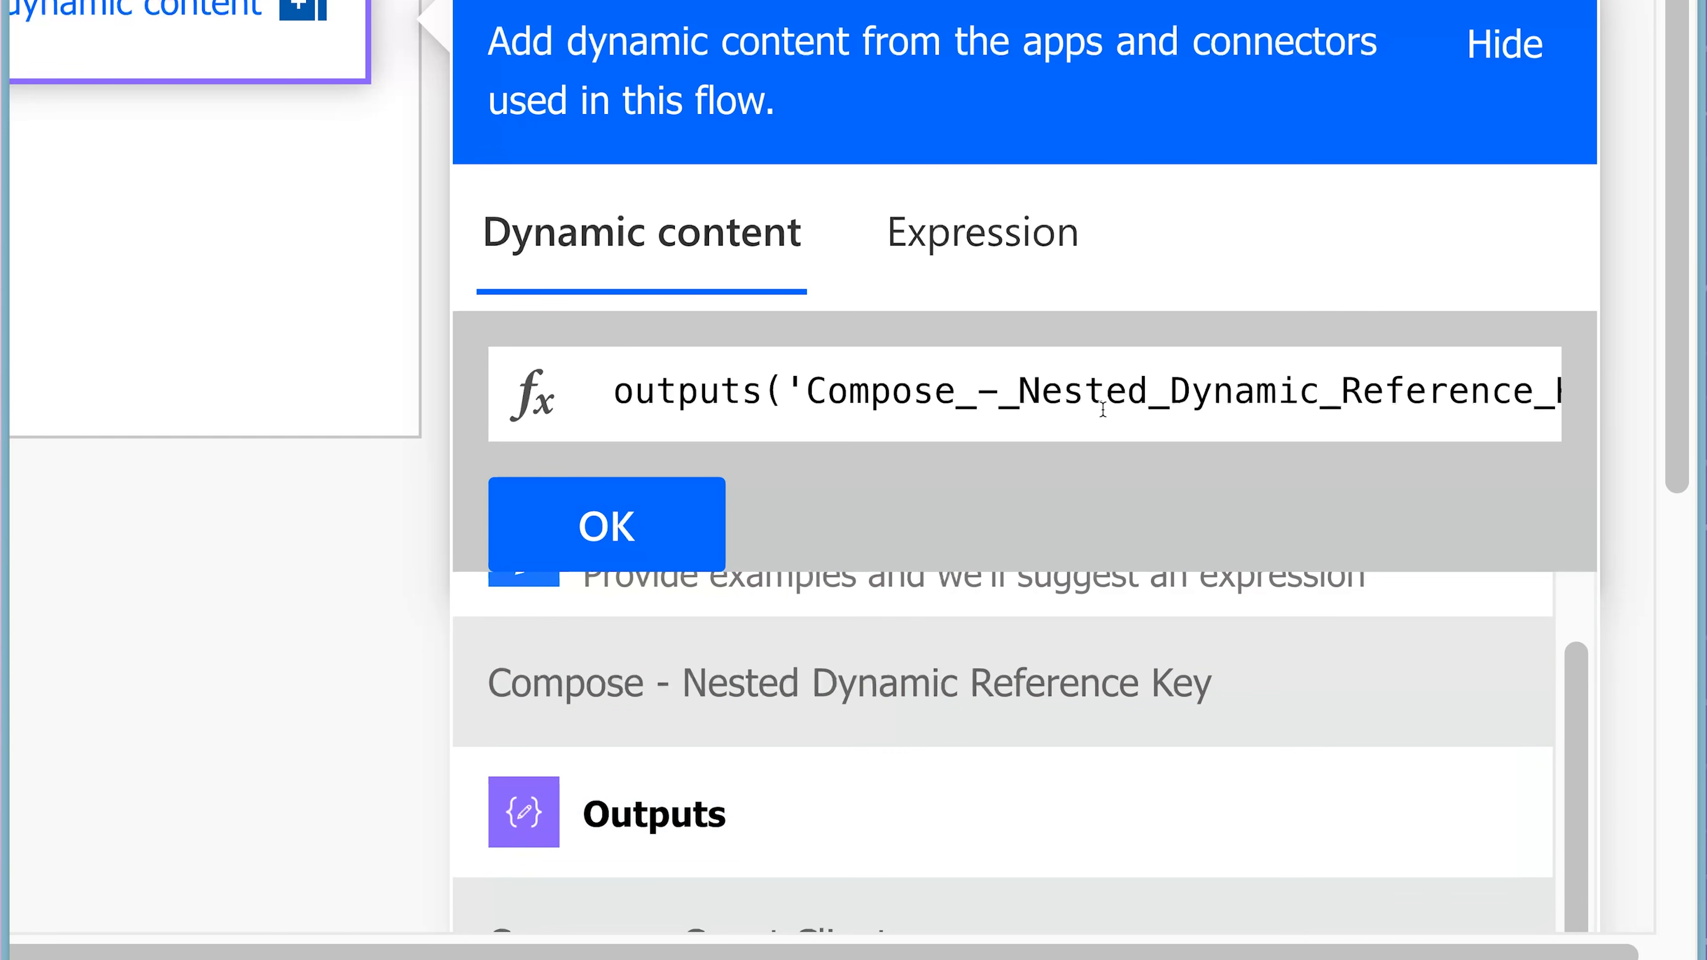
{"action": "scroll", "coordinate": [1102, 406], "scroll_direction": "right", "scroll_amount": 3}
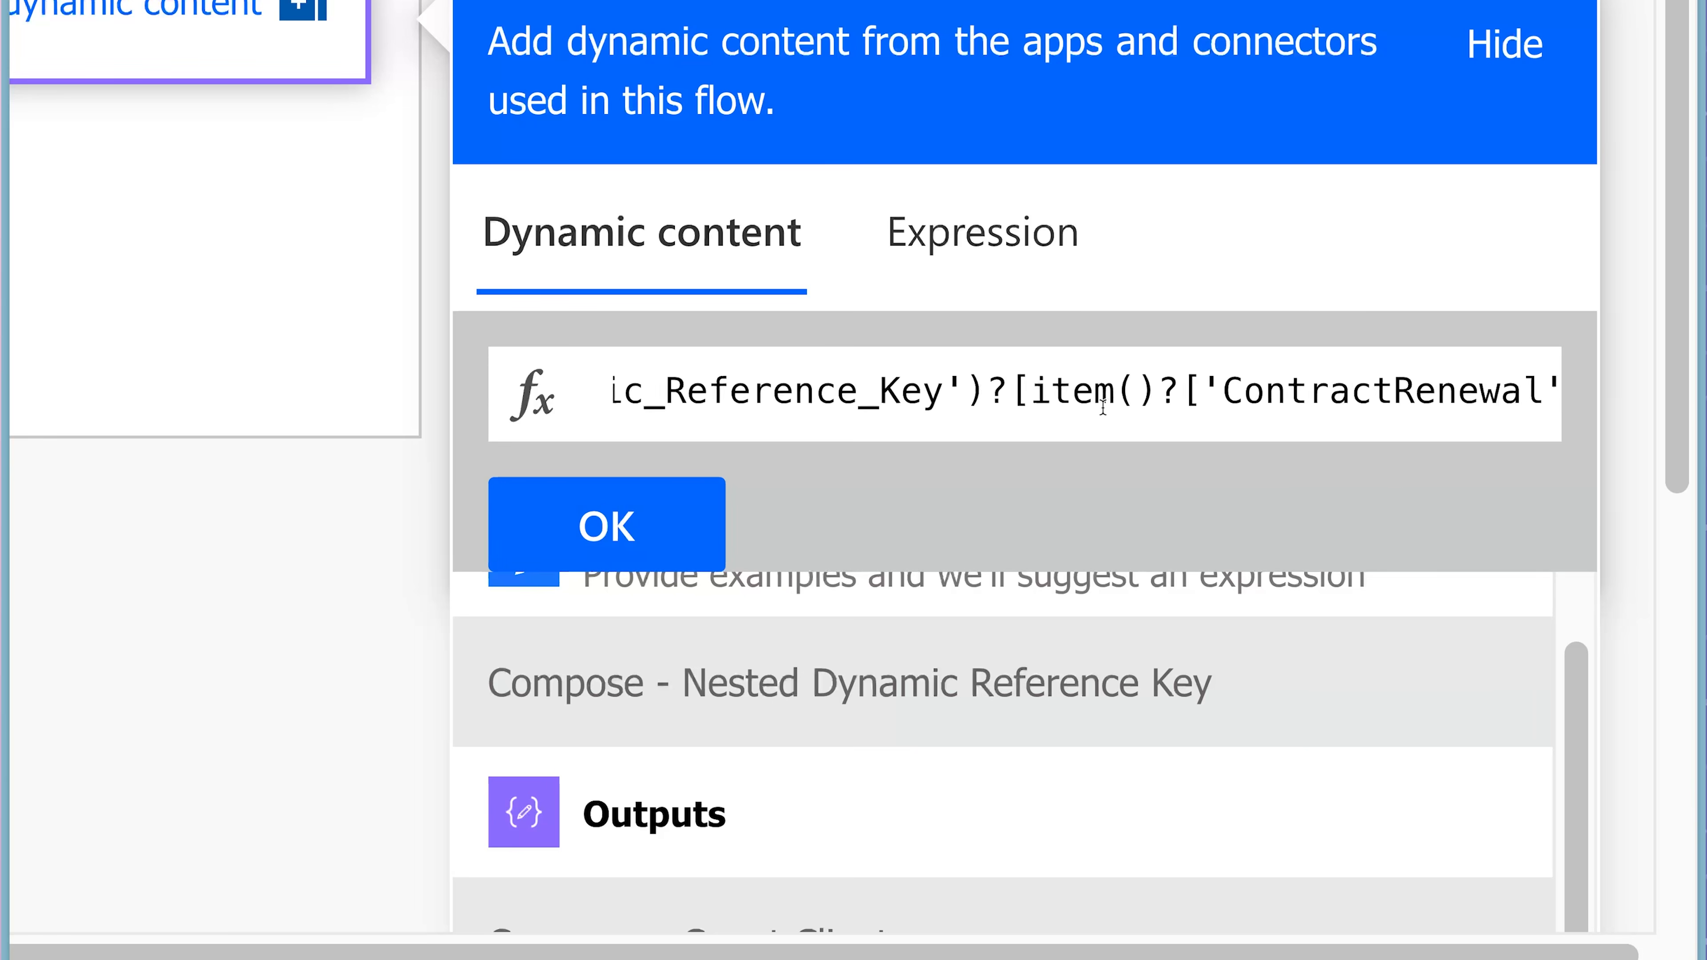
{"action": "scroll", "coordinate": [1103, 407], "scroll_direction": "right", "scroll_amount": 1}
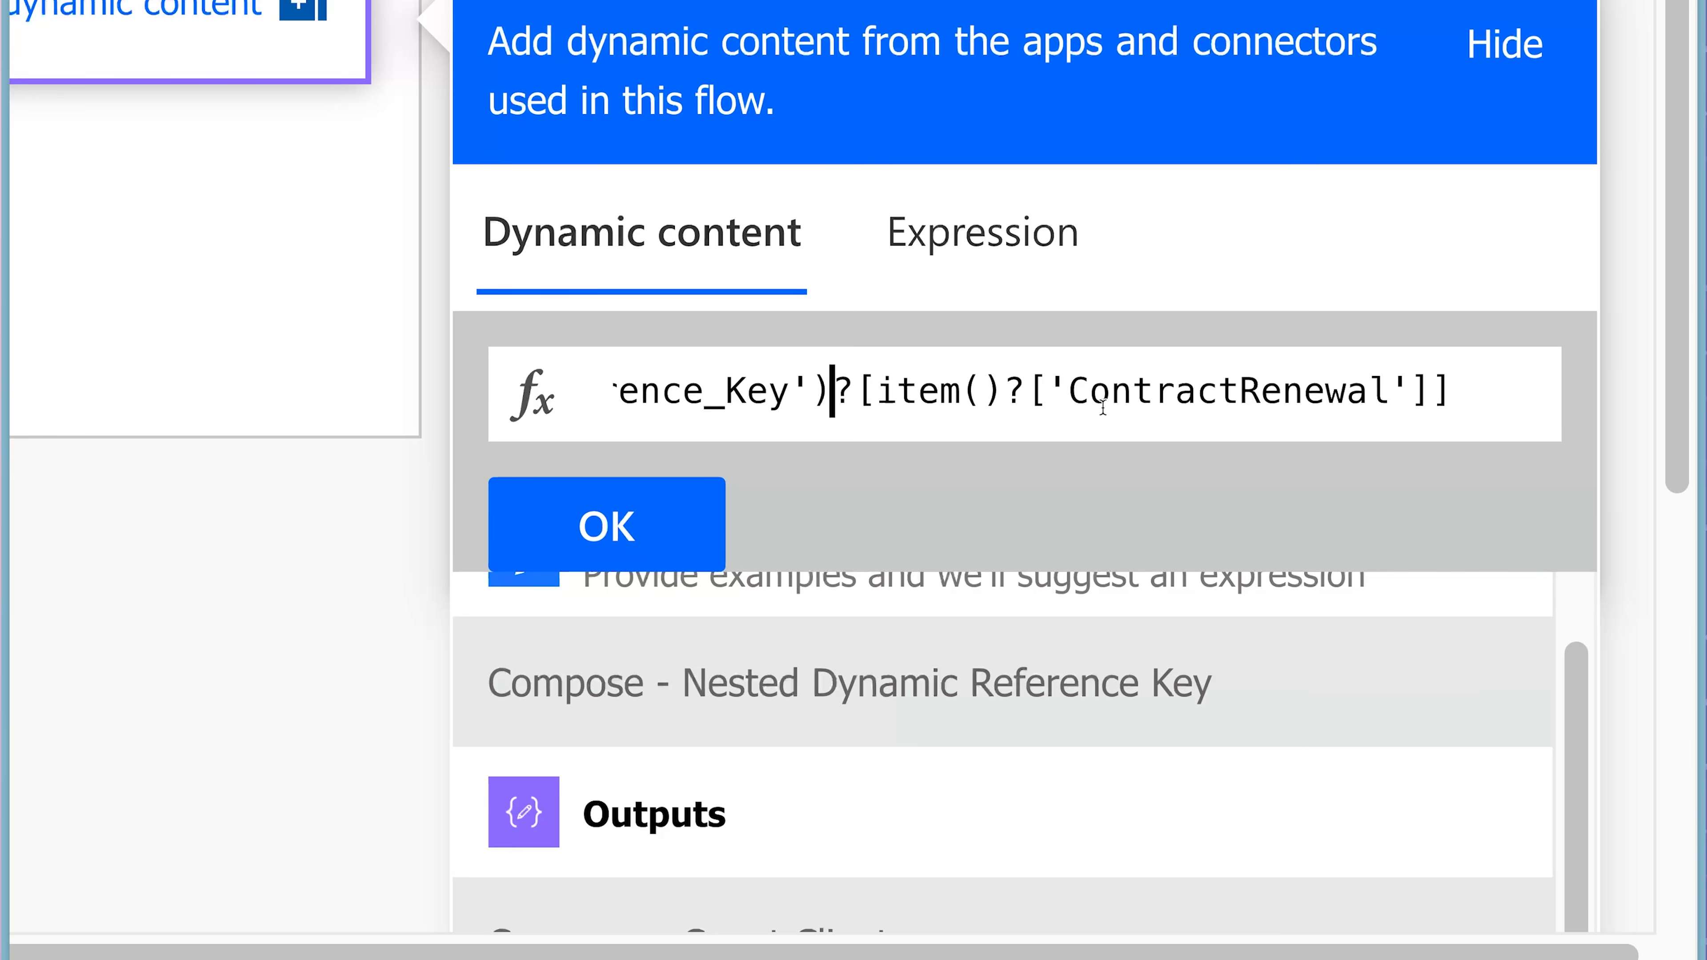
Append ['Email'] after the ContractRenewal reference and insert the finished expression as the Compose action's input.
{"action": "left_click", "coordinate": [1470, 406]}
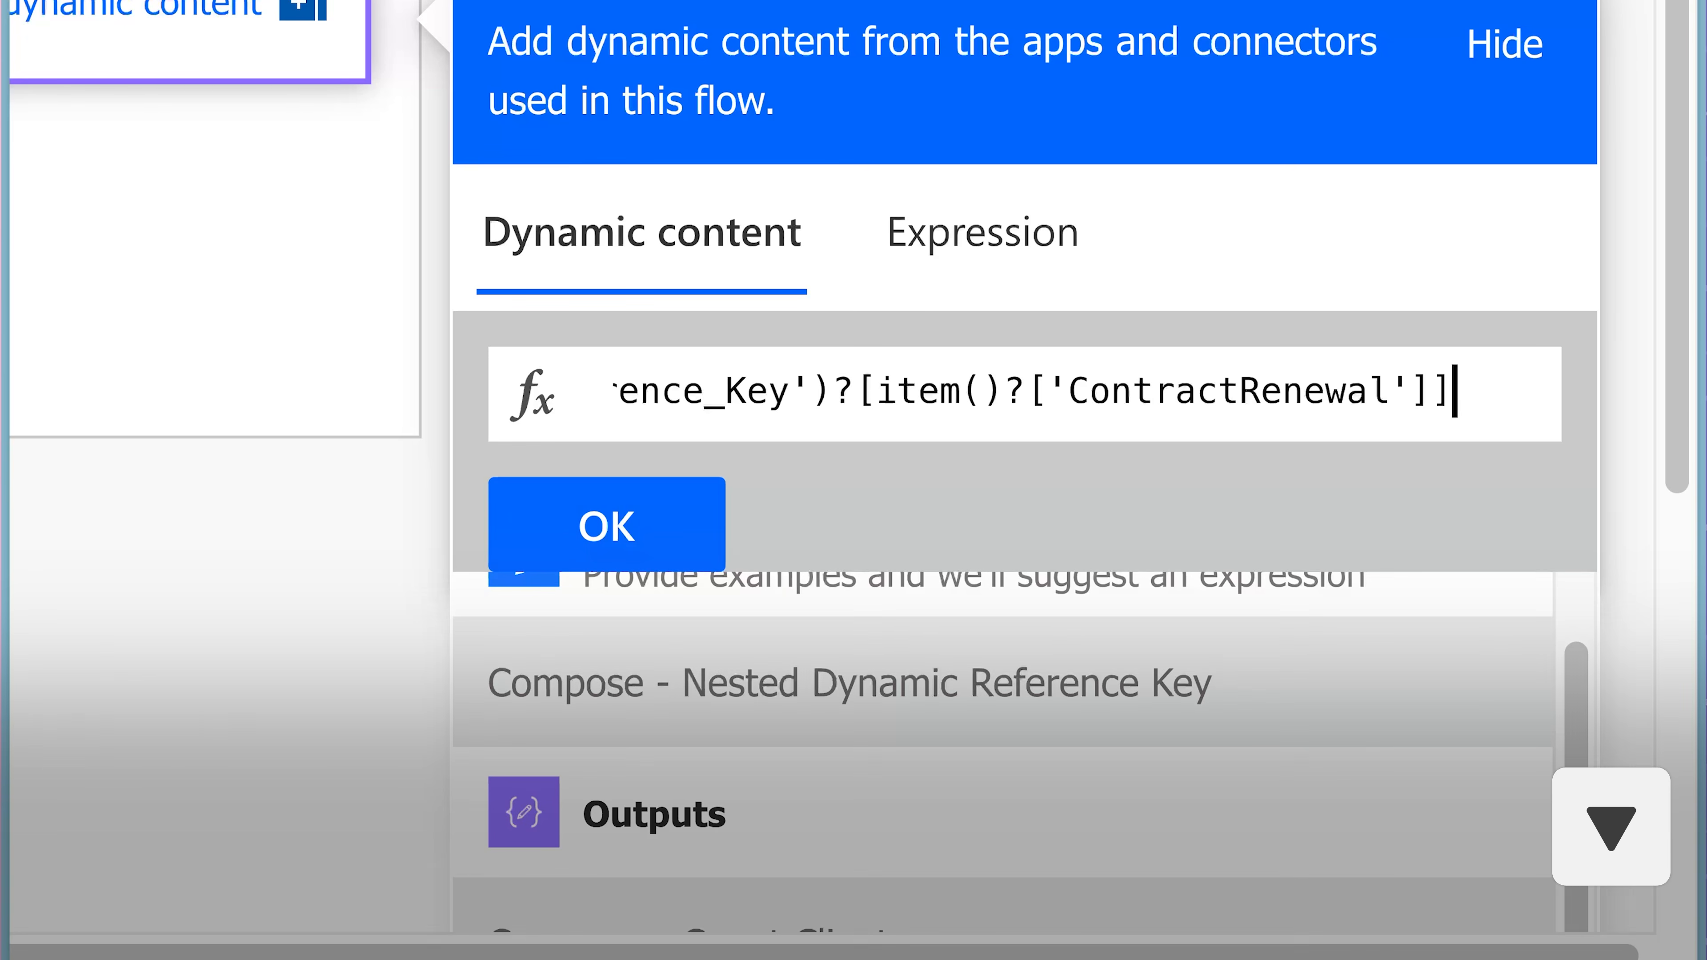
{"action": "type", "text": "[]"}
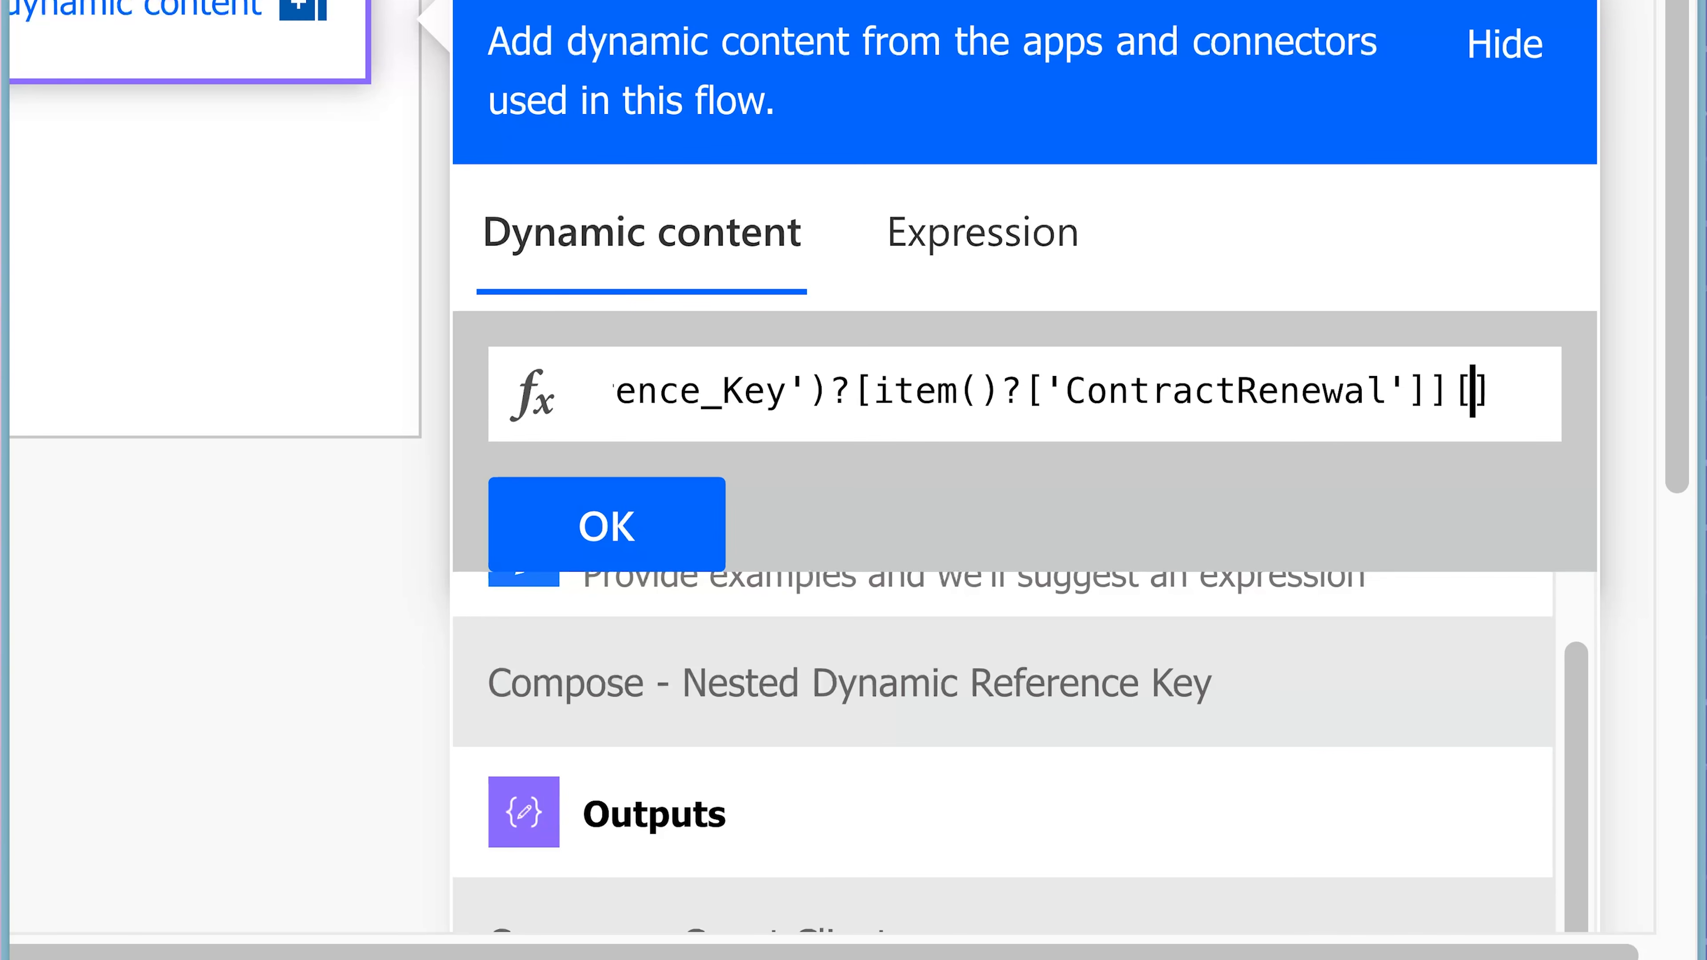
{"action": "type", "text": "'"}
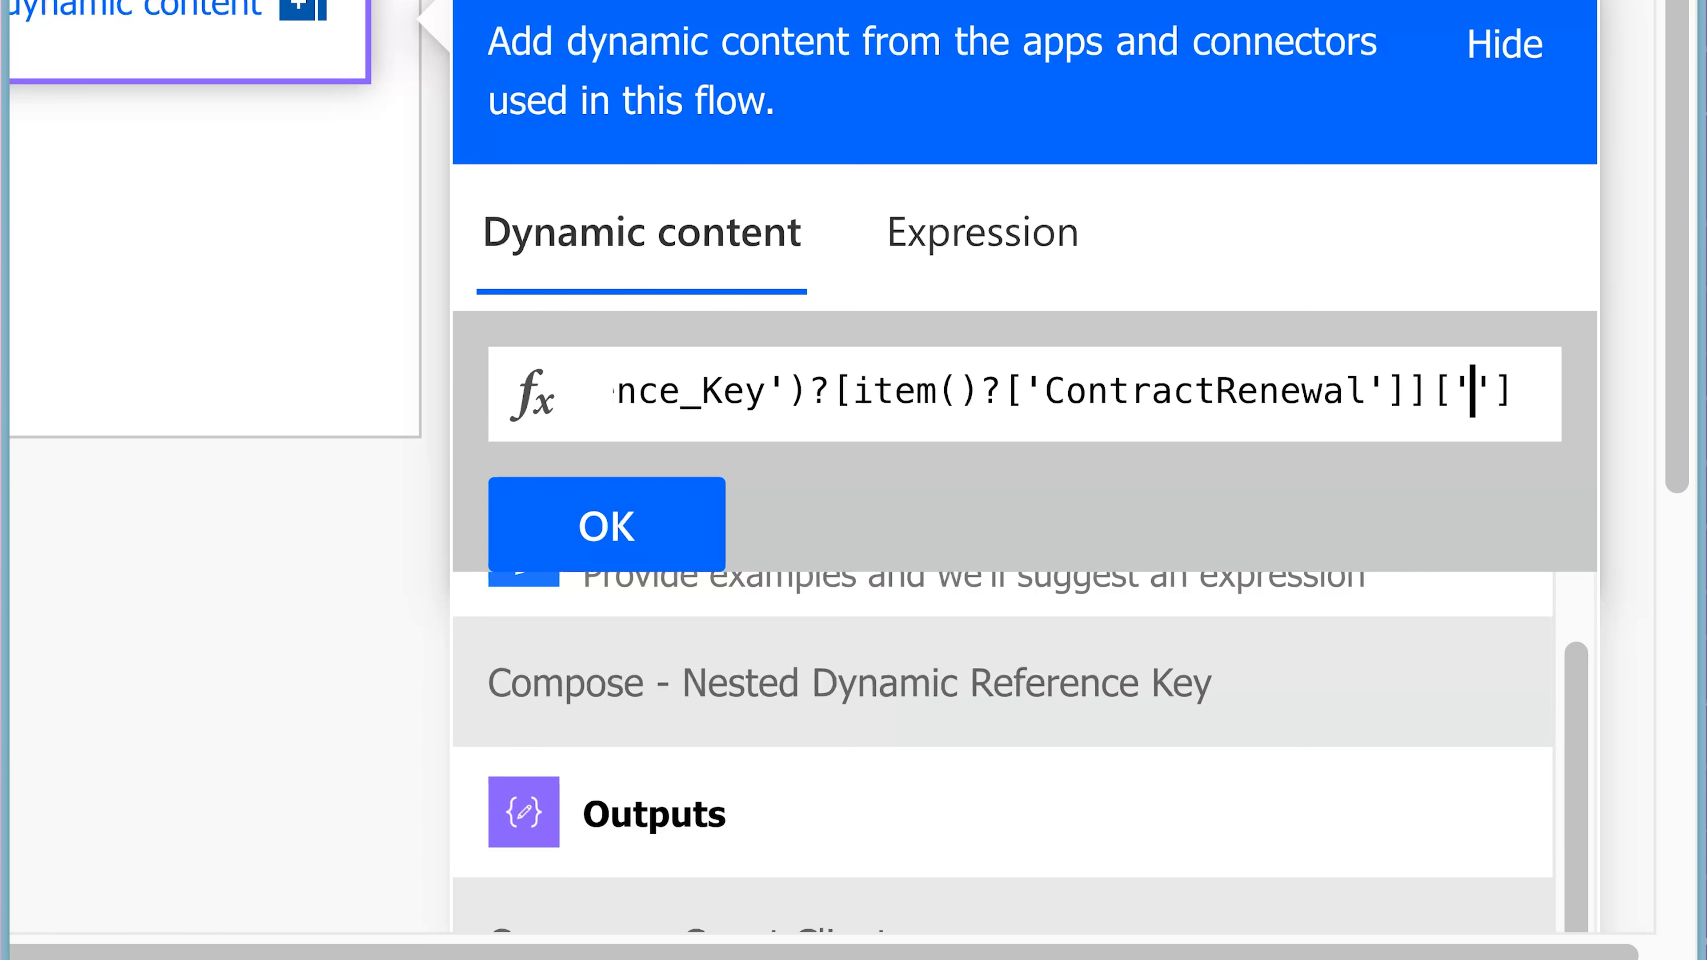
{"action": "type", "text": "Email"}
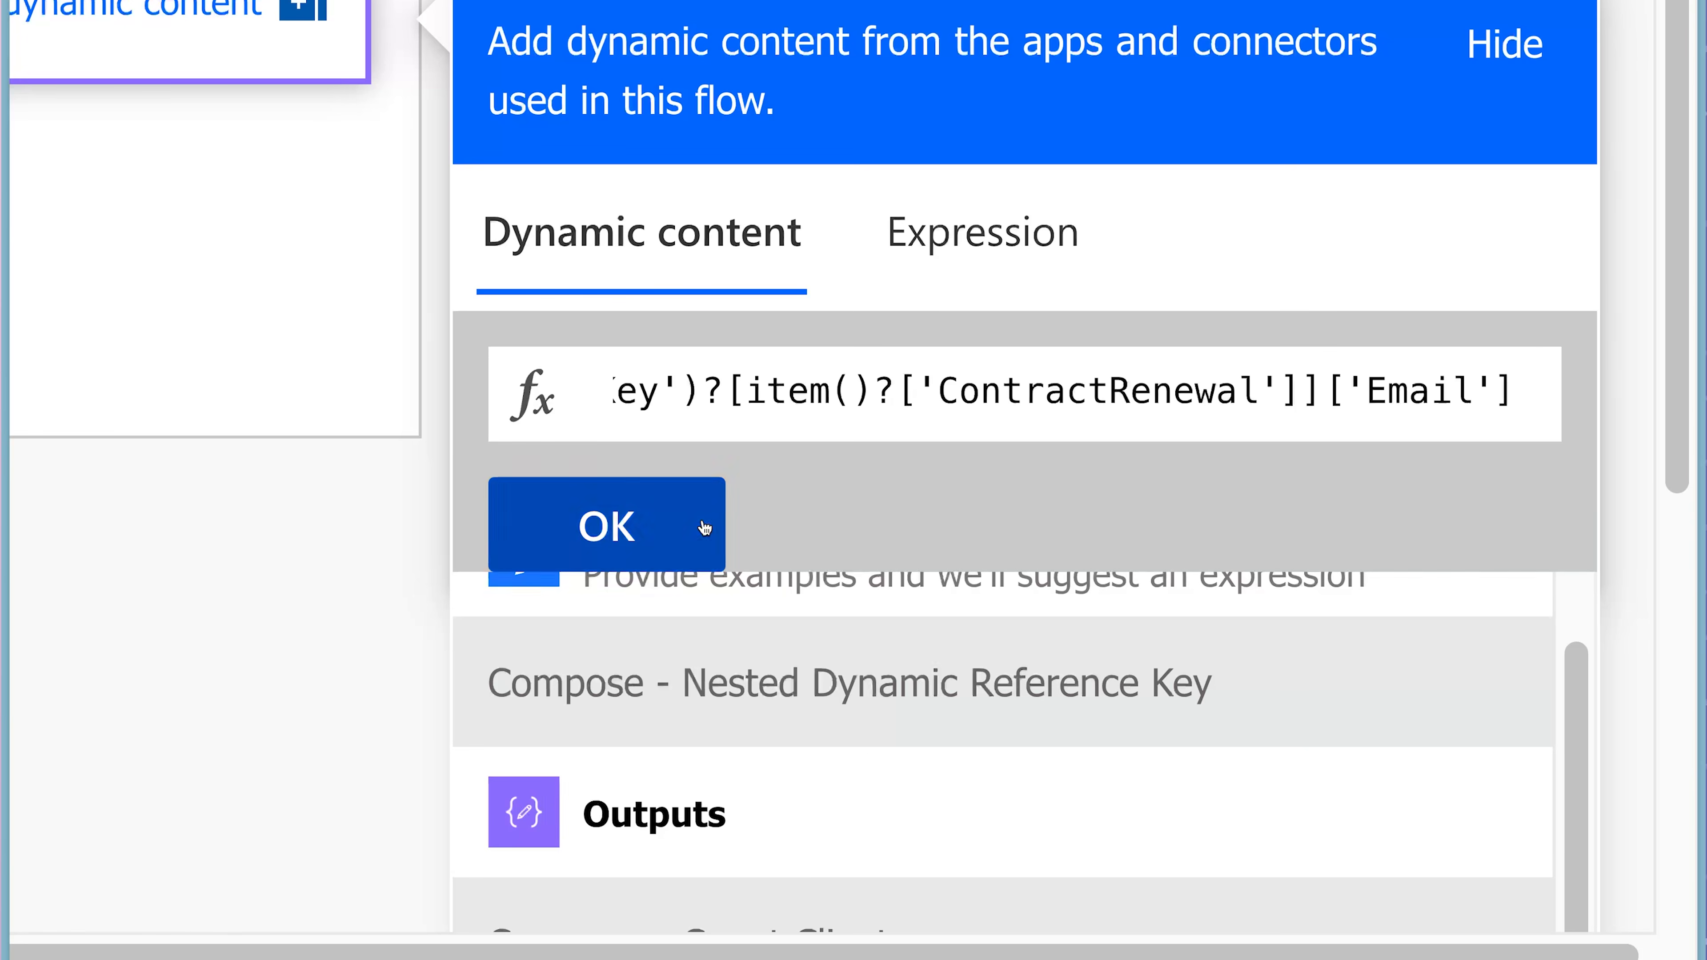
{"action": "left_click", "coordinate": [704, 528]}
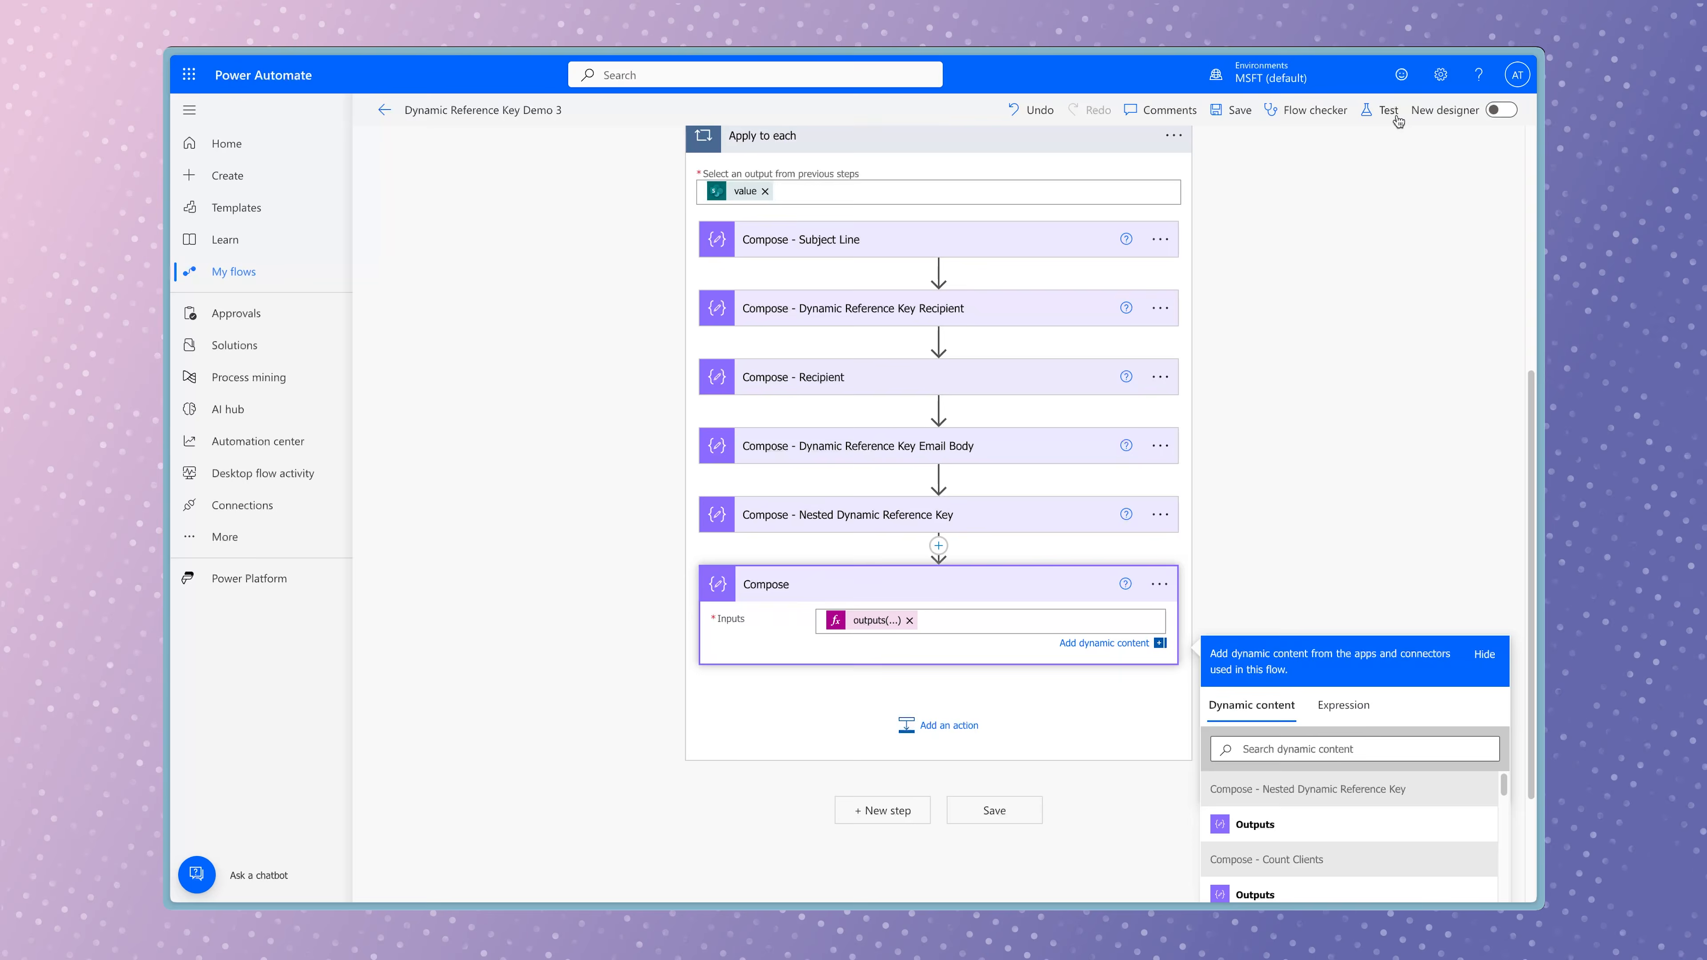
Save Dynamic Reference Key Demo 3 with the Email expression and run a manual test.
{"action": "left_click", "coordinate": [1520, 4]}
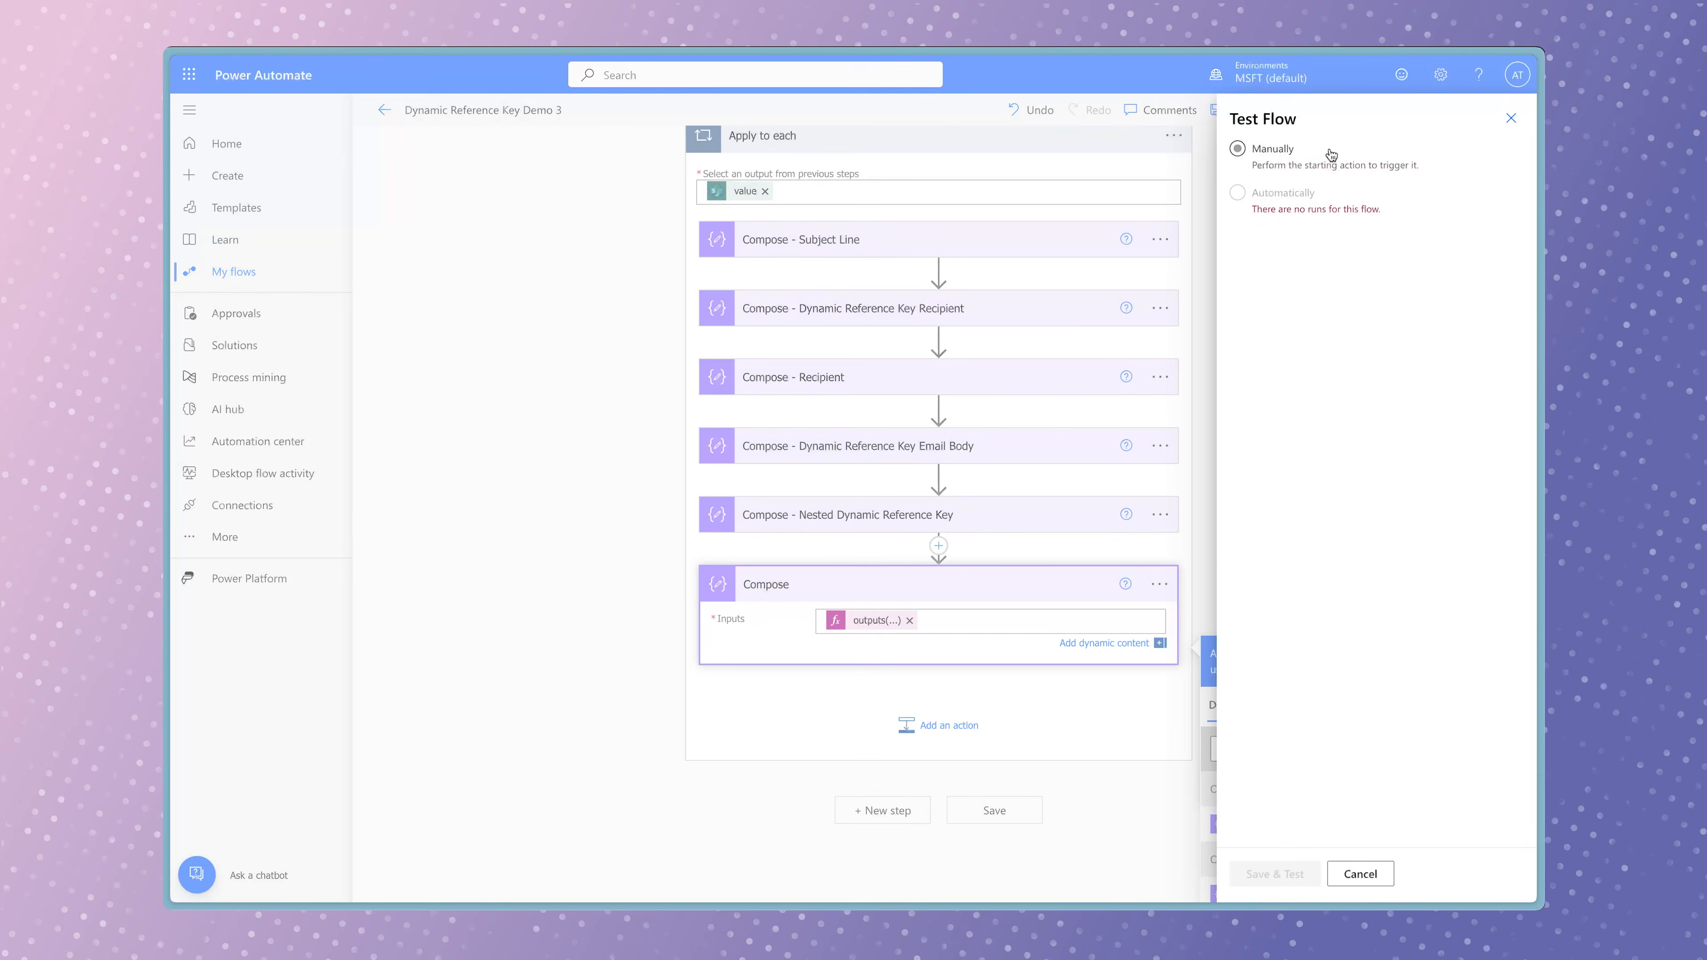
{"action": "left_click", "coordinate": [1309, 153]}
{"action": "left_click", "coordinate": [1294, 872]}
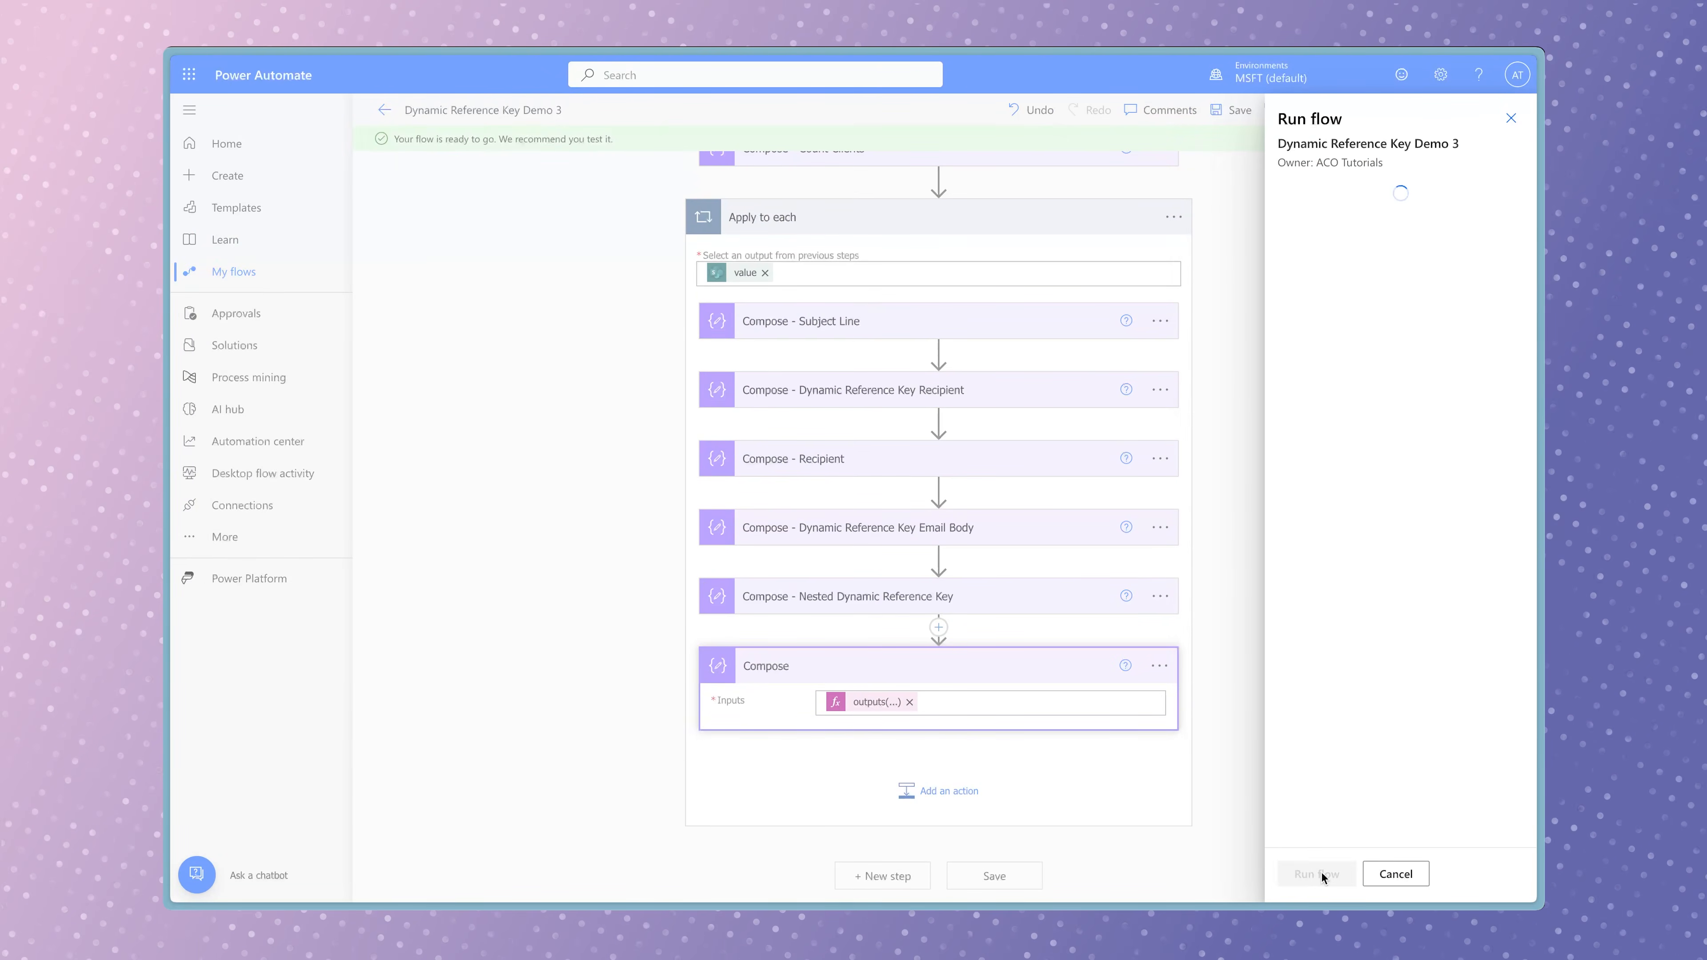
{"action": "left_click", "coordinate": [1318, 874]}
{"action": "left_click", "coordinate": [1316, 874]}
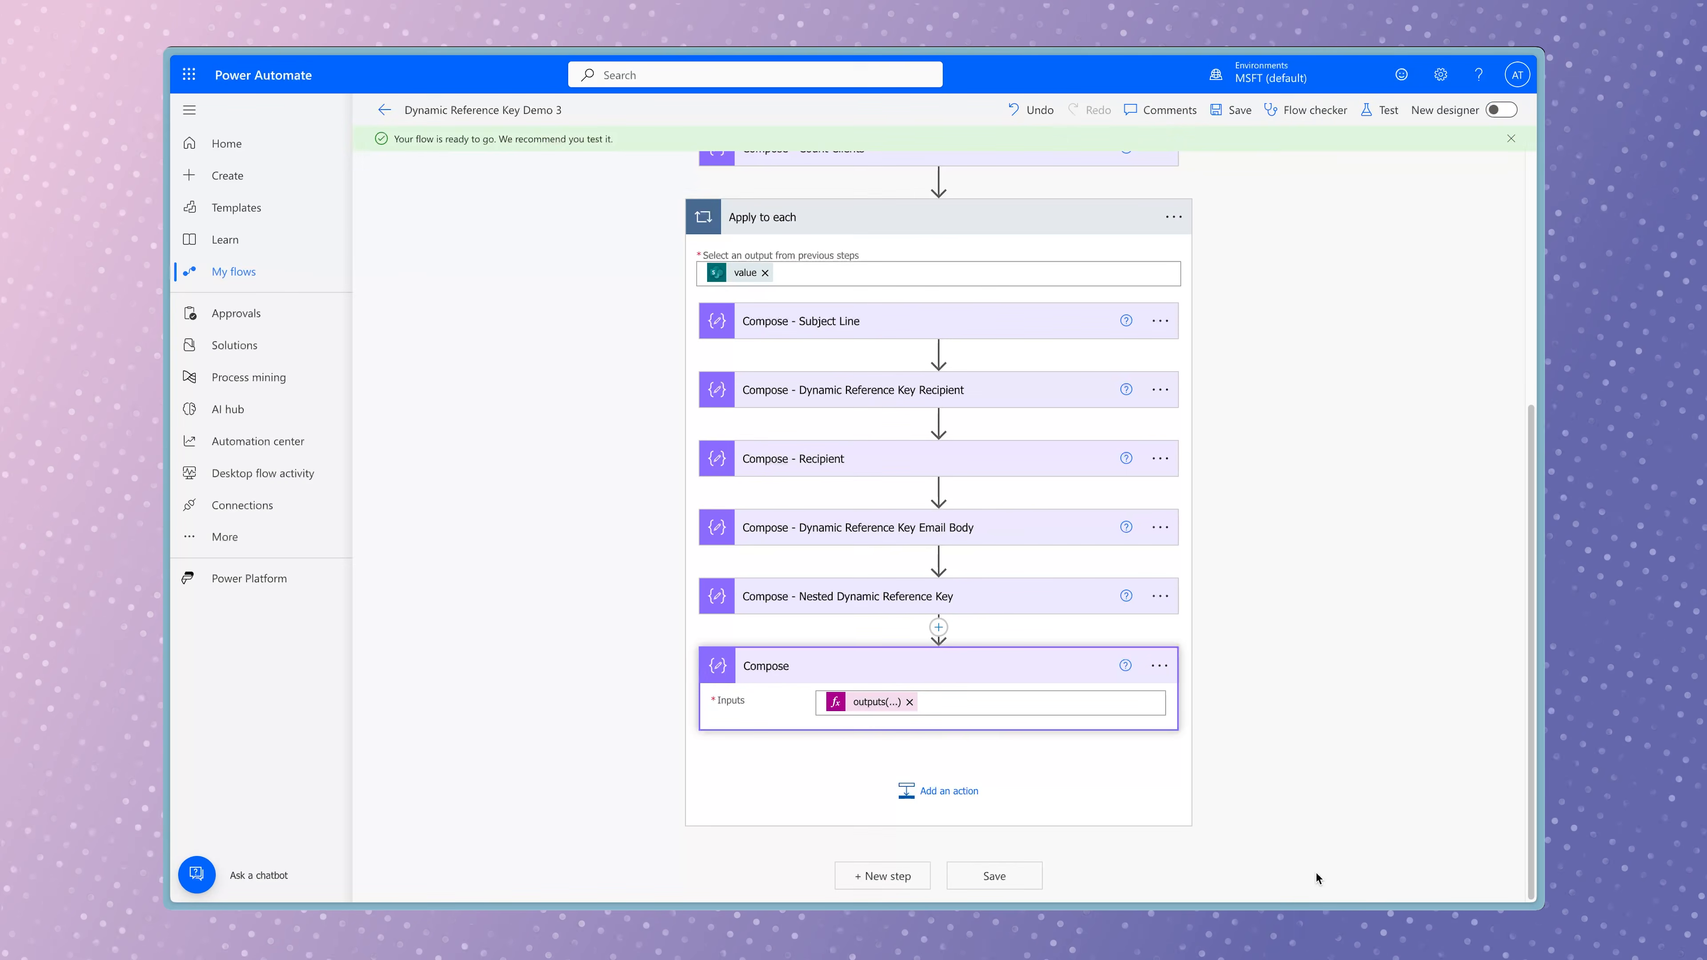
Examine the last Compose action's output across the Apply to each iterations for the selected Email value.
{"action": "left_click", "coordinate": [985, 610]}
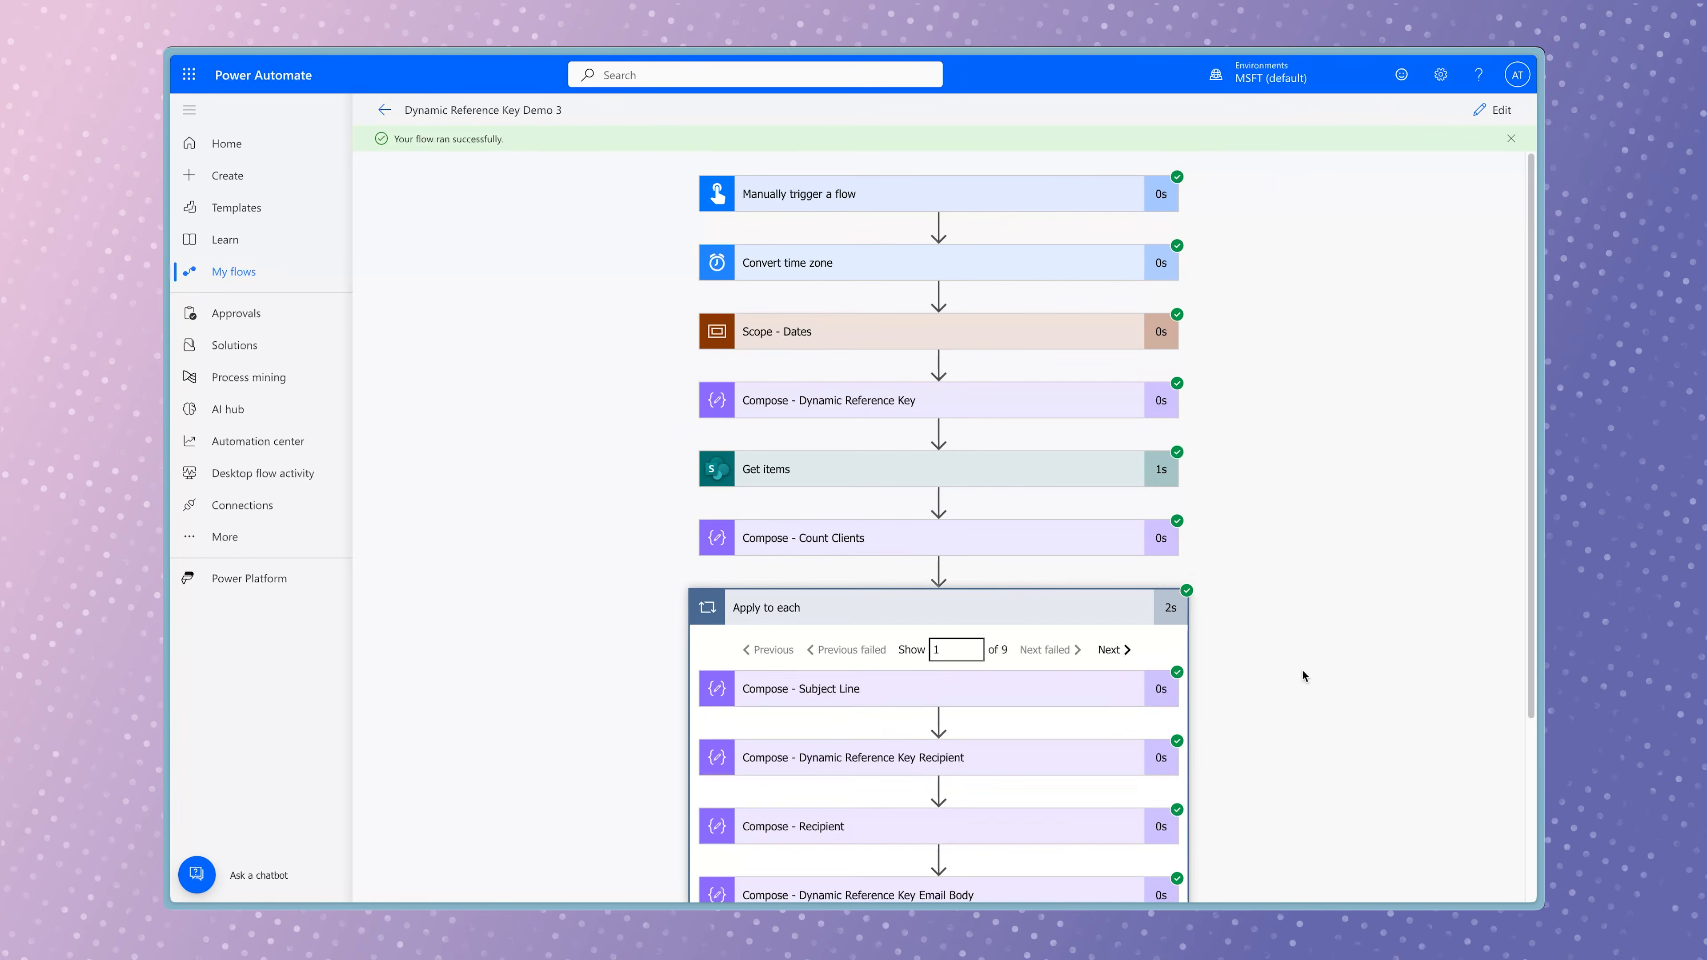
{"action": "scroll", "coordinate": [1303, 674], "scroll_direction": "down", "scroll_amount": 3}
{"action": "left_click", "coordinate": [1051, 801]}
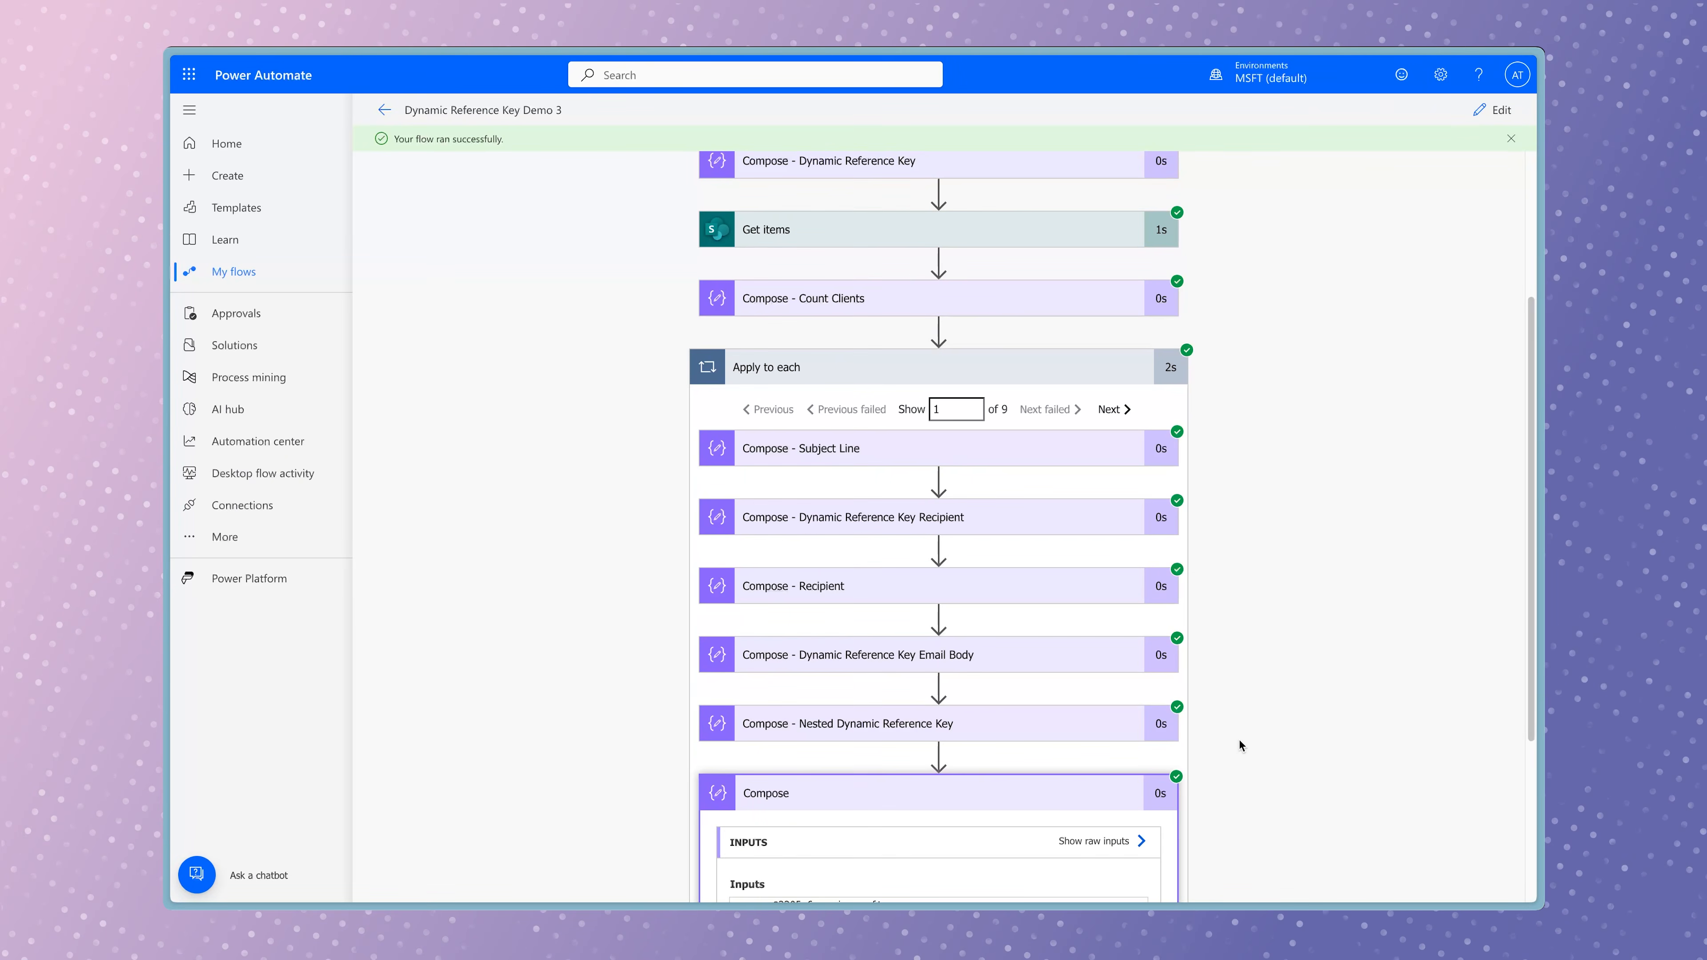
{"action": "scroll", "coordinate": [1239, 745], "scroll_direction": "down", "scroll_amount": 2}
{"action": "left_click", "coordinate": [1134, 281]}
{"action": "key", "text": "Return"}
{"action": "scroll", "coordinate": [1371, 178], "scroll_direction": "down", "scroll_amount": 3}
Return to editing the flow and change the last Compose expression's nested key to ['EmailBody'].
{"action": "left_click", "coordinate": [1509, 111]}
{"action": "left_click", "coordinate": [934, 567]}
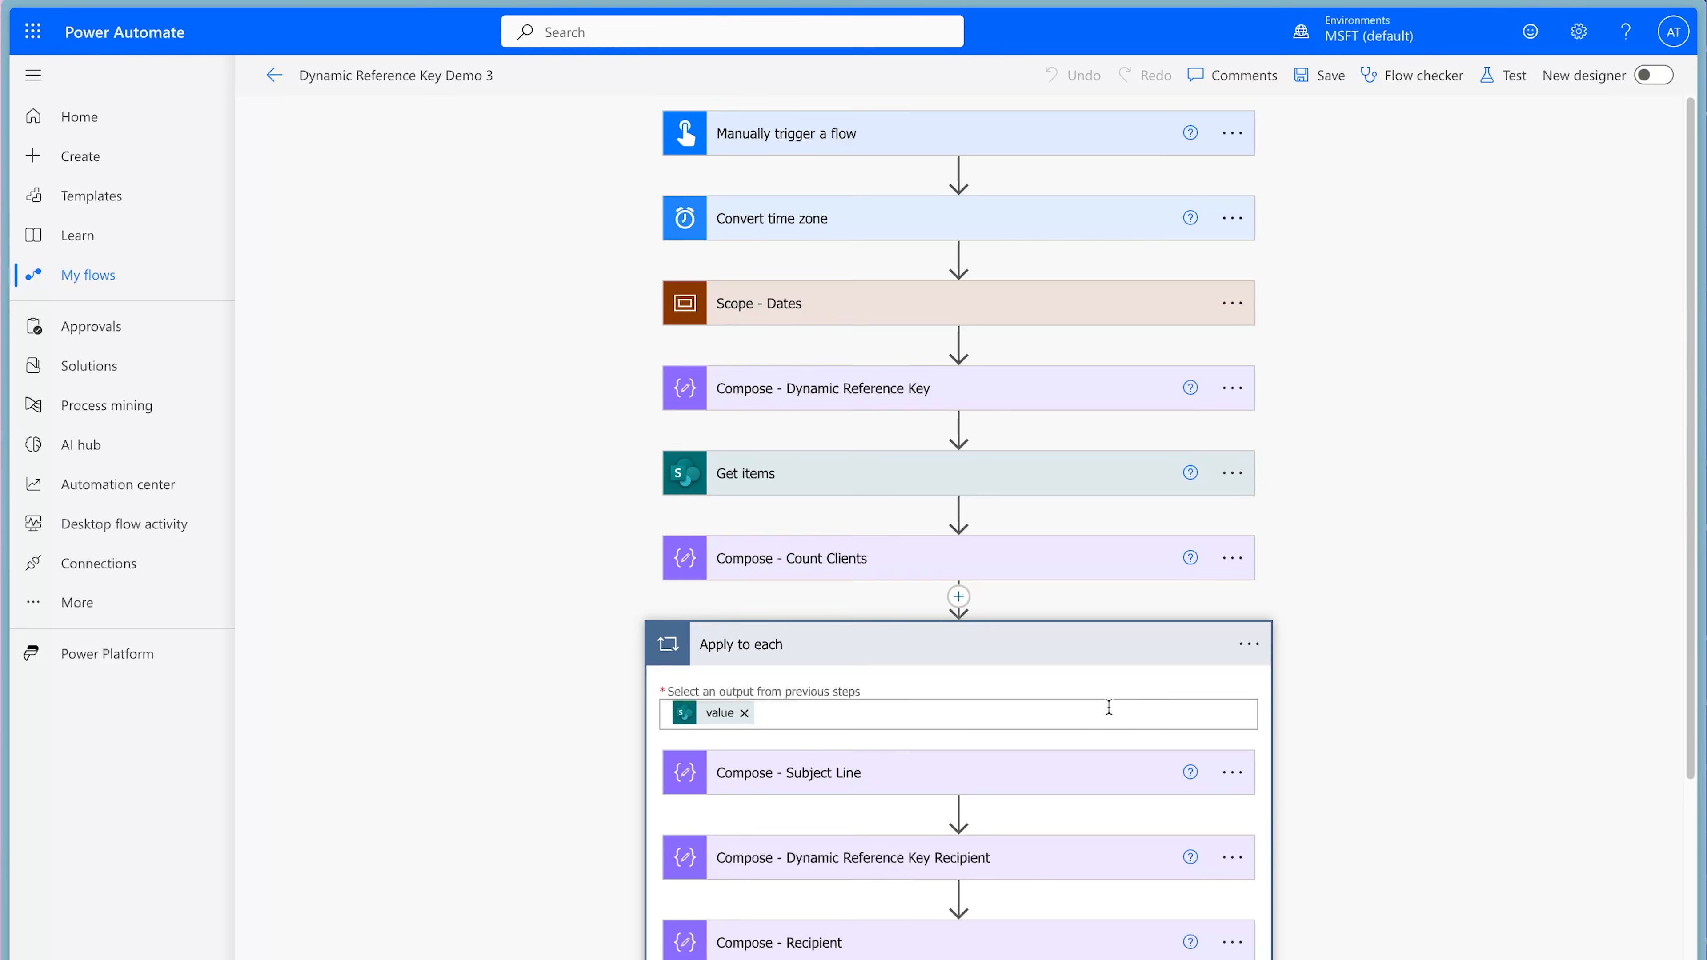
{"action": "scroll", "coordinate": [1060, 620], "scroll_direction": "down", "scroll_amount": 5}
{"action": "left_click", "coordinate": [876, 714]}
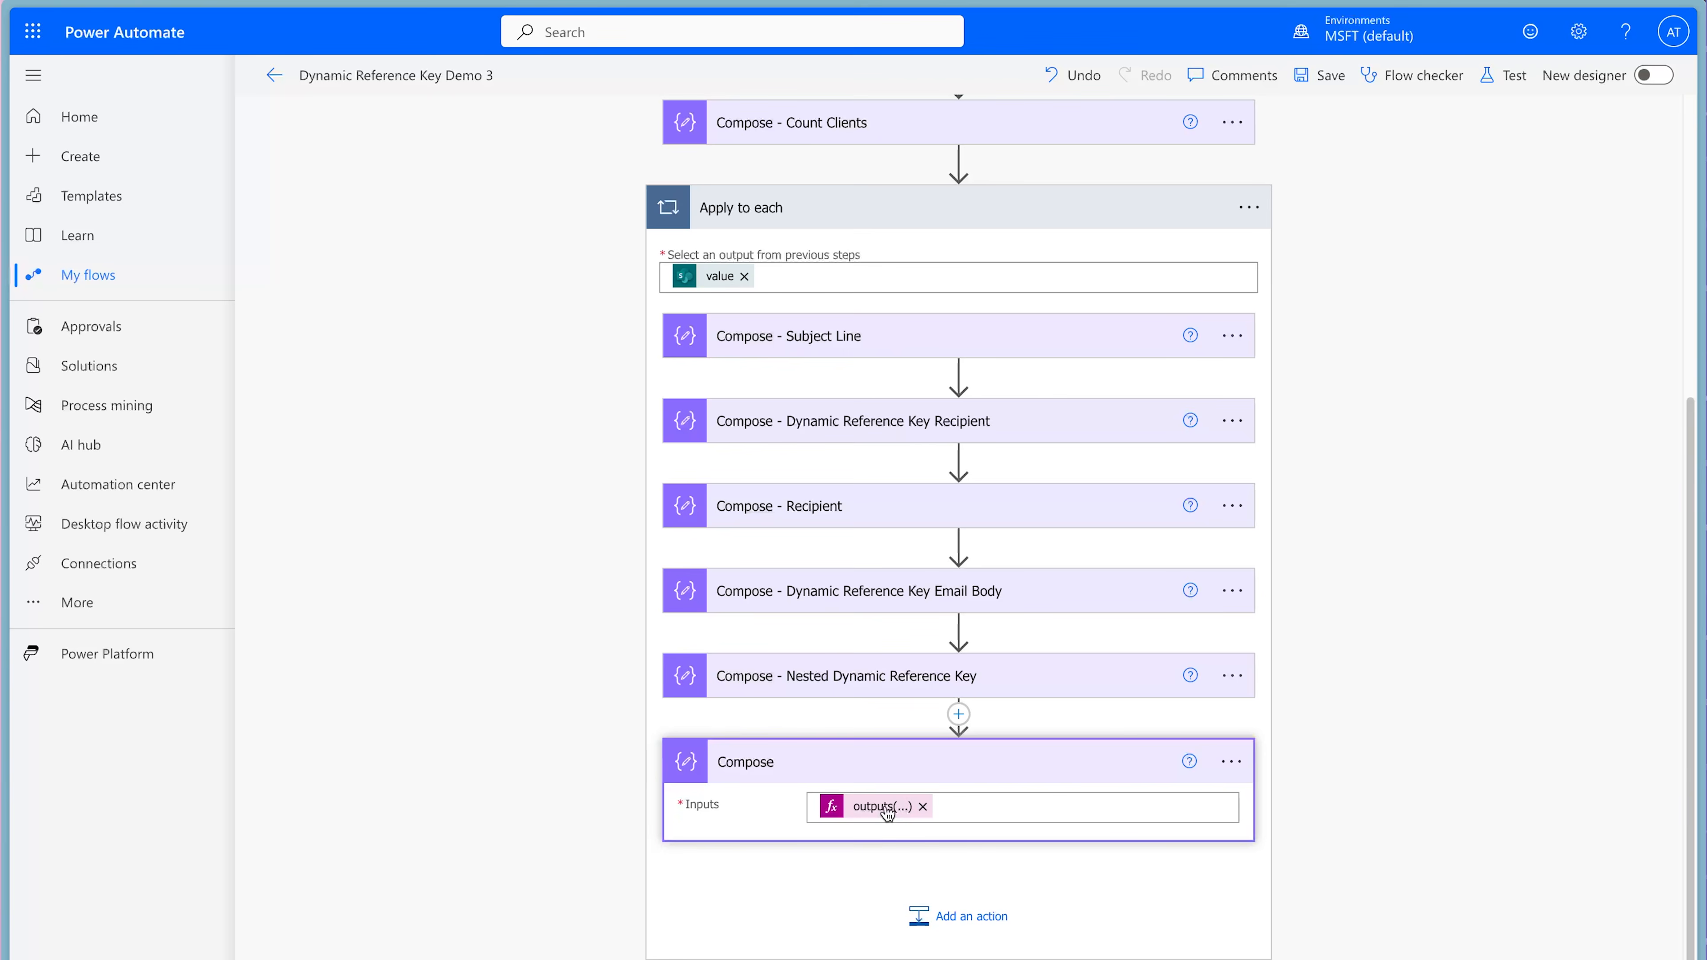
{"action": "left_click", "coordinate": [887, 810]}
{"action": "scroll", "coordinate": [1563, 942], "scroll_direction": "down", "scroll_amount": 5}
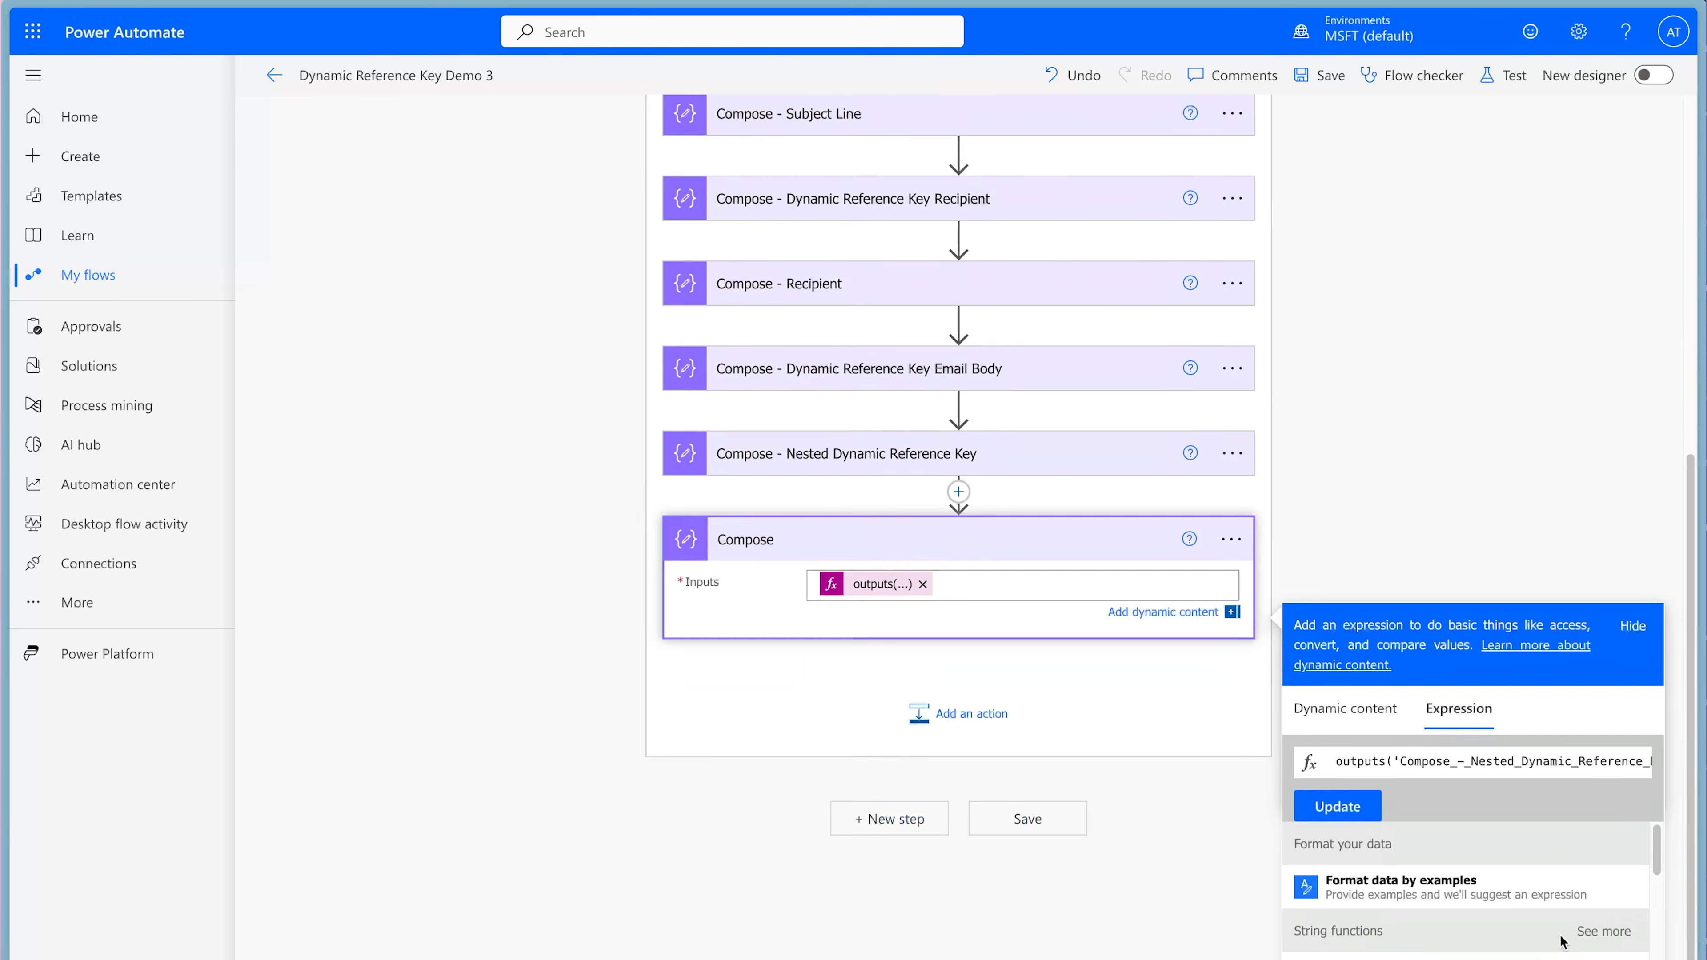
{"action": "scroll", "coordinate": [1543, 648], "scroll_direction": "right", "scroll_amount": 5}
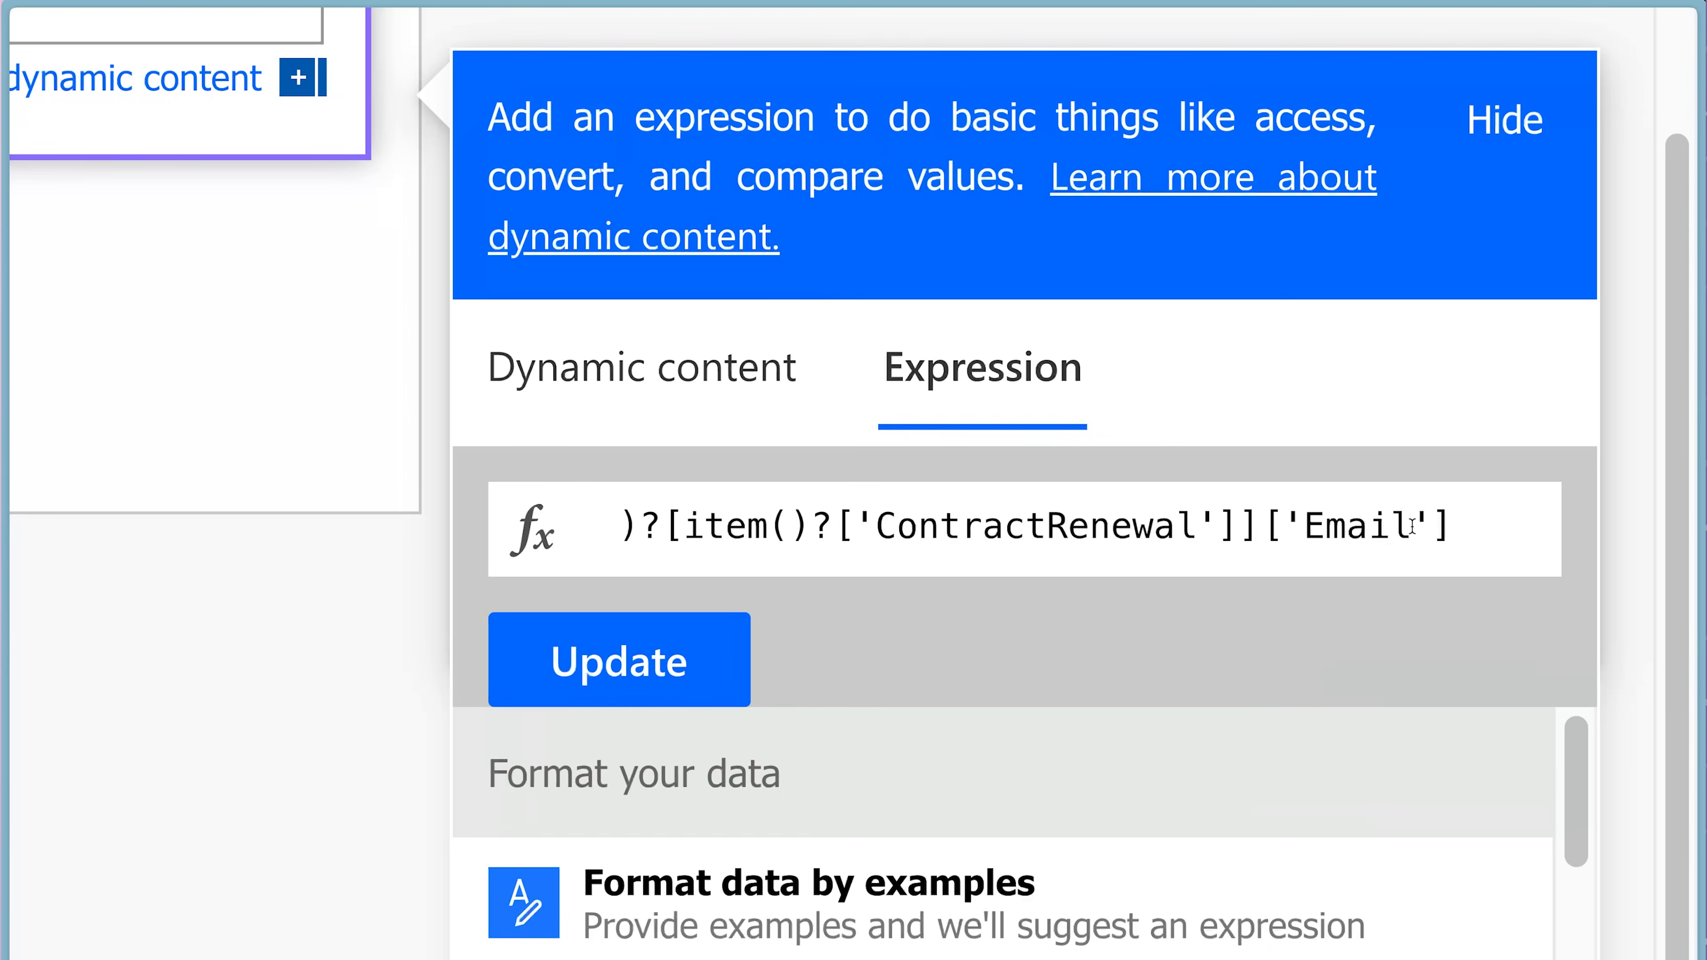
{"action": "left_click", "coordinate": [1413, 527]}
{"action": "type", "text": "Body"}
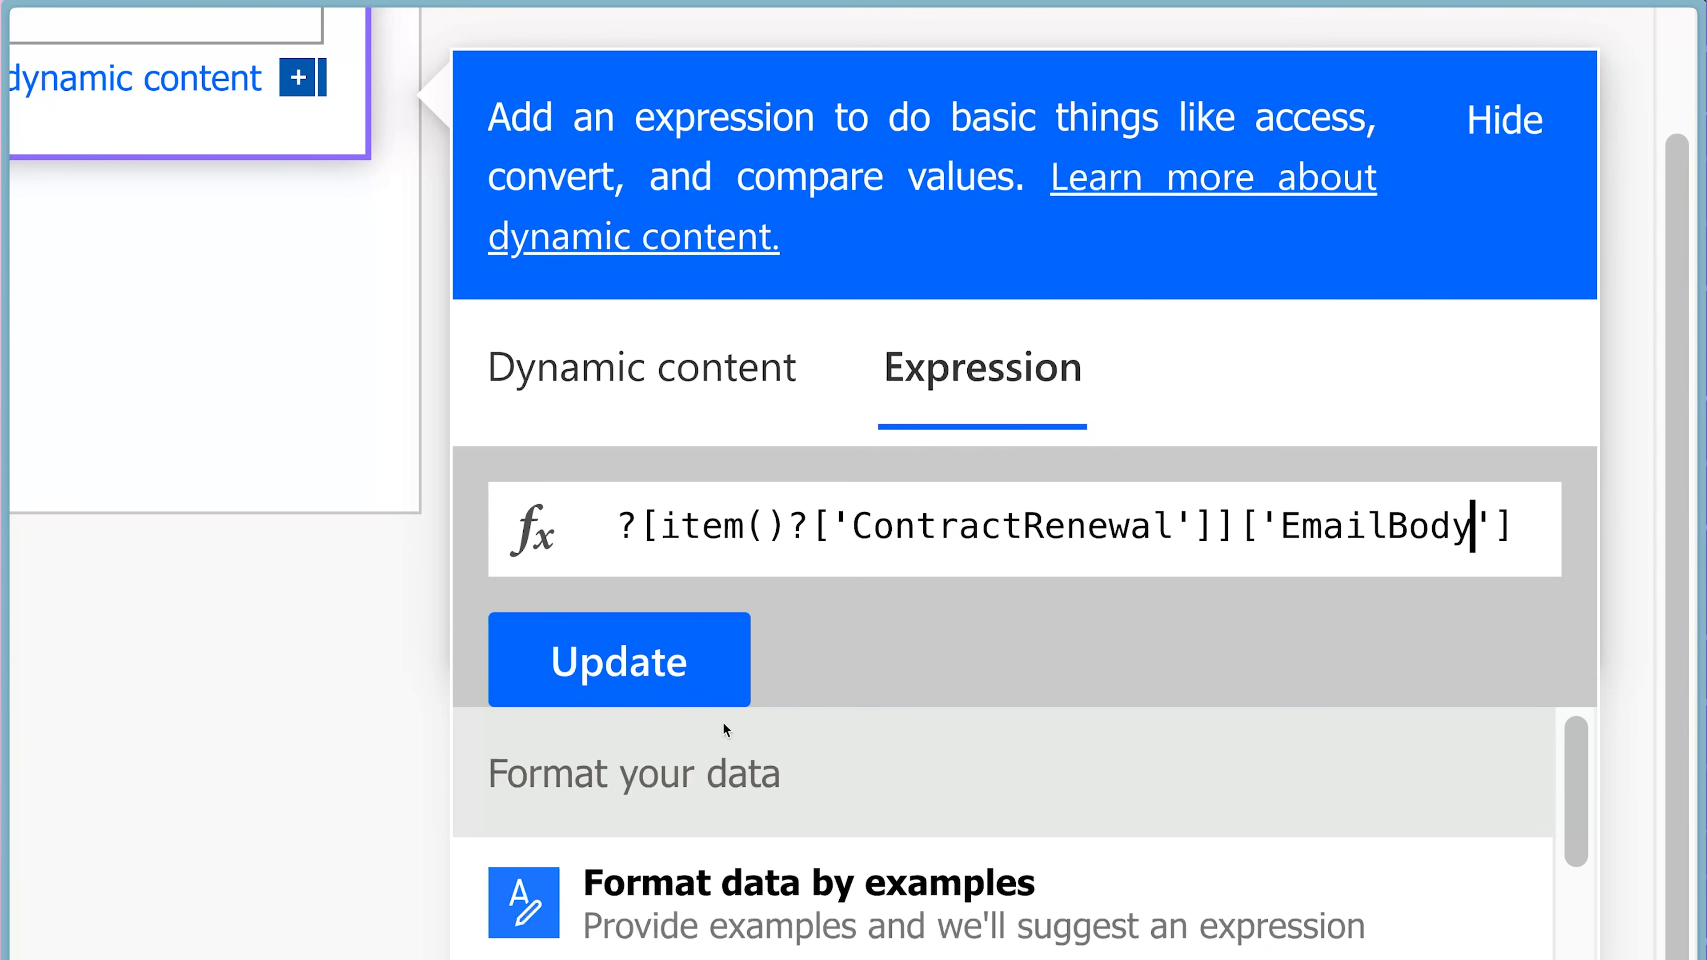
{"action": "left_click", "coordinate": [674, 657]}
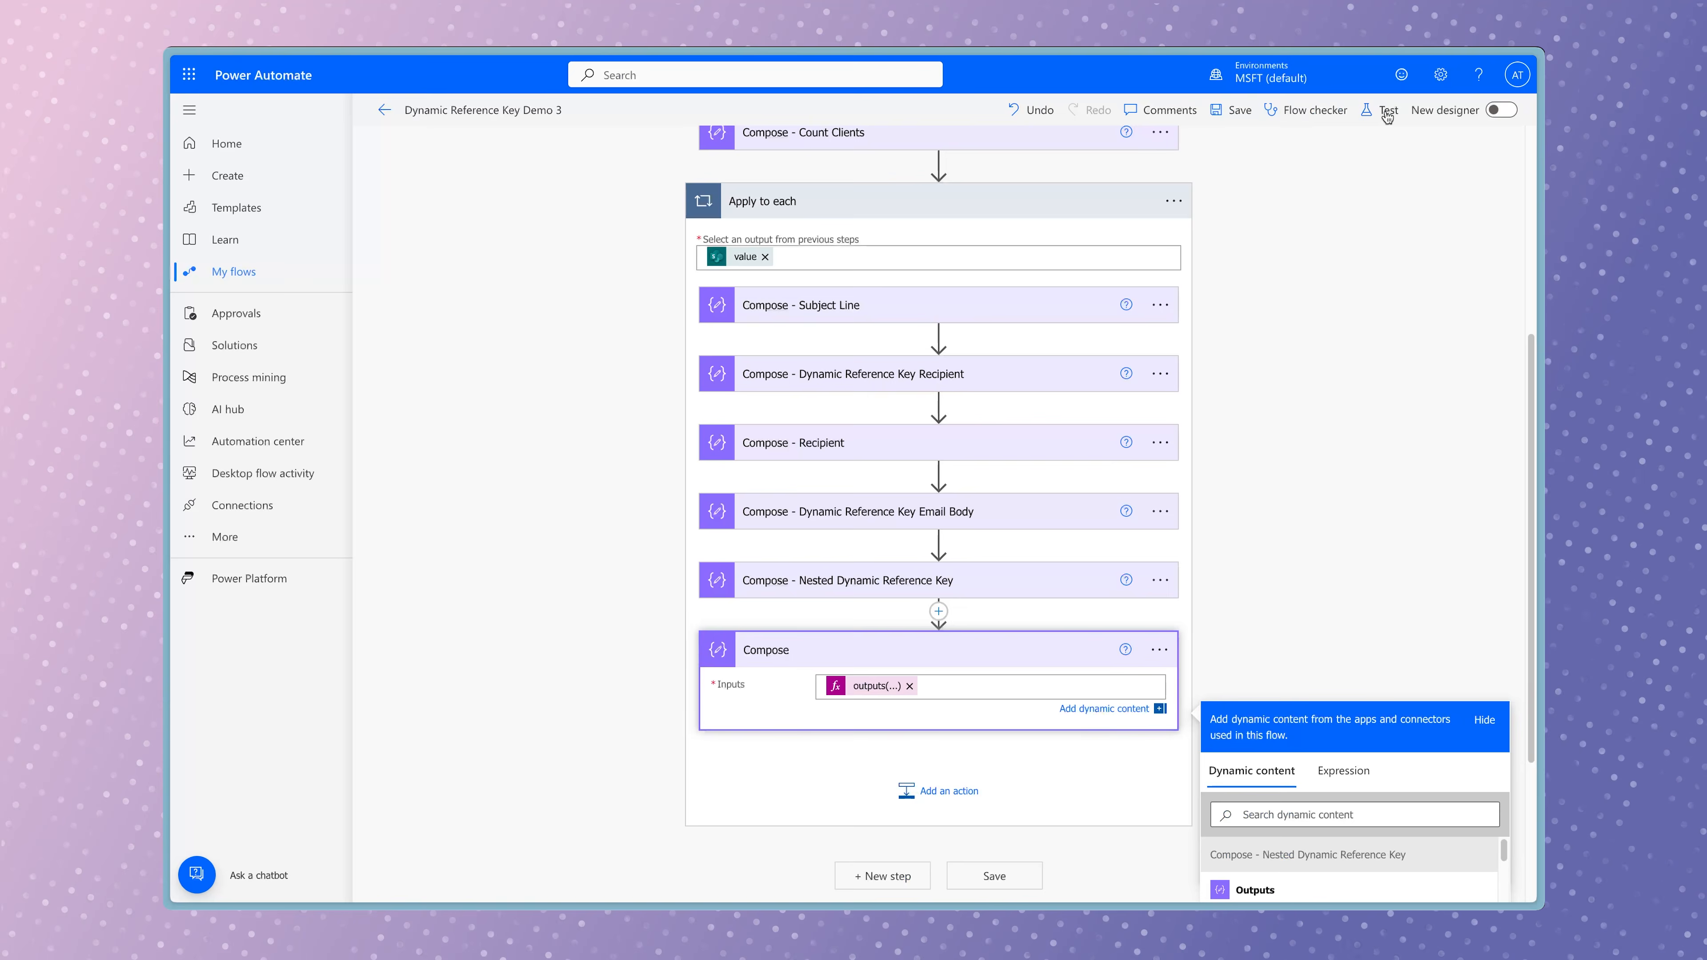
Save the flow with the EmailBody expression and test it manually again.
{"action": "left_click", "coordinate": [1505, 76]}
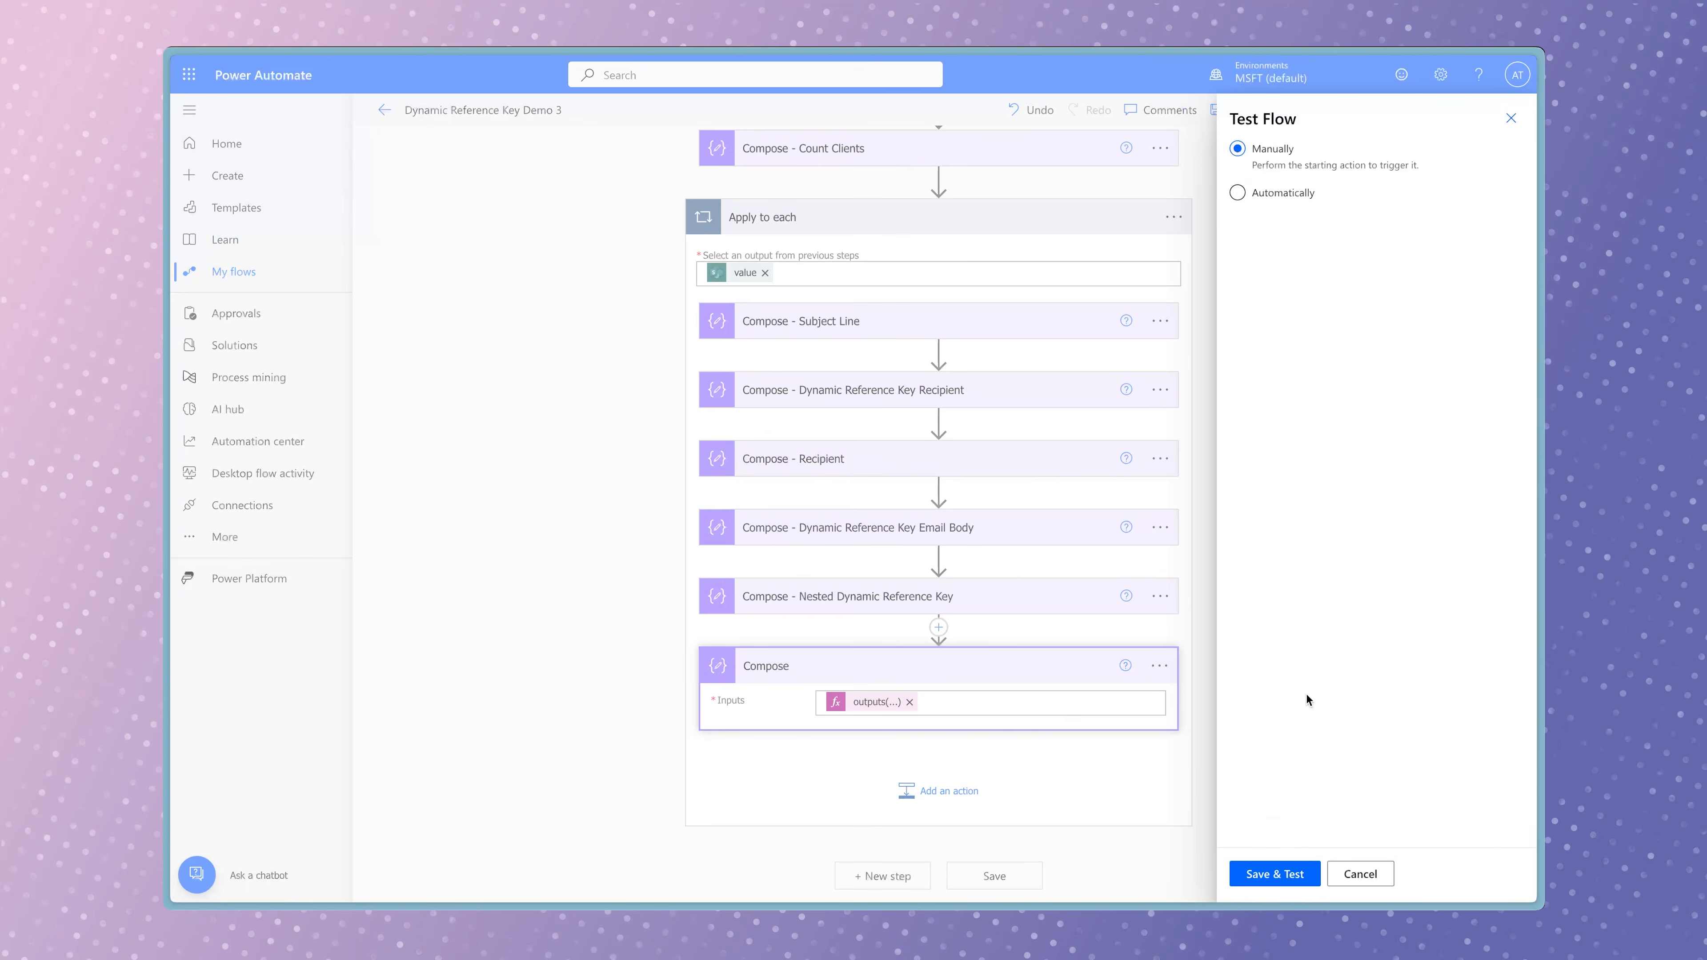
{"action": "left_click", "coordinate": [1288, 886]}
{"action": "left_click", "coordinate": [1303, 878]}
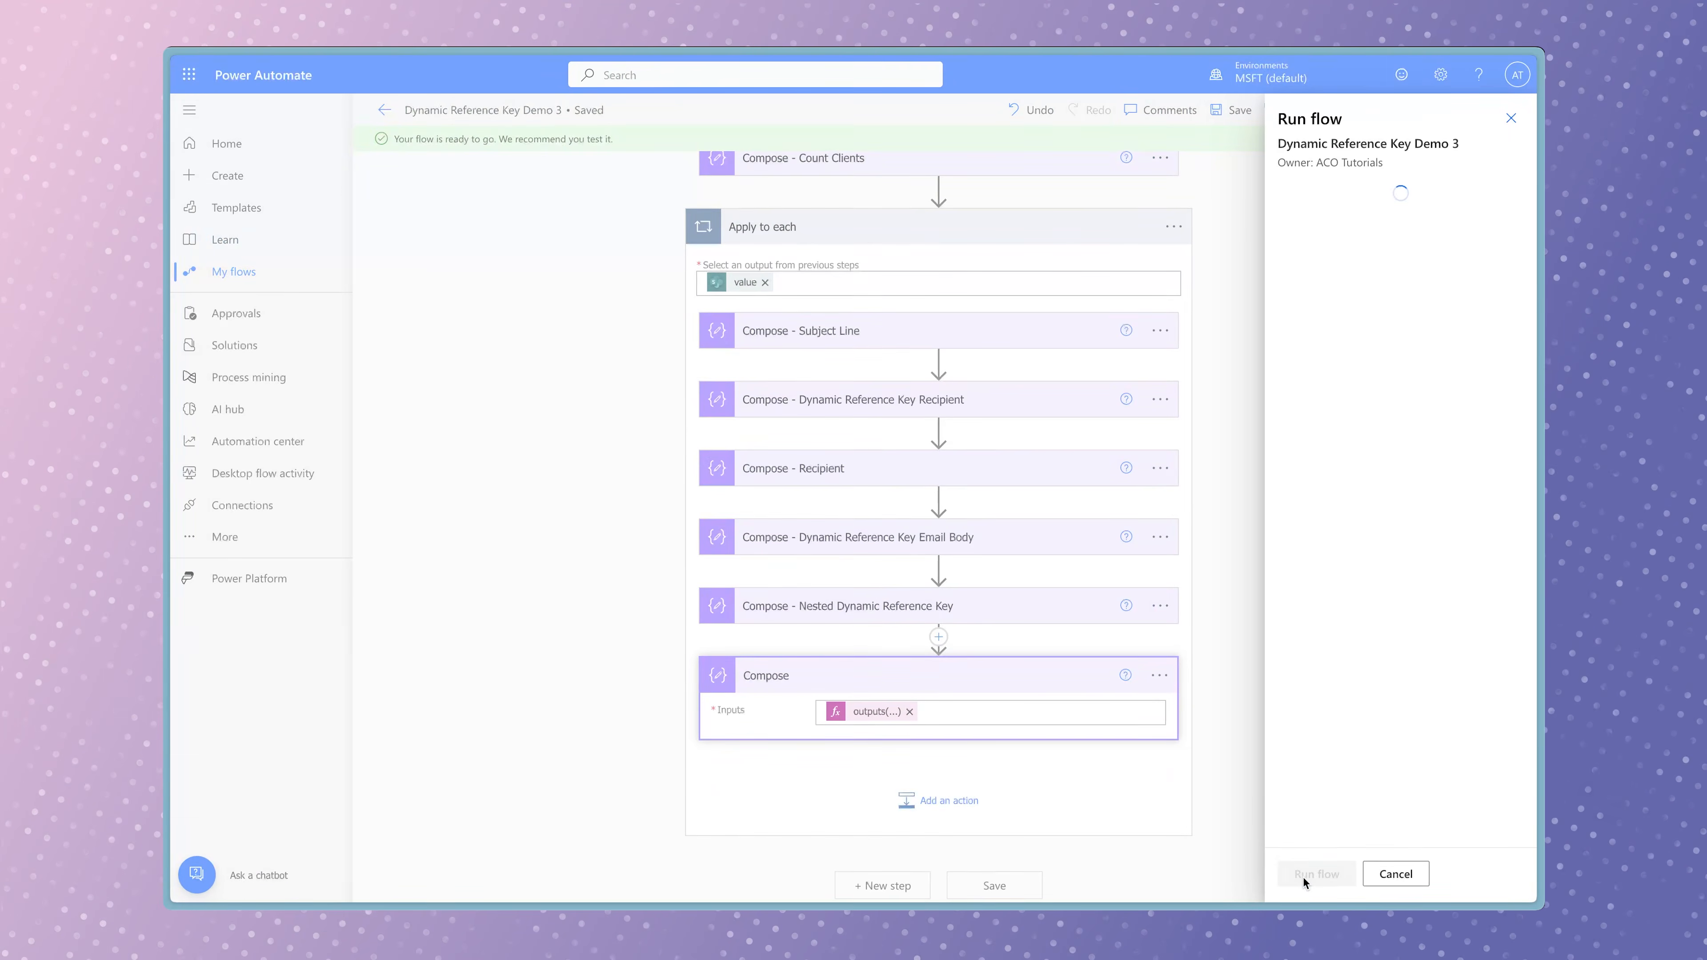
{"action": "left_click", "coordinate": [1309, 873]}
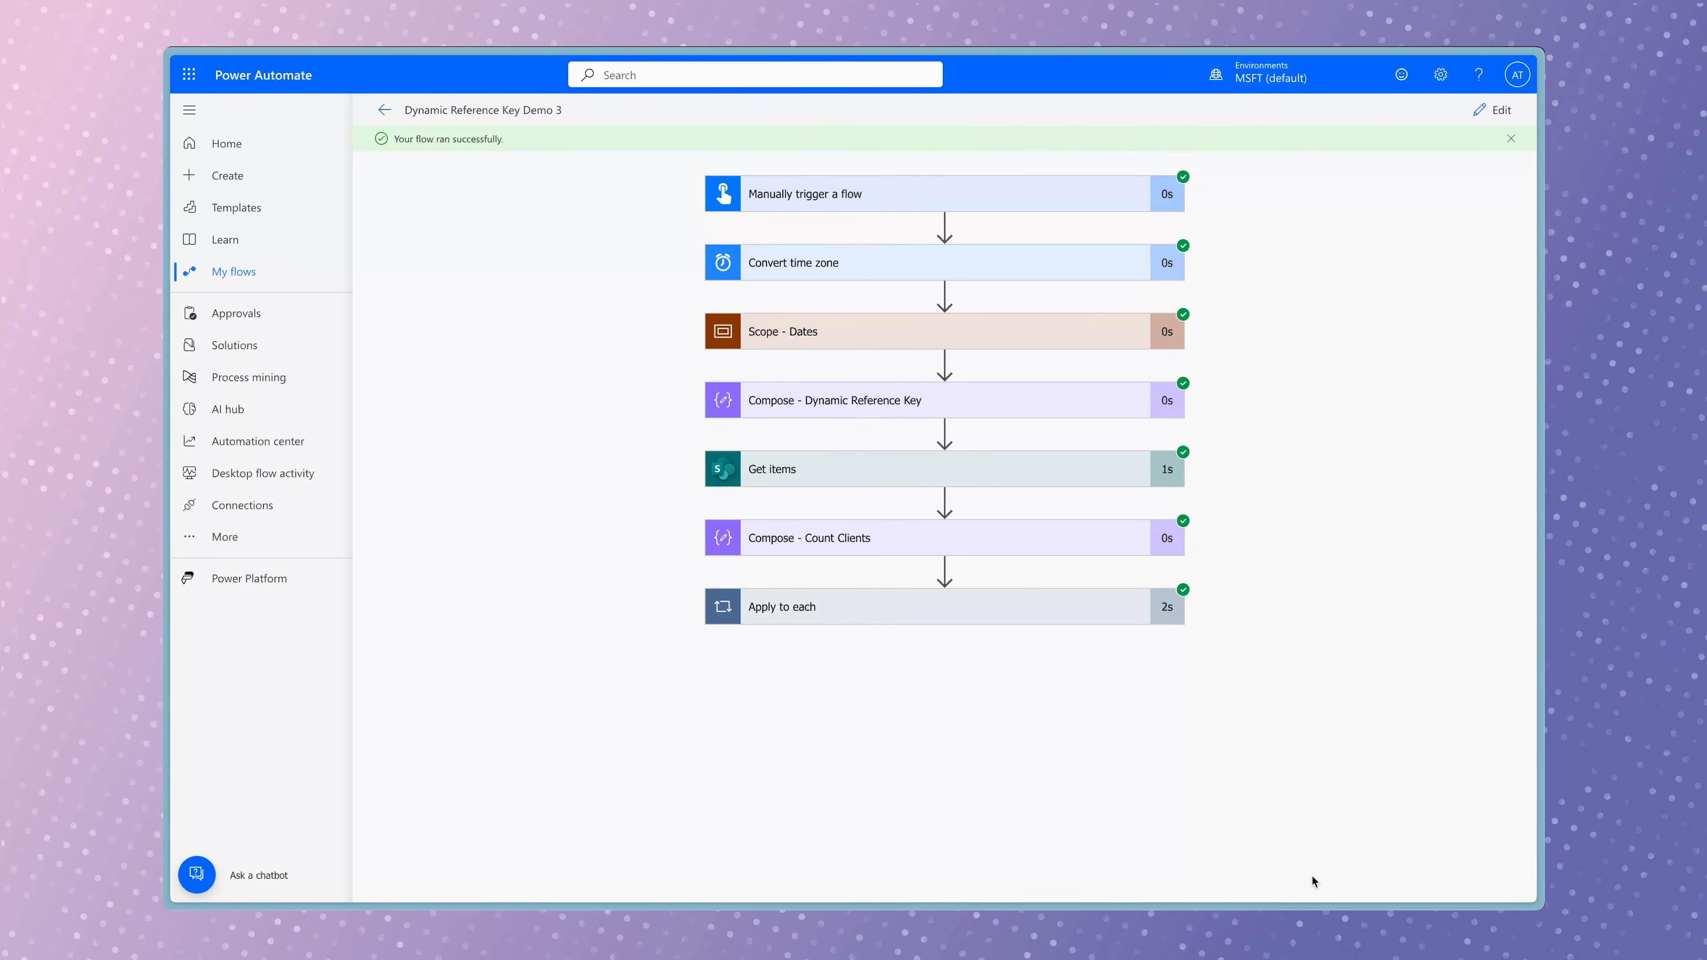
Examine the last Compose action's email body output in the first three Apply to each iterations.
{"action": "left_click", "coordinate": [1051, 619]}
{"action": "scroll", "coordinate": [1342, 648], "scroll_direction": "down", "scroll_amount": 3}
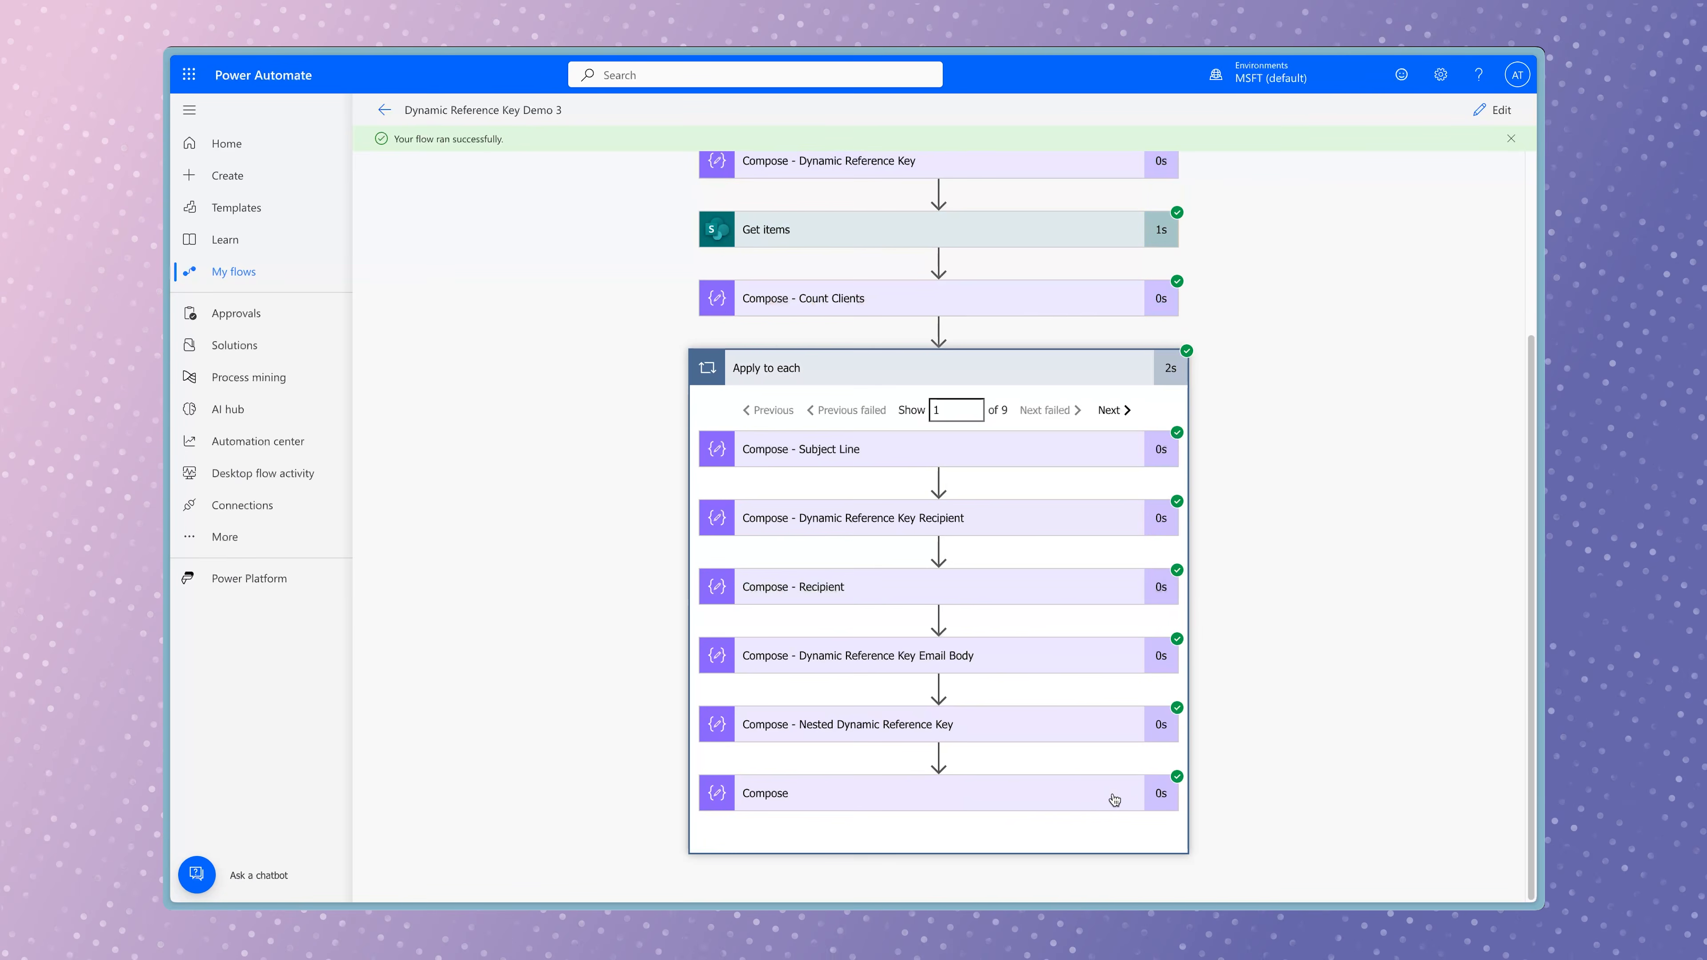
{"action": "left_click", "coordinate": [1086, 793]}
{"action": "scroll", "coordinate": [1227, 786], "scroll_direction": "down", "scroll_amount": 4}
{"action": "scroll", "coordinate": [1037, 579], "scroll_direction": "up", "scroll_amount": 1}
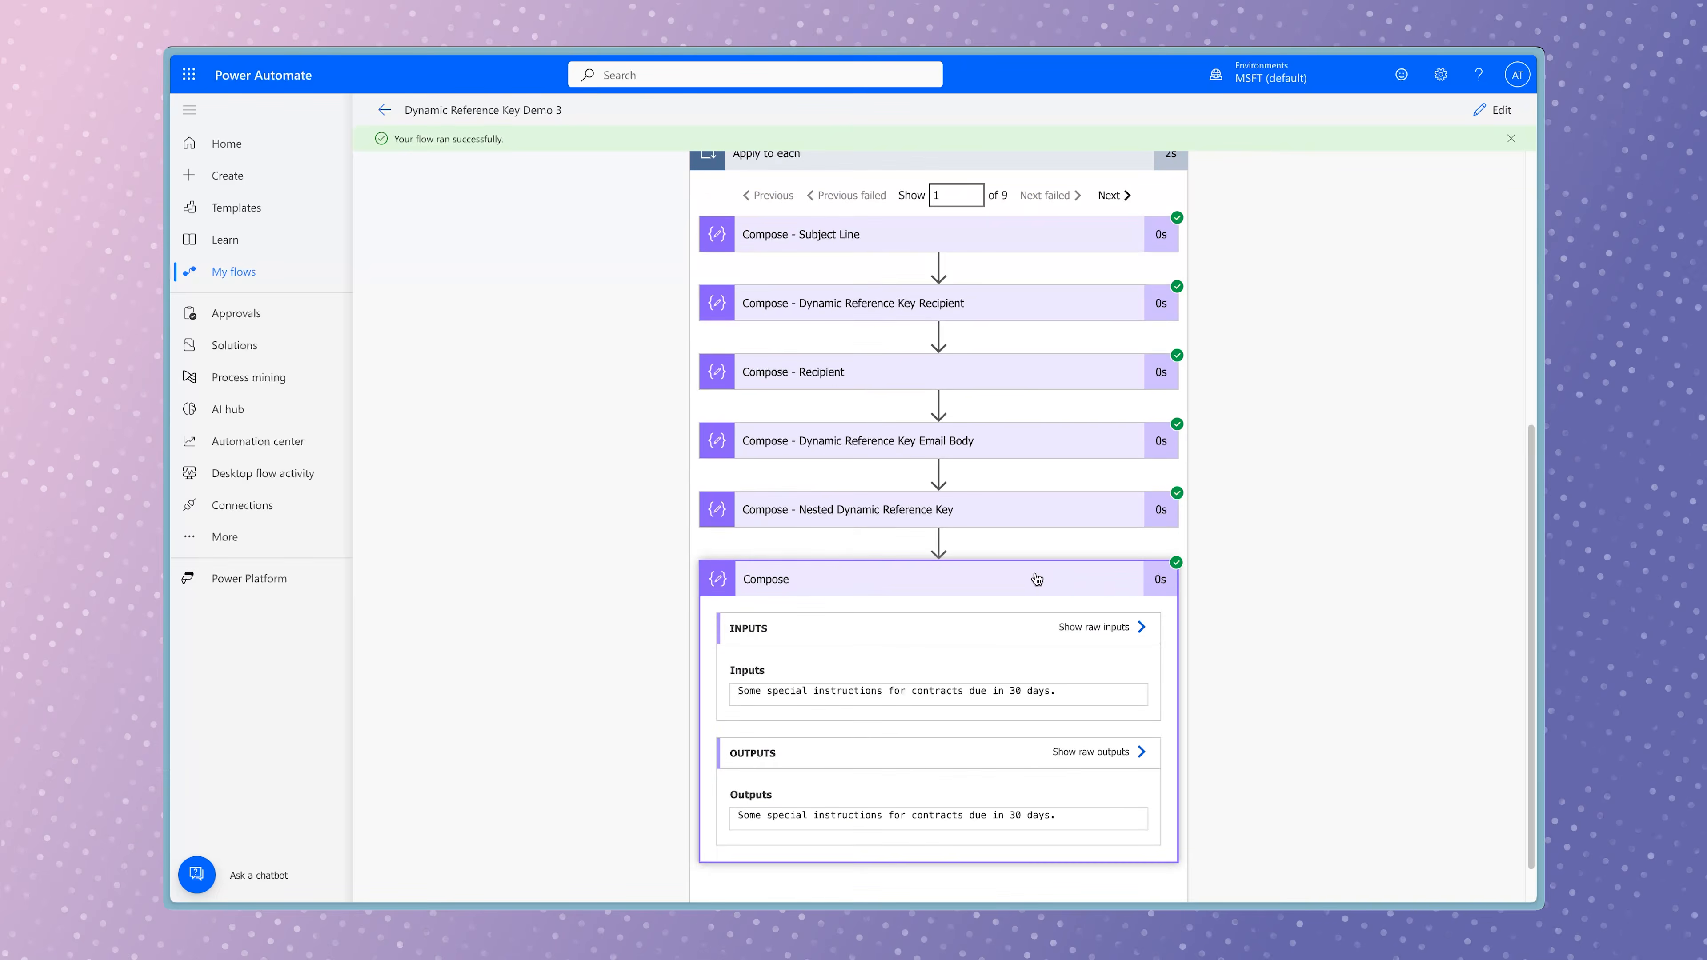
{"action": "left_click", "coordinate": [1037, 578]}
{"action": "scroll", "coordinate": [1169, 496], "scroll_direction": "up", "scroll_amount": 4}
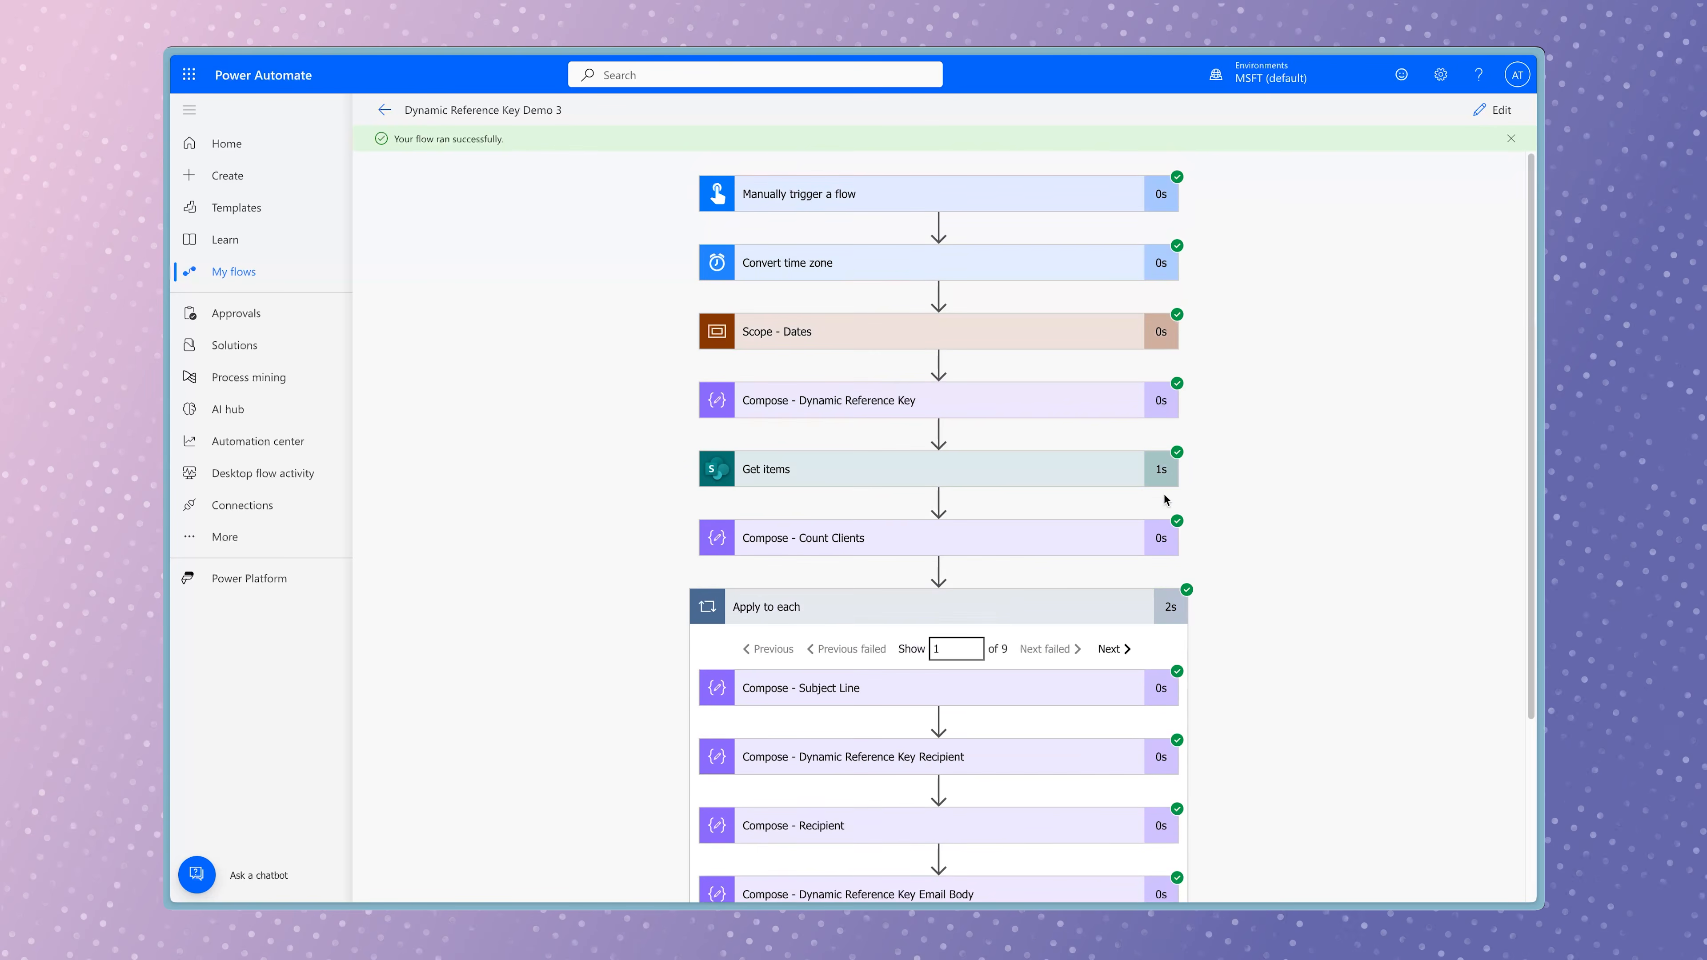
{"action": "scroll", "coordinate": [1026, 611], "scroll_direction": "down", "scroll_amount": 3}
{"action": "left_click", "coordinate": [1025, 798]}
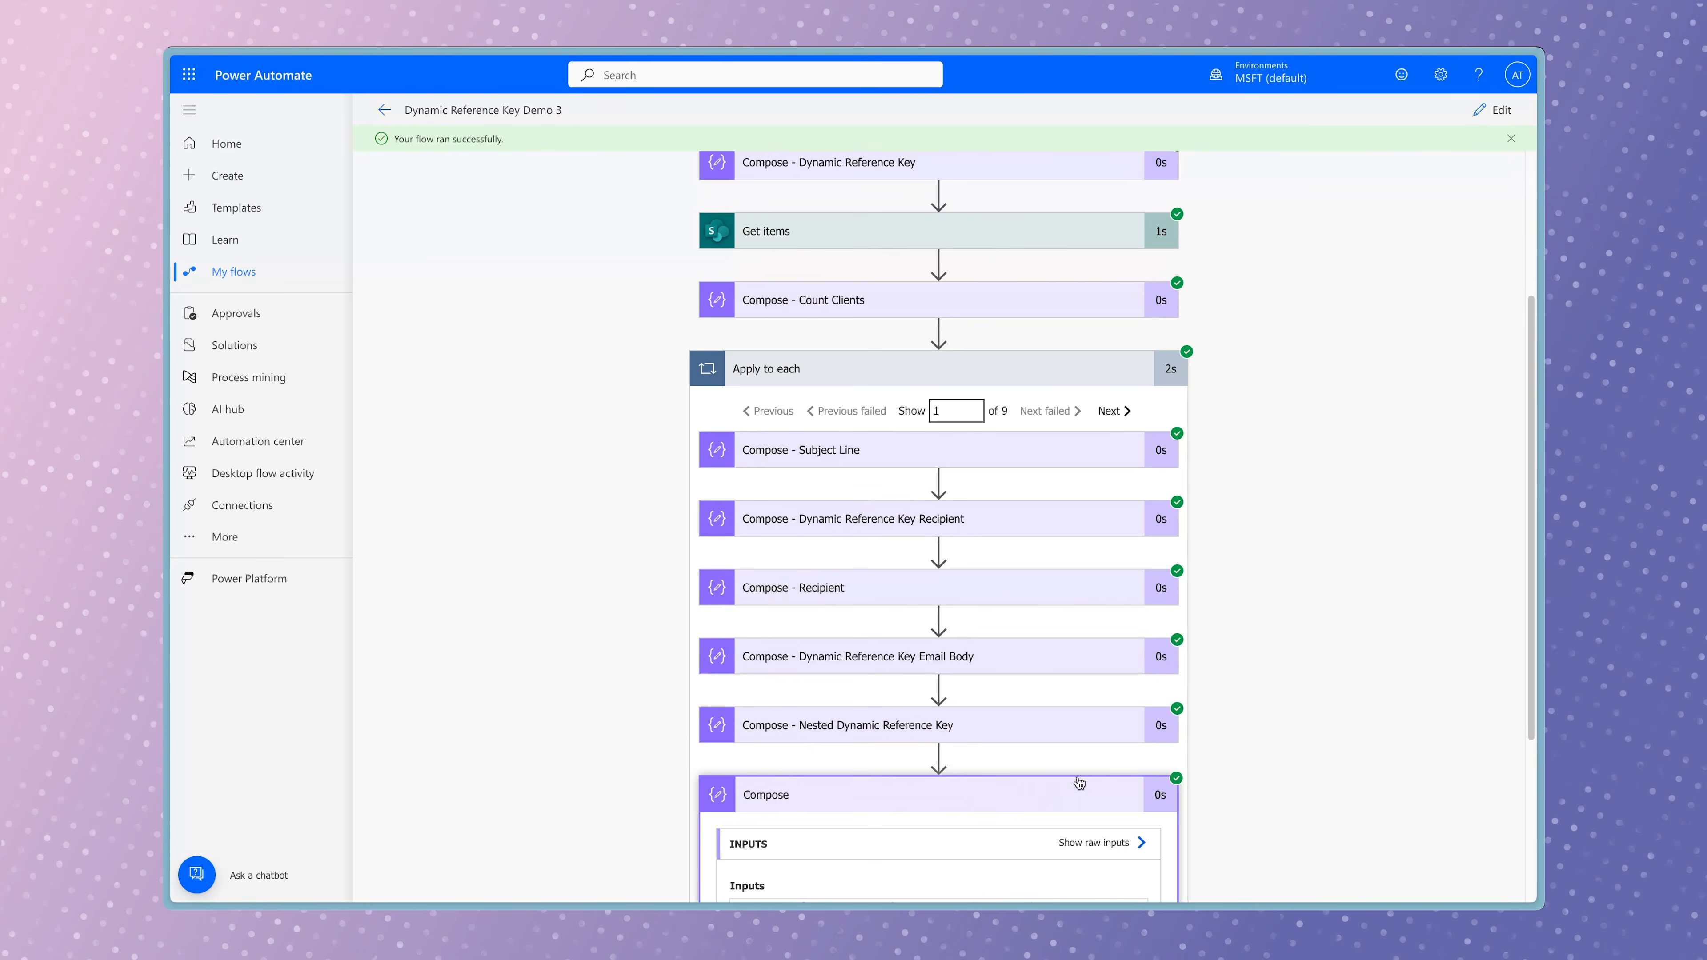
{"action": "scroll", "coordinate": [1200, 686], "scroll_direction": "down", "scroll_amount": 3}
{"action": "left_click", "coordinate": [1113, 198]}
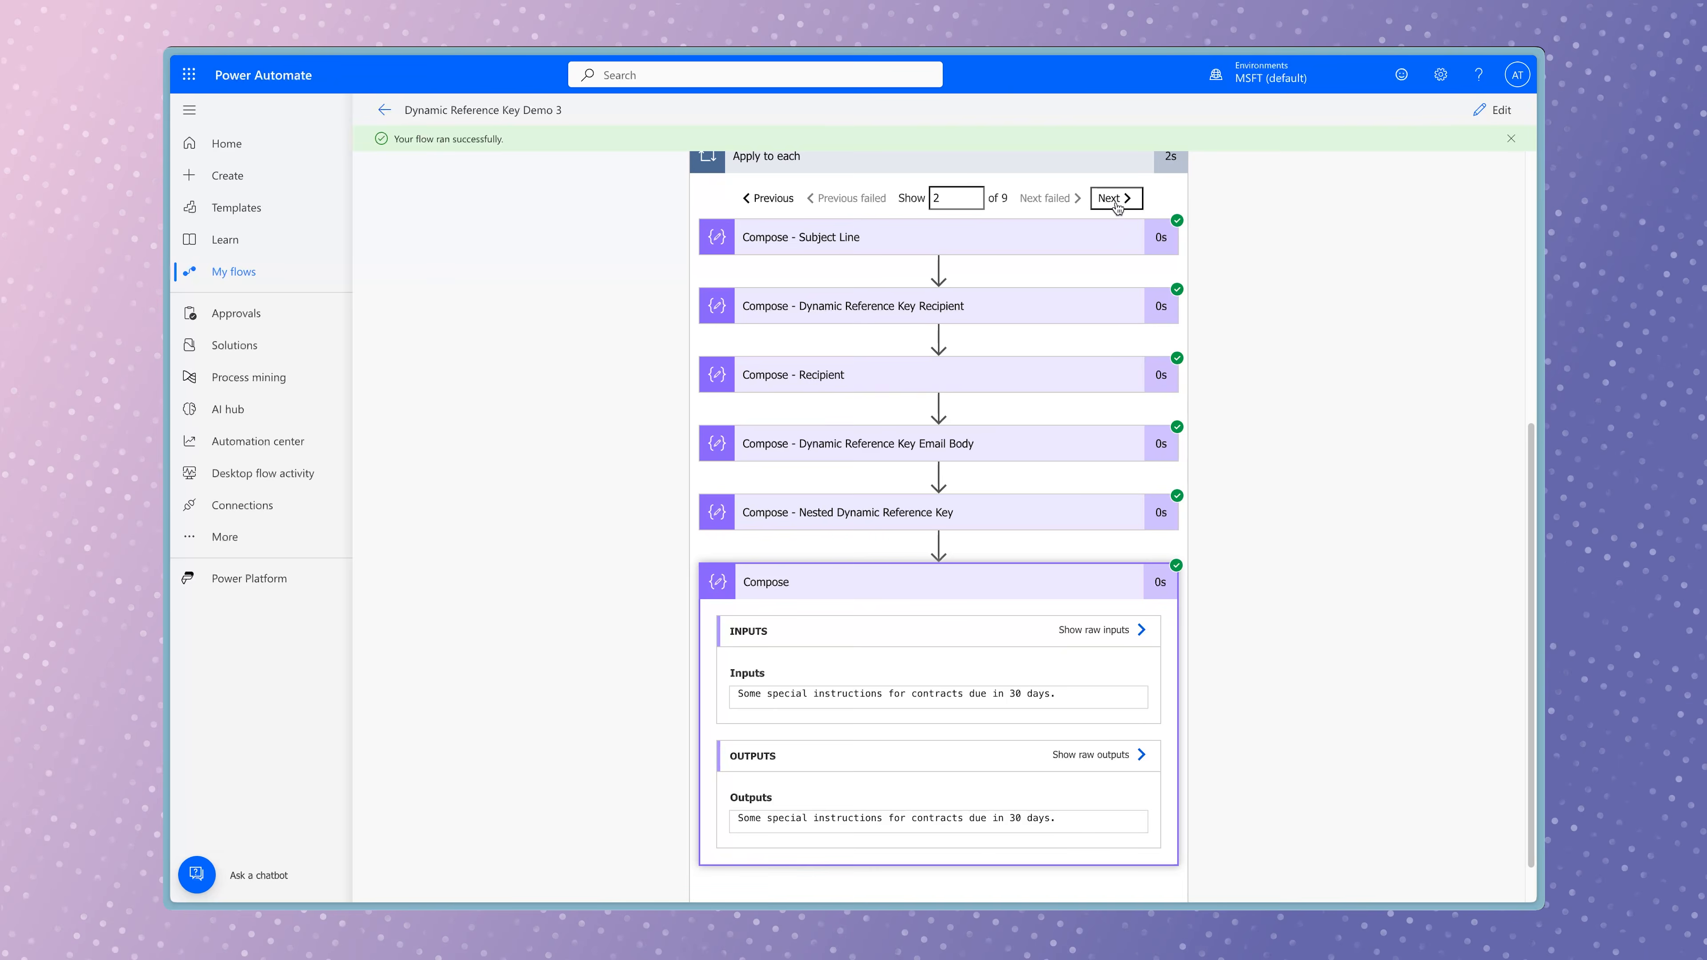
{"action": "left_click", "coordinate": [1114, 198]}
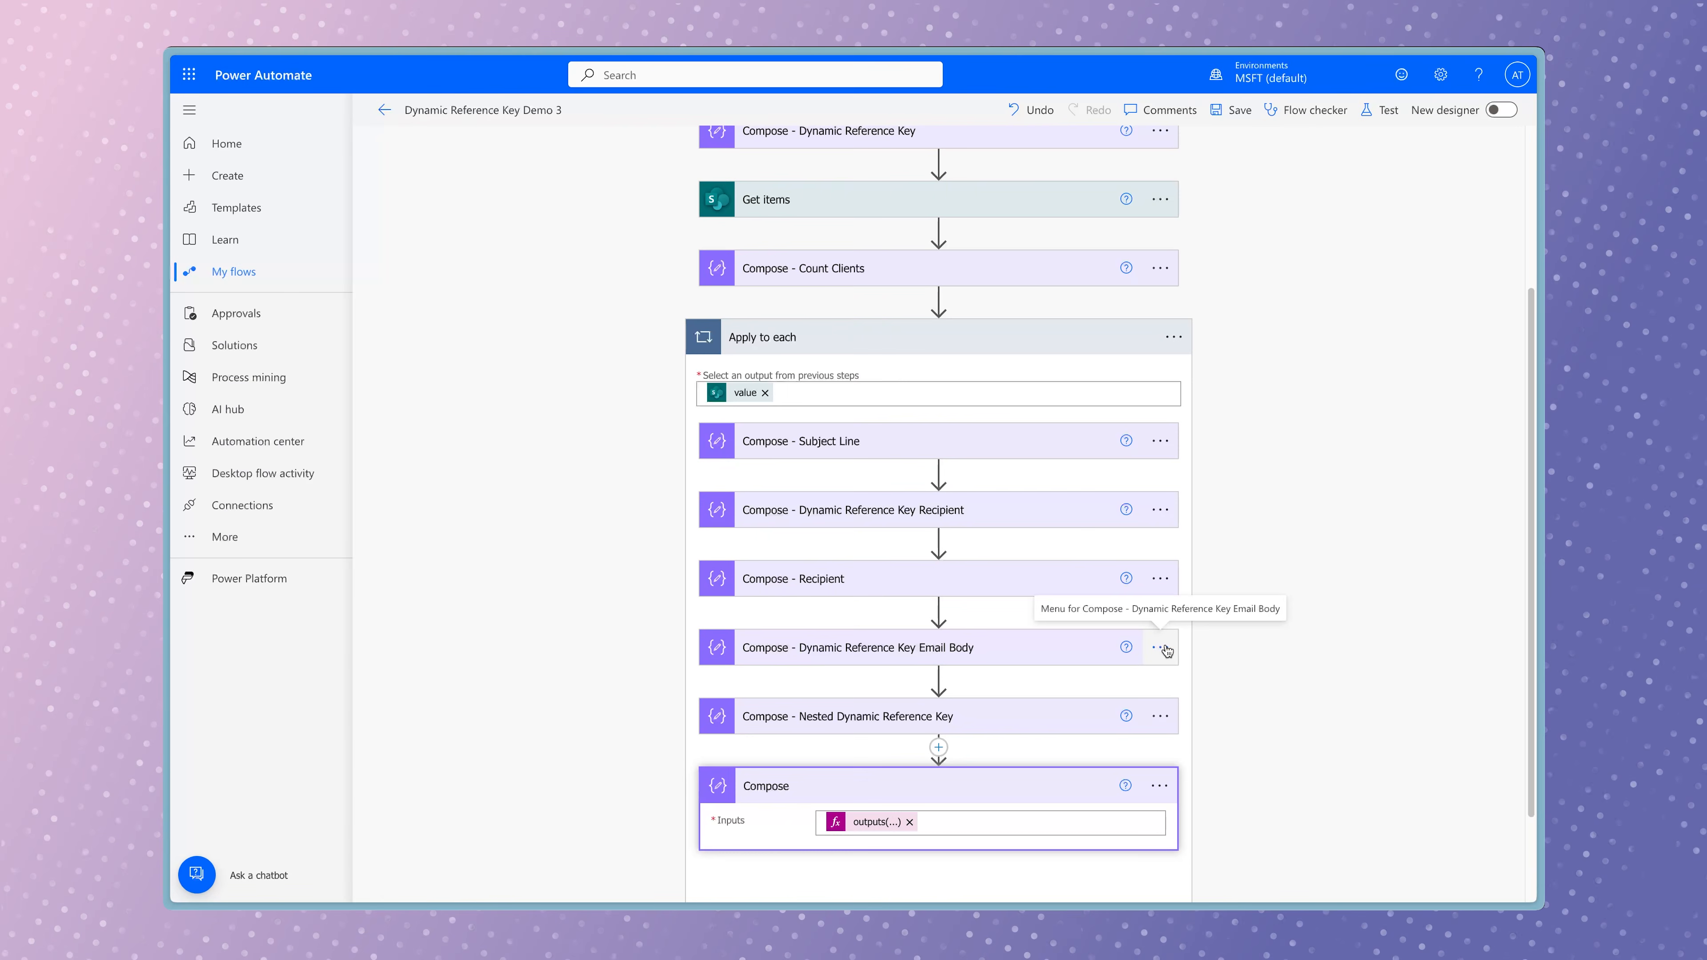
Delete the Compose - Dynamic Reference Key Email Body action from Apply to each.
{"action": "left_click", "coordinate": [1162, 648]}
{"action": "left_click", "coordinate": [1265, 871]}
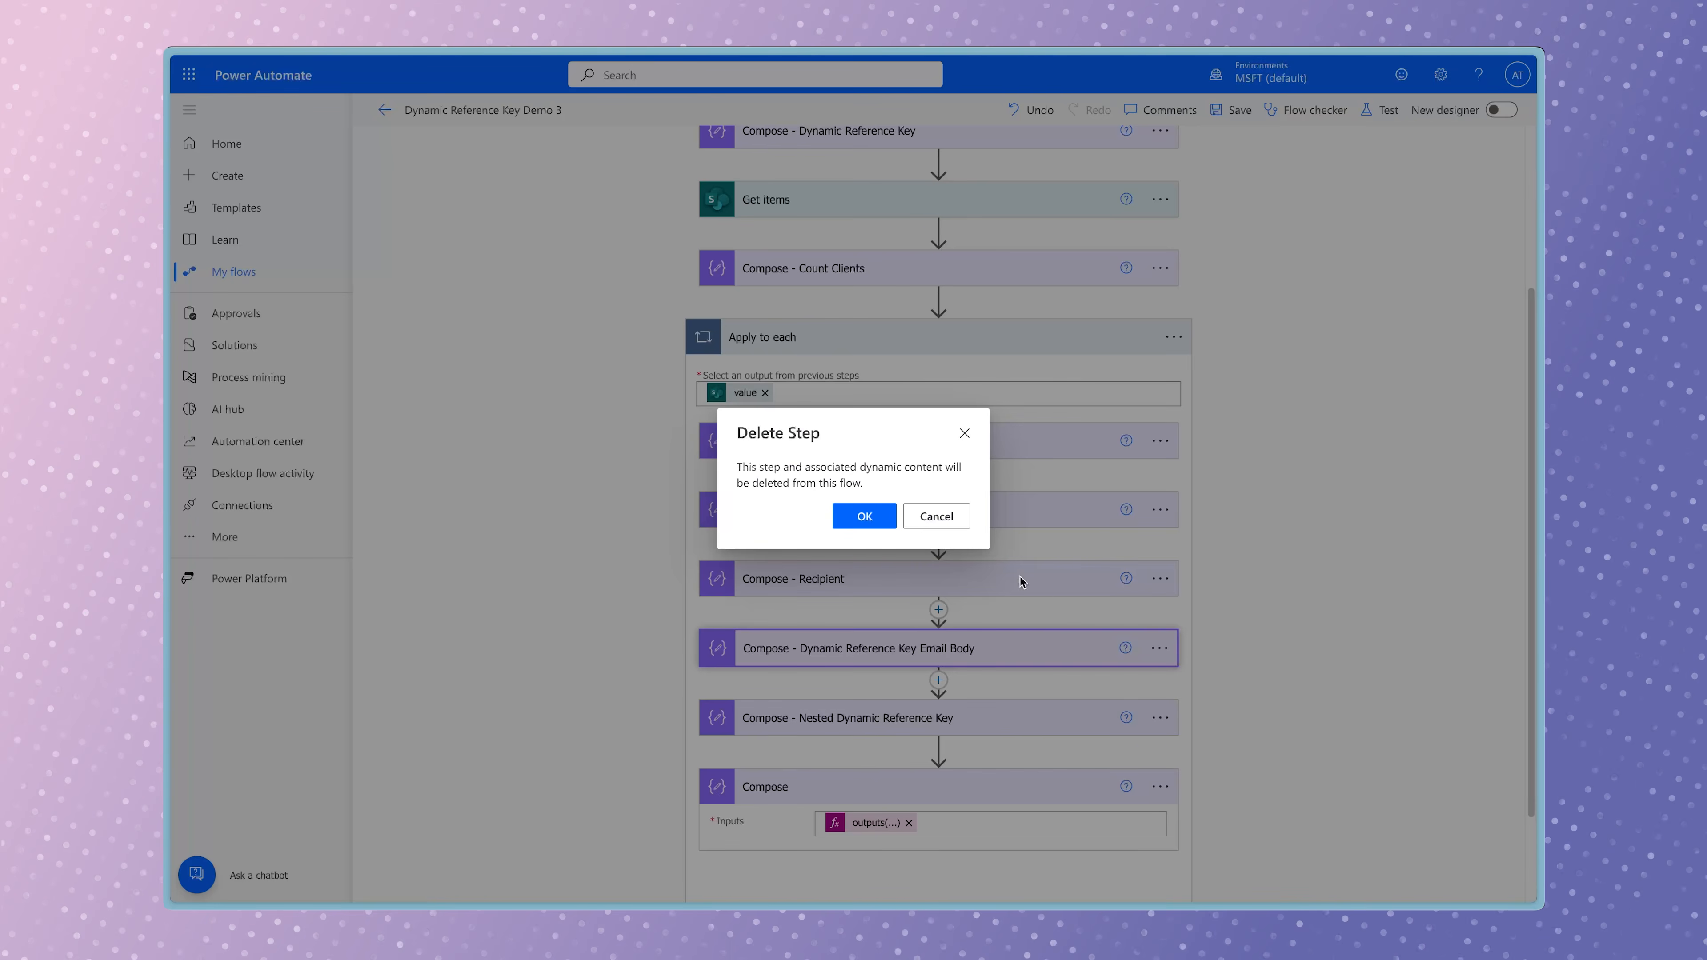
{"action": "left_click", "coordinate": [886, 519]}
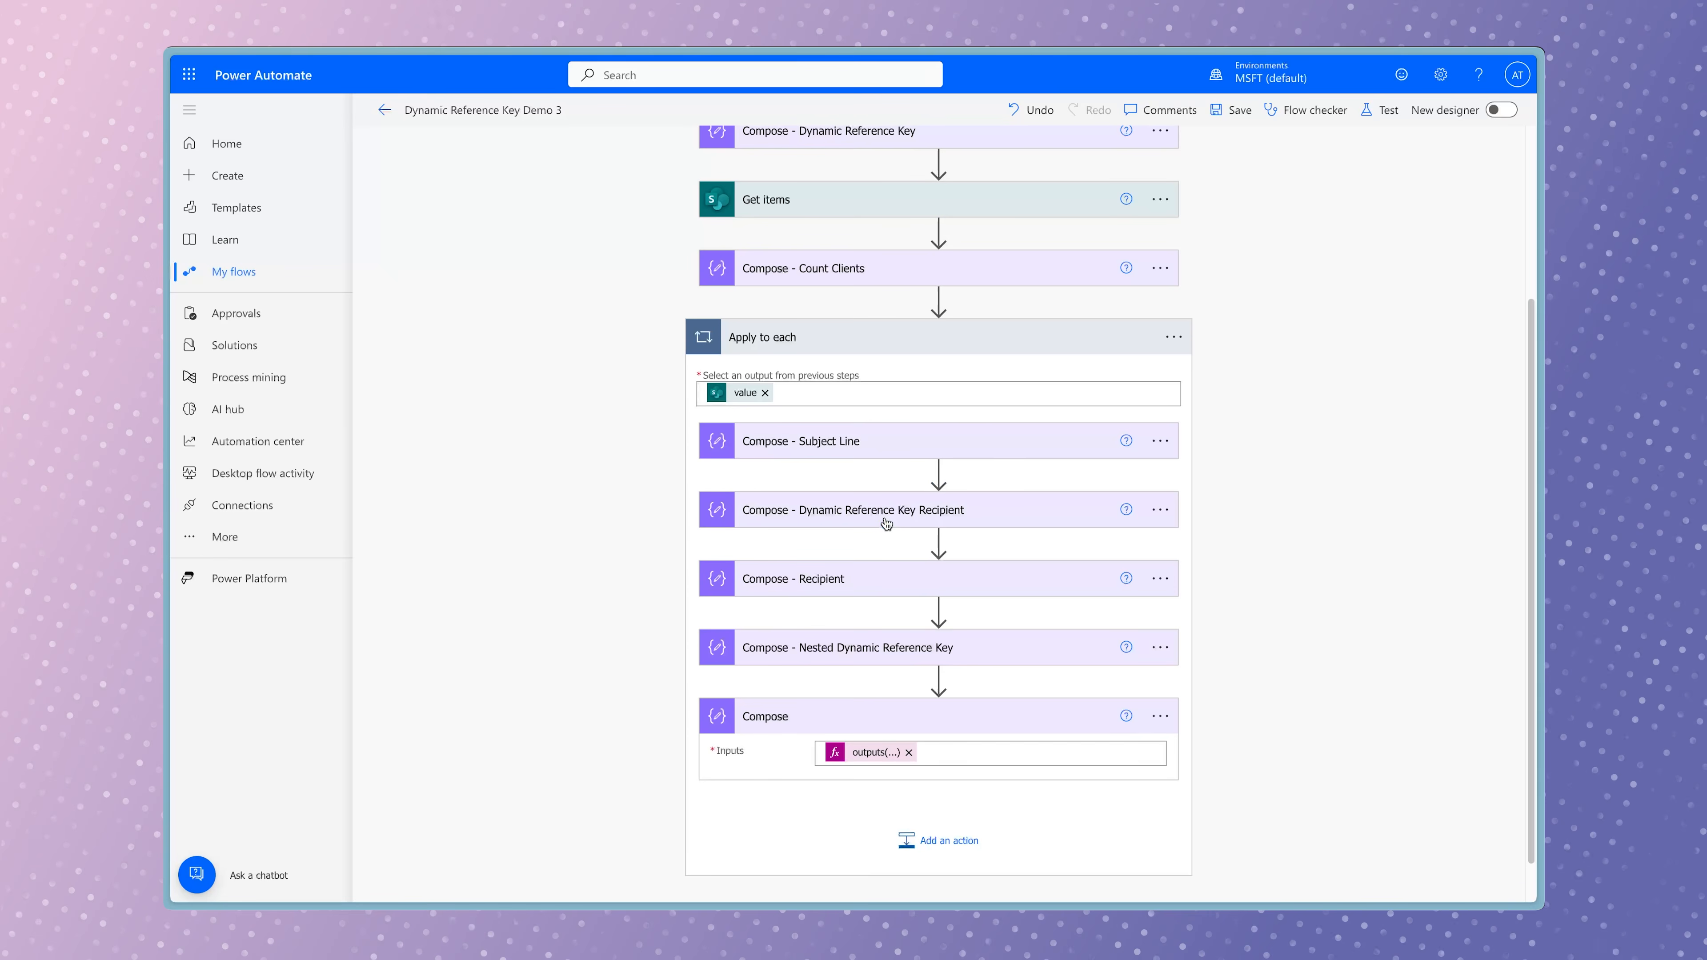
Delete the Compose - Dynamic Reference Key Recipient action from Apply to each.
{"action": "left_click", "coordinate": [1160, 512]}
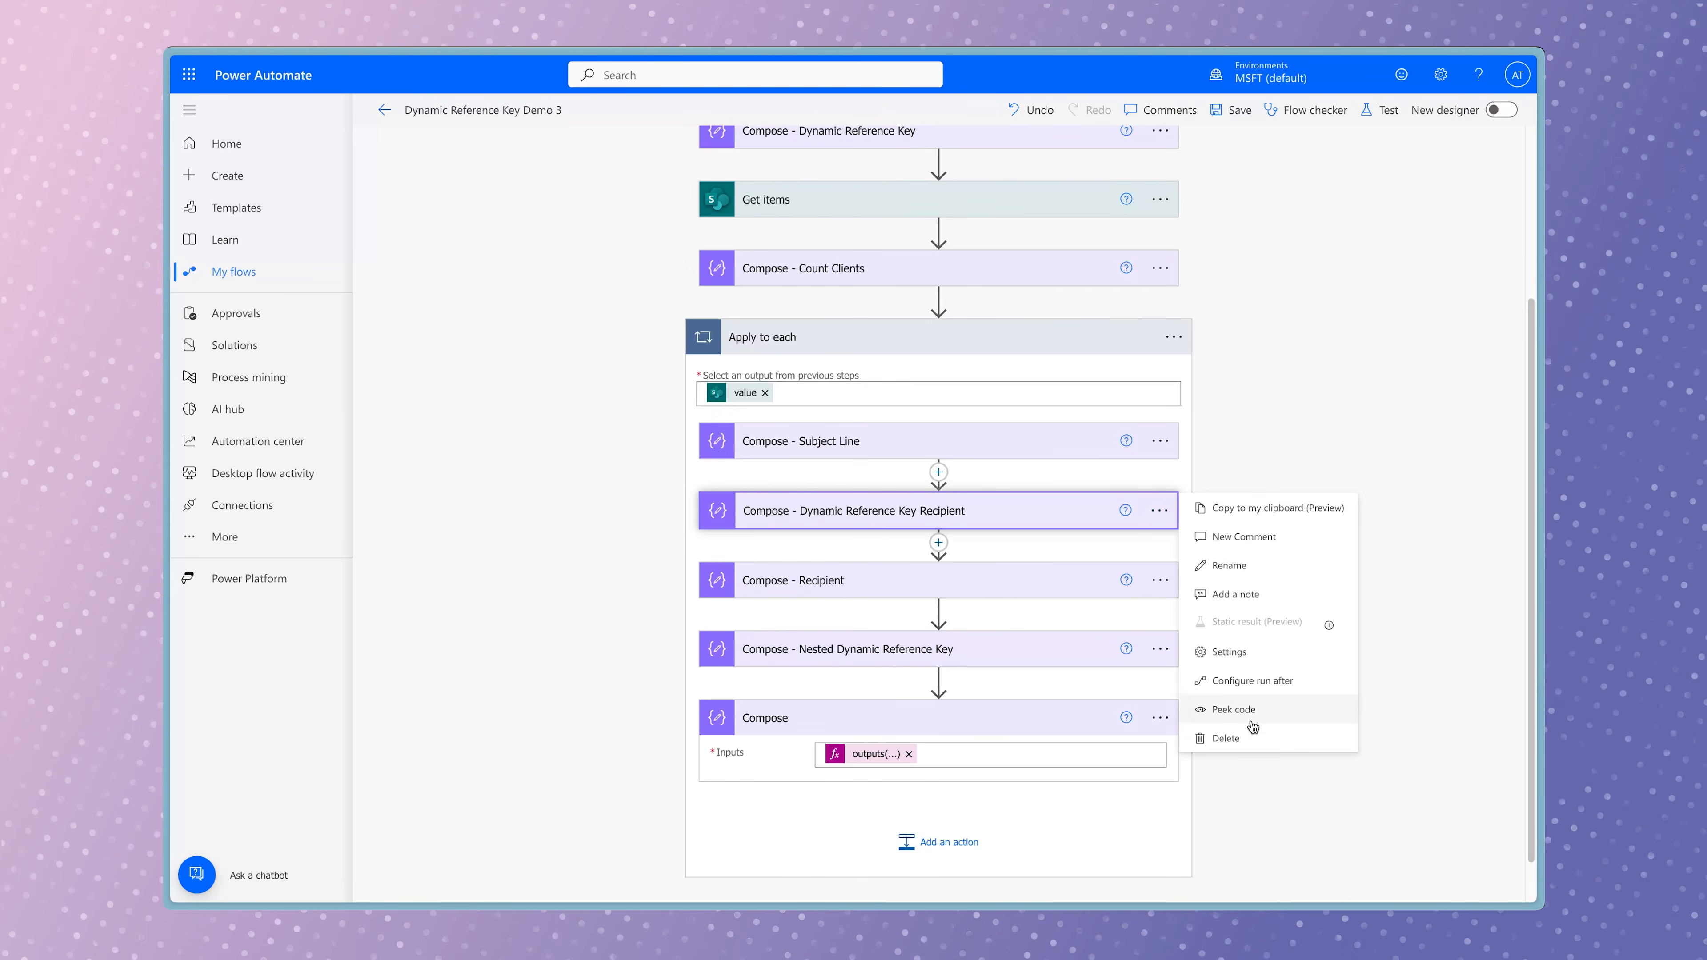
{"action": "left_click", "coordinate": [1208, 737]}
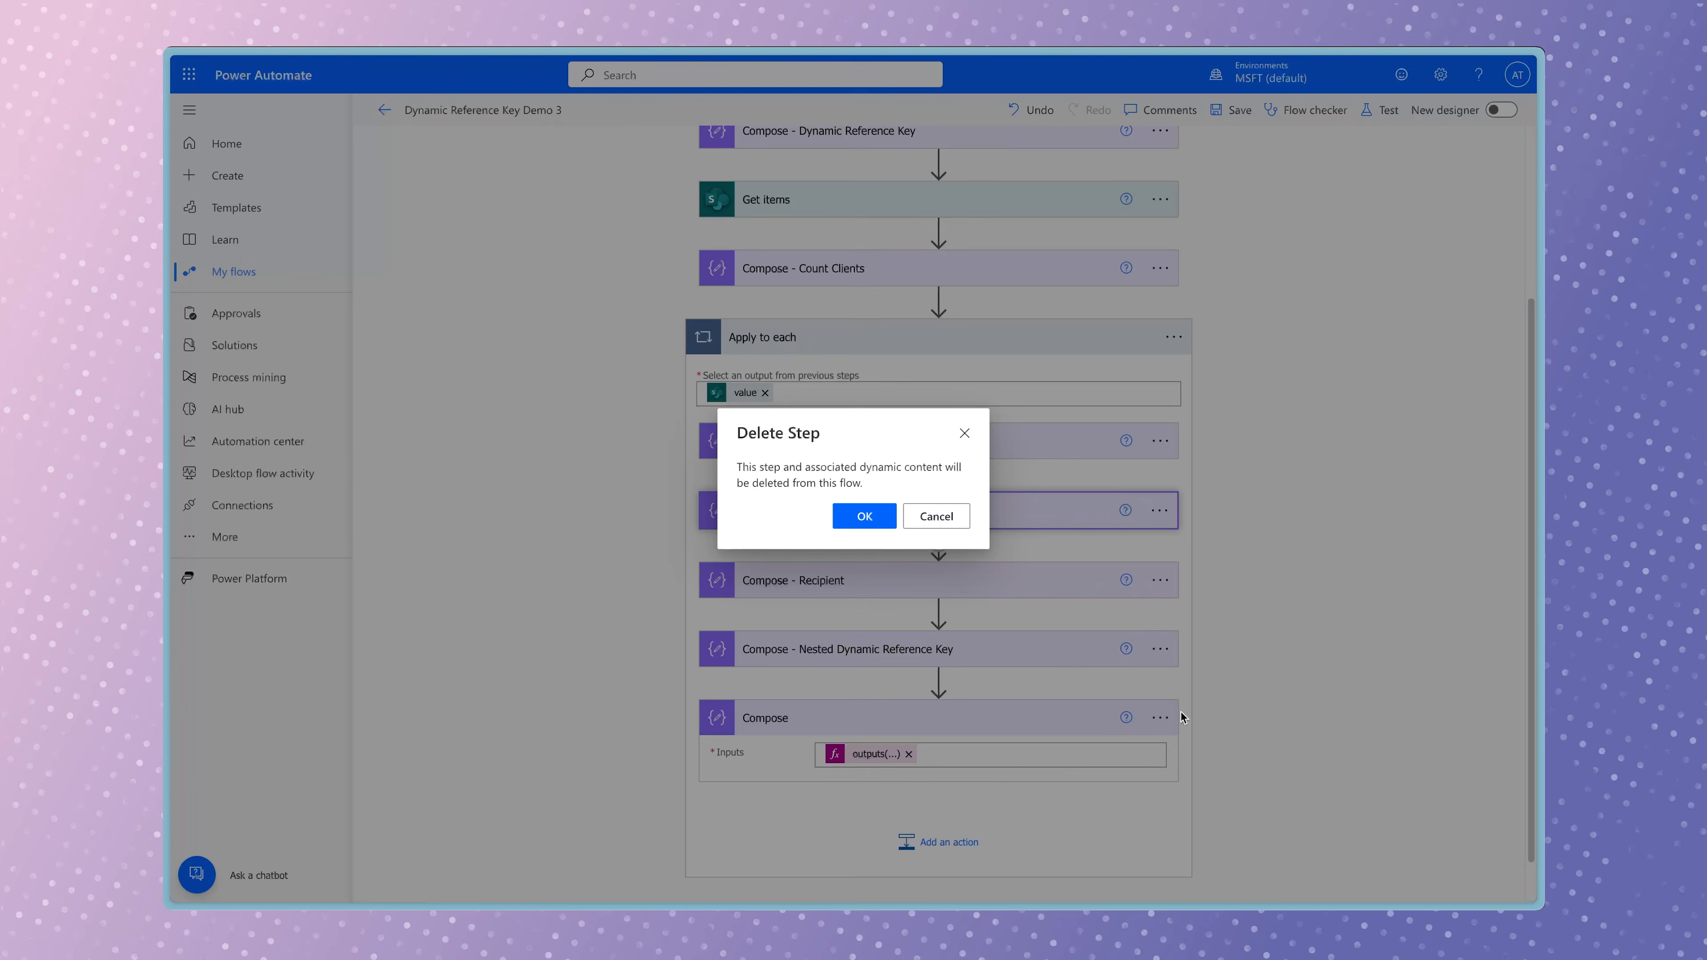
{"action": "left_click", "coordinate": [879, 522]}
Delete the Compose - Recipient action from Apply to each.
{"action": "left_click", "coordinate": [1159, 529]}
{"action": "left_click", "coordinate": [1230, 757]}
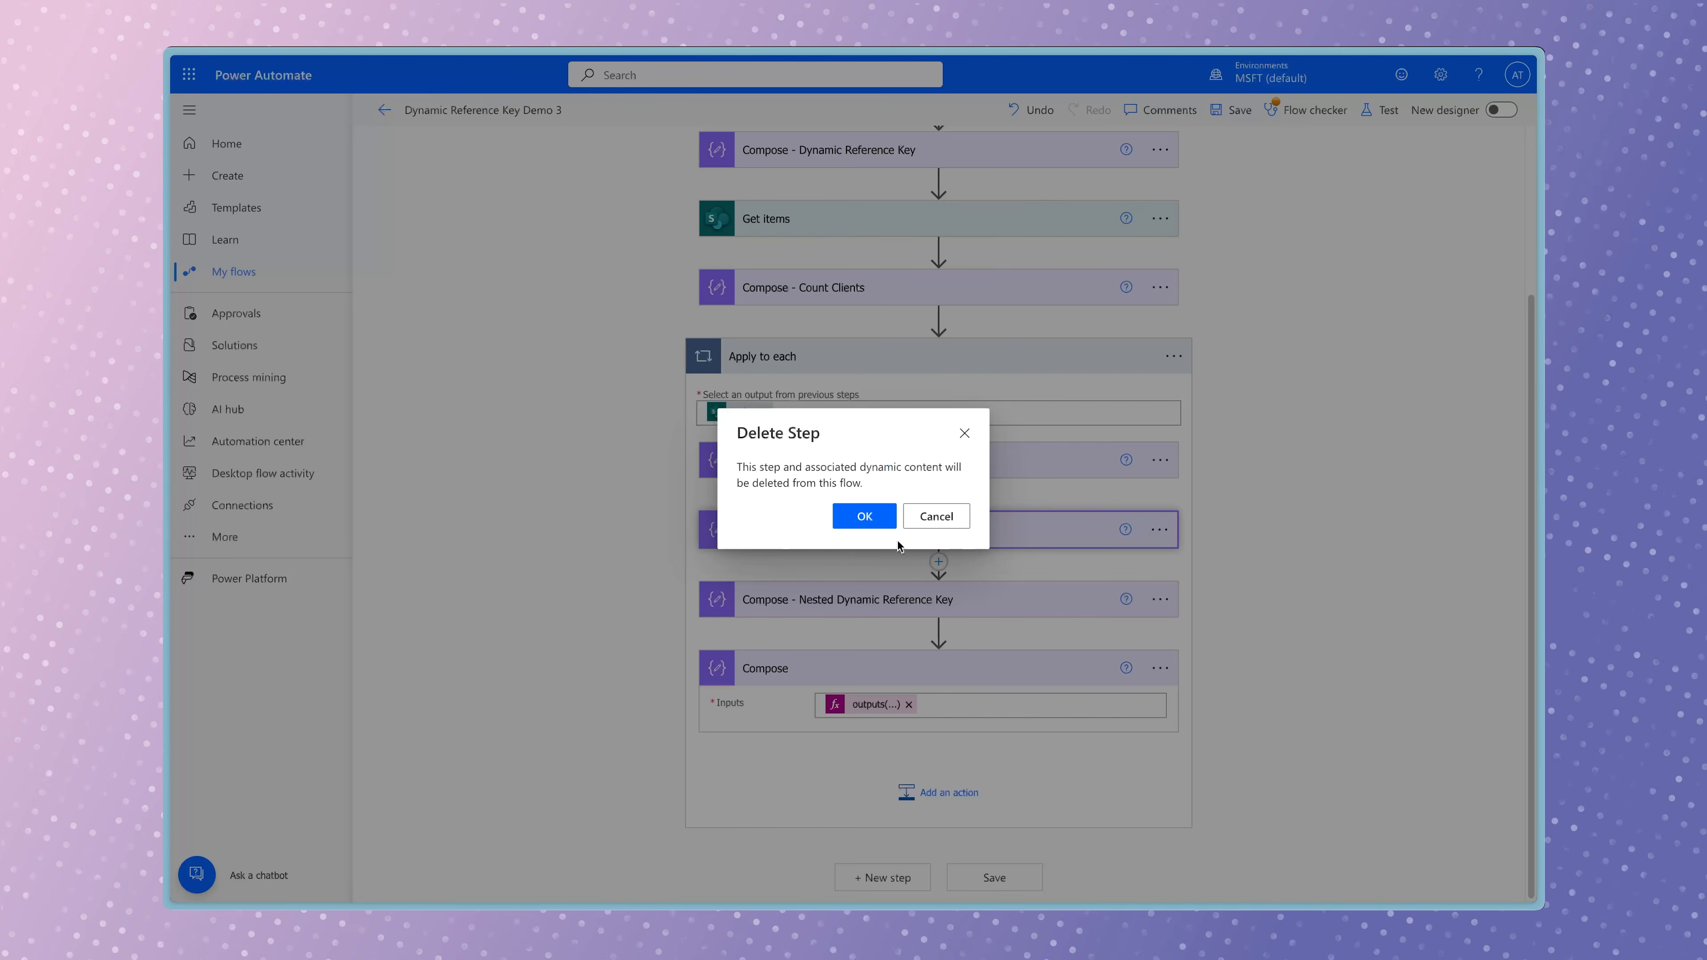
{"action": "left_click", "coordinate": [873, 522]}
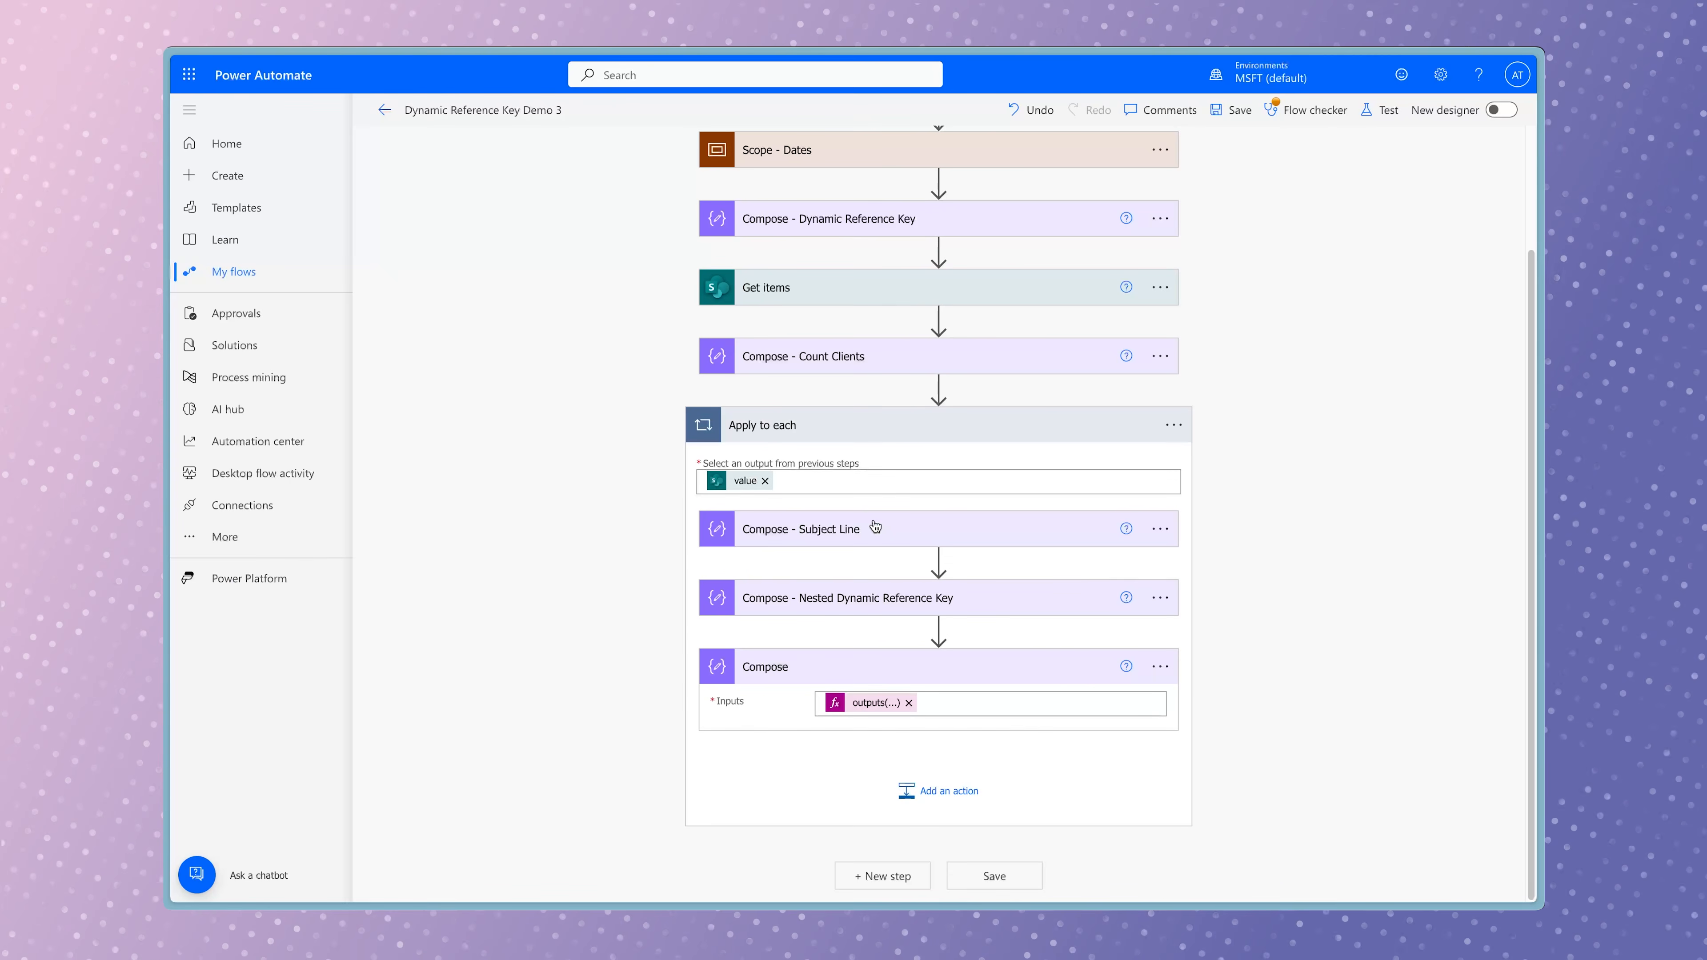